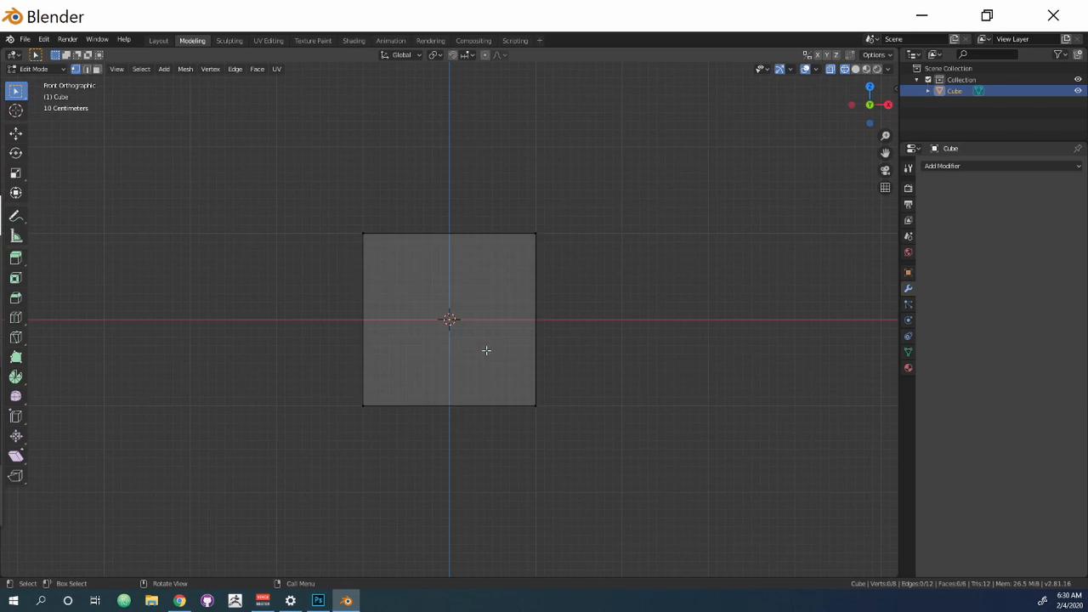
# Clear the current selection and select only the cube's four top vertices
pyautogui.press('a')
pyautogui.hotkey('alt', 'a')
pyautogui.moveTo(304, 174); pyautogui.dragTo(622, 279)
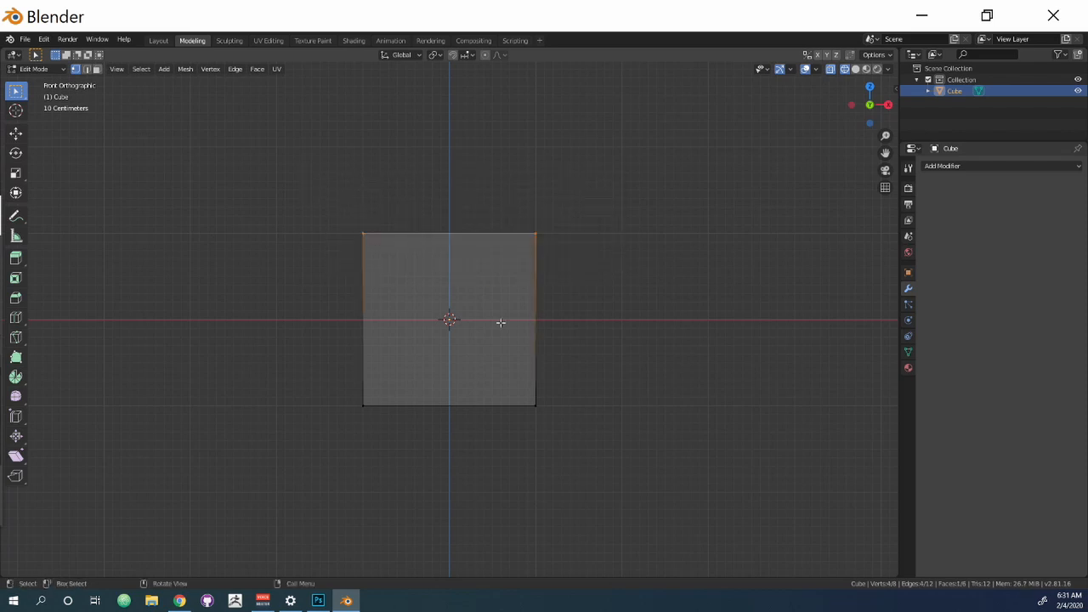
pyautogui.moveTo(743, 259); pyautogui.dragTo(636, 314, button='middle')
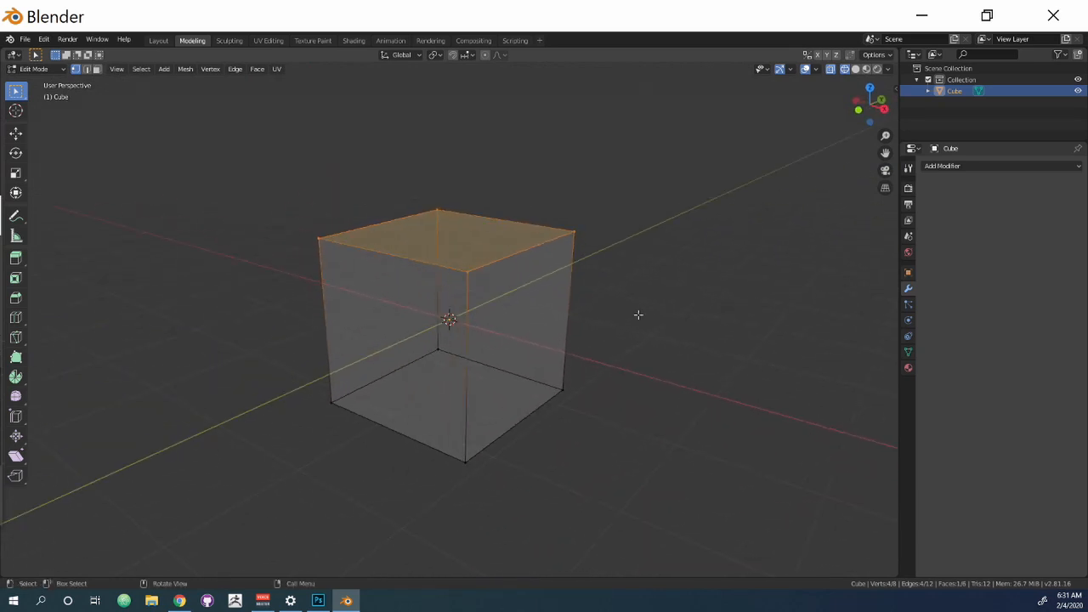
pyautogui.scroll(-4, 600, 332)
pyautogui.scroll(4, 595, 357)
pyautogui.moveTo(589, 387); pyautogui.dragTo(544, 374, button='middle')
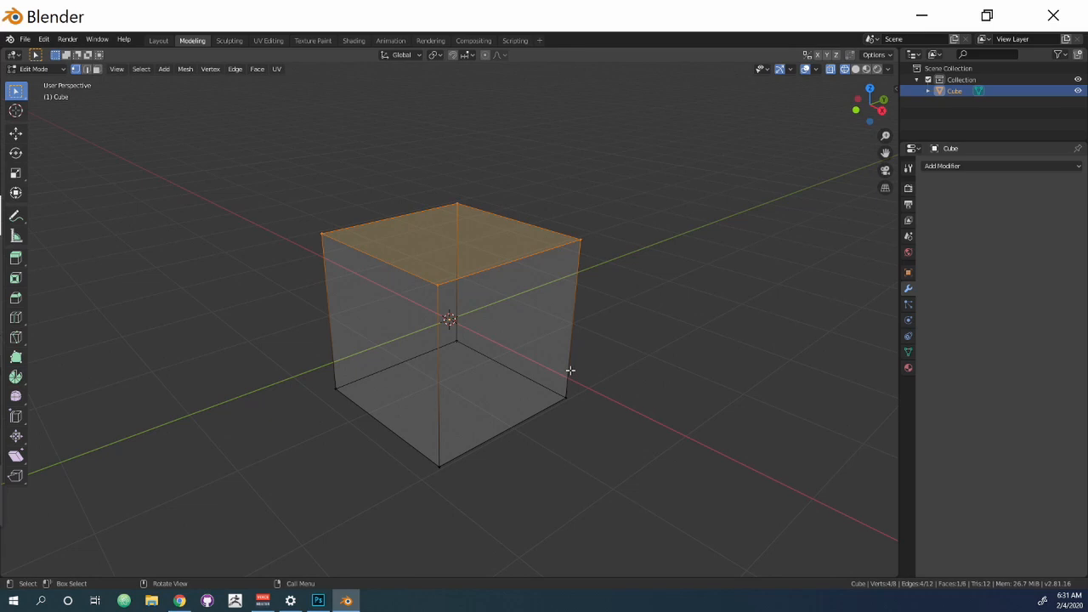
# Extrude the cube's top face in place and scale the new face outward into a flat overhang on all sides
pyautogui.press('e')
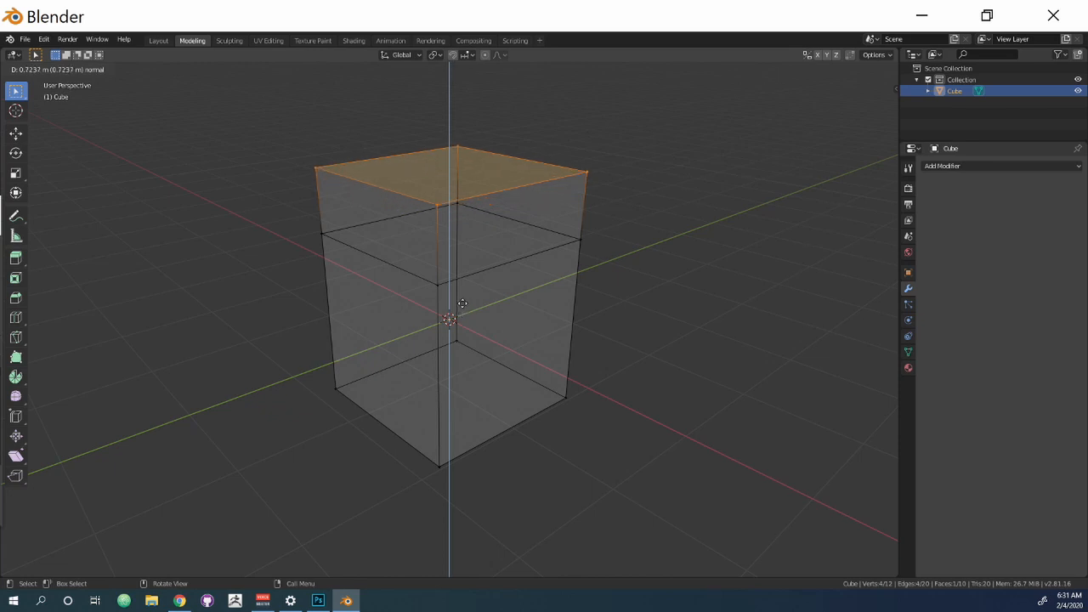
pyautogui.rightClick(461, 303)
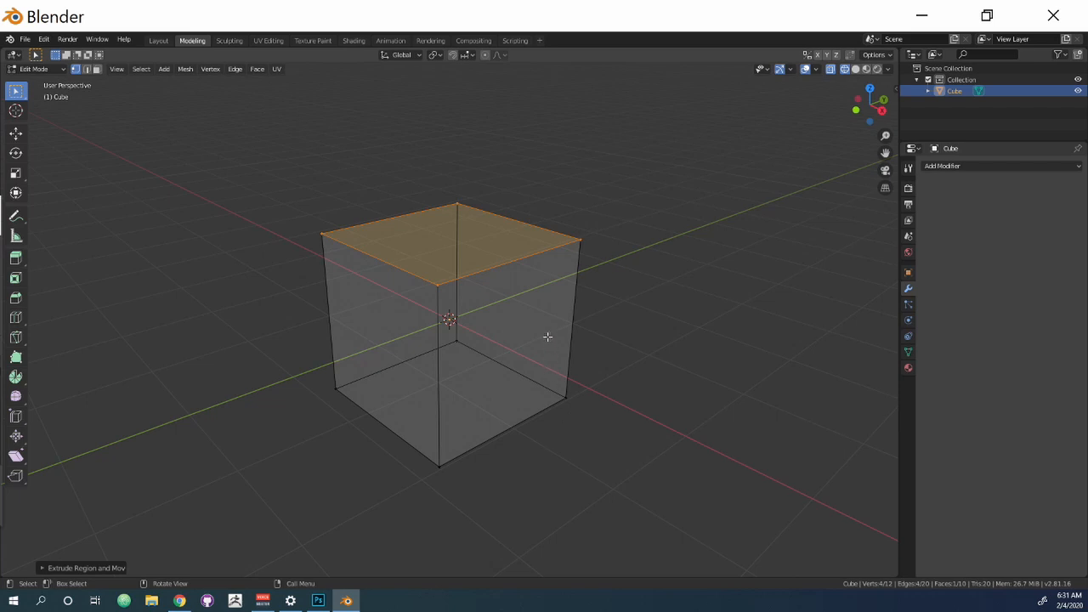
pyautogui.press('s')
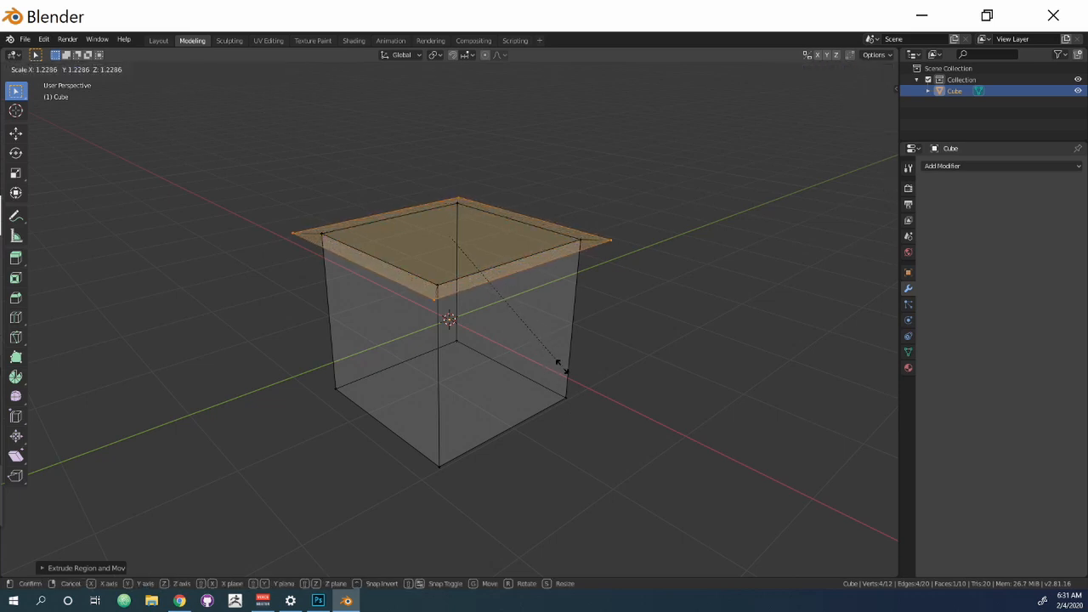
pyautogui.click(589, 413)
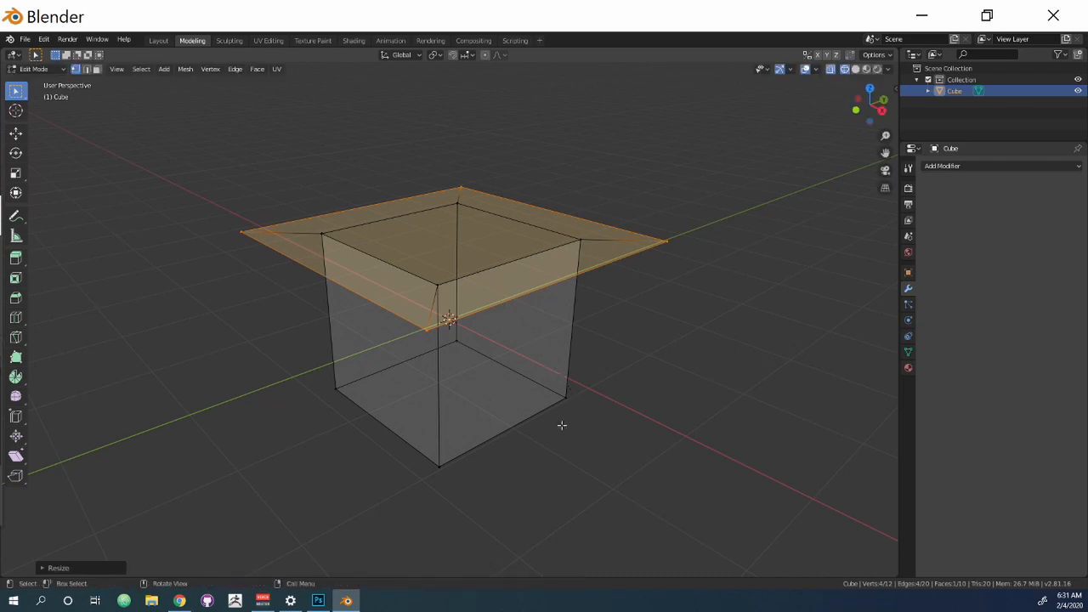
pyautogui.moveTo(419, 461); pyautogui.dragTo(392, 435, button='middle')
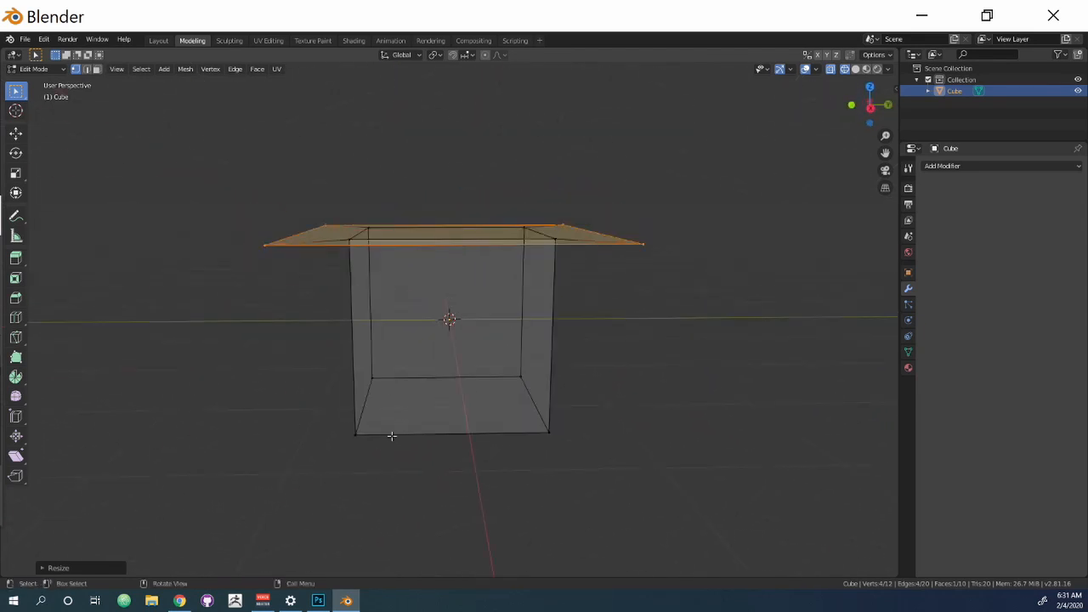
# In object mode, move the cube up 1 m along the global Z axis
pyautogui.click(159, 40)
pyautogui.scroll(2, 482, 357)
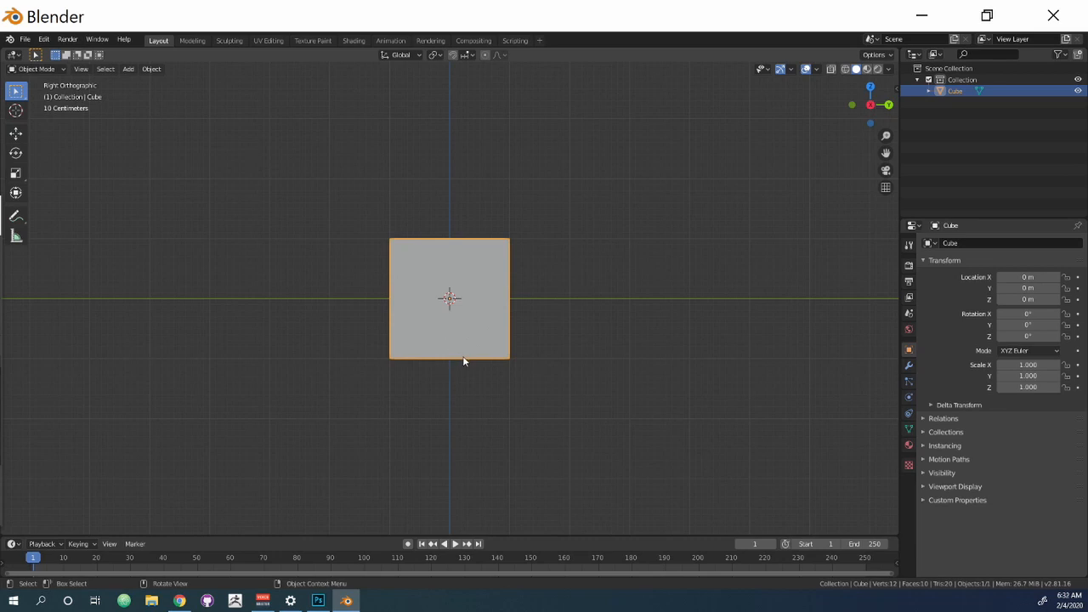
pyautogui.press('g')
pyautogui.press('z')
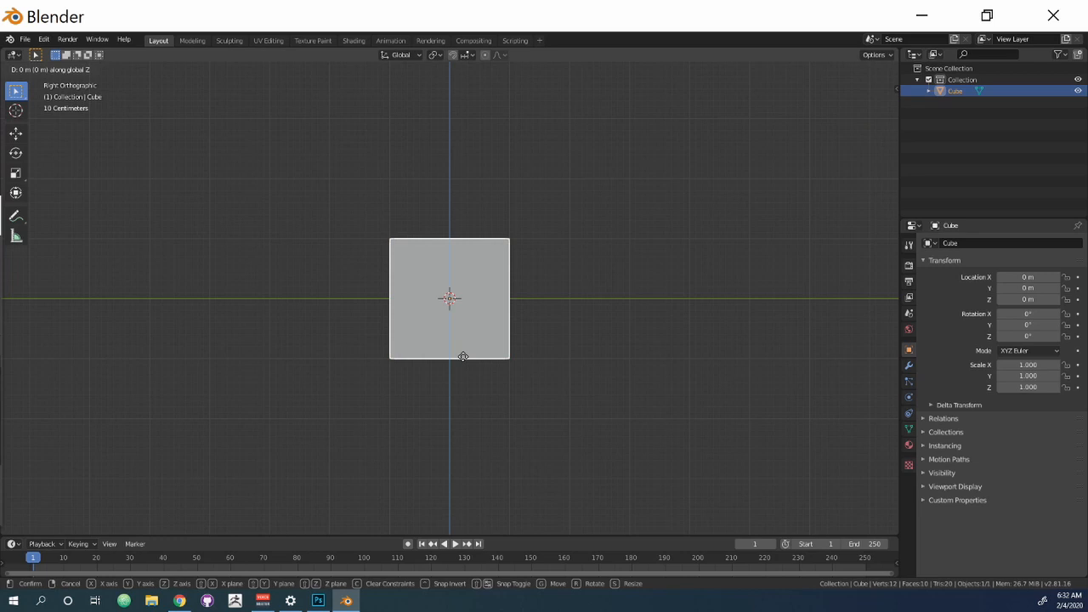
pyautogui.write('1')
pyautogui.press('Return')
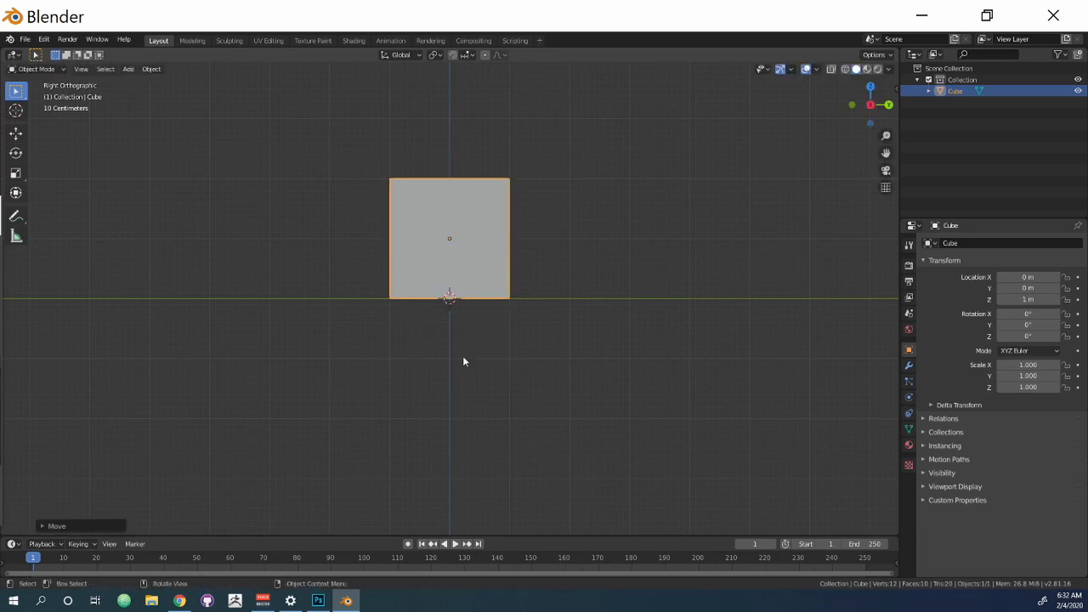
# Set the cube's origin to the 3D cursor, at the centre of its base
pyautogui.scroll(5, 502, 333)
pyautogui.moveTo(635, 242); pyautogui.dragTo(569, 270, button='middle')
pyautogui.scroll(-4, 569, 269)
pyautogui.moveTo(490, 295)
pyautogui.mouseDown(button='middle')
pyautogui.moveTo(564, 284)
pyautogui.moveTo(499, 286)
pyautogui.mouseUp(button='middle')
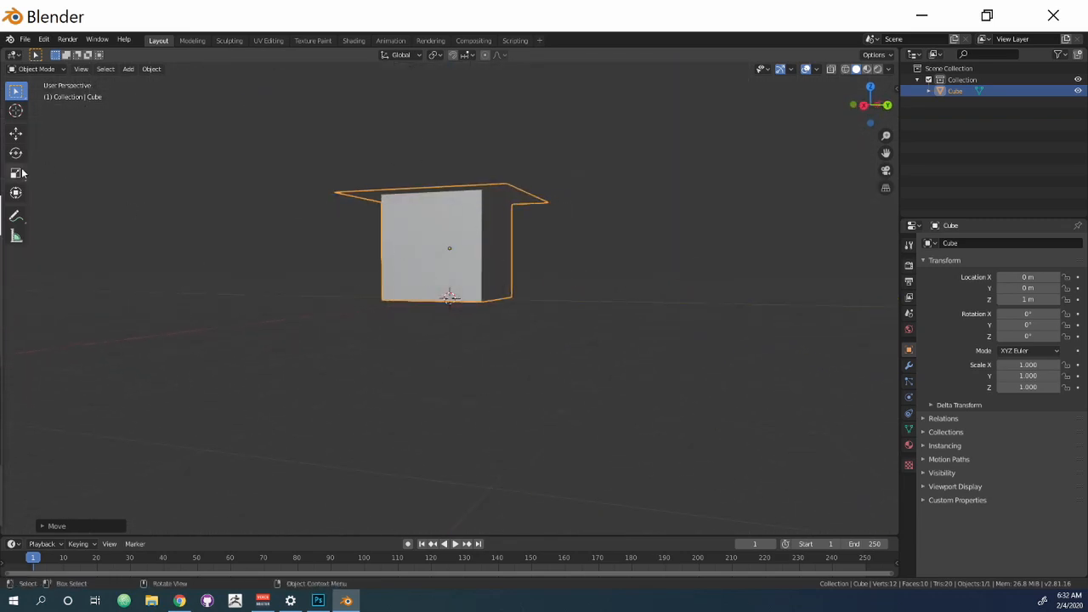
pyautogui.moveTo(489, 219); pyautogui.dragTo(411, 231, button='middle')
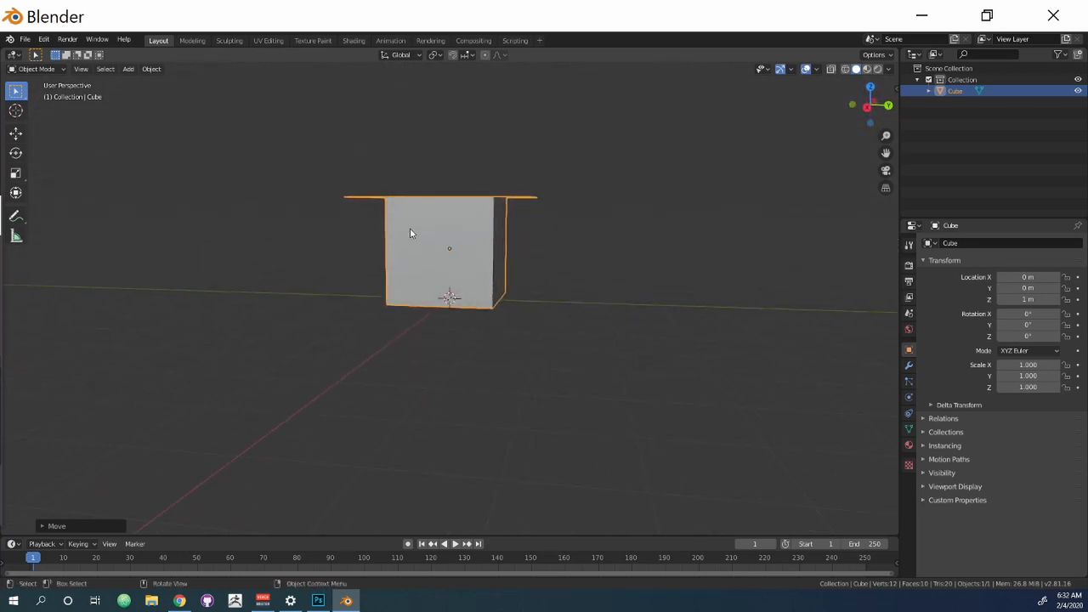
pyautogui.scroll(5, 438, 136)
pyautogui.moveTo(529, 161); pyautogui.dragTo(425, 296, button='middle')
pyautogui.scroll(-2, 595, 285)
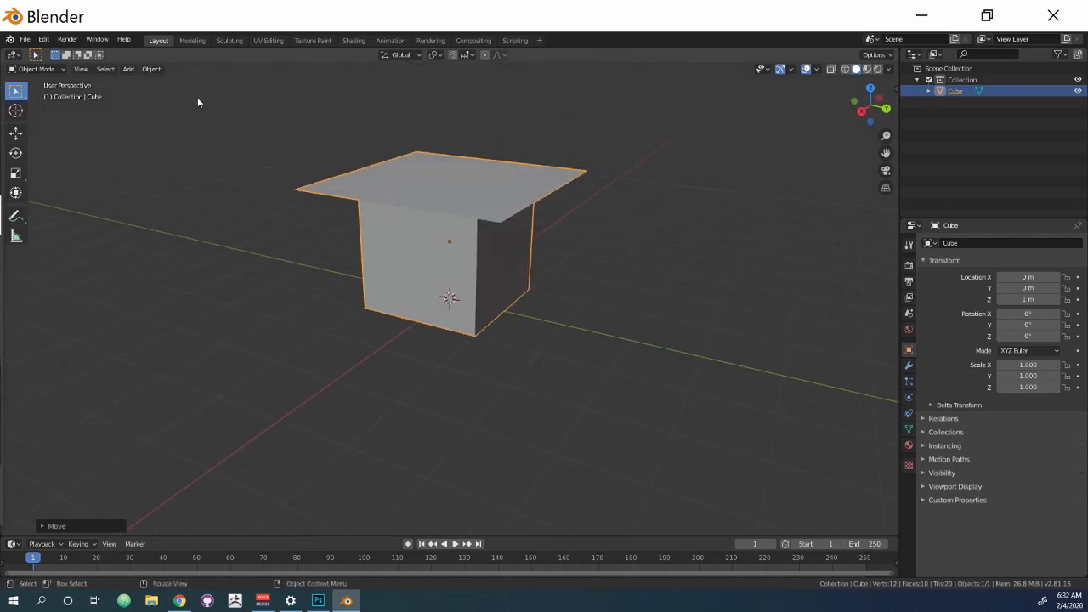
pyautogui.click(152, 70)
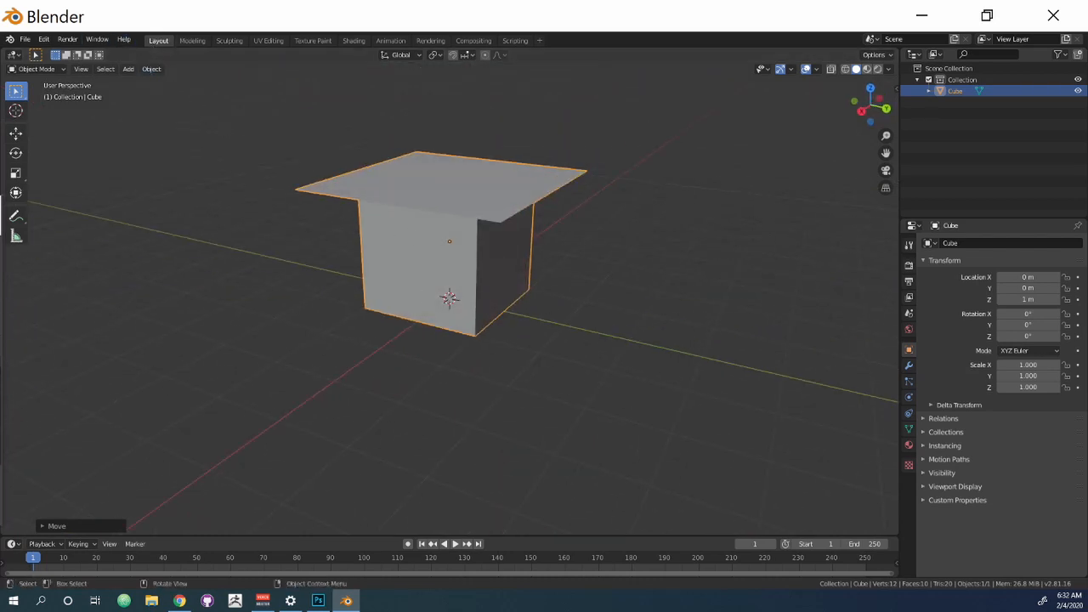
pyautogui.click(151, 71)
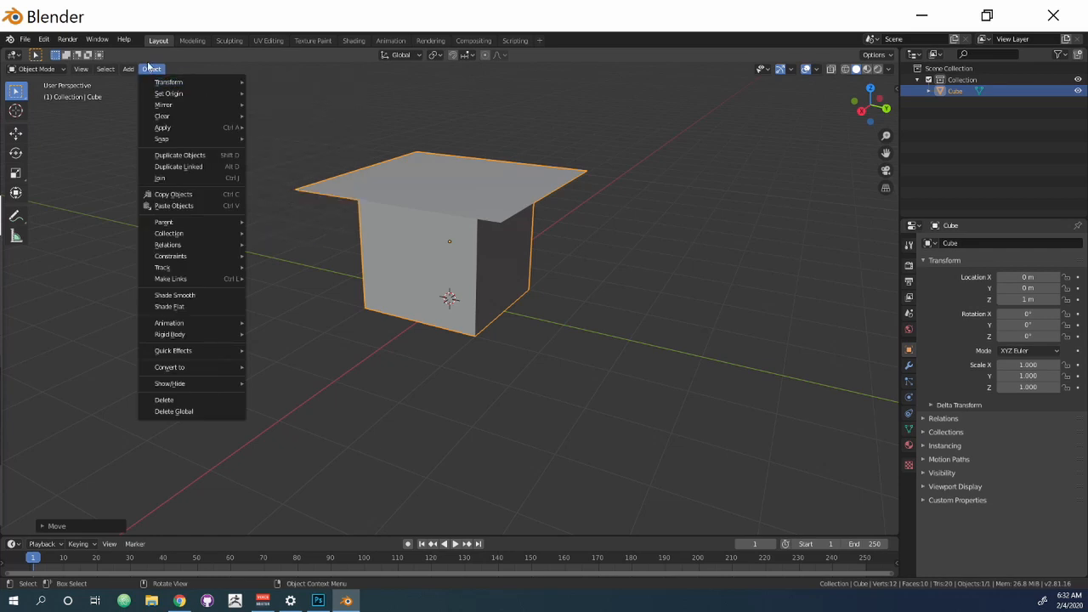
pyautogui.moveTo(192, 126)
pyautogui.moveTo(210, 93)
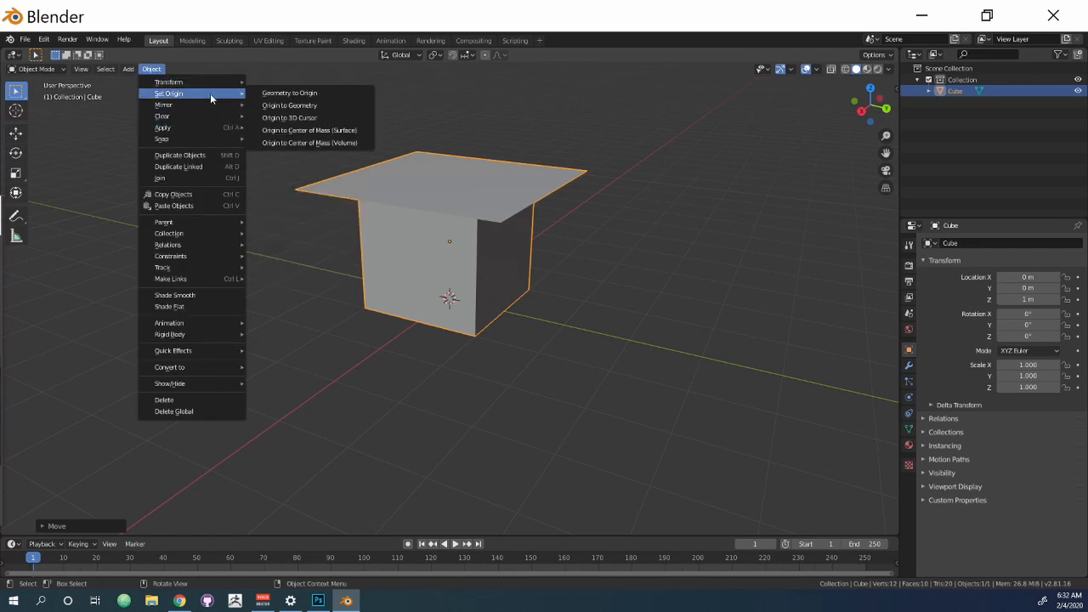
pyautogui.click(320, 116)
pyautogui.moveTo(506, 315); pyautogui.dragTo(590, 350, button='middle')
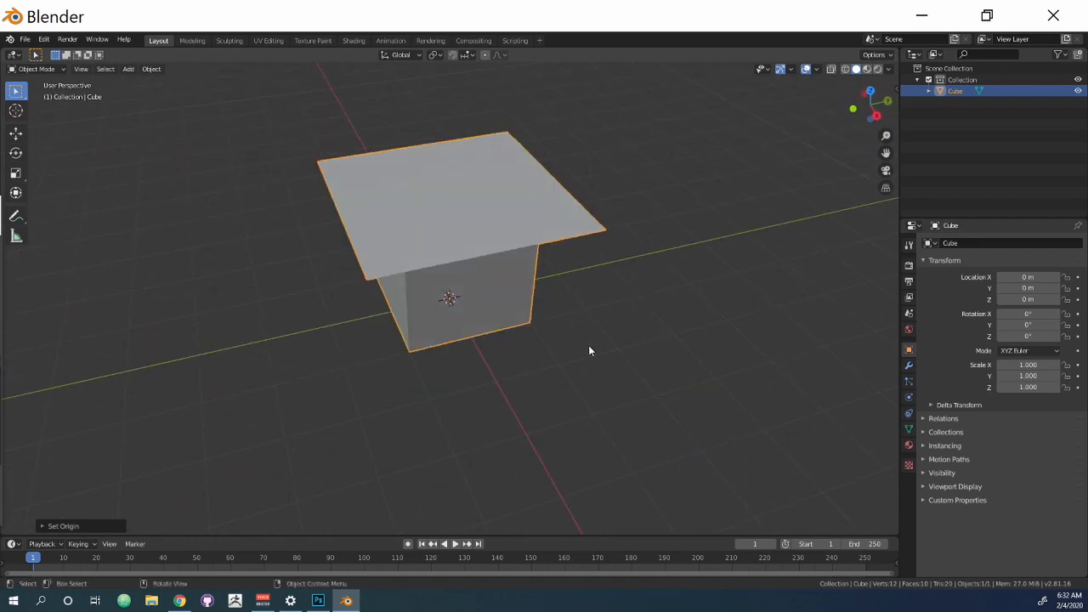
pyautogui.moveTo(604, 270); pyautogui.dragTo(530, 258, button='middle')
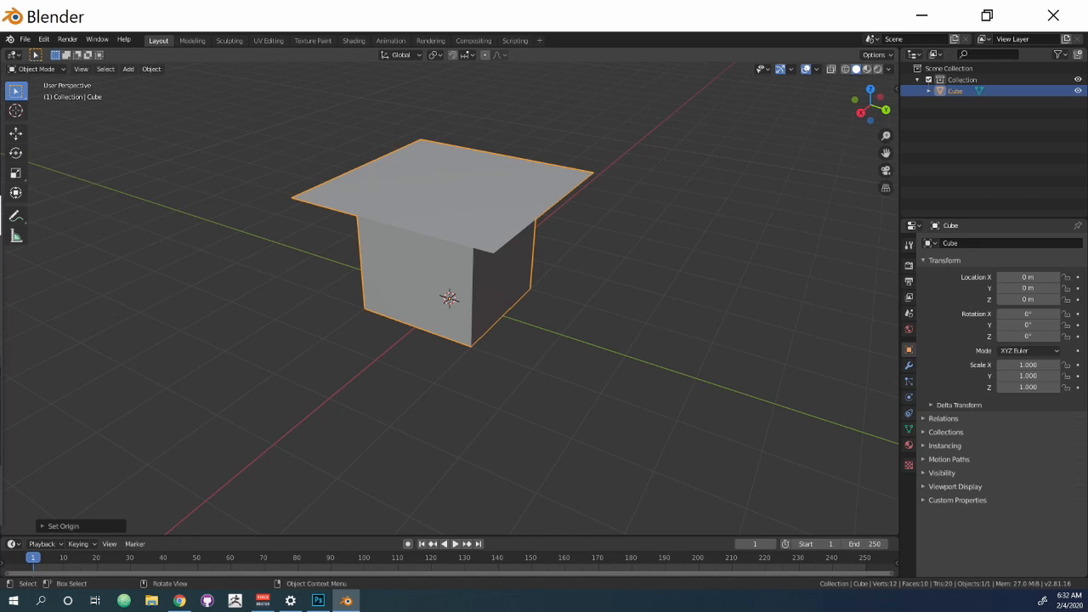
pyautogui.hotkey('alt', 'Tab')
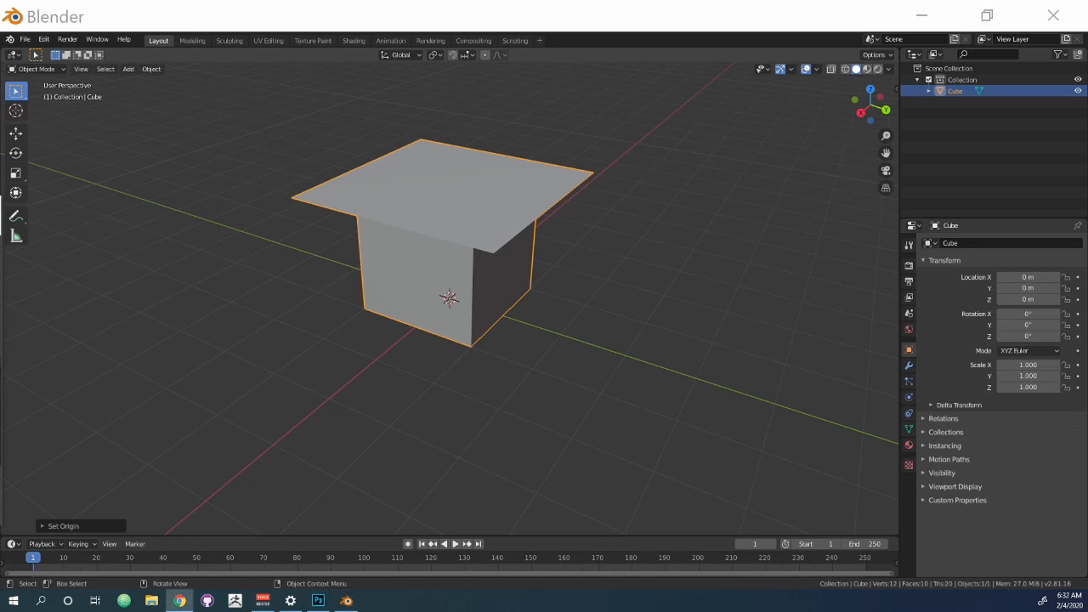
pyautogui.hotkey('alt', 'Tab')
pyautogui.moveTo(549, 388); pyautogui.dragTo(447, 267, button='middle')
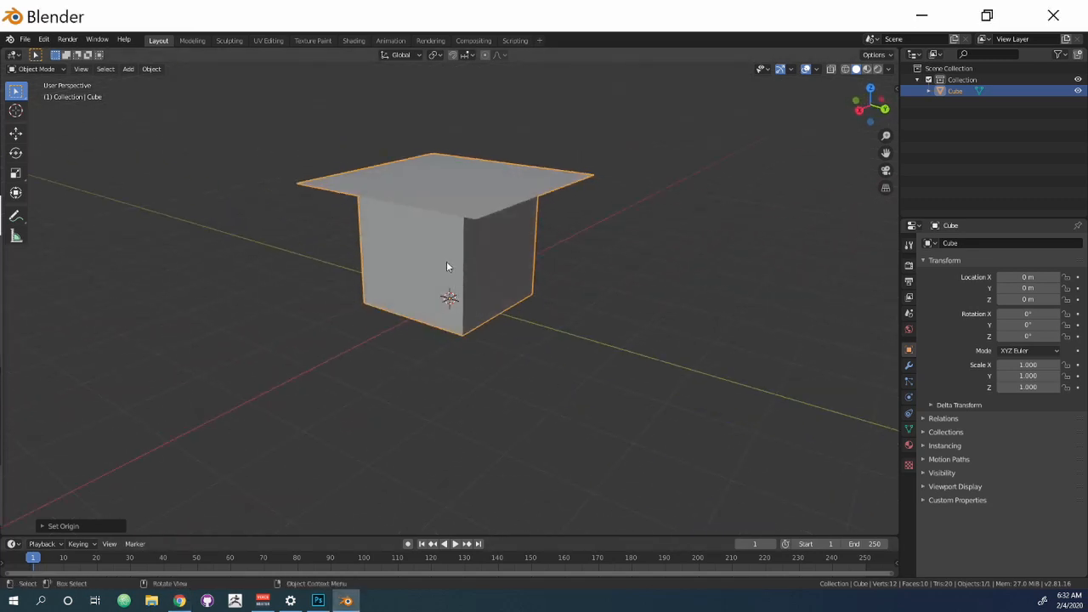
# Return to mesh editing and extrude the widened top face upward about 0.3 m to form a slab
pyautogui.click(192, 40)
pyautogui.moveTo(501, 213); pyautogui.dragTo(565, 291, button='middle')
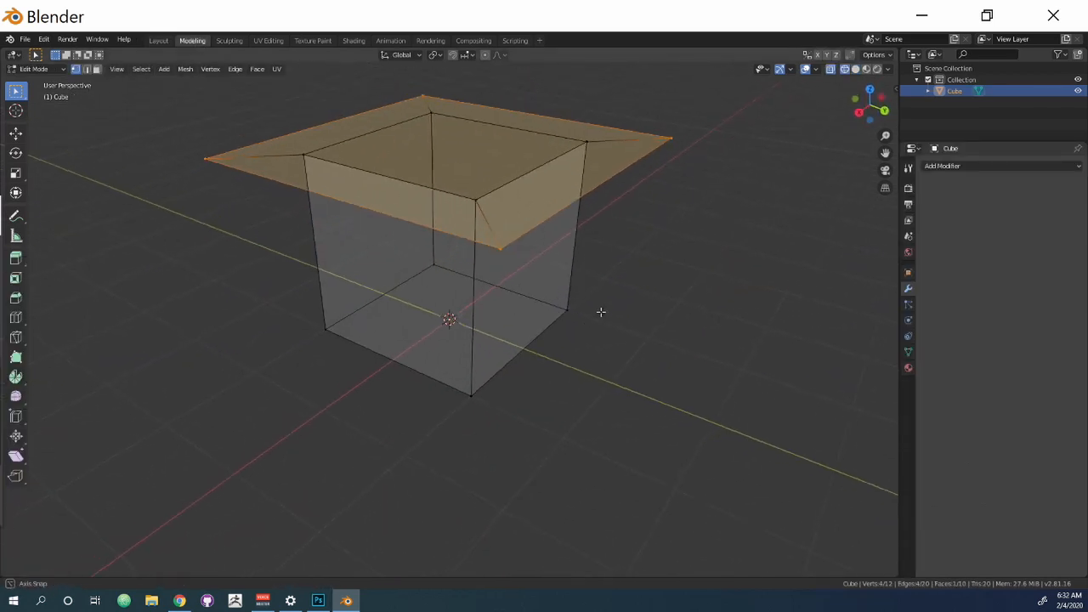
pyautogui.moveTo(600, 311); pyautogui.dragTo(605, 307, button='middle')
pyautogui.press('KP_1')
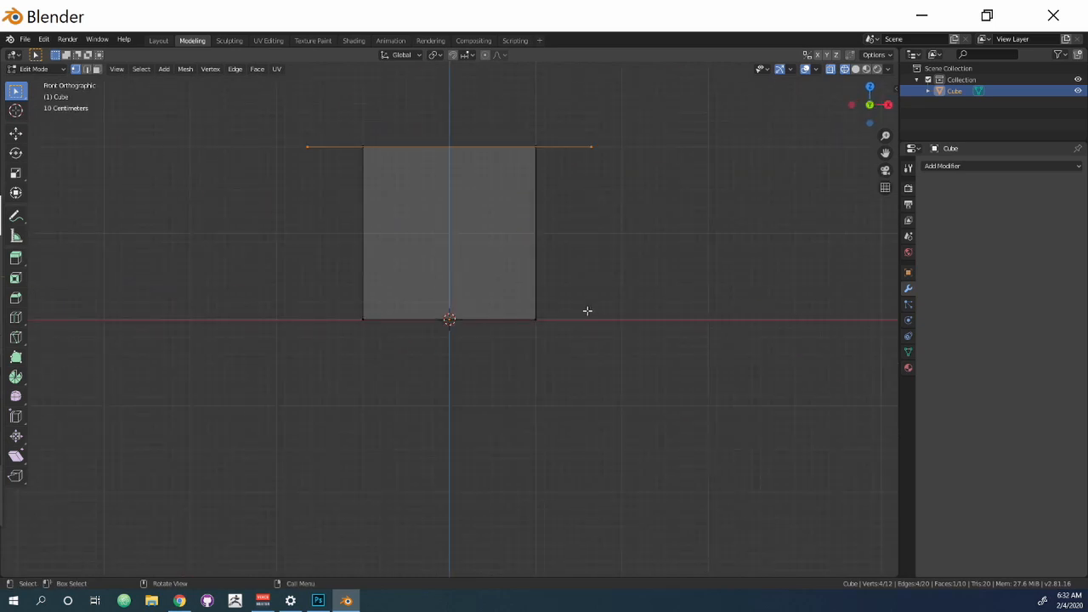
pyautogui.keyDown('shift'); pyautogui.moveTo(577, 290); pyautogui.dragTo(576, 323, button='middle'); pyautogui.keyUp('shift')
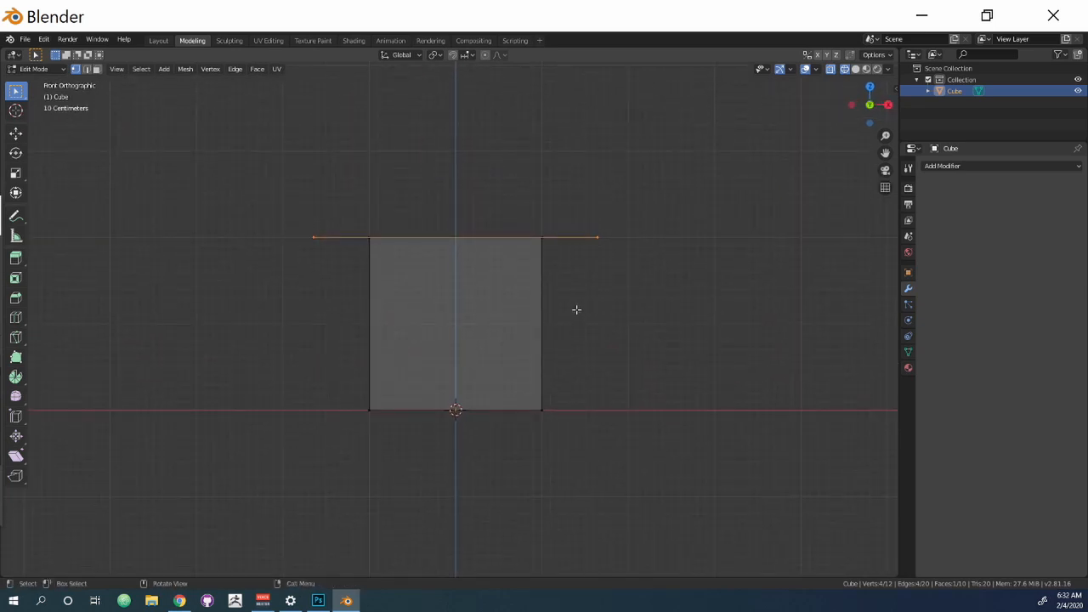
pyautogui.press('e')
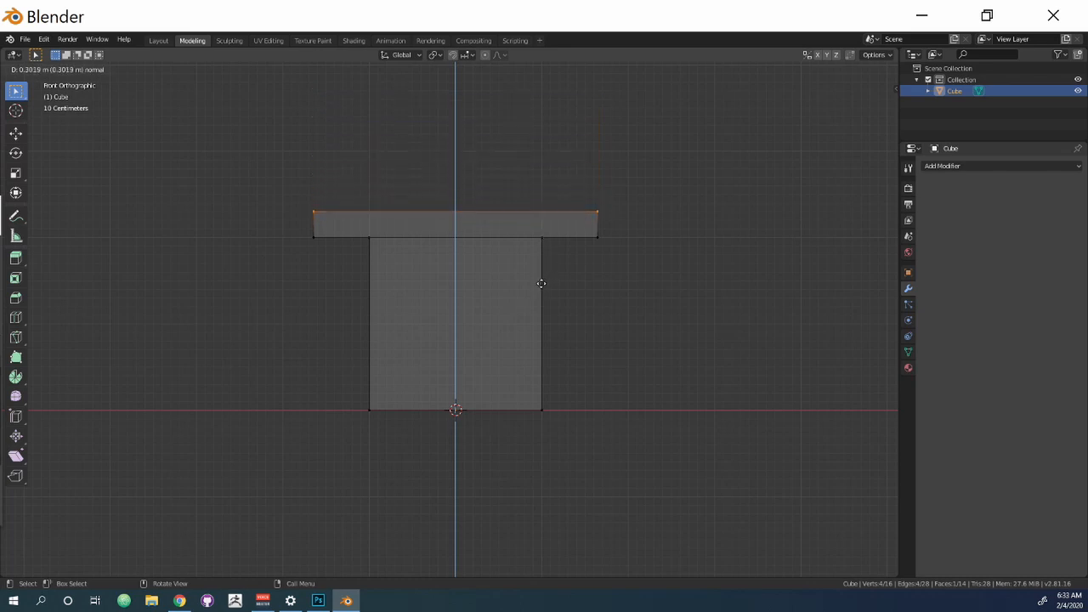
pyautogui.click(542, 283)
# Switch the viewport shading to Solid, inspect the slab from several sides, and deselect the whole mesh
pyautogui.moveTo(724, 320)
pyautogui.mouseDown(button='middle')
pyautogui.moveTo(603, 362)
pyautogui.moveTo(566, 357)
pyautogui.mouseUp(button='middle')
pyautogui.press('z')
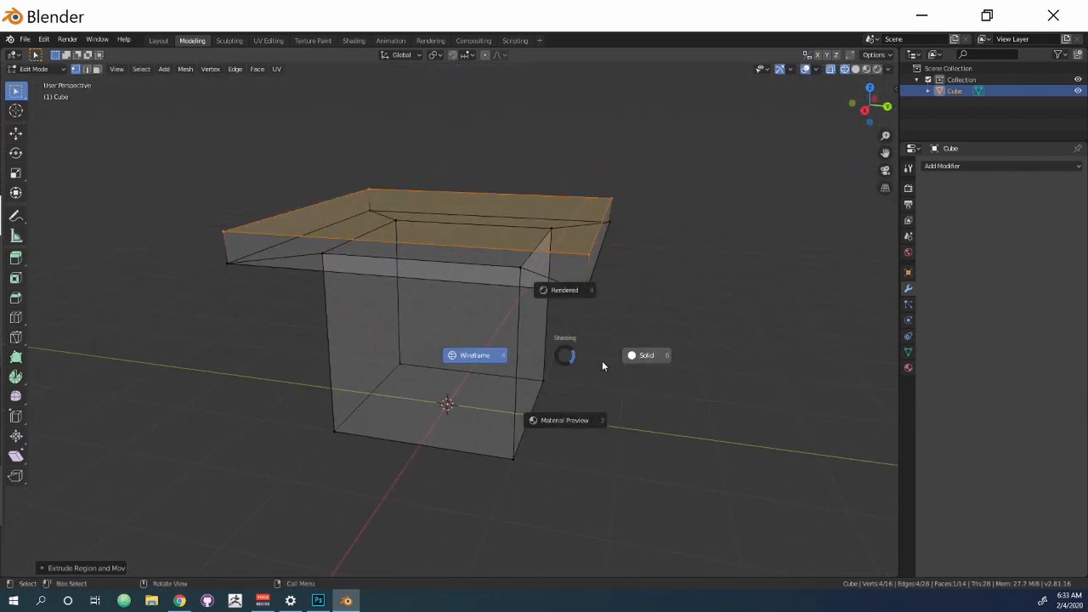
pyautogui.click(646, 356)
pyautogui.scroll(-6, 620, 365)
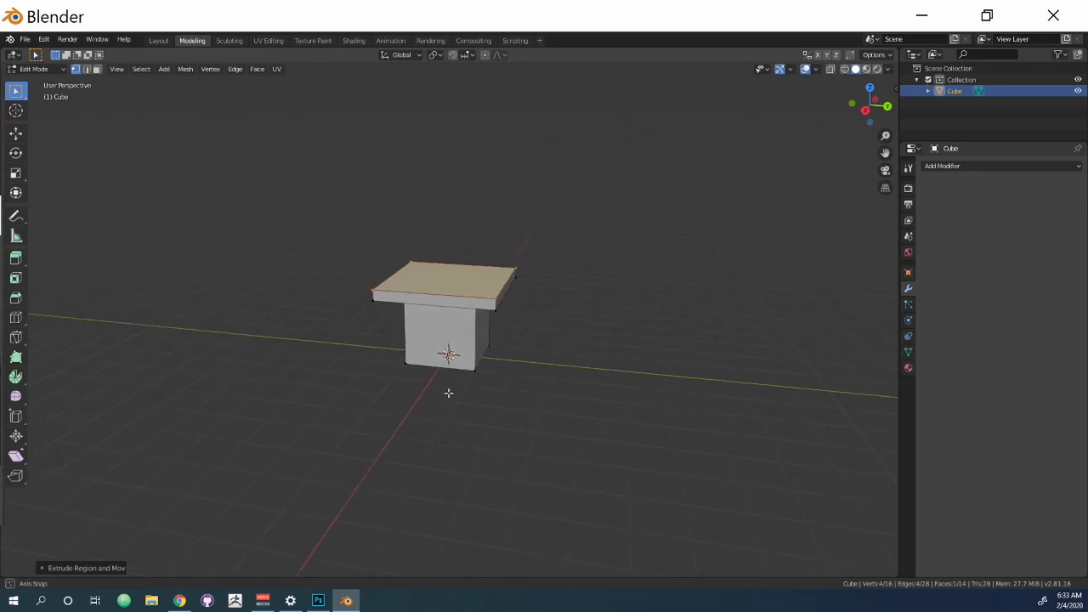
pyautogui.moveTo(595, 365)
pyautogui.mouseDown(button='middle')
pyautogui.moveTo(536, 358)
pyautogui.moveTo(604, 384)
pyautogui.moveTo(552, 433)
pyautogui.moveTo(413, 376)
pyautogui.moveTo(314, 360)
pyautogui.moveTo(299, 318)
pyautogui.moveTo(399, 359)
pyautogui.moveTo(454, 425)
pyautogui.moveTo(570, 416)
pyautogui.moveTo(603, 399)
pyautogui.mouseUp(button='middle')
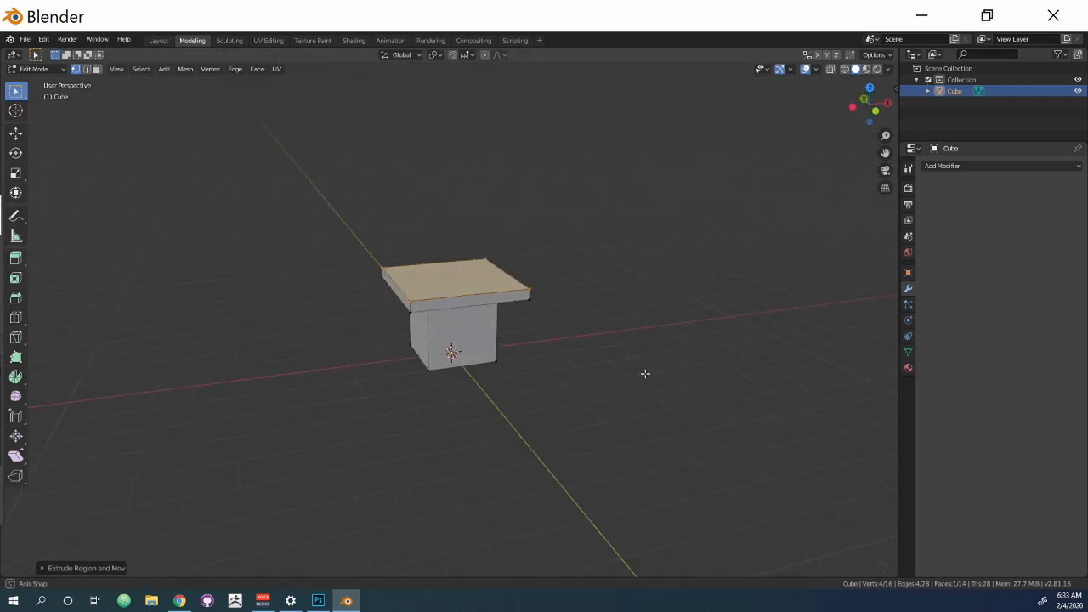
pyautogui.moveTo(643, 371); pyautogui.dragTo(437, 326, button='middle')
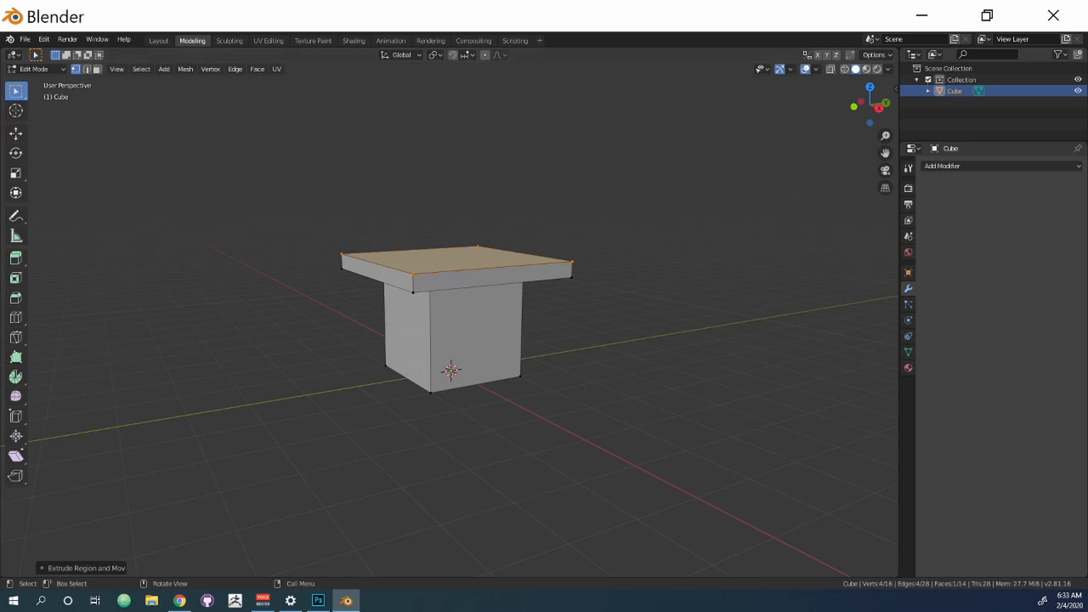
pyautogui.moveTo(478, 384)
pyautogui.mouseDown(button='middle')
pyautogui.moveTo(547, 400)
pyautogui.moveTo(482, 387)
pyautogui.mouseUp(button='middle')
pyautogui.scroll(3, 394, 257)
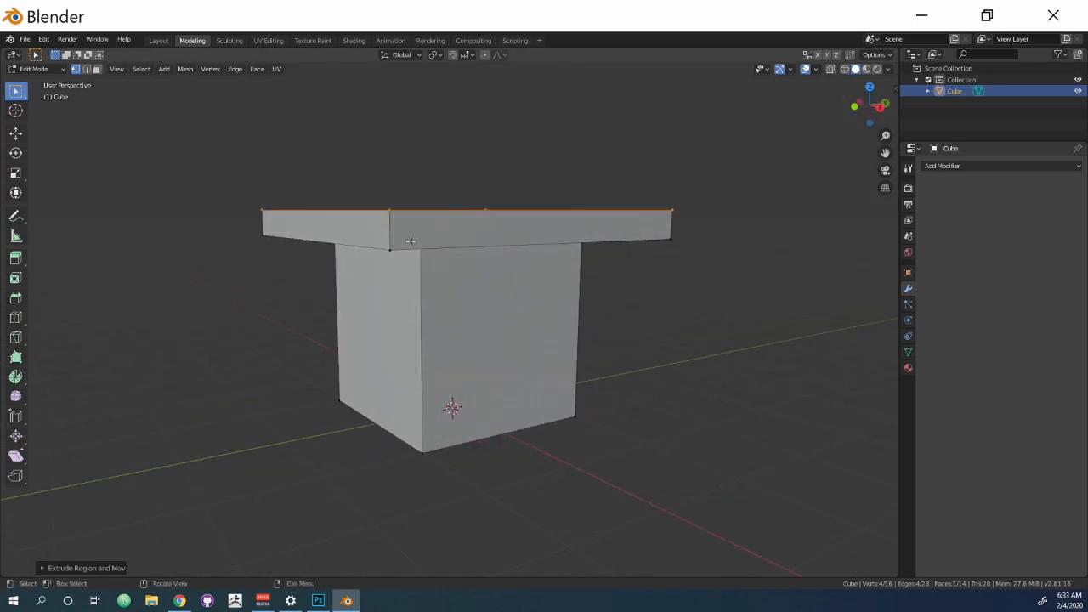
pyautogui.scroll(-3, 412, 234)
pyautogui.press('a')
pyautogui.press('a')
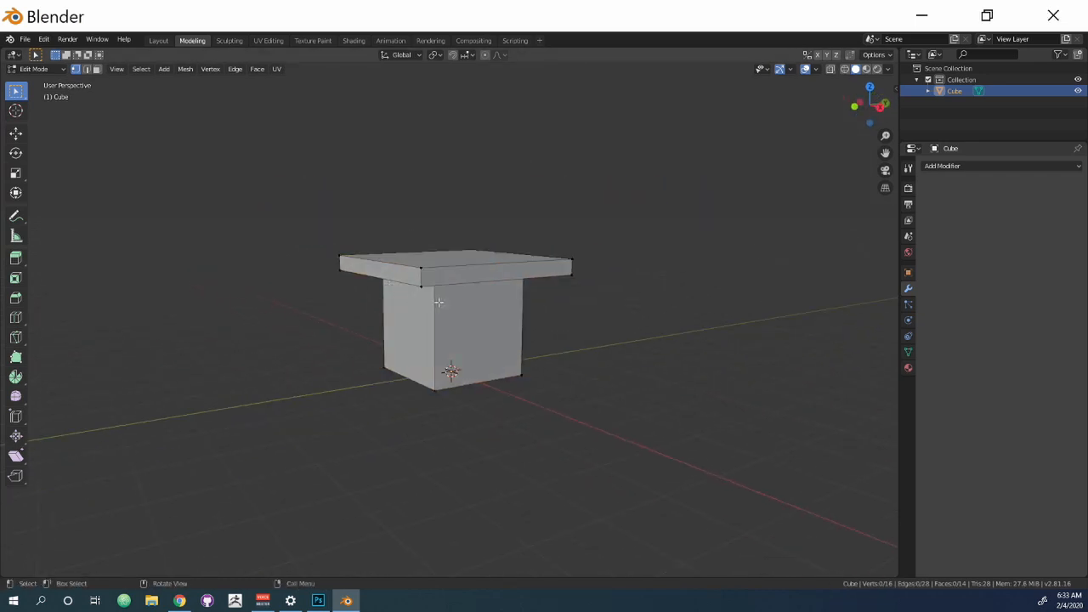
# Return to object mode and hide the Cube object in the viewport
pyautogui.click(158, 40)
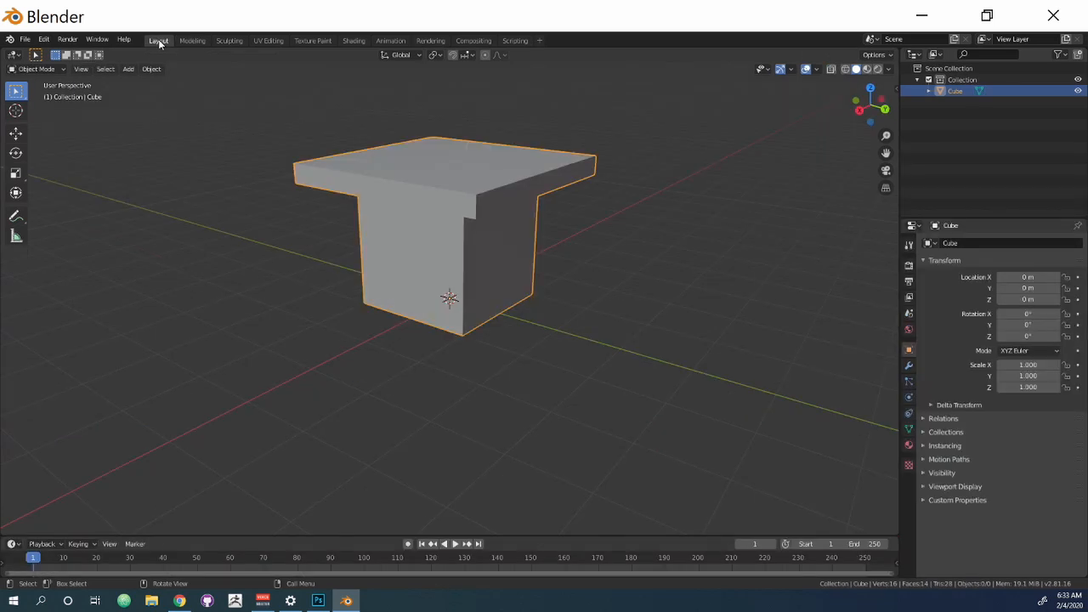
pyautogui.click(549, 314)
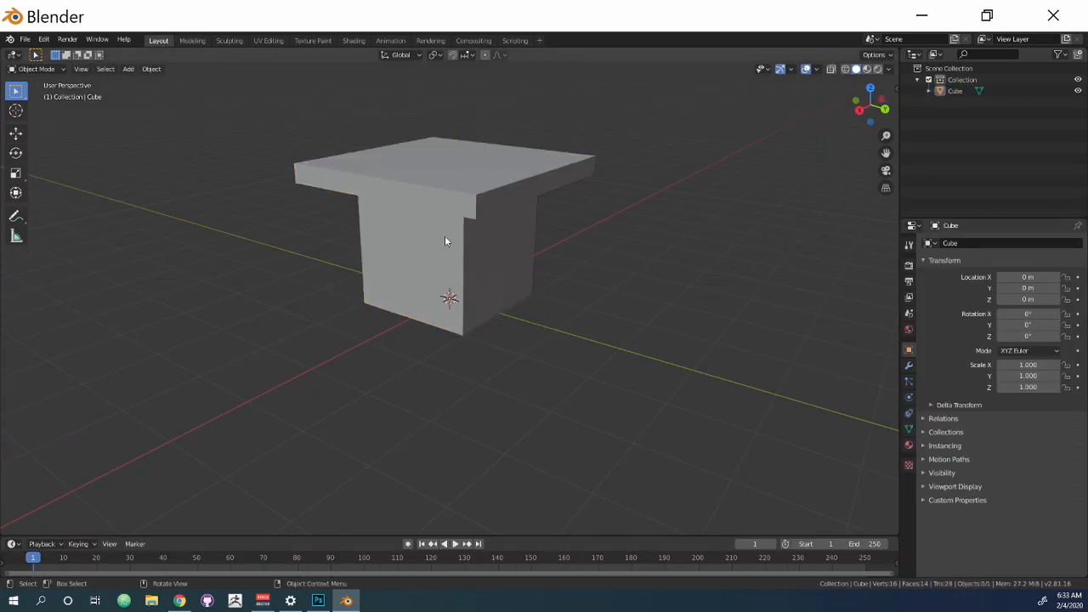
pyautogui.click(445, 235)
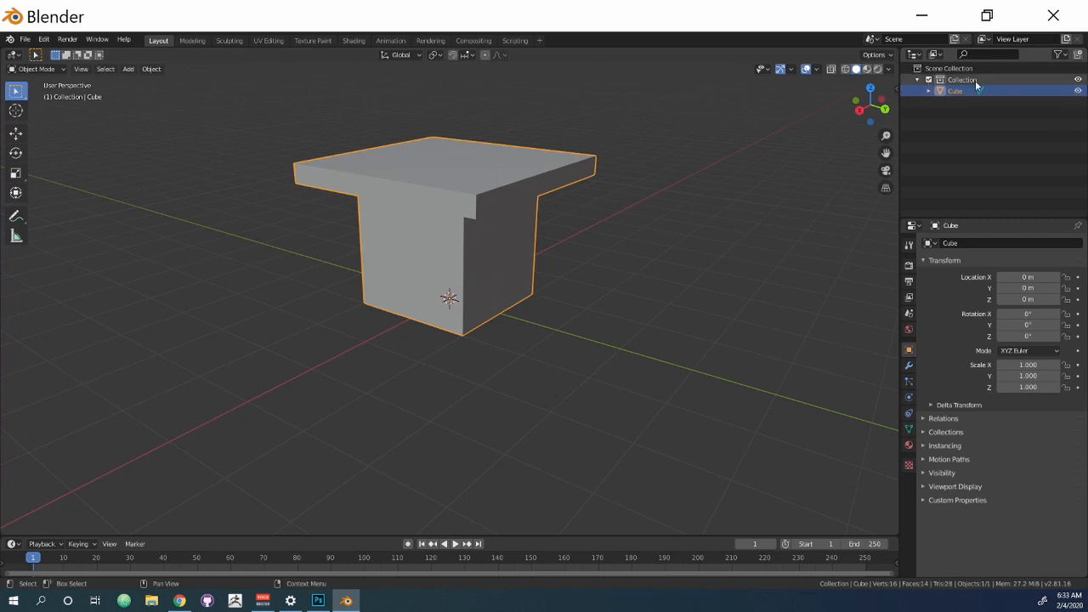
pyautogui.click(1078, 90)
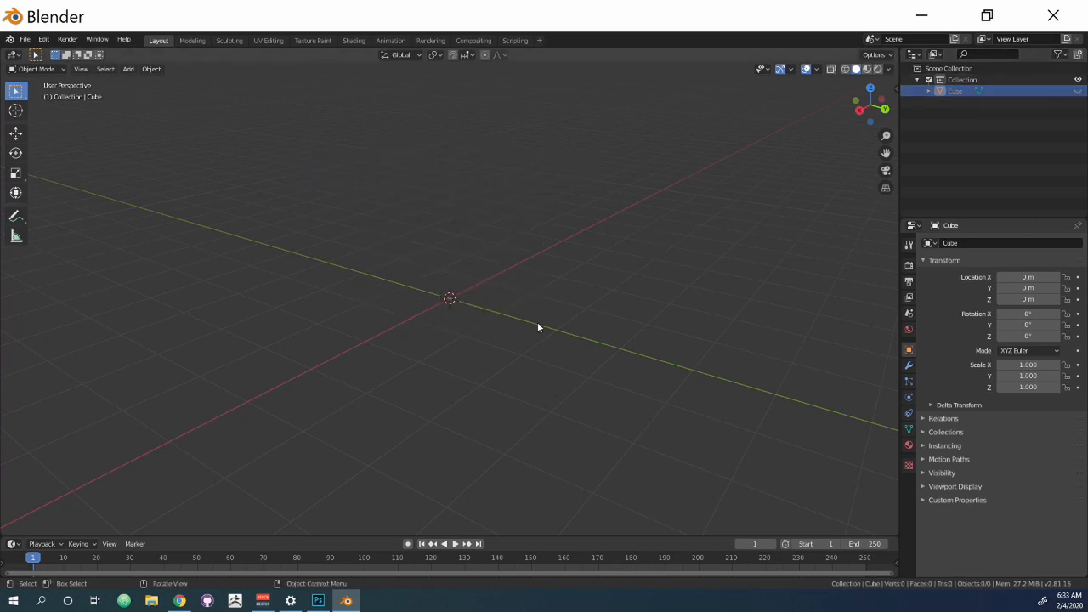
# Add a UV sphere mesh at the world origin
pyautogui.moveTo(537, 327); pyautogui.dragTo(442, 302, button='middle')
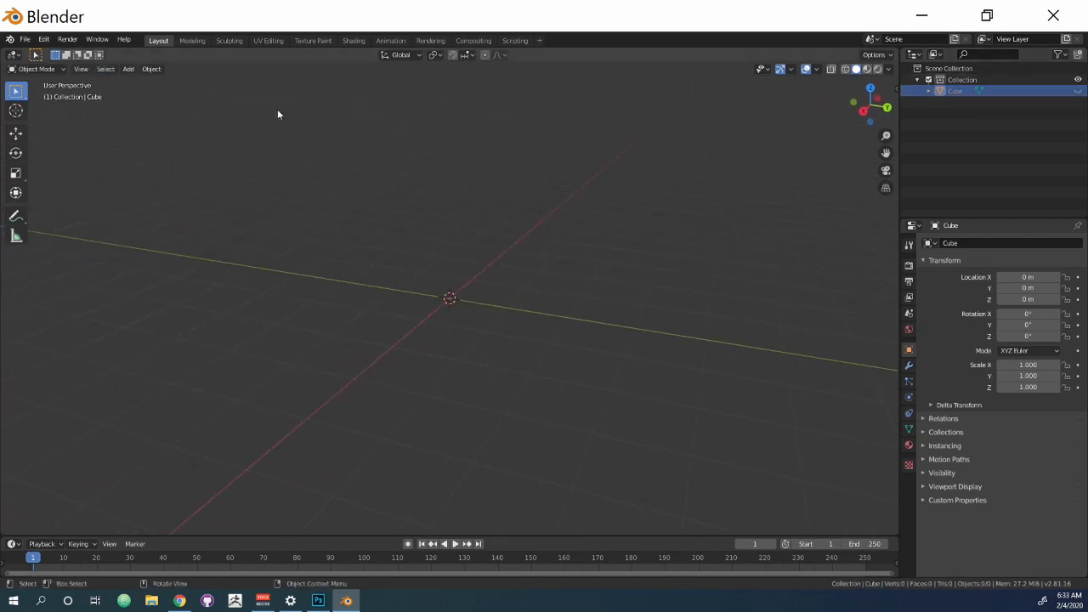
pyautogui.hotkey('shift', 'a')
pyautogui.moveTo(474, 291)
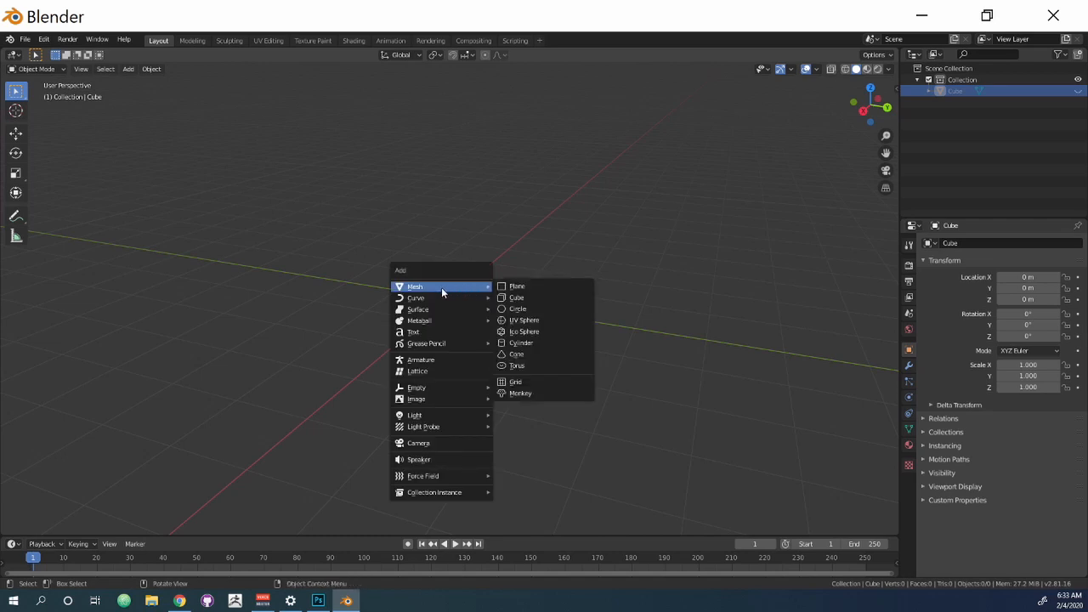
pyautogui.click(525, 322)
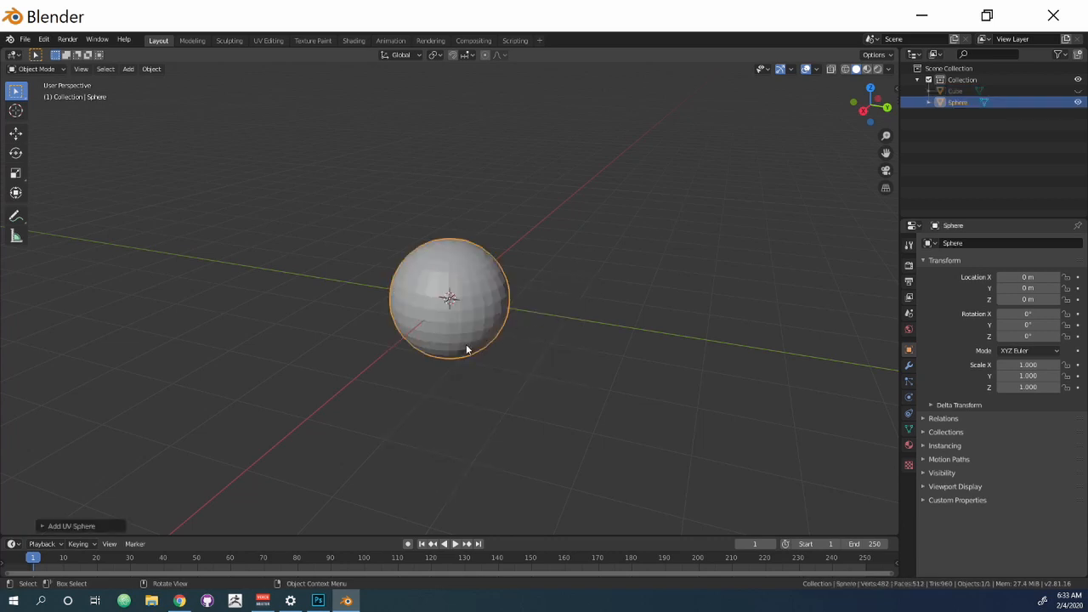
# Switch the viewport shading to Wireframe to see through the sphere
pyautogui.moveTo(466, 349); pyautogui.dragTo(545, 400, button='middle')
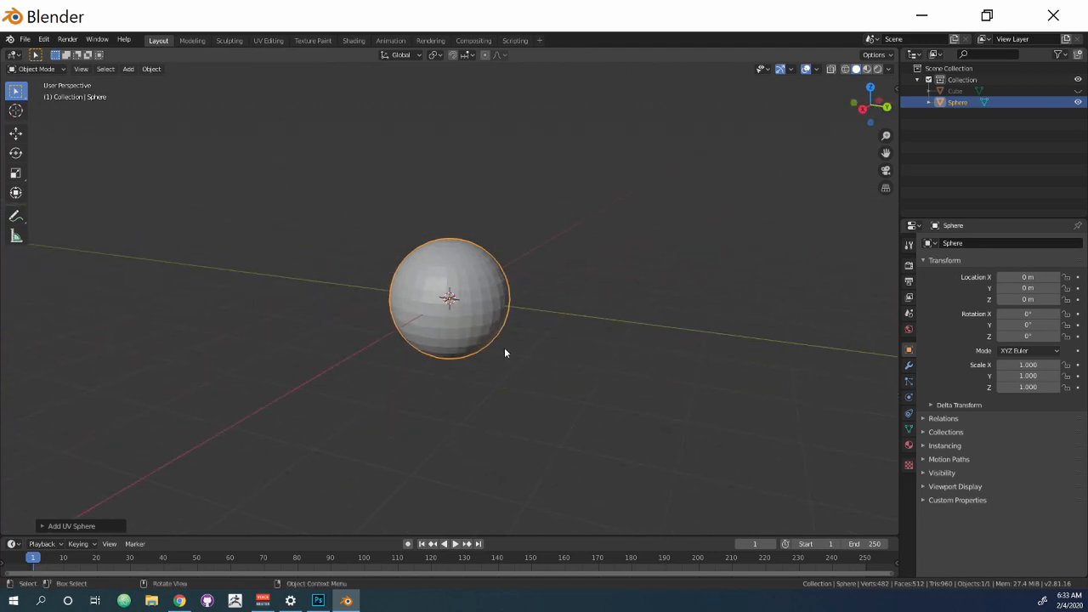
pyautogui.press('z')
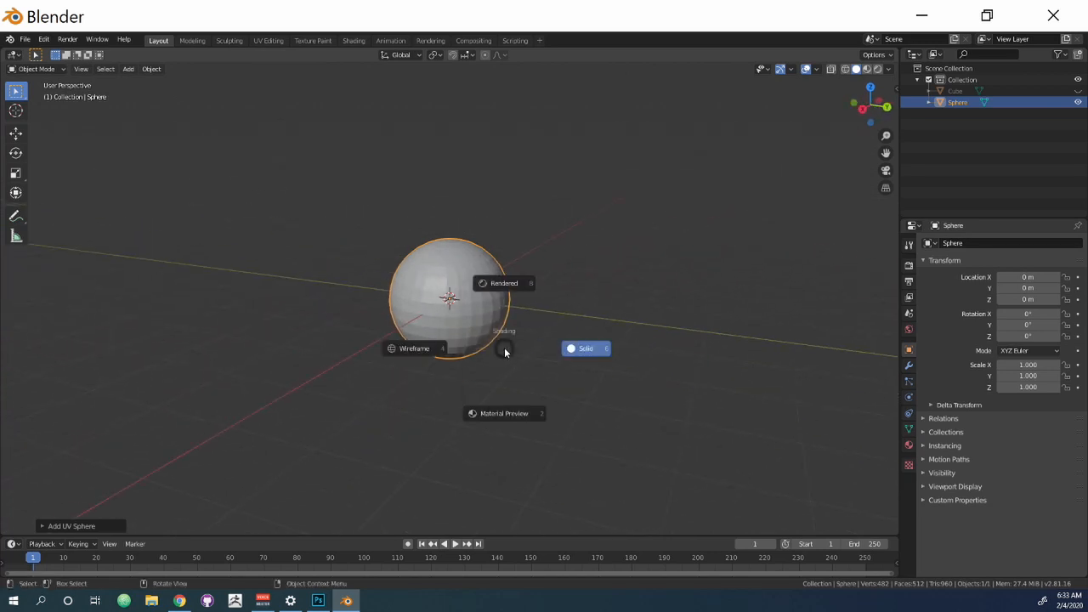
pyautogui.click(425, 352)
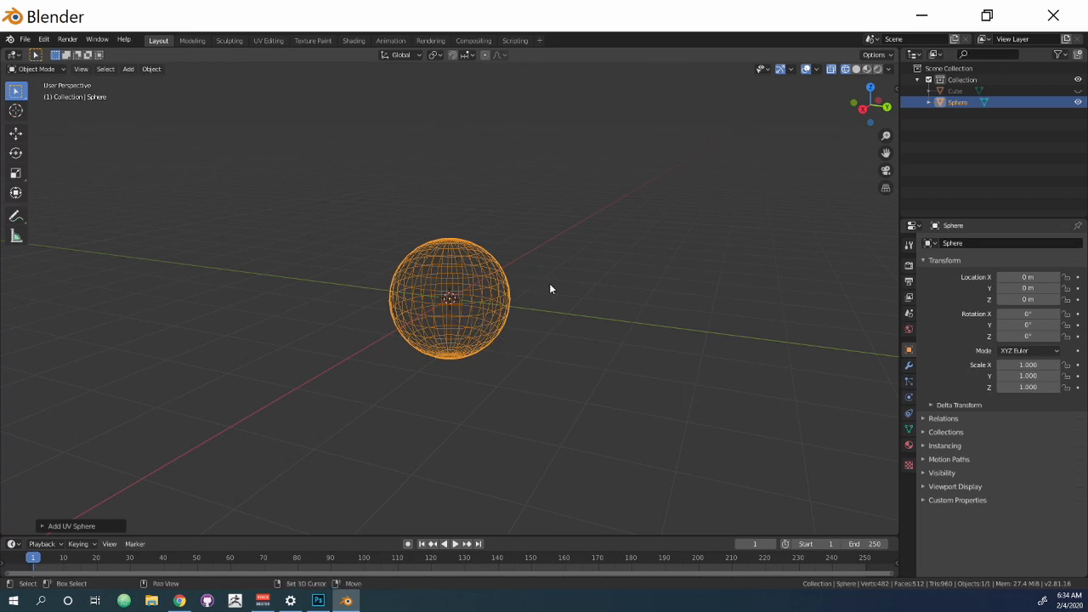
# Duplicate the sphere in place and scale the copy uniformly to about 0.863 inside the original
pyautogui.hotkey('shift', 'd')
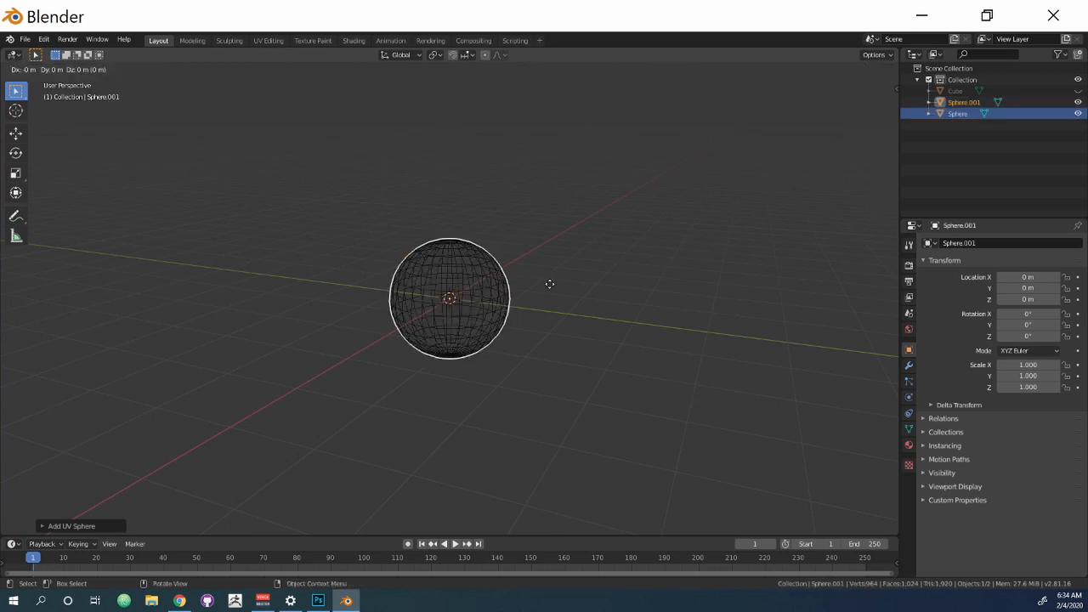
pyautogui.rightClick(549, 283)
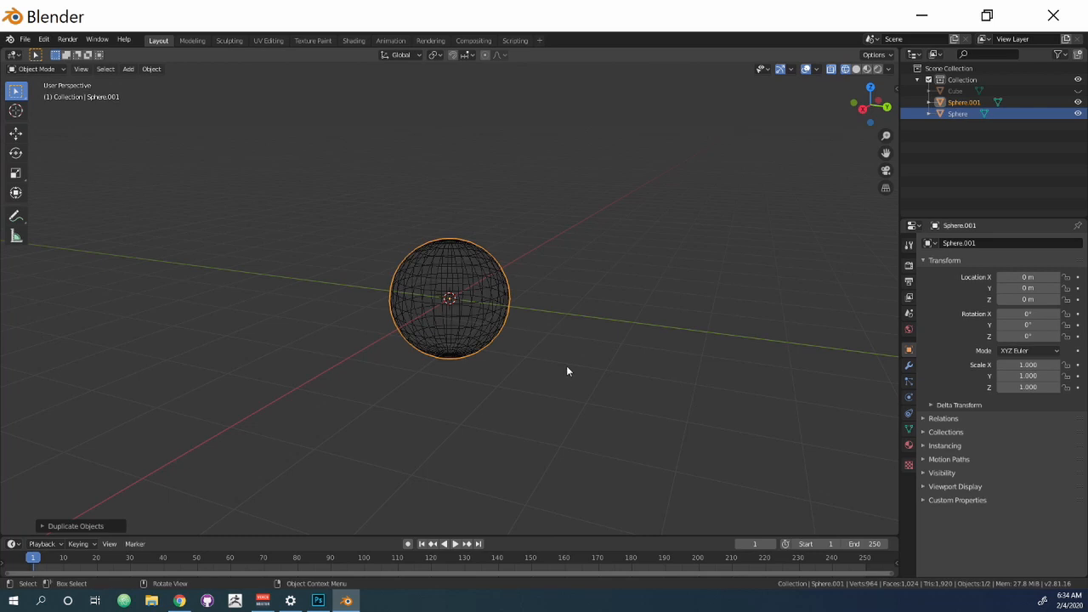
pyautogui.press('s')
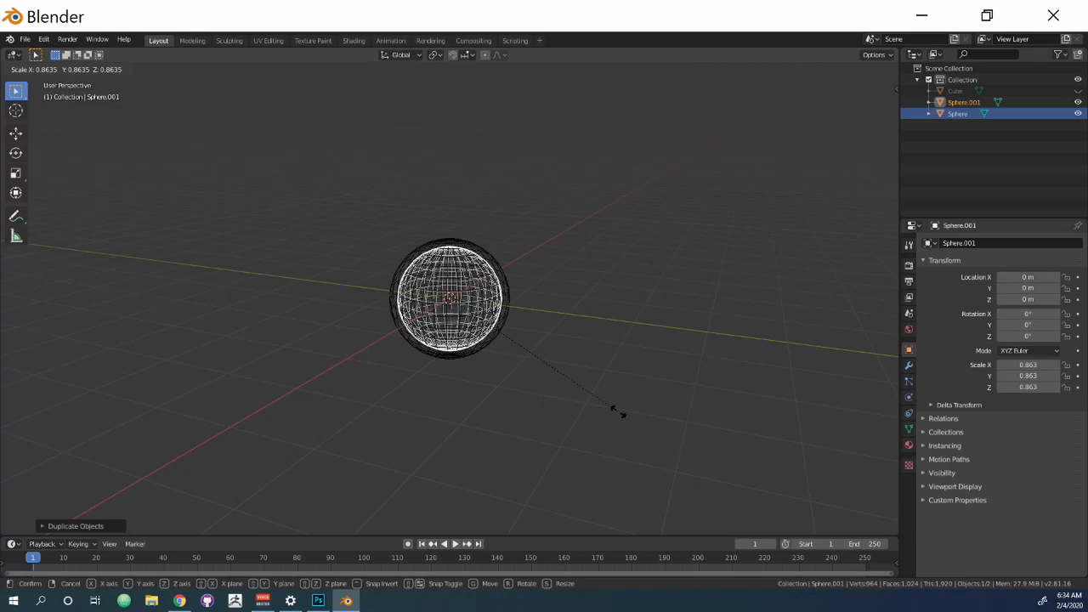
pyautogui.click(618, 413)
# Select the outer sphere together with the inner copy and join both into one Sphere object
pyautogui.moveTo(527, 386); pyautogui.dragTo(600, 409, button='middle')
pyautogui.scroll(6, 536, 344)
pyautogui.scroll(-8, 593, 393)
pyautogui.scroll(7, 586, 379)
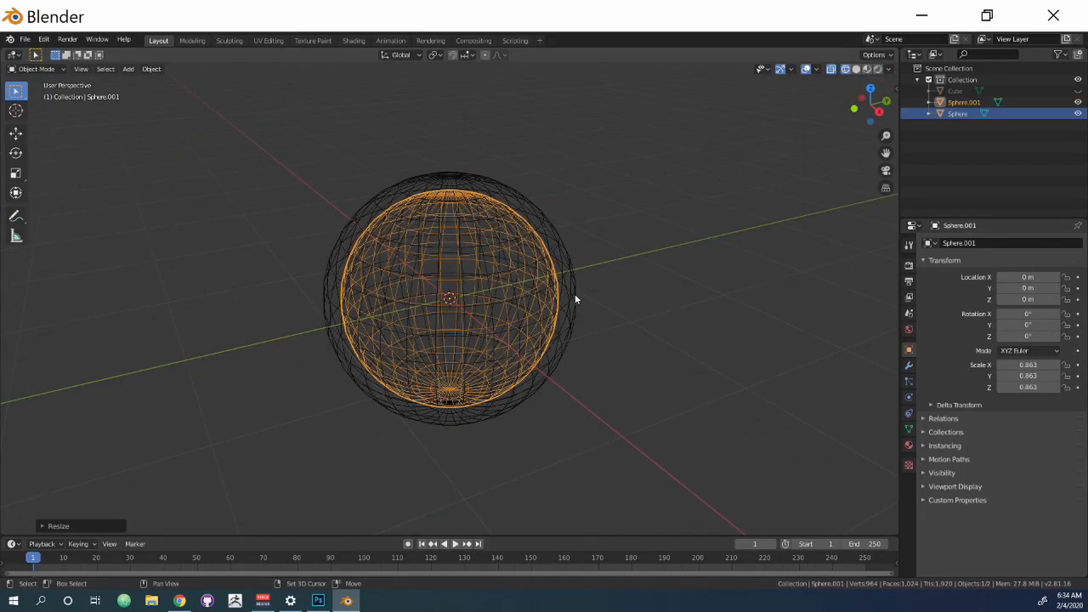
pyautogui.keyDown('shift'); pyautogui.click(575, 299); pyautogui.keyUp('shift')
pyautogui.moveTo(598, 392); pyautogui.dragTo(553, 430, button='middle')
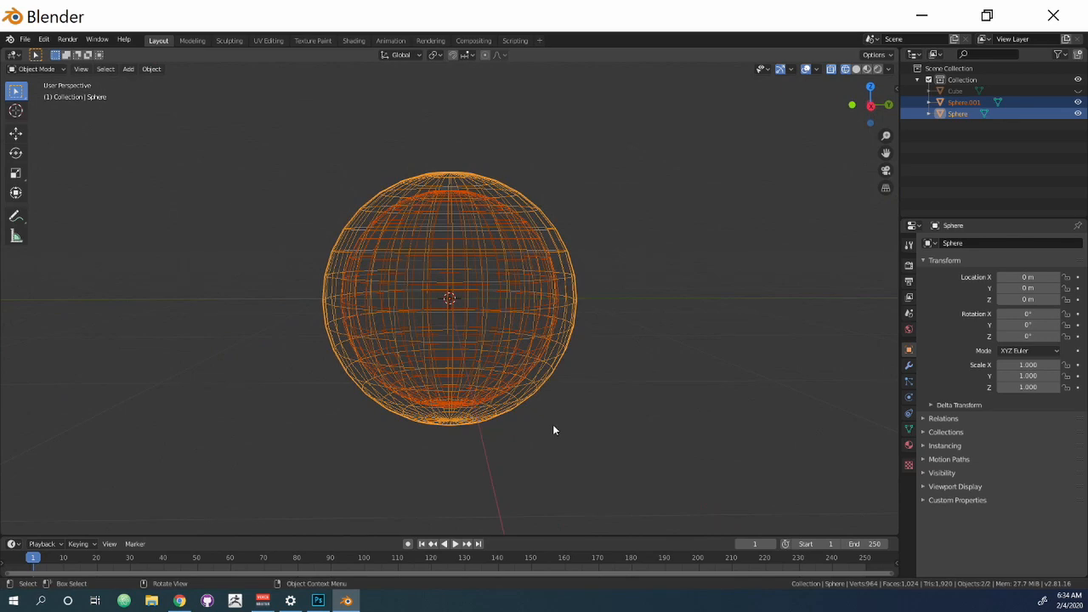
pyautogui.hotkey('ctrl', 'j')
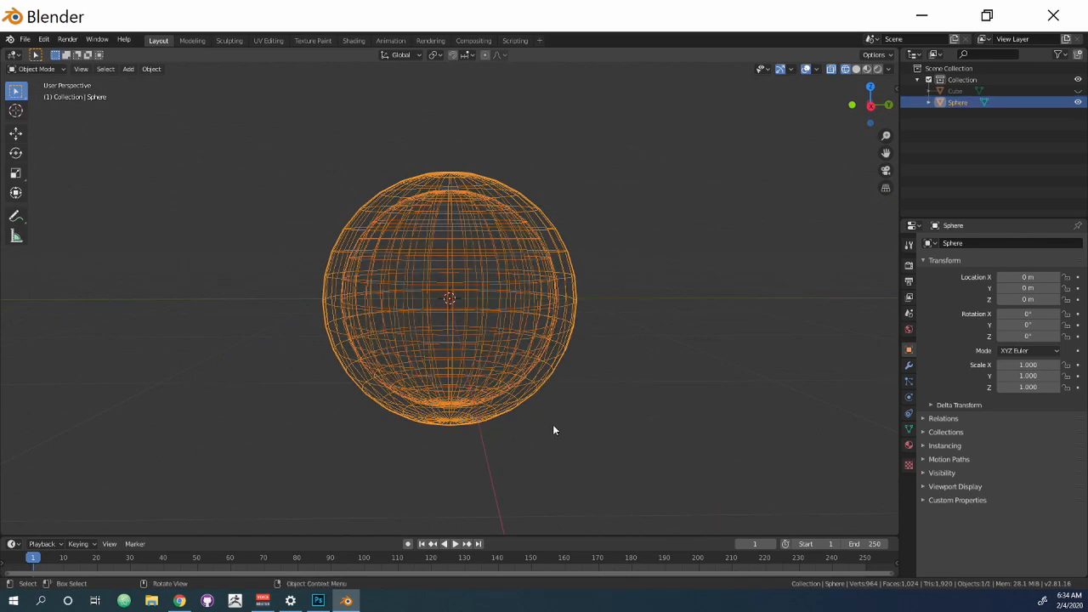
# Deselect the joined sphere and add a cube mesh at the world origin around it
pyautogui.click(619, 351)
pyautogui.moveTo(619, 351); pyautogui.dragTo(516, 430, button='middle')
pyautogui.scroll(-8, 464, 306)
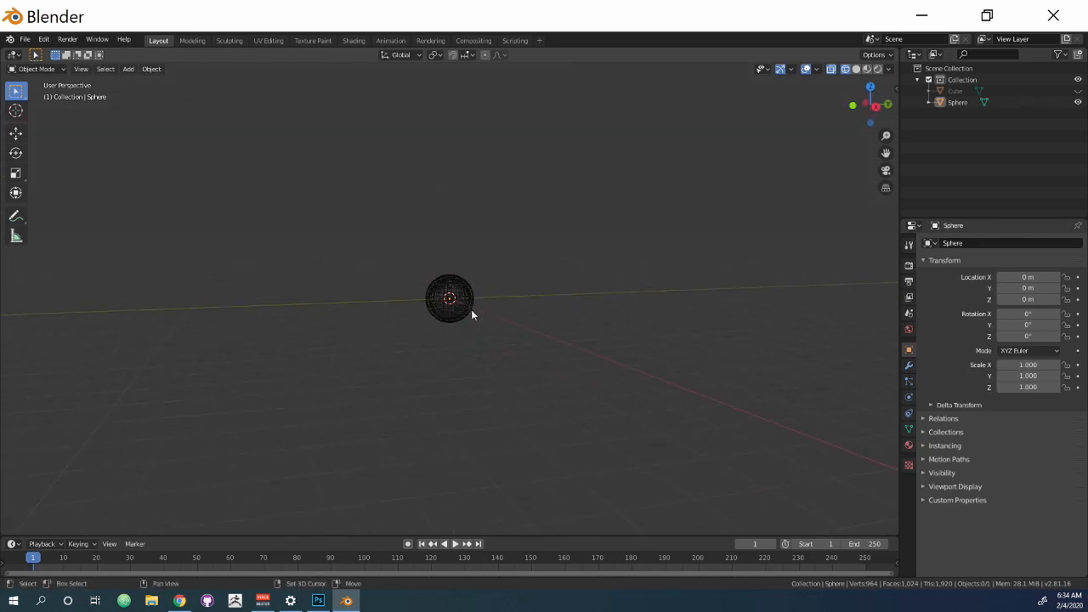
pyautogui.hotkey('shift', 'a')
pyautogui.moveTo(471, 309)
pyautogui.click(539, 322)
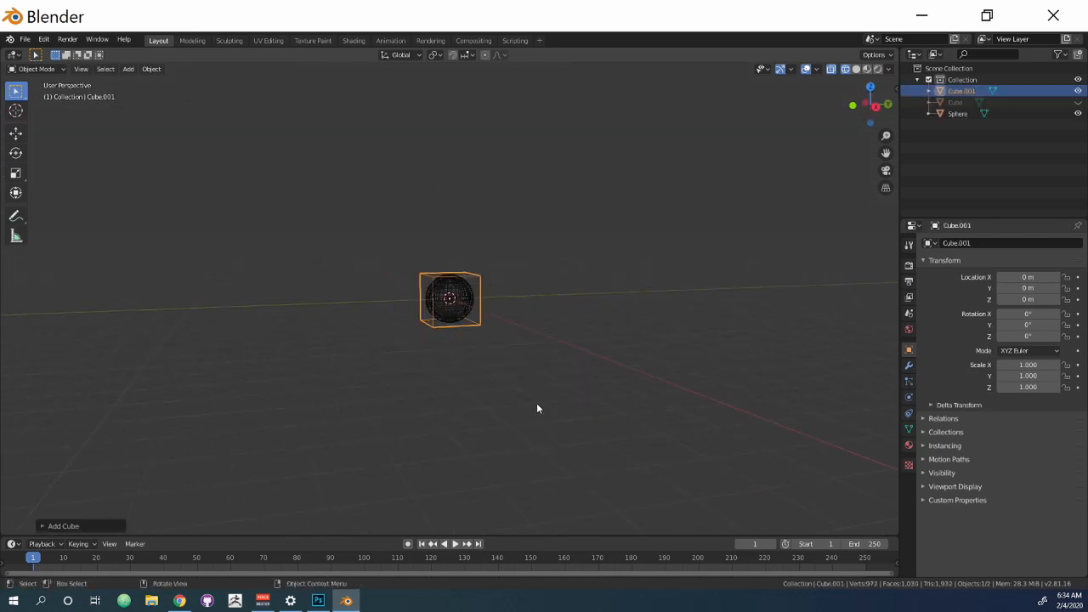
# In front orthographic view, scale the new cube uniformly to about 1.216 so it exceeds the sphere
pyautogui.scroll(-3, 488, 319)
pyautogui.moveTo(488, 319); pyautogui.dragTo(496, 369, button='middle')
pyautogui.scroll(6, 463, 296)
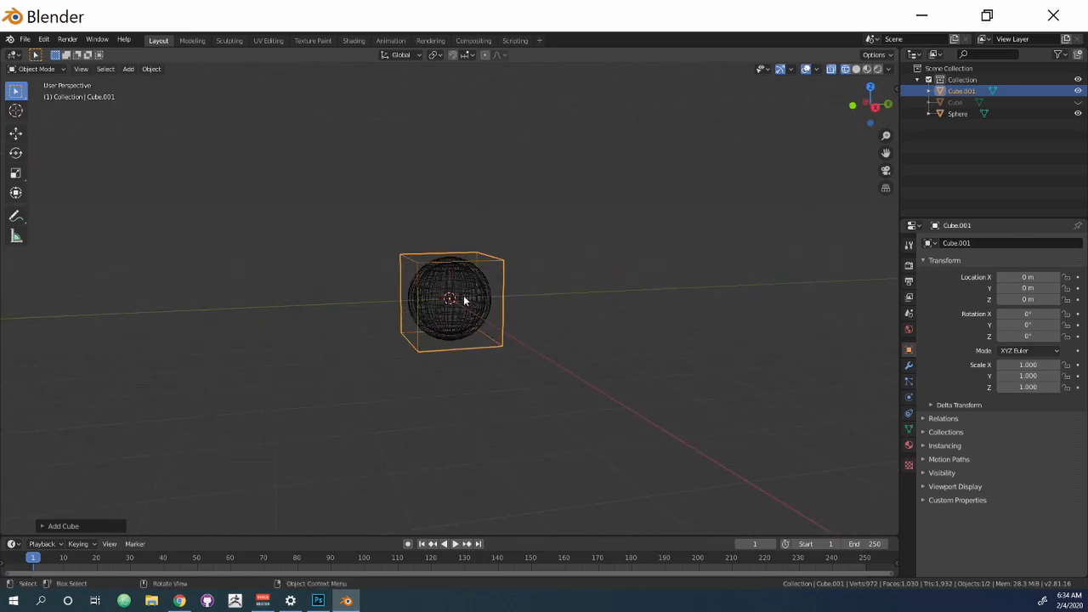
pyautogui.press('KP_1')
pyautogui.scroll(2, 527, 356)
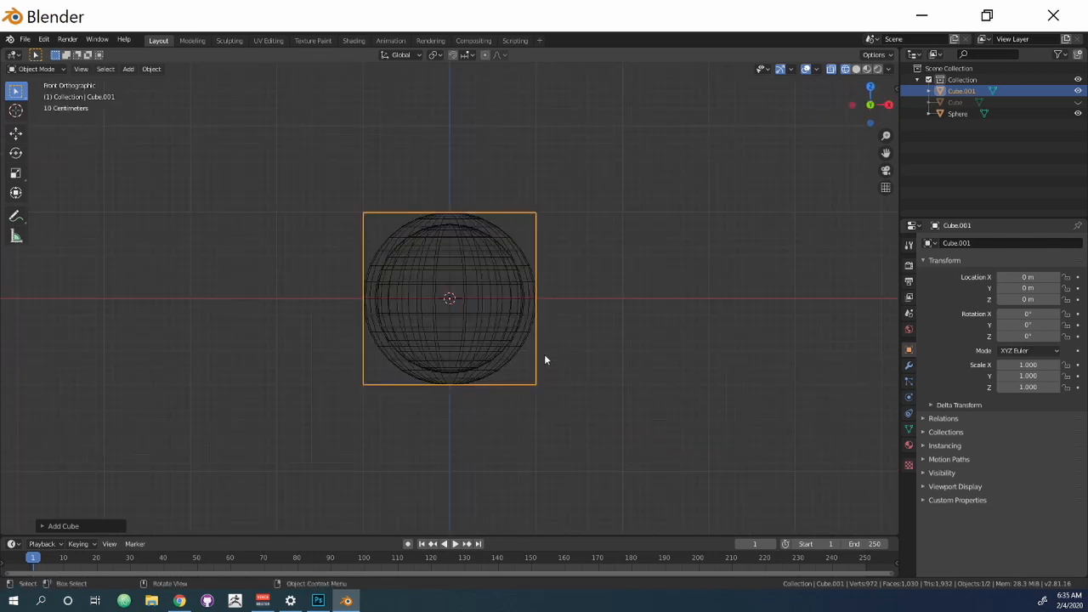
pyautogui.press('s')
pyautogui.click(574, 380)
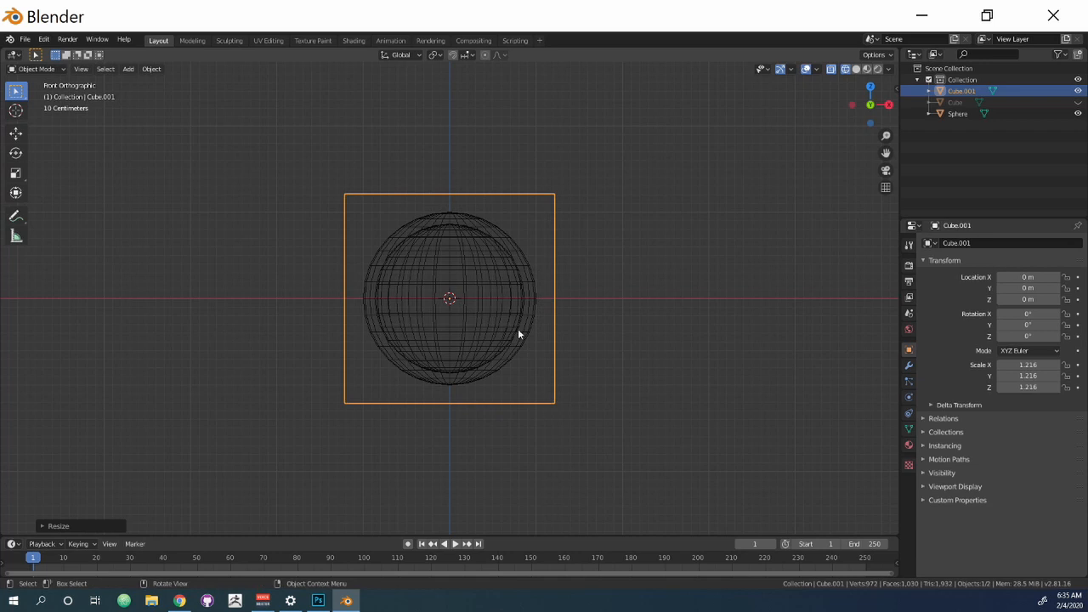
# Move the cube down along the Z axis by about 1.34 m so it overlaps the sphere's lower half
pyautogui.press('g')
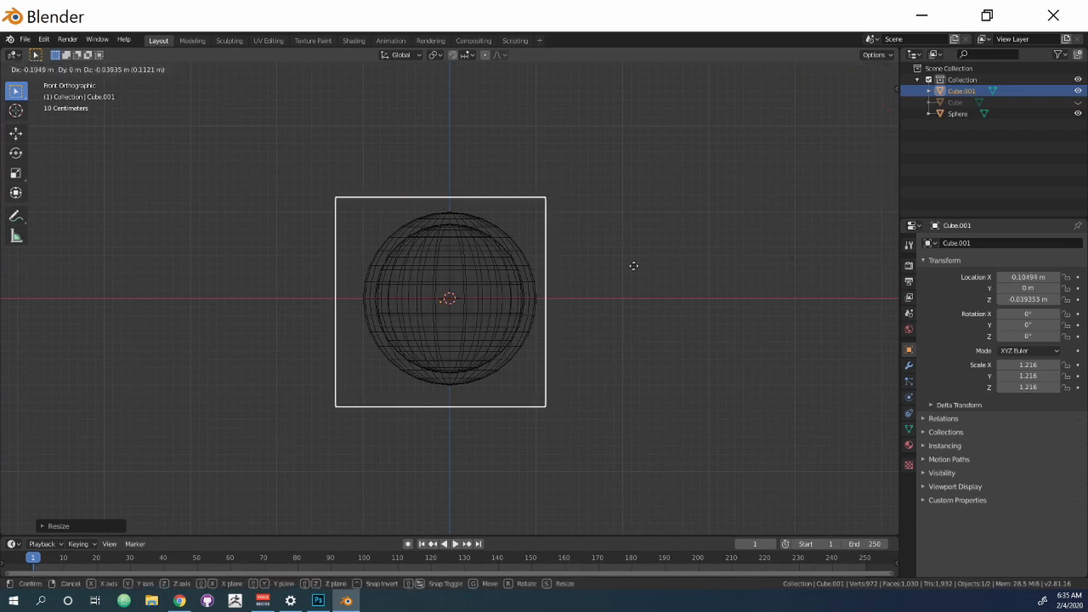
pyautogui.press('z')
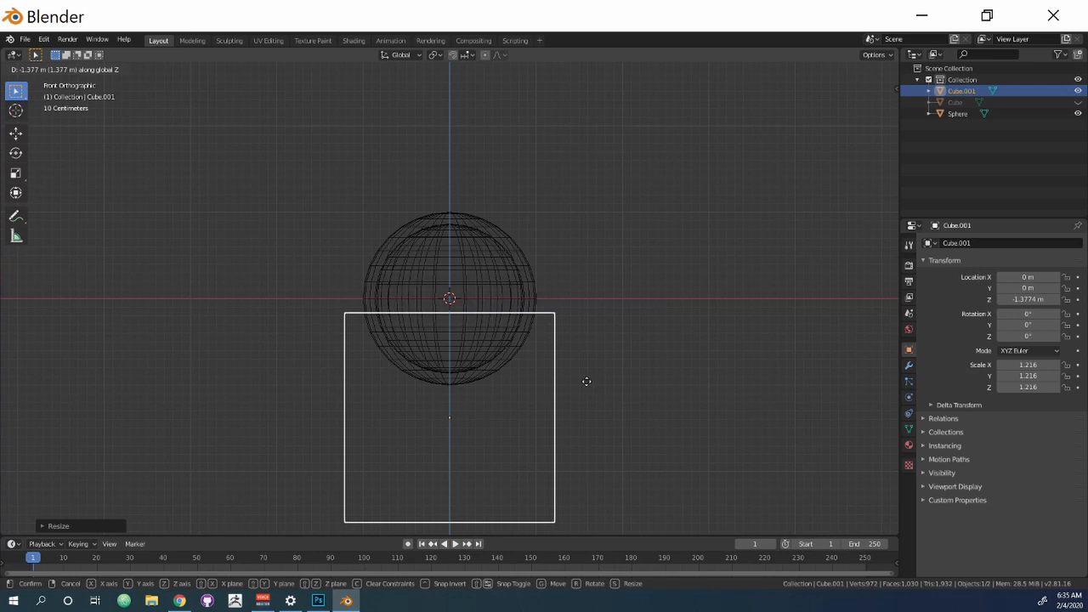
pyautogui.click(530, 383)
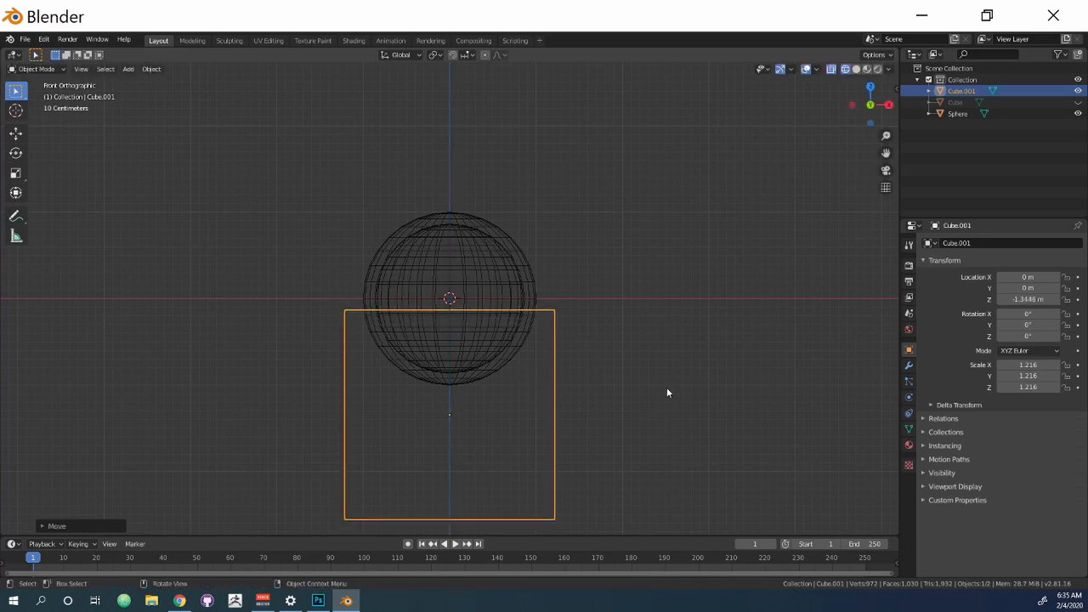
# Examine the overlap of sphere and cube from several angles in Solid shading and again in Wireframe
pyautogui.moveTo(668, 392)
pyautogui.mouseDown(button='middle')
pyautogui.moveTo(566, 391)
pyautogui.moveTo(468, 433)
pyautogui.moveTo(389, 379)
pyautogui.moveTo(521, 394)
pyautogui.moveTo(469, 294)
pyautogui.moveTo(448, 360)
pyautogui.mouseUp(button='middle')
pyautogui.press('z')
pyautogui.click(536, 393)
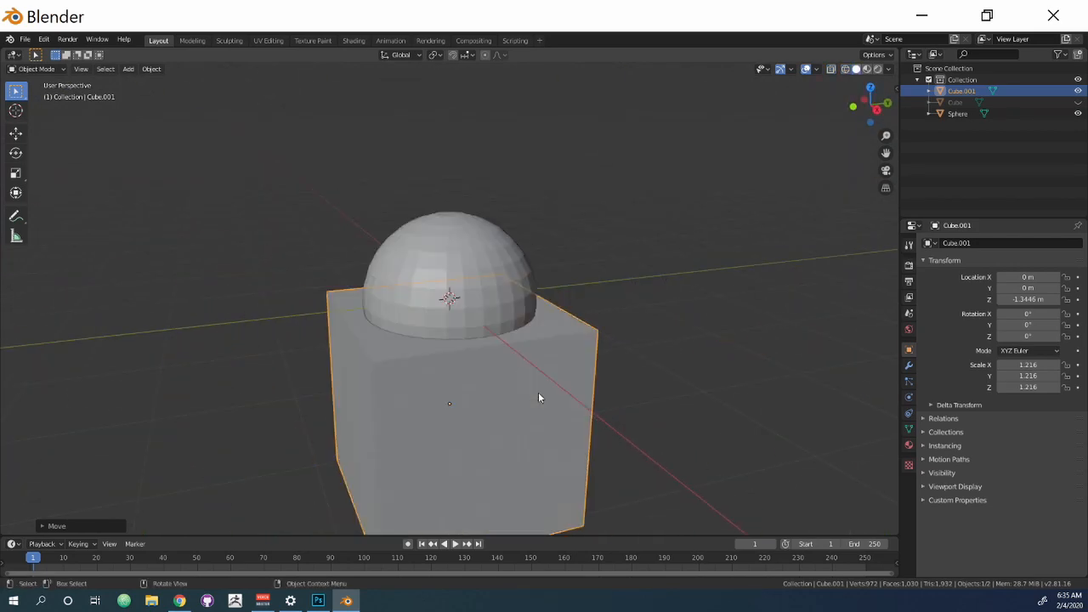
pyautogui.moveTo(538, 397)
pyautogui.mouseDown(button='middle')
pyautogui.moveTo(552, 421)
pyautogui.moveTo(532, 433)
pyautogui.mouseUp(button='middle')
pyautogui.press('z')
pyautogui.click(439, 430)
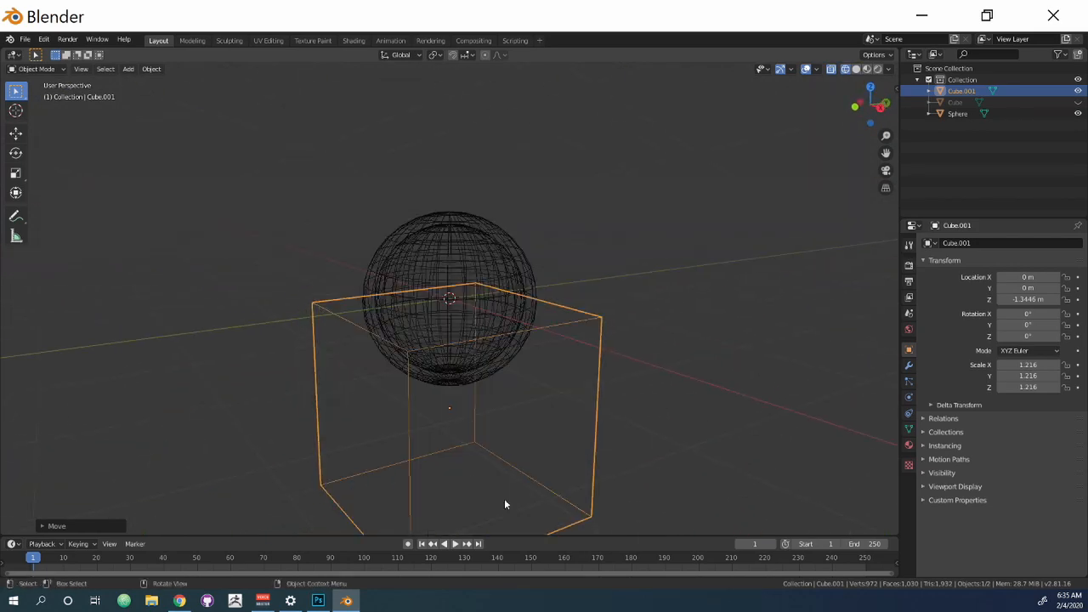
pyautogui.moveTo(505, 505); pyautogui.dragTo(558, 460, button='middle')
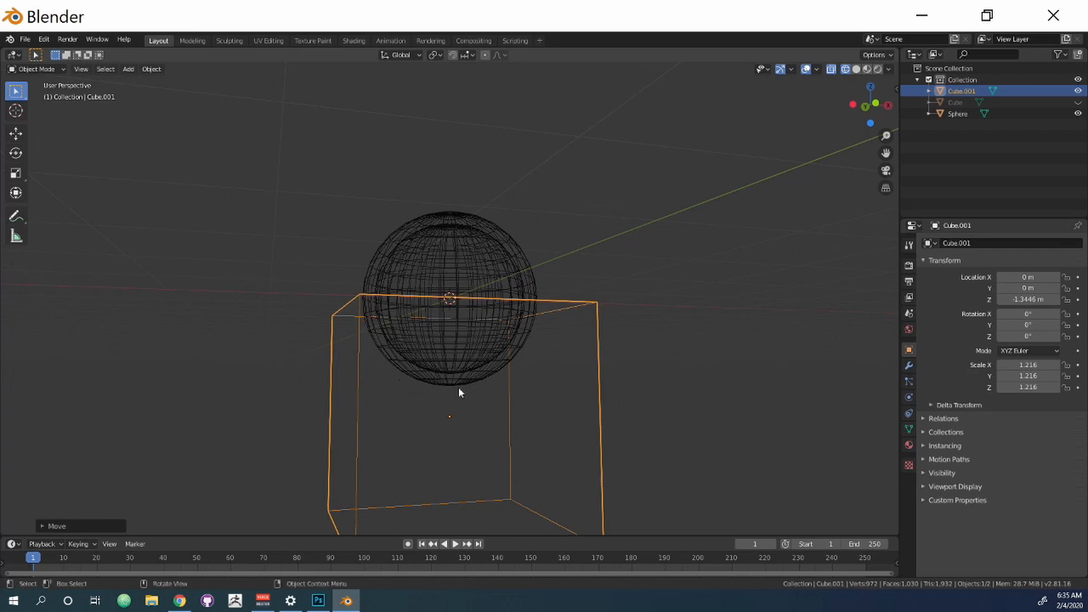
pyautogui.moveTo(416, 340); pyautogui.dragTo(558, 412, button='middle')
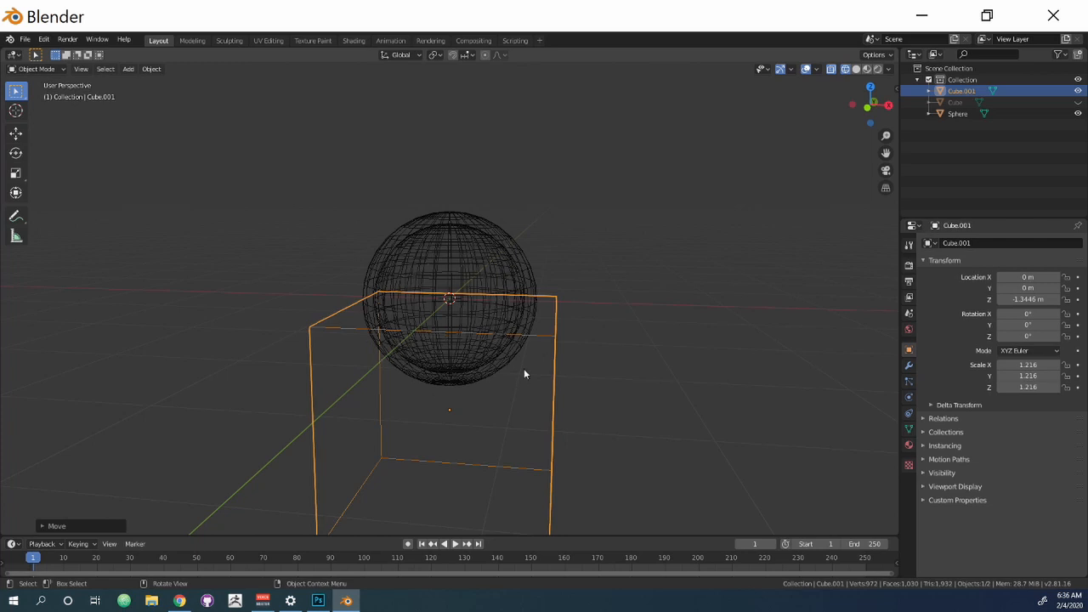
pyautogui.moveTo(534, 427); pyautogui.dragTo(452, 355, button='middle')
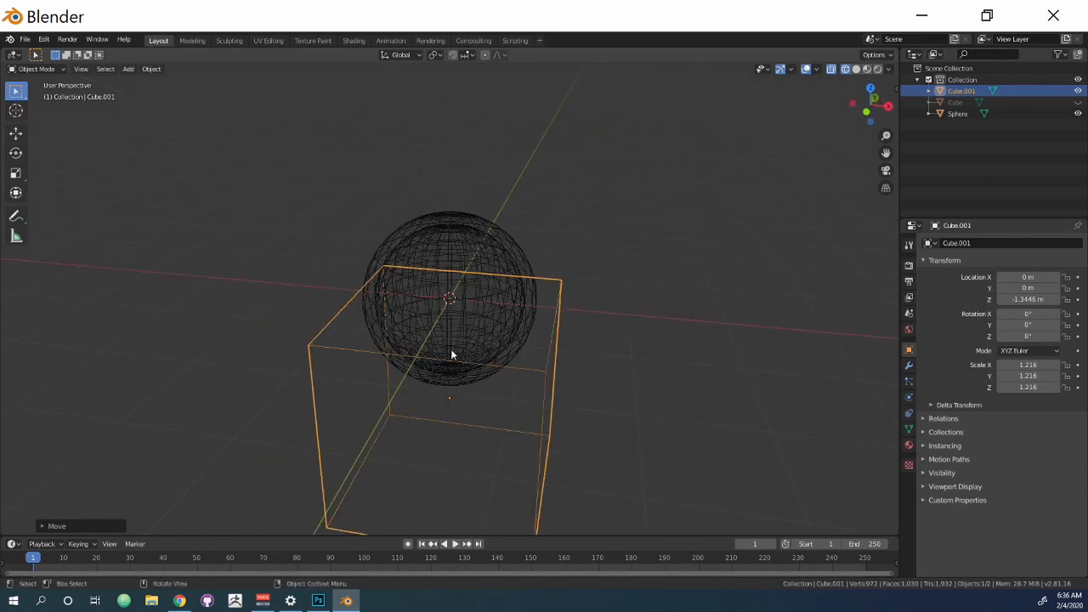
pyautogui.moveTo(533, 380); pyautogui.dragTo(515, 204, button='middle')
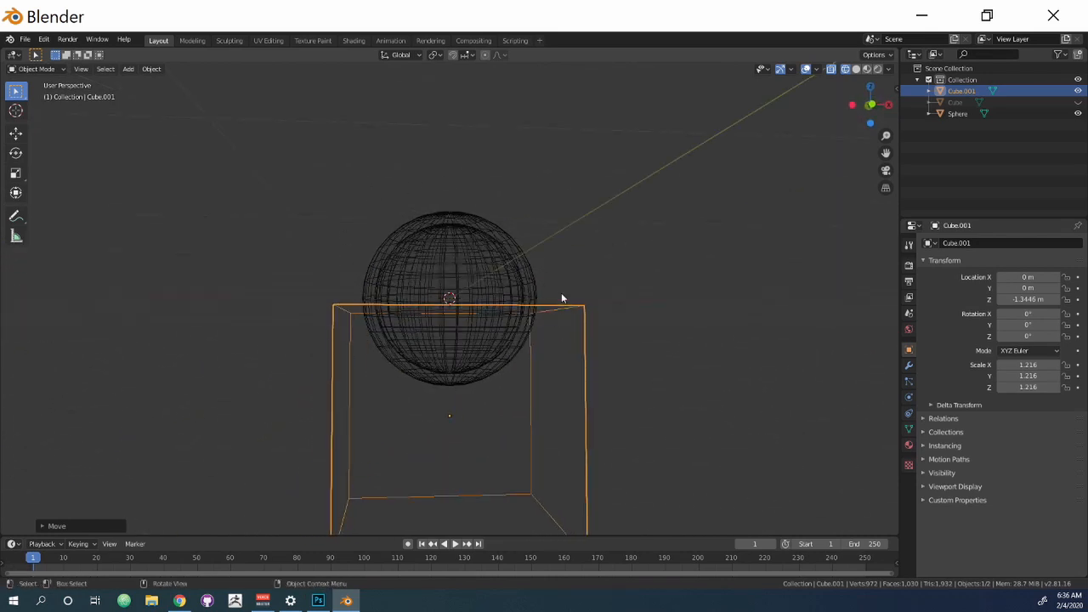
pyautogui.moveTo(563, 297); pyautogui.dragTo(405, 324, button='middle')
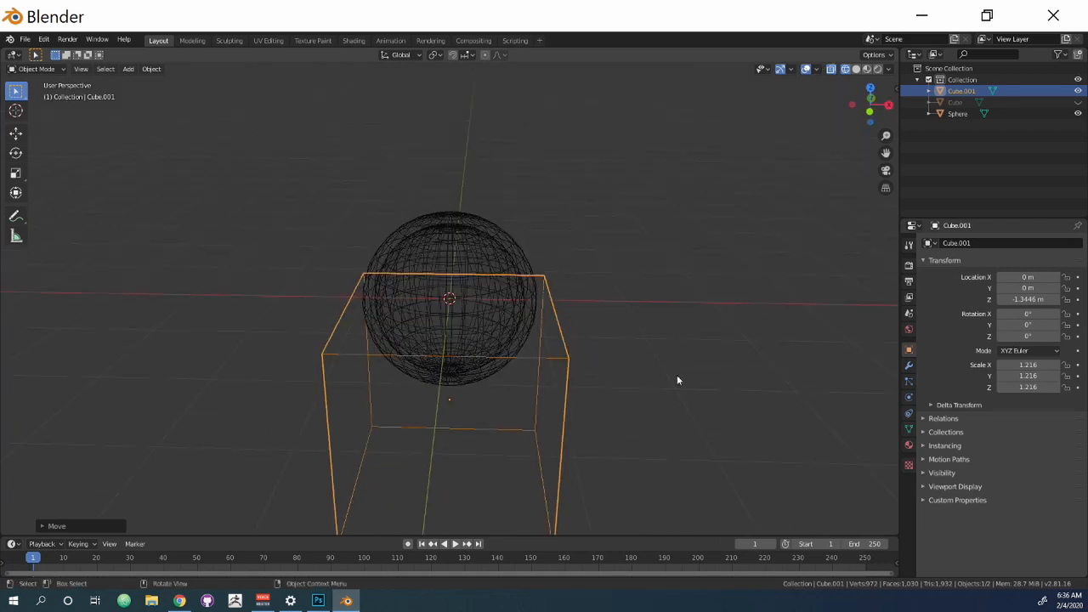
# Add a Boolean modifier to the sphere with Cube.001 as its target object
pyautogui.click(909, 365)
pyautogui.moveTo(823, 387); pyautogui.dragTo(429, 261, button='middle')
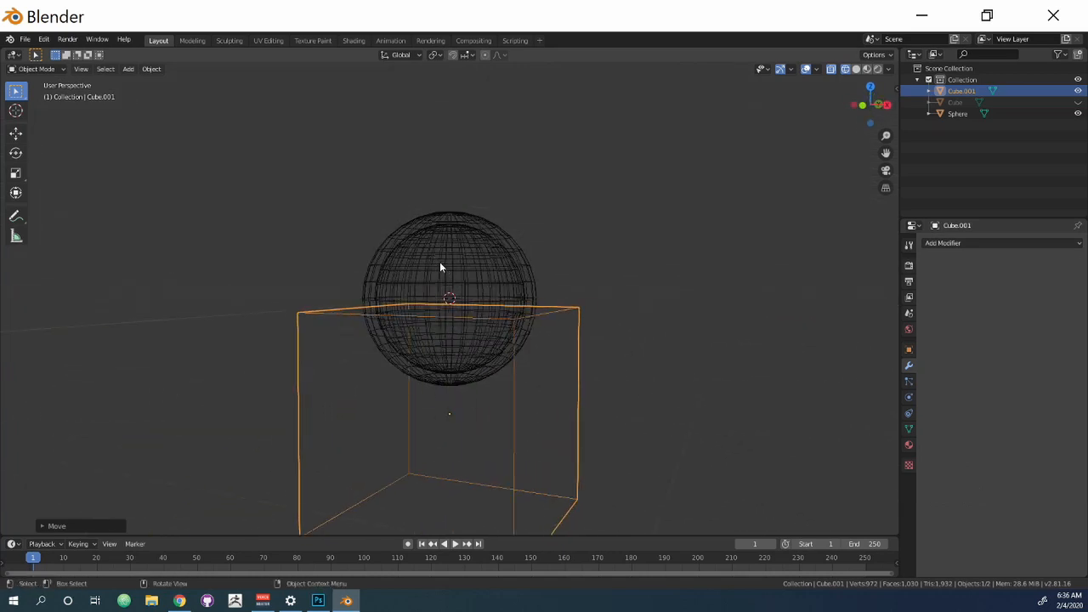
pyautogui.click(440, 264)
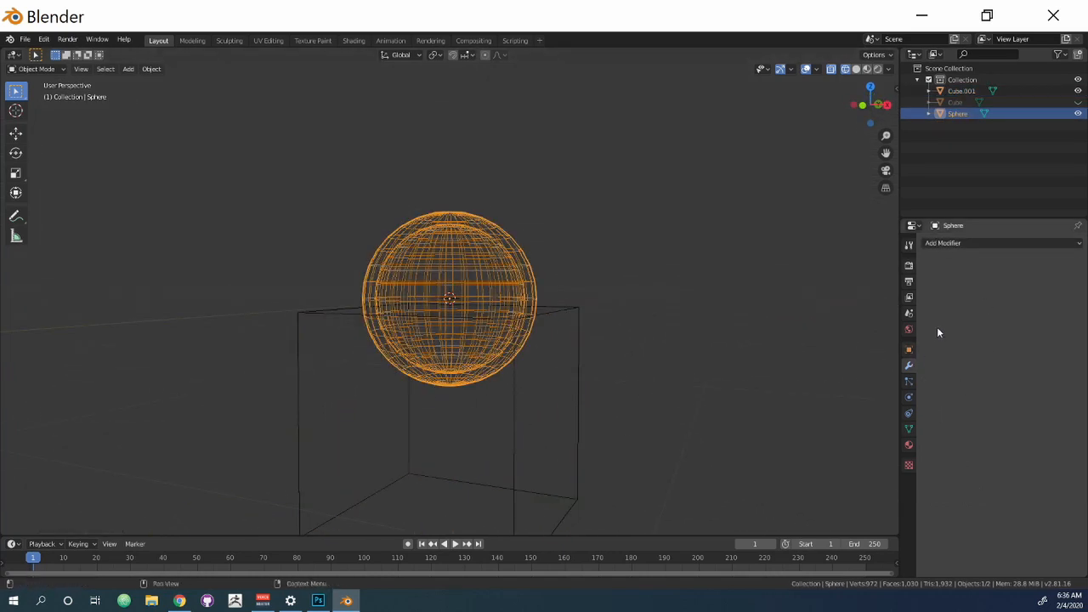
pyautogui.click(959, 242)
pyautogui.click(853, 293)
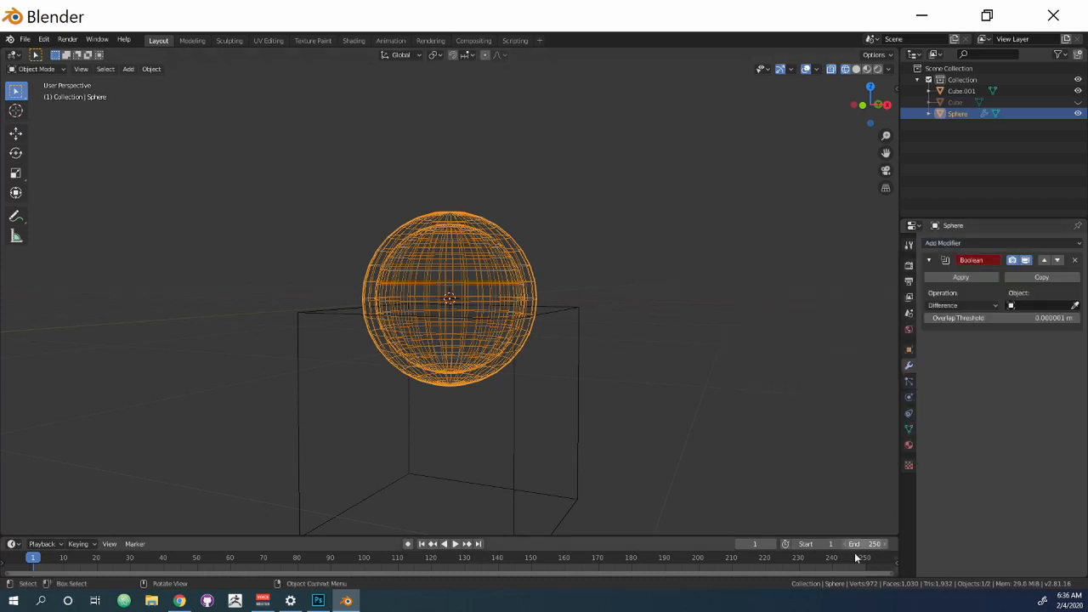
pyautogui.click(1016, 305)
pyautogui.click(969, 333)
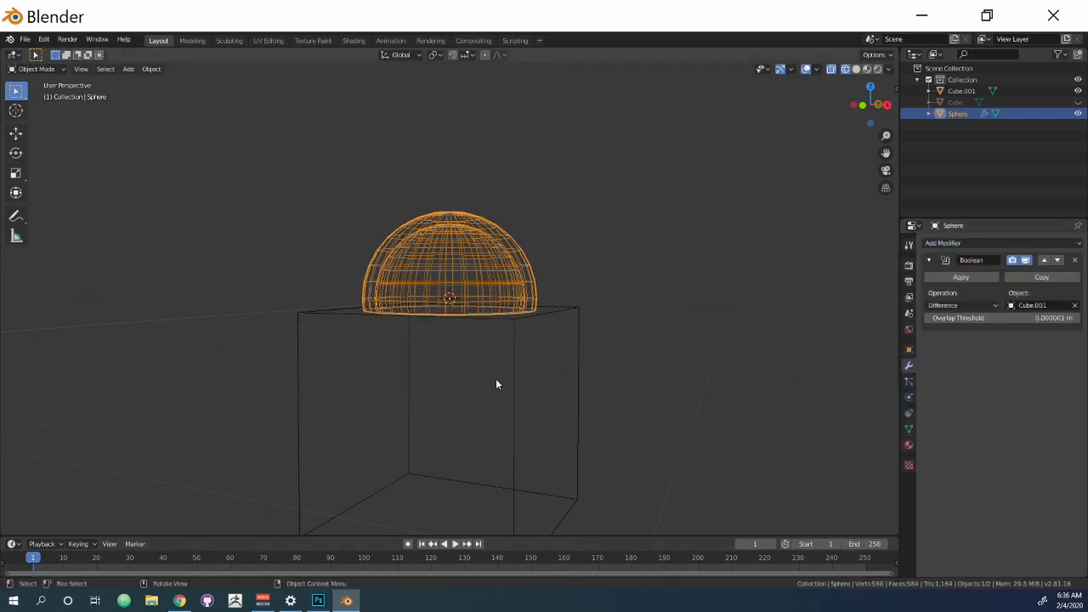
# Set the sphere's Boolean operation to Intersect and apply the modifier to leave a hollow bowl
pyautogui.click(967, 306)
pyautogui.click(953, 319)
pyautogui.moveTo(714, 375); pyautogui.dragTo(527, 408, button='middle')
pyautogui.click(974, 278)
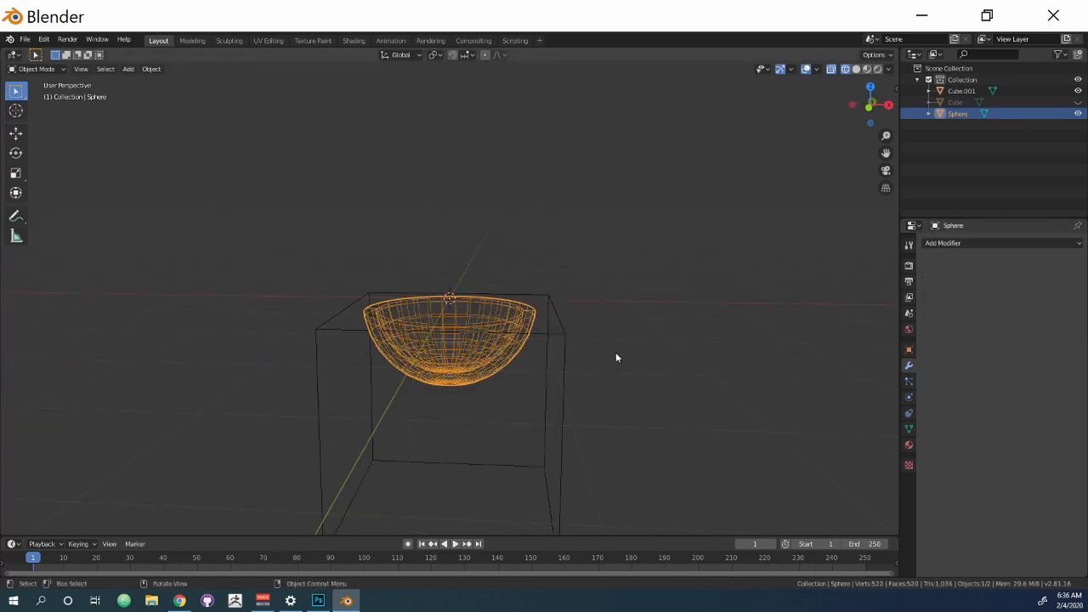
# Delete the cutter cube Cube.001 surrounding the bowl and switch the viewport to Solid shading
pyautogui.click(565, 383)
pyautogui.moveTo(566, 384); pyautogui.dragTo(724, 296, button='middle')
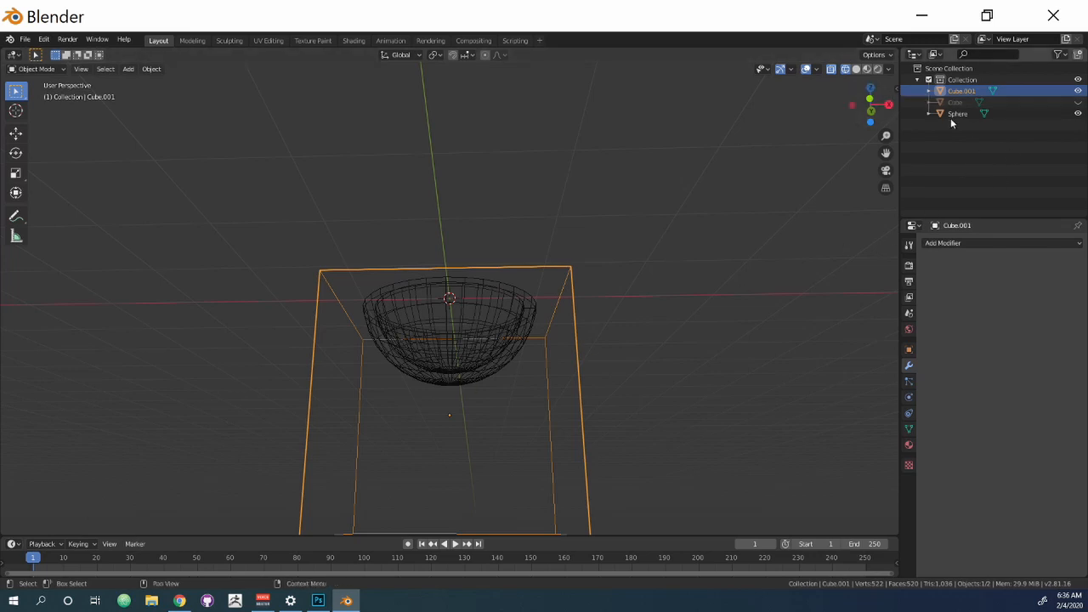
pyautogui.moveTo(639, 323); pyautogui.dragTo(537, 398, button='middle')
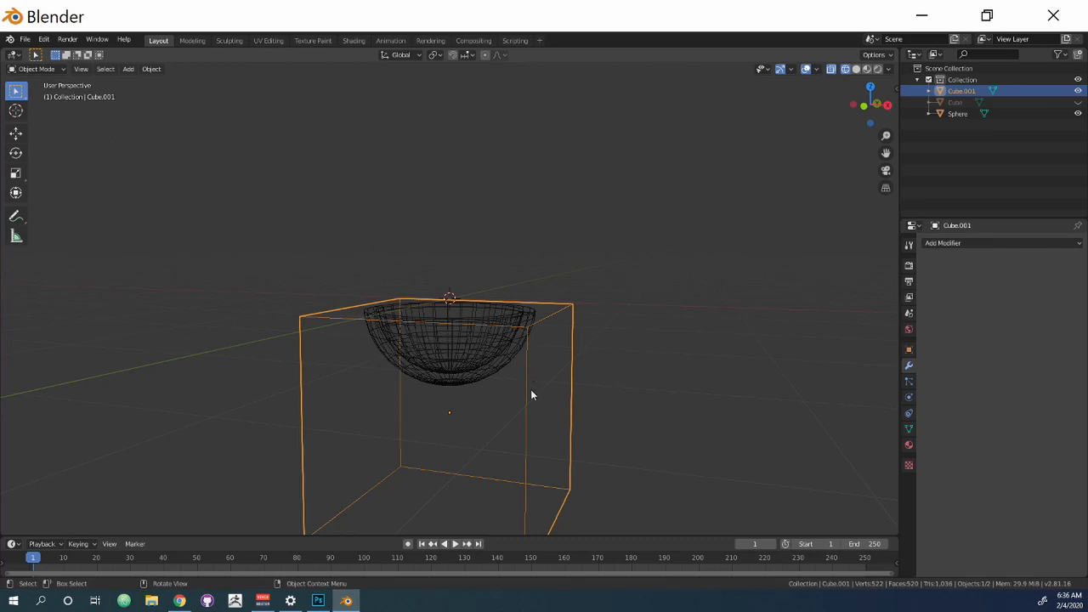
pyautogui.press('x')
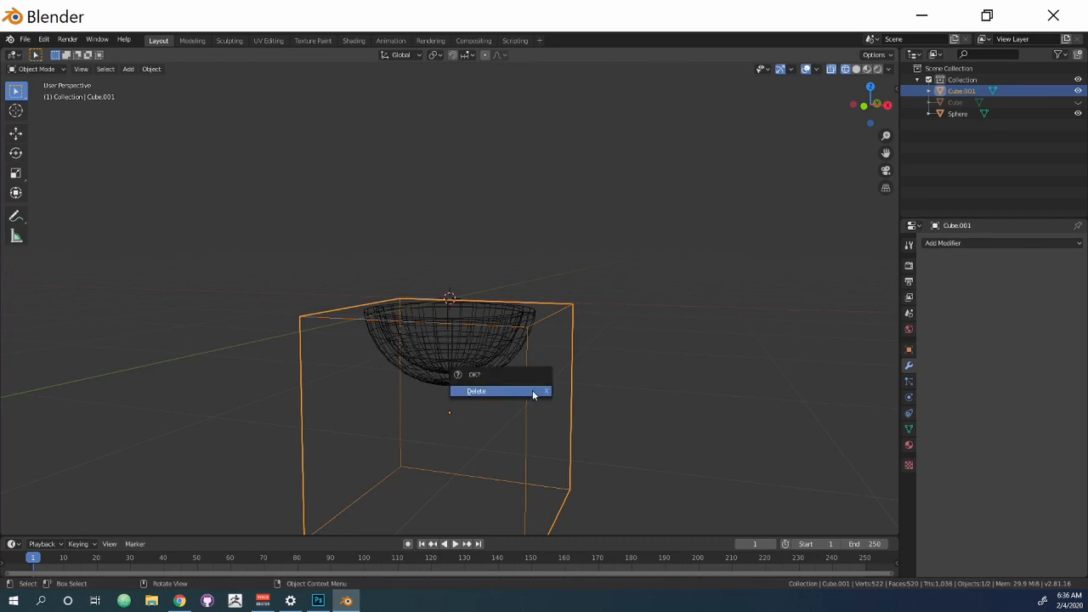
pyautogui.click(532, 390)
pyautogui.press('z')
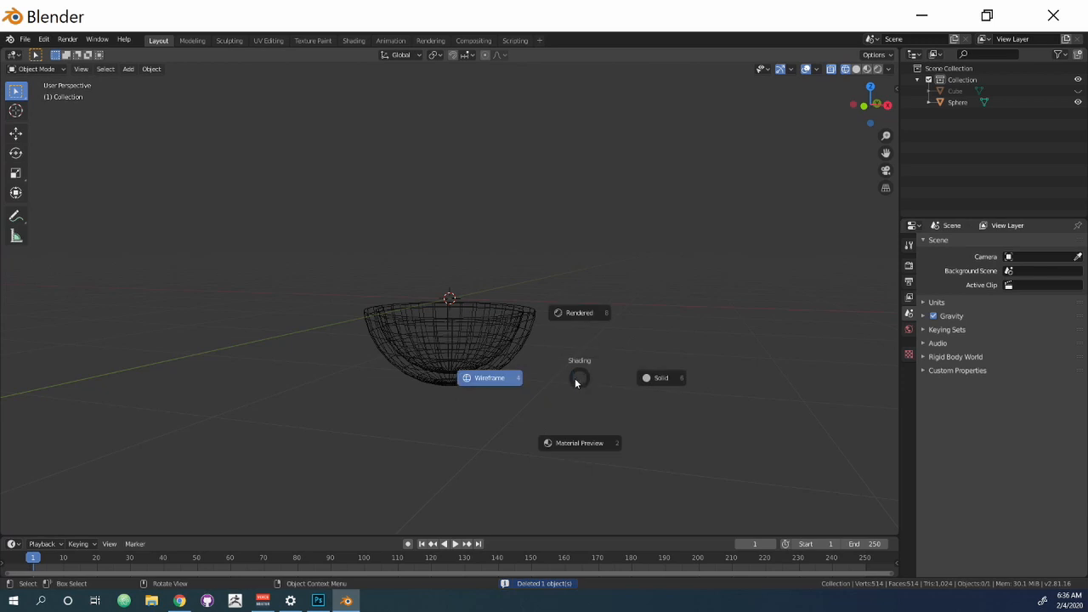
pyautogui.click(663, 380)
pyautogui.moveTo(516, 365)
pyautogui.mouseDown(button='middle')
pyautogui.moveTo(439, 427)
pyautogui.moveTo(309, 352)
pyautogui.moveTo(284, 409)
pyautogui.moveTo(394, 454)
pyautogui.moveTo(544, 391)
pyautogui.moveTo(596, 296)
pyautogui.moveTo(535, 380)
pyautogui.mouseUp(button='middle')
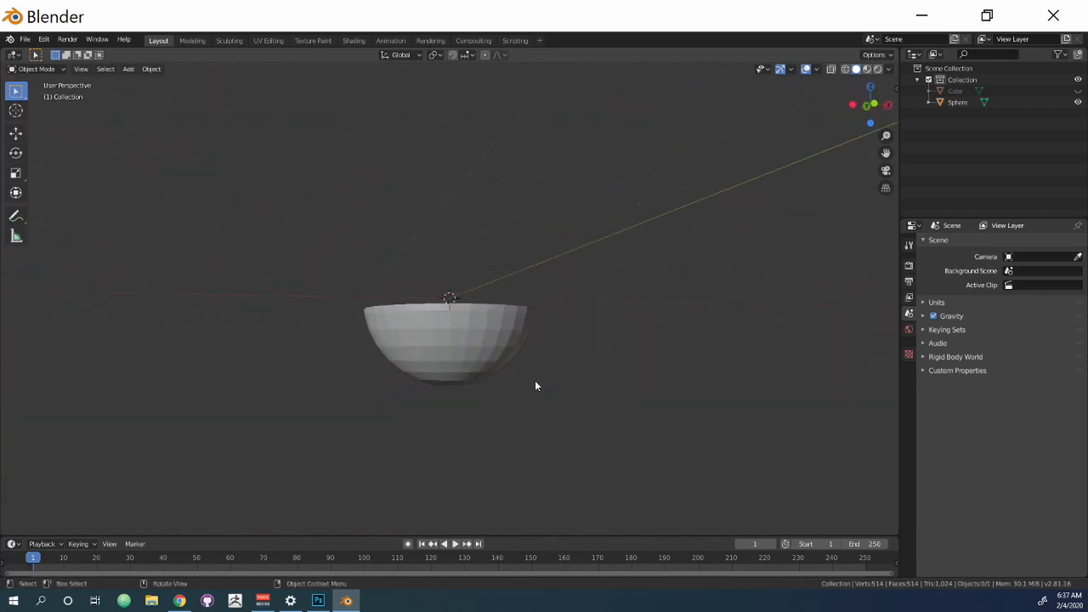
# Unhide the extruded Cube pedestal and select the bowl beneath it
pyautogui.click(1077, 90)
pyautogui.click(463, 382)
pyautogui.scroll(-4, 565, 317)
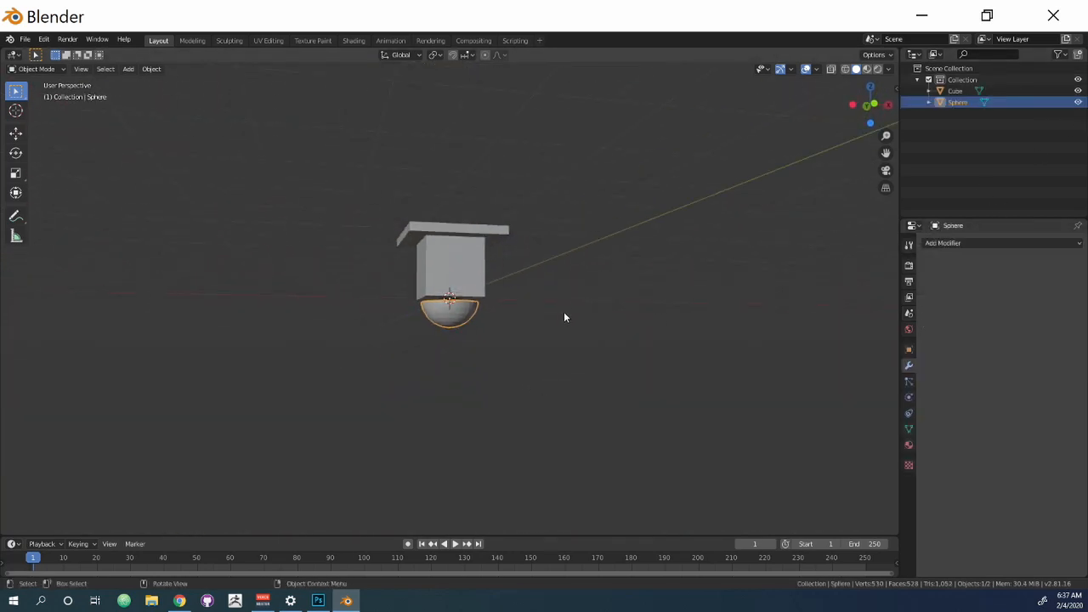
pyautogui.moveTo(565, 317); pyautogui.dragTo(581, 417, button='middle')
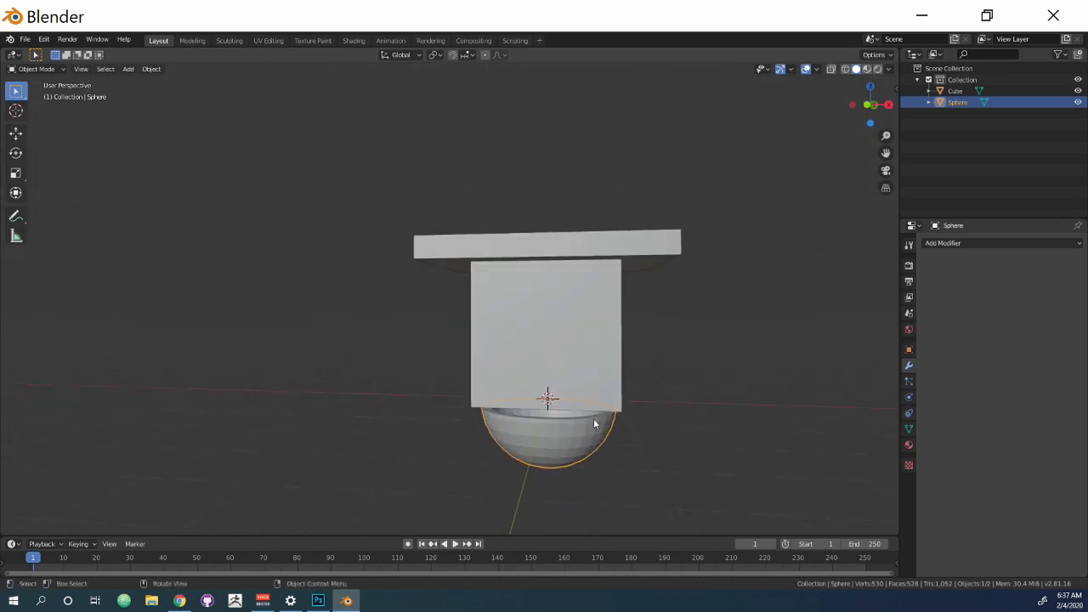
pyautogui.press('g')
pyautogui.press('z')
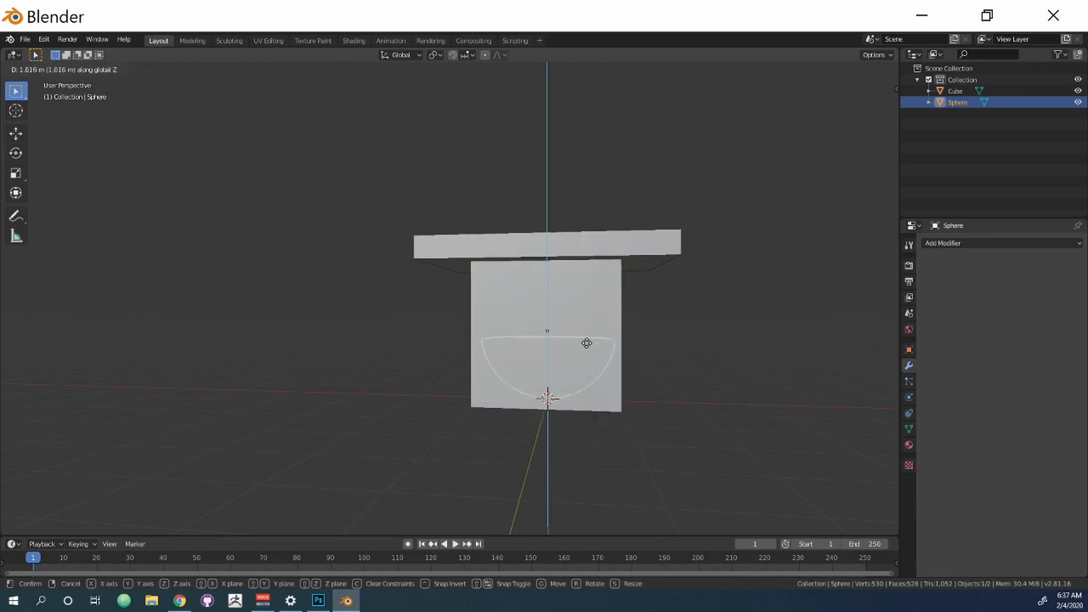
pyautogui.rightClick(630, 283)
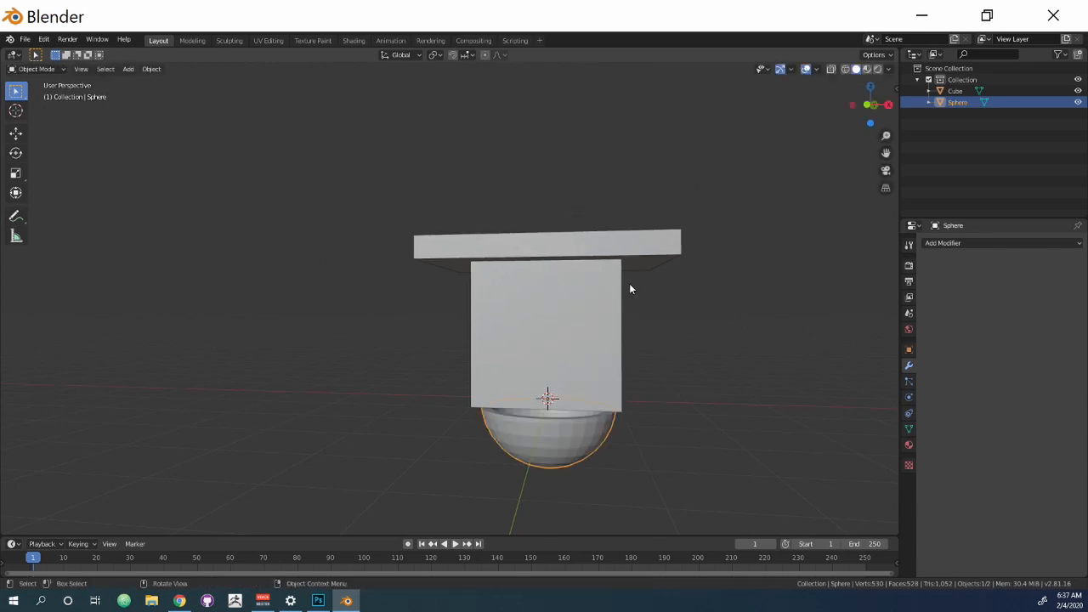
# In front orthographic view, move the bowl up along the Z axis by about 2.85 m so it sits partly sunk in the pedestal's slab
pyautogui.press('KP_1')
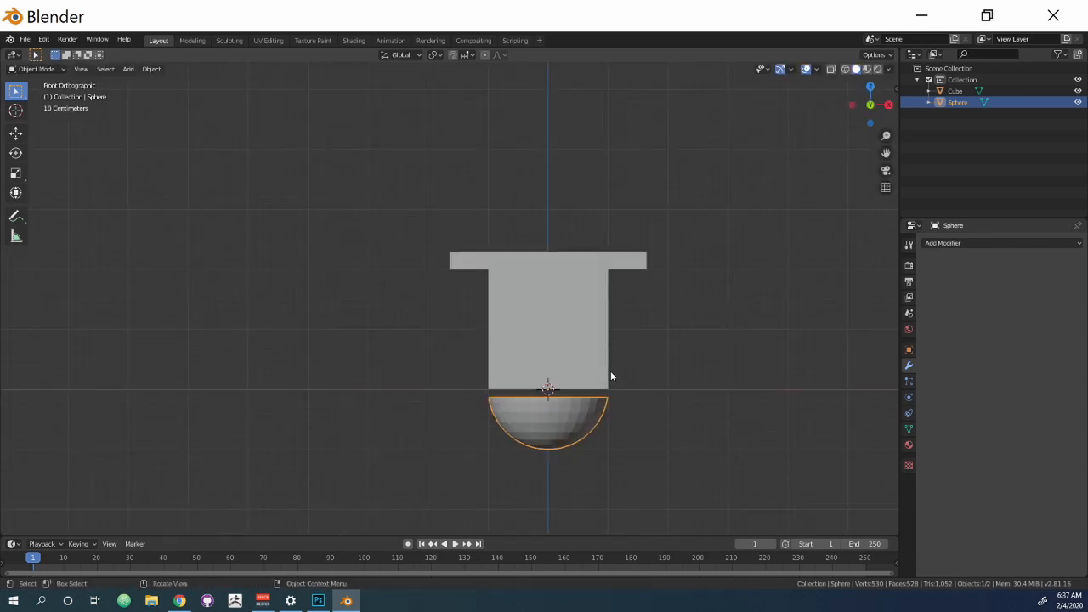
pyautogui.press('g')
pyautogui.press('z')
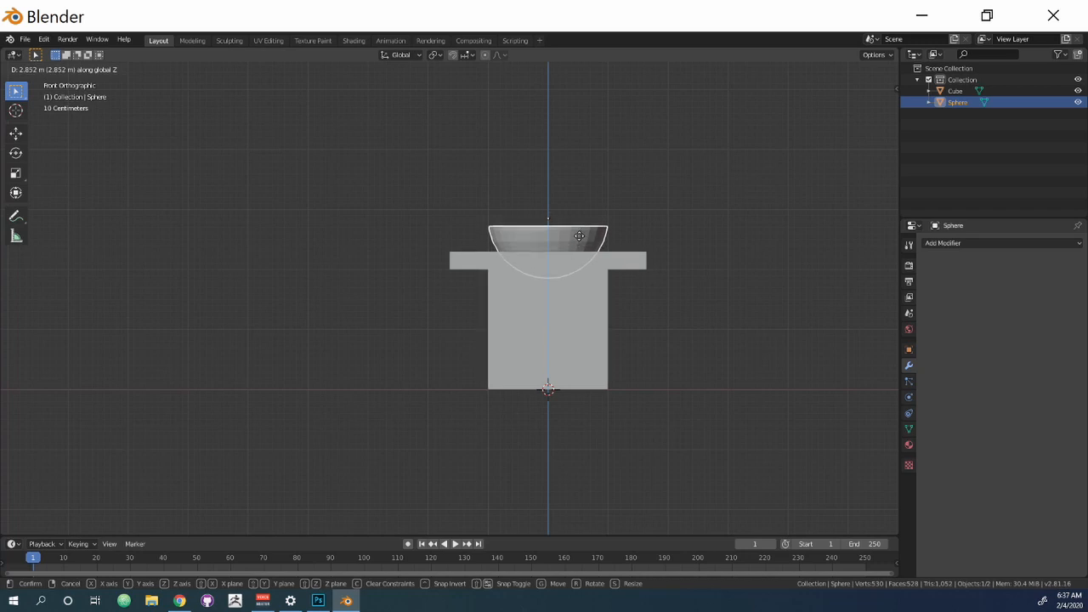
pyautogui.click(579, 235)
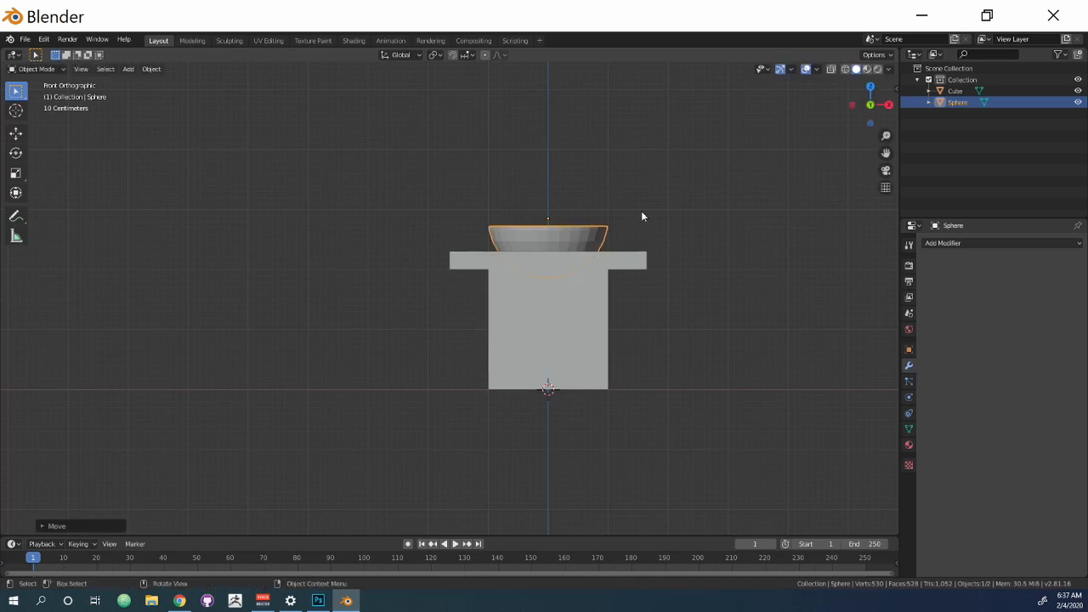
# Examine how the bowl sits in the pedestal's slab from above, from the side and from farther away
pyautogui.moveTo(641, 213); pyautogui.dragTo(450, 304, button='middle')
pyautogui.scroll(-5, 402, 249)
pyautogui.scroll(6, 376, 244)
pyautogui.moveTo(377, 244); pyautogui.dragTo(413, 451, button='middle')
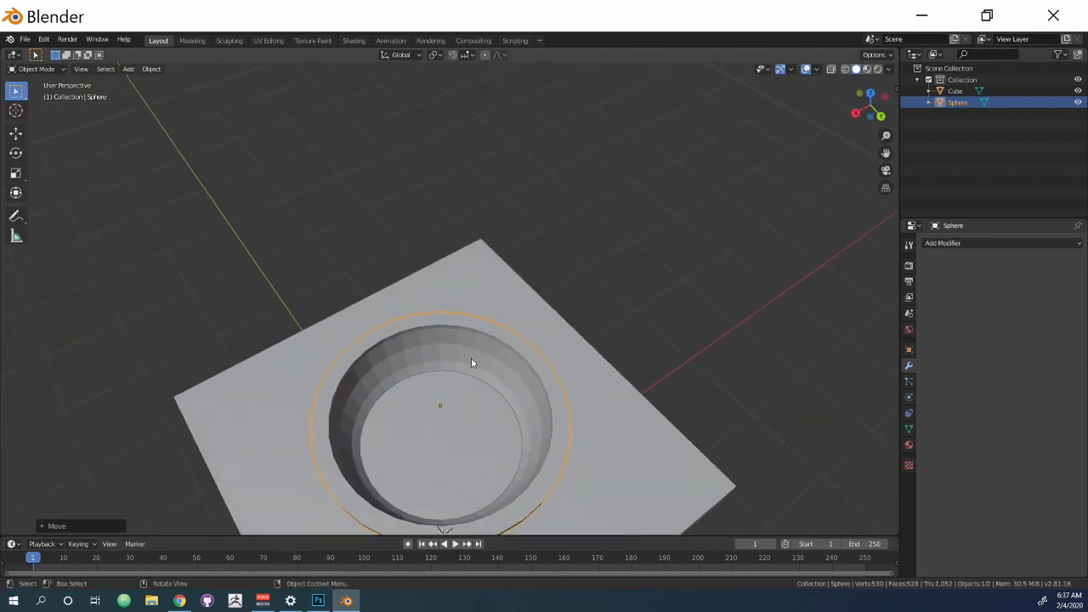
pyautogui.moveTo(498, 414); pyautogui.dragTo(479, 158, button='middle')
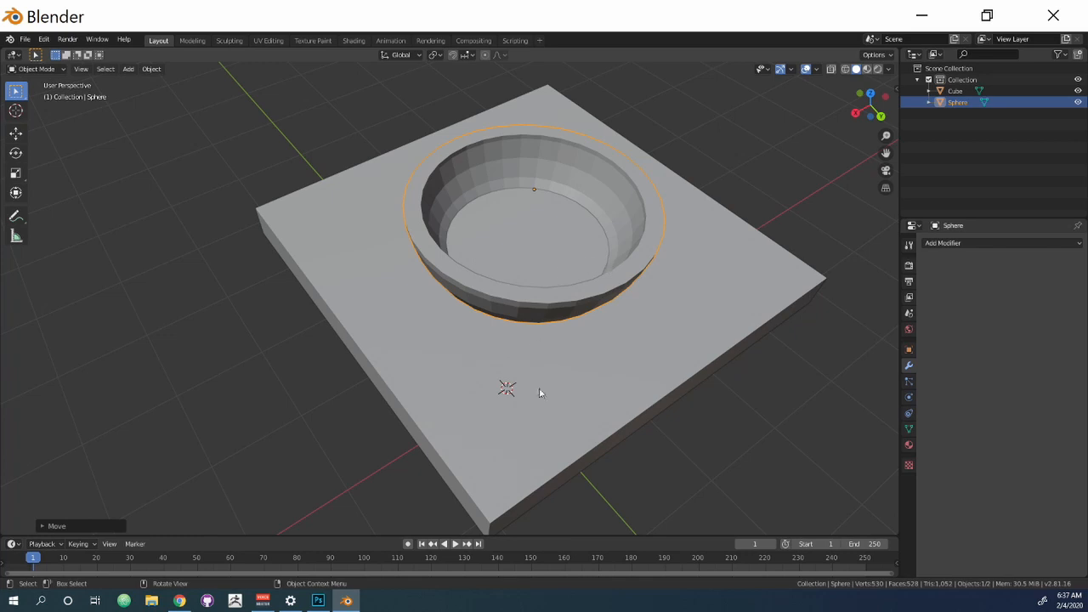
pyautogui.moveTo(539, 391); pyautogui.dragTo(701, 380, button='middle')
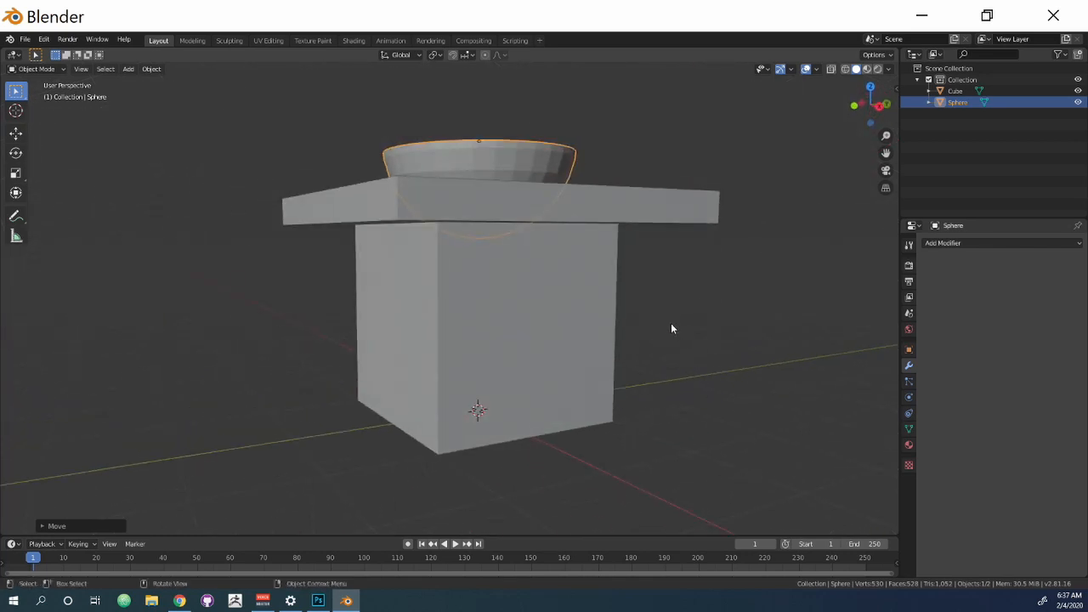
pyautogui.moveTo(655, 255); pyautogui.dragTo(485, 172, button='middle')
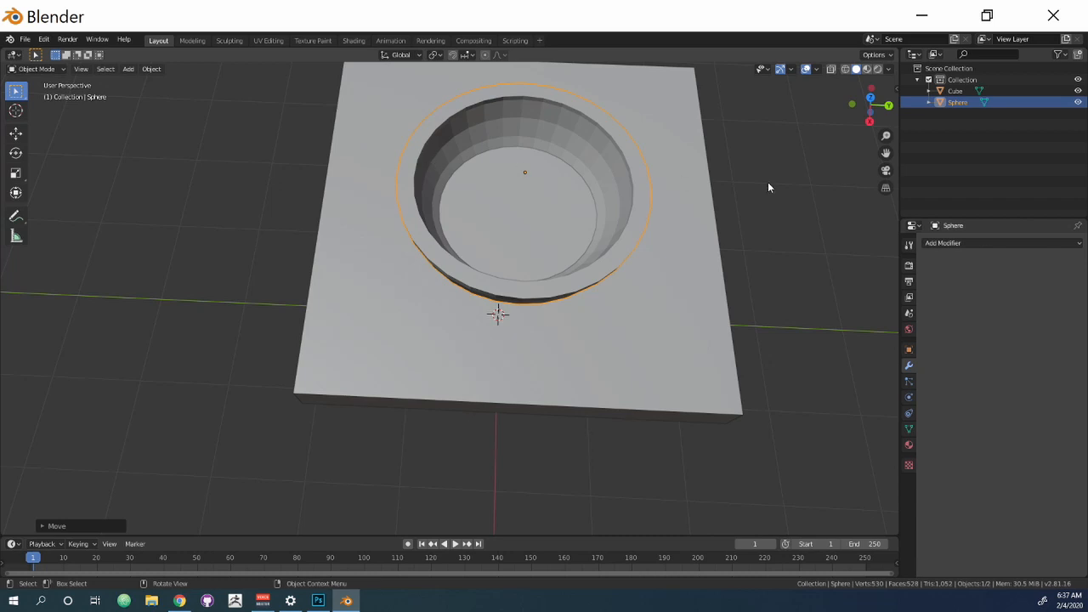
pyautogui.moveTo(484, 364); pyautogui.dragTo(446, 317, button='middle')
pyautogui.scroll(-4, 456, 365)
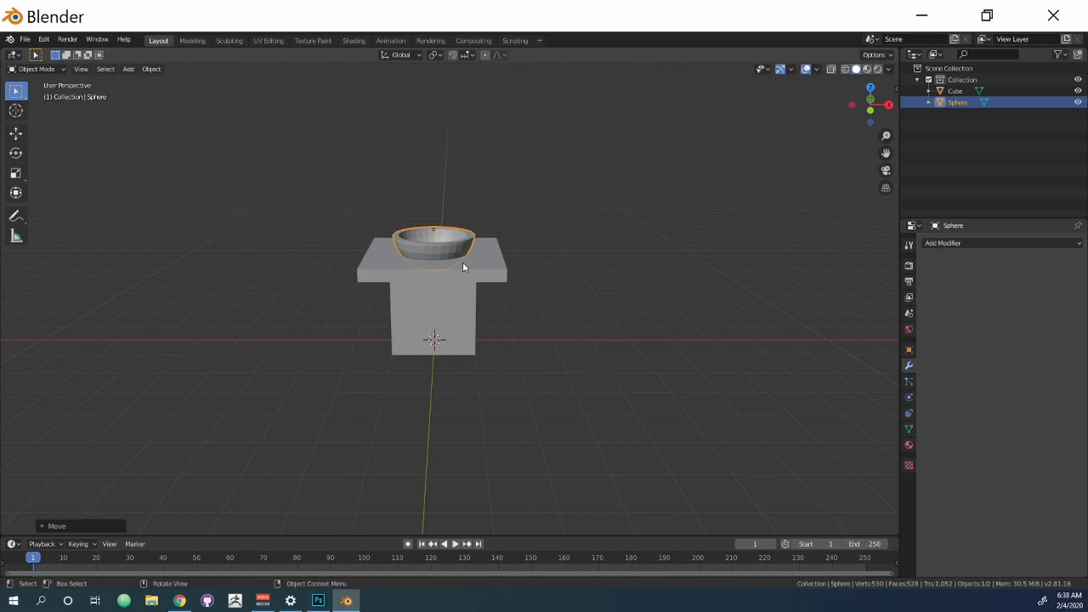
pyautogui.moveTo(660, 381); pyautogui.dragTo(612, 398, button='middle')
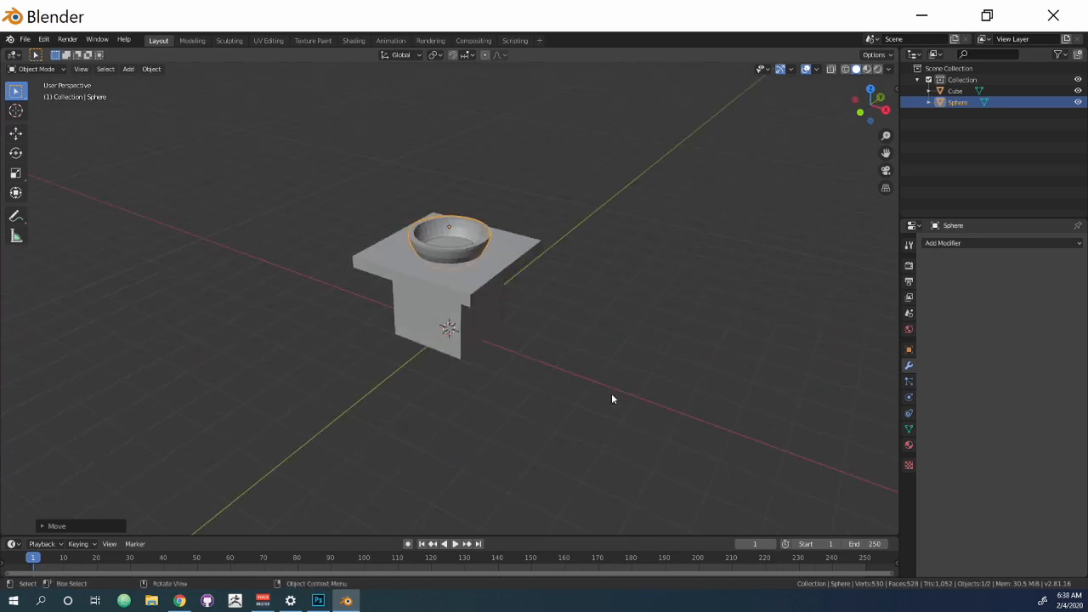
# Start saving the file and create a new folder named PedestalR2 inside the recent 3D folder
pyautogui.hotkey('ctrl', 's')
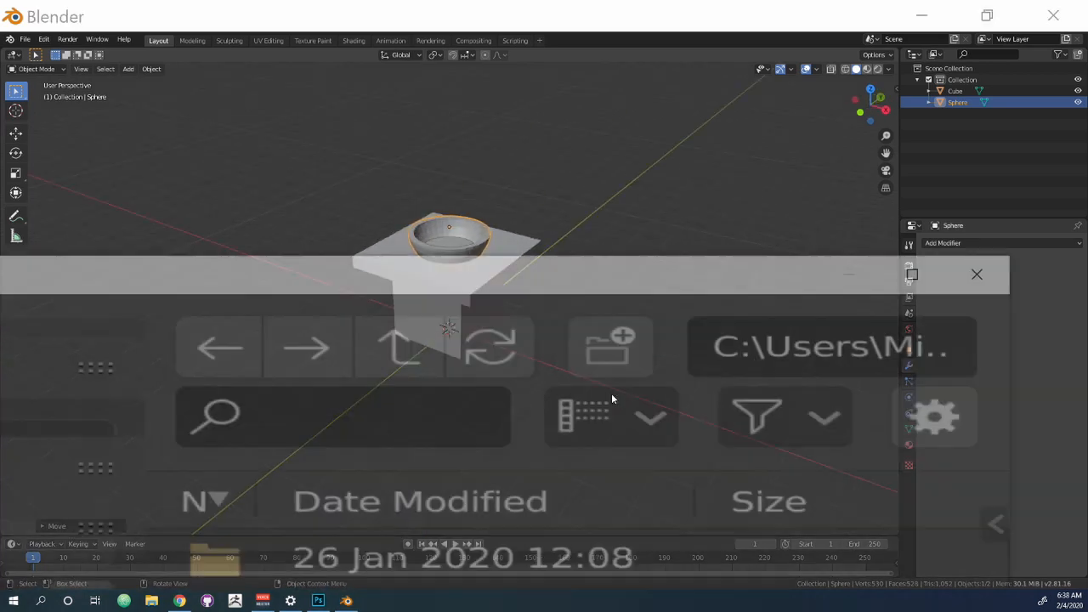
pyautogui.moveTo(447, 267); pyautogui.dragTo(802, 3)
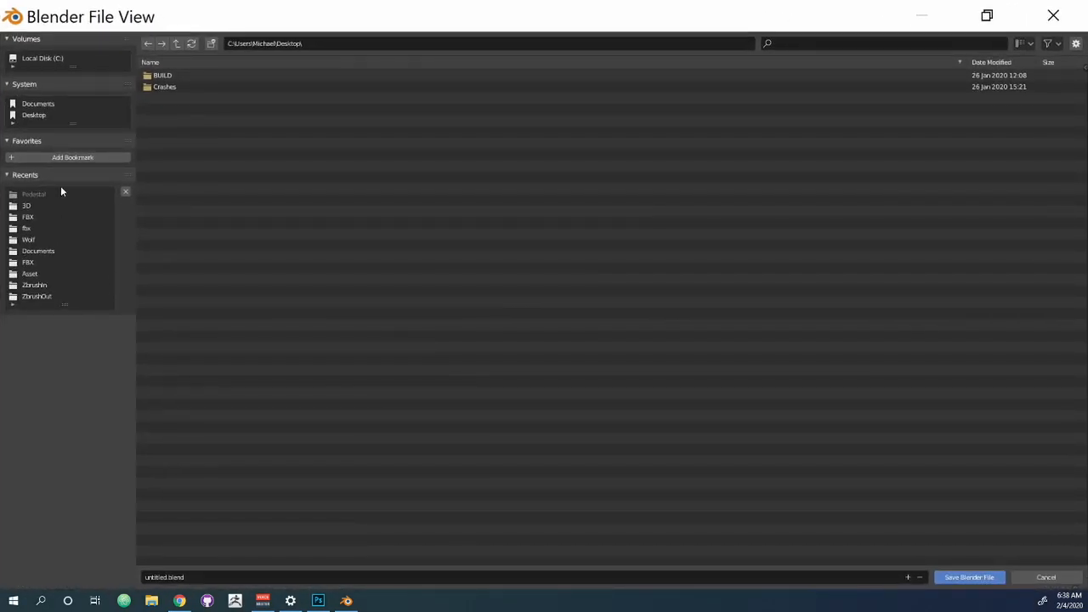
pyautogui.click(26, 206)
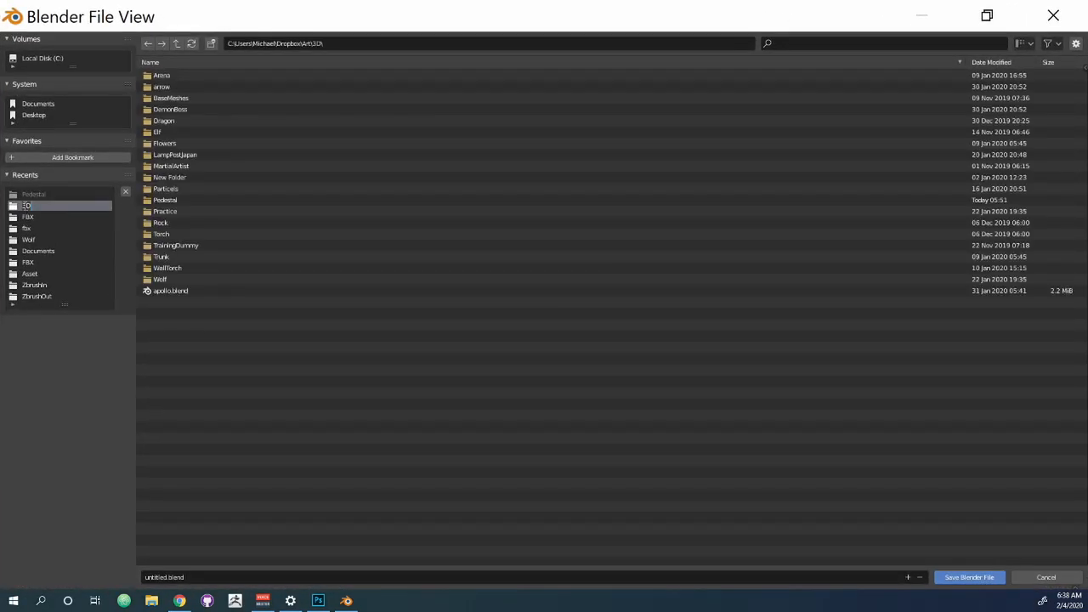
pyautogui.click(212, 43)
pyautogui.write('PedestalF')
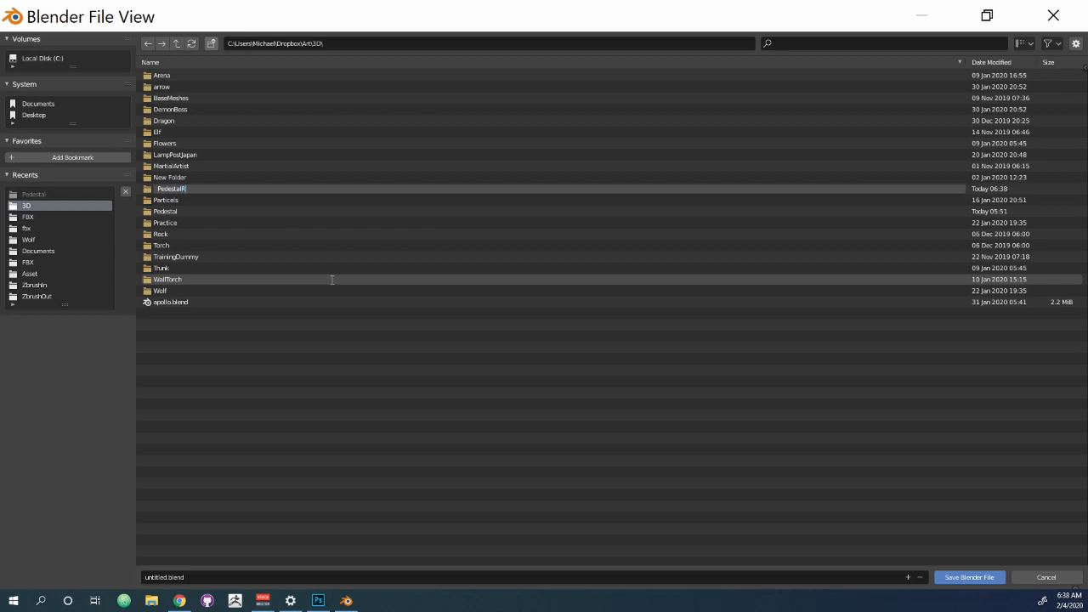
pyautogui.press('Return')
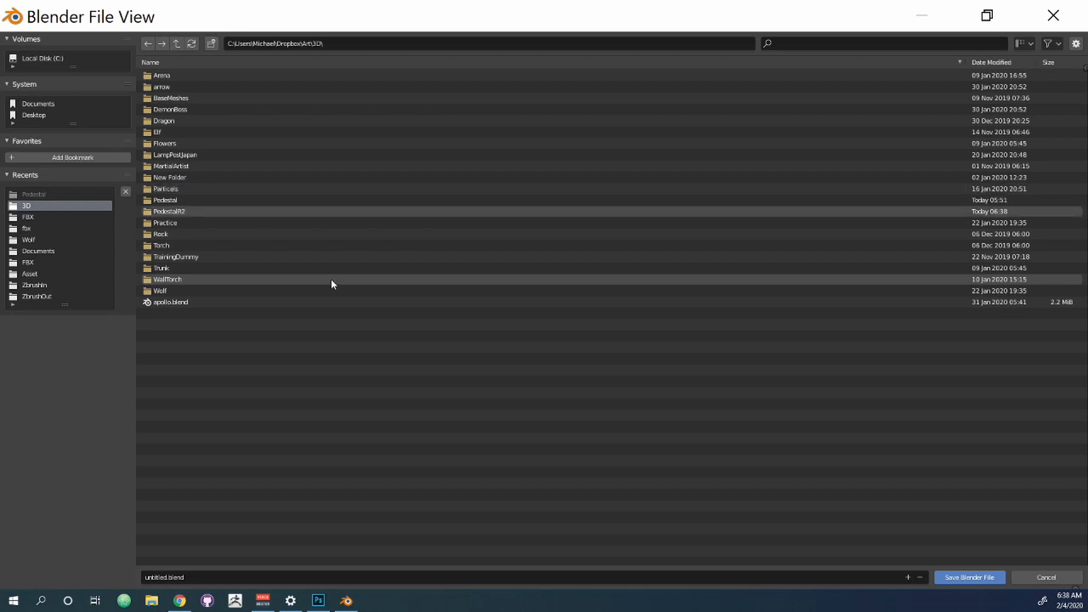
# Save the scene as Pedestal.blend inside the PedestalR2 folder
pyautogui.doubleClick(172, 210)
pyautogui.click(172, 577)
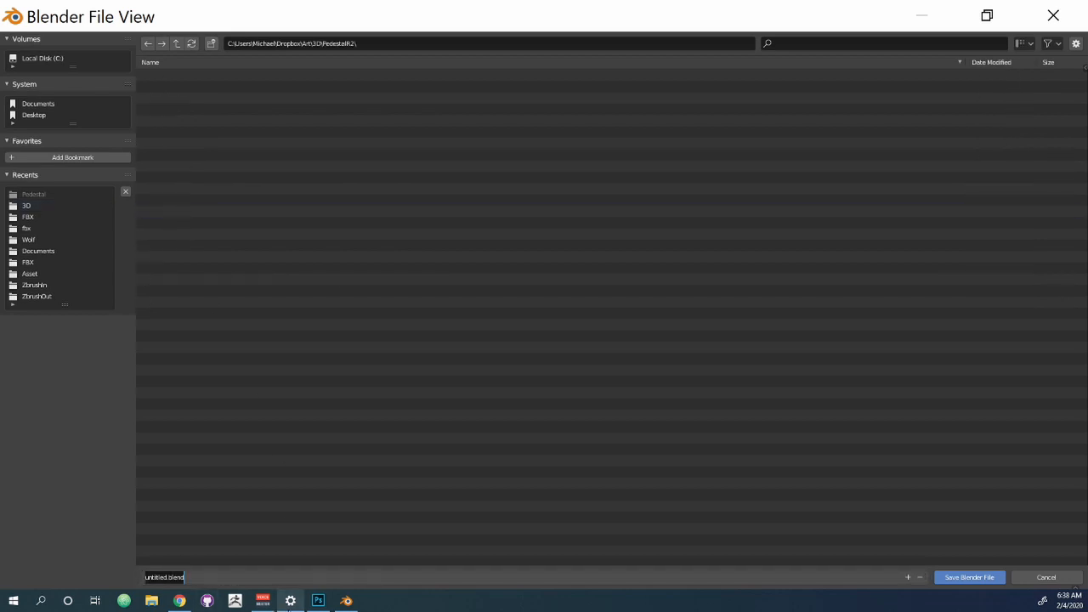
pyautogui.write('Pedestal.b')
pyautogui.press('Return')
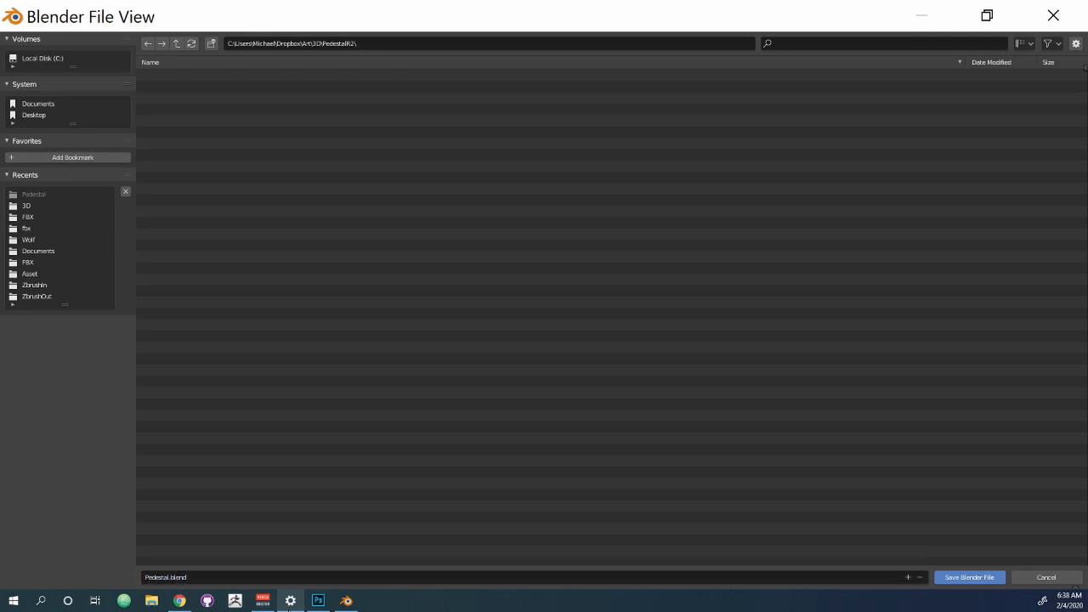
pyautogui.click(970, 577)
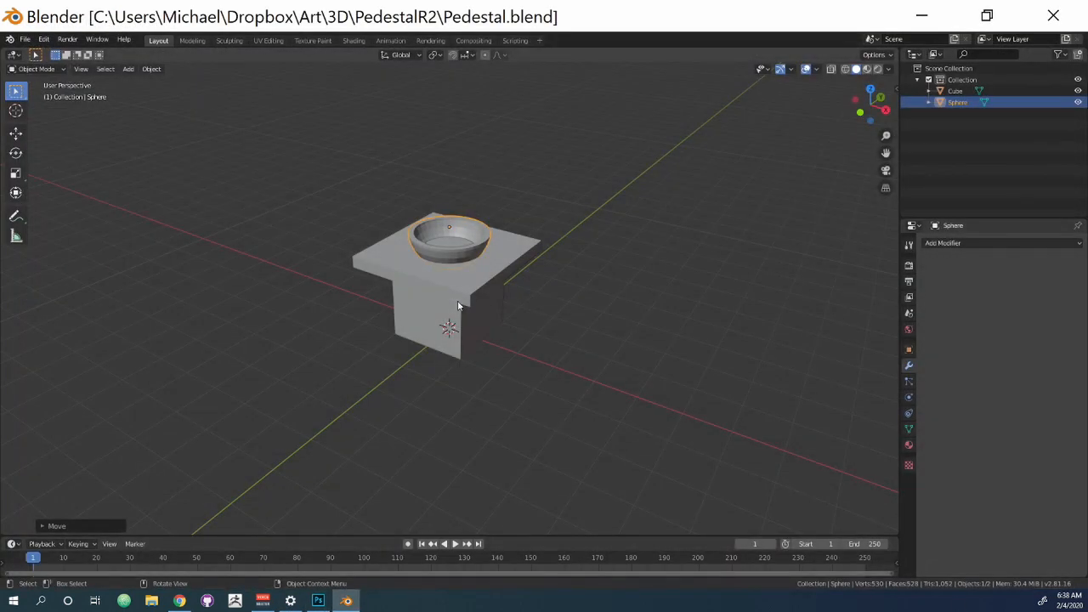
# Save an incremented copy of the scene as Pedestal1.blend in the PedestalR2 folder
pyautogui.moveTo(457, 306); pyautogui.dragTo(571, 333, button='middle')
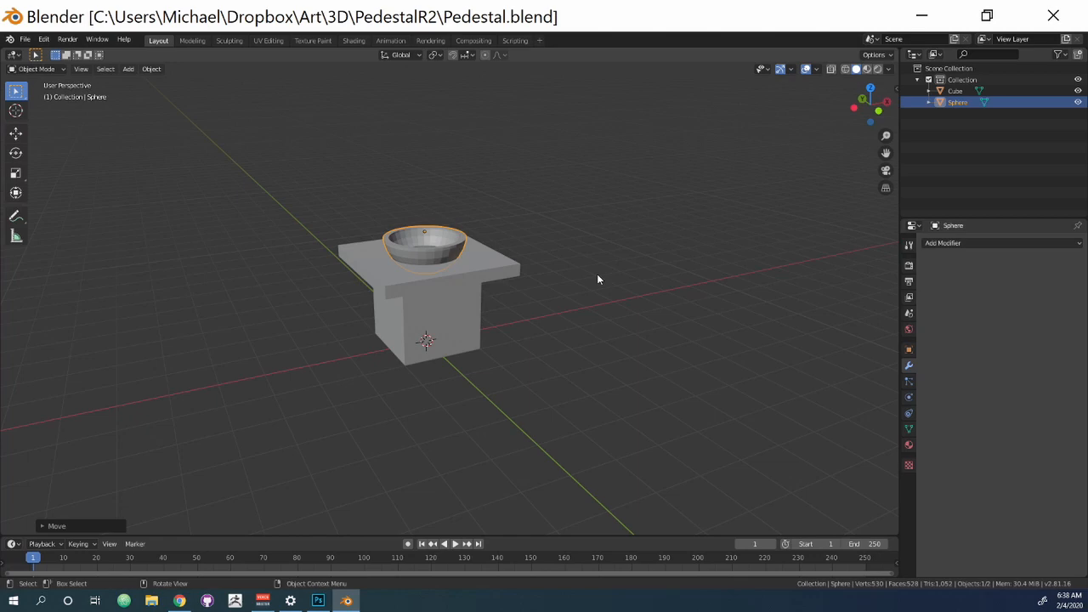
pyautogui.hotkey('ctrl', 'shift', 's')
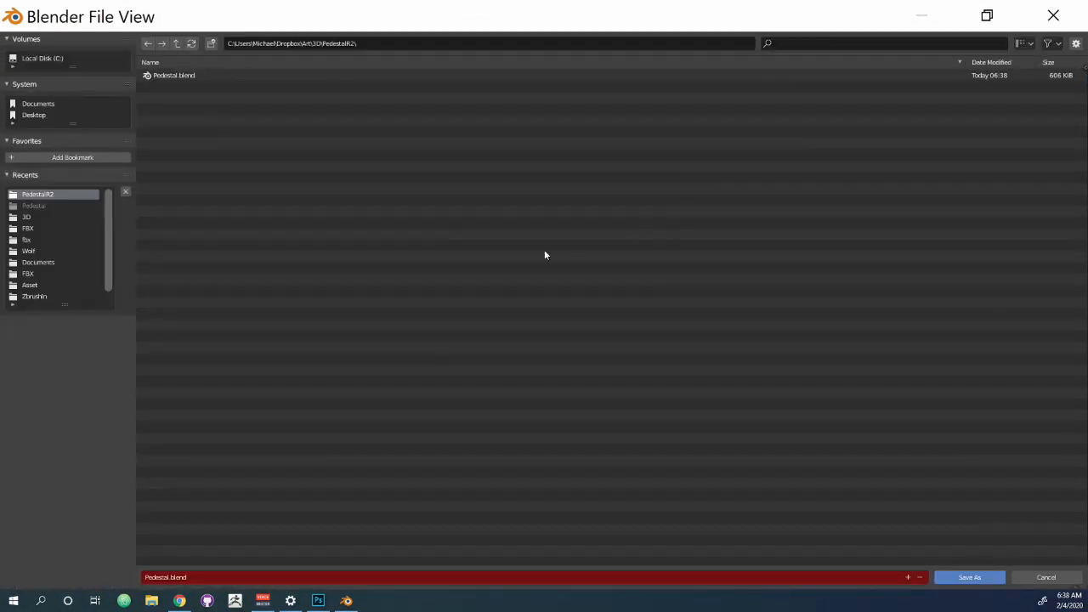
pyautogui.click(206, 578)
pyautogui.click(229, 579)
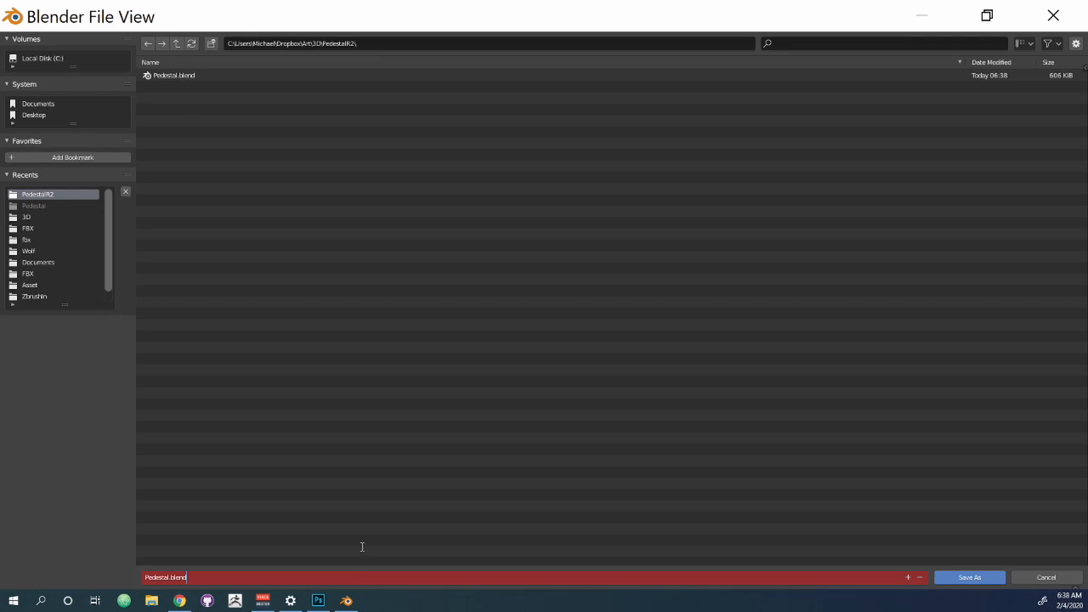
pyautogui.write('+')
pyautogui.press('BackSpace')
pyautogui.press('Return')
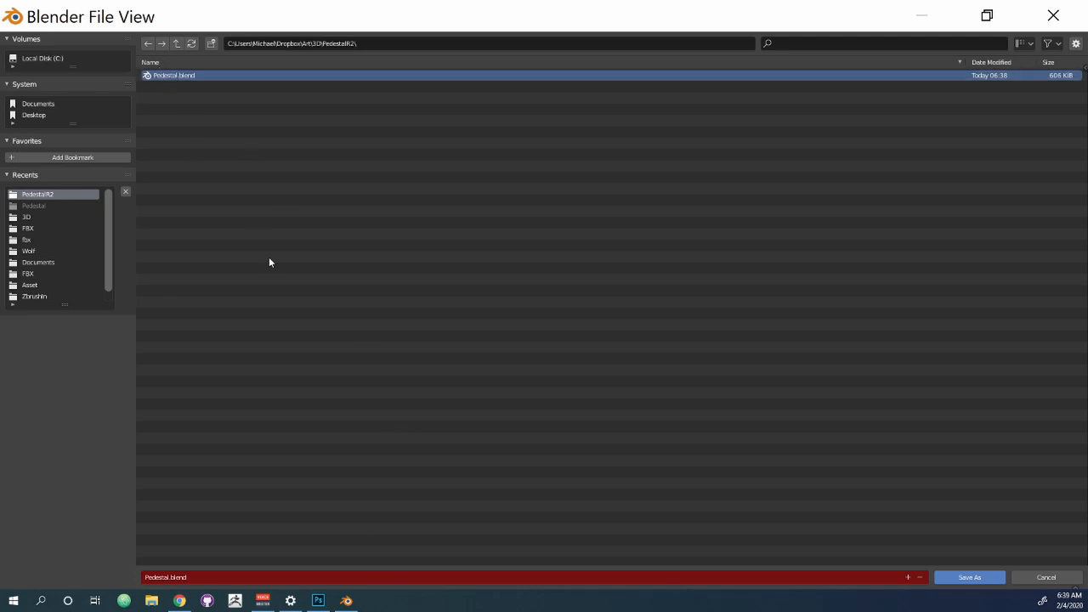
pyautogui.press('KP_Add')
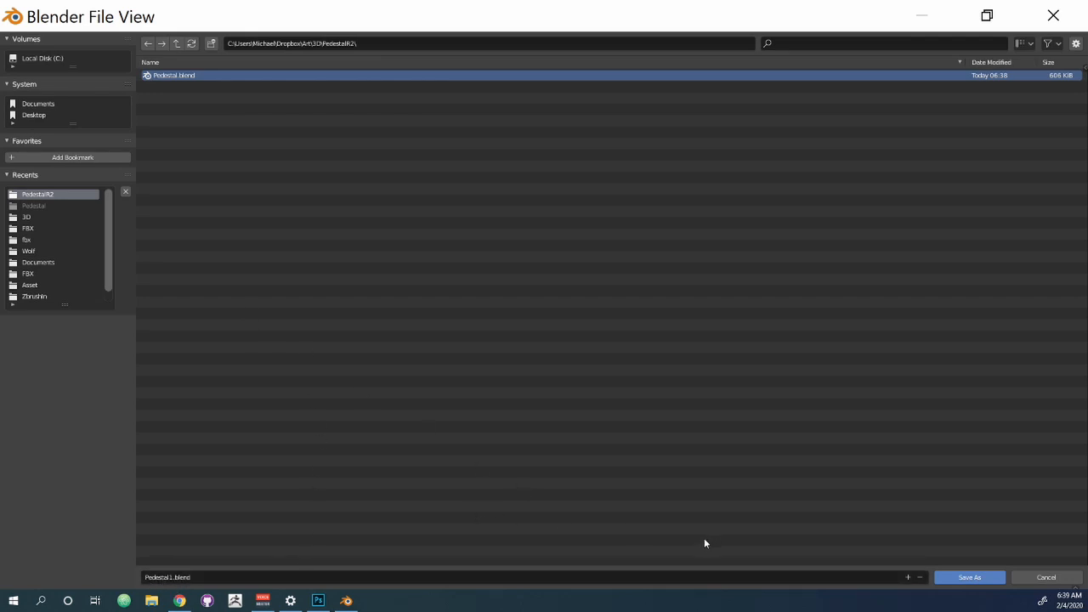
pyautogui.click(964, 581)
# Select the pedestal cube together with the bowl and join them into one object, with the bowl as the active object
pyautogui.moveTo(607, 226); pyautogui.dragTo(505, 366, button='middle')
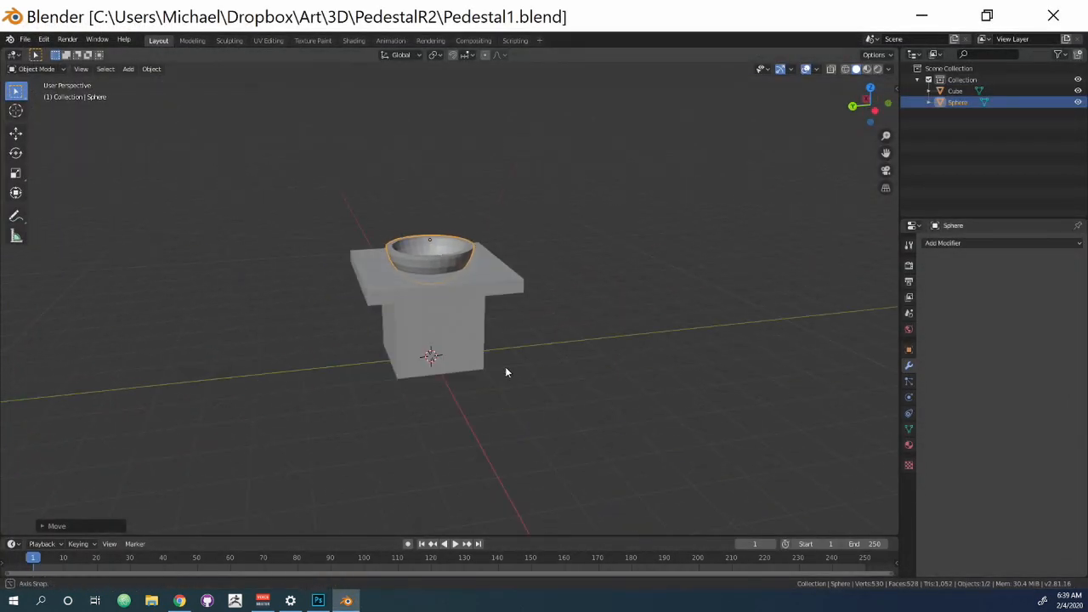
pyautogui.click(455, 297)
pyautogui.moveTo(454, 281); pyautogui.dragTo(520, 398, button='middle')
pyautogui.scroll(5, 436, 267)
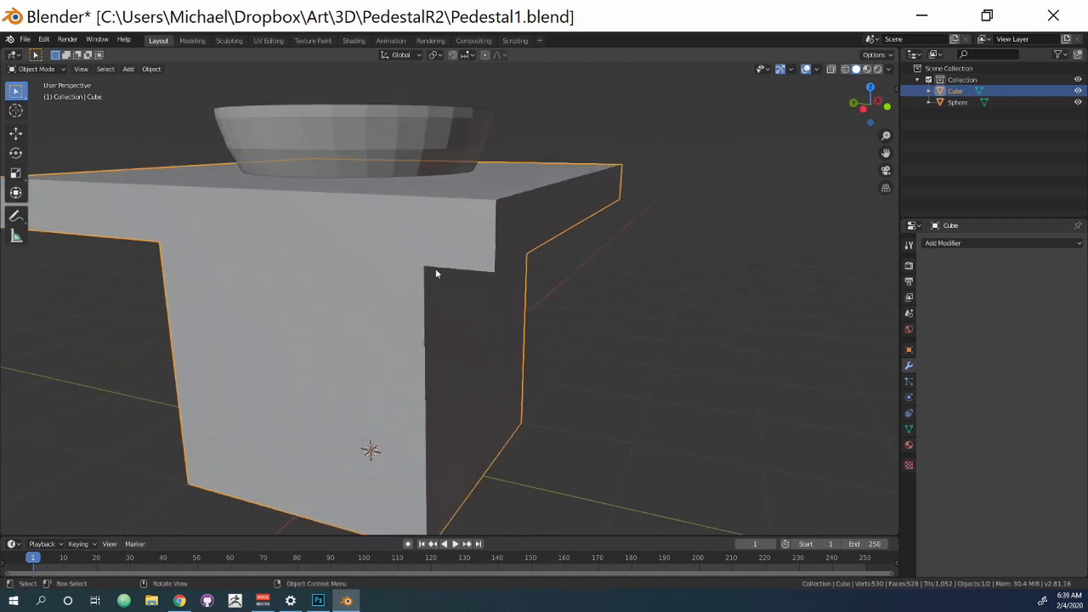
pyautogui.moveTo(397, 249); pyautogui.dragTo(467, 348, button='middle')
pyautogui.keyDown('shift'); pyautogui.click(452, 276); pyautogui.keyUp('shift')
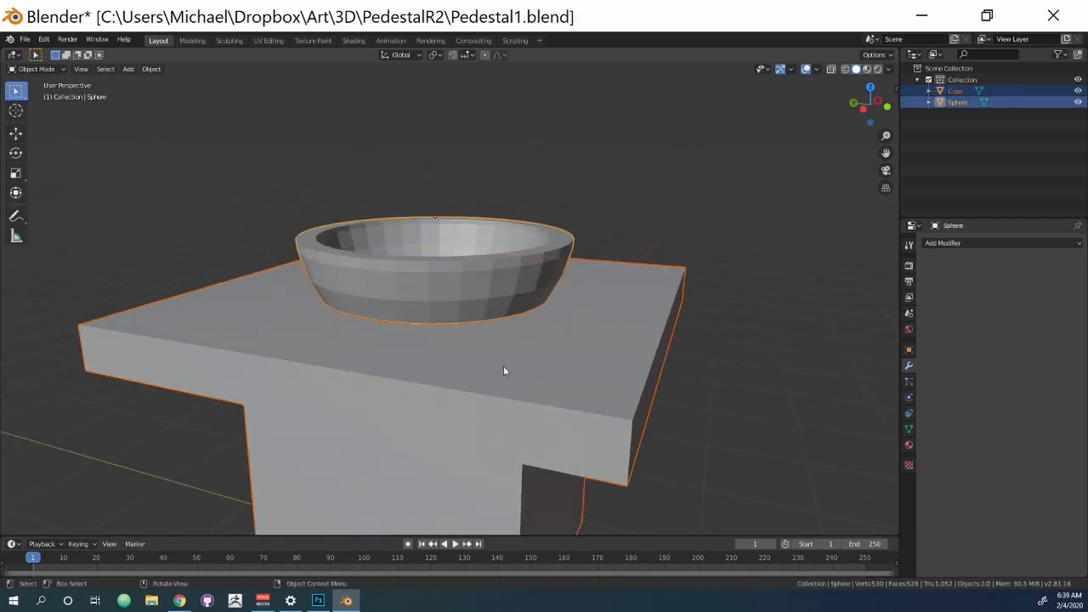
pyautogui.hotkey('ctrl', 'j')
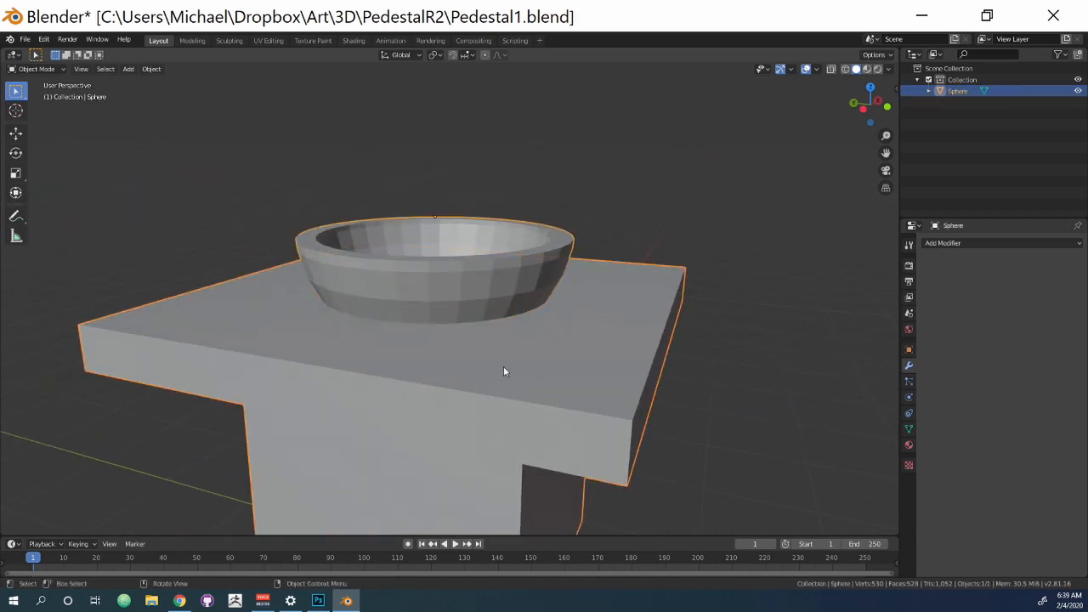
# Set the origin of the joined pedestal and bowl object to the 3D cursor and save the file
pyautogui.moveTo(440, 260); pyautogui.dragTo(416, 335, button='middle')
pyautogui.scroll(5, 417, 407)
pyautogui.moveTo(417, 408); pyautogui.dragTo(448, 387, button='middle')
pyautogui.scroll(-6, 439, 389)
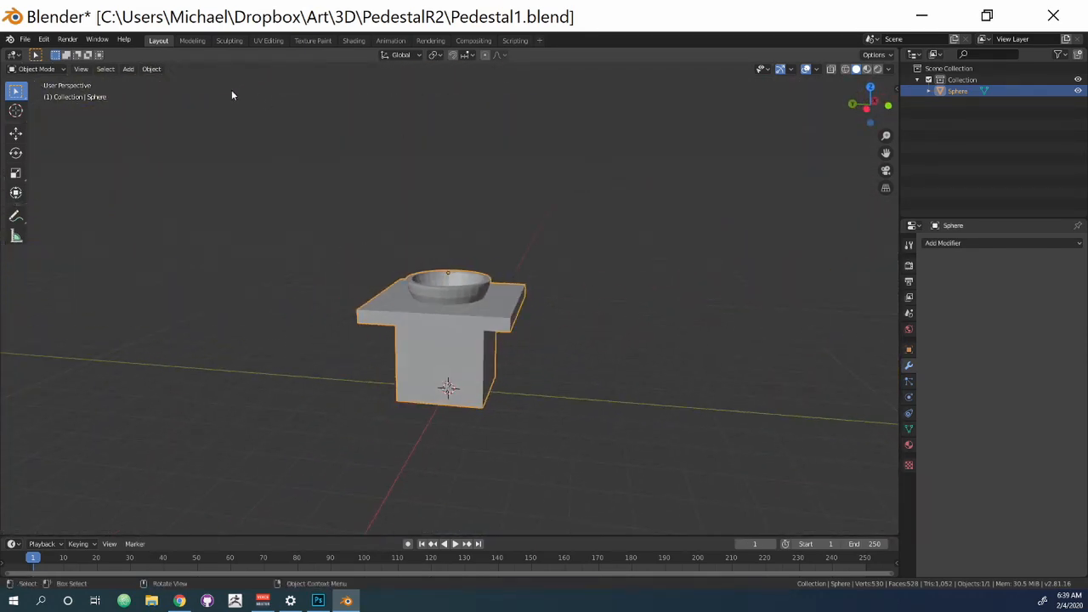
pyautogui.click(152, 69)
pyautogui.moveTo(195, 92)
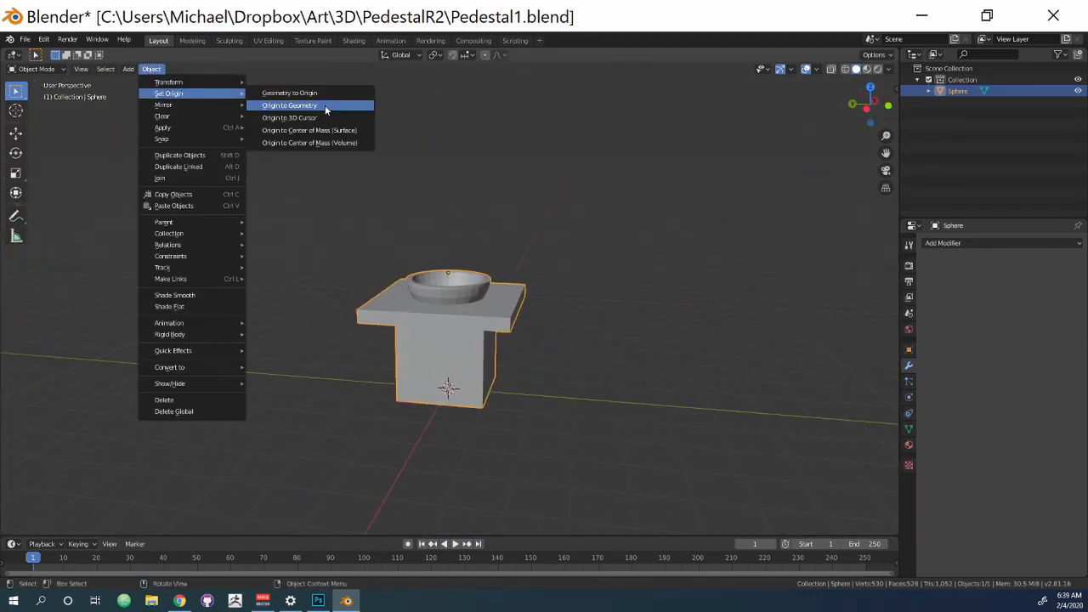
pyautogui.click(316, 118)
pyautogui.moveTo(586, 400); pyautogui.dragTo(569, 417, button='middle')
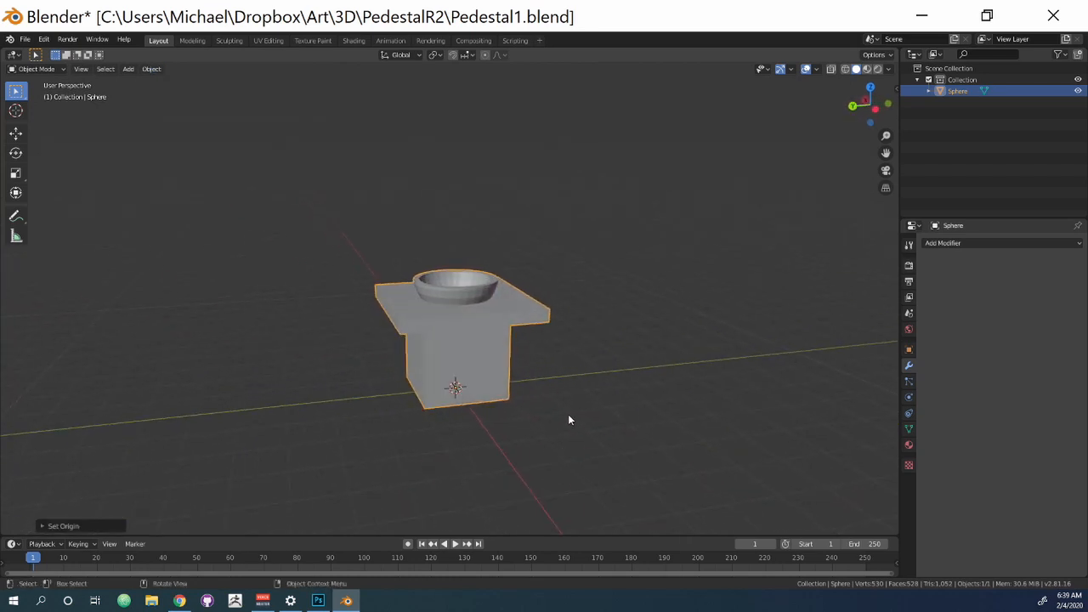
pyautogui.hotkey('ctrl', 's')
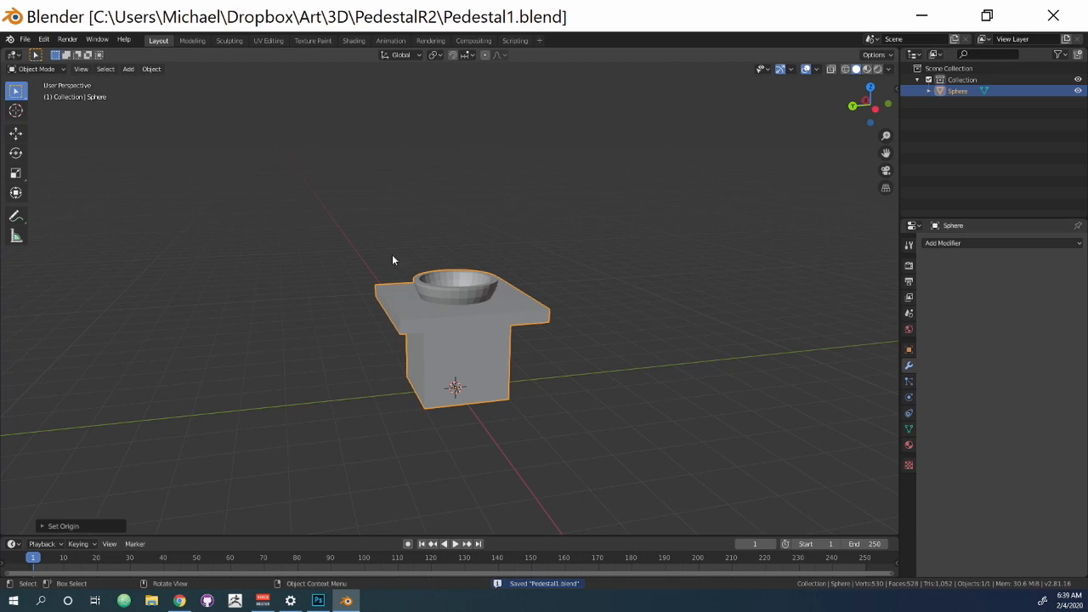
# Switch to the Sculpting workspace and open the Remesh settings for the pedestal
pyautogui.click(226, 41)
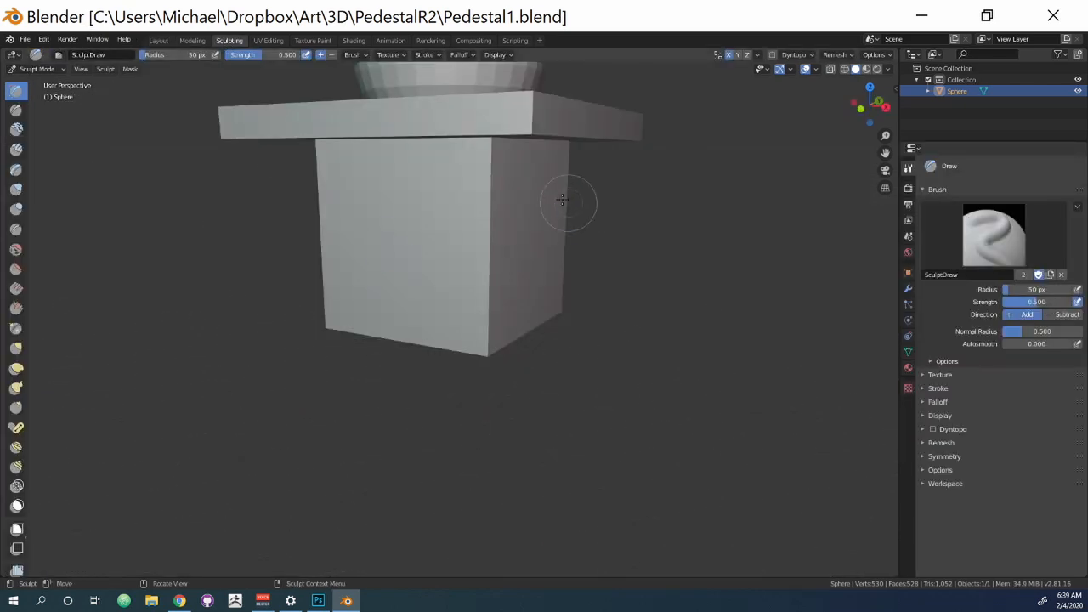
pyautogui.scroll(-3, 647, 351)
pyautogui.moveTo(648, 351); pyautogui.dragTo(671, 255, button='middle')
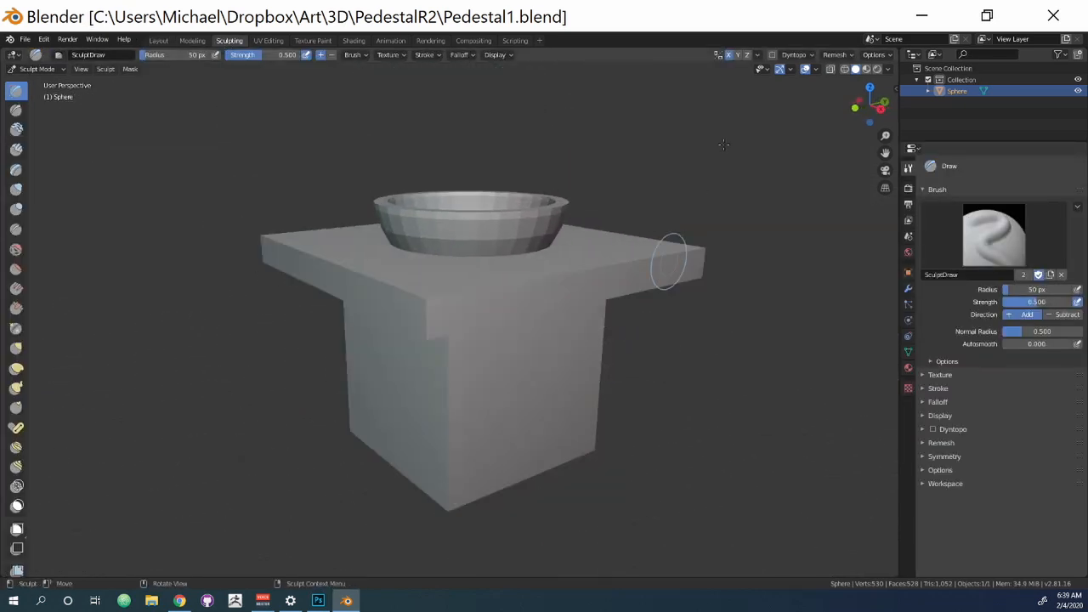
pyautogui.click(838, 55)
pyautogui.moveTo(567, 284)
pyautogui.mouseDown(button='middle')
pyautogui.moveTo(511, 327)
pyautogui.moveTo(518, 360)
pyautogui.moveTo(550, 340)
pyautogui.mouseUp(button='middle')
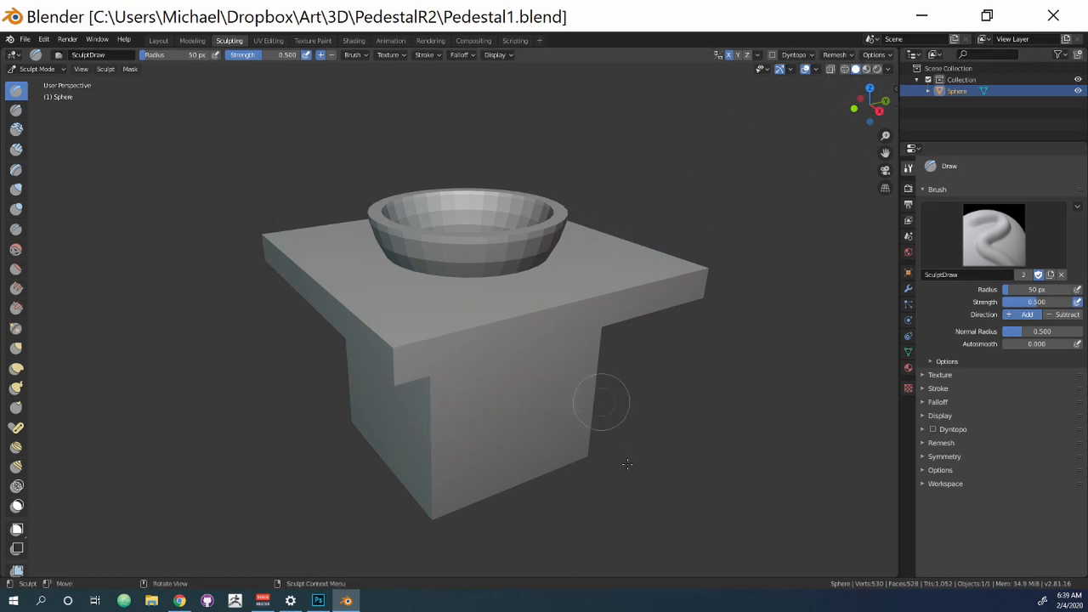
pyautogui.click(837, 54)
pyautogui.moveTo(699, 251); pyautogui.dragTo(680, 248, button='middle')
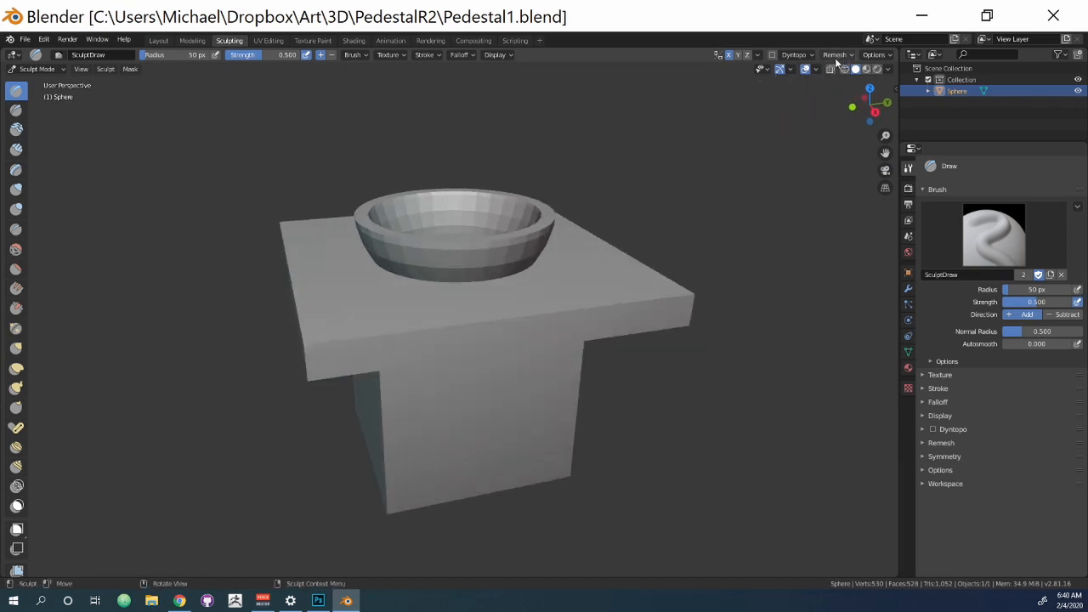
pyautogui.click(835, 57)
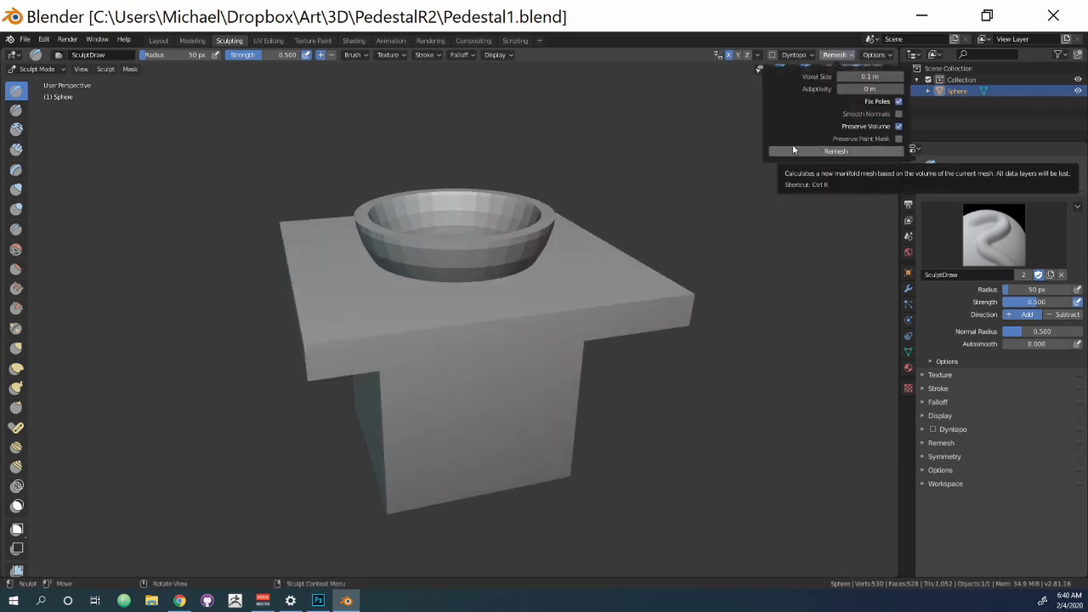
pyautogui.click(832, 150)
# Show the pedestal in wireframe shading and remesh it with a voxel size of 0.1 m
pyautogui.press('z')
pyautogui.click(493, 329)
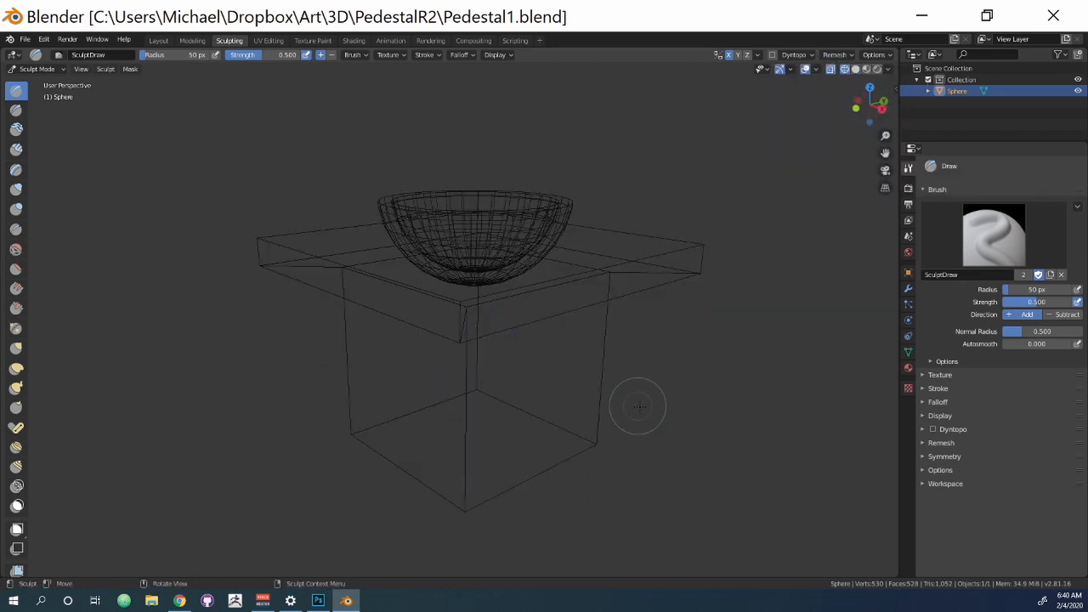
pyautogui.moveTo(636, 408)
pyautogui.mouseDown(button='middle')
pyautogui.moveTo(591, 372)
pyautogui.moveTo(604, 442)
pyautogui.moveTo(627, 381)
pyautogui.moveTo(602, 396)
pyautogui.mouseUp(button='middle')
pyautogui.click(836, 55)
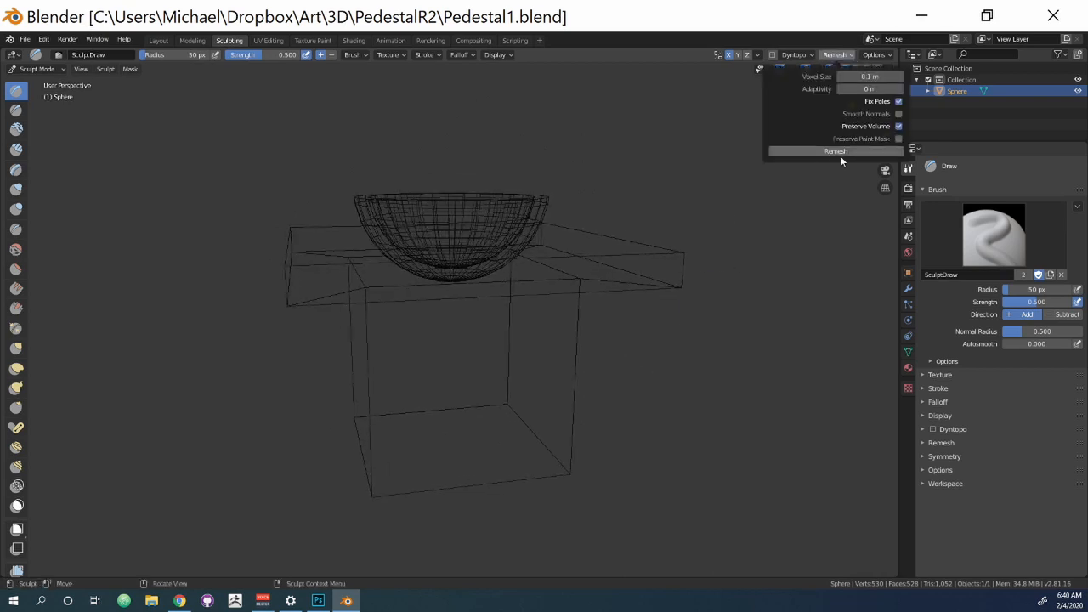
pyautogui.moveTo(658, 260); pyautogui.dragTo(644, 272, button='middle')
pyautogui.click(837, 54)
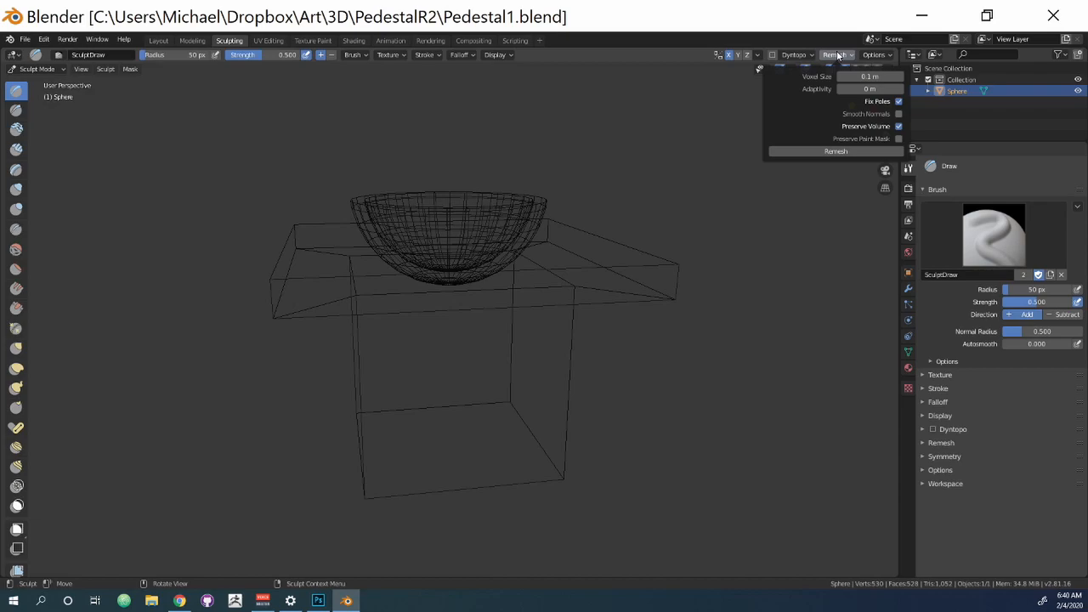
pyautogui.click(827, 151)
pyautogui.moveTo(646, 340)
pyautogui.mouseDown(button='middle')
pyautogui.moveTo(646, 425)
pyautogui.moveTo(640, 345)
pyautogui.moveTo(572, 357)
pyautogui.moveTo(505, 347)
pyautogui.moveTo(501, 374)
pyautogui.moveTo(518, 335)
pyautogui.moveTo(549, 315)
pyautogui.moveTo(535, 329)
pyautogui.mouseUp(button='middle')
# Return to solid shading to inspect the coarse remeshed bowl and undo the remesh
pyautogui.press('z')
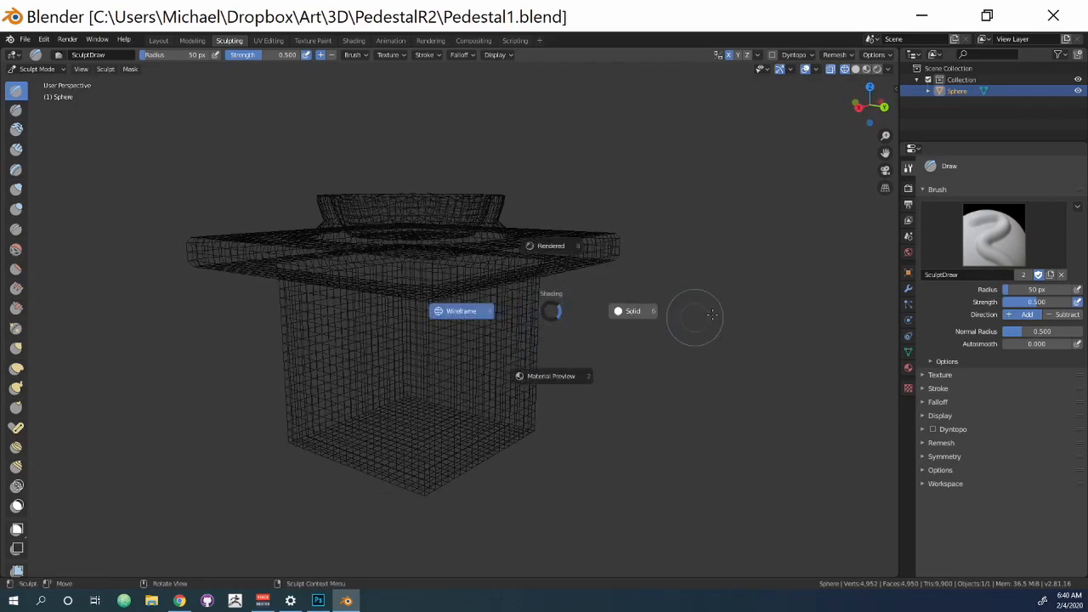
pyautogui.click(629, 315)
pyautogui.moveTo(644, 311); pyautogui.dragTo(570, 317, button='middle')
pyautogui.moveTo(425, 333); pyautogui.dragTo(453, 402, button='middle')
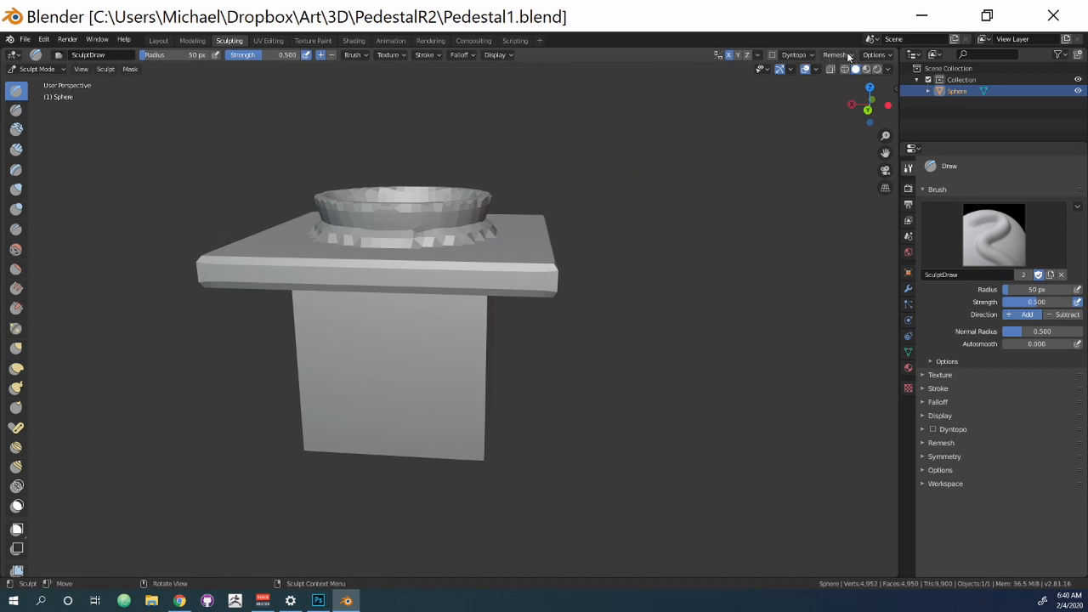
pyautogui.hotkey('ctrl', 'z')
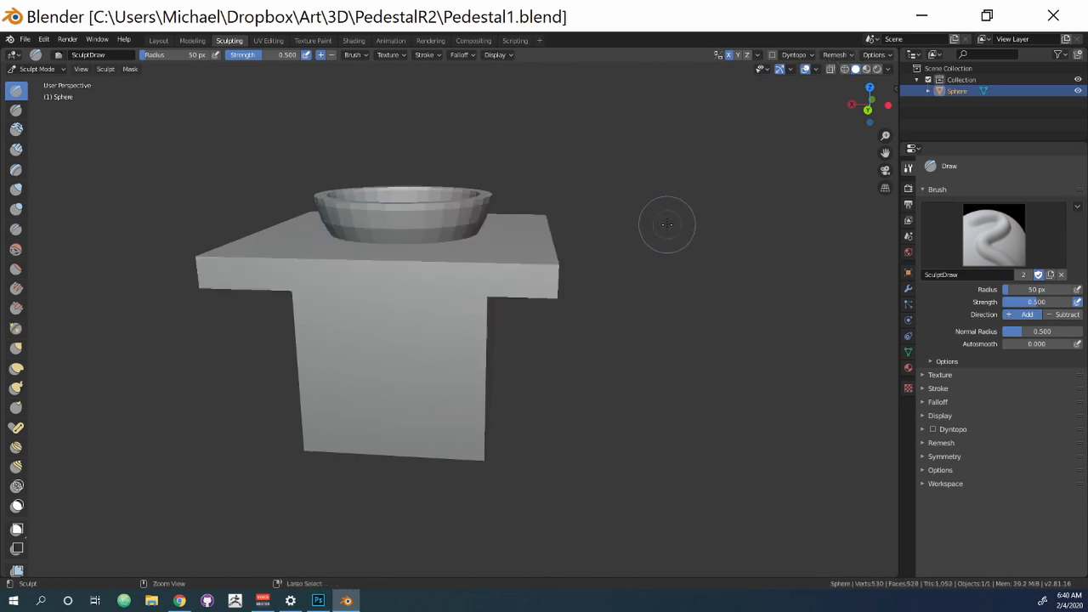
# Set the remesh voxel size to 0.01 m and remesh the pedestal
pyautogui.click(835, 54)
pyautogui.click(860, 77)
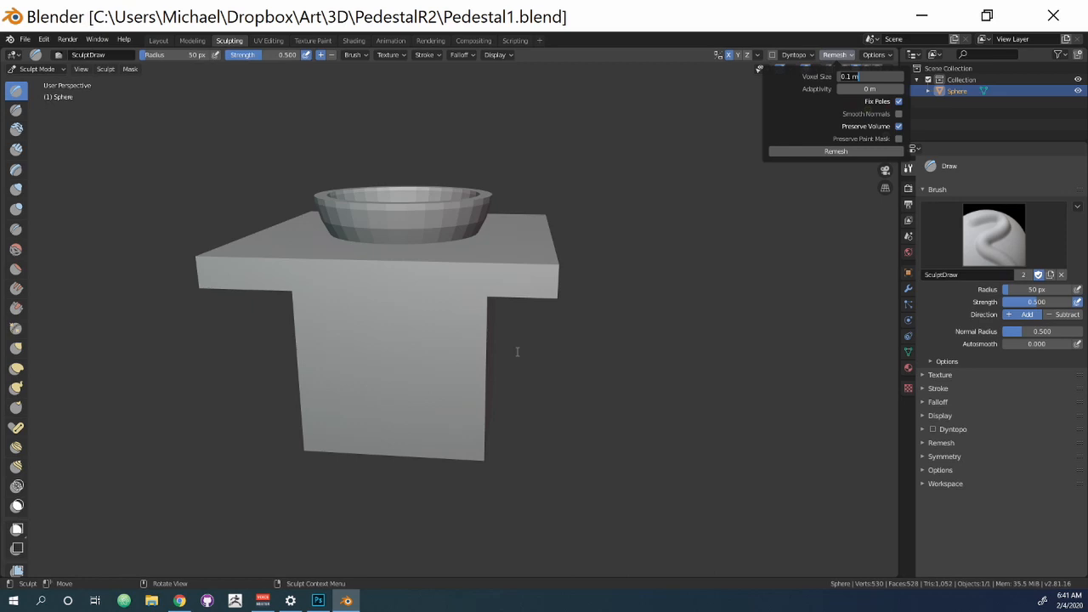
pyautogui.press('Escape')
pyautogui.click(870, 77)
pyautogui.hotkey('ctrl', 'a')
pyautogui.write('0.01')
pyautogui.click(822, 153)
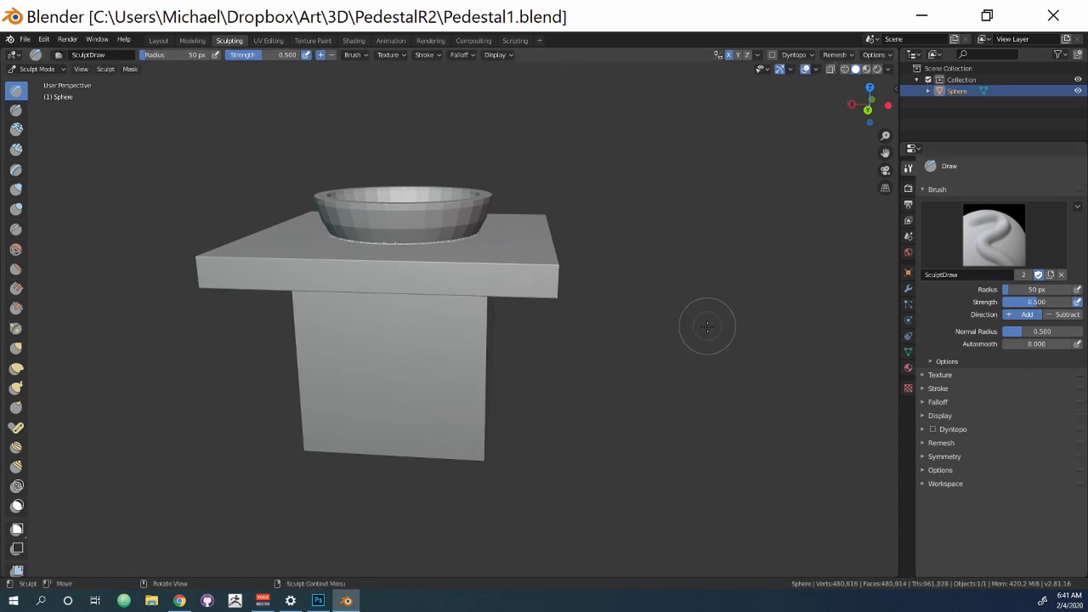
# Inspect the finely remeshed pedestal and undo the 0.01 m remesh
pyautogui.moveTo(701, 299); pyautogui.dragTo(625, 306, button='middle')
pyautogui.hotkey('ctrl', 'z')
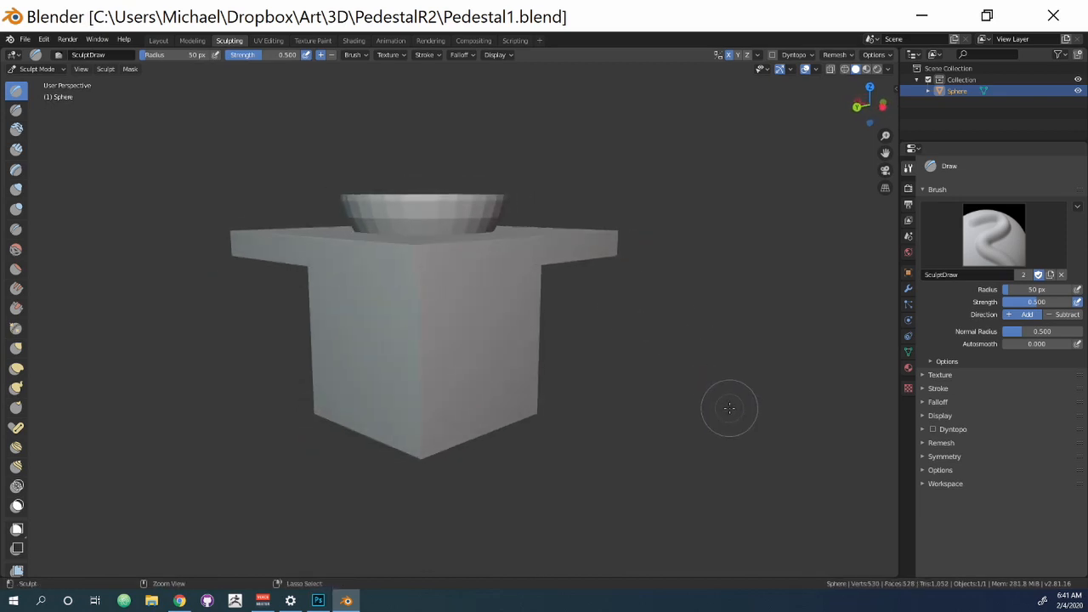
pyautogui.moveTo(722, 394); pyautogui.dragTo(571, 330, button='middle')
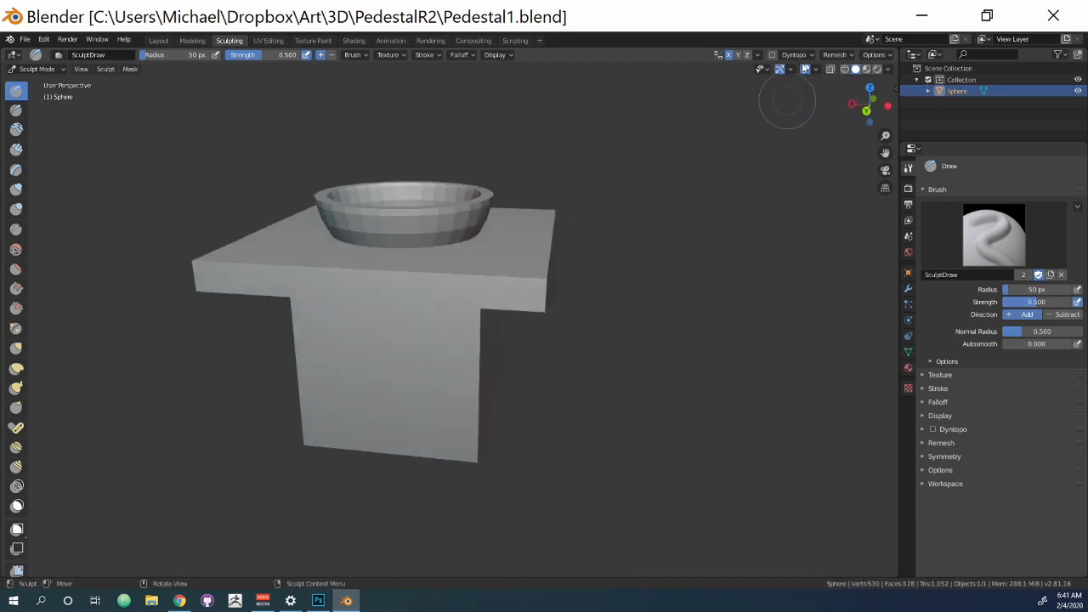
# Try remeshing the pedestal with a voxel size of 0.05 m and undo it
pyautogui.click(835, 55)
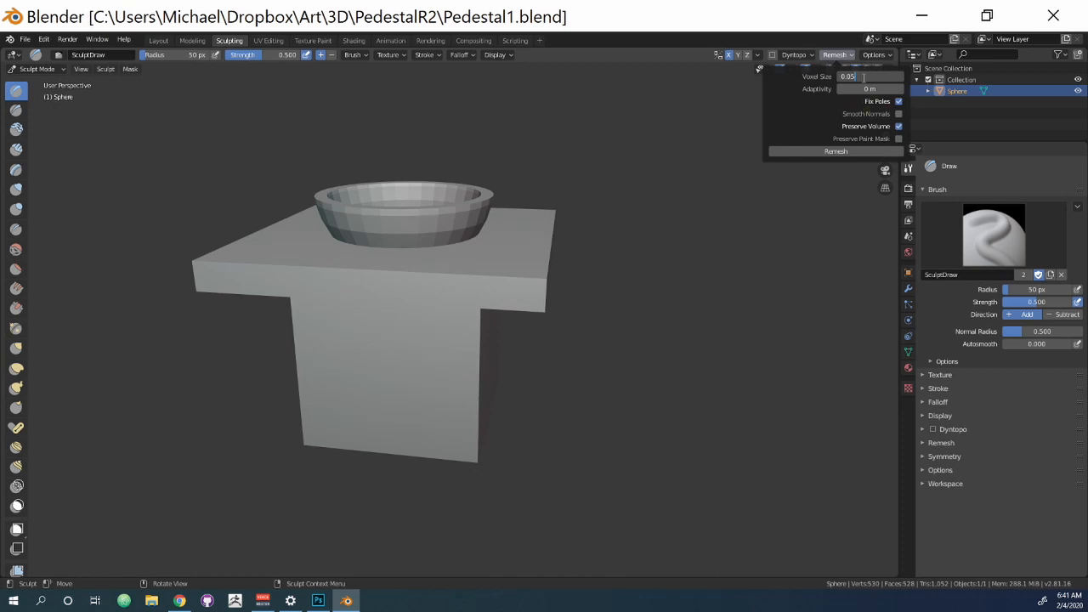
pyautogui.click(830, 152)
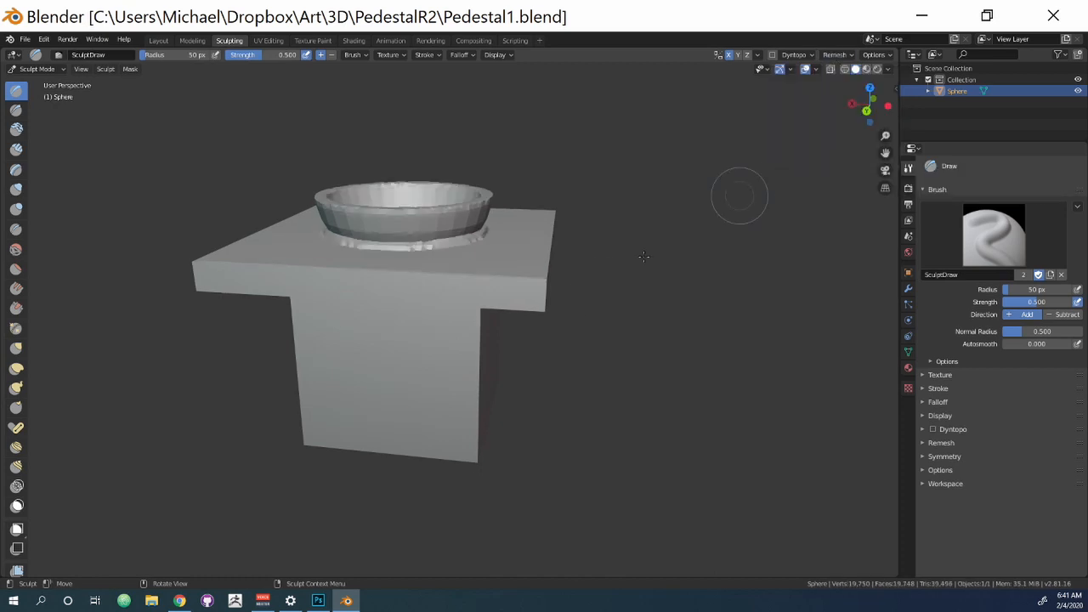
pyautogui.moveTo(545, 330); pyautogui.dragTo(511, 351, button='middle')
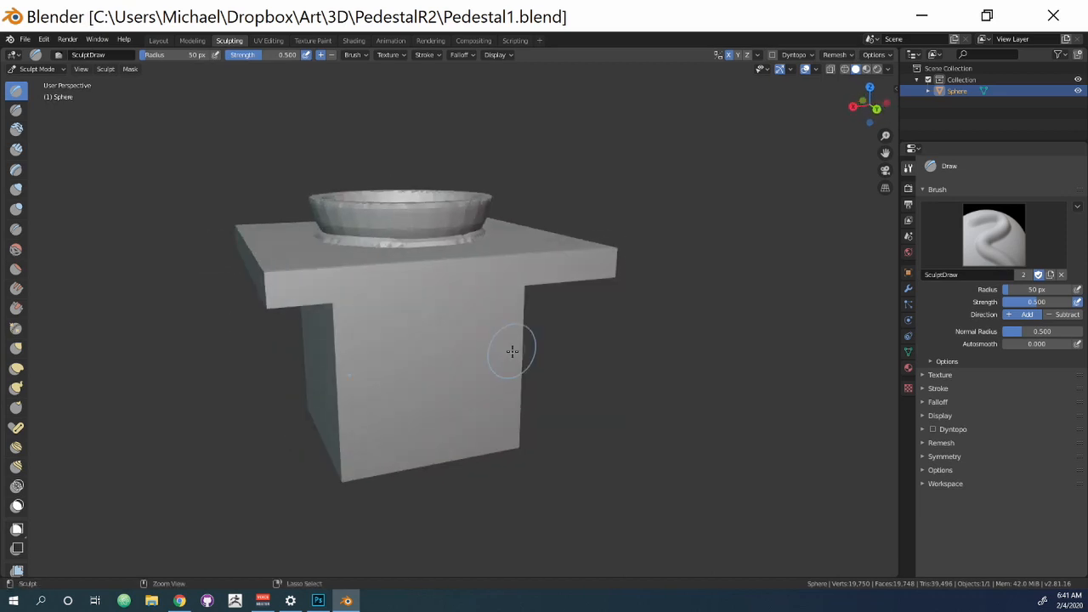
pyautogui.hotkey('ctrl', 'z')
# Remesh the pedestal with a voxel size of 0.03 m
pyautogui.click(837, 54)
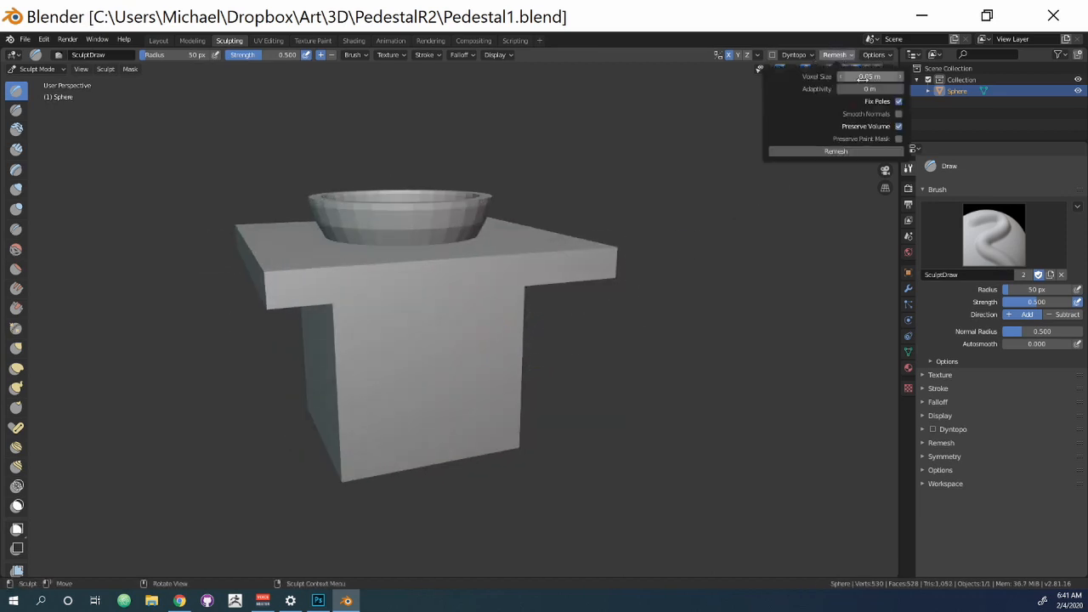
pyautogui.click(862, 78)
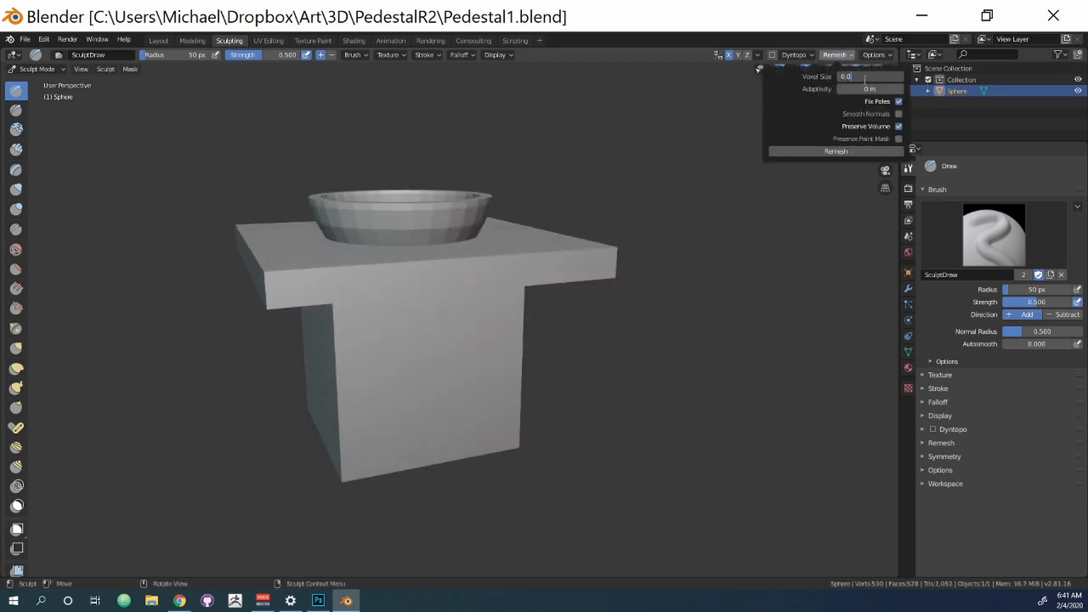
pyautogui.write('0.03')
pyautogui.press('Return')
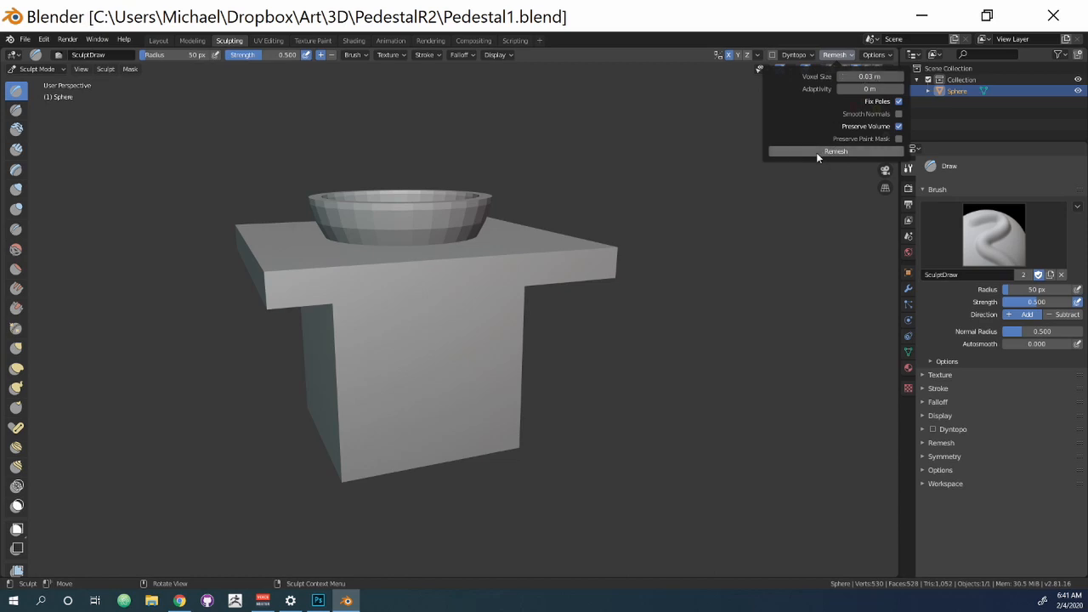
pyautogui.click(816, 152)
pyautogui.moveTo(766, 283); pyautogui.dragTo(554, 316, button='middle')
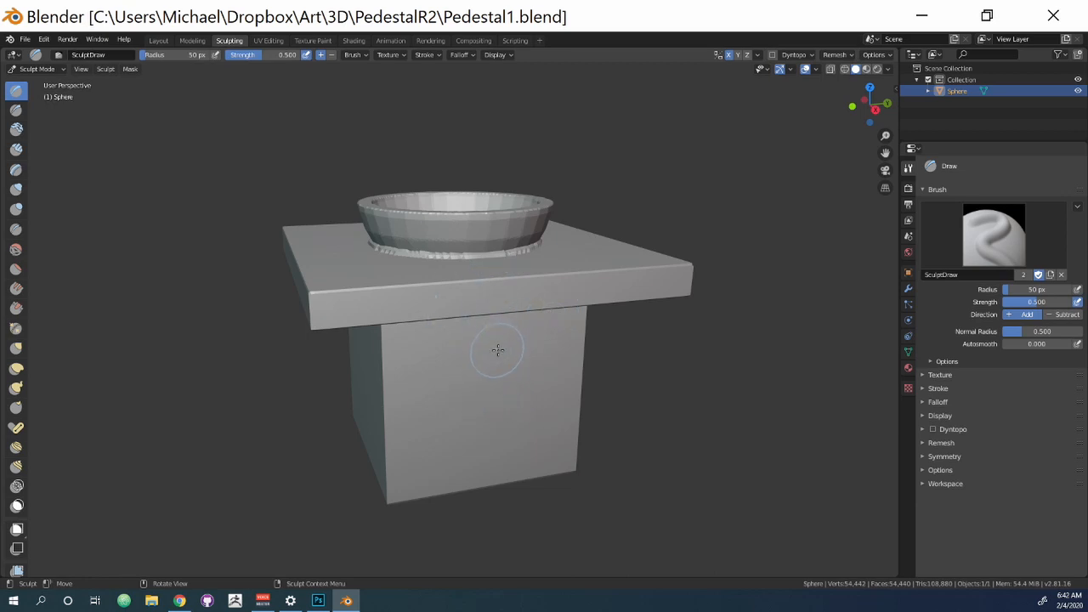
# Try smoothing the joint between the column and the tabletop's underside, and undo the strokes
pyautogui.moveTo(498, 350)
pyautogui.mouseDown(button='middle')
pyautogui.moveTo(485, 365)
pyautogui.moveTo(539, 331)
pyautogui.moveTo(544, 338)
pyautogui.moveTo(508, 374)
pyautogui.moveTo(498, 431)
pyautogui.moveTo(553, 401)
pyautogui.moveTo(518, 379)
pyautogui.mouseUp(button='middle')
pyautogui.moveTo(400, 235); pyautogui.dragTo(433, 234)
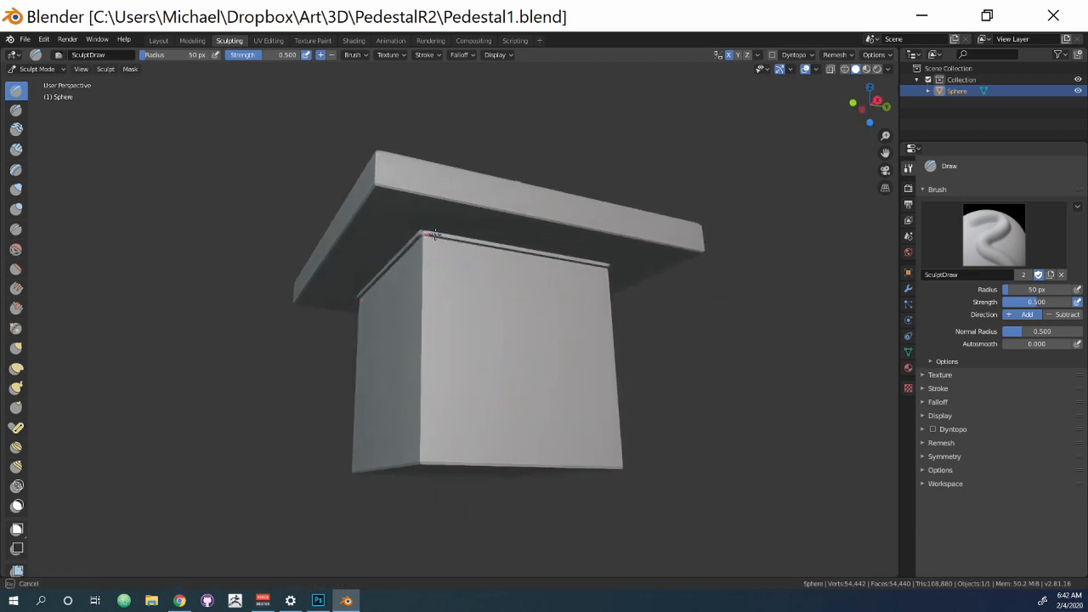
pyautogui.moveTo(602, 267); pyautogui.dragTo(602, 284)
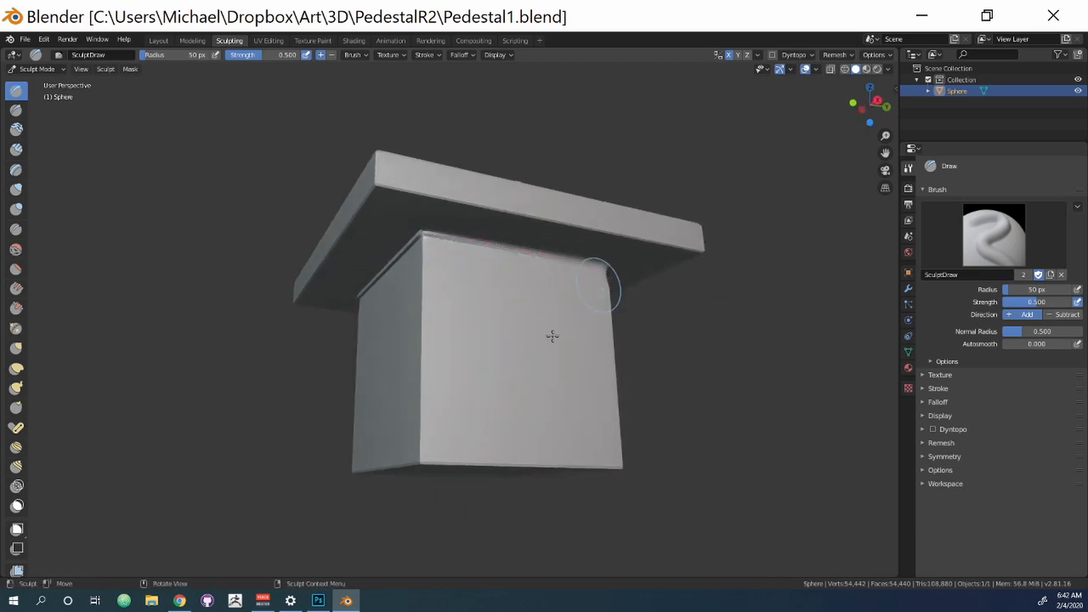
pyautogui.moveTo(552, 335)
pyautogui.mouseDown(button='middle')
pyautogui.moveTo(522, 394)
pyautogui.moveTo(568, 340)
pyautogui.moveTo(554, 382)
pyautogui.moveTo(547, 376)
pyautogui.mouseUp(button='middle')
pyautogui.hotkey('ctrl', 'z')
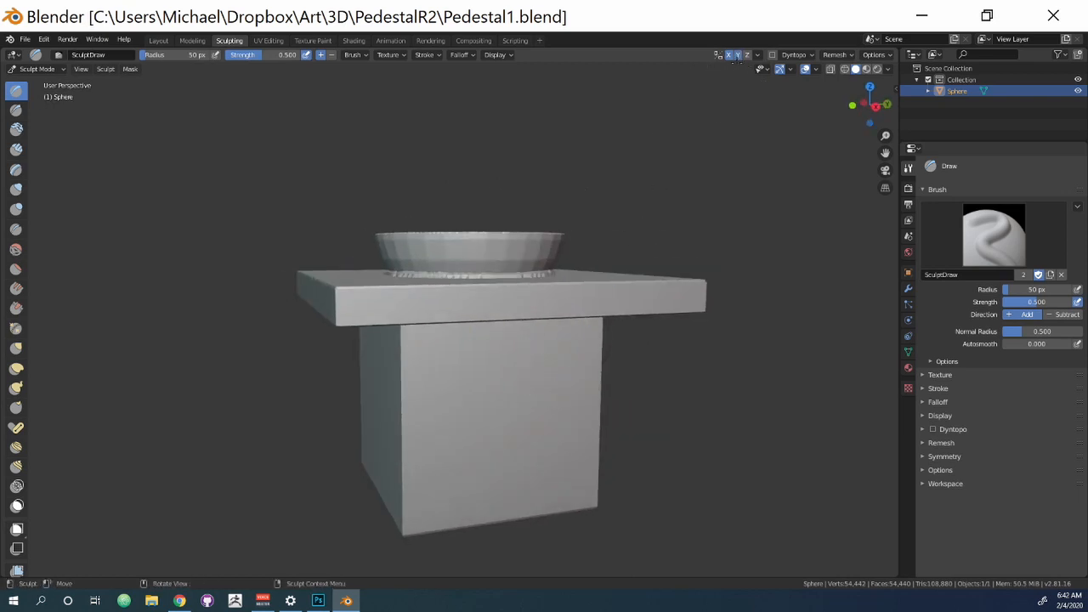
# Enable Y symmetry alongside X and smooth the joints where the column's sides meet the tabletop's underside
pyautogui.moveTo(502, 404); pyautogui.dragTo(502, 367, button='middle')
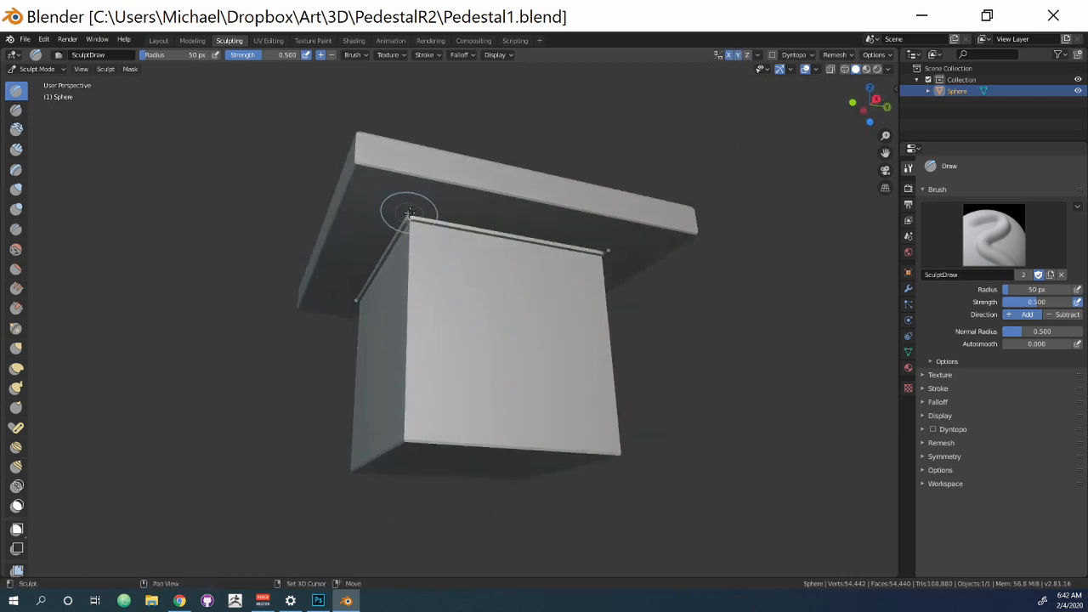
pyautogui.moveTo(406, 214); pyautogui.dragTo(518, 240)
pyautogui.moveTo(589, 253); pyautogui.dragTo(599, 255)
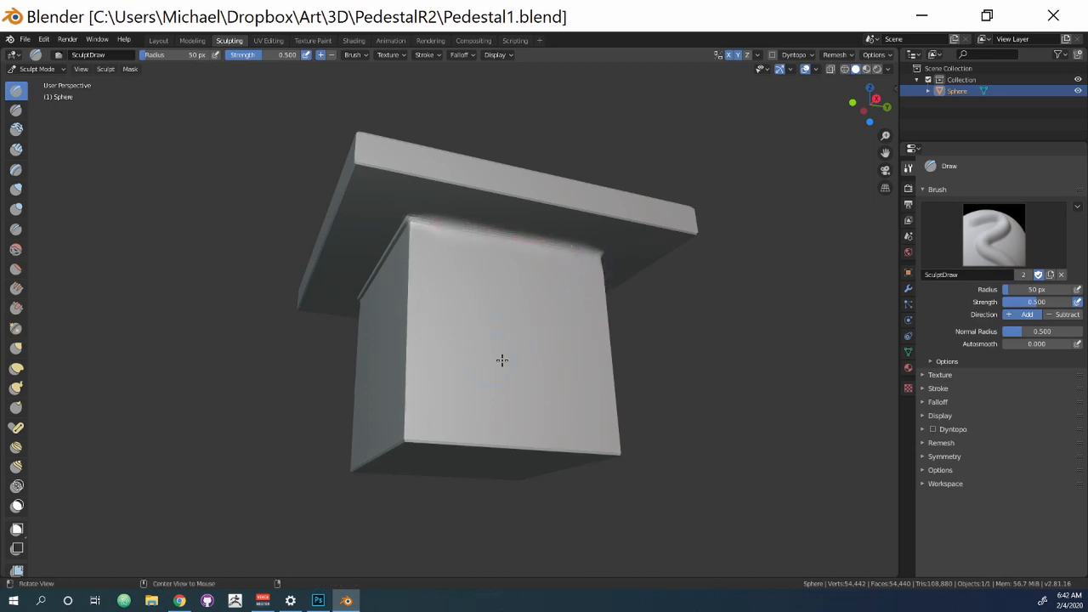
pyautogui.moveTo(501, 359); pyautogui.dragTo(553, 323, button='middle')
pyautogui.moveTo(389, 257); pyautogui.dragTo(515, 243)
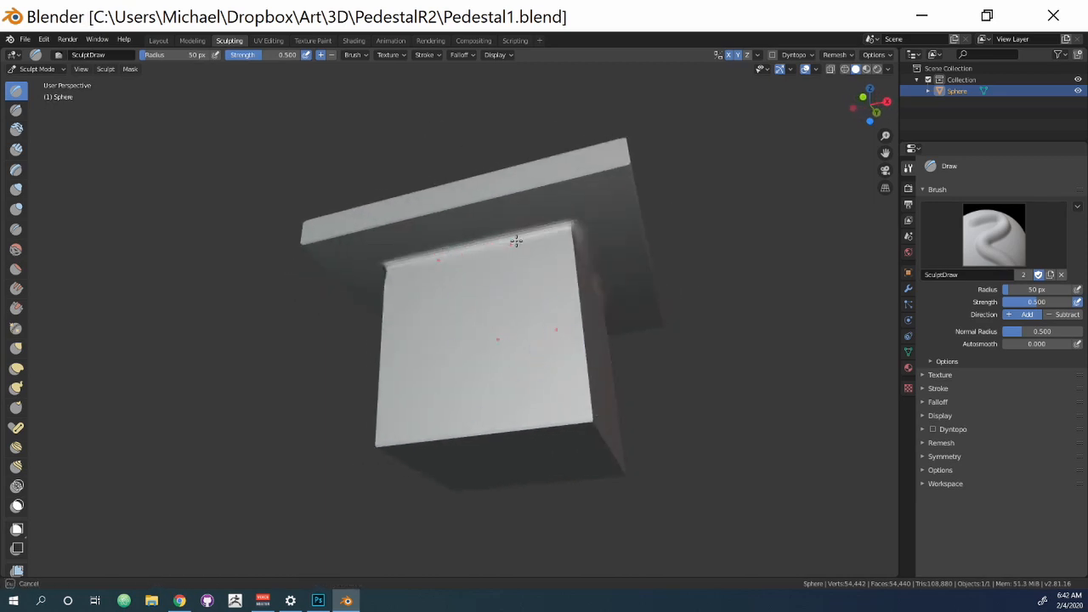
# Smooth the seam where the base of the bowl meets the tabletop, using the 50 px brush
pyautogui.moveTo(515, 243)
pyautogui.mouseDown(button='middle')
pyautogui.moveTo(545, 352)
pyautogui.moveTo(437, 379)
pyautogui.moveTo(444, 362)
pyautogui.moveTo(486, 388)
pyautogui.moveTo(512, 324)
pyautogui.moveTo(487, 454)
pyautogui.moveTo(498, 348)
pyautogui.mouseUp(button='middle')
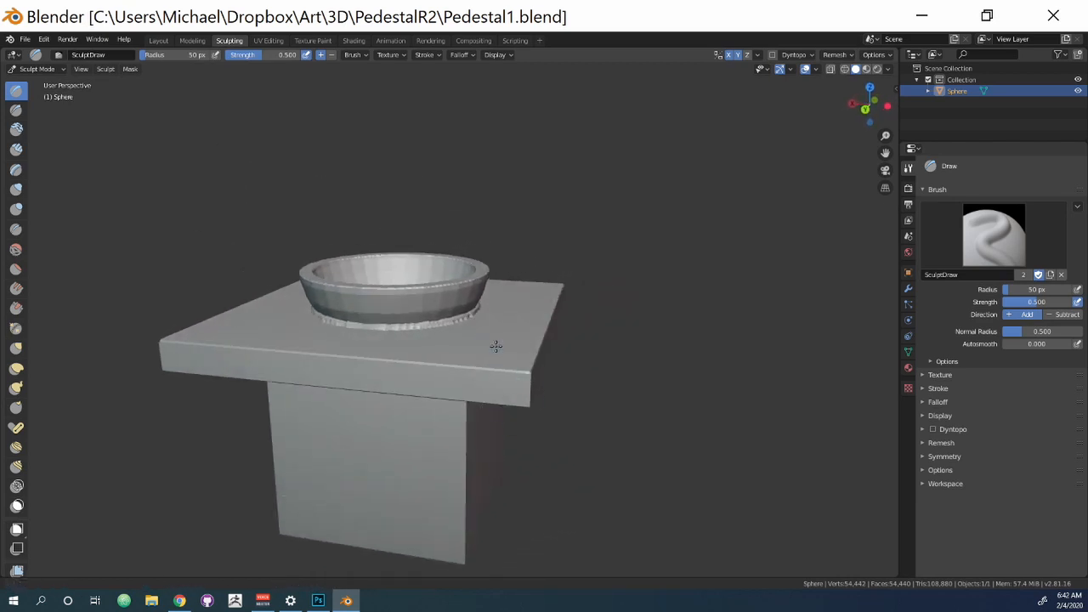
pyautogui.scroll(5, 498, 347)
pyautogui.moveTo(325, 341); pyautogui.dragTo(409, 325)
pyautogui.moveTo(493, 305); pyautogui.dragTo(507, 292)
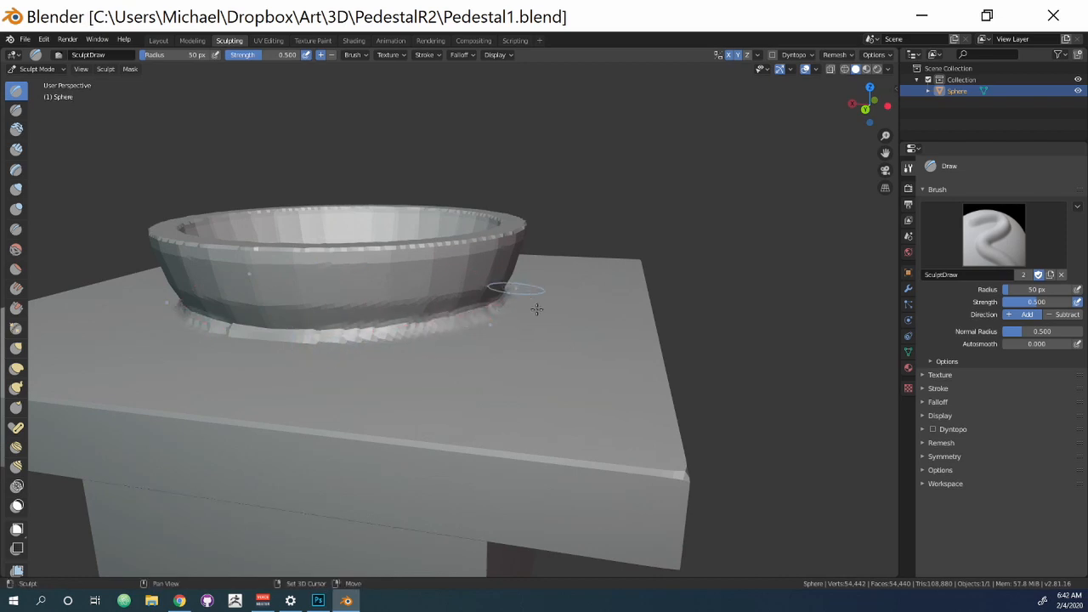
pyautogui.moveTo(537, 309)
pyautogui.mouseDown(button='middle')
pyautogui.moveTo(469, 349)
pyautogui.moveTo(412, 354)
pyautogui.mouseUp(button='middle')
pyautogui.moveTo(516, 318); pyautogui.dragTo(554, 311)
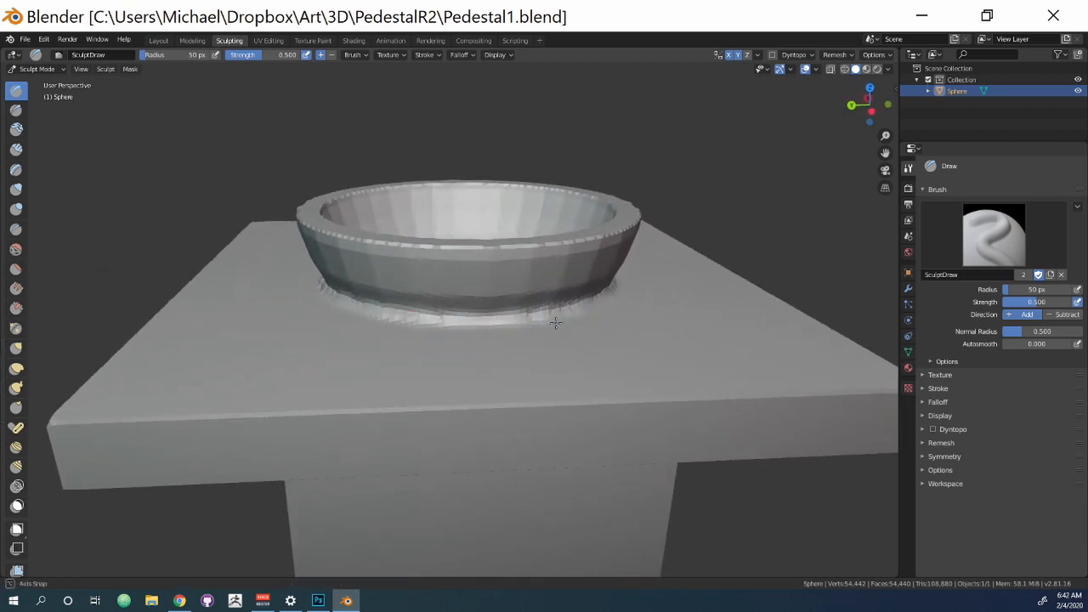
pyautogui.moveTo(554, 311); pyautogui.dragTo(595, 221, button='middle')
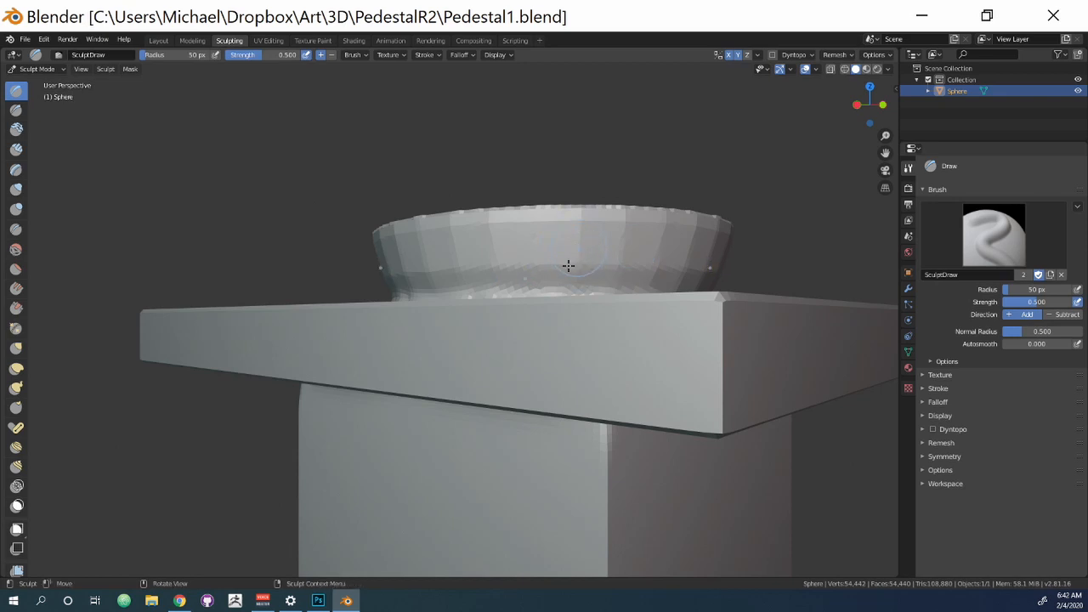
# Smooth the facets on the outer wall of the bowl above the base seam
pyautogui.moveTo(568, 266); pyautogui.dragTo(600, 274, button='middle')
pyautogui.scroll(4, 573, 250)
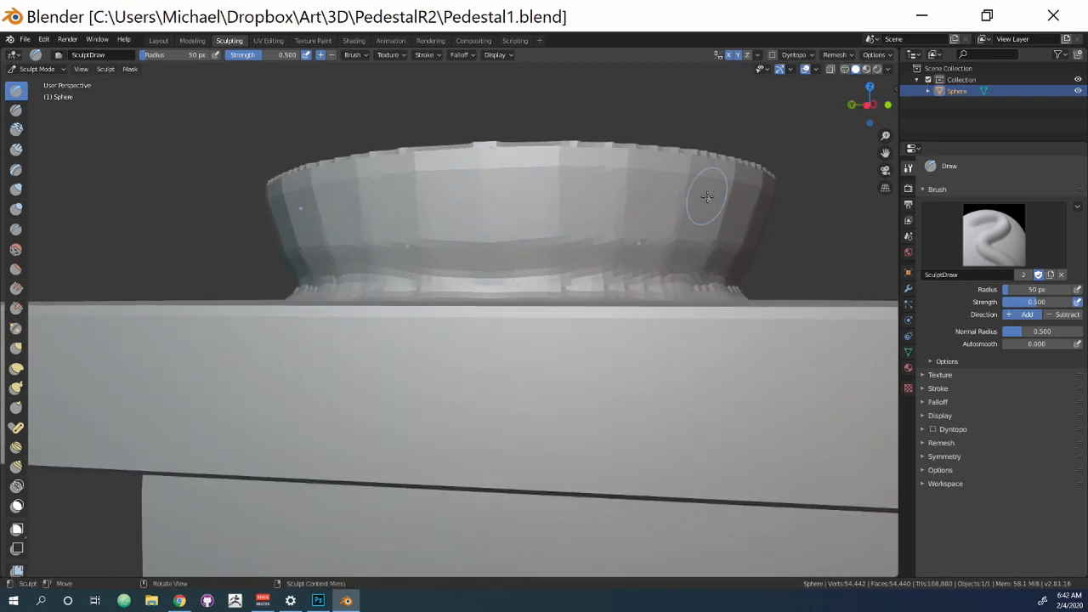
pyautogui.click(837, 55)
pyautogui.moveTo(590, 228); pyautogui.dragTo(595, 284, button='middle')
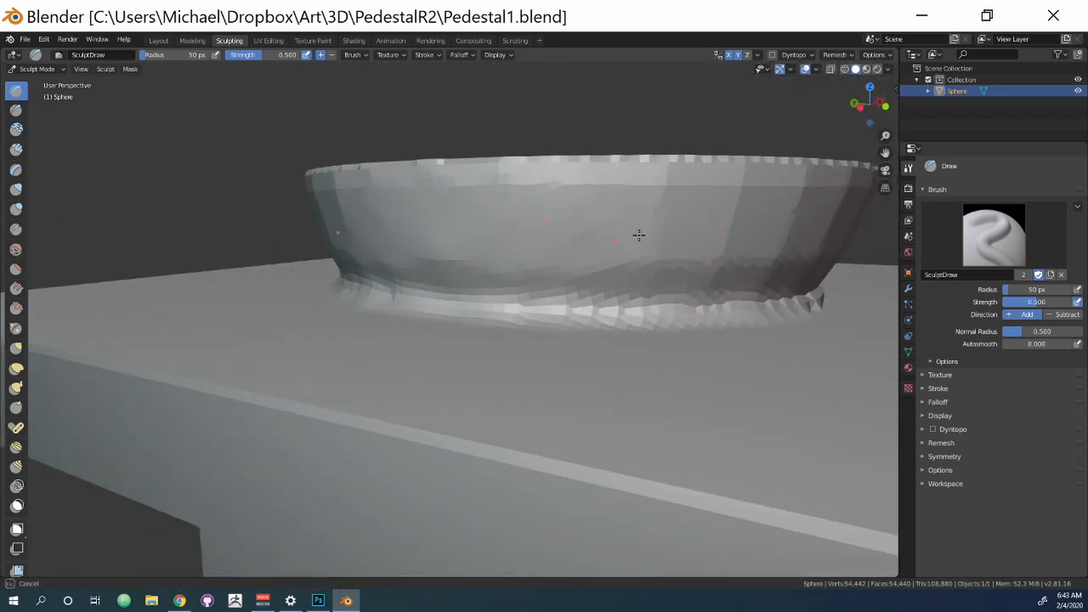
pyautogui.moveTo(697, 268); pyautogui.dragTo(651, 311, button='middle')
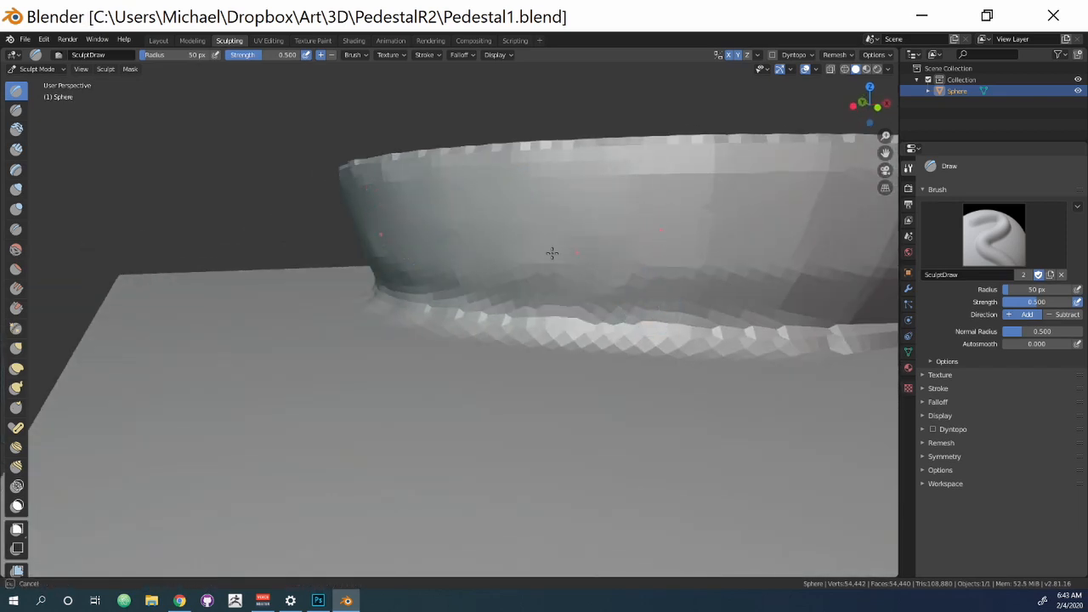
# Enlarge the brush radius to 107 px and smooth the bowl's outer wall and base seam all the way around
pyautogui.press('f')
pyautogui.click(640, 305)
pyautogui.moveTo(645, 293)
pyautogui.keyDown('ctrl'); pyautogui.mouseDown(button='middle')
pyautogui.moveTo(646, 337)
pyautogui.moveTo(571, 275)
pyautogui.moveTo(587, 281)
pyautogui.mouseUp(button='middle'); pyautogui.keyUp('ctrl')
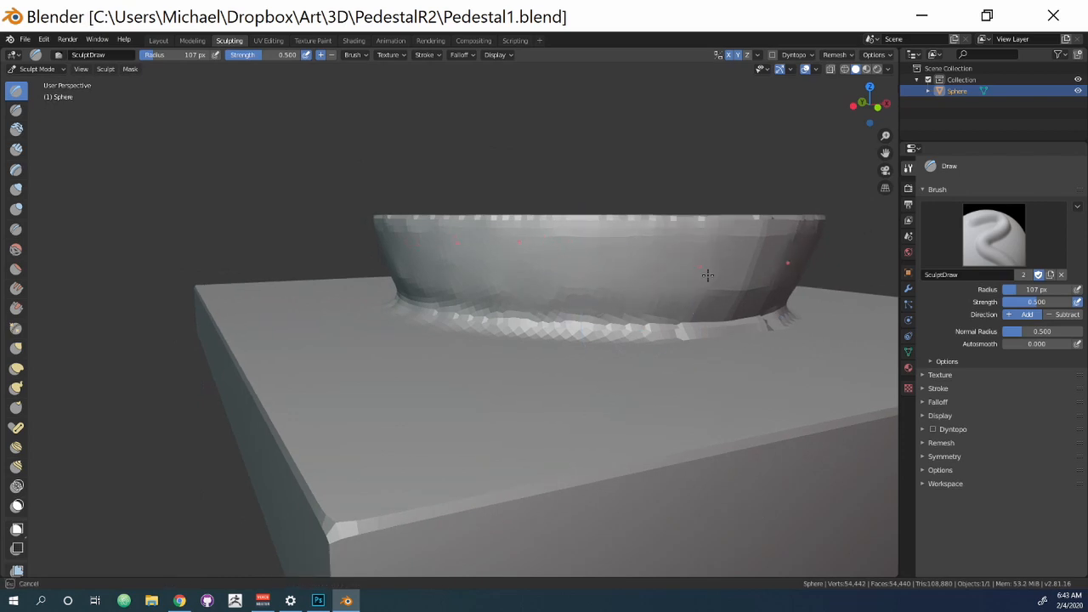
pyautogui.moveTo(791, 269)
pyautogui.mouseDown()
pyautogui.moveTo(775, 298)
pyautogui.moveTo(658, 326)
pyautogui.moveTo(393, 310)
pyautogui.mouseUp()
pyautogui.moveTo(407, 365); pyautogui.dragTo(593, 408, button='middle')
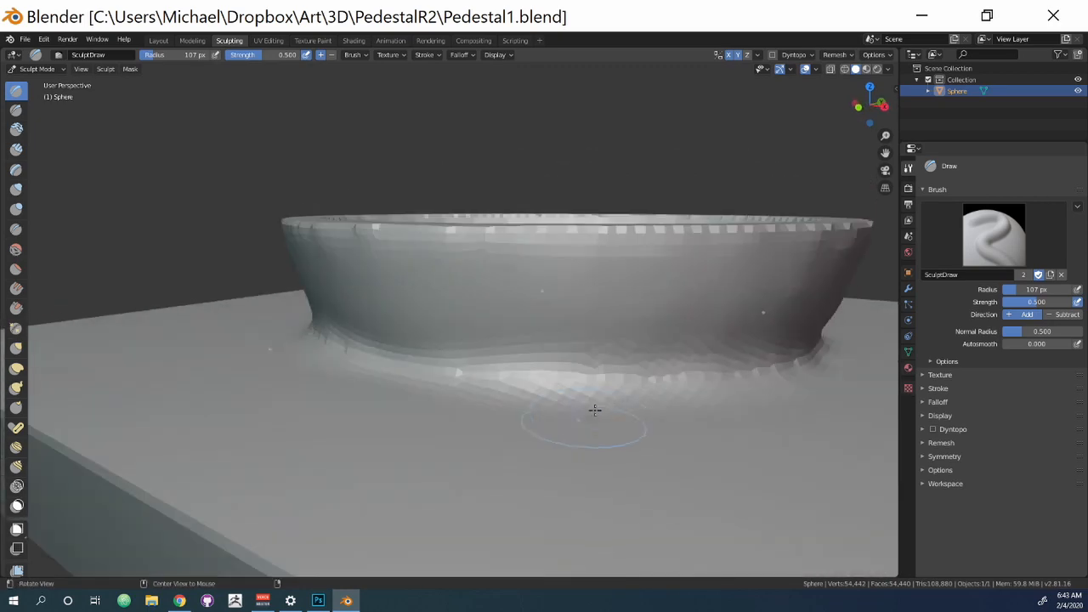
pyautogui.moveTo(753, 303); pyautogui.dragTo(617, 298, button='middle')
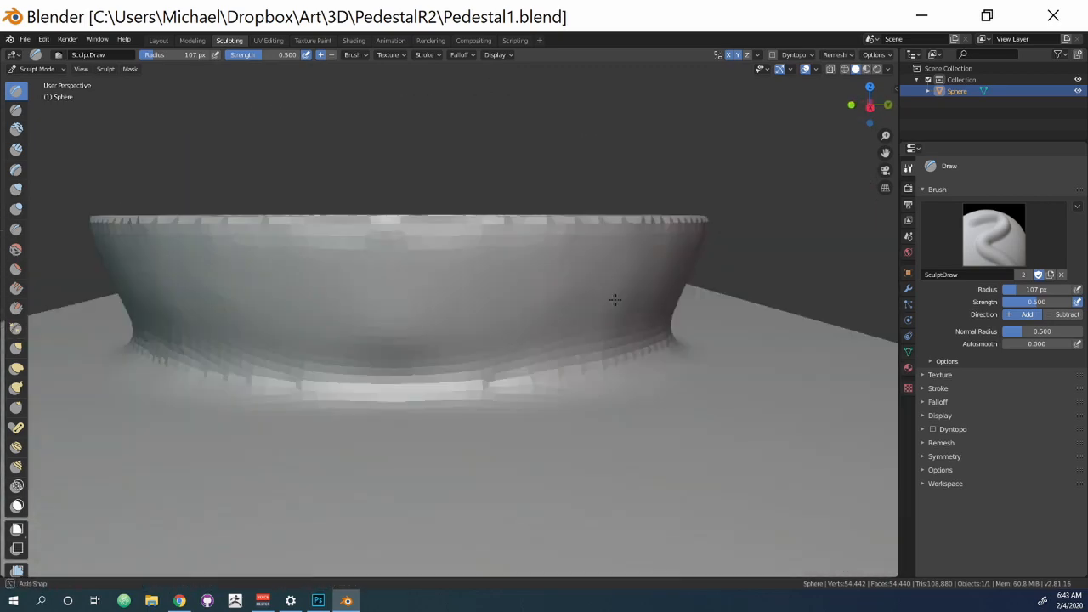
# Examine the bowl from above and its mesh density in wireframe shading, and return to solid shading
pyautogui.moveTo(705, 274); pyautogui.dragTo(540, 422, button='middle')
pyautogui.keyDown('ctrl'); pyautogui.moveTo(529, 347); pyautogui.dragTo(570, 334, button='middle'); pyautogui.keyUp('ctrl')
pyautogui.keyDown('shift'); pyautogui.moveTo(496, 316); pyautogui.dragTo(495, 316, button='middle'); pyautogui.keyUp('shift')
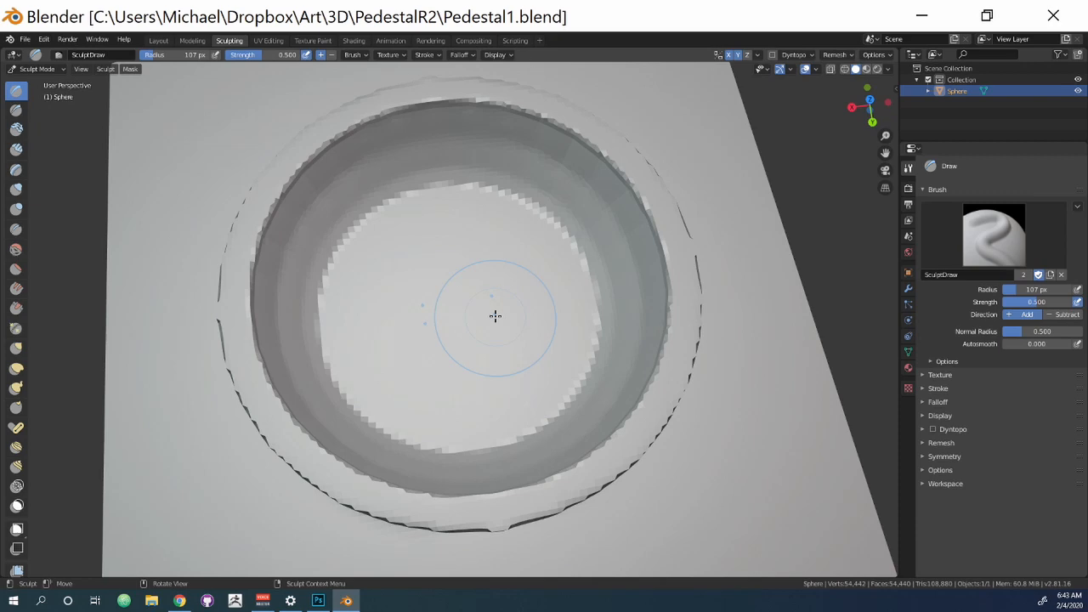
pyautogui.moveTo(548, 435); pyautogui.dragTo(494, 400, button='middle')
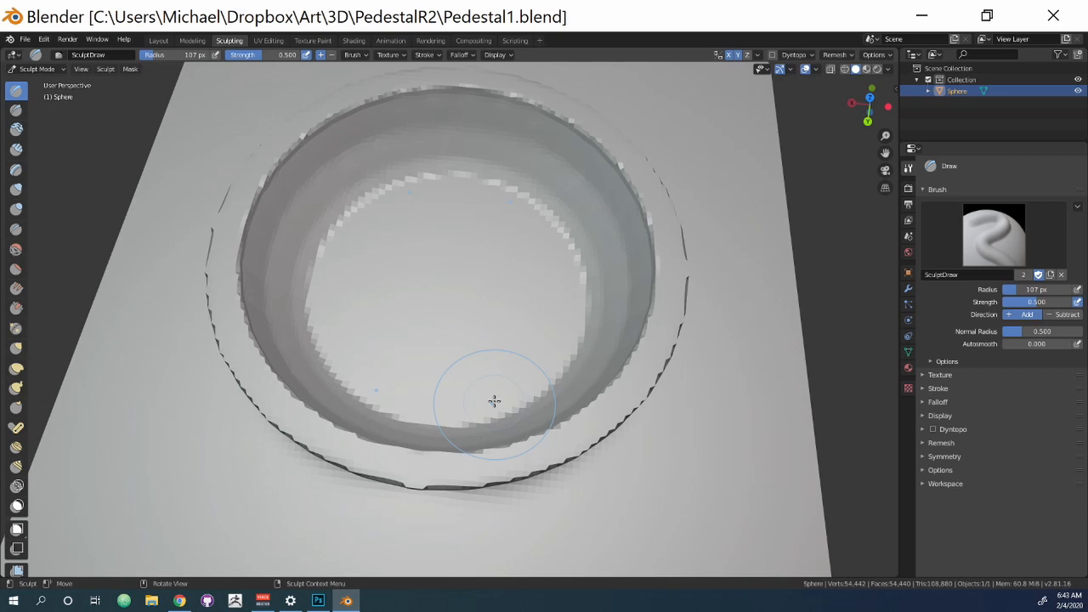
pyautogui.press('z')
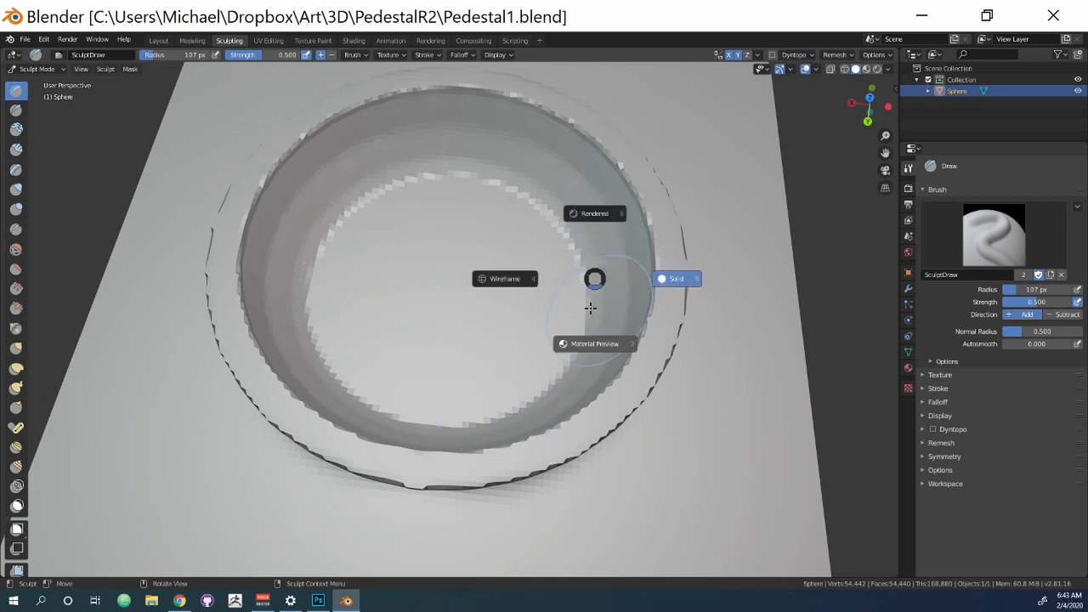
pyautogui.click(510, 281)
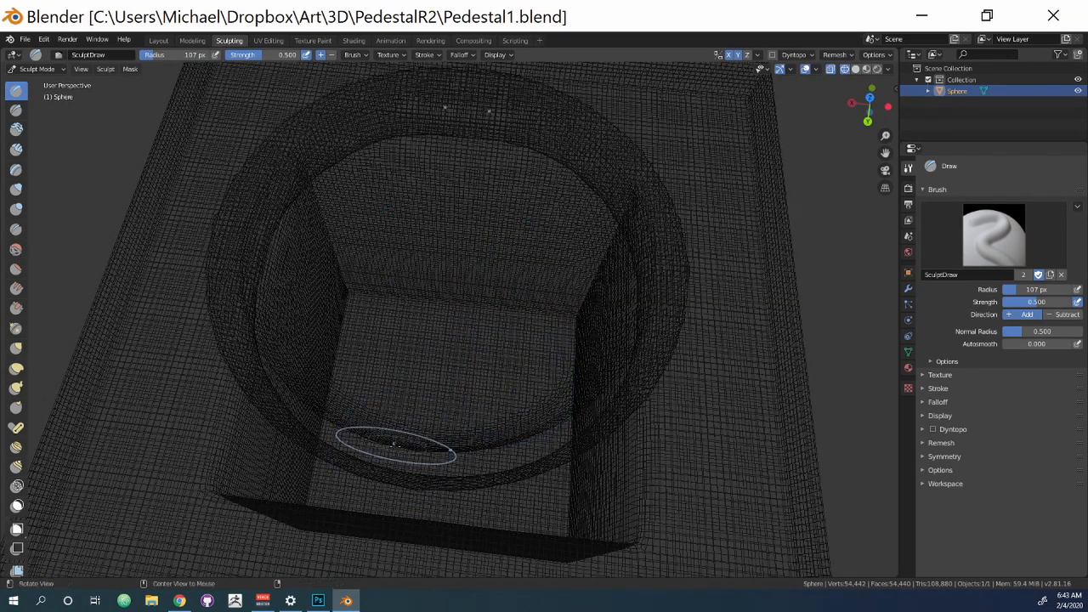
pyautogui.moveTo(388, 437)
pyautogui.mouseDown(button='middle')
pyautogui.moveTo(432, 374)
pyautogui.moveTo(438, 327)
pyautogui.moveTo(410, 416)
pyautogui.moveTo(517, 331)
pyautogui.moveTo(483, 324)
pyautogui.mouseUp(button='middle')
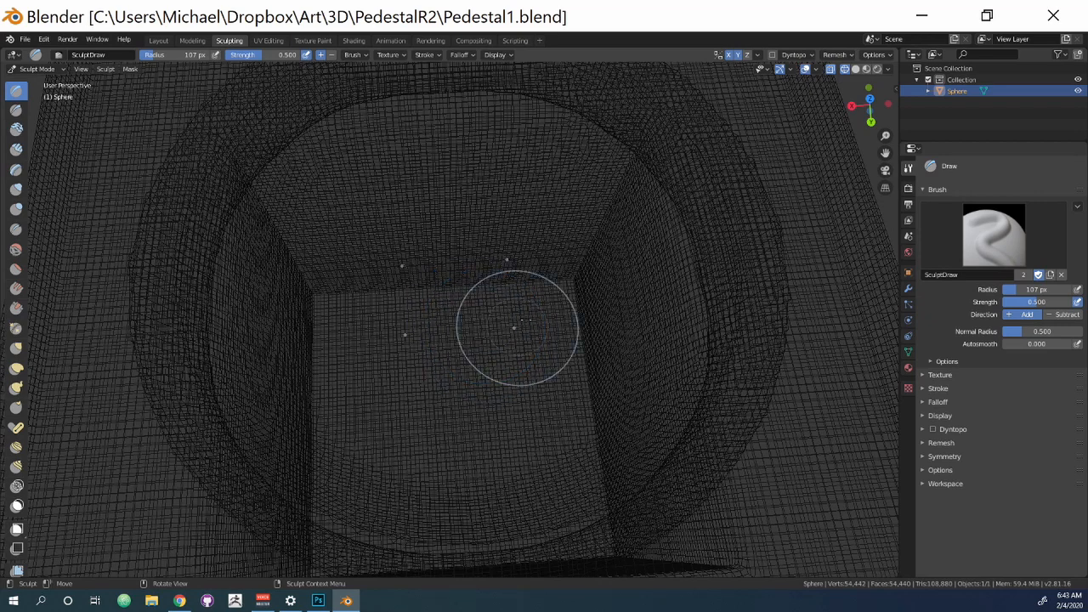
pyautogui.press('z')
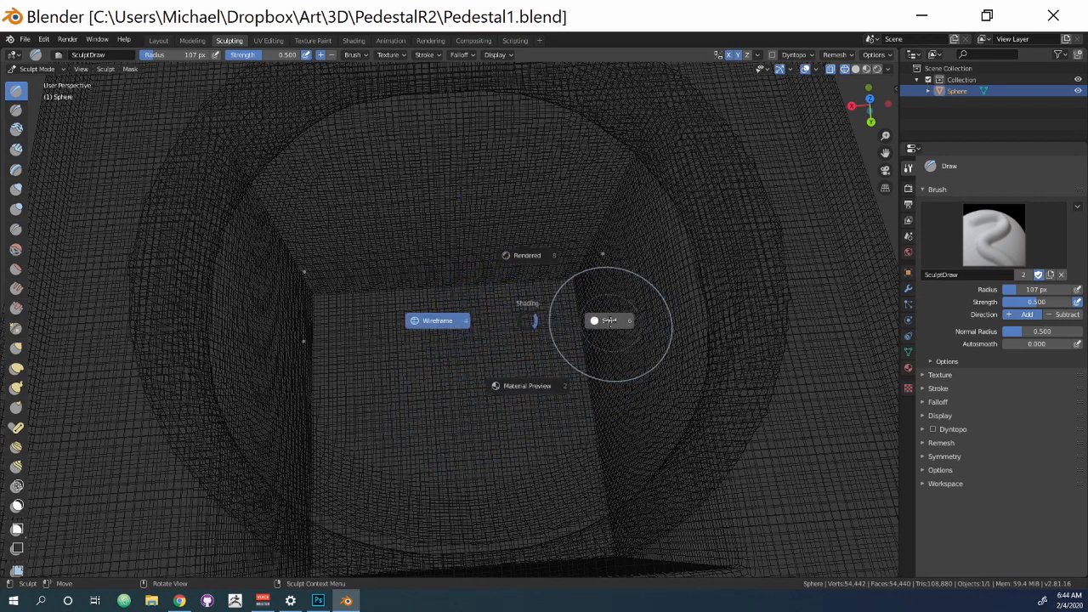
pyautogui.click(605, 320)
# Try pulling mirrored spikes up from the tabletop's corner areas with the Snake Hook brush, and undo them
pyautogui.keyDown('alt'); pyautogui.moveTo(563, 406); pyautogui.dragTo(566, 364); pyautogui.keyUp('alt')
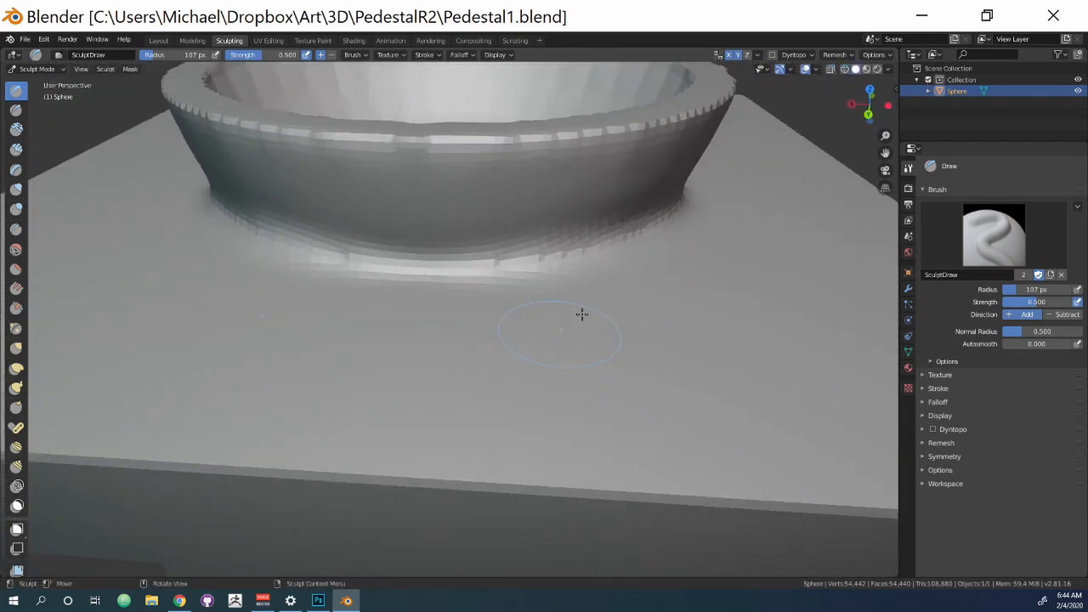
pyautogui.keyDown('ctrl'); pyautogui.keyDown('alt'); pyautogui.moveTo(580, 314); pyautogui.dragTo(582, 352); pyautogui.keyUp('alt'); pyautogui.keyUp('ctrl')
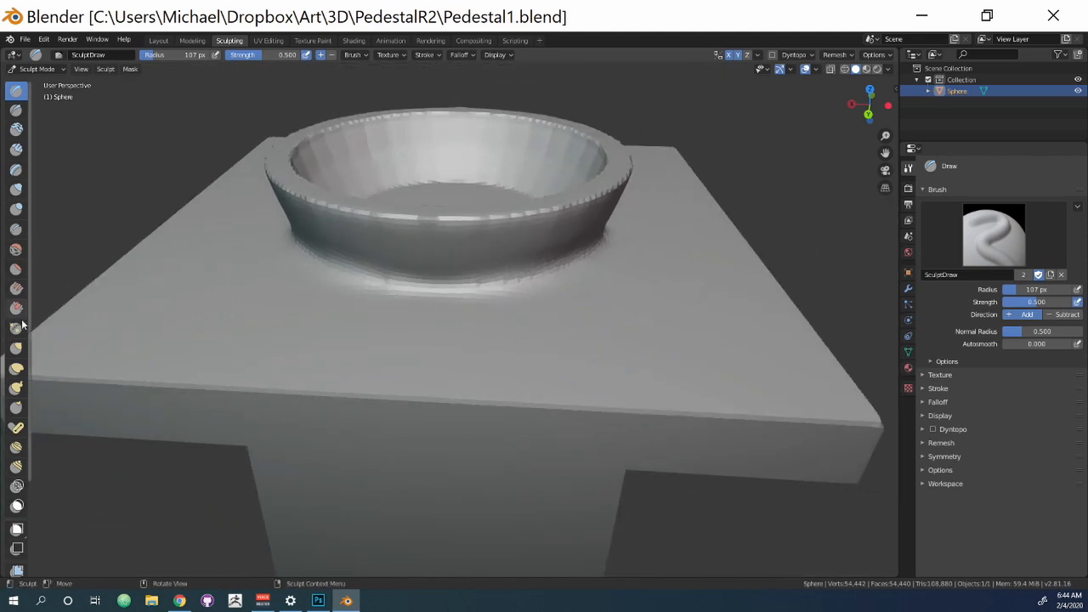
pyautogui.click(16, 388)
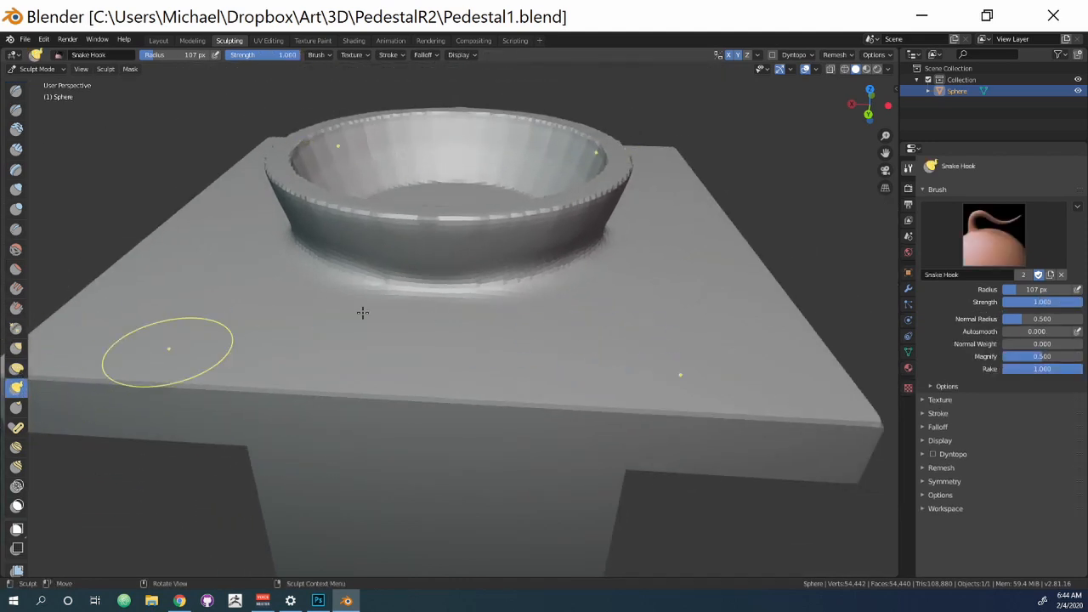
pyautogui.moveTo(734, 352)
pyautogui.mouseDown()
pyautogui.moveTo(729, 315)
pyautogui.moveTo(758, 142)
pyautogui.mouseUp()
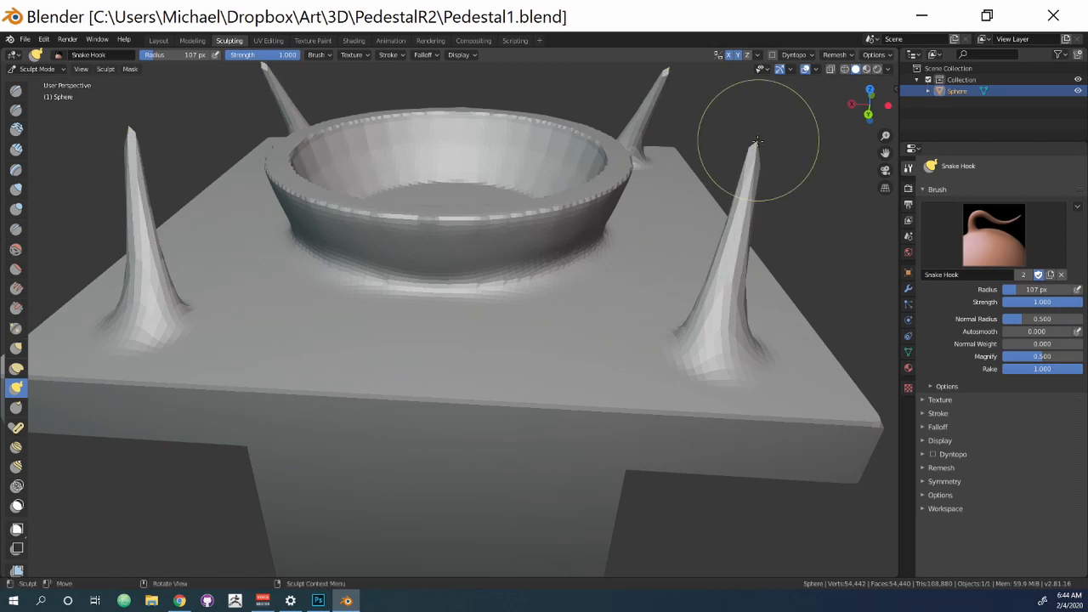
pyautogui.moveTo(742, 339); pyautogui.dragTo(589, 349, button='middle')
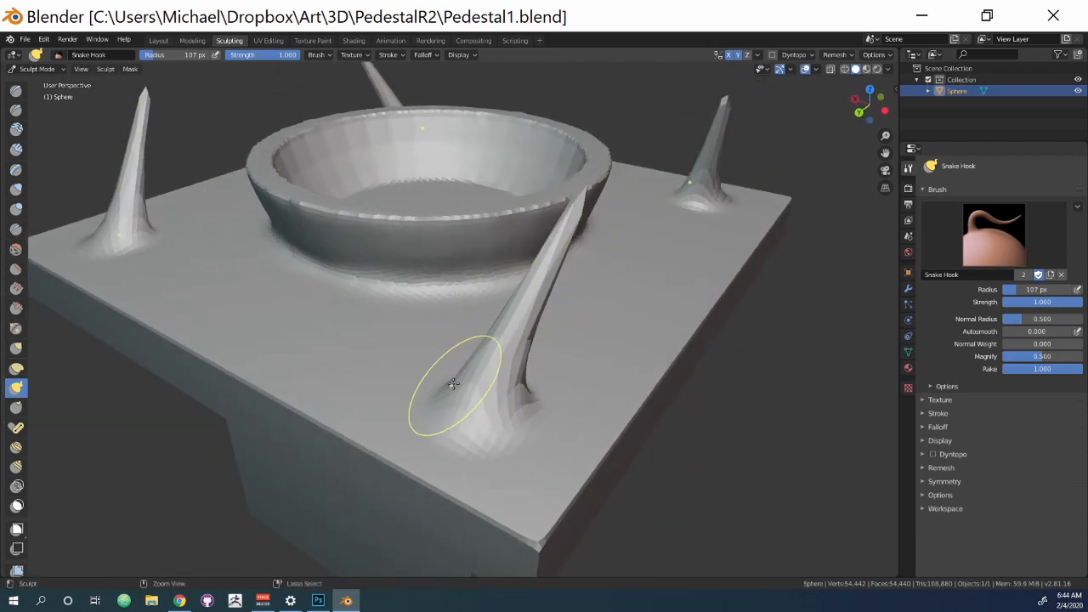
pyautogui.hotkey('ctrl', 'z')
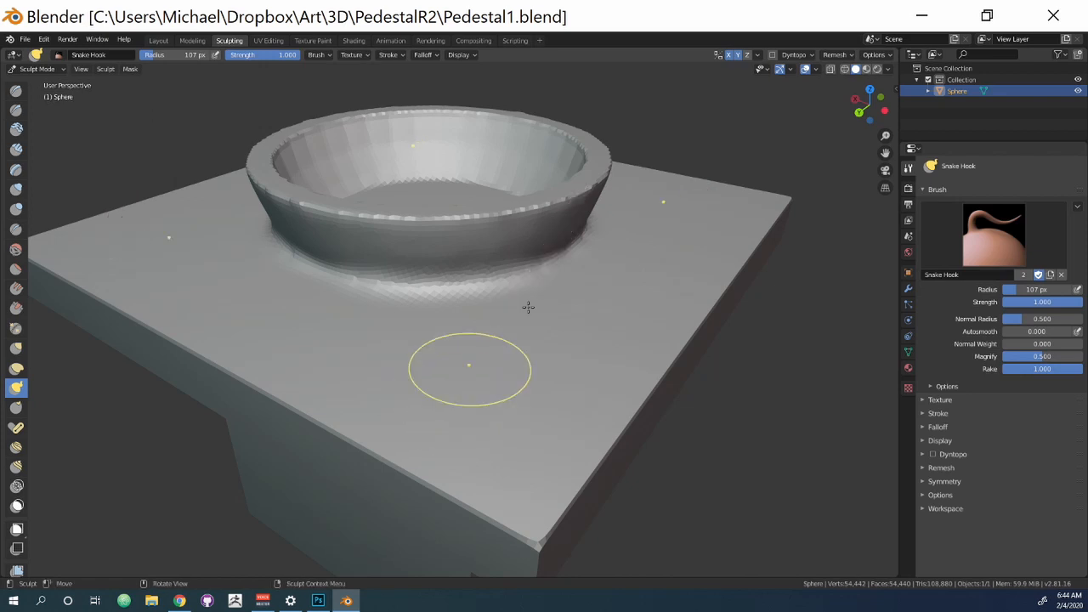
# Enable Dyntopo for sculpting and set the Snake Hook brush radius to 155 px
pyautogui.click(772, 54)
pyautogui.click(795, 54)
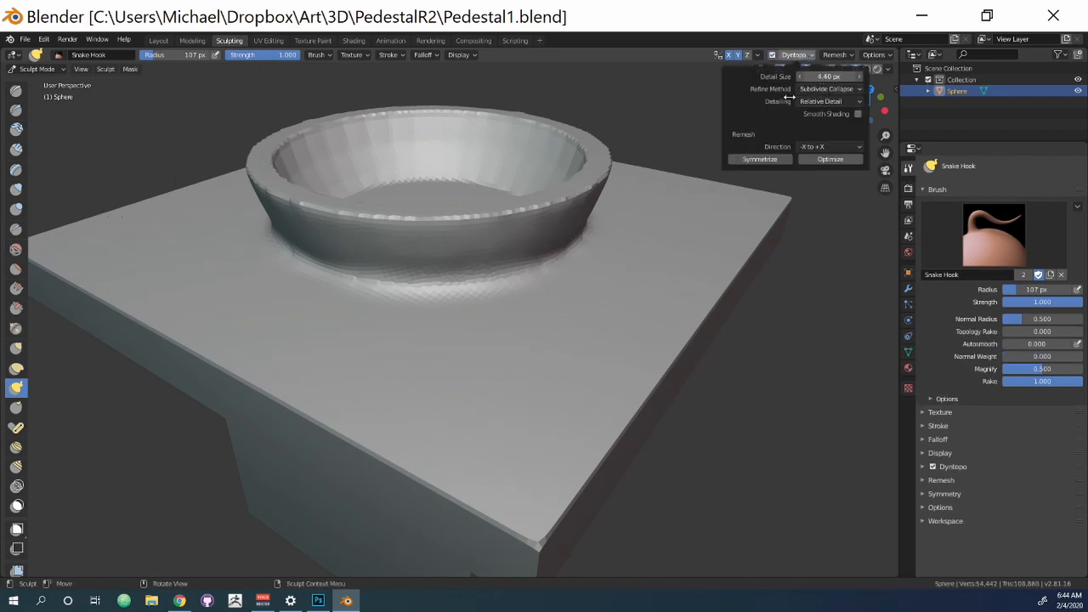
pyautogui.moveTo(515, 382); pyautogui.dragTo(615, 392, button='middle')
pyautogui.press('f')
pyautogui.click(656, 401)
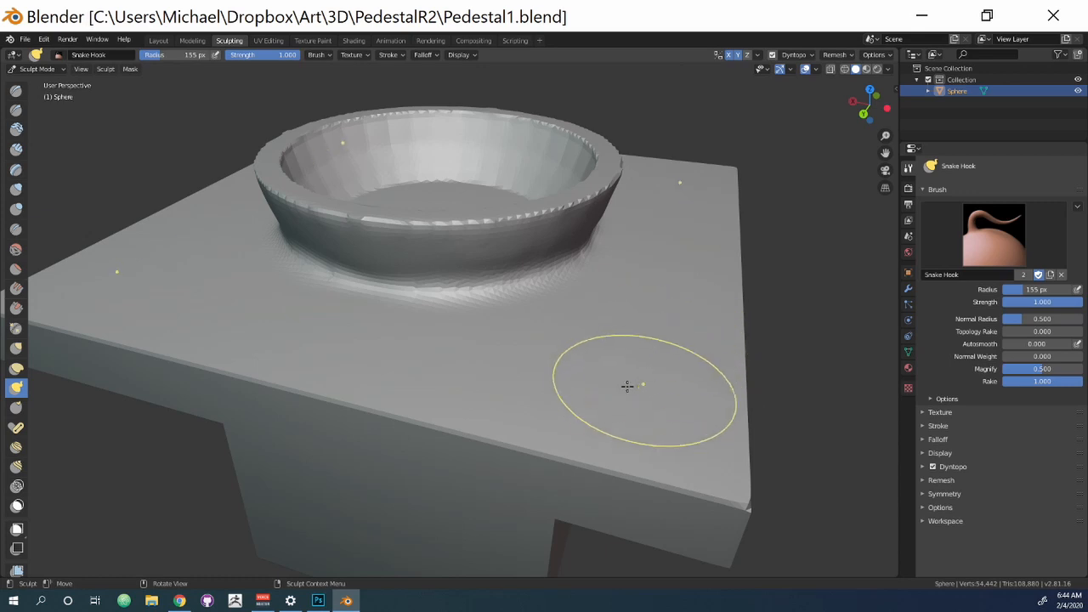
# Try pulling Snake Hook spikes from the tabletop with Dyntopo on, including small ones made close up near the bowl, and undo them
pyautogui.moveTo(614, 384)
pyautogui.mouseDown()
pyautogui.moveTo(612, 396)
pyautogui.moveTo(596, 350)
pyautogui.moveTo(654, 233)
pyautogui.mouseUp()
pyautogui.hotkey('ctrl', 'z')
pyautogui.press('z')
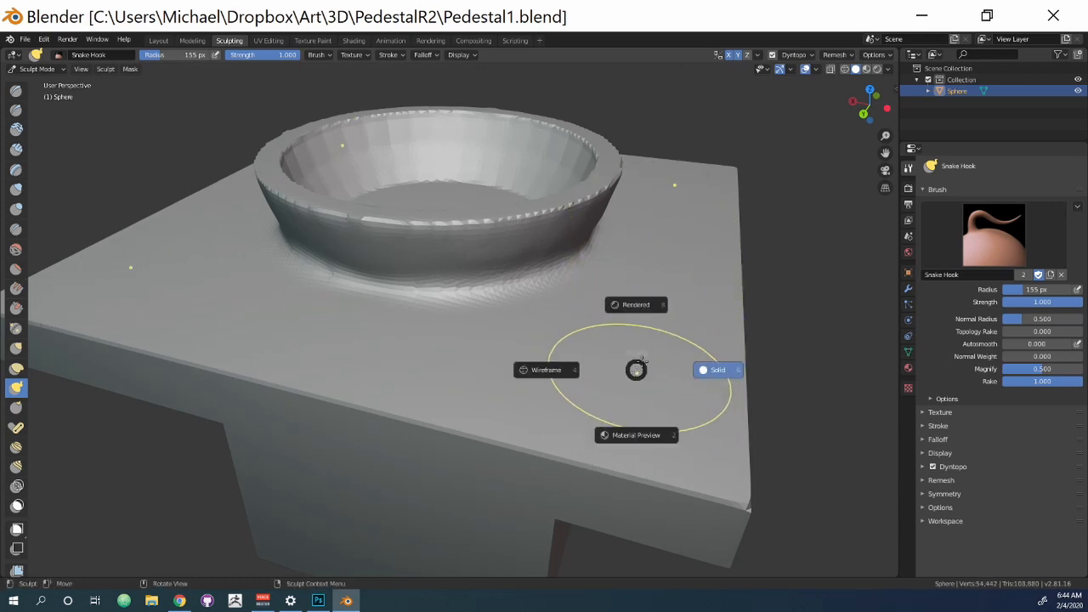
pyautogui.click(719, 369)
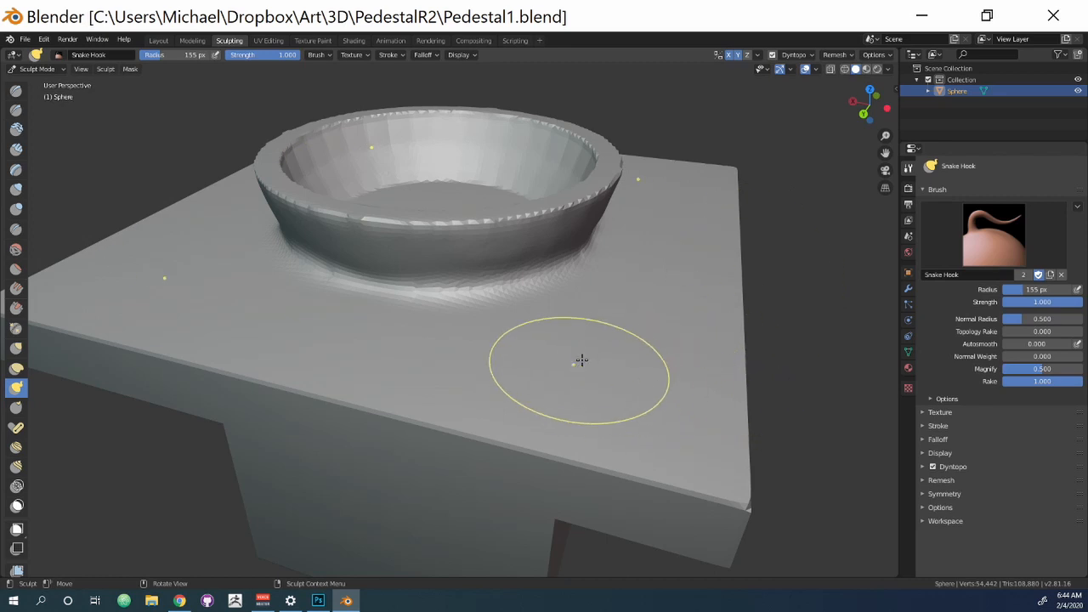
pyautogui.scroll(3, 646, 316)
pyautogui.scroll(2, 645, 316)
pyautogui.moveTo(644, 309)
pyautogui.mouseDown()
pyautogui.moveTo(669, 428)
pyautogui.moveTo(705, 304)
pyautogui.moveTo(764, 297)
pyautogui.mouseUp()
pyautogui.scroll(-6, 753, 357)
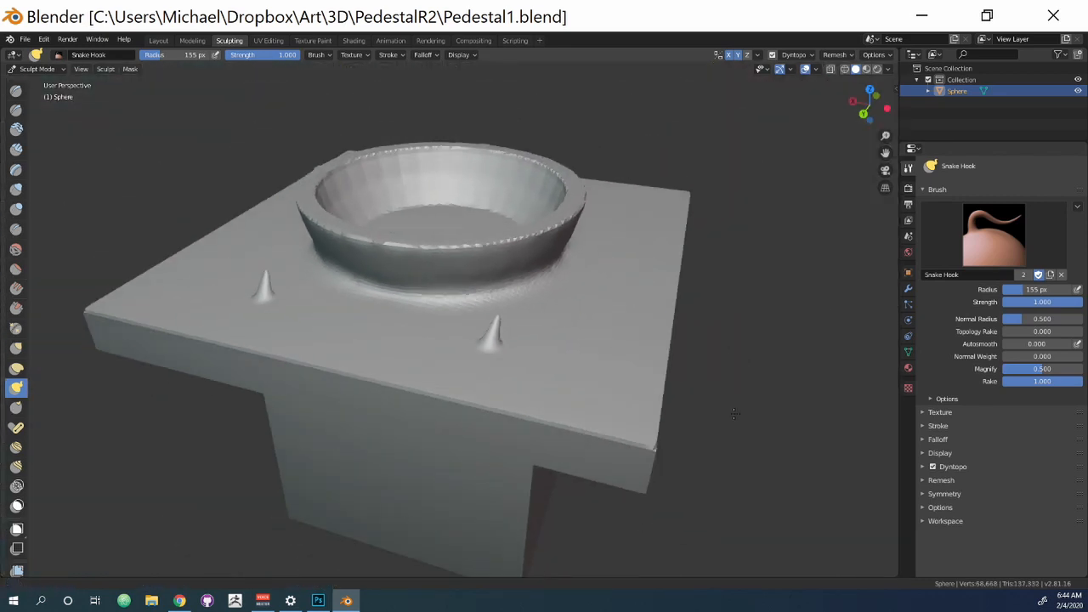
pyautogui.hotkey('ctrl', 'z')
# Try pulling broad humps up from the tabletop's corner areas and inspect their topology in wireframe, undoing them before returning to solid shading
pyautogui.moveTo(600, 391)
pyautogui.mouseDown()
pyautogui.moveTo(623, 273)
pyautogui.moveTo(625, 284)
pyautogui.mouseUp()
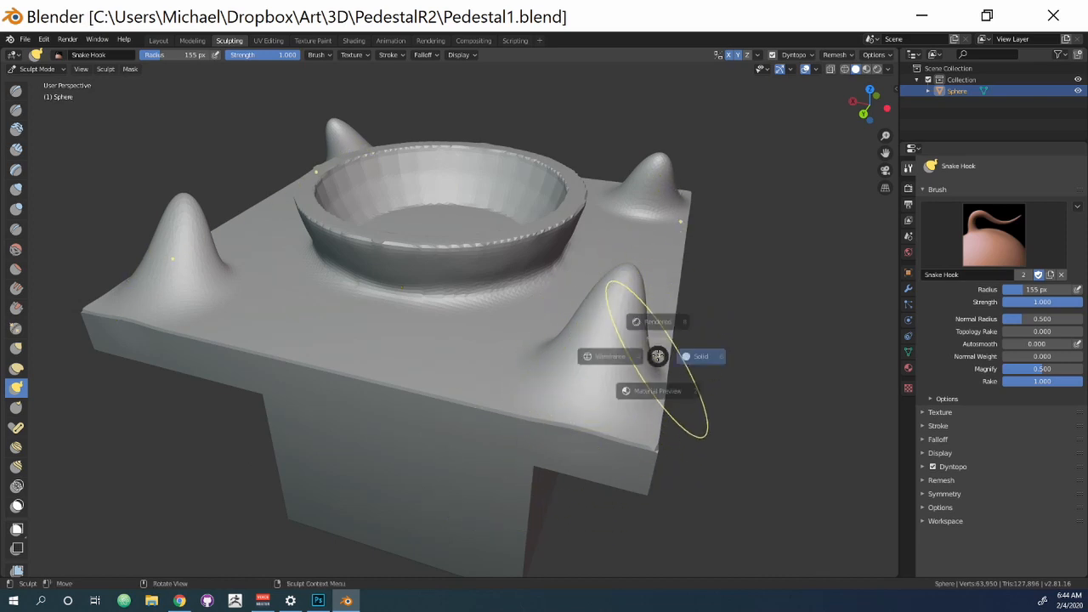
pyautogui.click(574, 360)
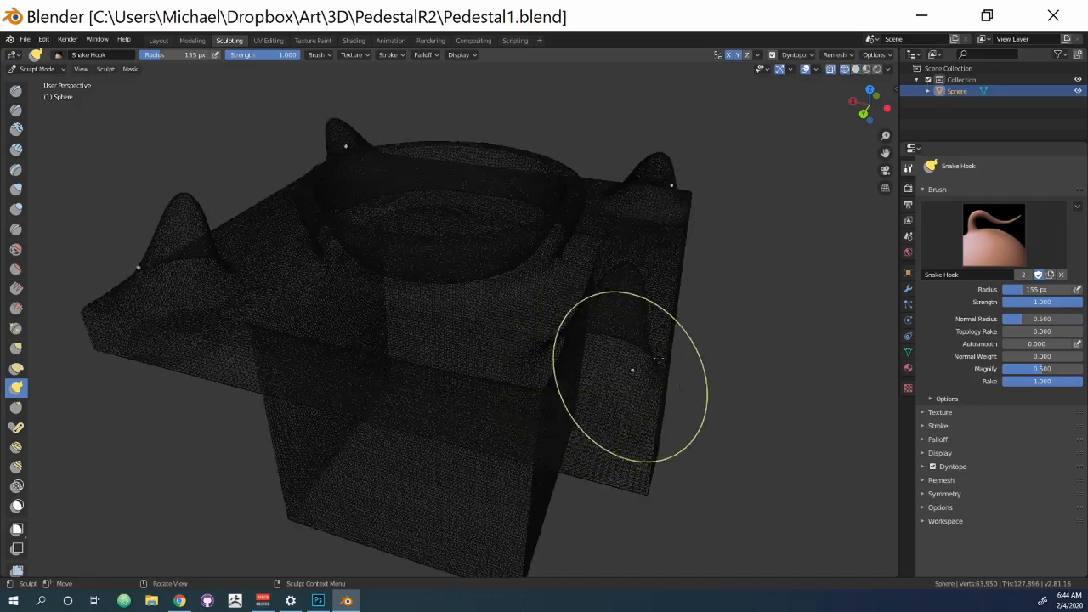
pyautogui.moveTo(669, 346)
pyautogui.keyDown('ctrl'); pyautogui.mouseDown(button='middle')
pyautogui.moveTo(792, 315)
pyautogui.moveTo(681, 332)
pyautogui.moveTo(587, 327)
pyautogui.moveTo(663, 298)
pyautogui.mouseUp(button='middle'); pyautogui.keyUp('ctrl')
pyautogui.moveTo(731, 267); pyautogui.dragTo(672, 276, button='middle')
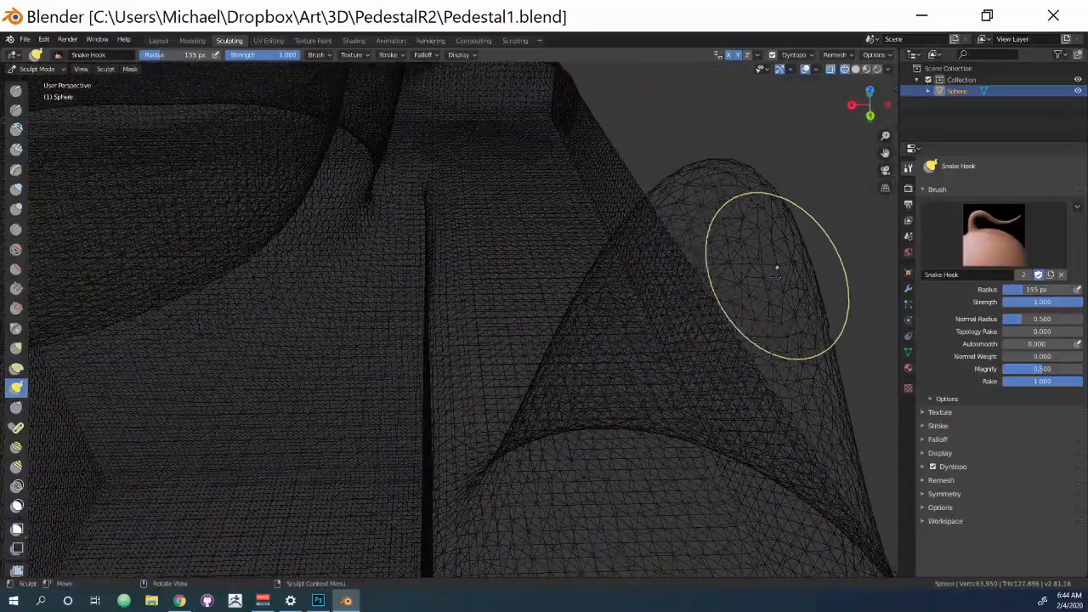
pyautogui.keyDown('ctrl'); pyautogui.moveTo(712, 352); pyautogui.dragTo(644, 411, button='middle'); pyautogui.keyUp('ctrl')
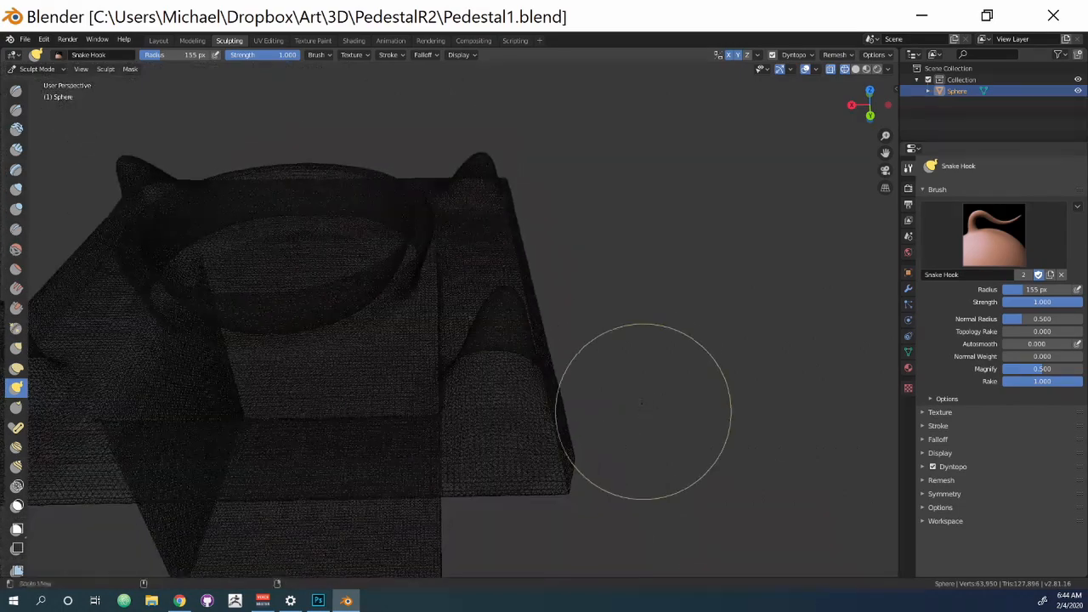
pyautogui.hotkey('ctrl', 'z')
pyautogui.moveTo(530, 359); pyautogui.dragTo(558, 360, button='middle')
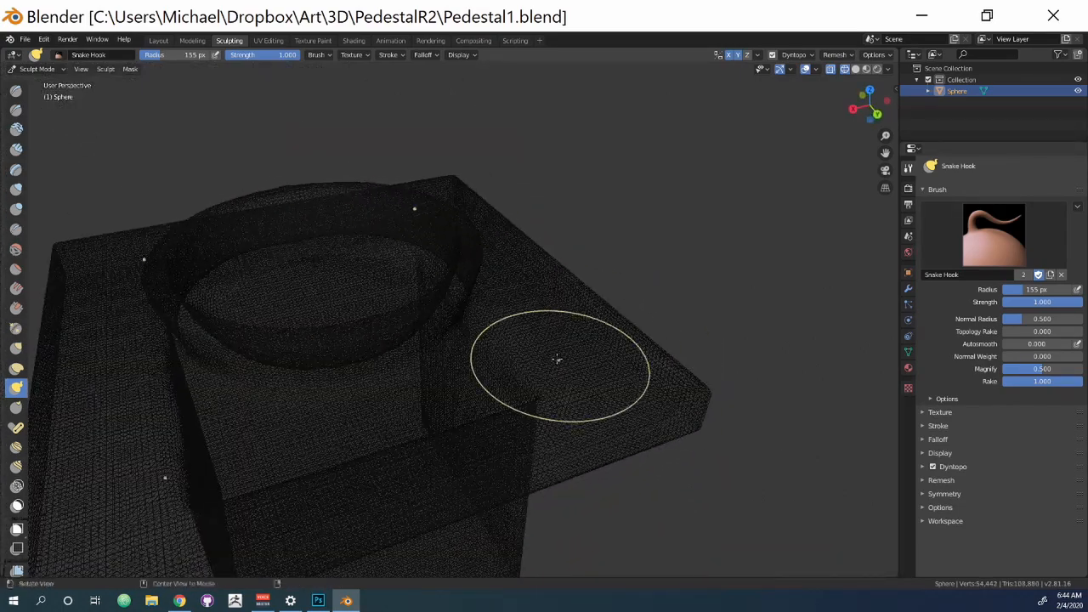
pyautogui.press('z')
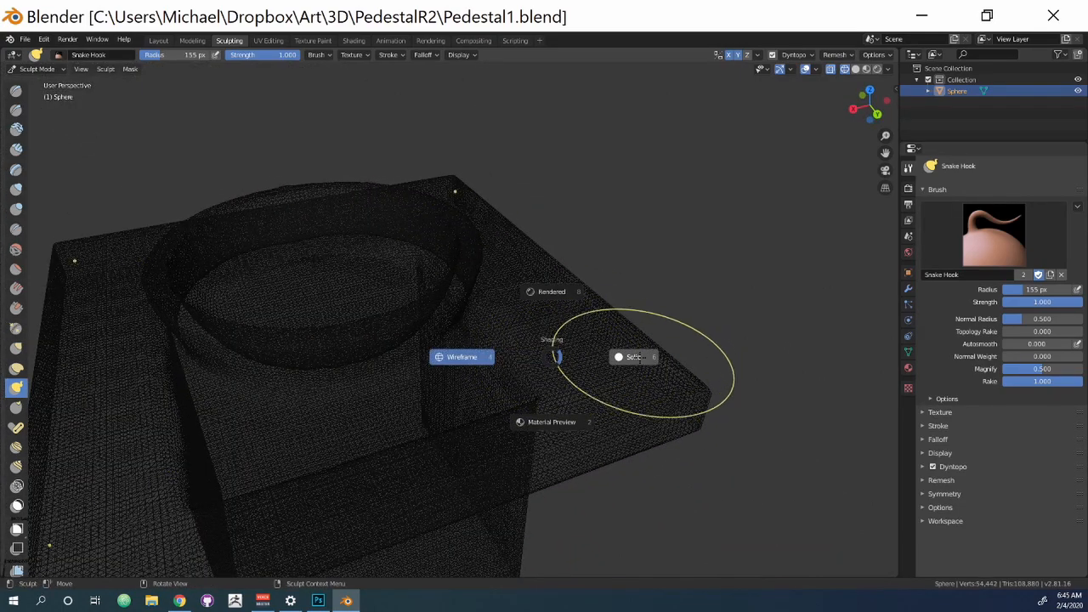
pyautogui.click(634, 357)
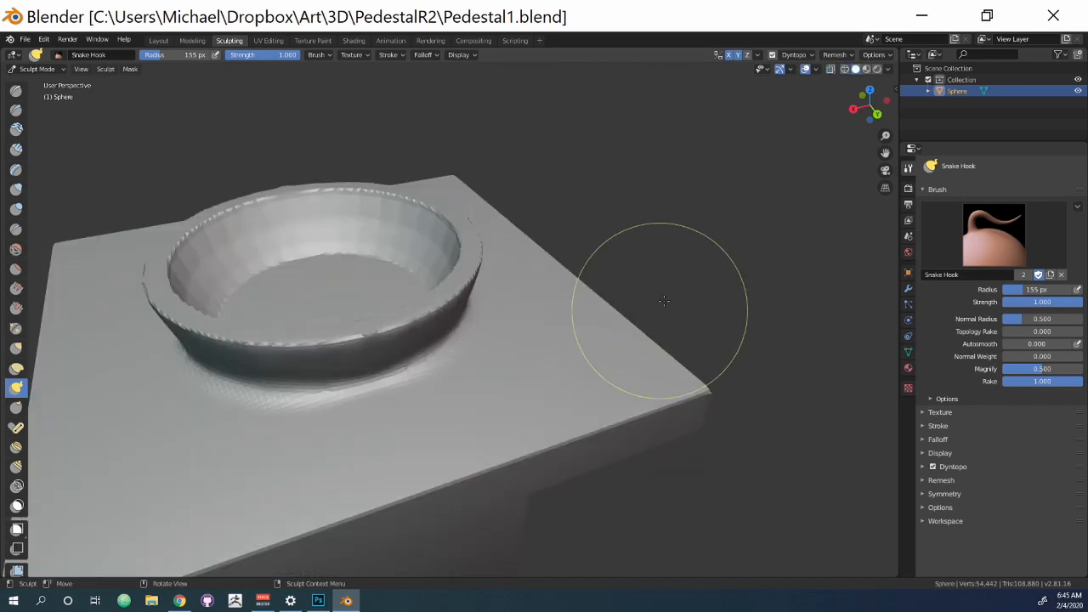
pyautogui.moveTo(658, 324)
pyautogui.mouseDown(button='middle')
pyautogui.moveTo(566, 333)
pyautogui.moveTo(649, 309)
pyautogui.mouseUp(button='middle')
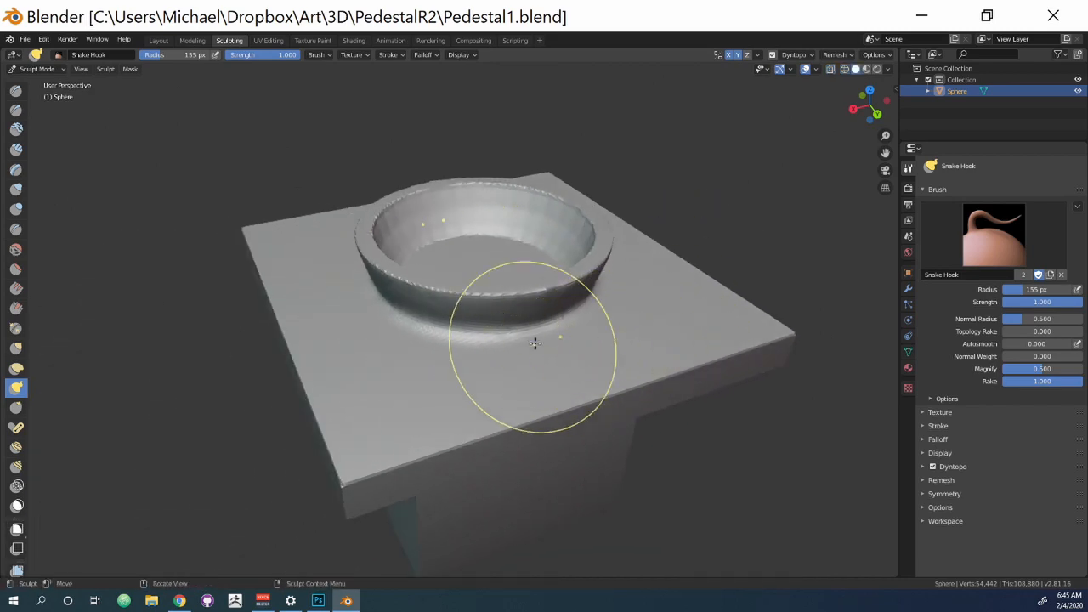
# Switch to the Fill brush and set its radius to 55 px, close to the tabletop's front corner
pyautogui.moveTo(603, 357)
pyautogui.mouseDown(button='middle')
pyautogui.moveTo(573, 348)
pyautogui.moveTo(627, 338)
pyautogui.moveTo(620, 317)
pyautogui.mouseUp(button='middle')
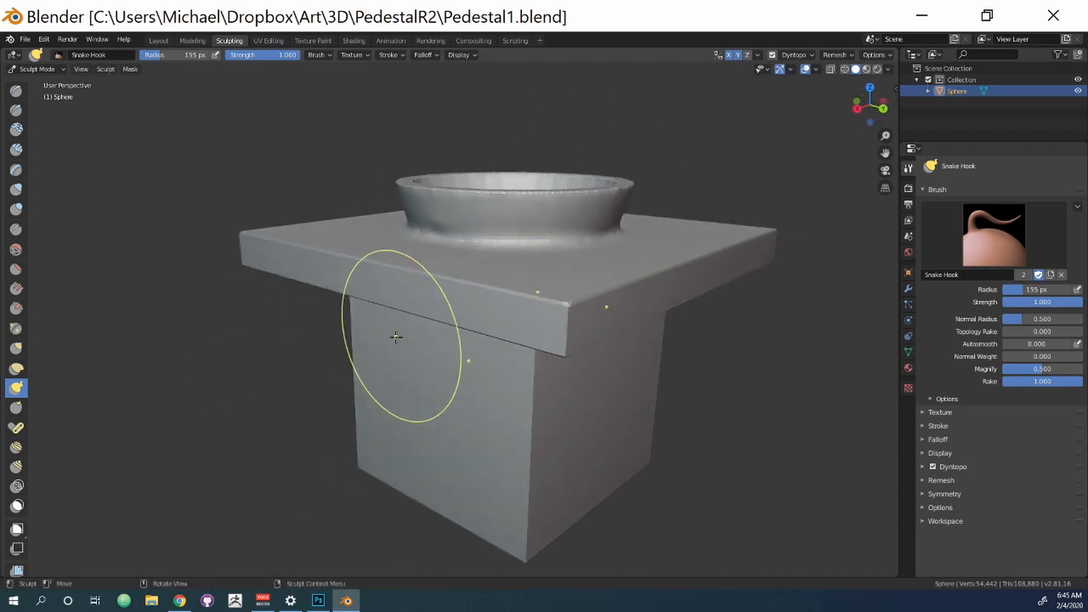
pyautogui.click(16, 289)
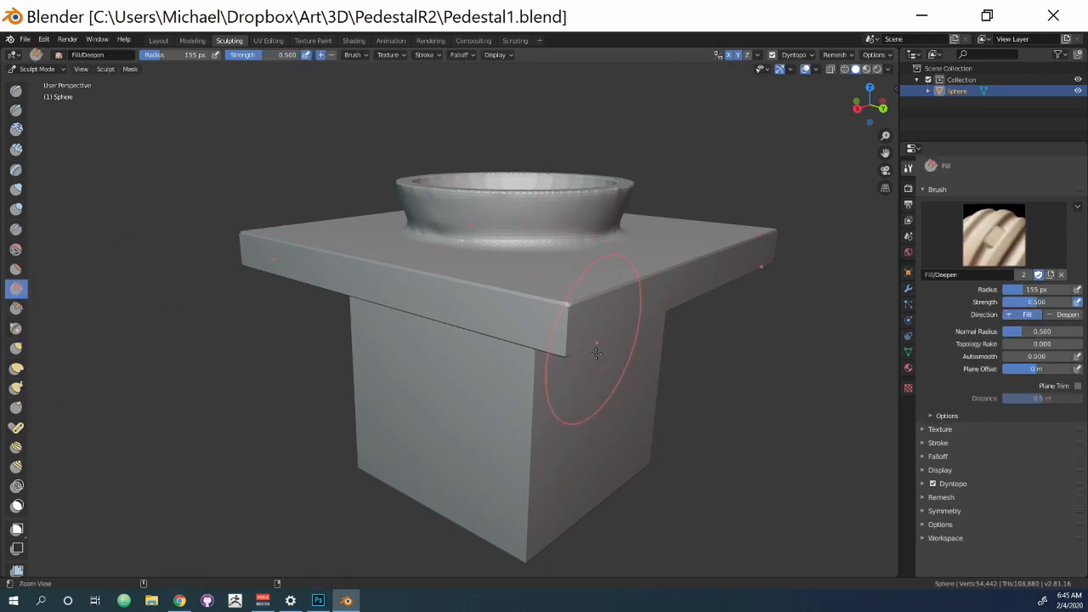
pyautogui.scroll(2, 612, 322)
pyautogui.moveTo(637, 357); pyautogui.dragTo(576, 330, button='middle')
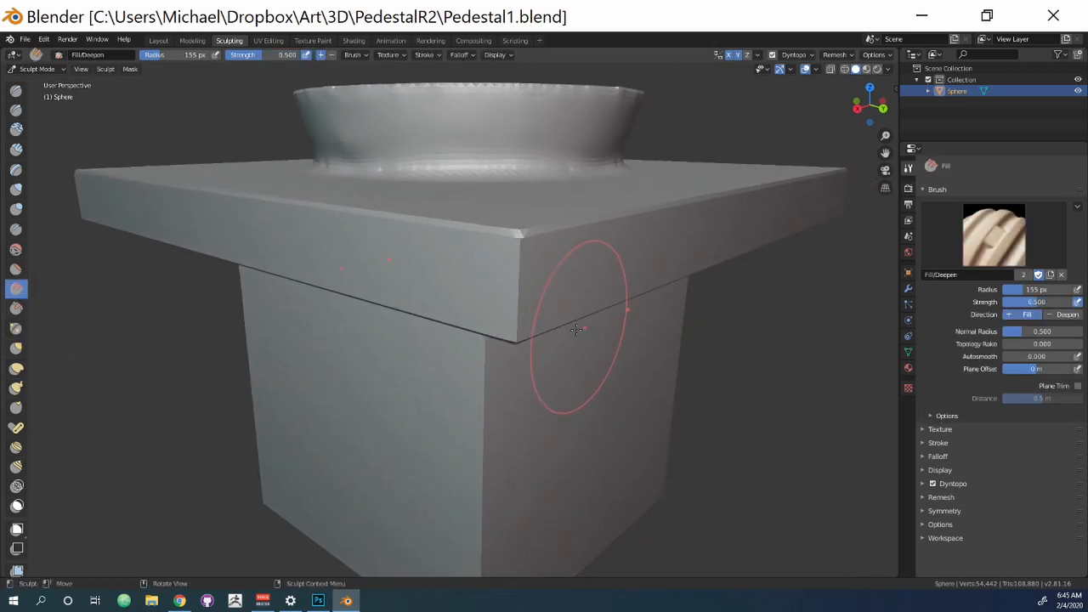
pyautogui.press('f')
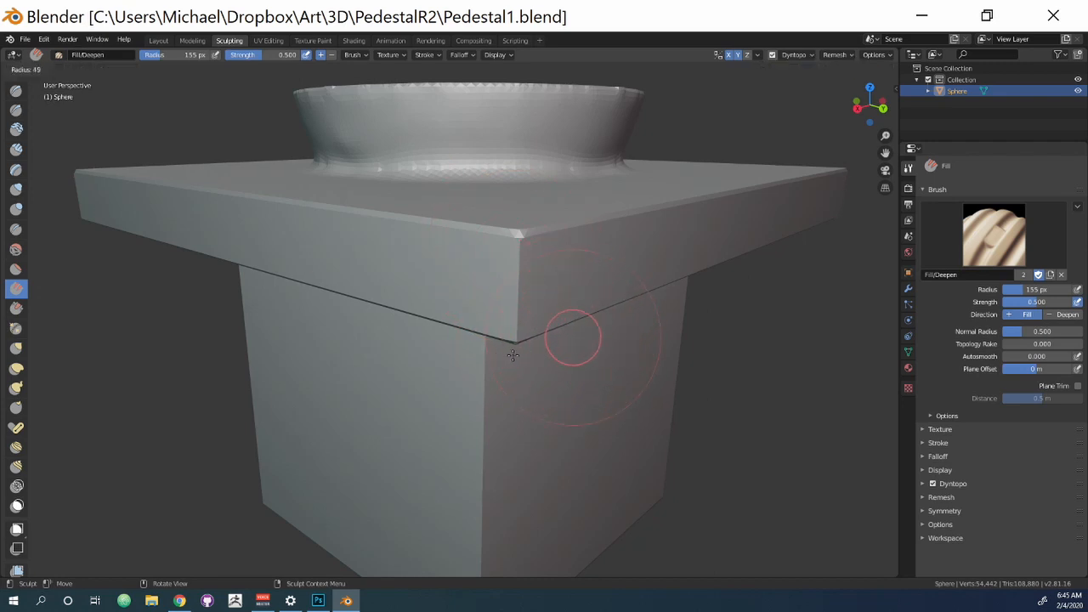
pyautogui.click(516, 360)
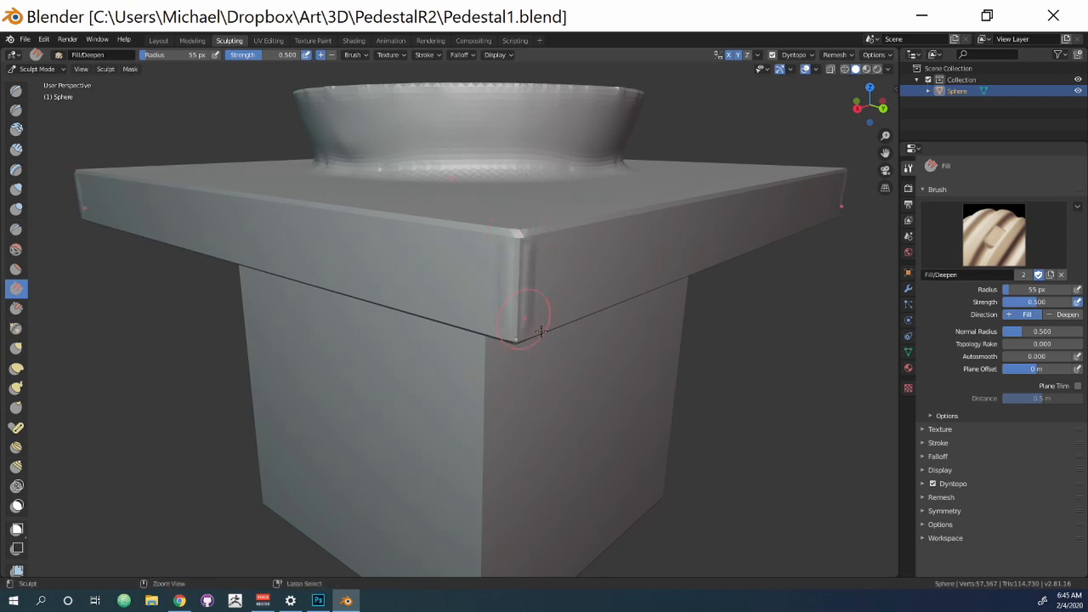
# Try Fill strokes along the tabletop's vertical corner edges and undo them
pyautogui.hotkey('ctrl', 'z')
pyautogui.moveTo(573, 415)
pyautogui.keyDown('alt'); pyautogui.mouseDown()
pyautogui.moveTo(552, 420)
pyautogui.moveTo(560, 378)
pyautogui.mouseUp(); pyautogui.keyUp('alt')
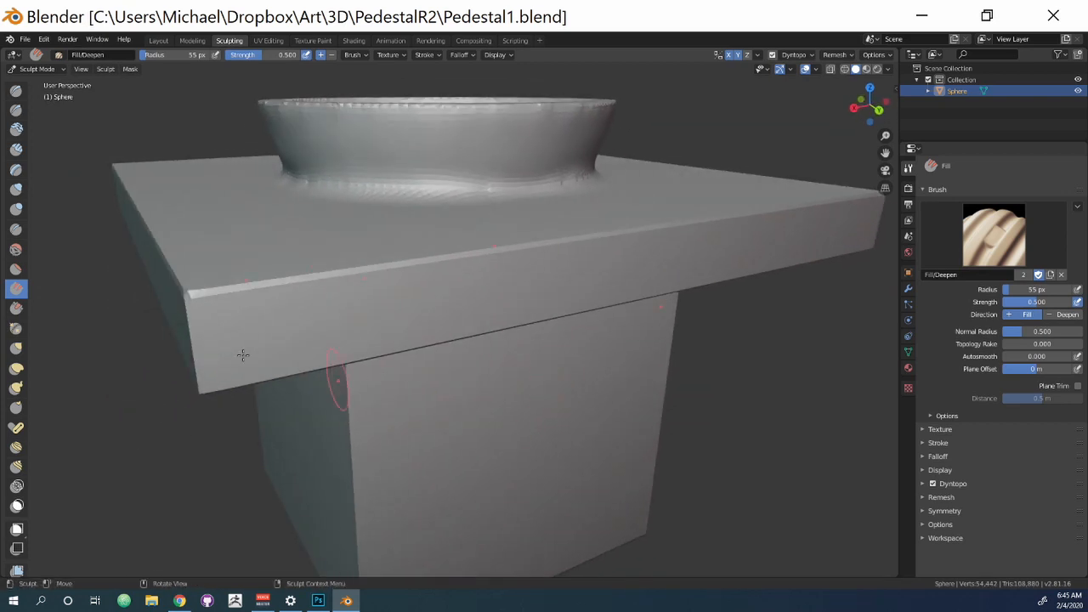
pyautogui.moveTo(243, 355); pyautogui.dragTo(189, 337)
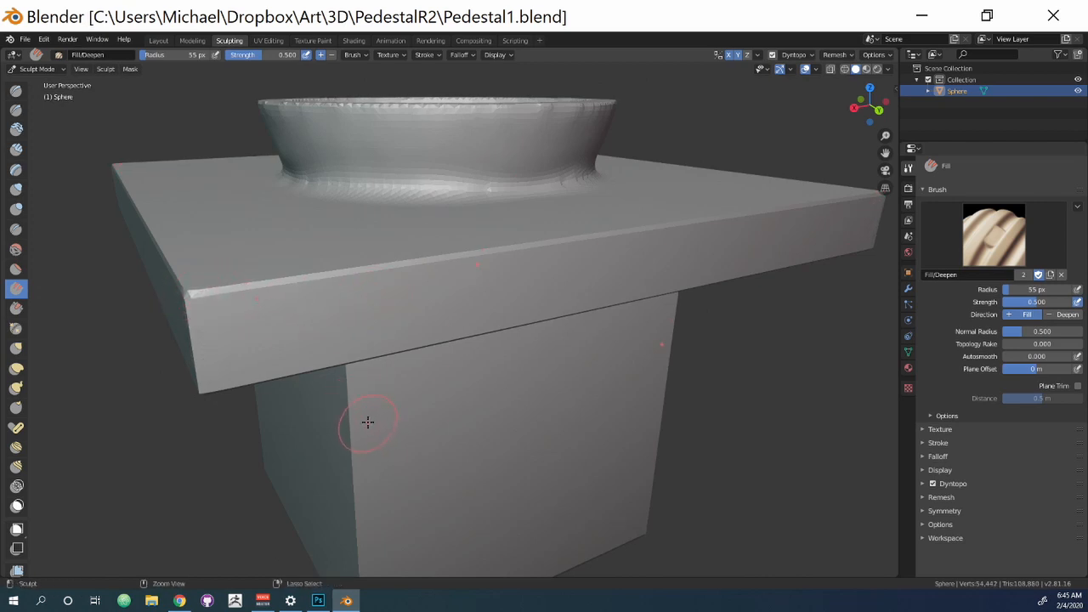
# Switch to the Scrape brush and test a stroke down the tabletop's vertical corner edge, then undo it
pyautogui.click(17, 309)
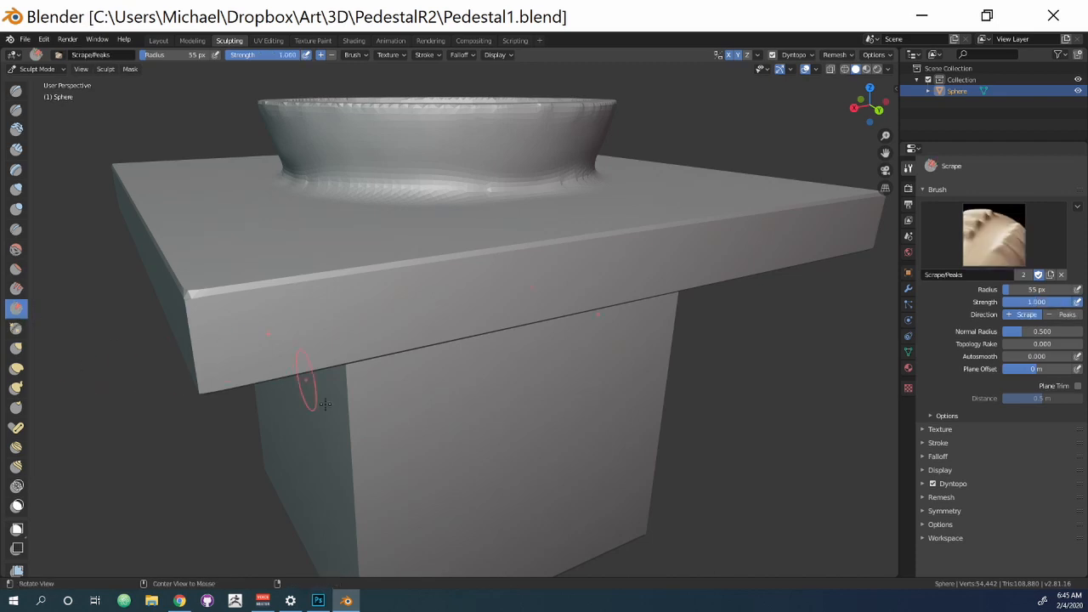
pyautogui.moveTo(302, 442)
pyautogui.mouseDown(button='middle')
pyautogui.moveTo(371, 469)
pyautogui.moveTo(560, 231)
pyautogui.mouseUp(button='middle')
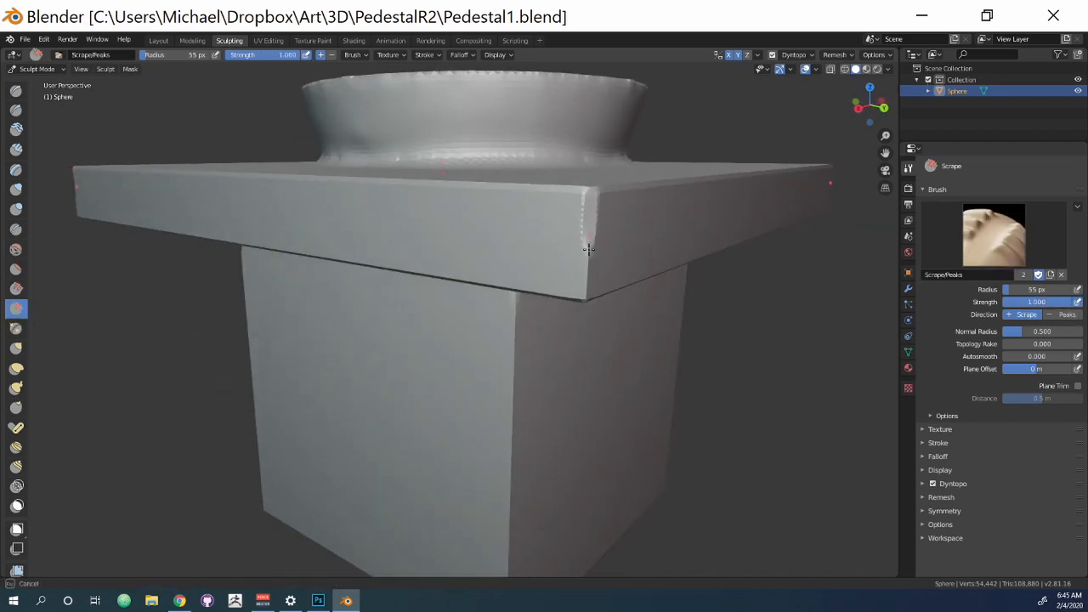
pyautogui.moveTo(582, 303)
pyautogui.mouseDown(button='middle')
pyautogui.moveTo(614, 408)
pyautogui.moveTo(583, 413)
pyautogui.moveTo(600, 423)
pyautogui.mouseUp(button='middle')
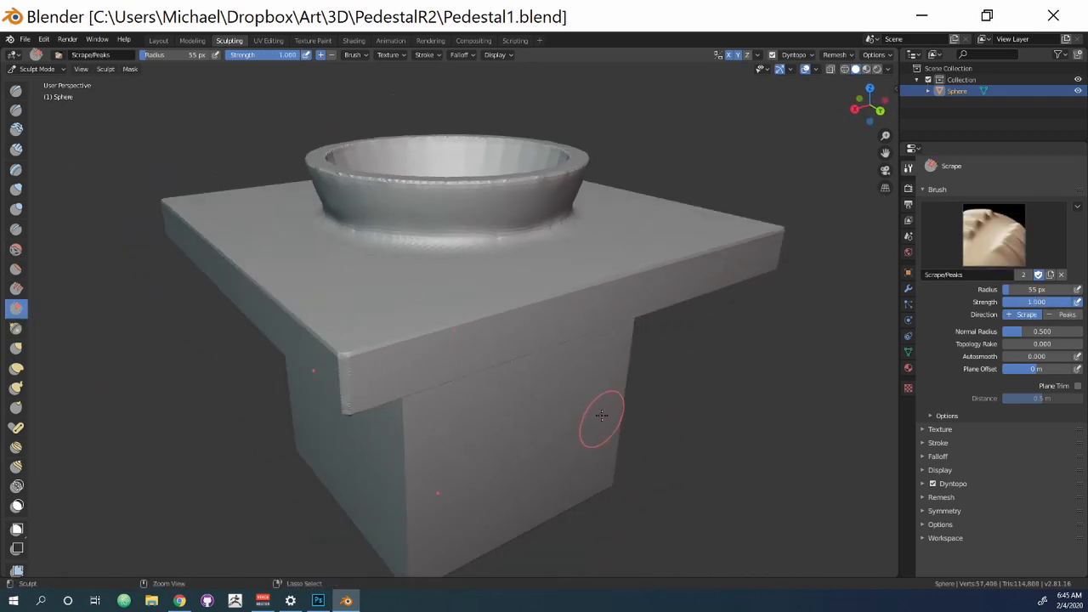
pyautogui.moveTo(522, 409)
pyautogui.mouseDown(button='middle')
pyautogui.moveTo(439, 420)
pyautogui.moveTo(498, 305)
pyautogui.mouseUp(button='middle')
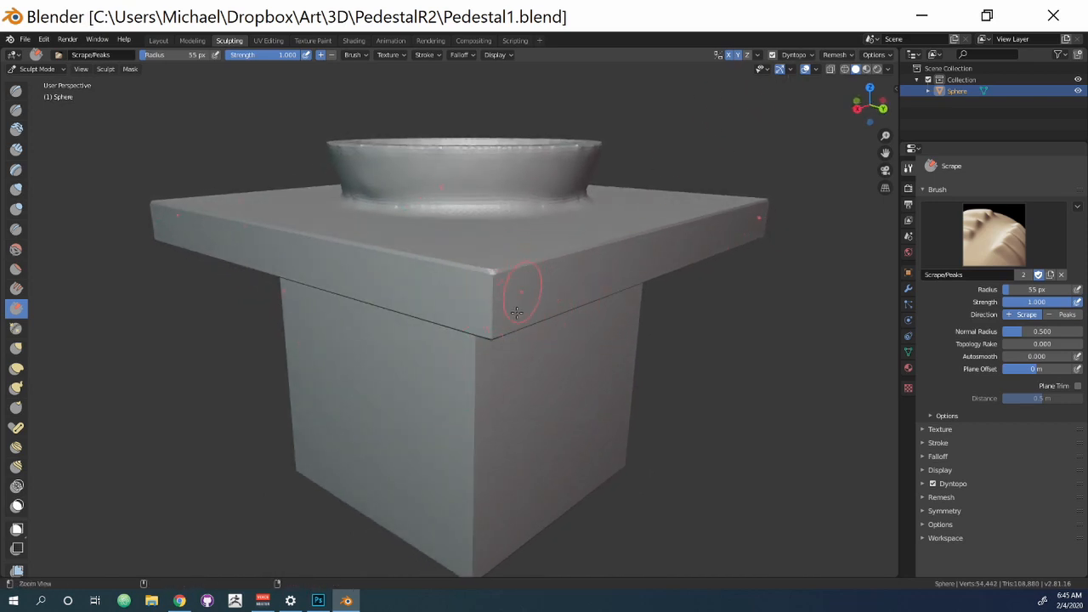
# Try scraping the tabletop's vertical corner edge from close up and undo it
pyautogui.moveTo(516, 344)
pyautogui.keyDown('ctrl'); pyautogui.mouseDown(button='middle')
pyautogui.moveTo(534, 298)
pyautogui.moveTo(576, 261)
pyautogui.mouseUp(button='middle'); pyautogui.keyUp('ctrl')
pyautogui.moveTo(680, 79); pyautogui.dragTo(673, 190)
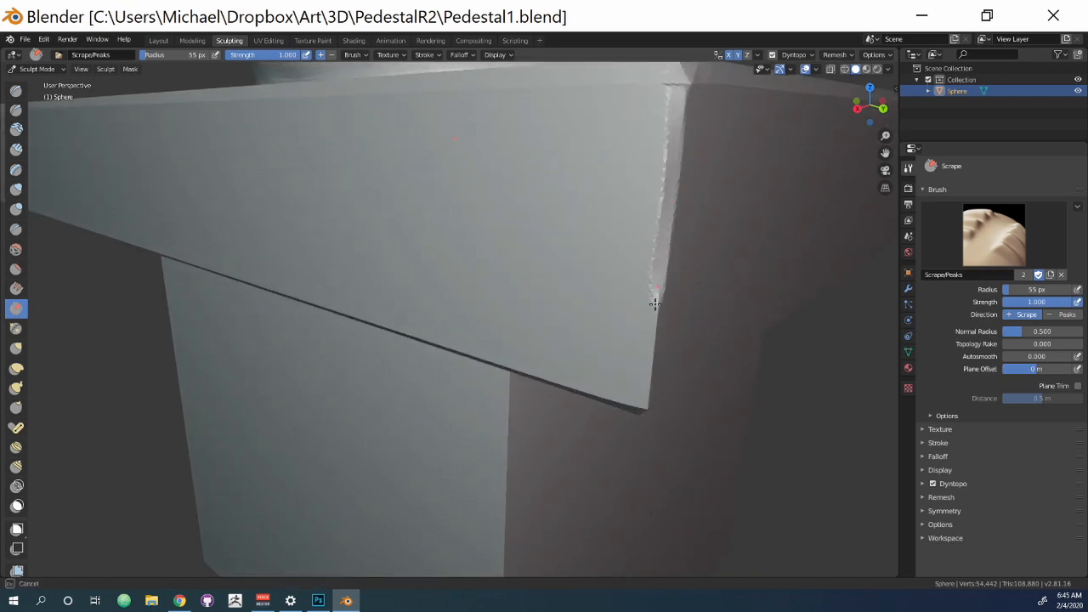
pyautogui.moveTo(643, 398); pyautogui.dragTo(644, 406)
pyautogui.hotkey('ctrl', 'z')
# Scrape the tabletop's mirrored vertical corner edges into worn bevels with the 55 px Scrape brush
pyautogui.moveTo(737, 234)
pyautogui.keyDown('ctrl'); pyautogui.mouseDown(button='middle')
pyautogui.moveTo(706, 294)
pyautogui.moveTo(707, 284)
pyautogui.moveTo(517, 396)
pyautogui.moveTo(539, 455)
pyautogui.moveTo(517, 389)
pyautogui.moveTo(544, 329)
pyautogui.moveTo(523, 301)
pyautogui.mouseUp(button='middle'); pyautogui.keyUp('ctrl')
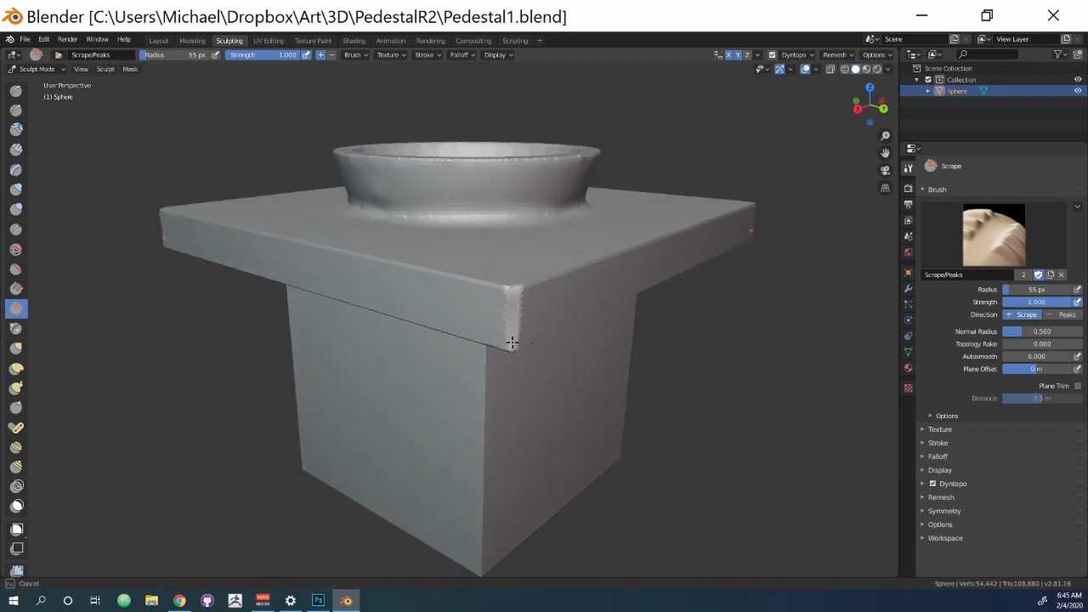
pyautogui.moveTo(512, 343); pyautogui.dragTo(515, 343)
pyautogui.moveTo(590, 363); pyautogui.dragTo(557, 382, button='middle')
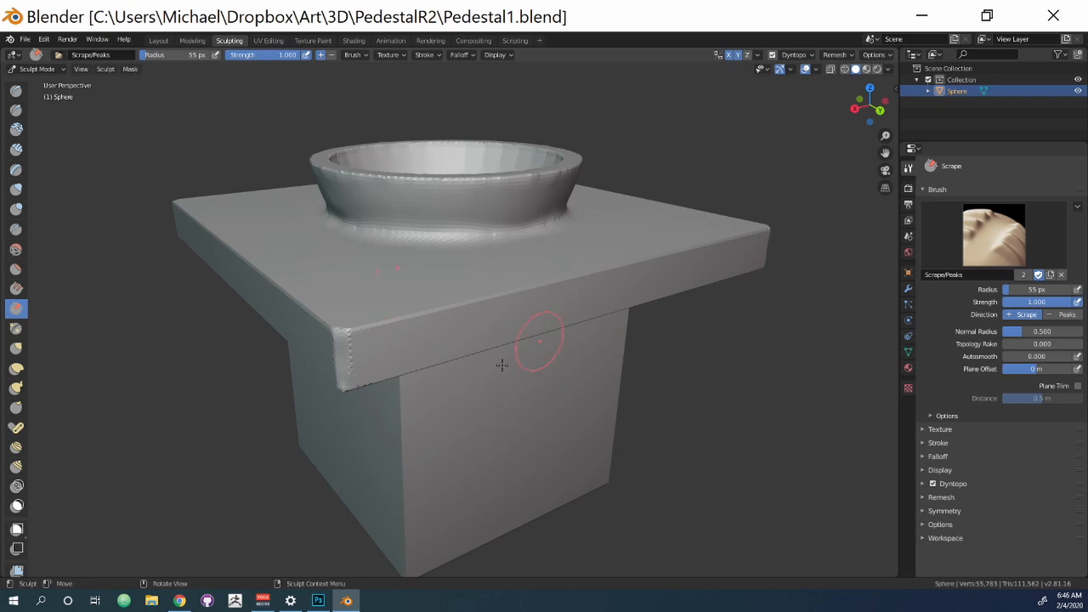
pyautogui.moveTo(498, 406); pyautogui.dragTo(493, 264, button='middle')
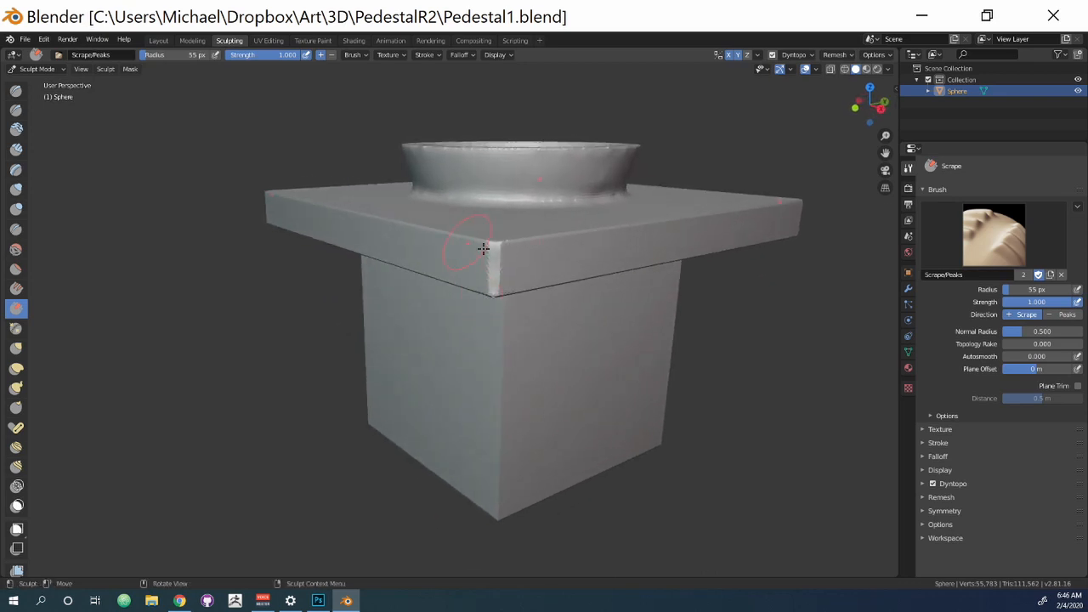
pyautogui.moveTo(504, 304); pyautogui.dragTo(556, 348, button='middle')
pyautogui.scroll(6, 556, 348)
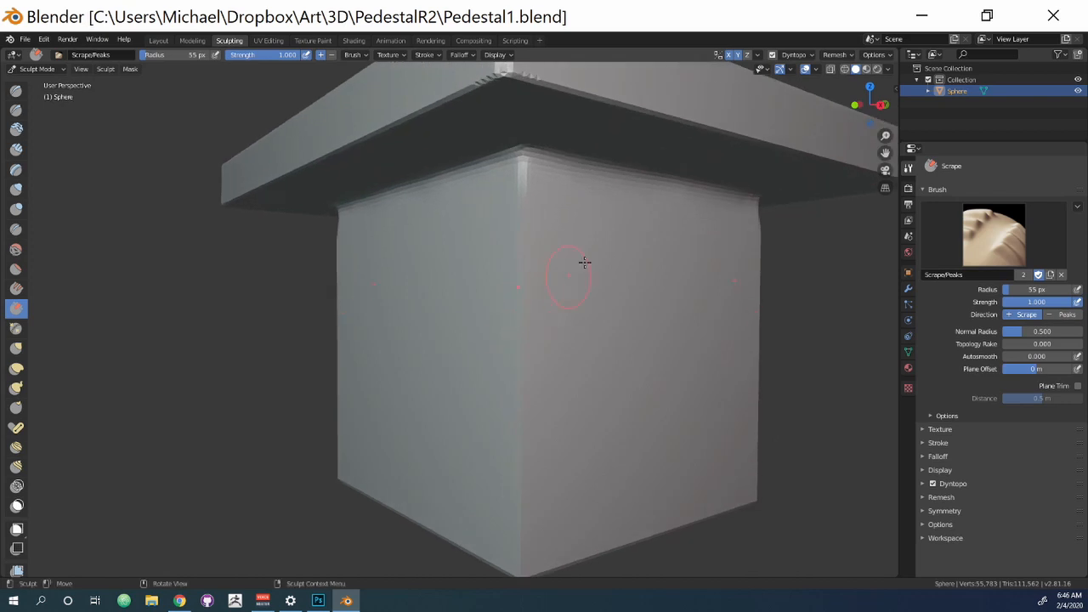
pyautogui.moveTo(527, 398); pyautogui.dragTo(564, 413, button='middle')
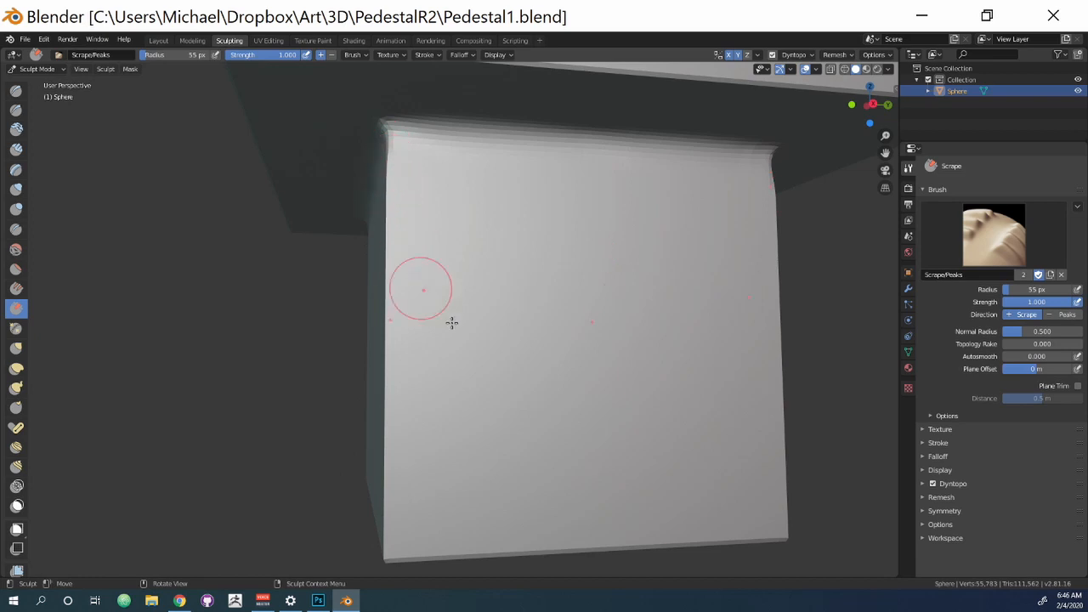
pyautogui.moveTo(495, 331)
pyautogui.mouseDown(button='middle')
pyautogui.moveTo(464, 394)
pyautogui.moveTo(544, 389)
pyautogui.moveTo(487, 376)
pyautogui.moveTo(556, 394)
pyautogui.moveTo(578, 358)
pyautogui.mouseUp(button='middle')
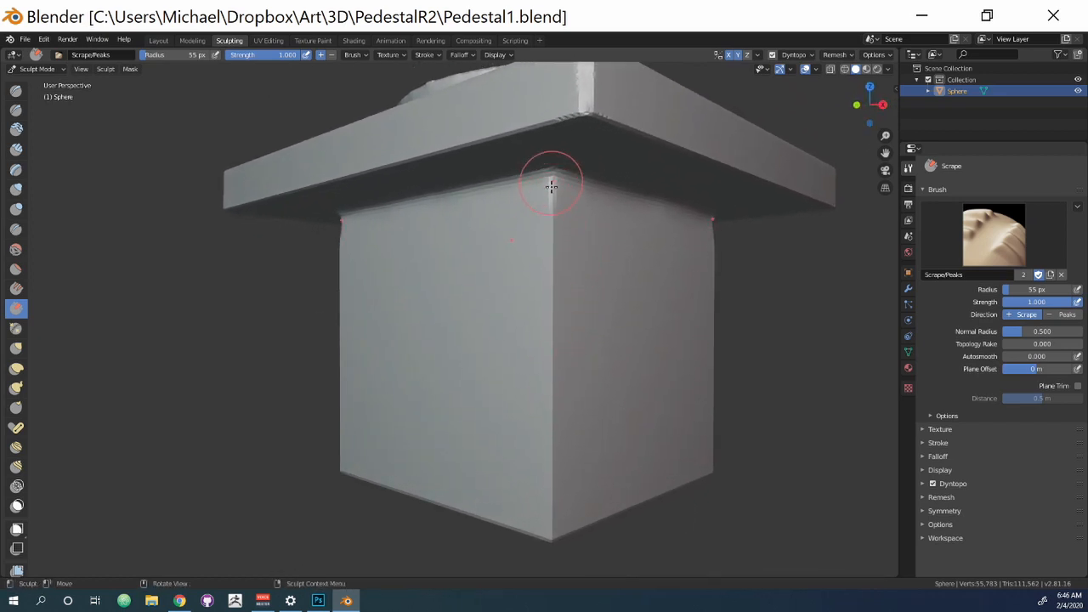
pyautogui.moveTo(560, 254); pyautogui.dragTo(592, 205, button='middle')
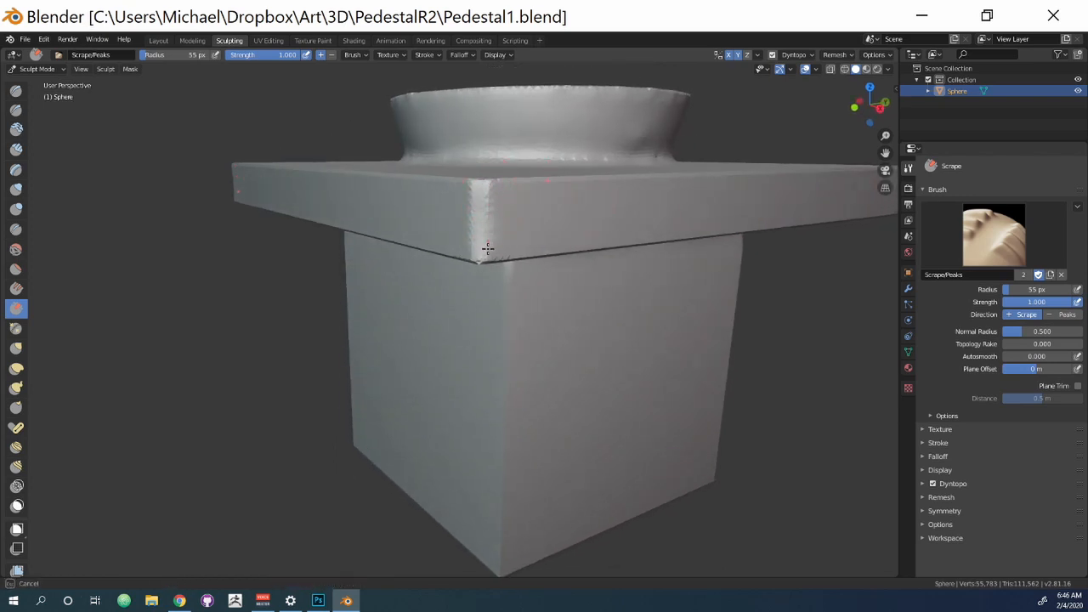
pyautogui.moveTo(555, 255)
pyautogui.mouseDown(button='middle')
pyautogui.moveTo(564, 389)
pyautogui.moveTo(541, 383)
pyautogui.moveTo(558, 397)
pyautogui.moveTo(566, 361)
pyautogui.mouseUp(button='middle')
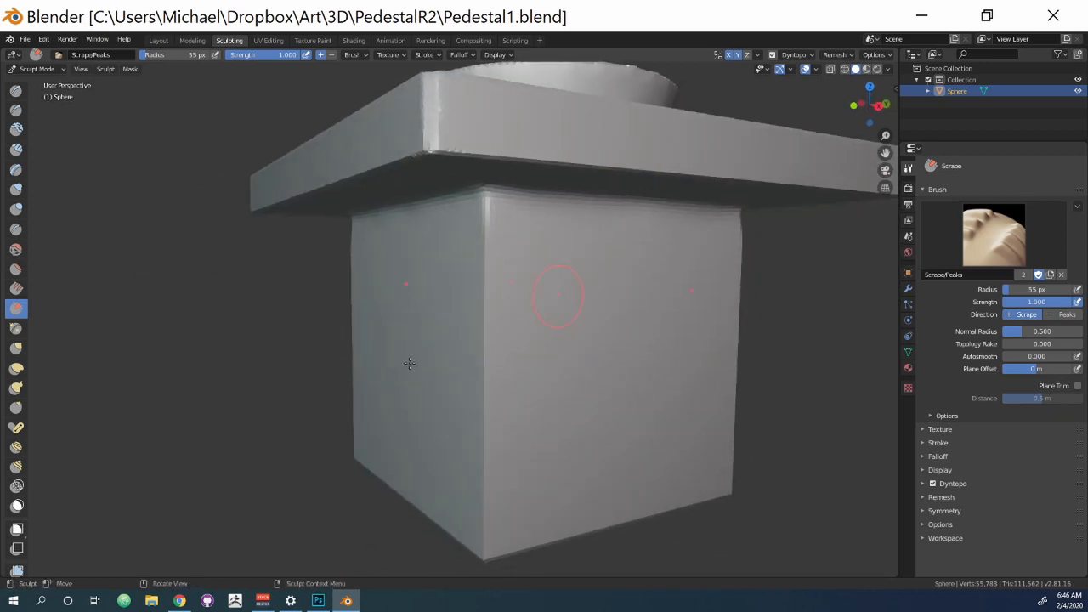
# Scrape down the full height of the pedestal column's mirrored vertical corner edges
pyautogui.keyDown('alt'); pyautogui.moveTo(563, 370); pyautogui.dragTo(552, 460); pyautogui.keyUp('alt')
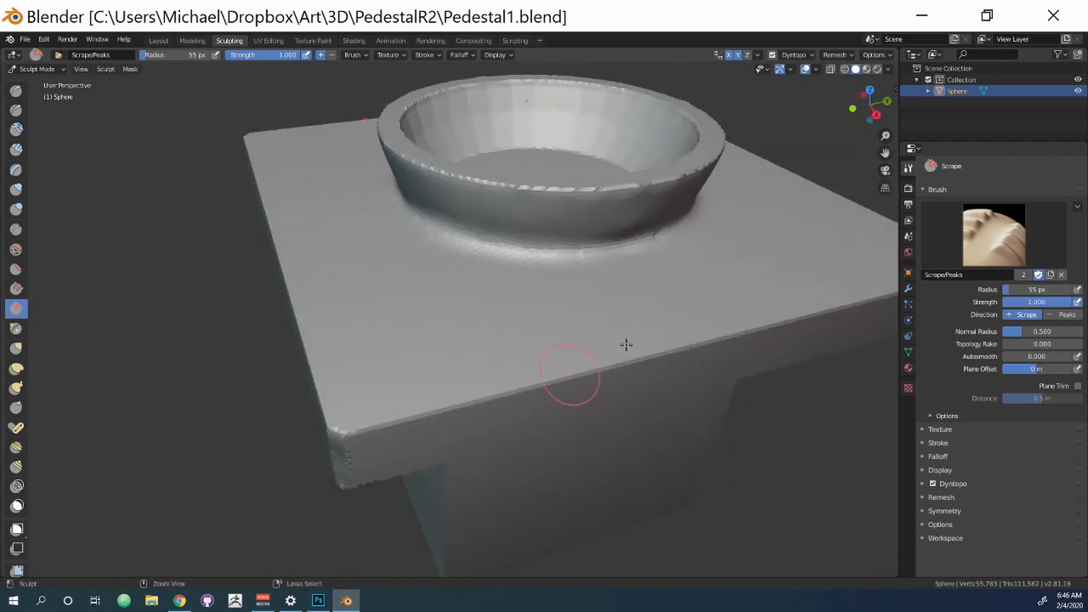
pyautogui.keyDown('ctrl'); pyautogui.keyDown('alt'); pyautogui.moveTo(624, 345); pyautogui.dragTo(576, 442); pyautogui.keyUp('alt'); pyautogui.keyUp('ctrl')
pyautogui.keyDown('ctrl'); pyautogui.keyDown('alt'); pyautogui.moveTo(595, 374); pyautogui.dragTo(646, 347); pyautogui.keyUp('alt'); pyautogui.keyUp('ctrl')
pyautogui.keyDown('ctrl'); pyautogui.keyDown('alt'); pyautogui.moveTo(643, 486); pyautogui.dragTo(641, 375); pyautogui.keyUp('alt'); pyautogui.keyUp('ctrl')
pyautogui.keyDown('alt'); pyautogui.moveTo(635, 437); pyautogui.dragTo(570, 390); pyautogui.keyUp('alt')
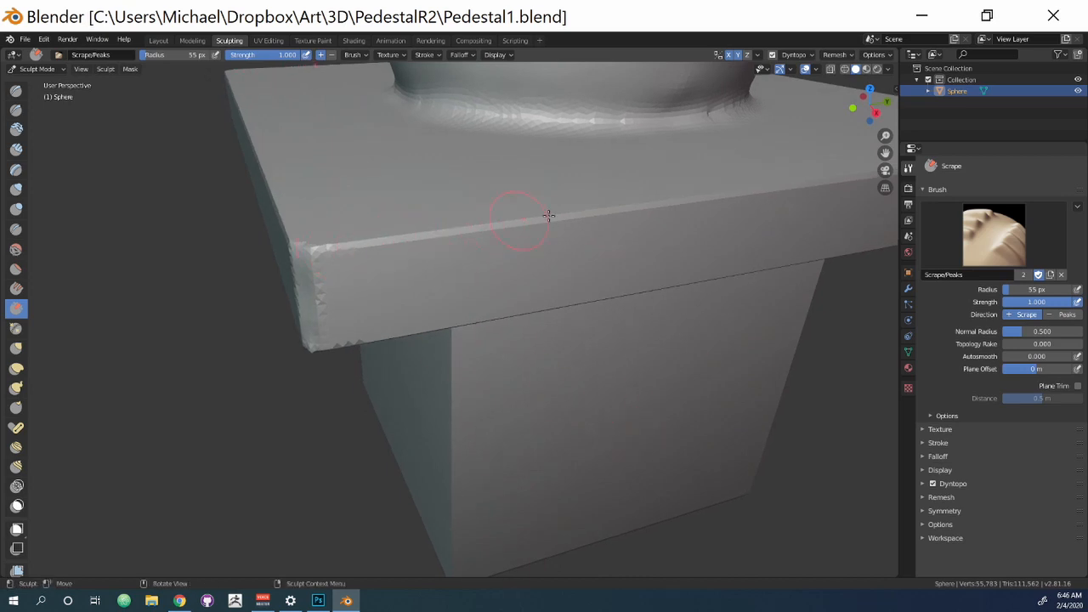
pyautogui.keyDown('alt'); pyautogui.moveTo(698, 200); pyautogui.dragTo(604, 347); pyautogui.keyUp('alt')
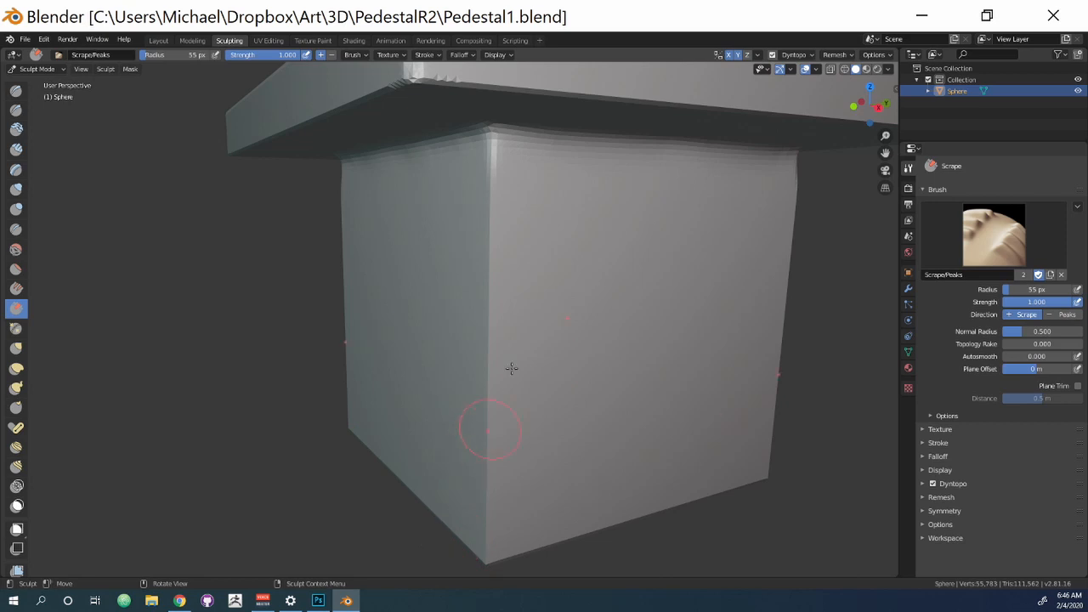
pyautogui.moveTo(558, 289)
pyautogui.keyDown('alt'); pyautogui.mouseDown()
pyautogui.moveTo(608, 332)
pyautogui.moveTo(575, 178)
pyautogui.moveTo(569, 349)
pyautogui.mouseUp(); pyautogui.keyUp('alt')
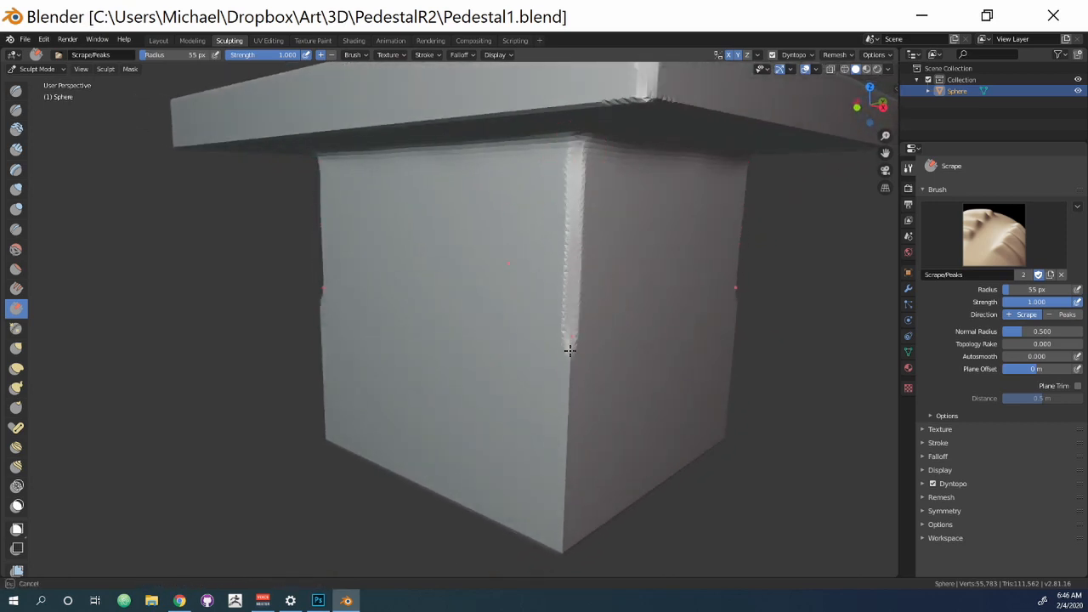
pyautogui.moveTo(559, 546); pyautogui.dragTo(559, 551)
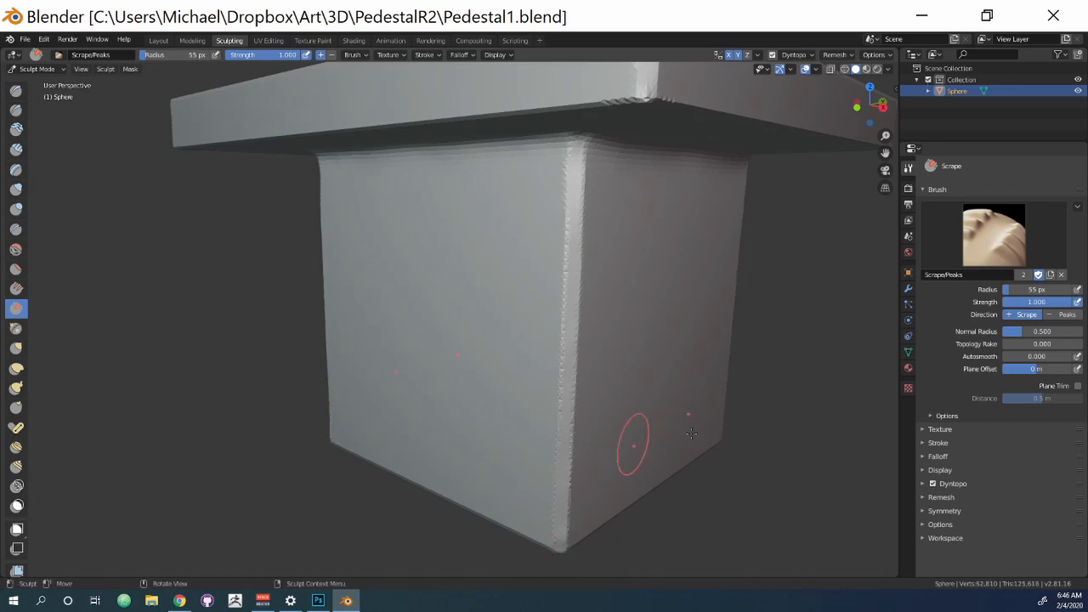
# Scrape the tabletop's upper edges on adjacent sides into bevels, undoing a stray stroke along the way
pyautogui.moveTo(687, 481)
pyautogui.keyDown('alt'); pyautogui.mouseDown()
pyautogui.moveTo(648, 493)
pyautogui.moveTo(352, 493)
pyautogui.moveTo(383, 513)
pyautogui.moveTo(578, 359)
pyautogui.moveTo(656, 362)
pyautogui.mouseUp(); pyautogui.keyUp('alt')
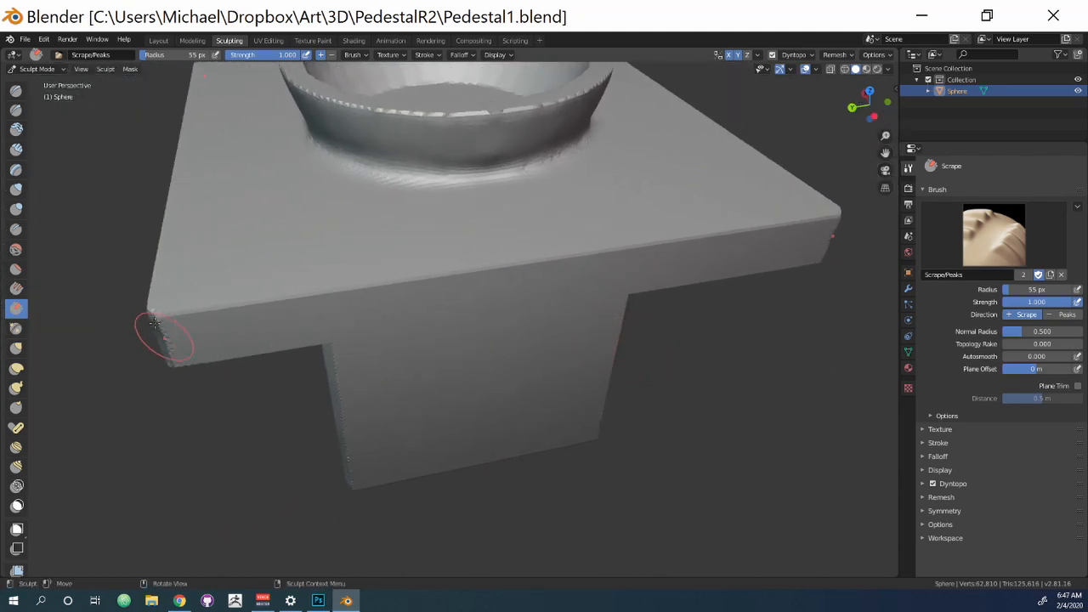
pyautogui.moveTo(165, 316)
pyautogui.keyDown('ctrl'); pyautogui.keyDown('alt'); pyautogui.mouseDown()
pyautogui.moveTo(226, 300)
pyautogui.moveTo(212, 318)
pyautogui.moveTo(483, 280)
pyautogui.mouseUp(); pyautogui.keyUp('alt'); pyautogui.keyUp('ctrl')
pyautogui.hotkey('ctrl', 'z')
pyautogui.moveTo(777, 236)
pyautogui.mouseDown(button='middle')
pyautogui.moveTo(723, 255)
pyautogui.moveTo(503, 388)
pyautogui.moveTo(489, 382)
pyautogui.mouseUp(button='middle')
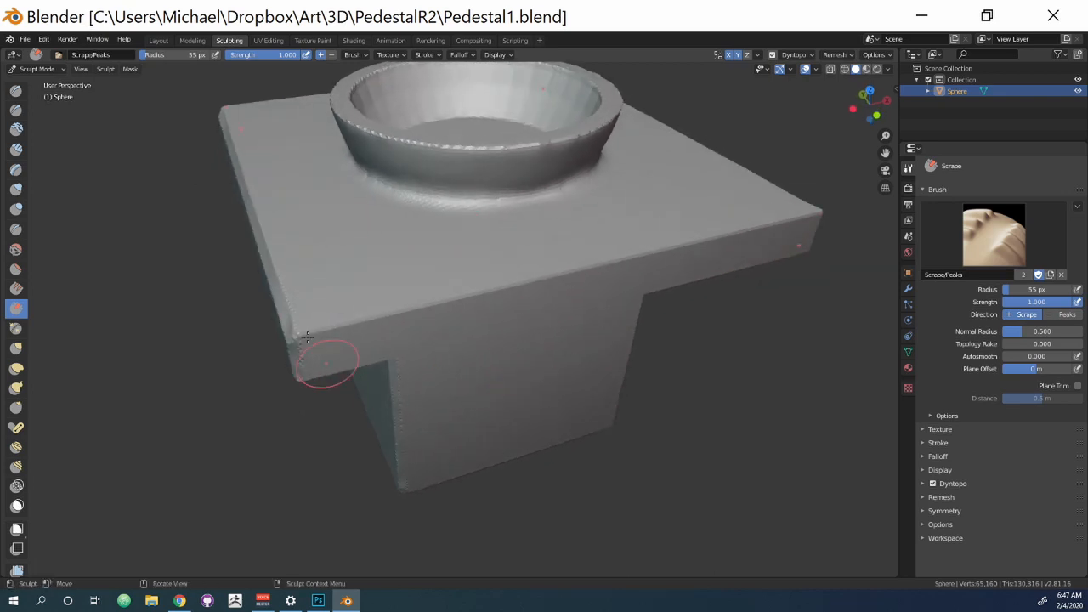
pyautogui.moveTo(321, 328); pyautogui.dragTo(620, 265)
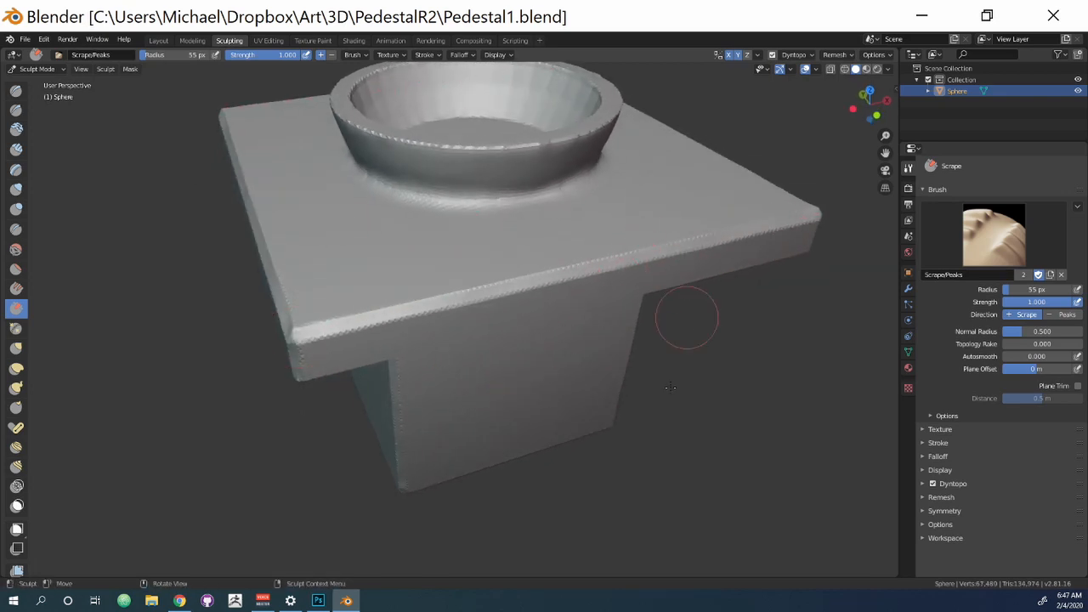
# Scrape the tabletop's lower edges on adjacent sides into bevels from underneath
pyautogui.moveTo(682, 318)
pyautogui.mouseDown(button='middle')
pyautogui.moveTo(569, 265)
pyautogui.moveTo(576, 370)
pyautogui.moveTo(627, 396)
pyautogui.moveTo(616, 361)
pyautogui.mouseUp(button='middle')
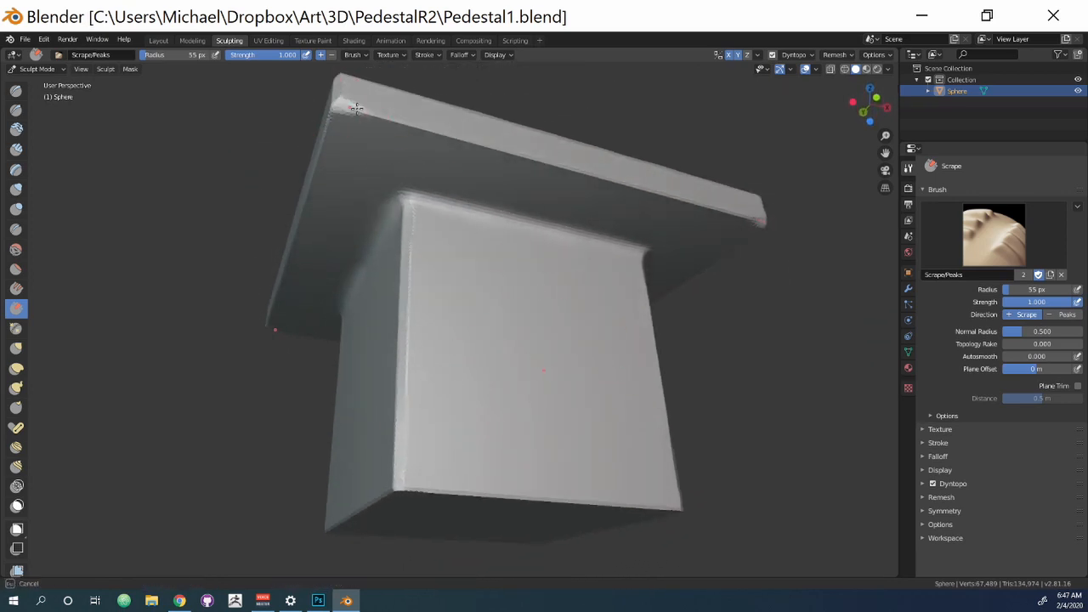
pyautogui.moveTo(393, 118); pyautogui.dragTo(591, 174)
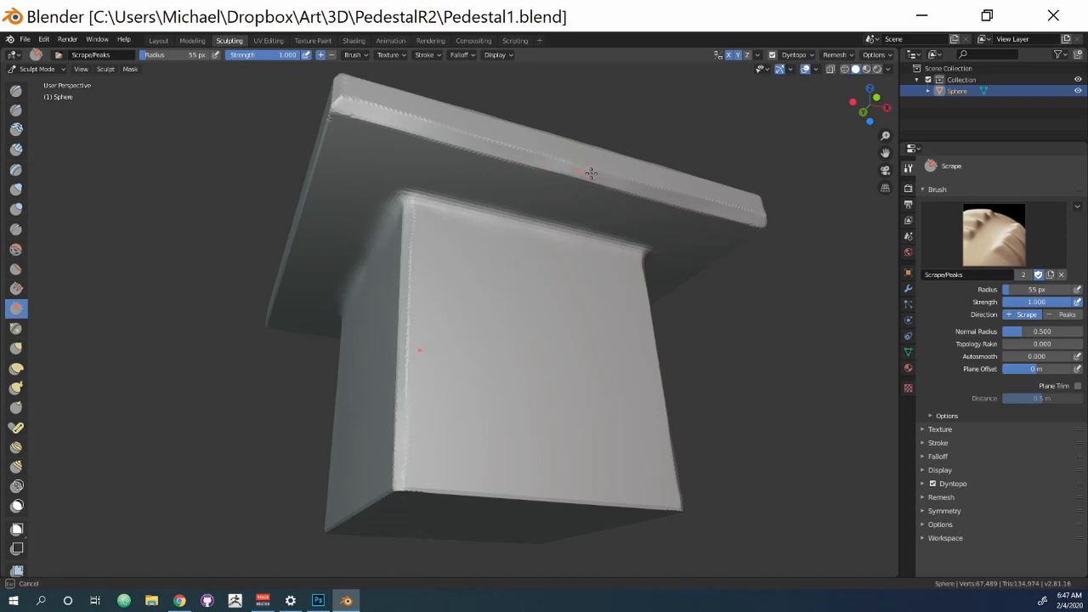
pyautogui.moveTo(631, 163); pyautogui.dragTo(728, 303, button='middle')
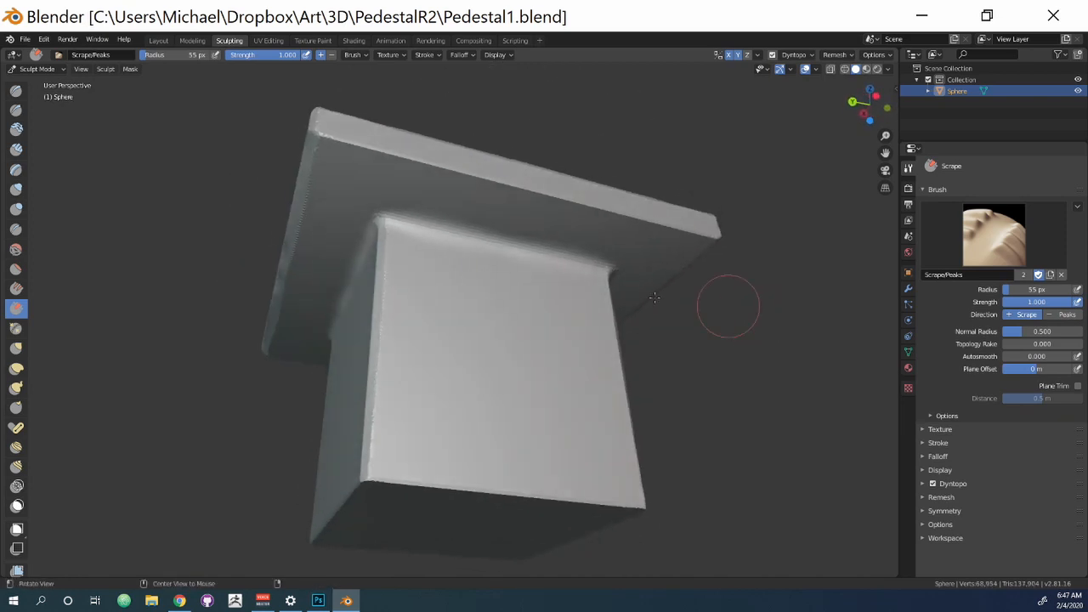
pyautogui.moveTo(314, 131); pyautogui.dragTo(315, 131)
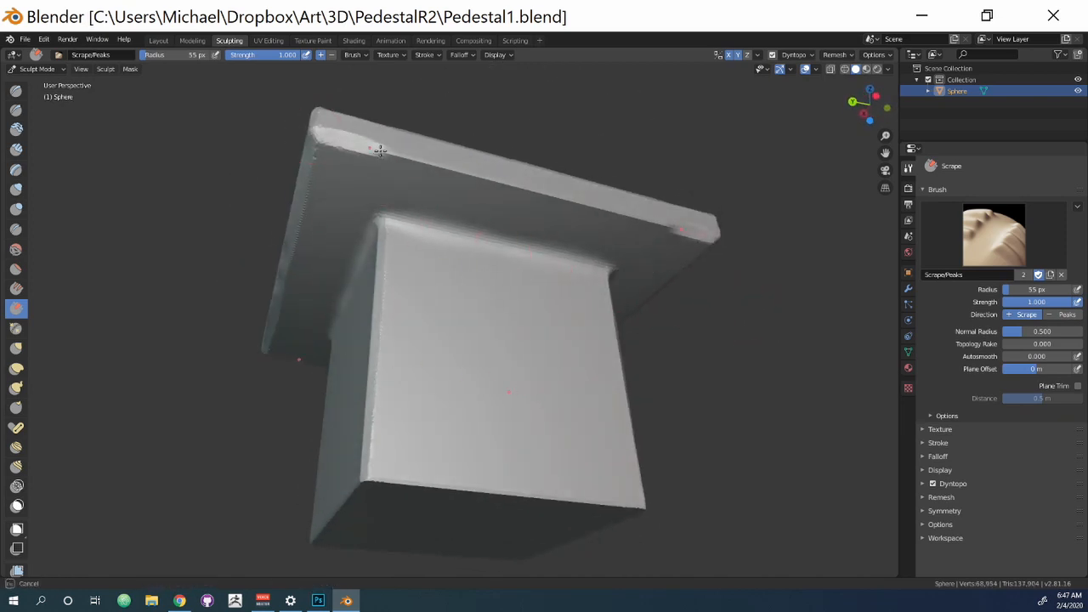
pyautogui.moveTo(380, 150); pyautogui.dragTo(556, 195)
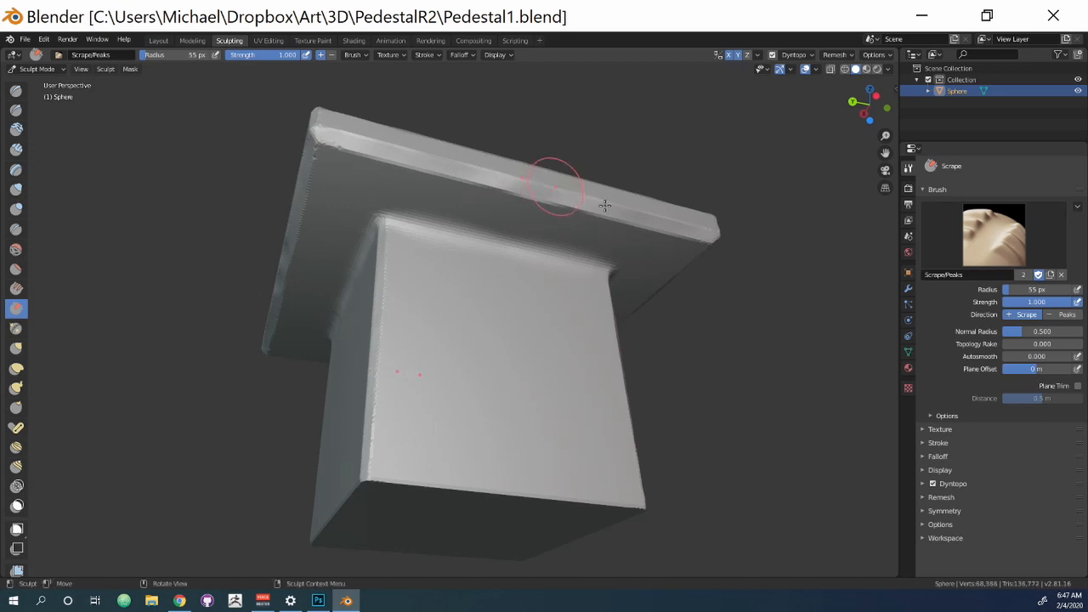
# Scrape the bottom edges of the pedestal column into uneven worn bevels from underneath
pyautogui.moveTo(642, 332)
pyautogui.mouseDown(button='middle')
pyautogui.moveTo(543, 433)
pyautogui.moveTo(440, 435)
pyautogui.moveTo(602, 413)
pyautogui.moveTo(645, 378)
pyautogui.mouseUp(button='middle')
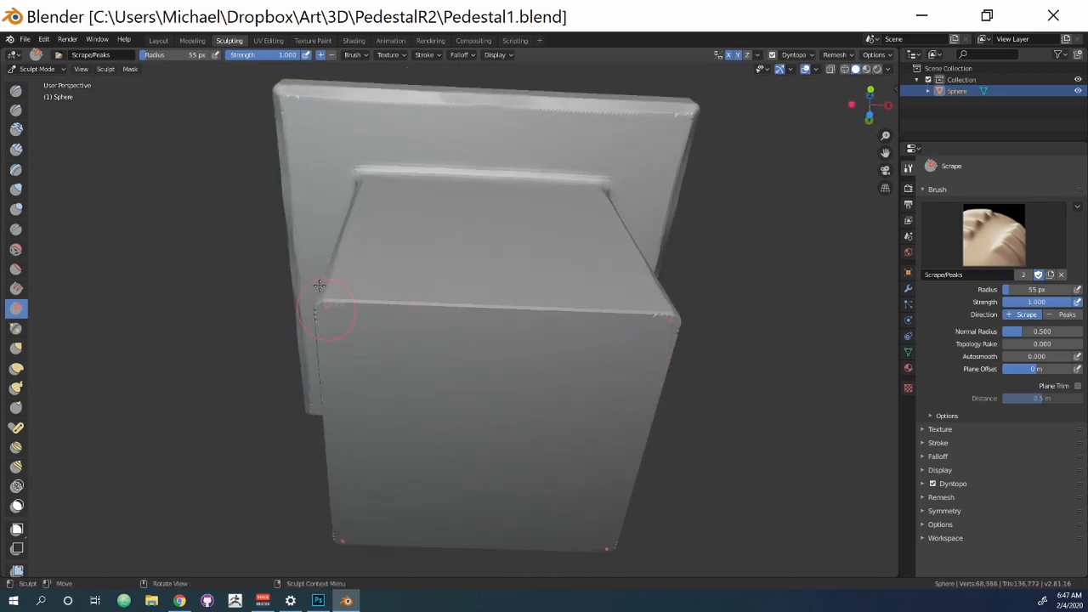
pyautogui.moveTo(390, 336); pyautogui.dragTo(377, 335, button='middle')
pyautogui.moveTo(313, 348); pyautogui.dragTo(544, 348)
pyautogui.moveTo(646, 399)
pyautogui.mouseDown(button='middle')
pyautogui.moveTo(566, 417)
pyautogui.moveTo(443, 383)
pyautogui.mouseUp(button='middle')
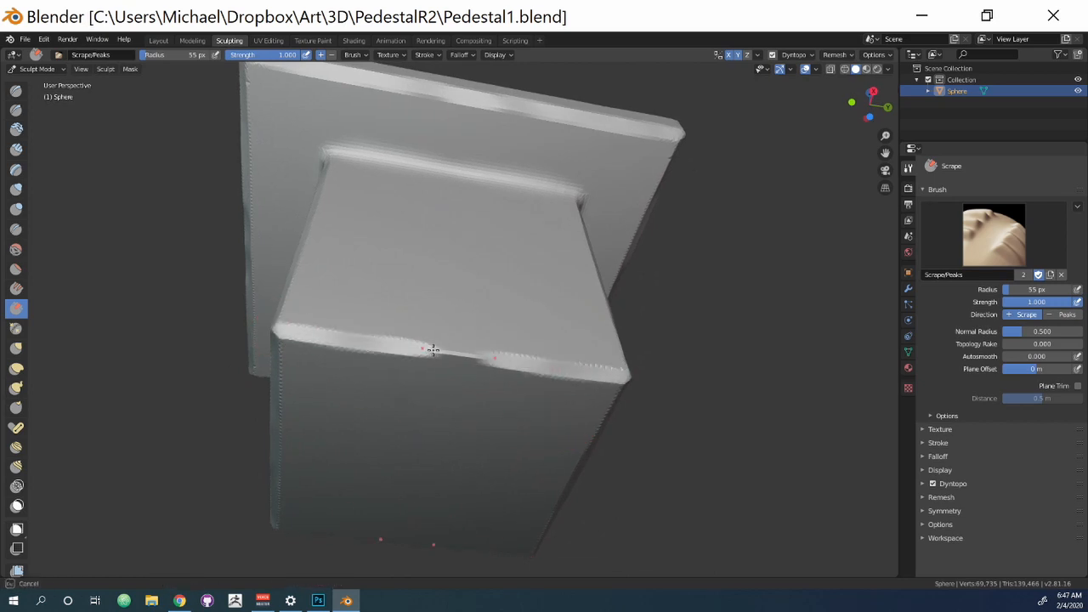
pyautogui.moveTo(484, 360)
pyautogui.mouseDown(button='middle')
pyautogui.moveTo(615, 352)
pyautogui.moveTo(443, 386)
pyautogui.moveTo(503, 379)
pyautogui.moveTo(461, 374)
pyautogui.moveTo(514, 382)
pyautogui.moveTo(519, 480)
pyautogui.mouseUp(button='middle')
pyautogui.scroll(-8, 514, 382)
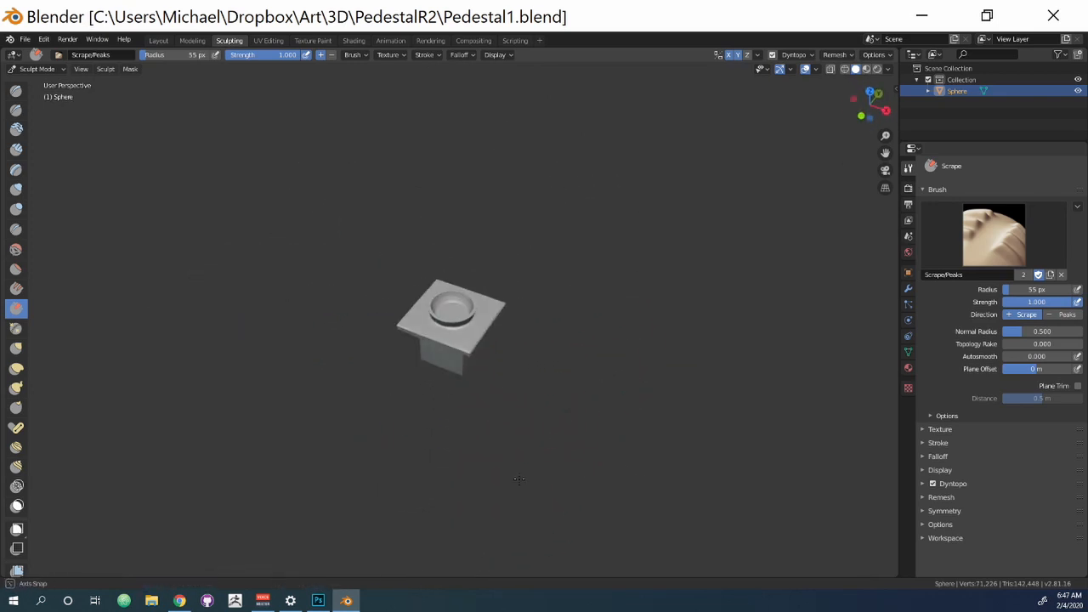
# Switch to the Crease brush with a 22 px radius and frame the column's face in front orthographic view
pyautogui.scroll(6, 539, 291)
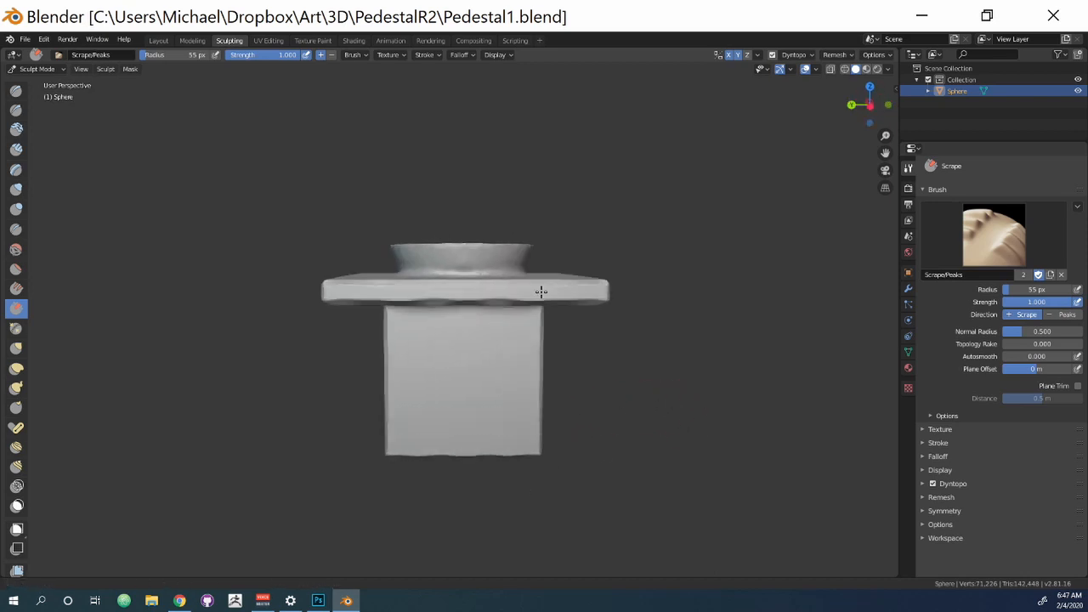
pyautogui.moveTo(546, 417); pyautogui.dragTo(512, 448, button='middle')
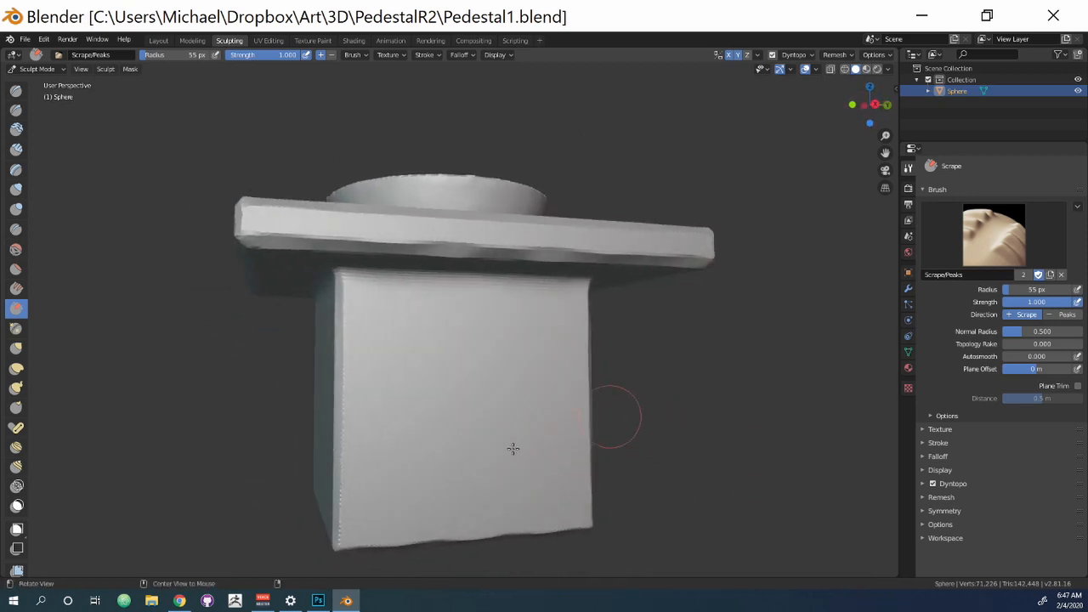
pyautogui.click(15, 230)
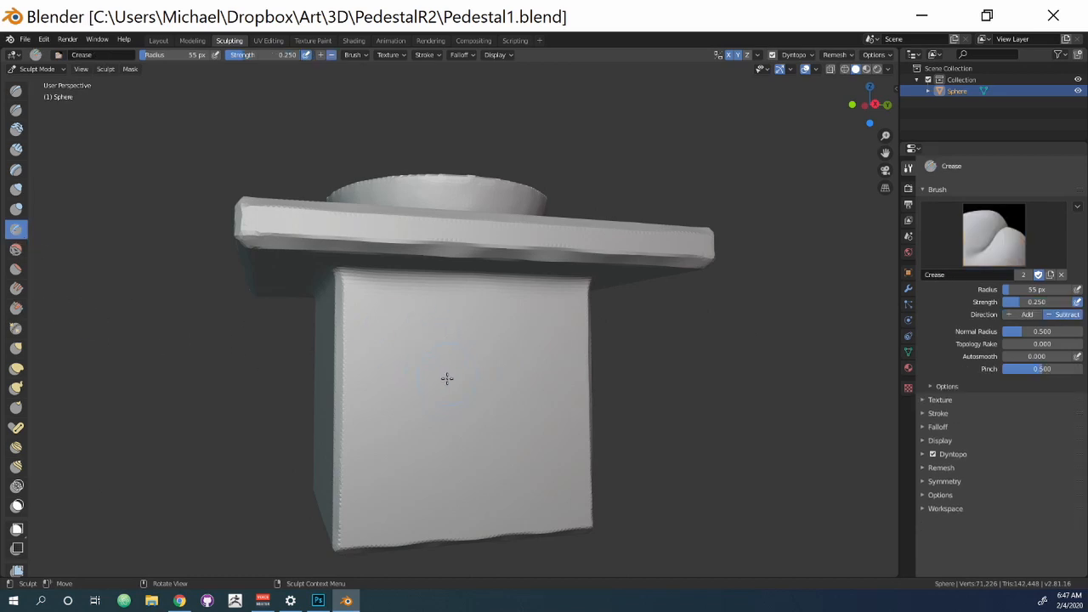
pyautogui.press('f')
pyautogui.click(429, 391)
pyautogui.moveTo(399, 400); pyautogui.dragTo(433, 408, button='middle')
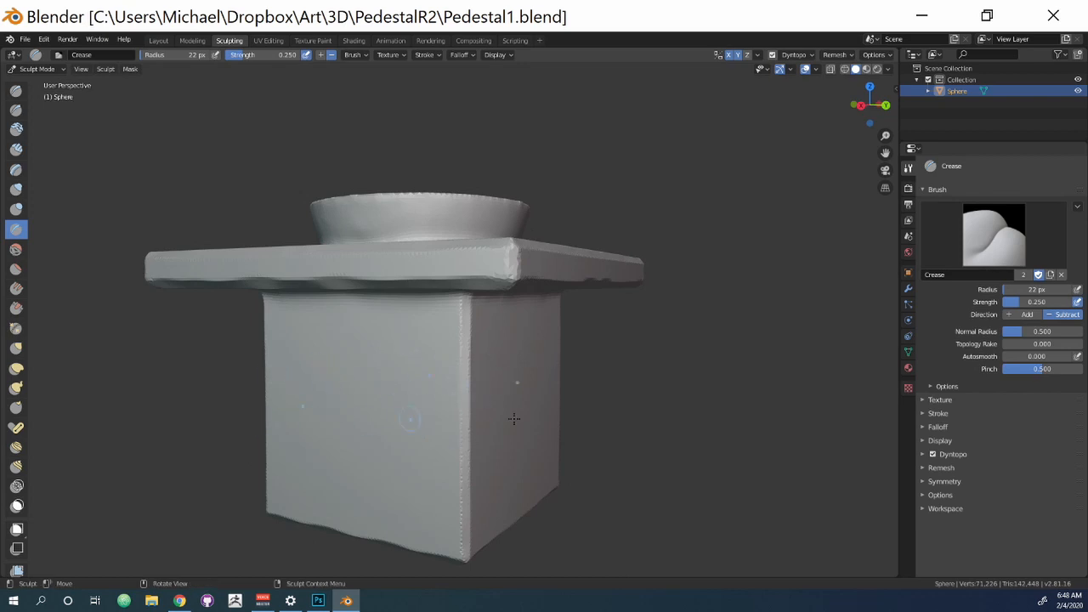
pyautogui.keyDown('alt'); pyautogui.moveTo(564, 449); pyautogui.dragTo(587, 457); pyautogui.keyUp('alt')
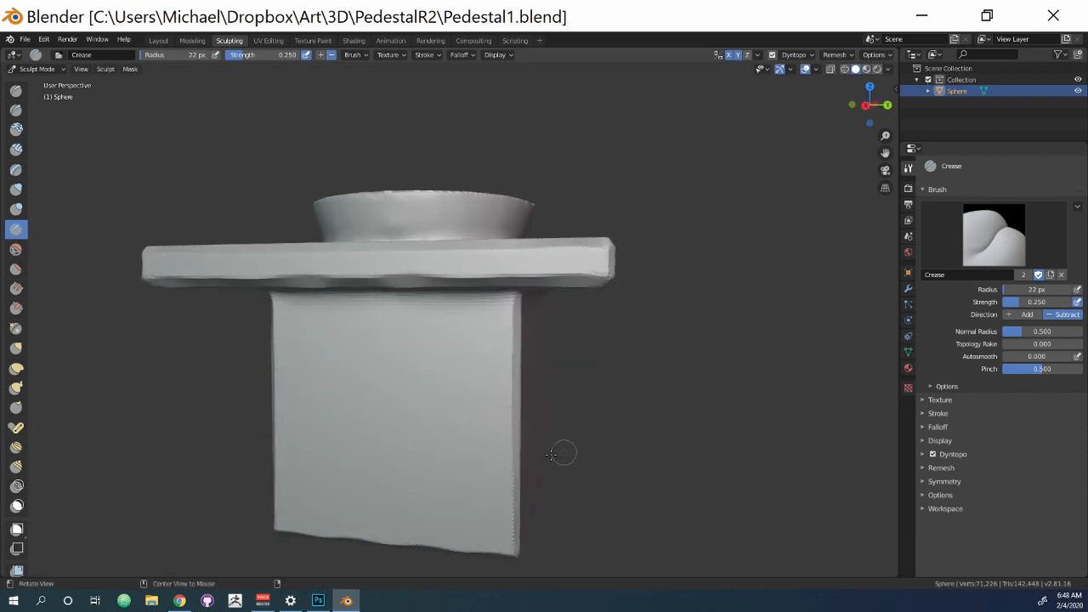
pyautogui.press('KP_1')
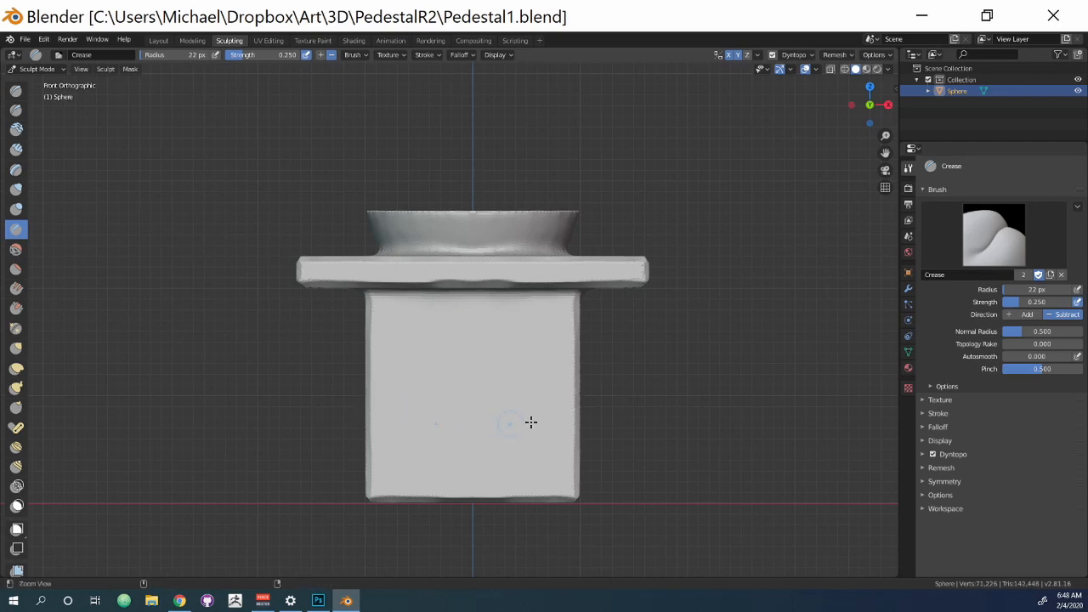
pyautogui.keyDown('ctrl'); pyautogui.keyDown('alt'); pyautogui.moveTo(529, 422); pyautogui.dragTo(601, 337); pyautogui.keyUp('alt'); pyautogui.keyUp('ctrl')
pyautogui.moveTo(612, 383)
pyautogui.keyDown('ctrl'); pyautogui.keyDown('alt'); pyautogui.mouseDown()
pyautogui.moveTo(632, 175)
pyautogui.moveTo(615, 292)
pyautogui.moveTo(672, 297)
pyautogui.moveTo(626, 364)
pyautogui.moveTo(717, 272)
pyautogui.mouseUp(); pyautogui.keyUp('alt'); pyautogui.keyUp('ctrl')
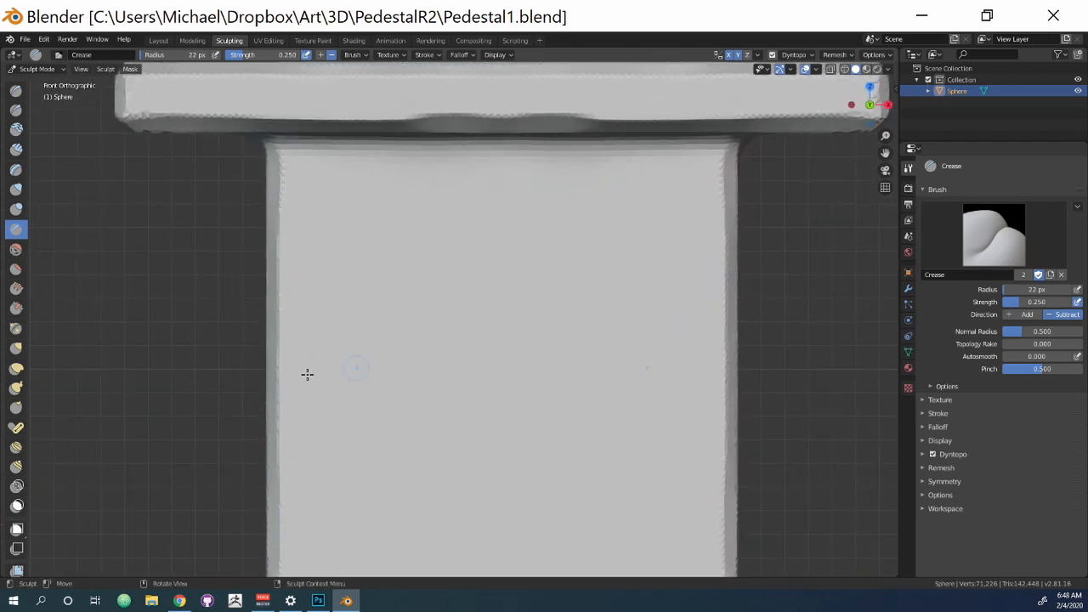
pyautogui.moveTo(278, 367); pyautogui.dragTo(315, 366)
pyautogui.moveTo(451, 372); pyautogui.dragTo(563, 369)
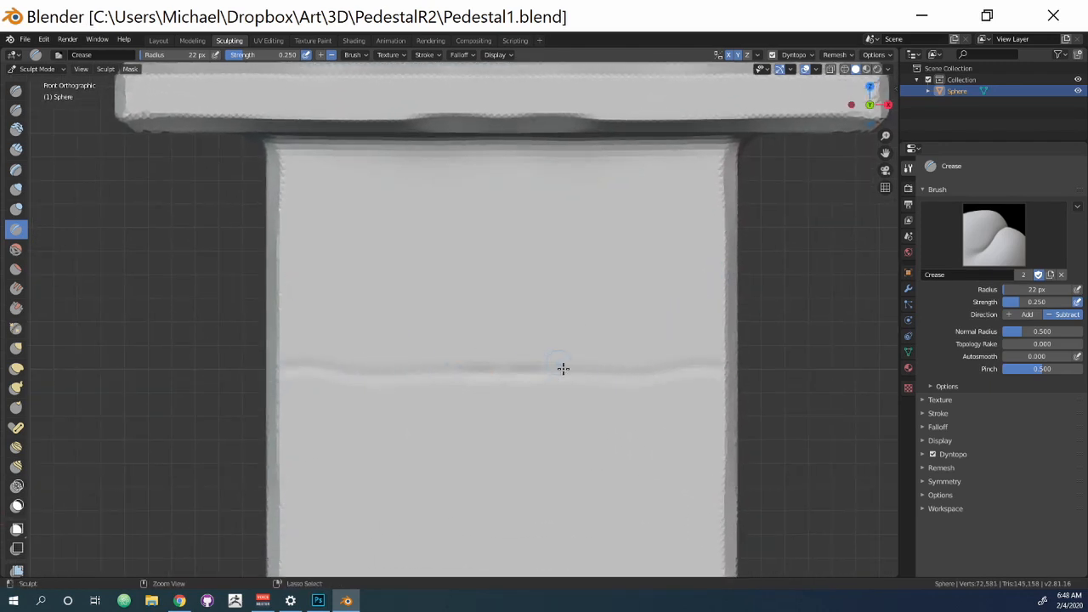
pyautogui.hotkey('ctrl', 'z')
# Crease a straight horizontal groove across the middle of the column's front face, retracing it until it is deep
pyautogui.moveTo(279, 367); pyautogui.dragTo(361, 369)
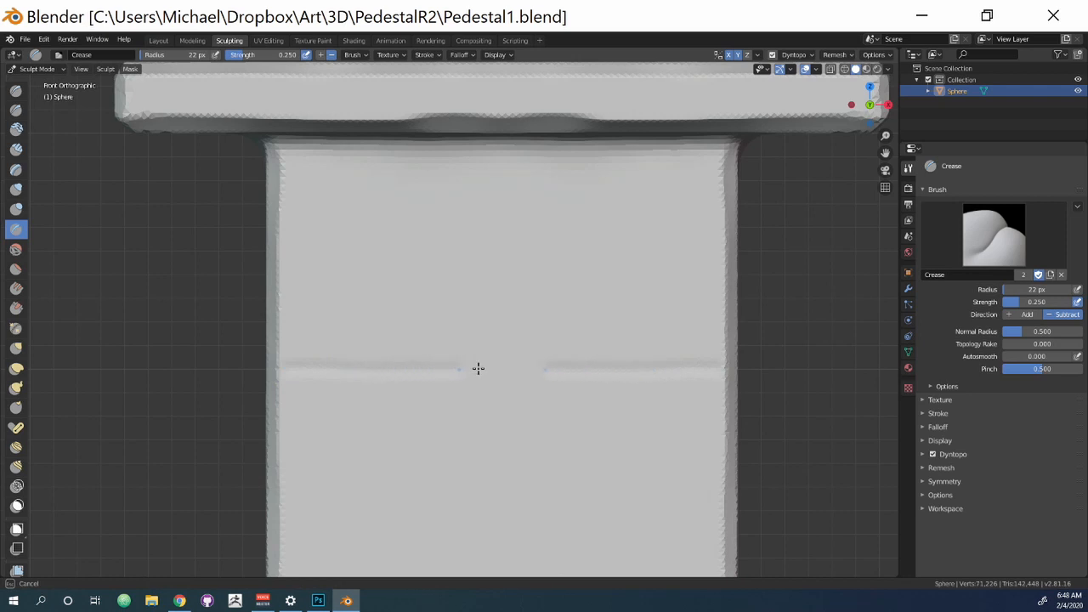
pyautogui.moveTo(478, 368)
pyautogui.mouseDown()
pyautogui.moveTo(546, 366)
pyautogui.moveTo(275, 370)
pyautogui.moveTo(723, 366)
pyautogui.mouseUp()
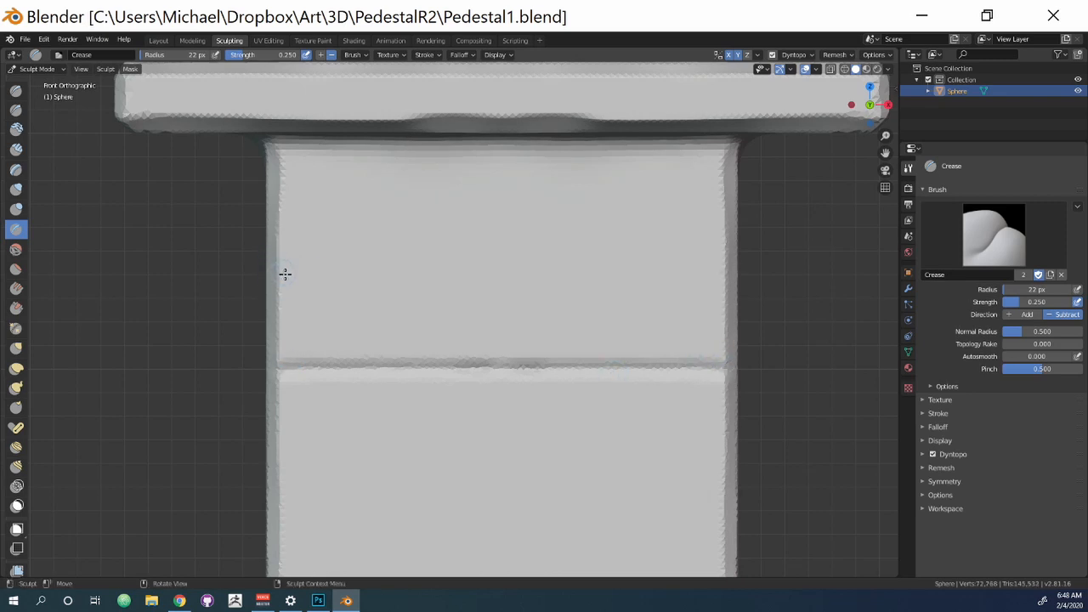
pyautogui.moveTo(284, 367); pyautogui.dragTo(728, 367)
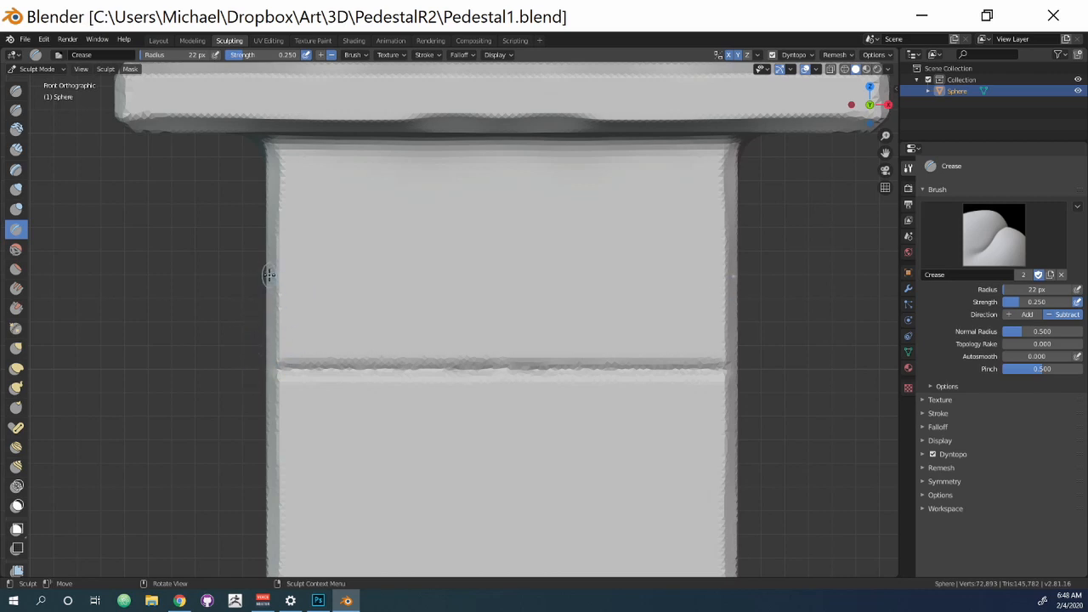
# Crease two more horizontal grooves across the column's front face, one above and one below the middle groove
pyautogui.moveTo(269, 275); pyautogui.dragTo(267, 274)
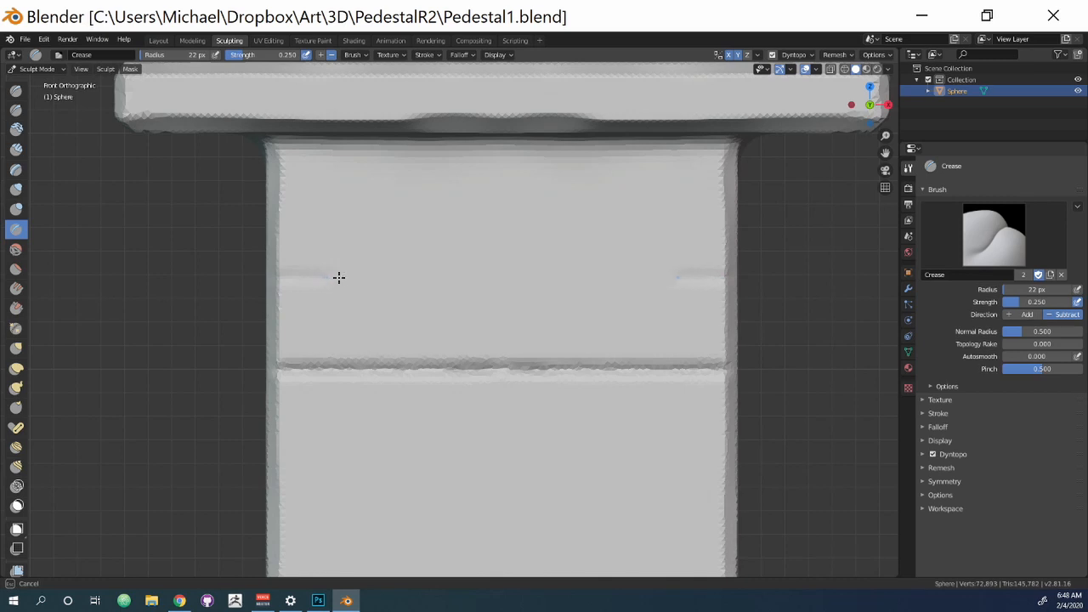
pyautogui.moveTo(501, 281)
pyautogui.mouseDown()
pyautogui.moveTo(725, 278)
pyautogui.moveTo(273, 278)
pyautogui.moveTo(746, 276)
pyautogui.mouseUp()
pyautogui.keyDown('shift'); pyautogui.moveTo(729, 376); pyautogui.dragTo(727, 247, button='middle'); pyautogui.keyUp('shift')
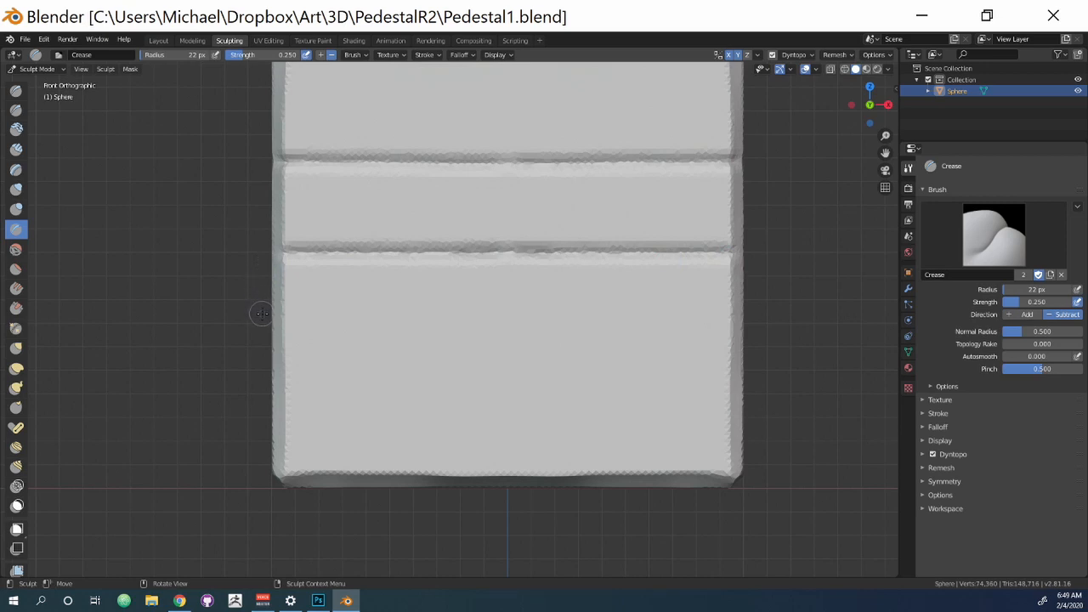
pyautogui.moveTo(274, 349)
pyautogui.mouseDown()
pyautogui.moveTo(740, 351)
pyautogui.moveTo(277, 357)
pyautogui.moveTo(675, 349)
pyautogui.moveTo(344, 354)
pyautogui.mouseUp()
pyautogui.scroll(-4, 743, 277)
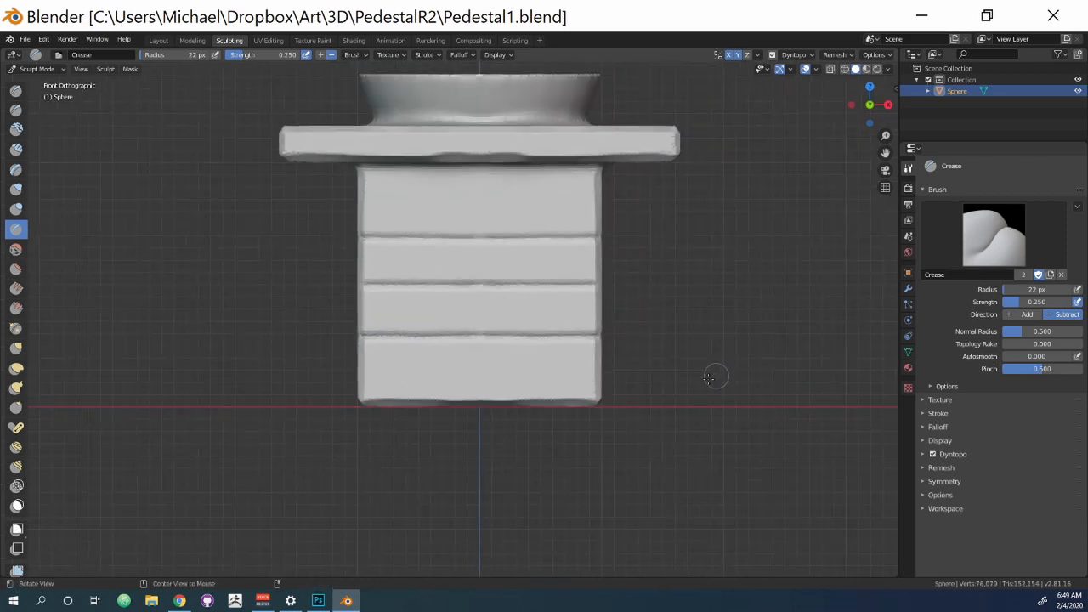
# Continue the uppermost groove across the adjacent side face of the column with repeated Crease strokes
pyautogui.moveTo(717, 377); pyautogui.dragTo(321, 228, button='middle')
pyautogui.moveTo(312, 243); pyautogui.dragTo(314, 240)
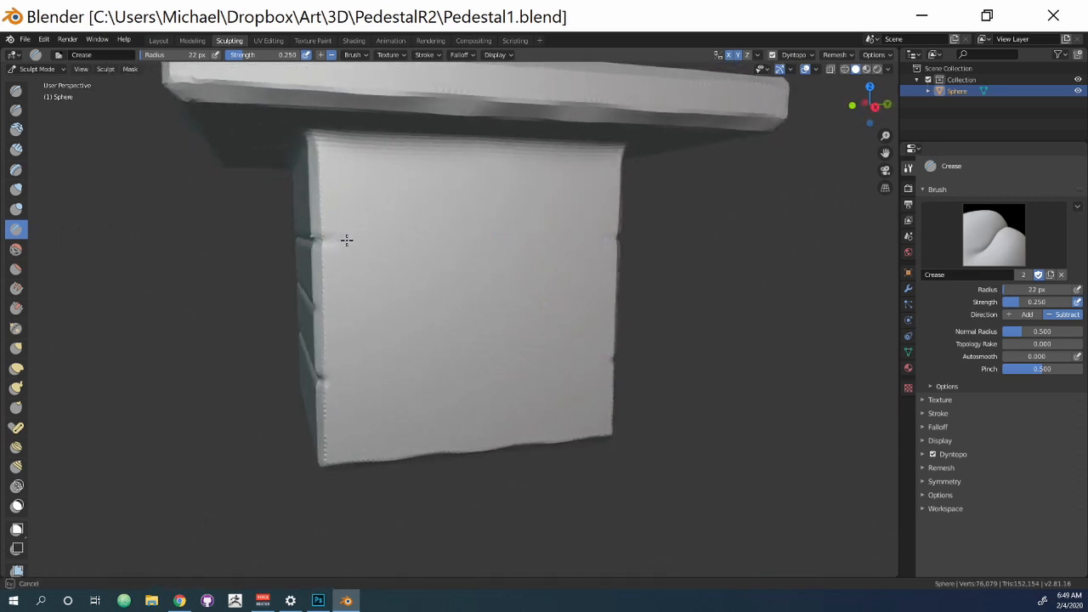
pyautogui.moveTo(528, 240); pyautogui.dragTo(616, 245)
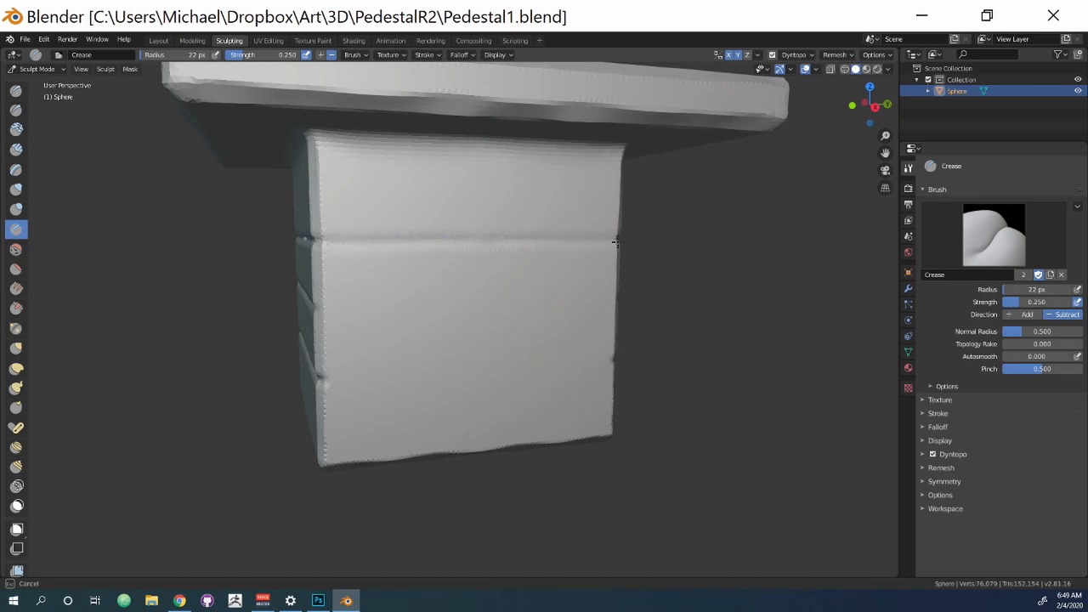
pyautogui.moveTo(500, 242)
pyautogui.mouseDown()
pyautogui.moveTo(337, 243)
pyautogui.moveTo(585, 242)
pyautogui.moveTo(461, 244)
pyautogui.mouseUp()
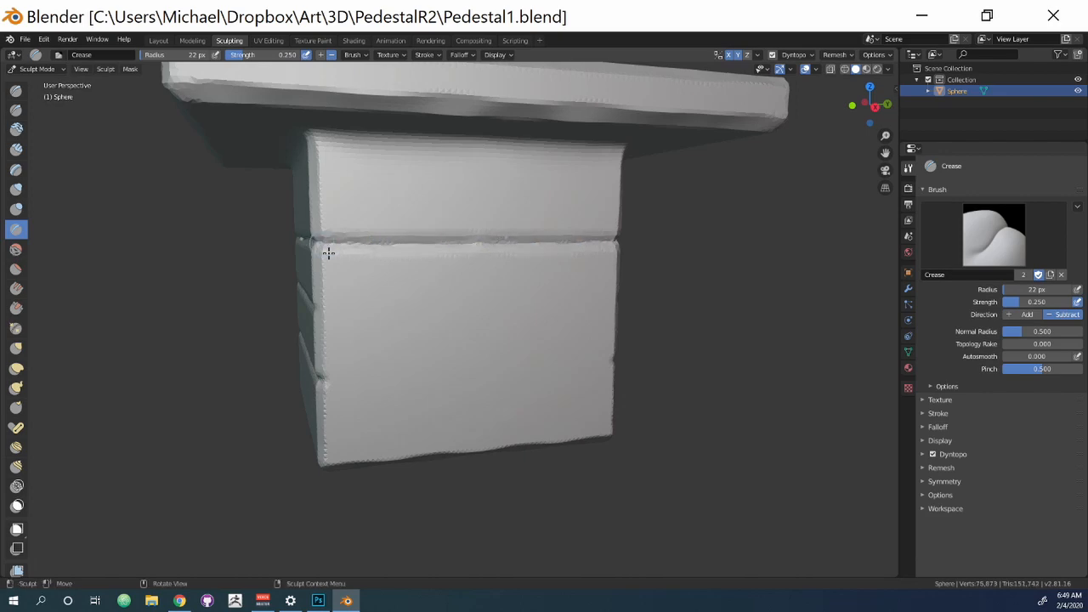
pyautogui.moveTo(328, 252)
pyautogui.mouseDown(button='middle')
pyautogui.moveTo(602, 372)
pyautogui.moveTo(544, 366)
pyautogui.moveTo(768, 374)
pyautogui.moveTo(617, 352)
pyautogui.moveTo(505, 366)
pyautogui.moveTo(588, 313)
pyautogui.moveTo(569, 369)
pyautogui.moveTo(493, 370)
pyautogui.moveTo(621, 352)
pyautogui.moveTo(507, 478)
pyautogui.moveTo(557, 467)
pyautogui.moveTo(576, 420)
pyautogui.mouseUp(button='middle')
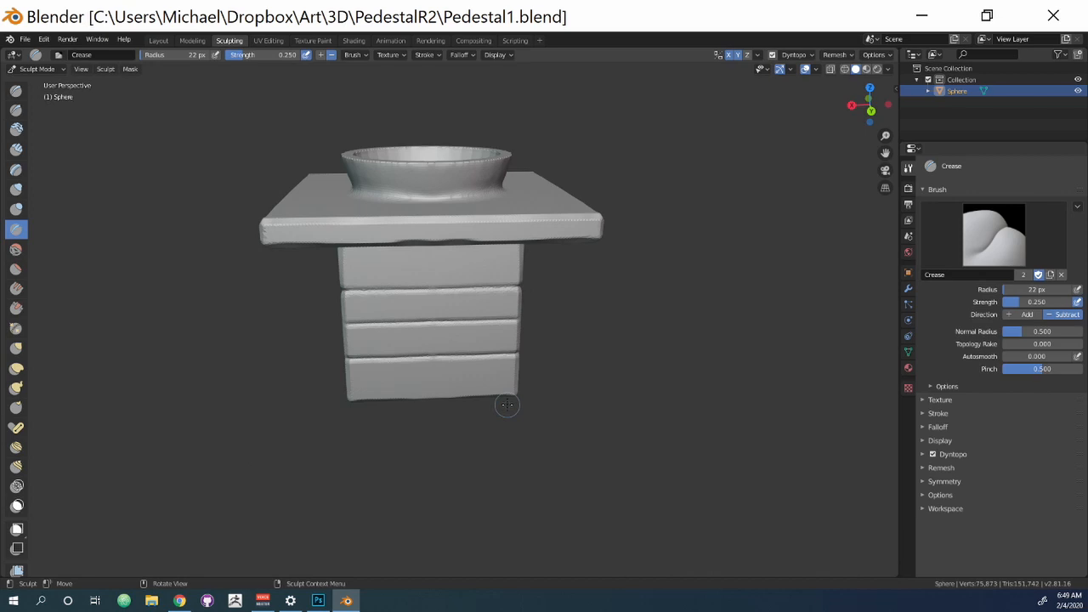
pyautogui.moveTo(605, 358)
pyautogui.mouseDown(button='middle')
pyautogui.moveTo(557, 374)
pyautogui.moveTo(505, 369)
pyautogui.moveTo(581, 357)
pyautogui.moveTo(442, 327)
pyautogui.moveTo(600, 267)
pyautogui.moveTo(417, 272)
pyautogui.moveTo(439, 315)
pyautogui.mouseUp(button='middle')
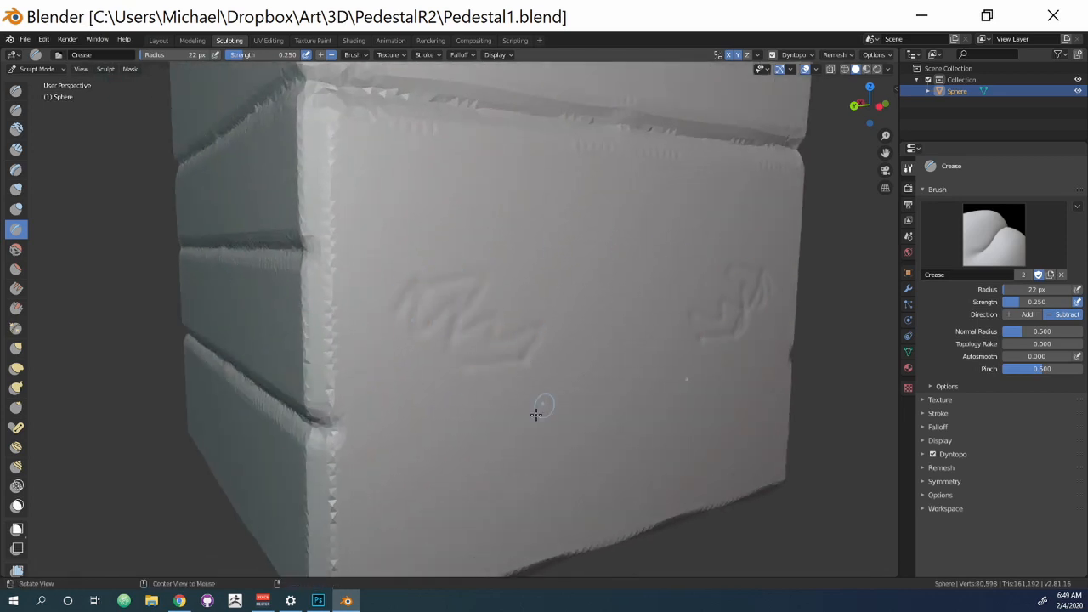
pyautogui.moveTo(545, 408)
pyautogui.mouseDown(button='middle')
pyautogui.moveTo(588, 416)
pyautogui.moveTo(529, 415)
pyautogui.moveTo(525, 405)
pyautogui.mouseUp(button='middle')
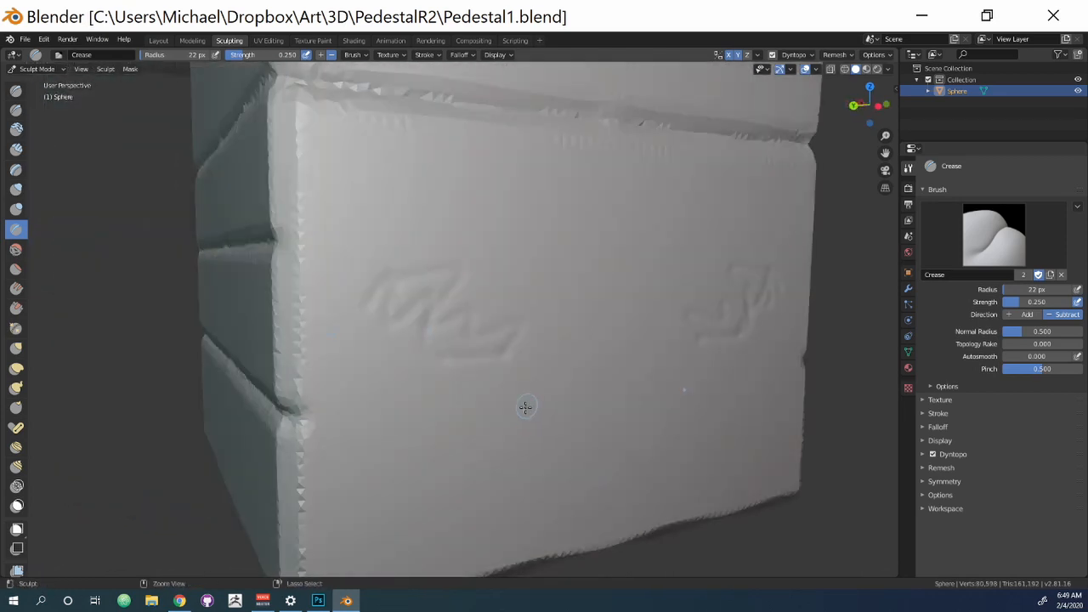
pyautogui.moveTo(561, 360); pyautogui.dragTo(578, 405, button='middle')
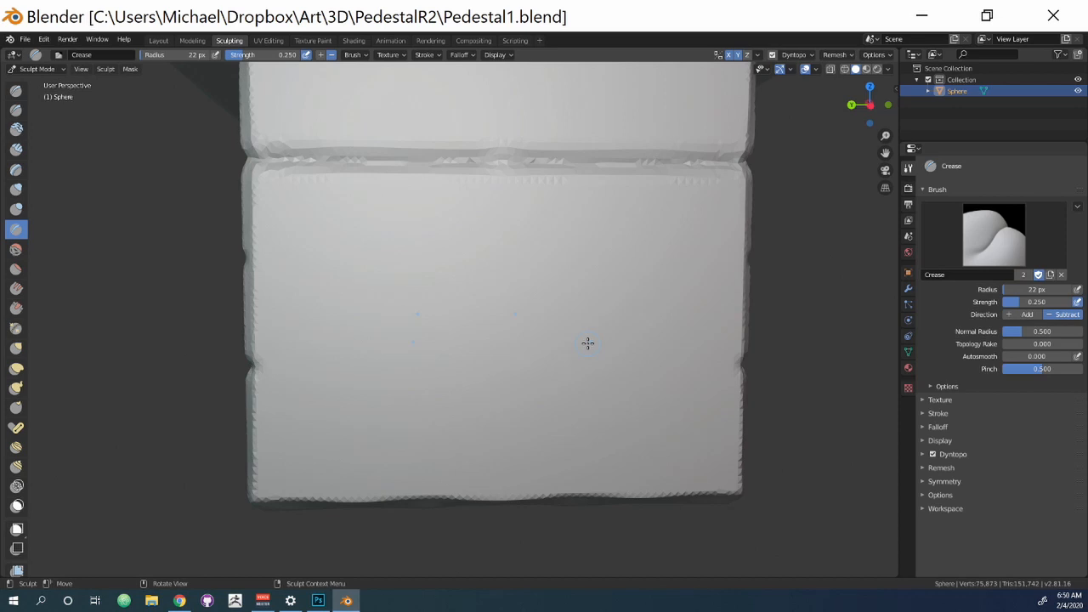
# Continue the lowest and middle grooves across the column's side face, joining them to the front grooves at the corners
pyautogui.moveTo(587, 342)
pyautogui.mouseDown(button='middle')
pyautogui.moveTo(530, 411)
pyautogui.moveTo(612, 427)
pyautogui.moveTo(528, 401)
pyautogui.moveTo(474, 439)
pyautogui.moveTo(493, 447)
pyautogui.moveTo(581, 434)
pyautogui.moveTo(583, 418)
pyautogui.moveTo(553, 449)
pyautogui.moveTo(530, 423)
pyautogui.moveTo(530, 454)
pyautogui.moveTo(488, 386)
pyautogui.mouseUp(button='middle')
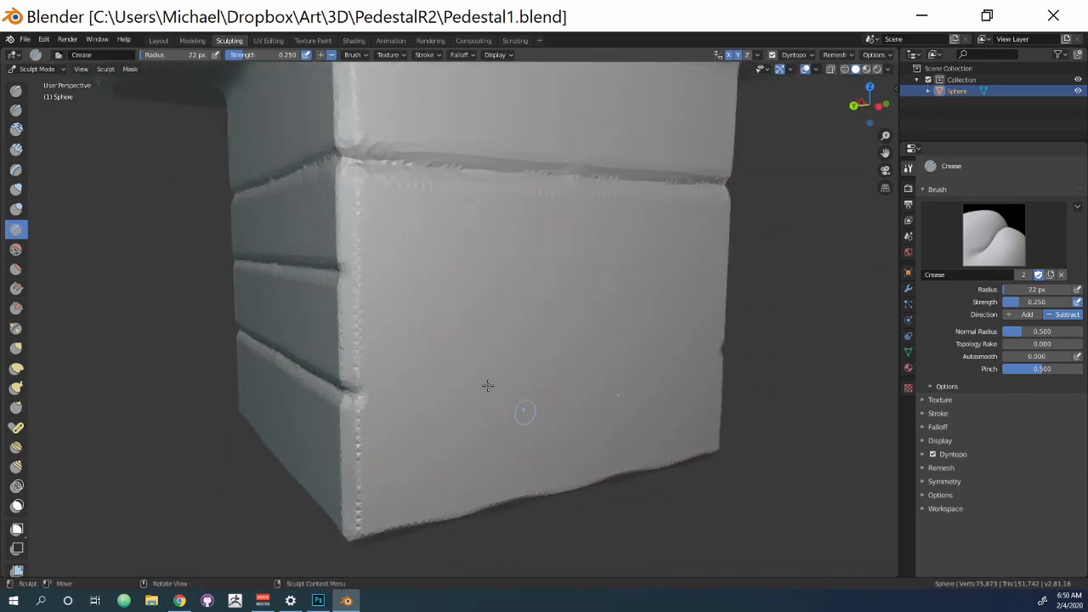
pyautogui.moveTo(346, 392); pyautogui.dragTo(350, 395)
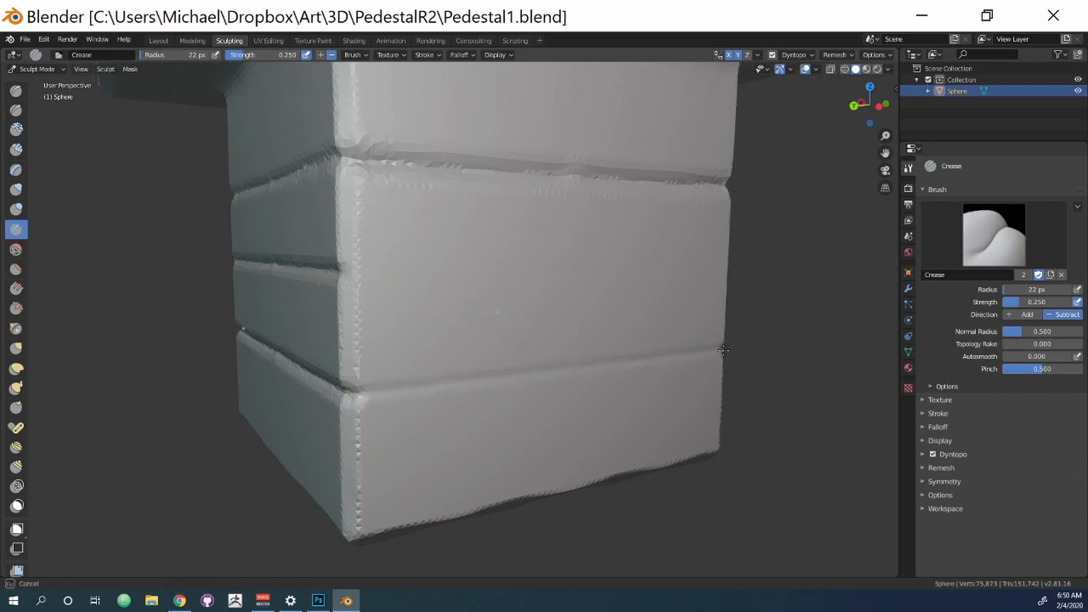
pyautogui.moveTo(625, 359); pyautogui.dragTo(521, 368)
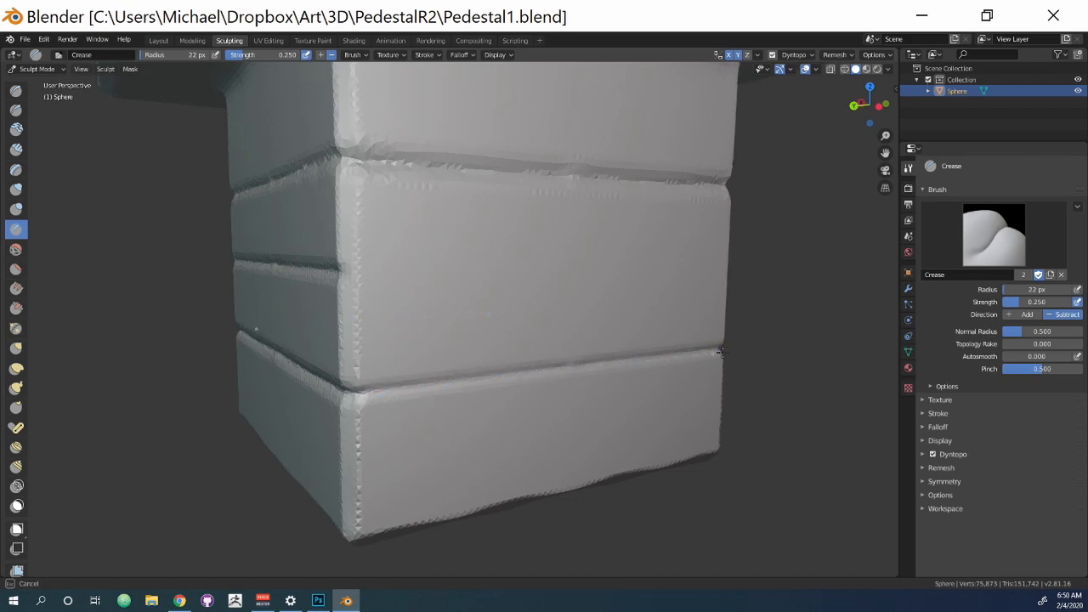
pyautogui.moveTo(721, 351); pyautogui.dragTo(723, 350)
pyautogui.moveTo(333, 273); pyautogui.dragTo(386, 272)
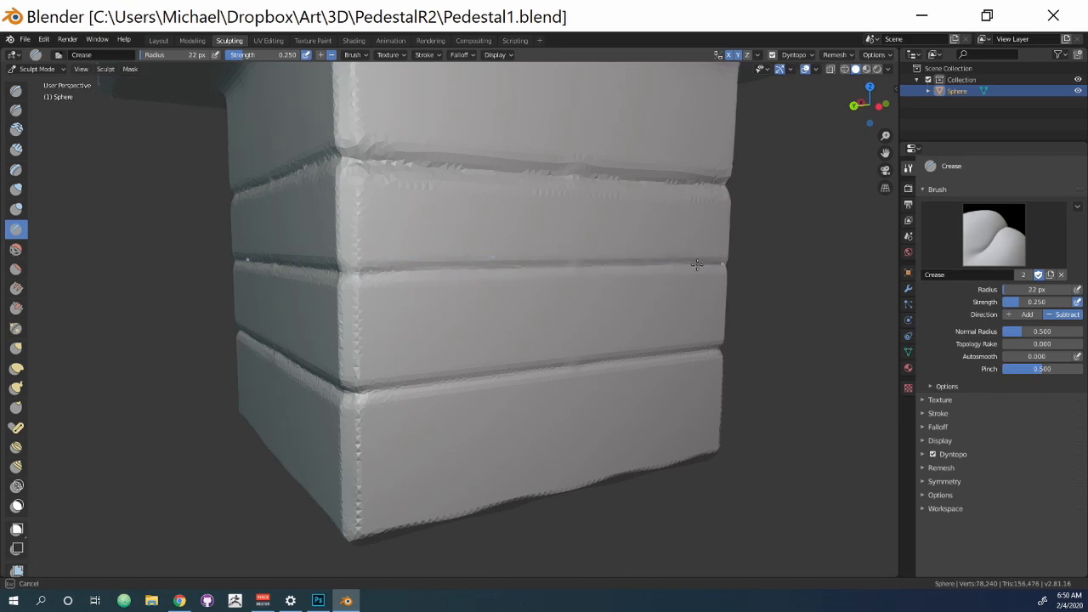
# Turn off X and Y mirror symmetry and crease a vertical joint across the side face's second block row from the top
pyautogui.moveTo(490, 303)
pyautogui.mouseDown(button='middle')
pyautogui.moveTo(629, 396)
pyautogui.moveTo(595, 383)
pyautogui.moveTo(458, 383)
pyautogui.mouseUp(button='middle')
pyautogui.scroll(-10, 615, 415)
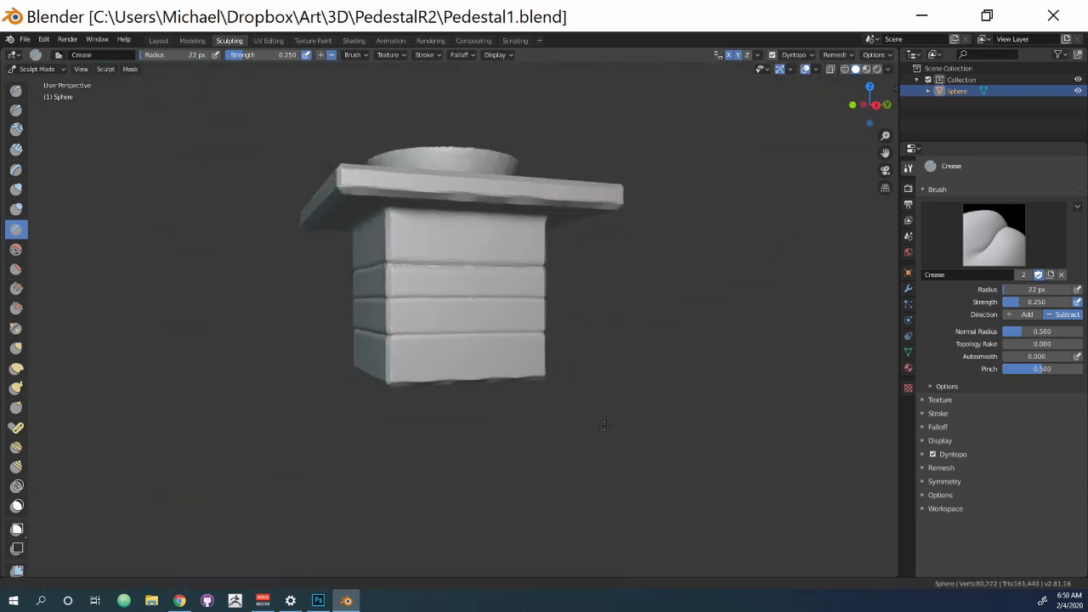
pyautogui.moveTo(629, 425); pyautogui.dragTo(579, 449, button='middle')
pyautogui.scroll(-5, 669, 453)
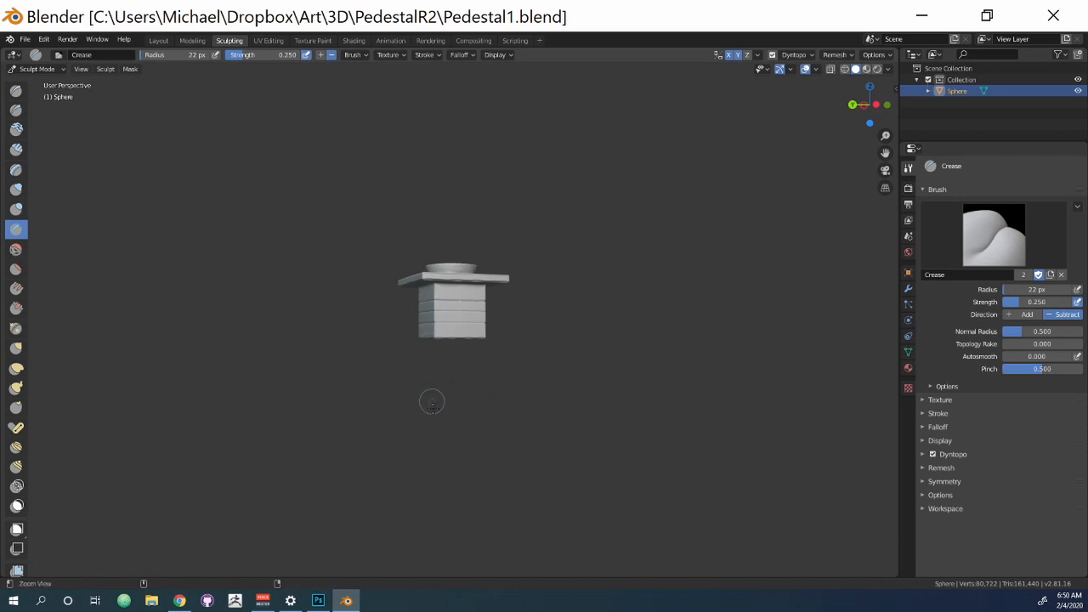
pyautogui.keyDown('ctrl'); pyautogui.moveTo(430, 401); pyautogui.dragTo(468, 284, button='middle'); pyautogui.keyUp('ctrl')
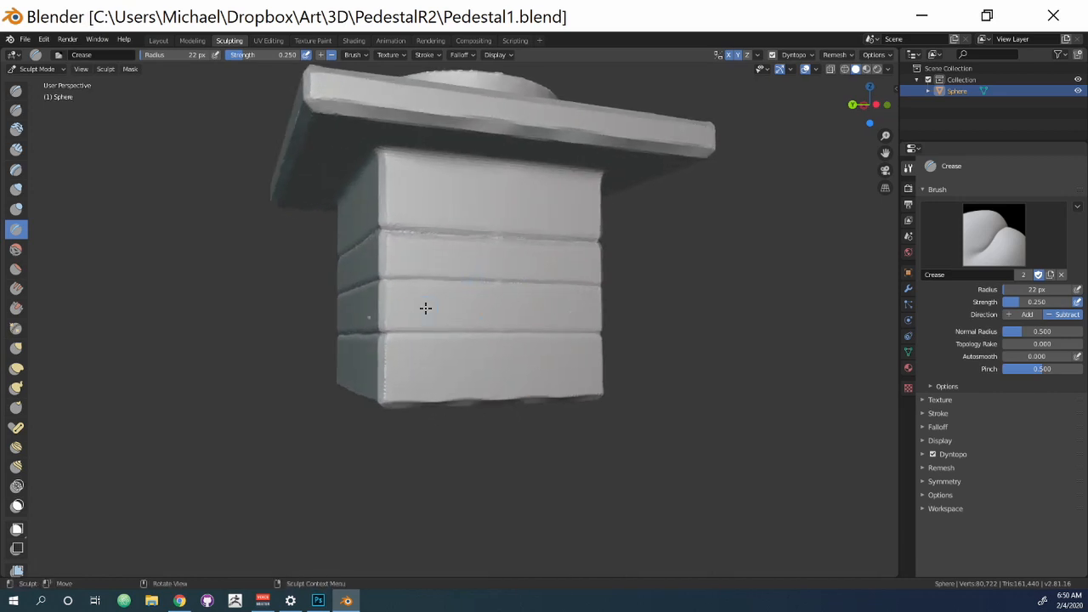
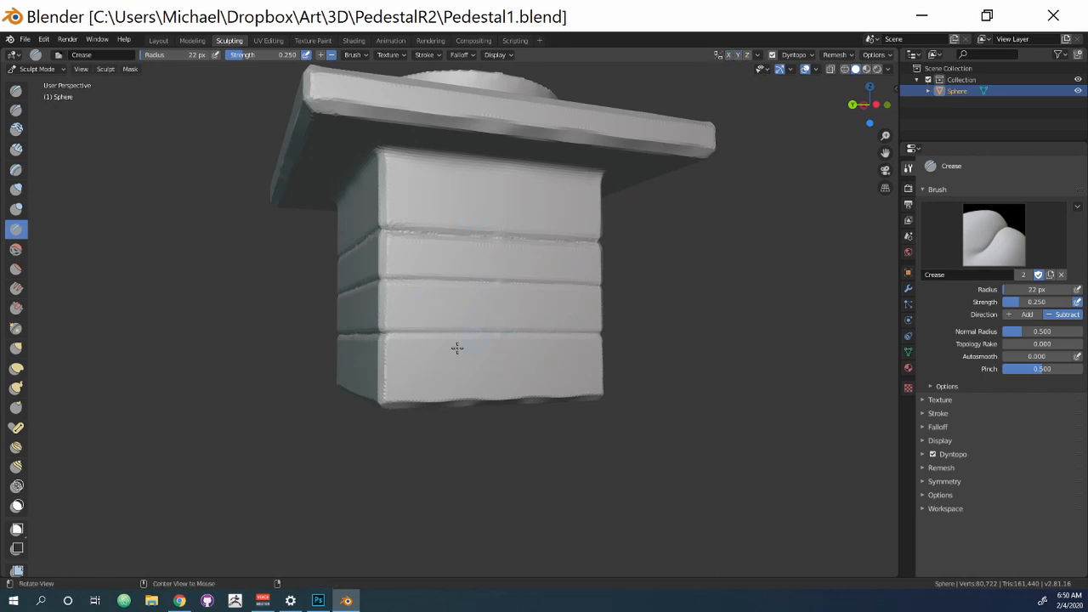
pyautogui.moveTo(457, 348)
pyautogui.mouseDown(button='middle')
pyautogui.moveTo(413, 357)
pyautogui.moveTo(452, 301)
pyautogui.moveTo(445, 333)
pyautogui.mouseUp(button='middle')
pyautogui.scroll(5, 446, 334)
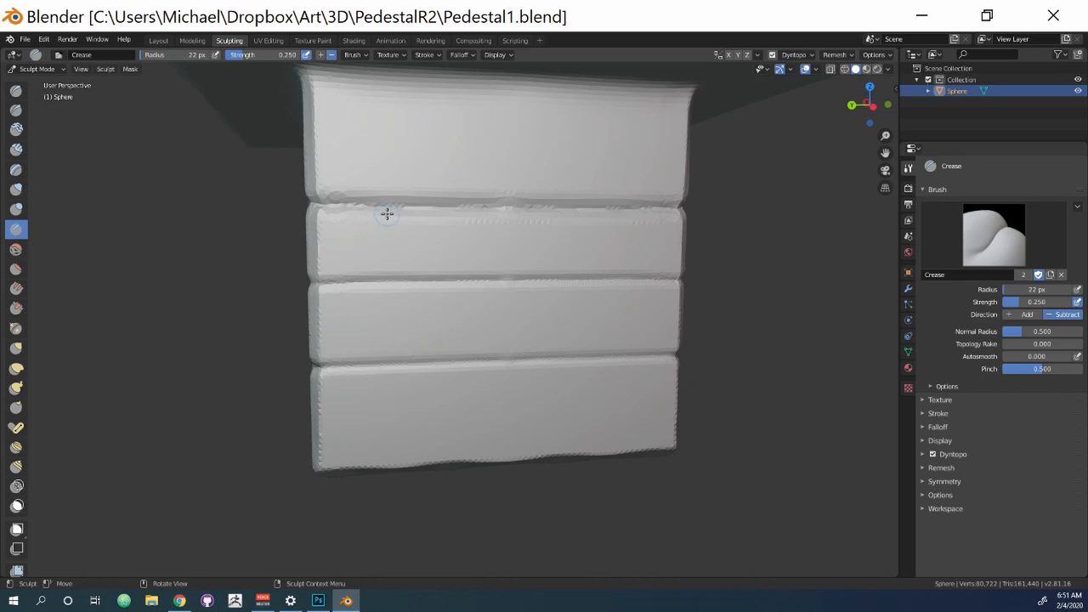
pyautogui.moveTo(386, 214); pyautogui.dragTo(387, 256)
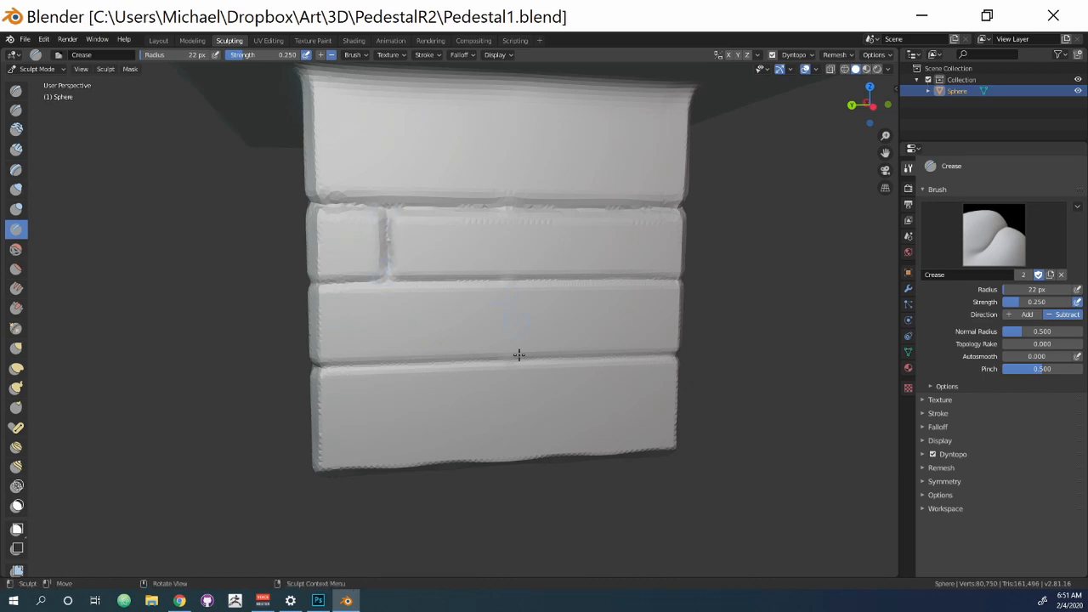
# Crease a vertical joint near the corner in the second block row from the top on the adjacent column face
pyautogui.moveTo(515, 357)
pyautogui.mouseDown(button='middle')
pyautogui.moveTo(556, 413)
pyautogui.moveTo(515, 416)
pyautogui.moveTo(529, 413)
pyautogui.moveTo(519, 408)
pyautogui.mouseUp(button='middle')
pyautogui.moveTo(310, 247)
pyautogui.mouseDown(button='middle')
pyautogui.moveTo(476, 362)
pyautogui.moveTo(520, 363)
pyautogui.moveTo(501, 224)
pyautogui.mouseUp(button='middle')
pyautogui.moveTo(501, 224); pyautogui.dragTo(501, 267)
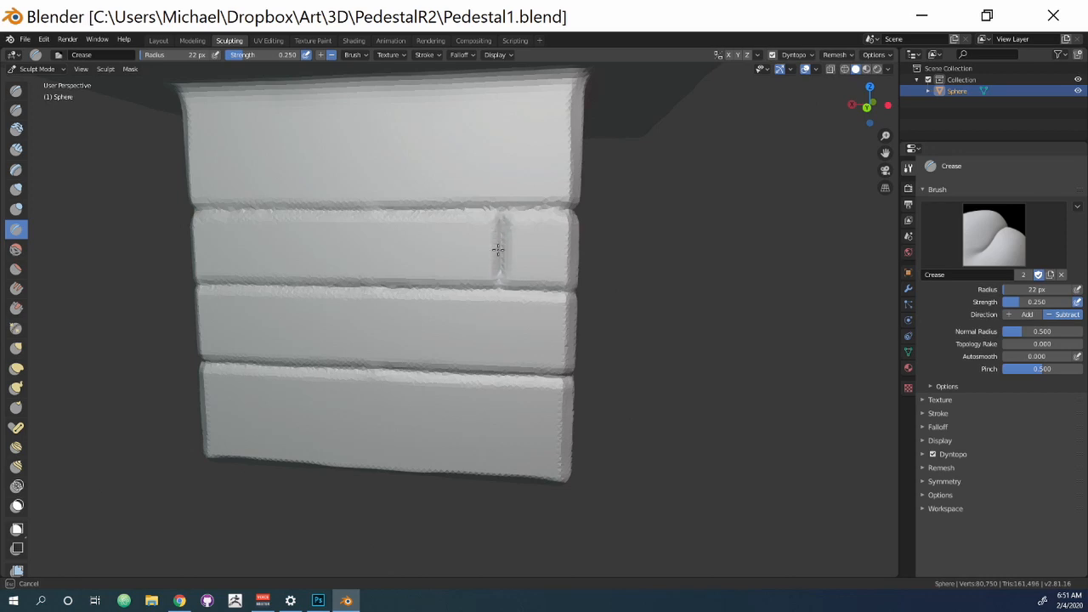
# Finish the corner joint in the second block row and crease a vertical joint in the third row of the adjacent column face
pyautogui.moveTo(498, 249); pyautogui.dragTo(500, 281)
pyautogui.moveTo(604, 345)
pyautogui.mouseDown(button='middle')
pyautogui.moveTo(558, 384)
pyautogui.moveTo(508, 394)
pyautogui.moveTo(510, 382)
pyautogui.mouseUp(button='middle')
pyautogui.moveTo(472, 286); pyautogui.dragTo(470, 353)
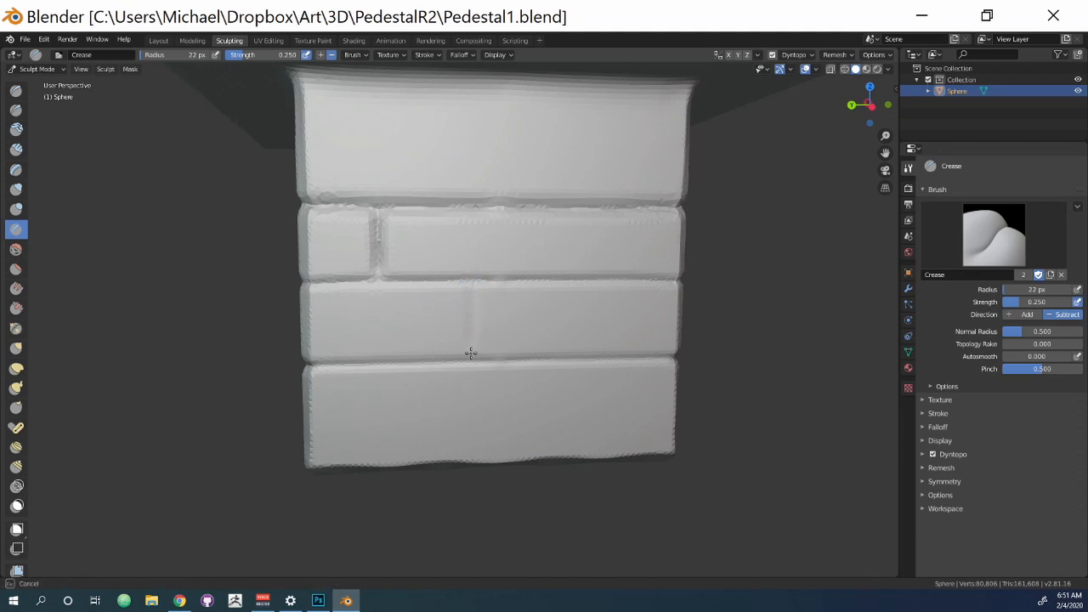
pyautogui.moveTo(468, 287); pyautogui.dragTo(472, 360)
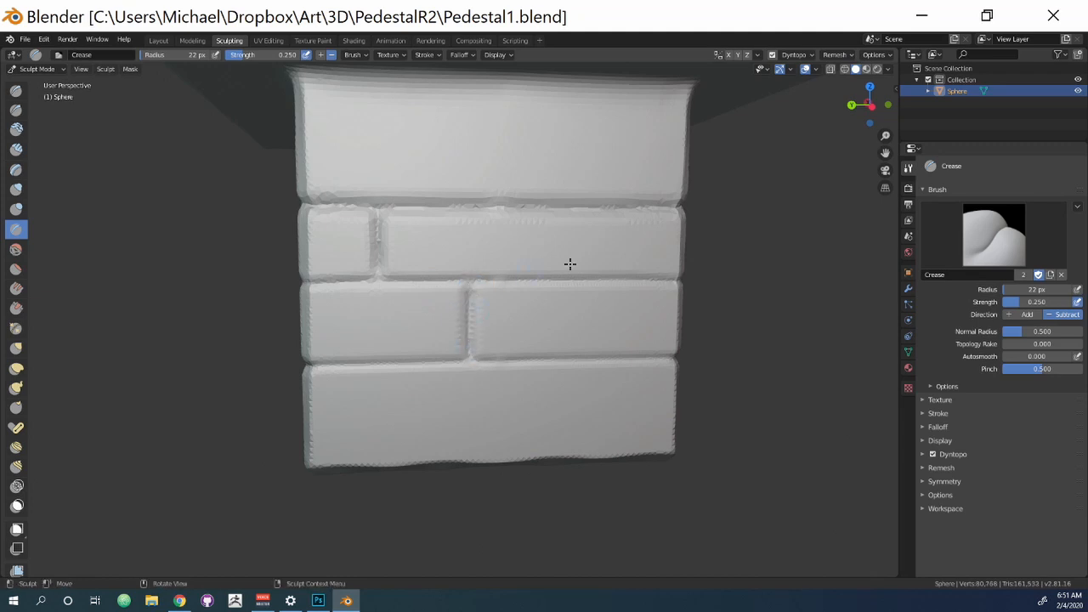
# Crease another vertical joint in each of the second and third block rows of this column face, staggered like brickwork
pyautogui.moveTo(569, 210); pyautogui.dragTo(561, 220)
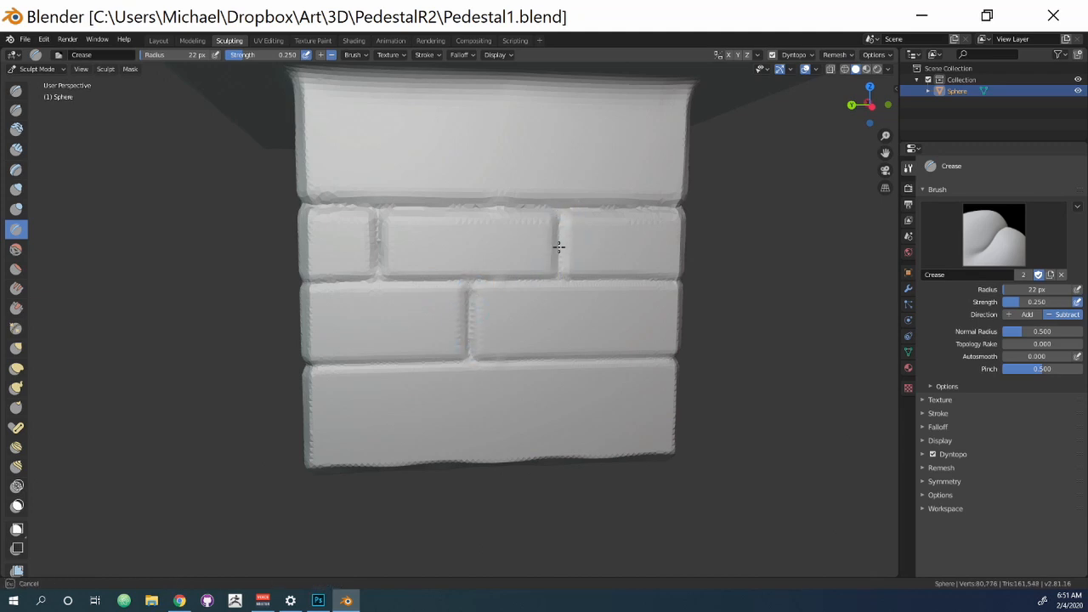
pyautogui.moveTo(559, 272); pyautogui.dragTo(559, 279)
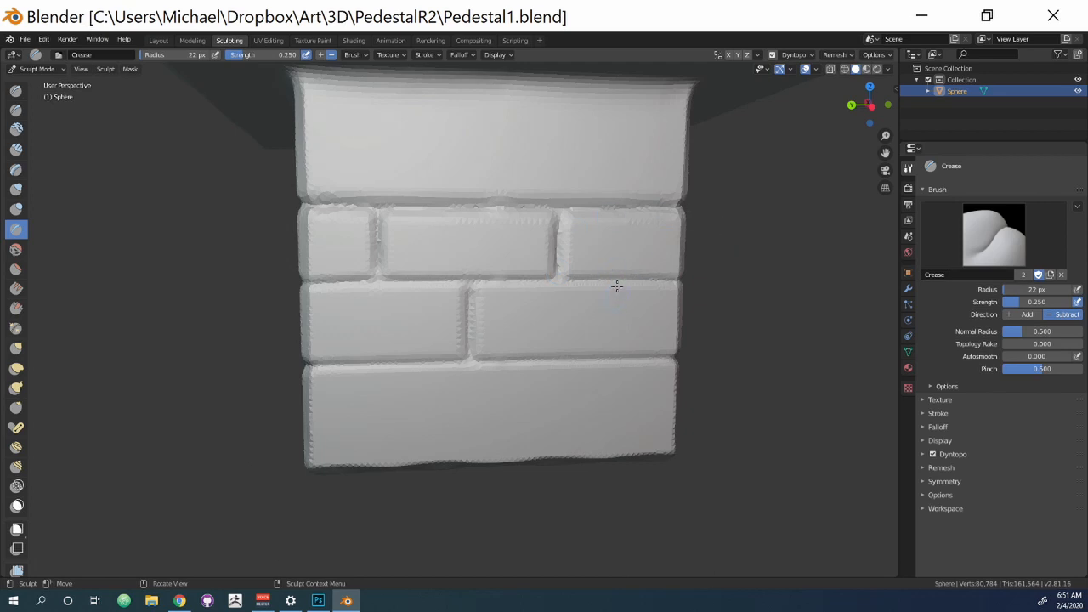
pyautogui.moveTo(642, 287); pyautogui.dragTo(629, 284)
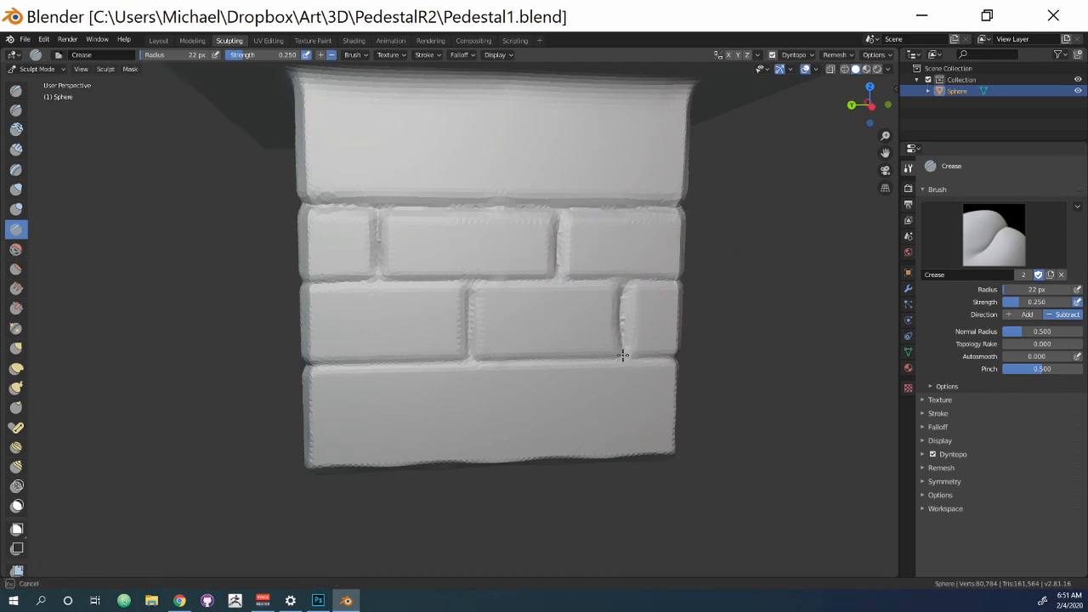
pyautogui.moveTo(623, 355); pyautogui.dragTo(647, 328)
pyautogui.moveTo(693, 398)
pyautogui.mouseDown(button='middle')
pyautogui.moveTo(576, 409)
pyautogui.moveTo(590, 403)
pyautogui.moveTo(561, 389)
pyautogui.mouseUp(button='middle')
pyautogui.moveTo(416, 296); pyautogui.dragTo(428, 329, button='middle')
pyautogui.rightClick(367, 287)
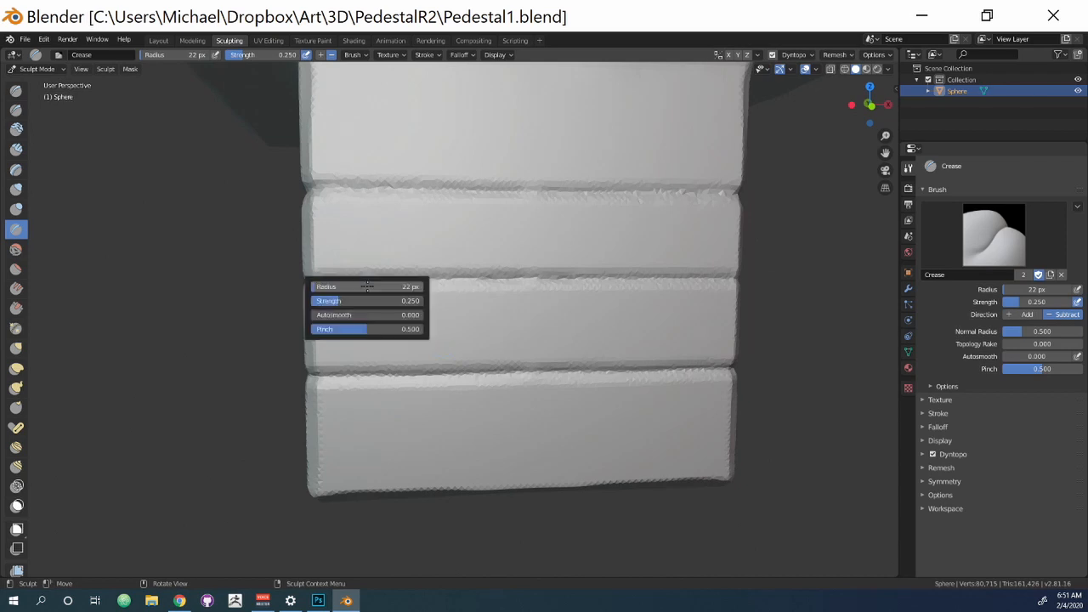
pyautogui.click(367, 287)
pyautogui.press('Return')
pyautogui.press('Return')
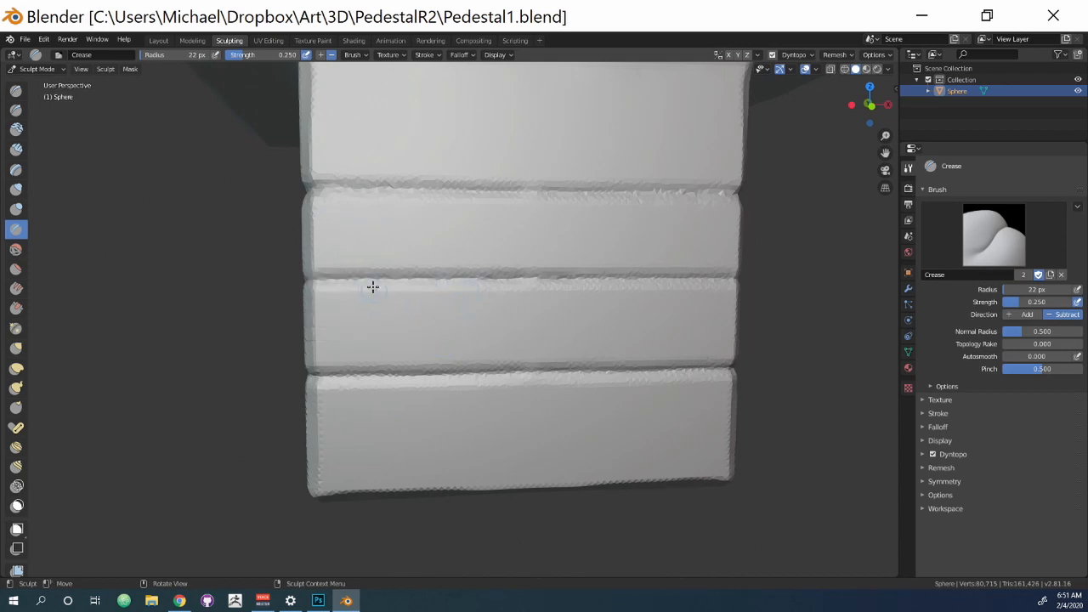
pyautogui.moveTo(372, 287); pyautogui.dragTo(370, 360)
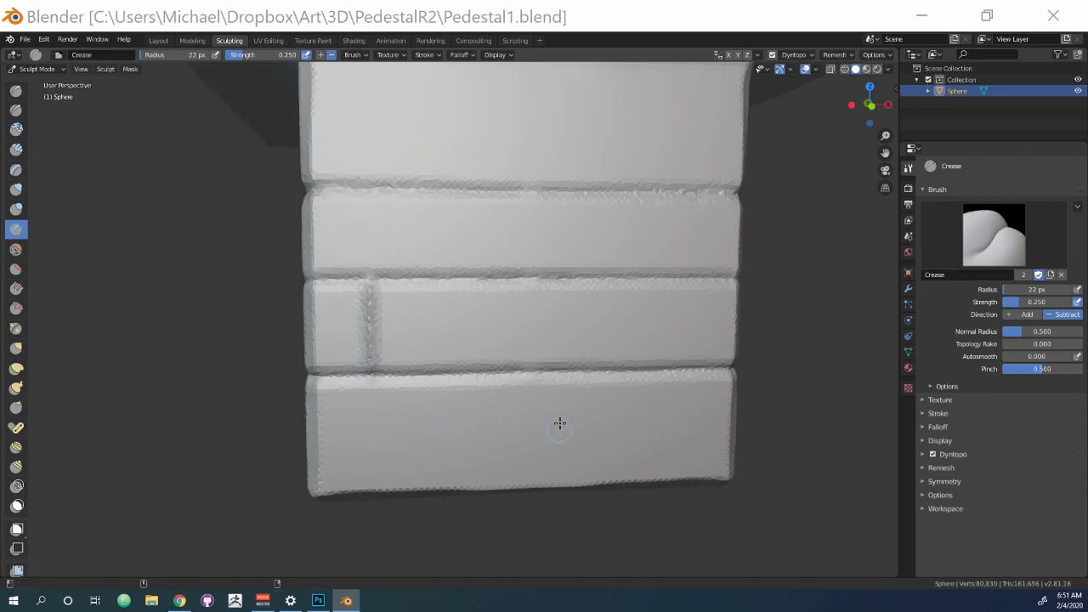
pyautogui.moveTo(476, 423)
pyautogui.mouseDown(button='middle')
pyautogui.moveTo(519, 438)
pyautogui.moveTo(573, 433)
pyautogui.moveTo(535, 434)
pyautogui.moveTo(549, 471)
pyautogui.mouseUp(button='middle')
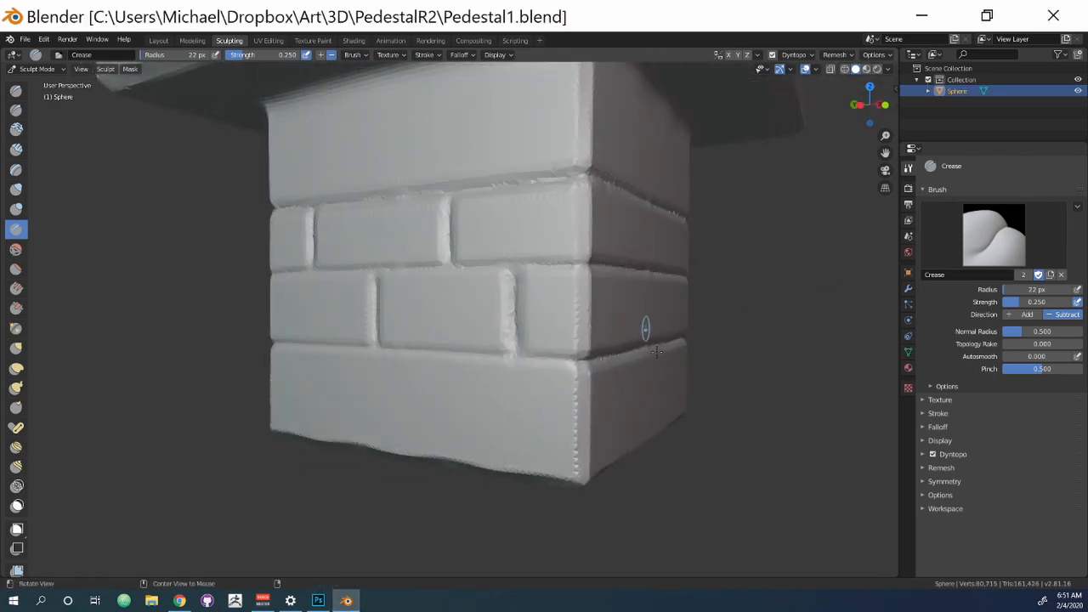
# Crease a vertical joint near the corner in the third block row of the adjacent unbroken column face
pyautogui.moveTo(644, 328); pyautogui.dragTo(576, 408, button='middle')
pyautogui.moveTo(434, 289); pyautogui.dragTo(436, 376)
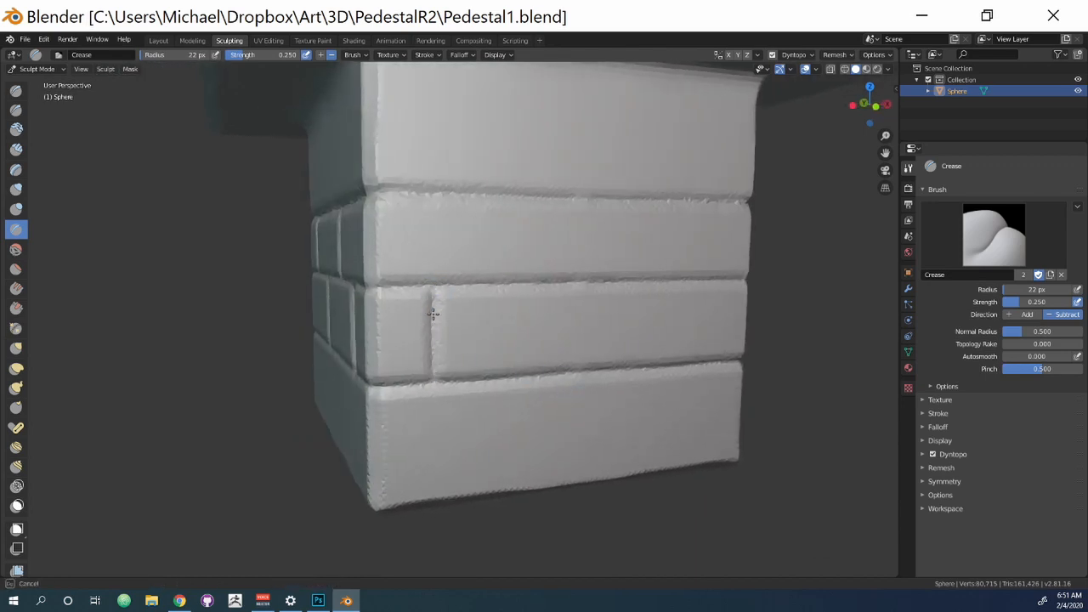
pyautogui.moveTo(421, 366); pyautogui.dragTo(474, 362)
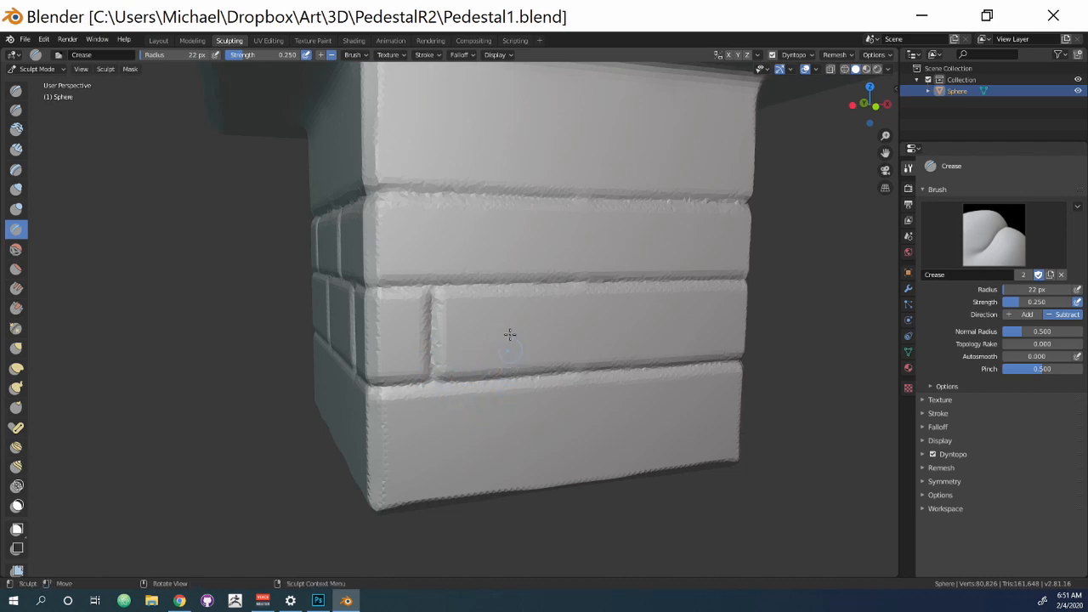
pyautogui.moveTo(495, 322)
pyautogui.mouseDown()
pyautogui.moveTo(494, 341)
pyautogui.moveTo(513, 348)
pyautogui.mouseUp()
pyautogui.hotkey('ctrl', 'z')
pyautogui.hotkey('ctrl', 'z')
# Crease two vertical joints in the second block row and another in the third row of the same face, offsetting them between rows
pyautogui.moveTo(566, 316); pyautogui.dragTo(448, 200, button='middle')
pyautogui.moveTo(463, 189); pyautogui.dragTo(463, 196)
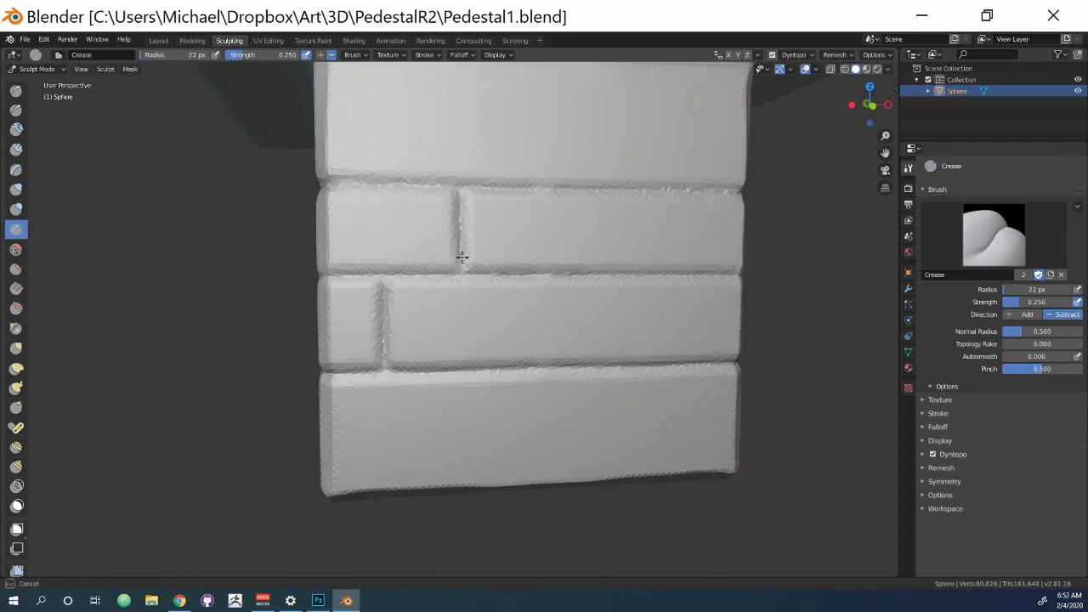
pyautogui.moveTo(462, 256); pyautogui.dragTo(462, 256)
pyautogui.moveTo(520, 388)
pyautogui.mouseDown(button='middle')
pyautogui.moveTo(589, 388)
pyautogui.moveTo(518, 386)
pyautogui.moveTo(586, 376)
pyautogui.mouseUp(button='middle')
pyautogui.moveTo(683, 382); pyautogui.dragTo(590, 396, button='middle')
pyautogui.moveTo(630, 201); pyautogui.dragTo(641, 275)
pyautogui.moveTo(523, 293); pyautogui.dragTo(524, 374)
# Crease a vertical joint near the corner in the next face's second block row and deepen the matching joint on the previous face
pyautogui.moveTo(536, 360)
pyautogui.mouseDown(button='middle')
pyautogui.moveTo(644, 454)
pyautogui.moveTo(596, 454)
pyautogui.moveTo(365, 298)
pyautogui.mouseUp(button='middle')
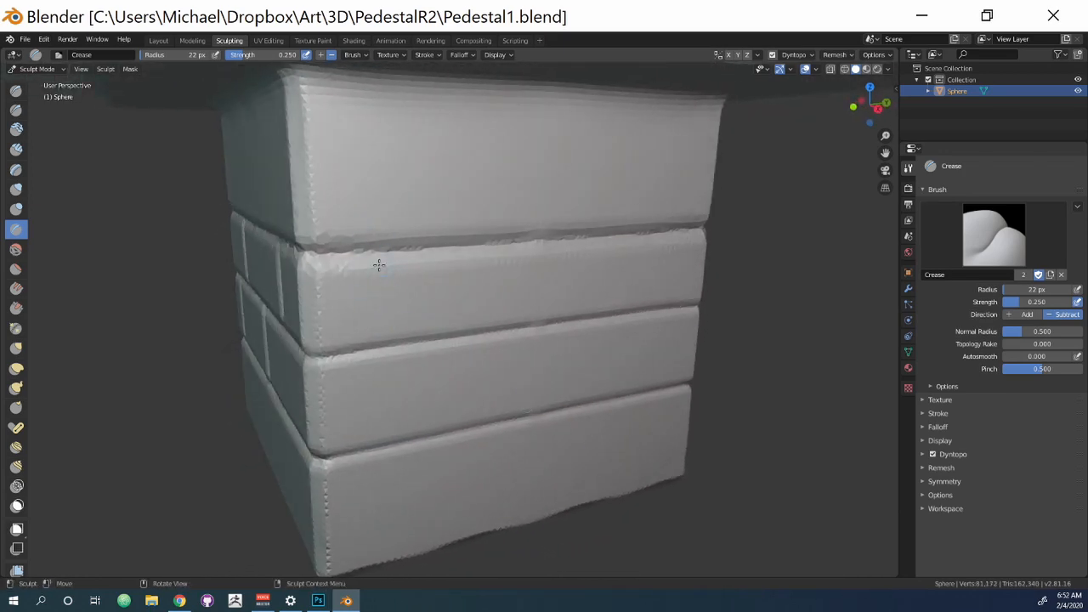
pyautogui.moveTo(380, 265); pyautogui.dragTo(385, 320)
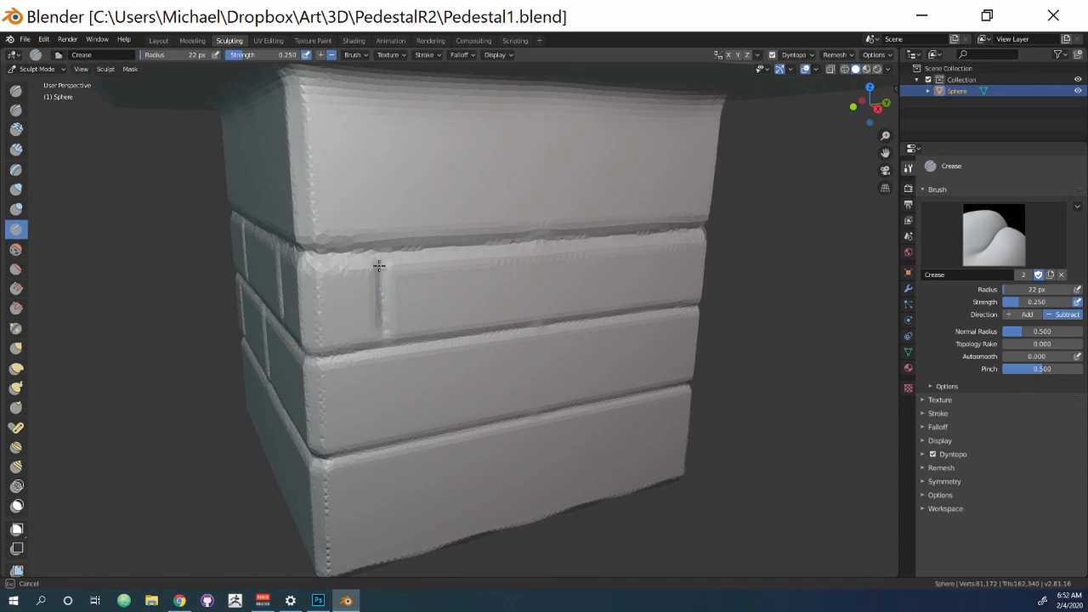
pyautogui.moveTo(380, 283); pyautogui.dragTo(383, 289)
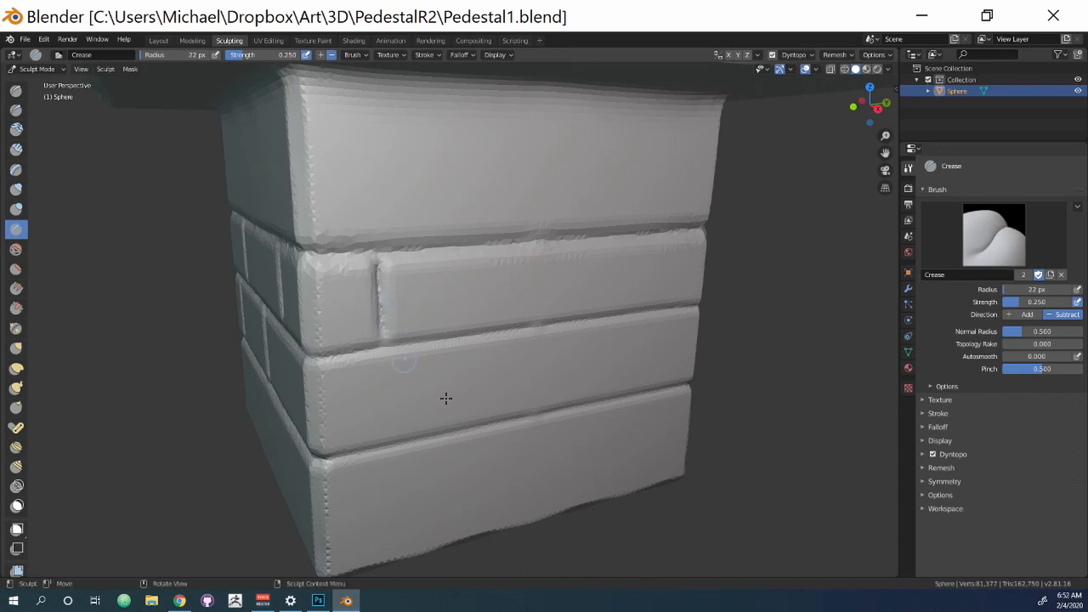
pyautogui.moveTo(445, 396)
pyautogui.mouseDown(button='middle')
pyautogui.moveTo(510, 437)
pyautogui.moveTo(583, 419)
pyautogui.moveTo(621, 195)
pyautogui.mouseUp(button='middle')
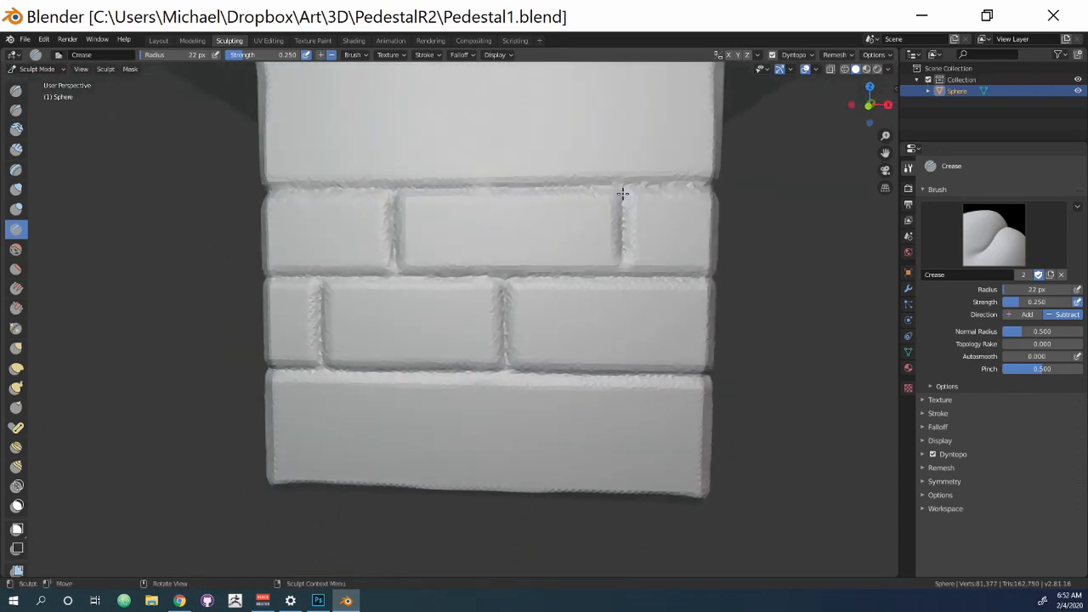
pyautogui.moveTo(621, 182); pyautogui.dragTo(621, 271)
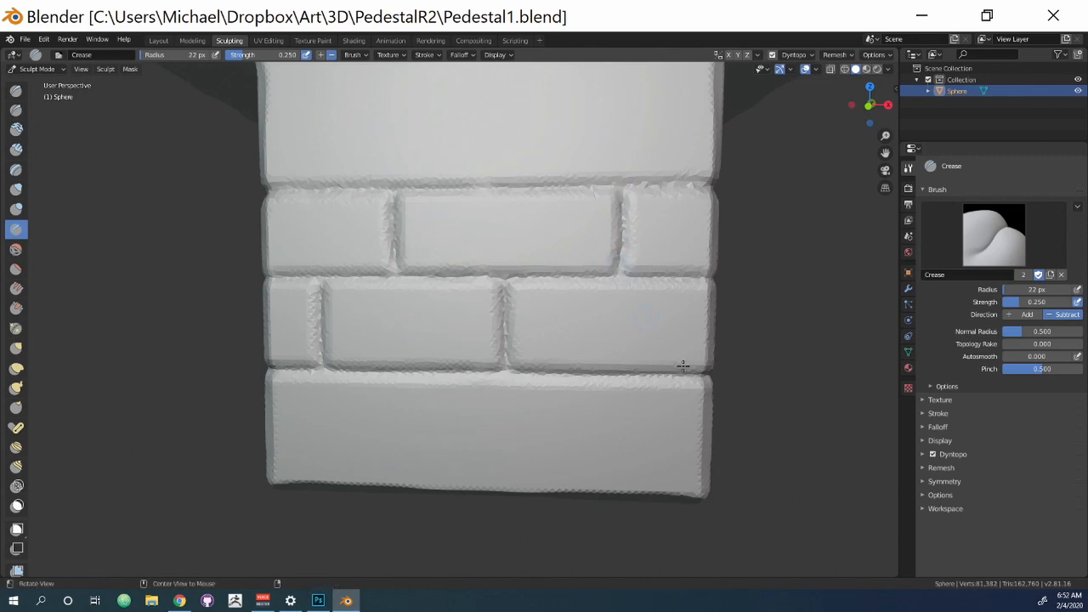
# Deepen the second-row corner joint on the next face and crease an offset vertical joint in its third block row
pyautogui.moveTo(706, 403)
pyautogui.mouseDown(button='middle')
pyautogui.moveTo(627, 413)
pyautogui.moveTo(578, 399)
pyautogui.mouseUp(button='middle')
pyautogui.moveTo(308, 217); pyautogui.dragTo(317, 250)
pyautogui.moveTo(408, 304); pyautogui.dragTo(372, 313, button='middle')
pyautogui.moveTo(358, 284); pyautogui.dragTo(361, 276)
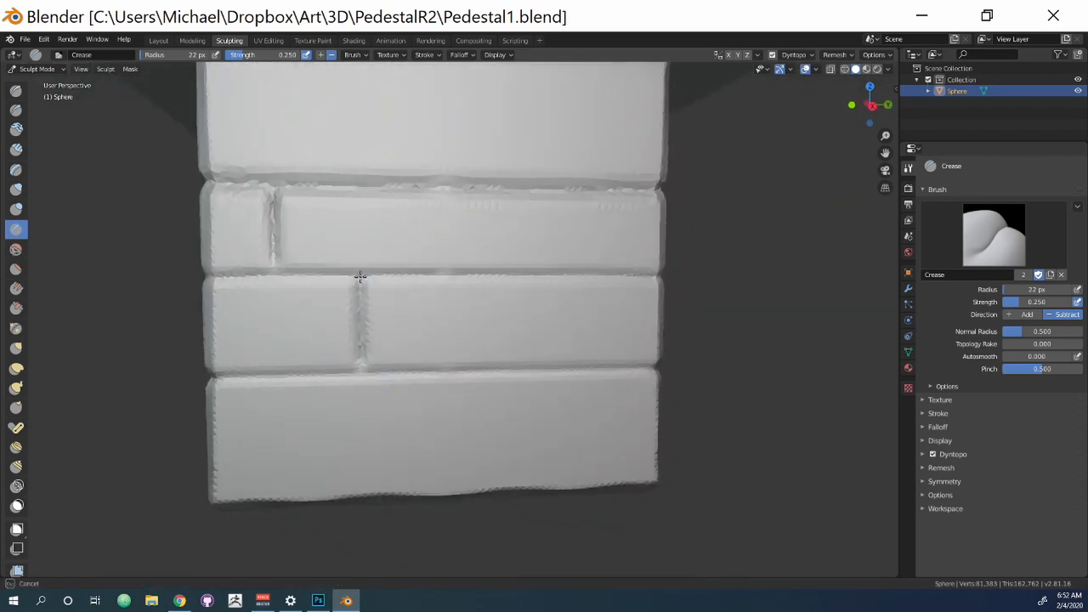
pyautogui.moveTo(360, 342); pyautogui.dragTo(374, 355)
# On the face with only one second-row corner joint, crease an offset vertical joint through the third block row
pyautogui.moveTo(374, 356)
pyautogui.mouseDown(button='middle')
pyautogui.moveTo(638, 462)
pyautogui.moveTo(608, 449)
pyautogui.moveTo(552, 451)
pyautogui.moveTo(607, 454)
pyautogui.moveTo(763, 423)
pyautogui.mouseUp(button='middle')
pyautogui.scroll(-12, 624, 484)
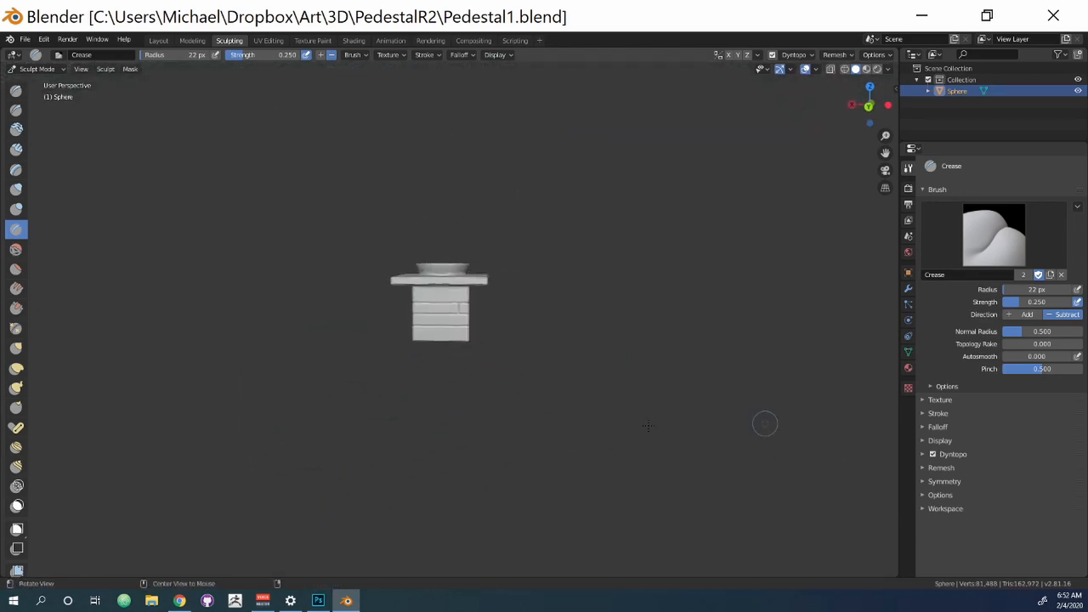
pyautogui.scroll(12, 545, 286)
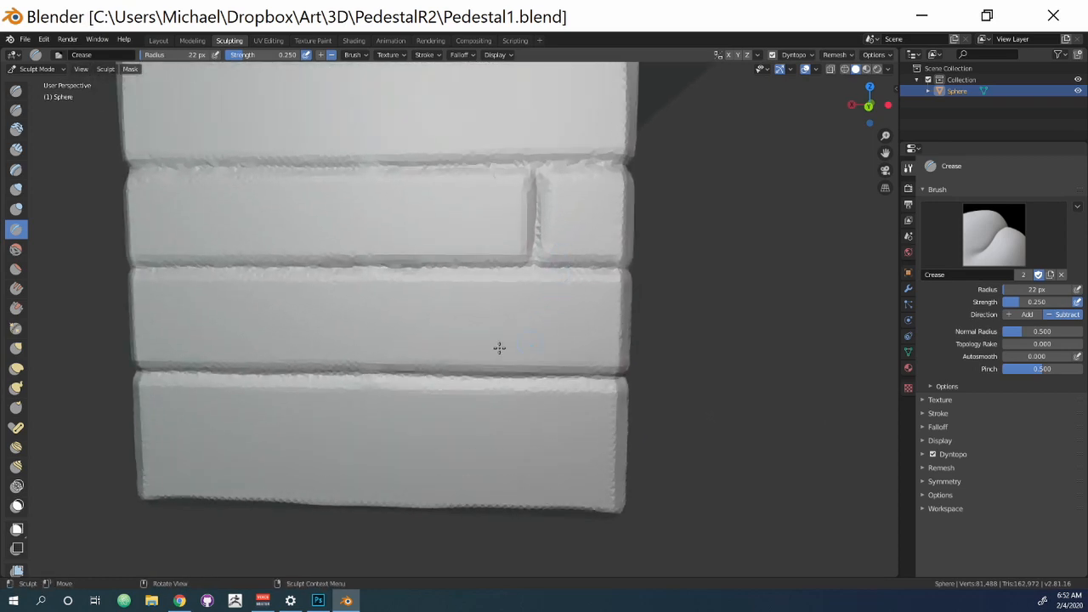
pyautogui.moveTo(482, 306)
pyautogui.mouseDown(button='middle')
pyautogui.moveTo(561, 382)
pyautogui.moveTo(498, 382)
pyautogui.moveTo(588, 380)
pyautogui.moveTo(490, 312)
pyautogui.mouseUp(button='middle')
pyautogui.moveTo(467, 325); pyautogui.dragTo(465, 326)
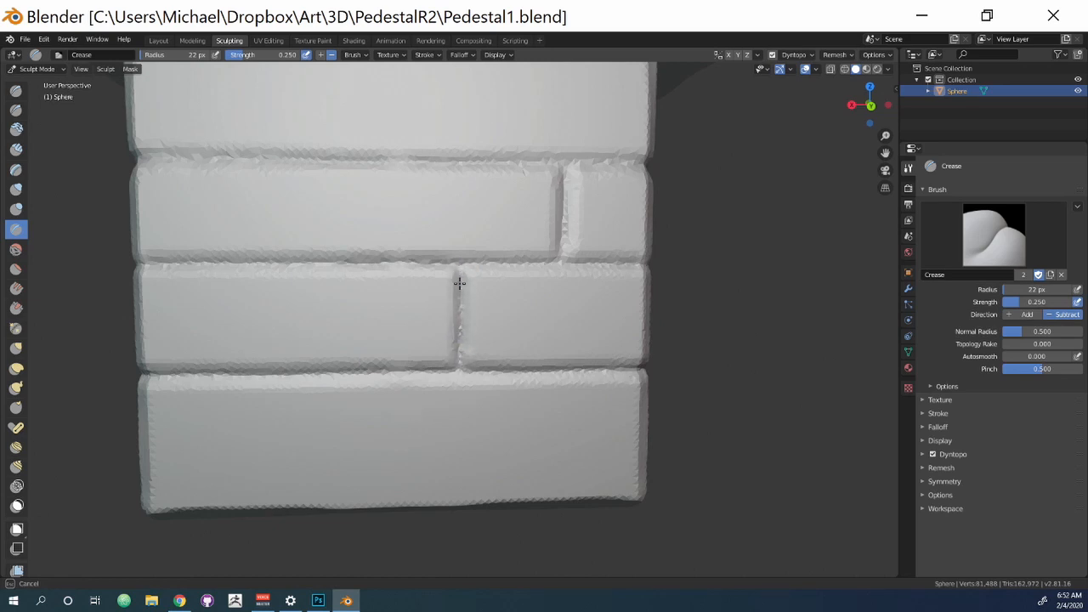
pyautogui.moveTo(460, 334); pyautogui.dragTo(461, 367)
# Crease another vertical joint in both the second and third block rows of this face, dividing each row into three blocks
pyautogui.moveTo(525, 420)
pyautogui.mouseDown(button='middle')
pyautogui.moveTo(563, 439)
pyautogui.moveTo(471, 352)
pyautogui.mouseUp(button='middle')
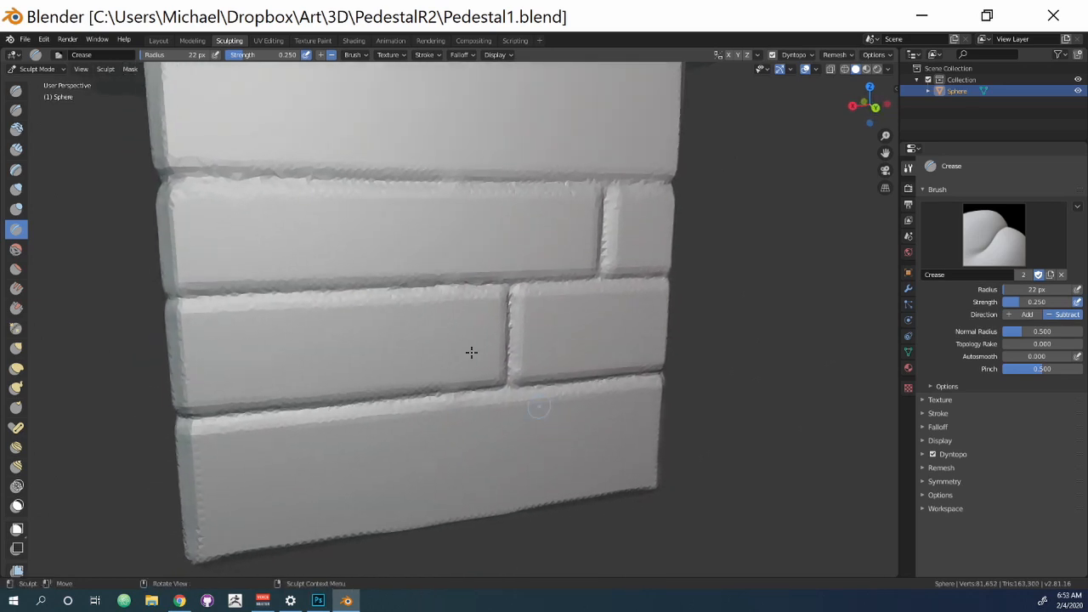
pyautogui.moveTo(365, 195); pyautogui.dragTo(393, 211)
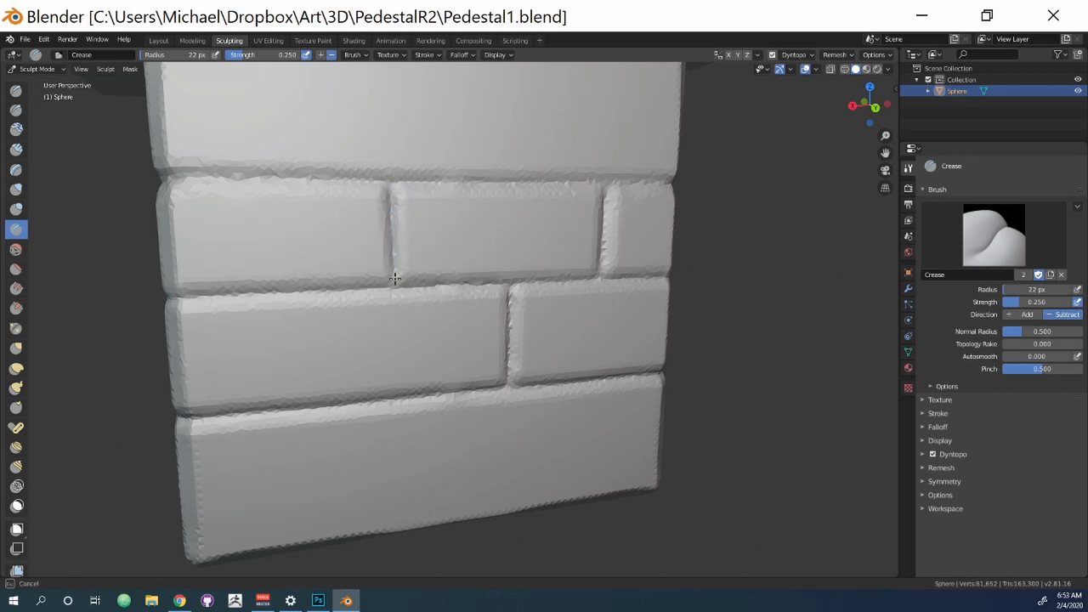
pyautogui.moveTo(395, 279); pyautogui.dragTo(398, 278)
pyautogui.moveTo(336, 298); pyautogui.dragTo(338, 345)
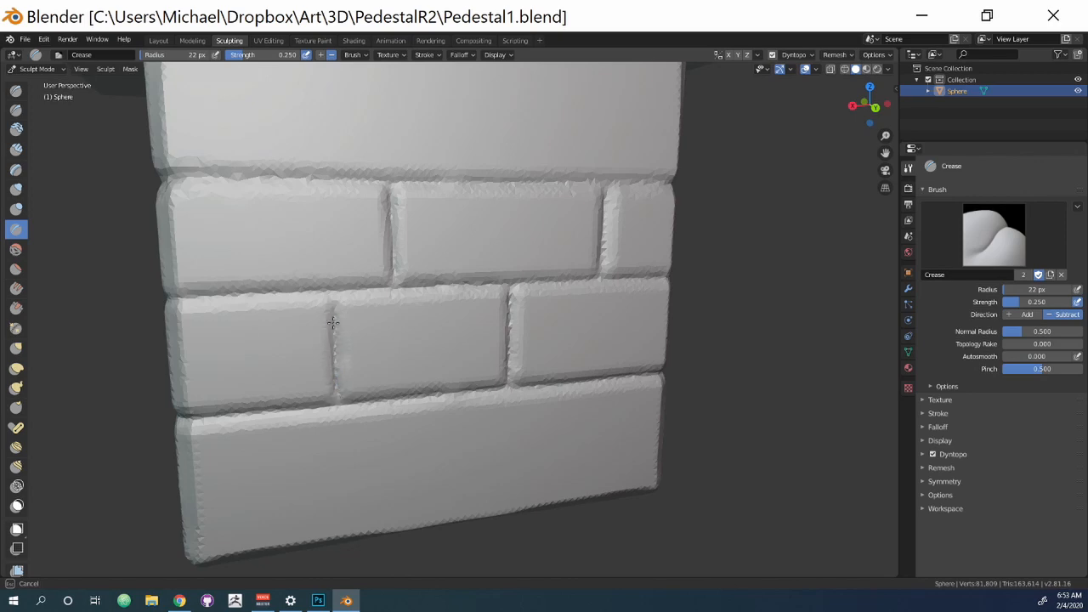
pyautogui.moveTo(340, 343); pyautogui.dragTo(339, 349)
# Crease another vertical joint in the second and third block rows of the remaining face that has only one joint per row
pyautogui.moveTo(421, 430); pyautogui.dragTo(519, 422, button='middle')
pyautogui.moveTo(500, 198)
pyautogui.mouseDown()
pyautogui.moveTo(498, 133)
pyautogui.moveTo(501, 237)
pyautogui.mouseUp()
pyautogui.moveTo(656, 396)
pyautogui.mouseDown(button='middle')
pyautogui.moveTo(602, 398)
pyautogui.moveTo(664, 395)
pyautogui.moveTo(641, 348)
pyautogui.mouseUp(button='middle')
pyautogui.moveTo(531, 250); pyautogui.dragTo(530, 252)
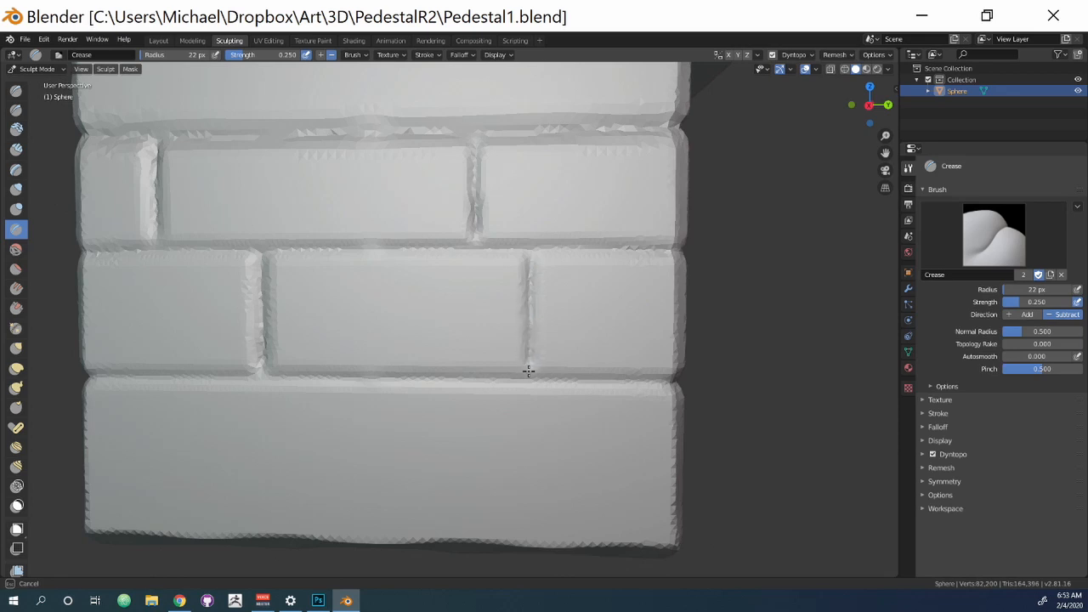
pyautogui.moveTo(533, 347)
pyautogui.mouseDown()
pyautogui.moveTo(530, 255)
pyautogui.moveTo(528, 374)
pyautogui.mouseUp()
# Raise the block edges on both sides of a third-row vertical joint with inverted Crease strokes
pyautogui.moveTo(605, 360)
pyautogui.mouseDown(button='middle')
pyautogui.moveTo(590, 428)
pyautogui.moveTo(573, 427)
pyautogui.moveTo(595, 417)
pyautogui.moveTo(573, 466)
pyautogui.moveTo(687, 469)
pyautogui.moveTo(750, 500)
pyautogui.moveTo(675, 539)
pyautogui.moveTo(583, 474)
pyautogui.moveTo(532, 462)
pyautogui.moveTo(544, 345)
pyautogui.moveTo(481, 348)
pyautogui.moveTo(405, 272)
pyautogui.mouseUp(button='middle')
pyautogui.scroll(-3, 634, 403)
pyautogui.scroll(-5, 633, 404)
pyautogui.scroll(6, 544, 345)
pyautogui.scroll(-2, 544, 250)
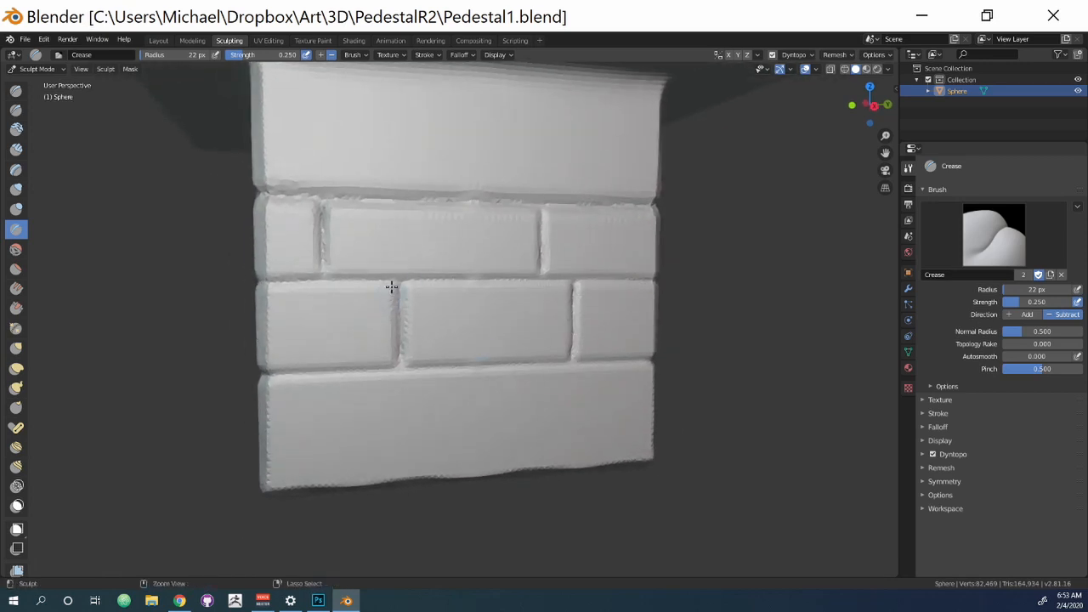
pyautogui.keyDown('ctrl'); pyautogui.moveTo(391, 289); pyautogui.dragTo(394, 363); pyautogui.keyUp('ctrl')
pyautogui.keyDown('ctrl'); pyautogui.moveTo(415, 302); pyautogui.dragTo(409, 364); pyautogui.keyUp('ctrl')
# Raise the far end and upper edge of the third-row middle block and the upper edge of the neighbouring corner block with inverted Crease
pyautogui.moveTo(488, 381)
pyautogui.mouseDown(button='middle')
pyautogui.moveTo(532, 420)
pyautogui.moveTo(498, 421)
pyautogui.moveTo(471, 365)
pyautogui.moveTo(481, 328)
pyautogui.moveTo(458, 411)
pyautogui.moveTo(457, 297)
pyautogui.mouseUp(button='middle')
pyautogui.moveTo(464, 282); pyautogui.dragTo(462, 325)
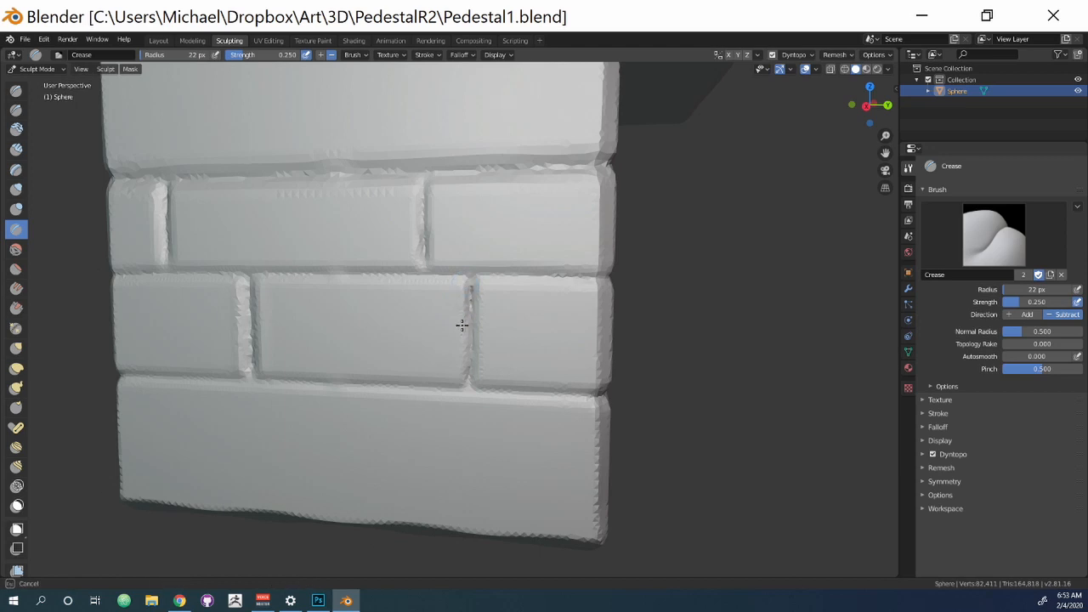
pyautogui.moveTo(456, 377); pyautogui.dragTo(457, 380)
pyautogui.moveTo(263, 286); pyautogui.dragTo(267, 286)
pyautogui.moveTo(447, 289)
pyautogui.mouseDown()
pyautogui.moveTo(498, 289)
pyautogui.moveTo(486, 289)
pyautogui.mouseUp()
pyautogui.moveTo(593, 289); pyautogui.dragTo(604, 295)
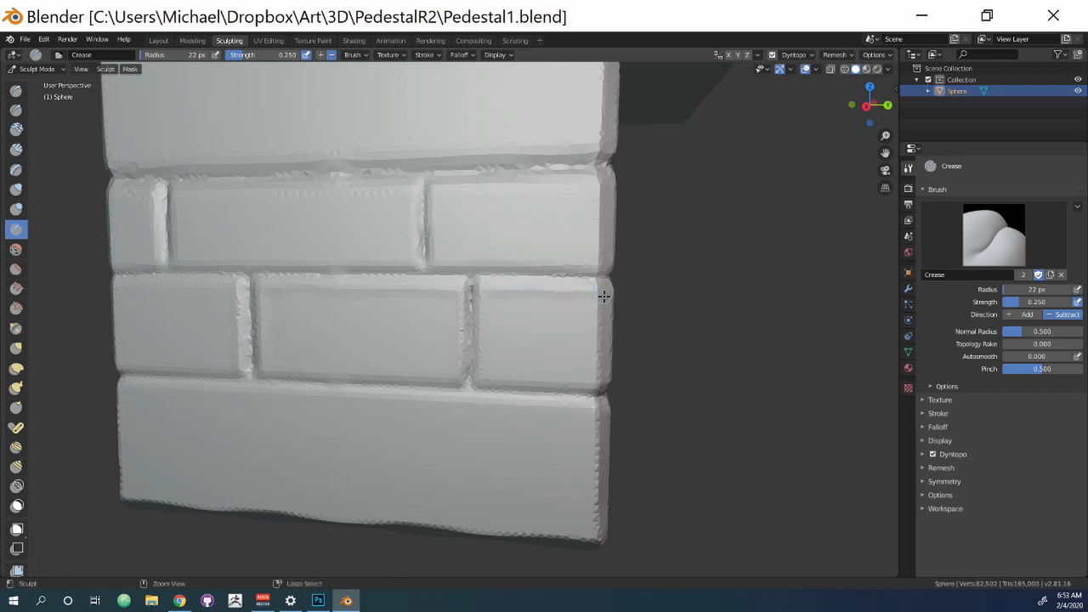
# Raise the lower edge and the joint-side edge of the third-row corner block with inverted Crease strokes
pyautogui.moveTo(481, 379); pyautogui.dragTo(515, 384)
pyautogui.moveTo(593, 384); pyautogui.dragTo(602, 386)
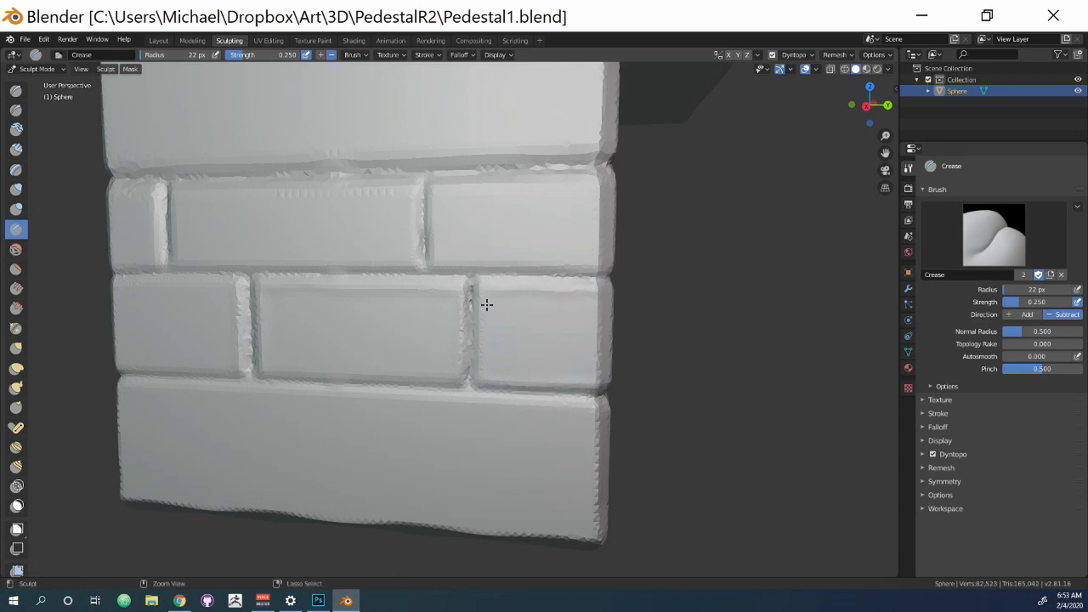
pyautogui.moveTo(486, 304); pyautogui.dragTo(480, 296)
pyautogui.moveTo(481, 384); pyautogui.dragTo(479, 387)
# Sharpen the lower edge of the second-row corner block with inverted Crease, undoing and redoing an unwanted stroke
pyautogui.moveTo(441, 264); pyautogui.dragTo(439, 262)
pyautogui.moveTo(589, 267); pyautogui.dragTo(592, 268)
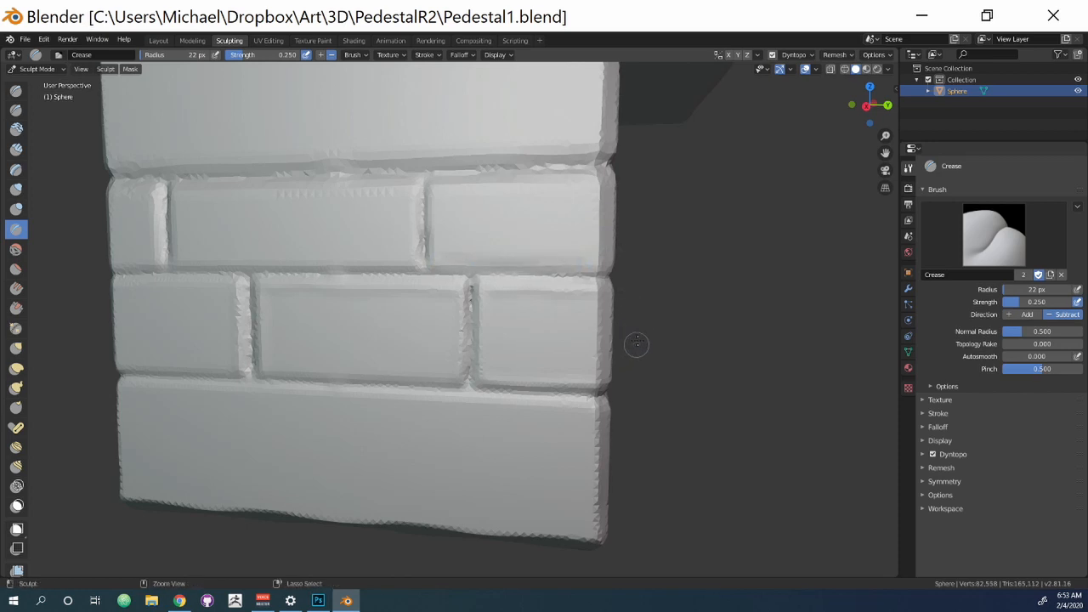
pyautogui.moveTo(442, 263); pyautogui.dragTo(517, 262)
pyautogui.hotkey('ctrl', 'z')
pyautogui.moveTo(441, 262); pyautogui.dragTo(590, 263)
# Raise the edges on both sides of the second-row joint and along the middle block's upper edge with inverted Crease
pyautogui.moveTo(440, 185)
pyautogui.mouseDown()
pyautogui.moveTo(586, 178)
pyautogui.moveTo(430, 260)
pyautogui.mouseUp()
pyautogui.moveTo(412, 191); pyautogui.dragTo(409, 260)
pyautogui.moveTo(406, 222); pyautogui.dragTo(406, 233)
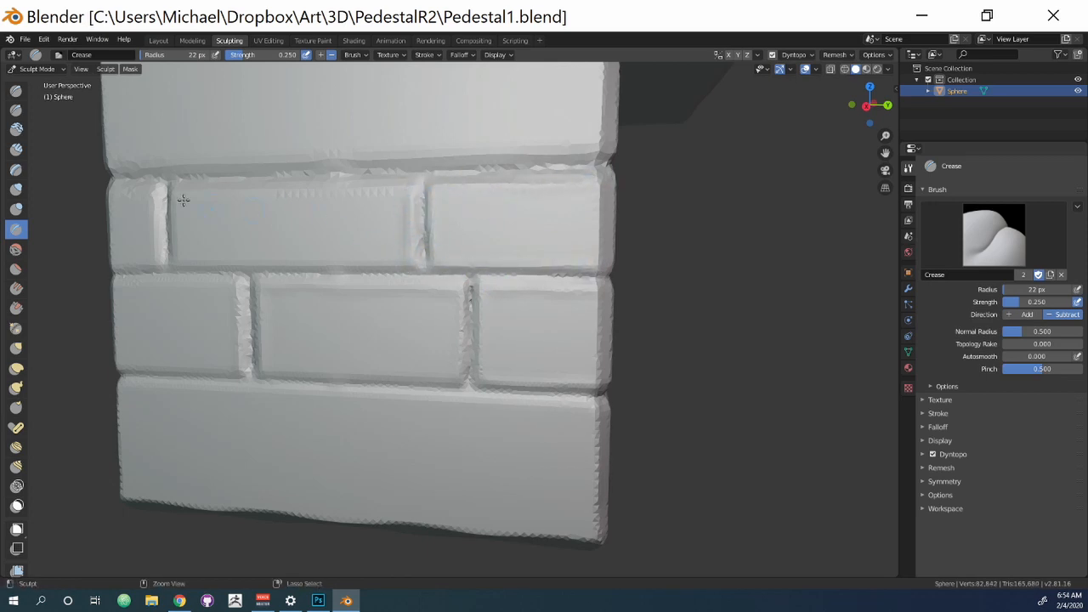
pyautogui.moveTo(173, 191); pyautogui.dragTo(246, 192)
pyautogui.moveTo(359, 192); pyautogui.dragTo(360, 192)
# Sharpen the lower edge and remaining end edge of the second-row middle block with further Crease strokes
pyautogui.moveTo(437, 280)
pyautogui.mouseDown(button='middle')
pyautogui.moveTo(394, 314)
pyautogui.moveTo(365, 318)
pyautogui.moveTo(378, 323)
pyautogui.moveTo(447, 308)
pyautogui.moveTo(335, 246)
pyautogui.mouseUp(button='middle')
pyautogui.moveTo(311, 248); pyautogui.dragTo(311, 248)
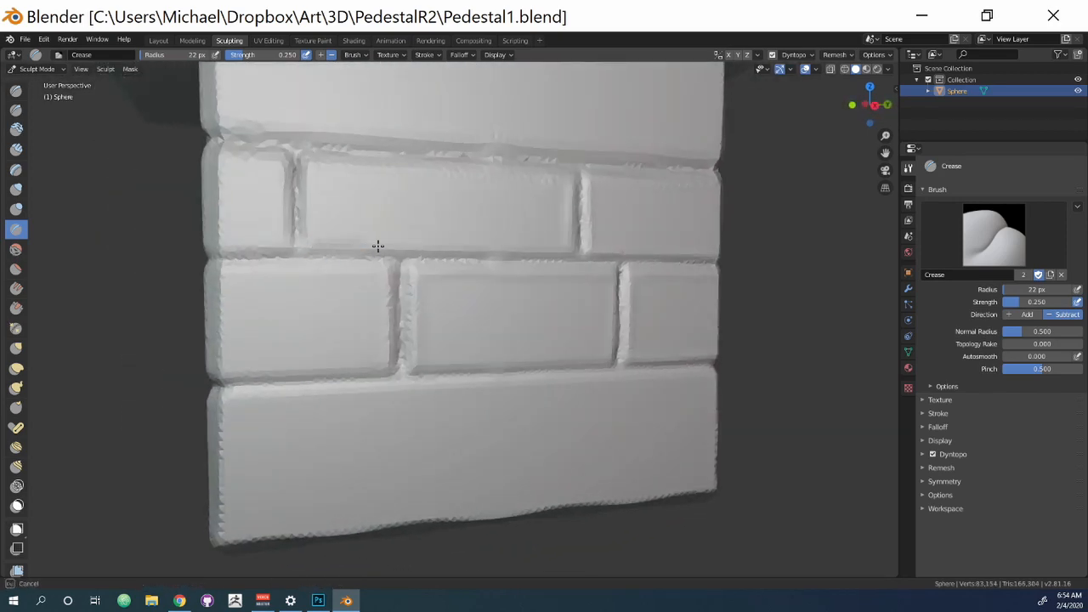
pyautogui.moveTo(449, 248); pyautogui.dragTo(451, 248)
pyautogui.moveTo(451, 248)
pyautogui.mouseDown(button='middle')
pyautogui.moveTo(479, 343)
pyautogui.moveTo(450, 377)
pyautogui.moveTo(466, 357)
pyautogui.moveTo(335, 304)
pyautogui.mouseUp(button='middle')
pyautogui.moveTo(335, 303); pyautogui.dragTo(340, 364)
pyautogui.moveTo(425, 416)
pyautogui.mouseDown(button='middle')
pyautogui.moveTo(471, 426)
pyautogui.moveTo(502, 382)
pyautogui.mouseUp(button='middle')
pyautogui.moveTo(300, 341); pyautogui.dragTo(300, 339)
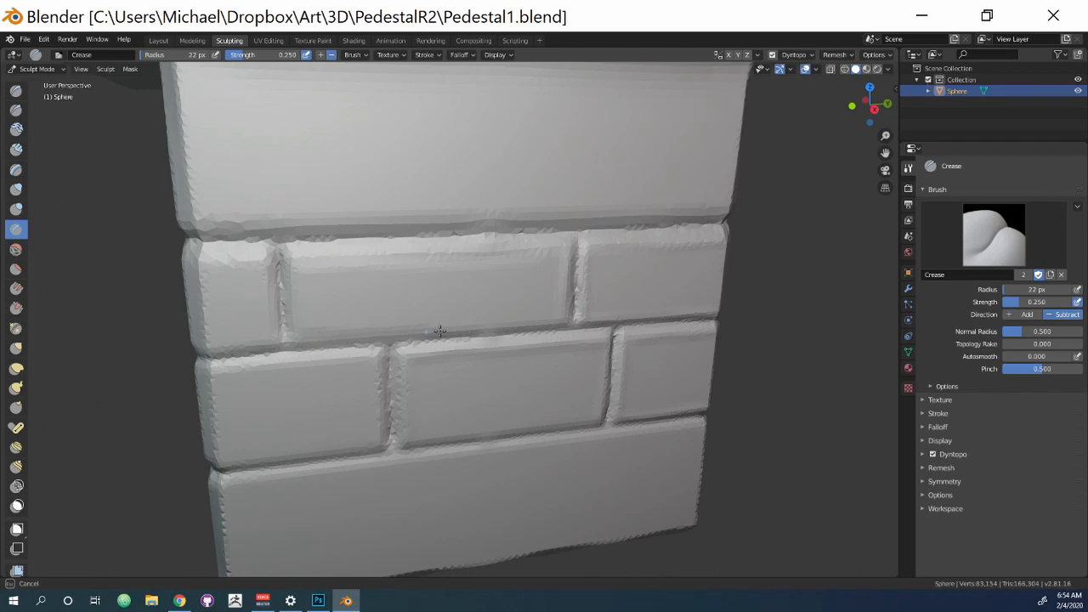
pyautogui.moveTo(563, 318); pyautogui.dragTo(328, 333)
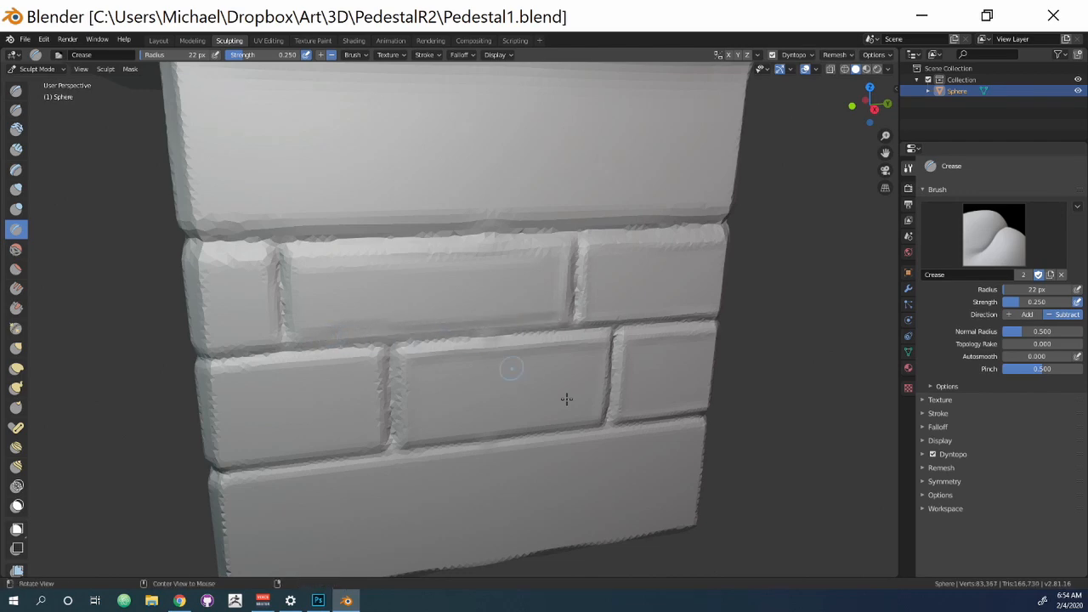
pyautogui.moveTo(566, 396)
pyautogui.mouseDown(button='middle')
pyautogui.moveTo(450, 416)
pyautogui.moveTo(447, 408)
pyautogui.mouseUp(button='middle')
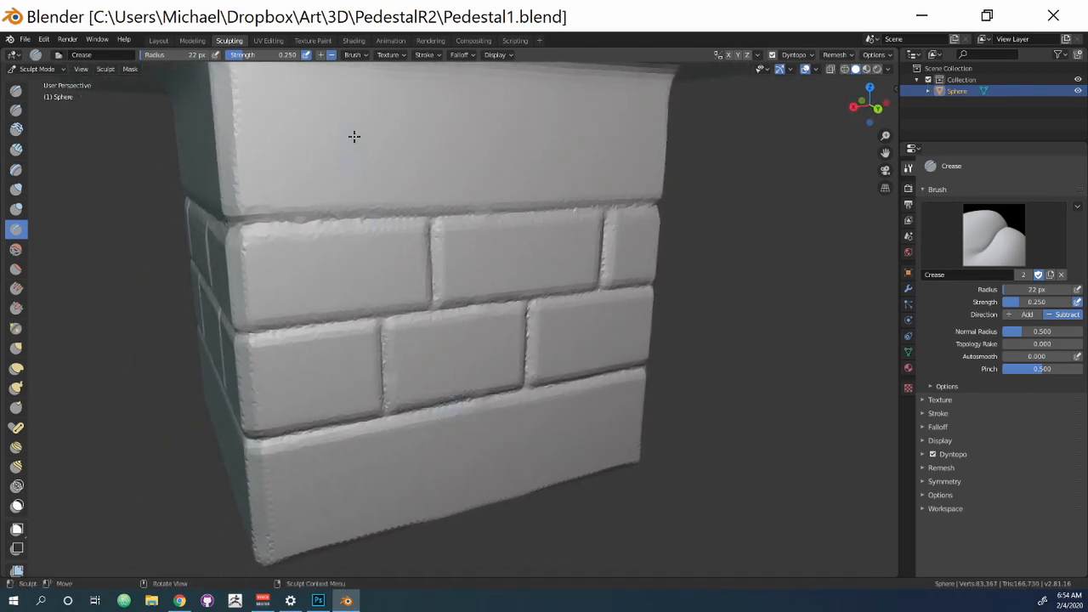
# Undo a stray stroke on the large upper block and sharpen the joint-side edges of the upper-row corner block with inverted Crease
pyautogui.moveTo(354, 136); pyautogui.dragTo(366, 158)
pyautogui.hotkey('ctrl', 'z')
pyautogui.moveTo(415, 318)
pyautogui.mouseDown(button='middle')
pyautogui.moveTo(451, 340)
pyautogui.moveTo(477, 245)
pyautogui.mouseUp(button='middle')
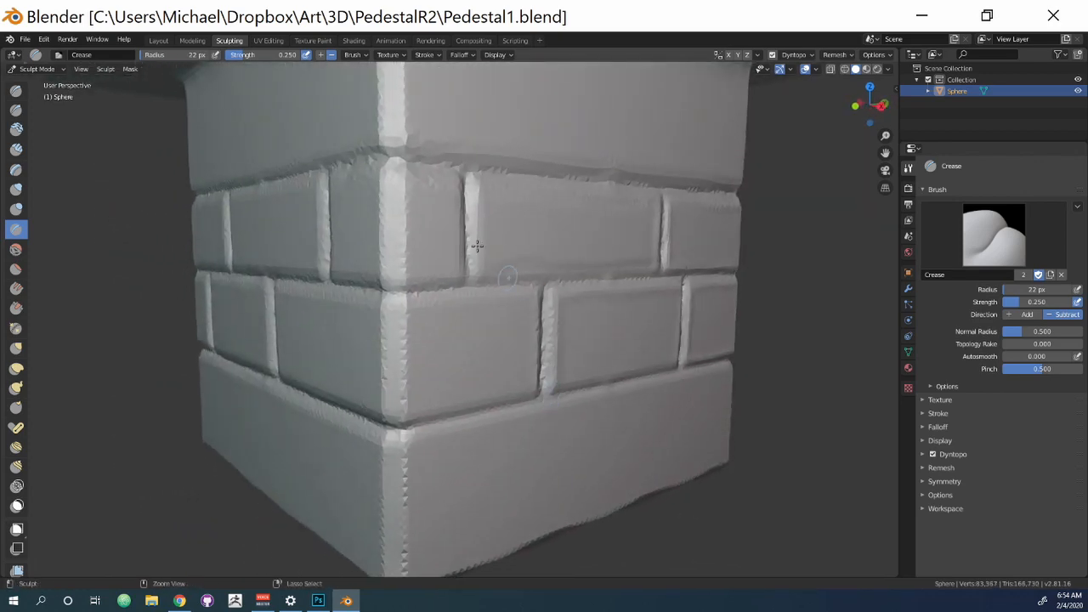
pyautogui.moveTo(456, 185)
pyautogui.mouseDown()
pyautogui.moveTo(456, 236)
pyautogui.moveTo(441, 236)
pyautogui.mouseUp()
pyautogui.moveTo(333, 187); pyautogui.dragTo(334, 190)
pyautogui.moveTo(333, 255); pyautogui.dragTo(334, 260)
# Sharpen the upper and lower edges of the upper-row corner block and outline the long lower-row corner block with inverted Crease
pyautogui.moveTo(340, 213); pyautogui.dragTo(555, 245, button='middle')
pyautogui.moveTo(595, 255)
pyautogui.mouseDown()
pyautogui.moveTo(615, 261)
pyautogui.moveTo(588, 264)
pyautogui.mouseUp()
pyautogui.moveTo(628, 158); pyautogui.dragTo(571, 159)
pyautogui.moveTo(416, 288); pyautogui.dragTo(470, 283)
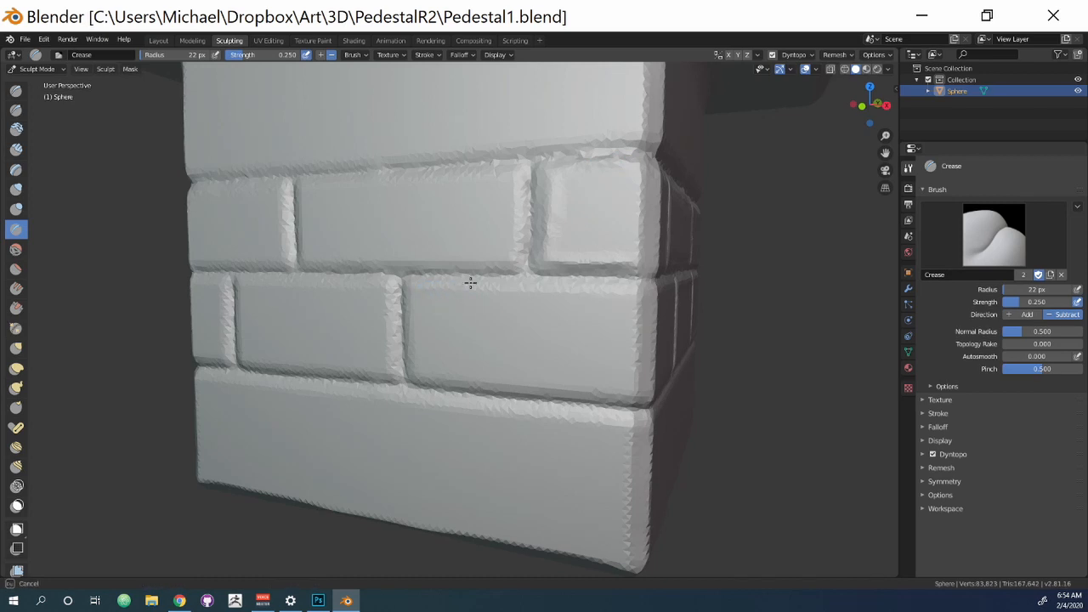
pyautogui.moveTo(596, 291); pyautogui.dragTo(605, 291)
pyautogui.moveTo(413, 297)
pyautogui.mouseDown()
pyautogui.moveTo(409, 355)
pyautogui.moveTo(486, 382)
pyautogui.moveTo(651, 389)
pyautogui.mouseUp()
# Sharpen the edges of the upper-row middle and end blocks and the lower-row end block on the adjacent face with inverted Crease
pyautogui.moveTo(651, 389); pyautogui.dragTo(600, 430, button='middle')
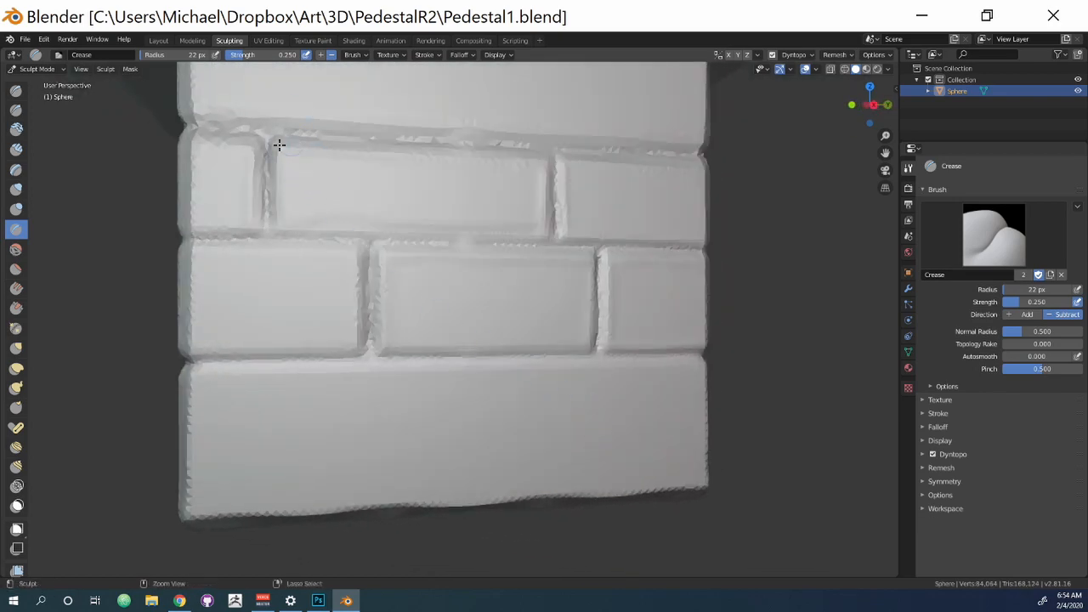
pyautogui.moveTo(279, 145); pyautogui.dragTo(326, 147)
pyautogui.moveTo(544, 164); pyautogui.dragTo(689, 170)
pyautogui.moveTo(577, 238)
pyautogui.mouseDown()
pyautogui.moveTo(633, 241)
pyautogui.moveTo(617, 275)
pyautogui.moveTo(639, 260)
pyautogui.moveTo(612, 340)
pyautogui.moveTo(701, 344)
pyautogui.mouseUp()
pyautogui.moveTo(601, 272); pyautogui.dragTo(609, 344)
# Sharpen the edges of the lower-row middle block and the corner block beside it on the same face
pyautogui.moveTo(382, 342); pyautogui.dragTo(390, 342)
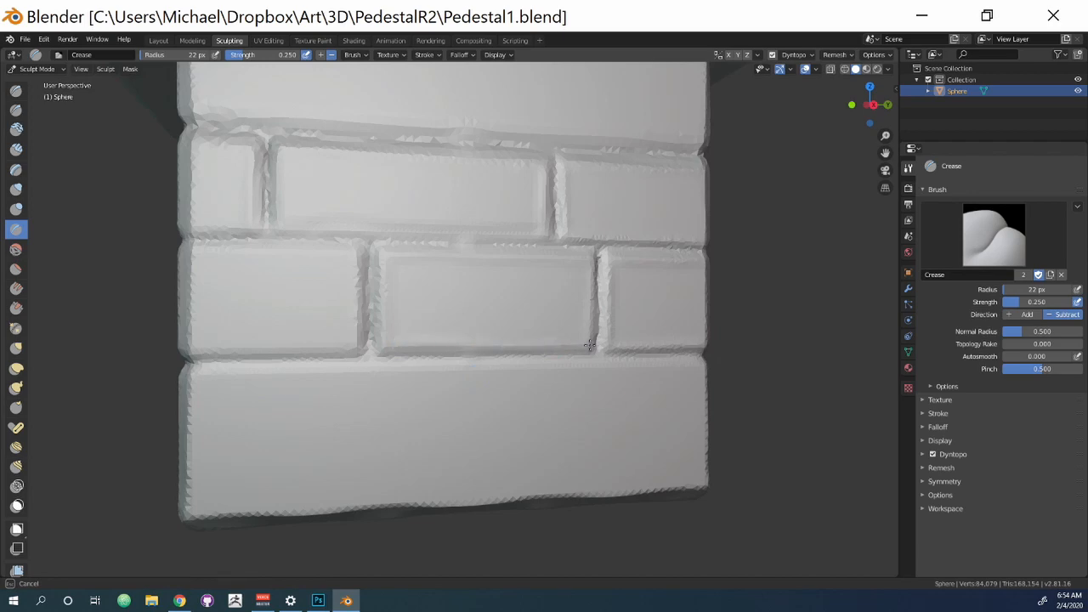
pyautogui.moveTo(590, 346); pyautogui.dragTo(593, 345)
pyautogui.moveTo(382, 260); pyautogui.dragTo(377, 339)
pyautogui.moveTo(192, 254); pyautogui.dragTo(294, 258)
pyautogui.moveTo(204, 342); pyautogui.dragTo(375, 348)
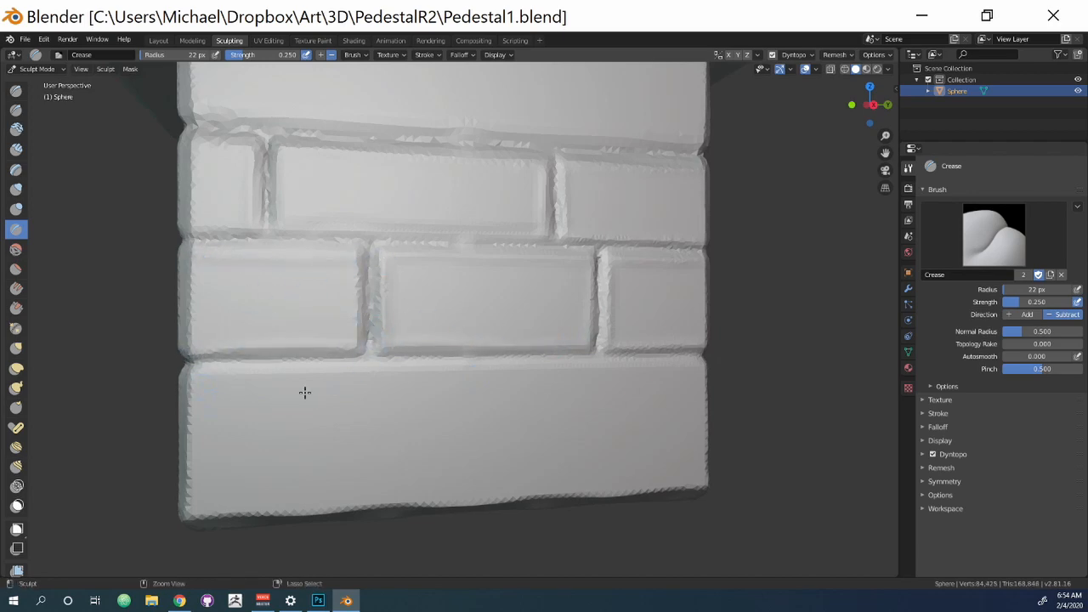
# Raise the edges of the blocks in both brick rows on the next side face with inverted Crease strokes
pyautogui.moveTo(304, 392)
pyautogui.mouseDown(button='middle')
pyautogui.moveTo(615, 437)
pyautogui.moveTo(570, 437)
pyautogui.moveTo(363, 301)
pyautogui.mouseUp(button='middle')
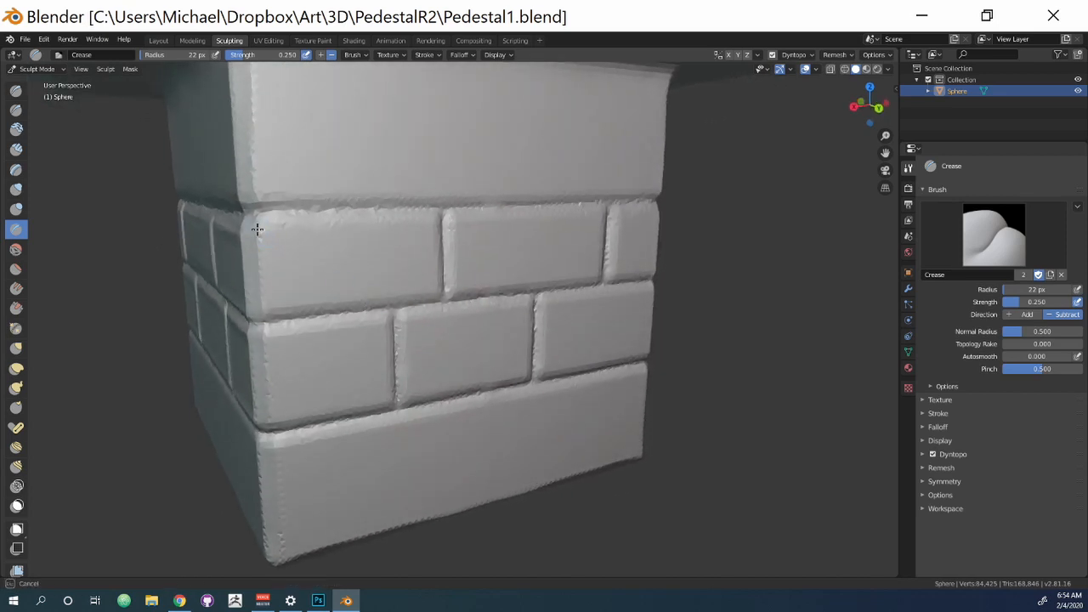
pyautogui.moveTo(262, 317); pyautogui.dragTo(381, 305)
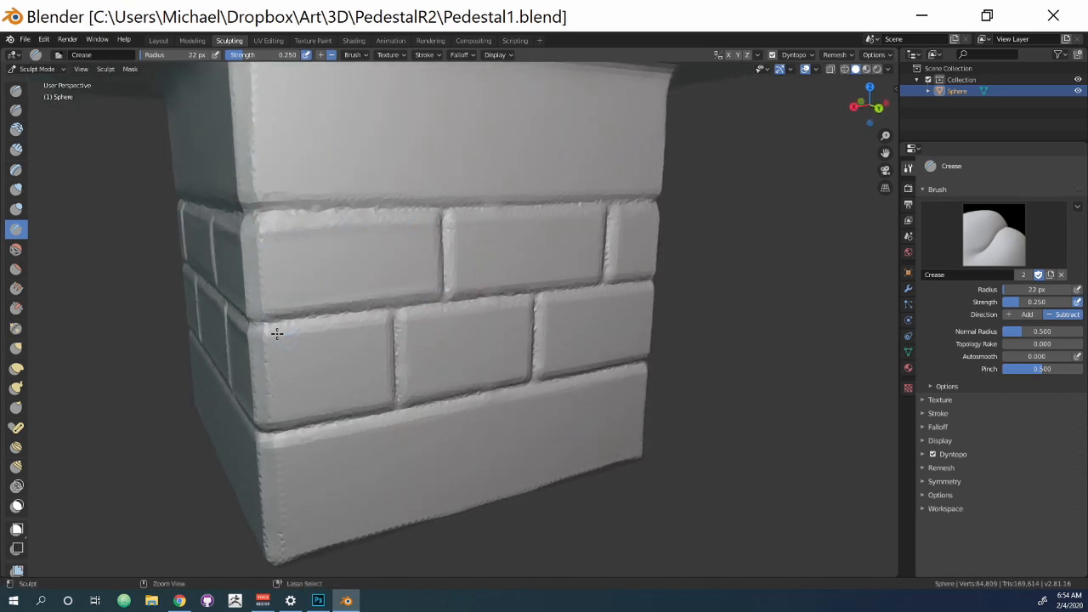
pyautogui.moveTo(268, 423); pyautogui.dragTo(349, 406)
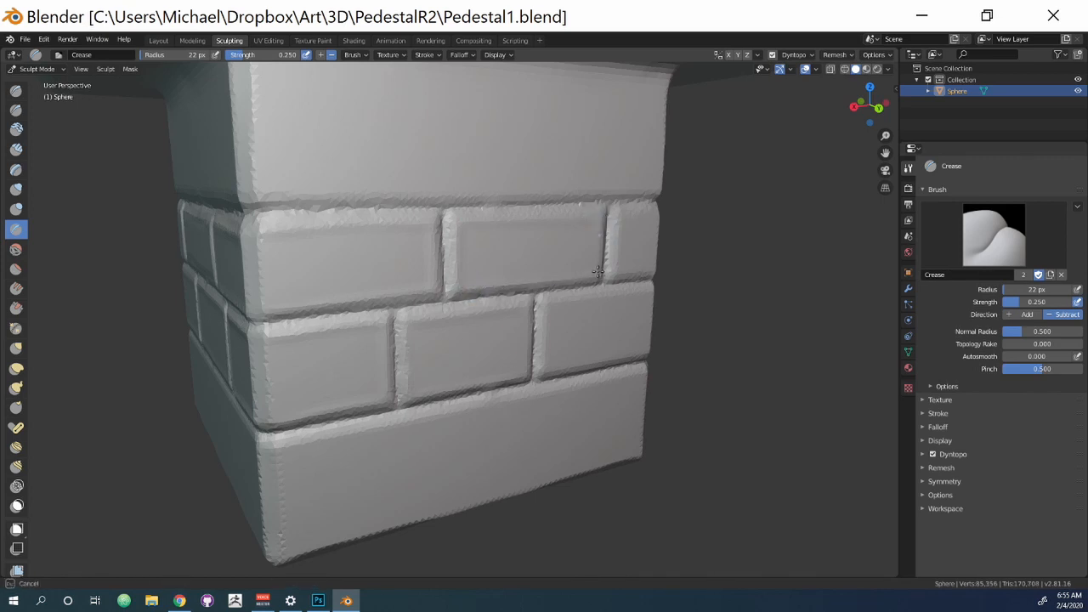
pyautogui.moveTo(613, 341); pyautogui.dragTo(578, 281, button='middle')
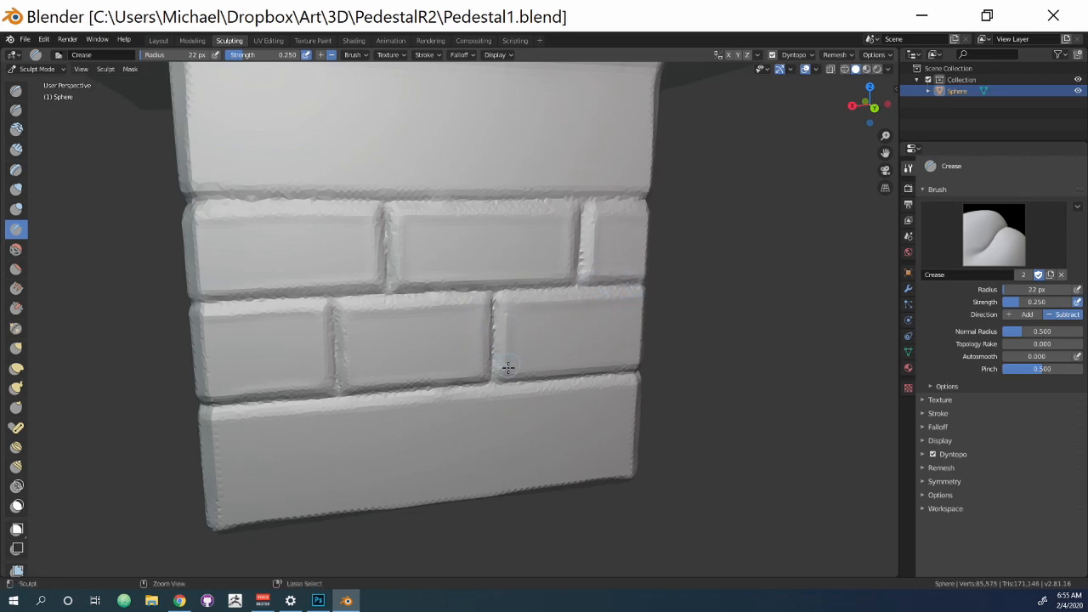
pyautogui.moveTo(561, 409); pyautogui.dragTo(410, 366, button='middle')
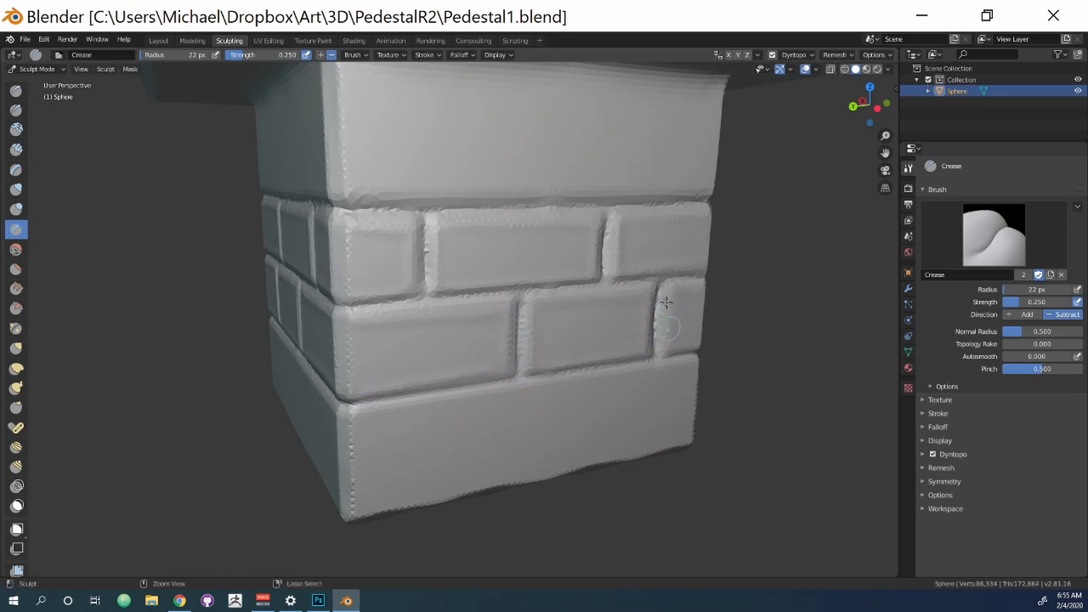
# Sharpen the joint, upper and lower edges of the upper-row and lower-row blocks on the following face with inverted Crease
pyautogui.moveTo(616, 410); pyautogui.dragTo(476, 209, button='middle')
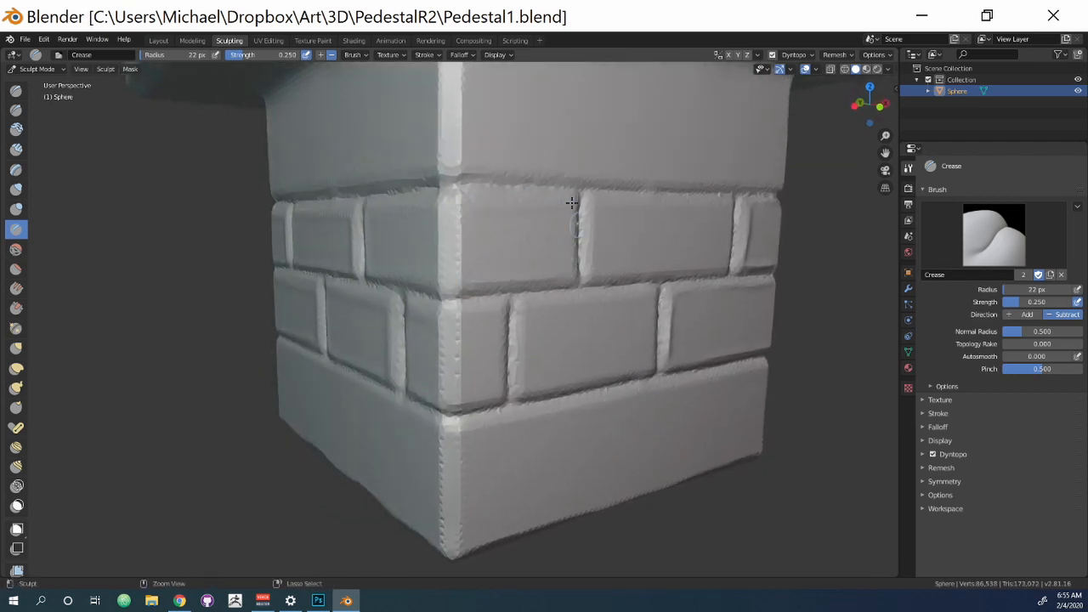
pyautogui.moveTo(573, 205)
pyautogui.mouseDown()
pyautogui.moveTo(576, 258)
pyautogui.moveTo(590, 243)
pyautogui.moveTo(591, 260)
pyautogui.mouseUp()
pyautogui.moveTo(600, 209)
pyautogui.mouseDown()
pyautogui.moveTo(721, 210)
pyautogui.moveTo(715, 260)
pyautogui.mouseUp()
pyautogui.moveTo(607, 278); pyautogui.dragTo(716, 268)
pyautogui.moveTo(528, 310)
pyautogui.mouseDown()
pyautogui.moveTo(651, 290)
pyautogui.moveTo(524, 369)
pyautogui.moveTo(648, 362)
pyautogui.mouseUp()
pyautogui.moveTo(646, 301); pyautogui.dragTo(648, 362)
pyautogui.moveTo(499, 320); pyautogui.dragTo(500, 379)
# Switch to the Clay Strips brush and enlarge its radius for sculpting the inside of the bowl
pyautogui.moveTo(719, 341); pyautogui.dragTo(226, 400, button='middle')
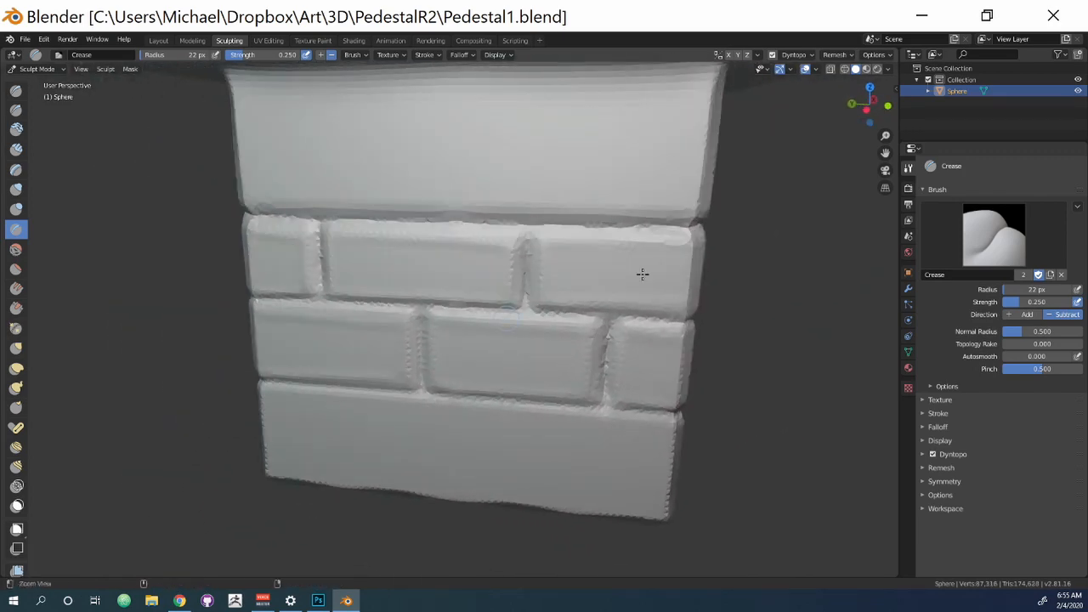
pyautogui.keyDown('ctrl'); pyautogui.moveTo(643, 274); pyautogui.dragTo(587, 456, button='middle'); pyautogui.keyUp('ctrl')
pyautogui.moveTo(664, 445); pyautogui.dragTo(462, 248, button='middle')
pyautogui.scroll(5, 501, 246)
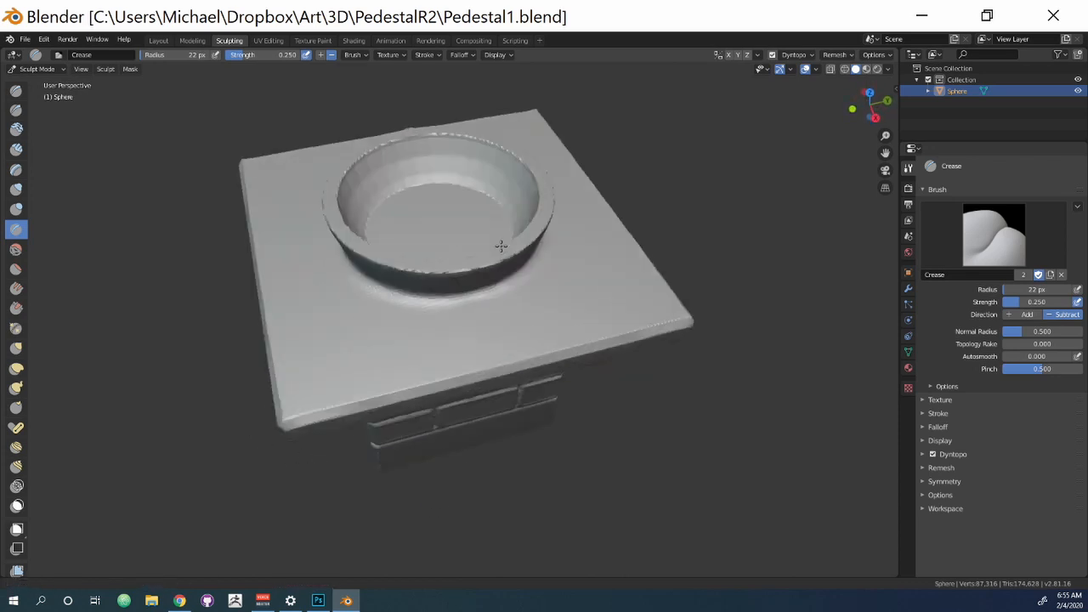
pyautogui.scroll(6, 501, 245)
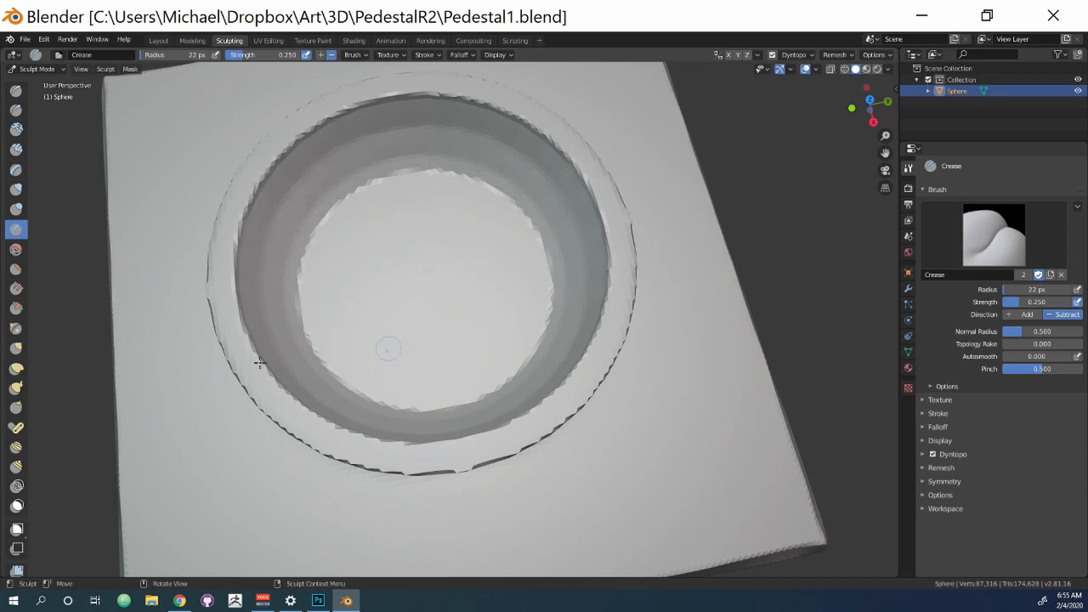
pyautogui.click(16, 150)
pyautogui.moveTo(476, 429); pyautogui.dragTo(508, 293, button='middle')
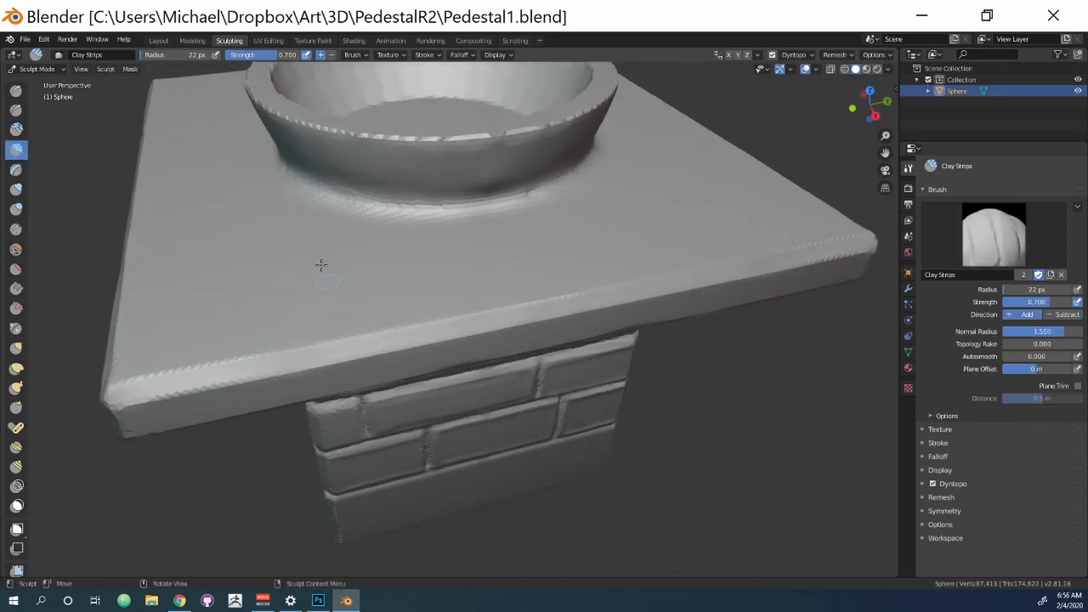
pyautogui.moveTo(499, 222); pyautogui.dragTo(491, 250, button='middle')
pyautogui.press('f')
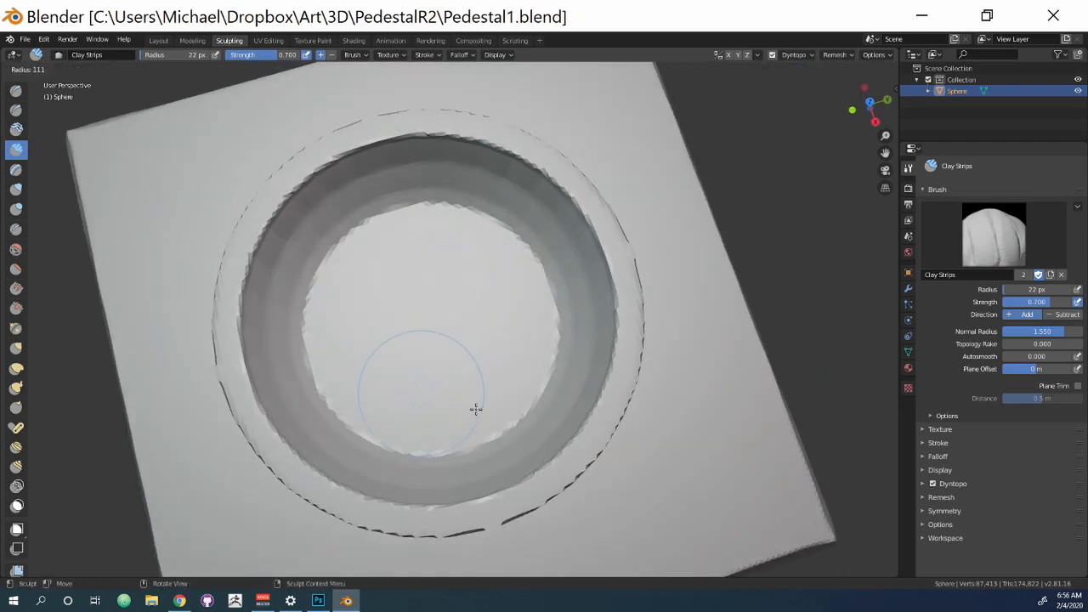
pyautogui.click(505, 417)
pyautogui.scroll(-5, 599, 363)
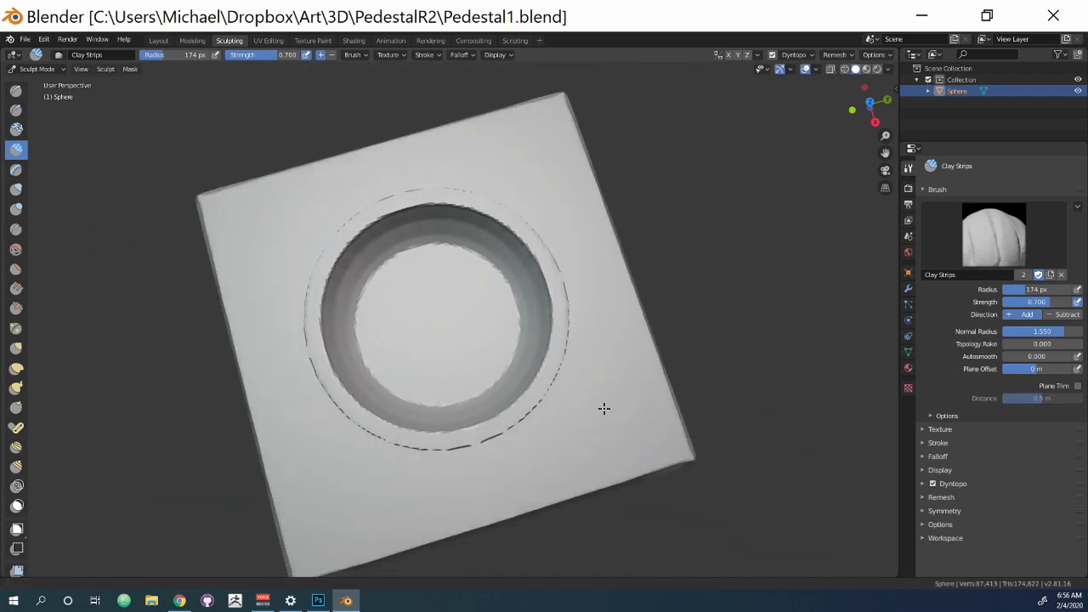
pyautogui.scroll(6, 603, 408)
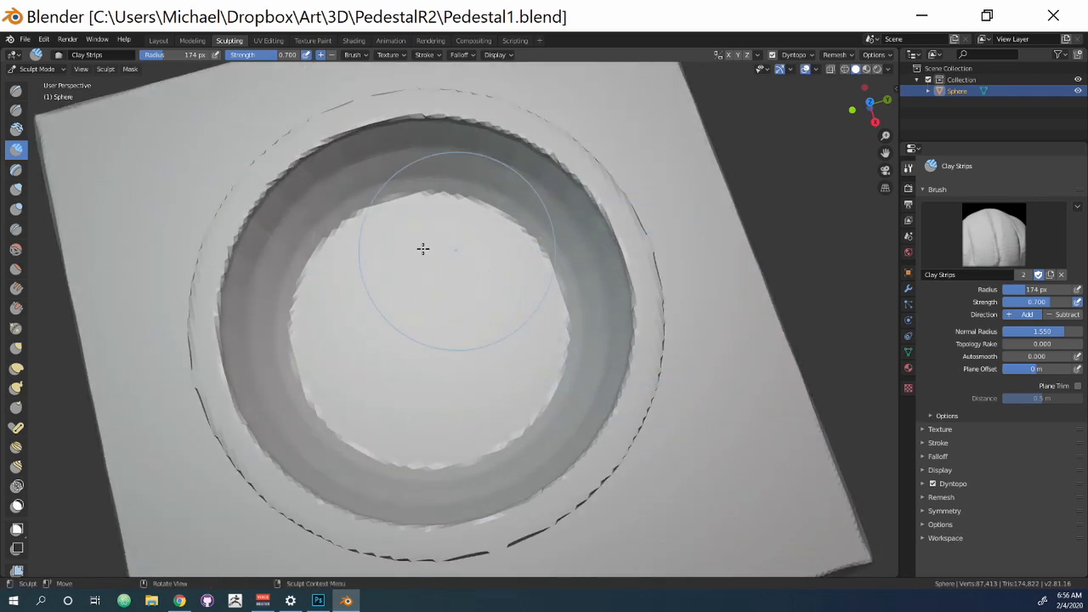
pyautogui.moveTo(436, 303)
pyautogui.mouseDown()
pyautogui.moveTo(413, 272)
pyautogui.moveTo(403, 295)
pyautogui.moveTo(405, 281)
pyautogui.moveTo(388, 284)
pyautogui.moveTo(505, 386)
pyautogui.mouseUp()
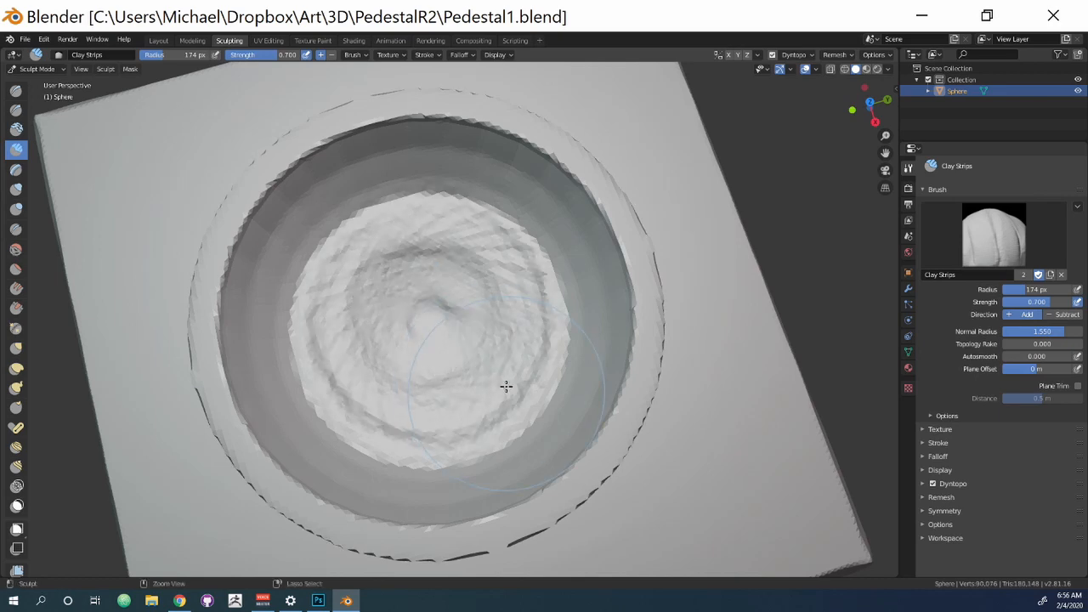
pyautogui.hotkey('ctrl', 'z')
# Enable X and Y symmetry, set the Clay Strips radius to 132 px, and build up the floor and inner wall of the round recess
pyautogui.moveTo(513, 396)
pyautogui.mouseDown(button='middle')
pyautogui.moveTo(610, 350)
pyautogui.moveTo(612, 306)
pyautogui.moveTo(595, 399)
pyautogui.moveTo(593, 382)
pyautogui.moveTo(645, 354)
pyautogui.moveTo(638, 365)
pyautogui.moveTo(661, 313)
pyautogui.mouseUp(button='middle')
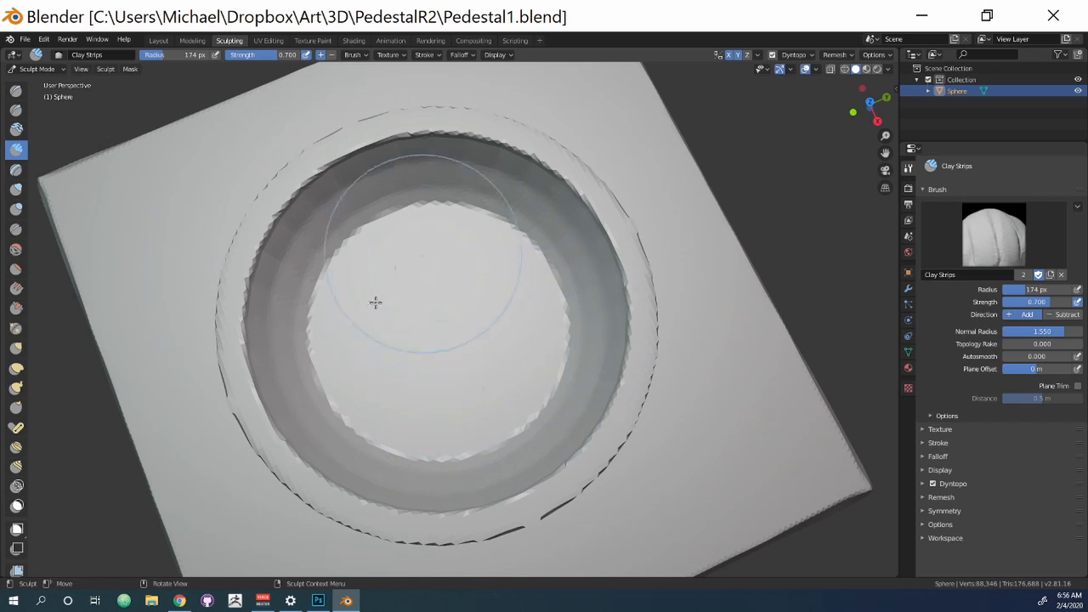
pyautogui.press('f')
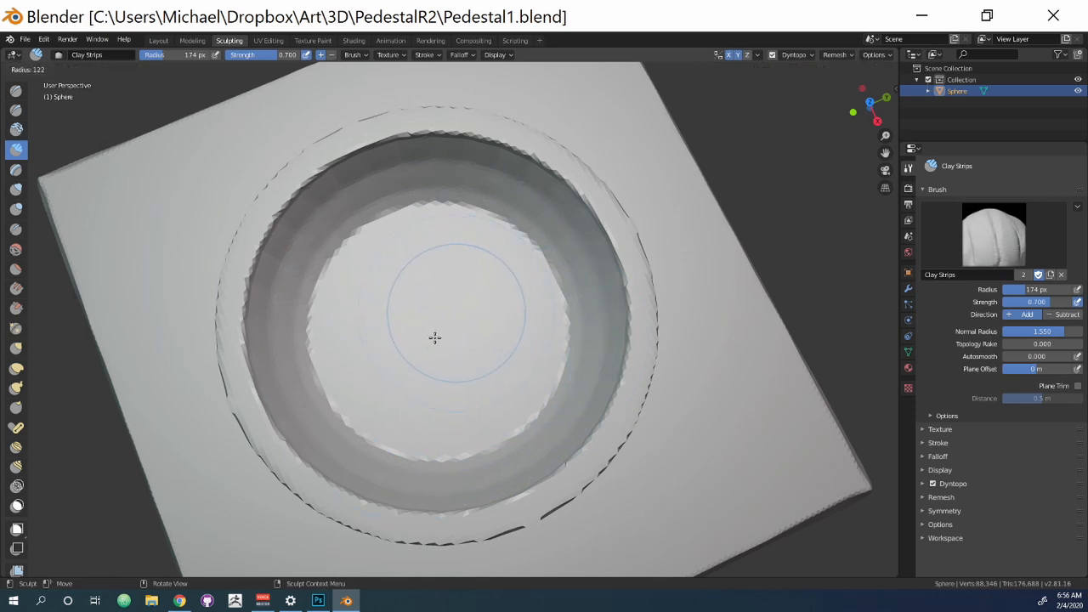
pyautogui.click(434, 338)
pyautogui.moveTo(497, 302)
pyautogui.mouseDown()
pyautogui.moveTo(405, 383)
pyautogui.moveTo(473, 372)
pyautogui.moveTo(413, 408)
pyautogui.moveTo(359, 383)
pyautogui.moveTo(479, 246)
pyautogui.moveTo(354, 260)
pyautogui.moveTo(513, 358)
pyautogui.moveTo(454, 301)
pyautogui.moveTo(481, 379)
pyautogui.mouseUp()
pyautogui.moveTo(481, 379)
pyautogui.mouseDown(button='middle')
pyautogui.moveTo(595, 391)
pyautogui.moveTo(615, 367)
pyautogui.moveTo(629, 400)
pyautogui.moveTo(615, 418)
pyautogui.moveTo(578, 401)
pyautogui.mouseUp(button='middle')
pyautogui.moveTo(528, 351)
pyautogui.mouseDown()
pyautogui.moveTo(518, 286)
pyautogui.moveTo(365, 397)
pyautogui.moveTo(459, 374)
pyautogui.moveTo(347, 424)
pyautogui.moveTo(510, 255)
pyautogui.moveTo(360, 323)
pyautogui.moveTo(554, 442)
pyautogui.moveTo(357, 340)
pyautogui.moveTo(493, 255)
pyautogui.moveTo(351, 318)
pyautogui.moveTo(527, 383)
pyautogui.moveTo(318, 431)
pyautogui.moveTo(417, 522)
pyautogui.moveTo(598, 393)
pyautogui.moveTo(609, 415)
pyautogui.mouseUp()
pyautogui.moveTo(608, 416); pyautogui.dragTo(551, 171, button='middle')
pyautogui.moveTo(551, 171)
pyautogui.mouseDown()
pyautogui.moveTo(413, 158)
pyautogui.moveTo(342, 199)
pyautogui.mouseUp()
pyautogui.moveTo(323, 279)
pyautogui.mouseDown()
pyautogui.moveTo(318, 317)
pyautogui.moveTo(348, 364)
pyautogui.moveTo(377, 391)
pyautogui.moveTo(426, 406)
pyautogui.mouseUp()
# Smooth the built-up clay around the recess floor, inner wall and rim into an even bowl shape
pyautogui.moveTo(530, 379)
pyautogui.mouseDown(button='middle')
pyautogui.moveTo(561, 342)
pyautogui.moveTo(535, 372)
pyautogui.moveTo(497, 366)
pyautogui.mouseUp(button='middle')
pyautogui.moveTo(497, 366)
pyautogui.keyDown('shift'); pyautogui.mouseDown()
pyautogui.moveTo(491, 352)
pyautogui.moveTo(442, 417)
pyautogui.moveTo(349, 332)
pyautogui.moveTo(547, 365)
pyautogui.mouseUp(); pyautogui.keyUp('shift')
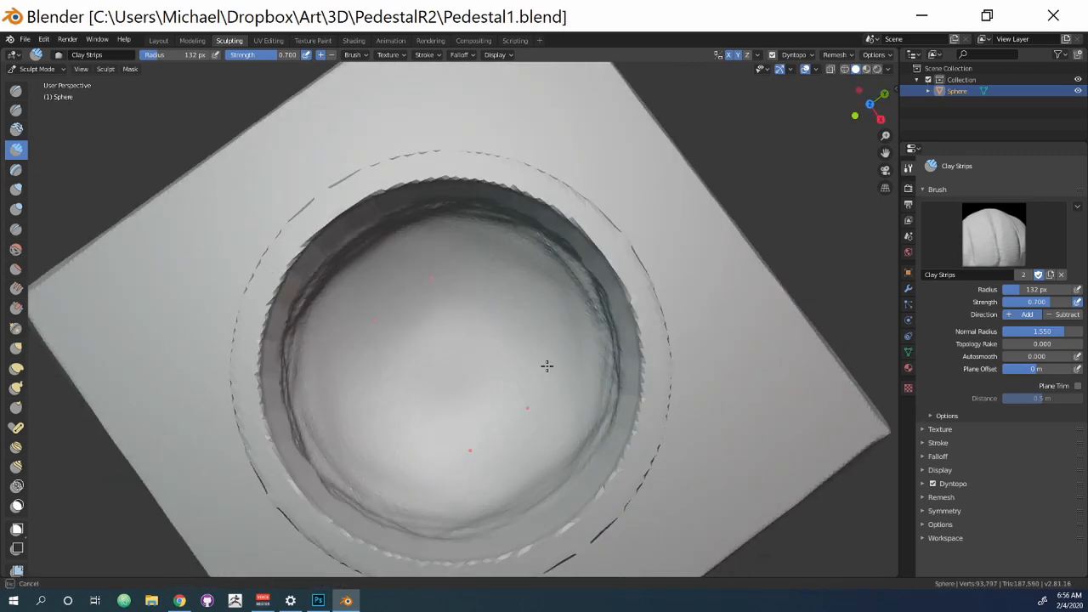
pyautogui.moveTo(361, 269)
pyautogui.keyDown('shift'); pyautogui.mouseDown()
pyautogui.moveTo(318, 303)
pyautogui.moveTo(301, 371)
pyautogui.moveTo(310, 451)
pyautogui.moveTo(333, 481)
pyautogui.moveTo(301, 367)
pyautogui.mouseUp(); pyautogui.keyUp('shift')
pyautogui.keyDown('shift'); pyautogui.moveTo(312, 296); pyautogui.dragTo(372, 238); pyautogui.keyUp('shift')
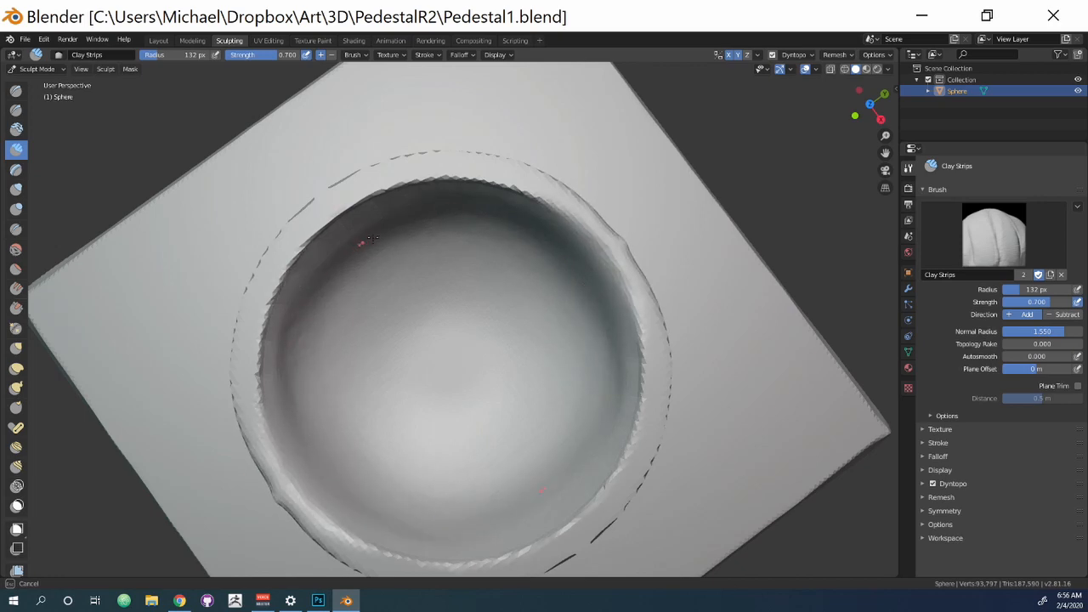
pyautogui.keyDown('shift'); pyautogui.moveTo(511, 221); pyautogui.dragTo(583, 341); pyautogui.keyUp('shift')
# Set the Clay Strips brush to radius 38 px and strength 0.206, and turn off the X and Y symmetry
pyautogui.moveTo(583, 340)
pyautogui.mouseDown(button='middle')
pyautogui.moveTo(669, 456)
pyautogui.moveTo(734, 383)
pyautogui.moveTo(679, 388)
pyautogui.mouseUp(button='middle')
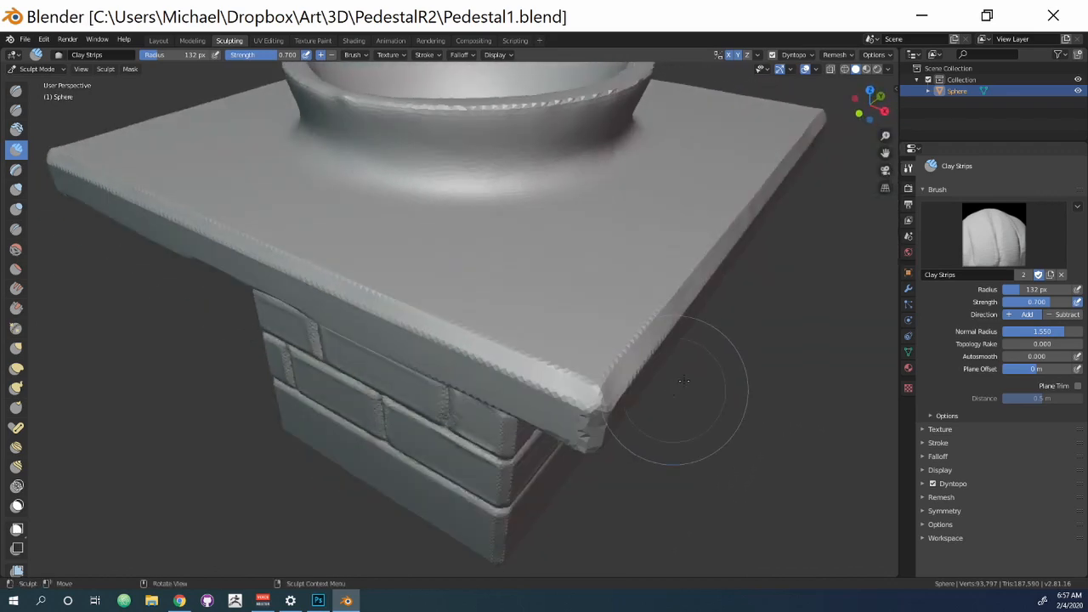
pyautogui.moveTo(738, 357)
pyautogui.keyDown('ctrl'); pyautogui.mouseDown(button='middle')
pyautogui.moveTo(685, 394)
pyautogui.moveTo(633, 393)
pyautogui.moveTo(603, 460)
pyautogui.moveTo(583, 462)
pyautogui.moveTo(587, 396)
pyautogui.moveTo(620, 419)
pyautogui.moveTo(598, 450)
pyautogui.mouseUp(button='middle'); pyautogui.keyUp('ctrl')
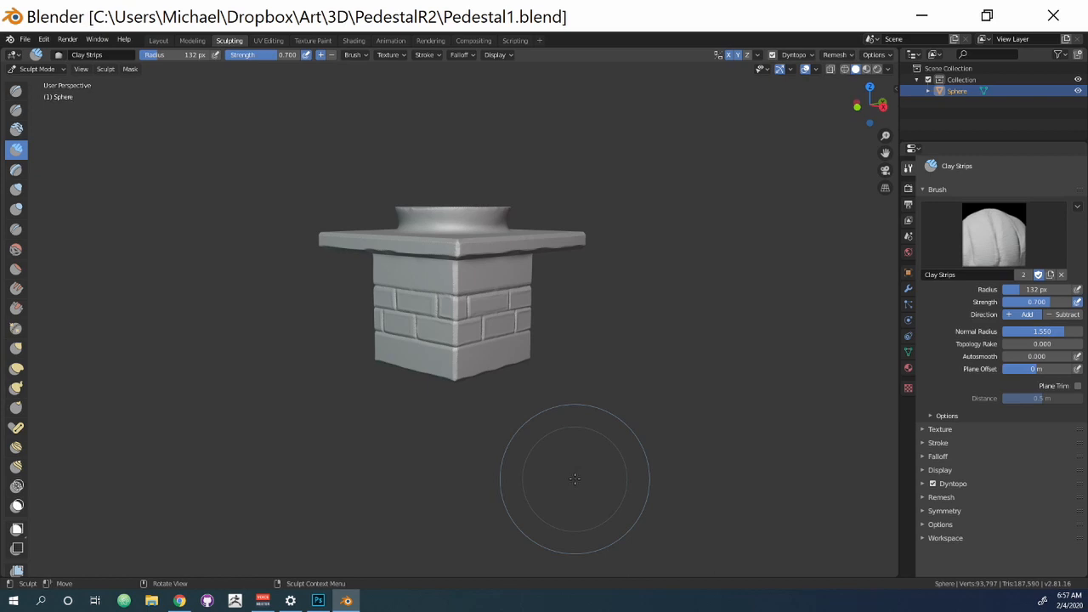
pyautogui.moveTo(612, 361)
pyautogui.mouseDown(button='middle')
pyautogui.moveTo(602, 408)
pyautogui.moveTo(657, 389)
pyautogui.moveTo(619, 379)
pyautogui.mouseUp(button='middle')
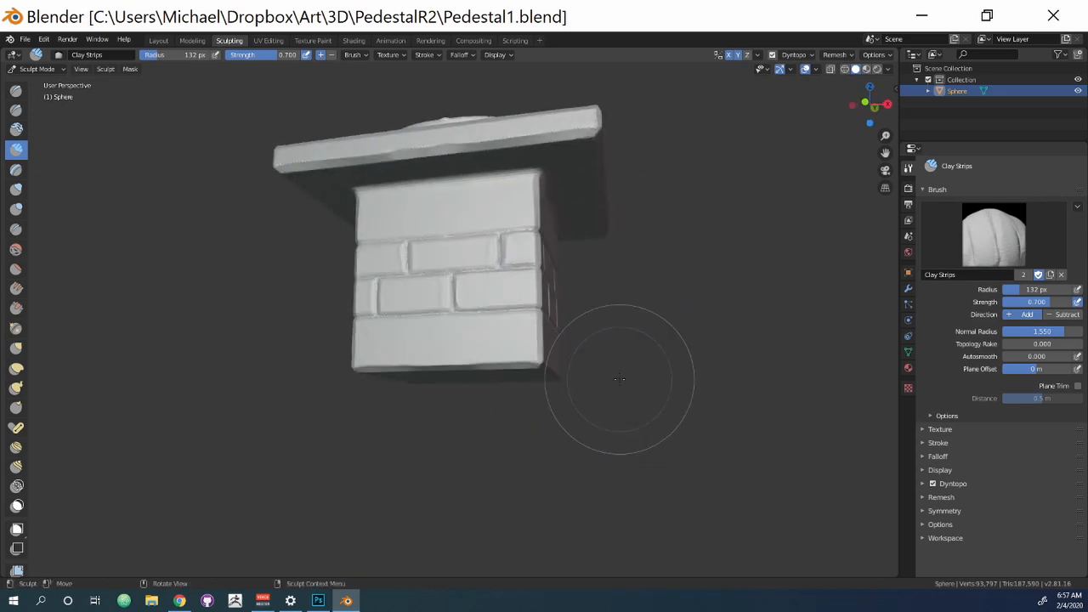
pyautogui.moveTo(559, 267)
pyautogui.mouseDown(button='middle')
pyautogui.moveTo(587, 323)
pyautogui.moveTo(687, 401)
pyautogui.moveTo(692, 442)
pyautogui.moveTo(696, 363)
pyautogui.moveTo(637, 346)
pyautogui.mouseUp(button='middle')
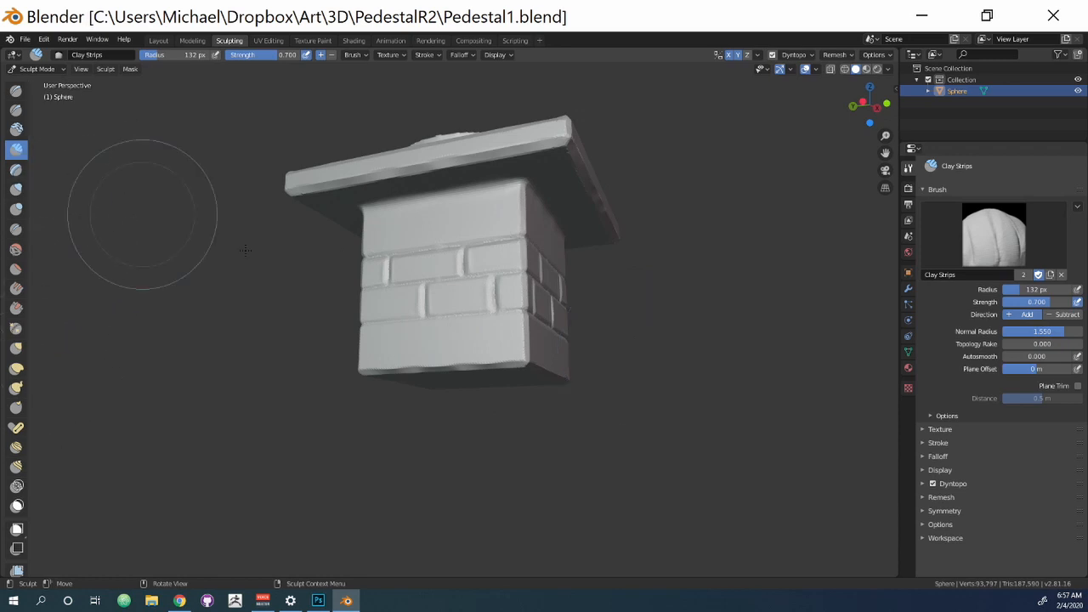
pyautogui.press('f')
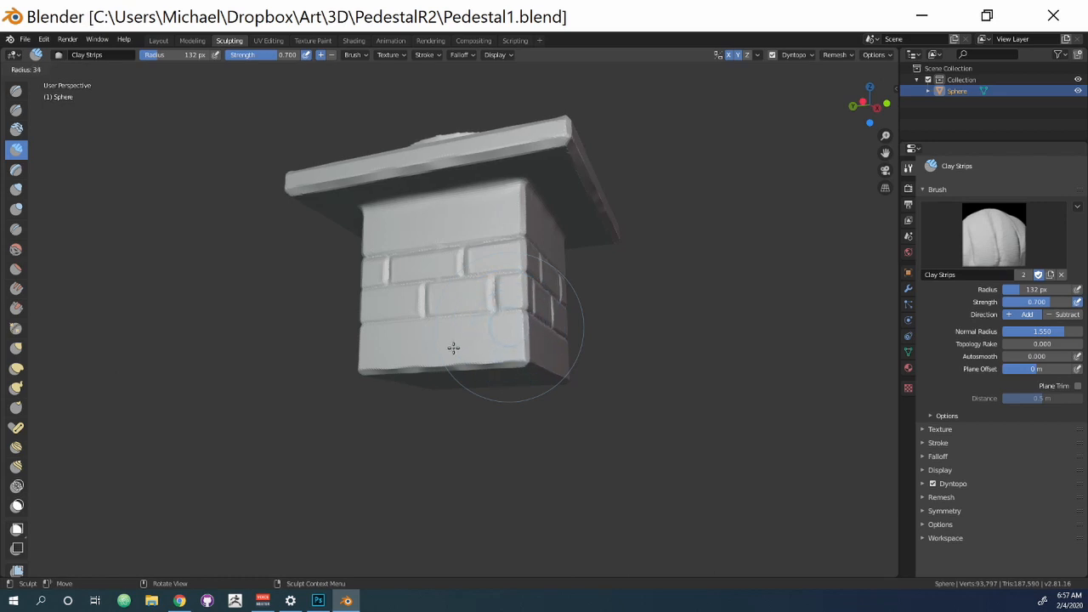
pyautogui.click(456, 350)
pyautogui.moveTo(458, 398)
pyautogui.mouseDown(button='middle')
pyautogui.moveTo(476, 365)
pyautogui.moveTo(442, 357)
pyautogui.moveTo(524, 337)
pyautogui.mouseUp(button='middle')
pyautogui.scroll(4, 524, 337)
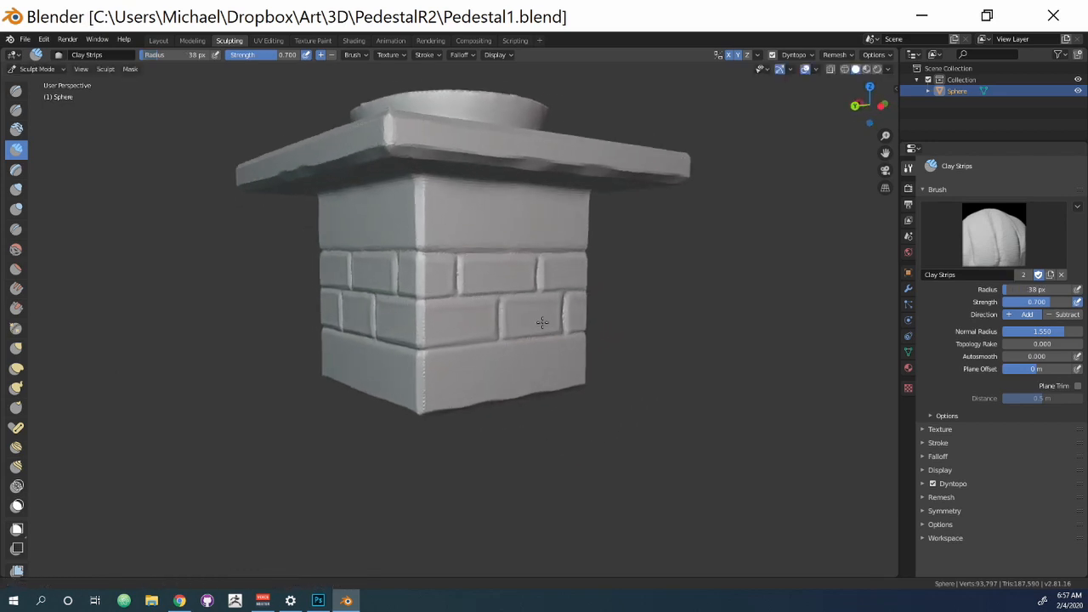
pyautogui.hotkey('shift', 'f')
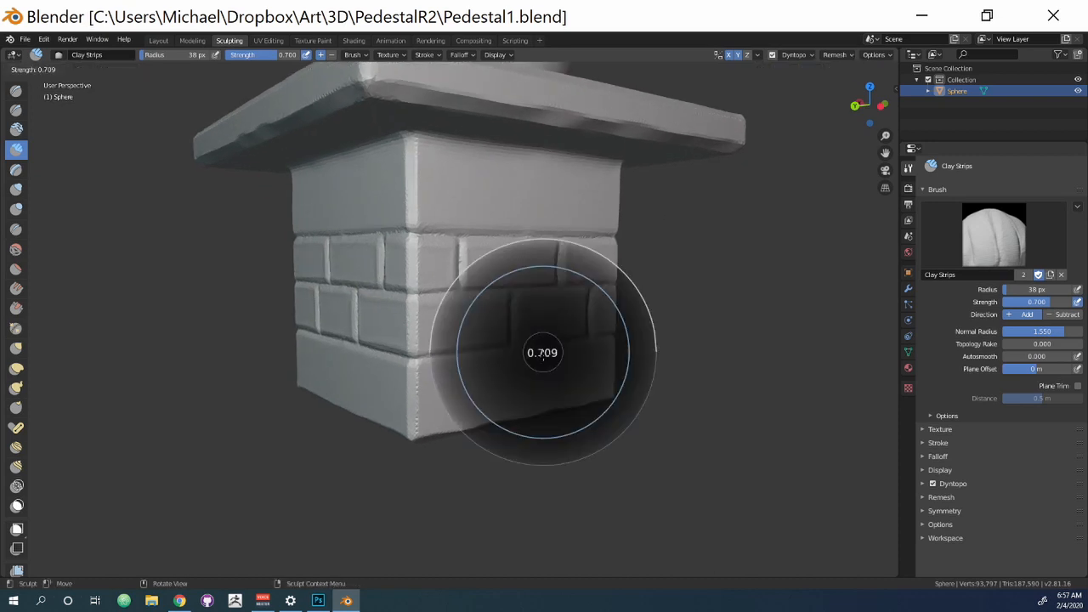
pyautogui.click(497, 392)
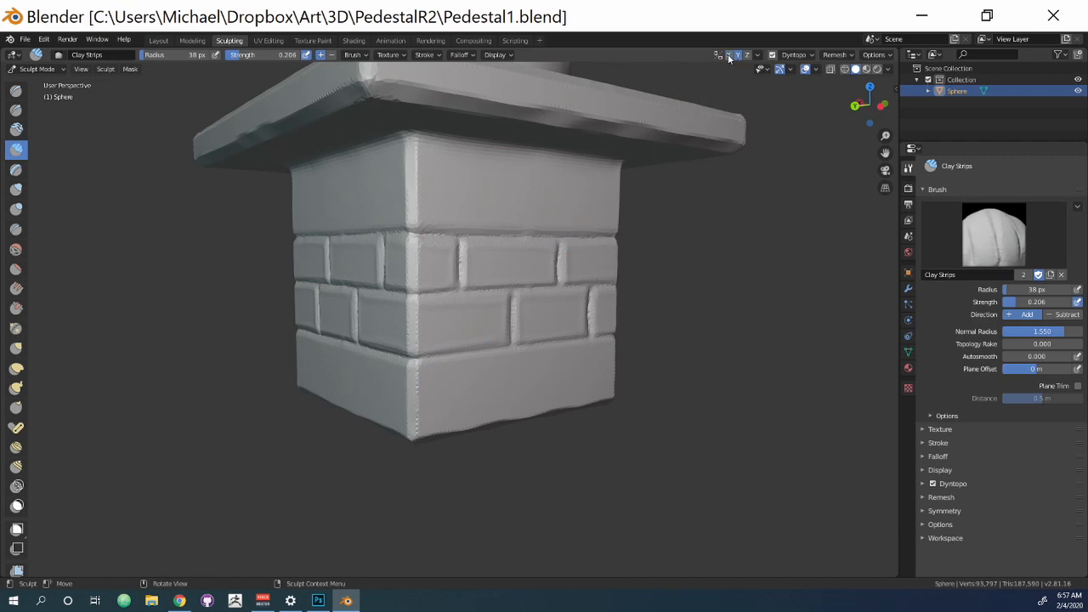
# Raise the brush strength to 0.400 and sculpt crosshatched stone texture across one face of the pedestal's bottom block
pyautogui.moveTo(554, 430); pyautogui.dragTo(518, 430, button='middle')
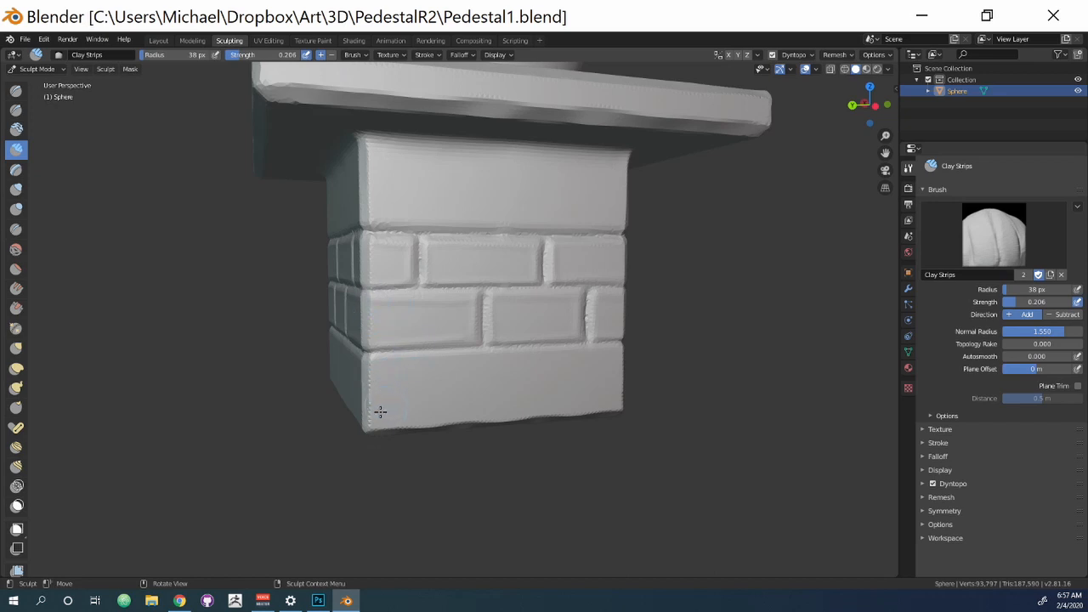
pyautogui.moveTo(534, 454)
pyautogui.mouseDown(button='middle')
pyautogui.moveTo(577, 448)
pyautogui.moveTo(583, 430)
pyautogui.moveTo(538, 442)
pyautogui.mouseUp(button='middle')
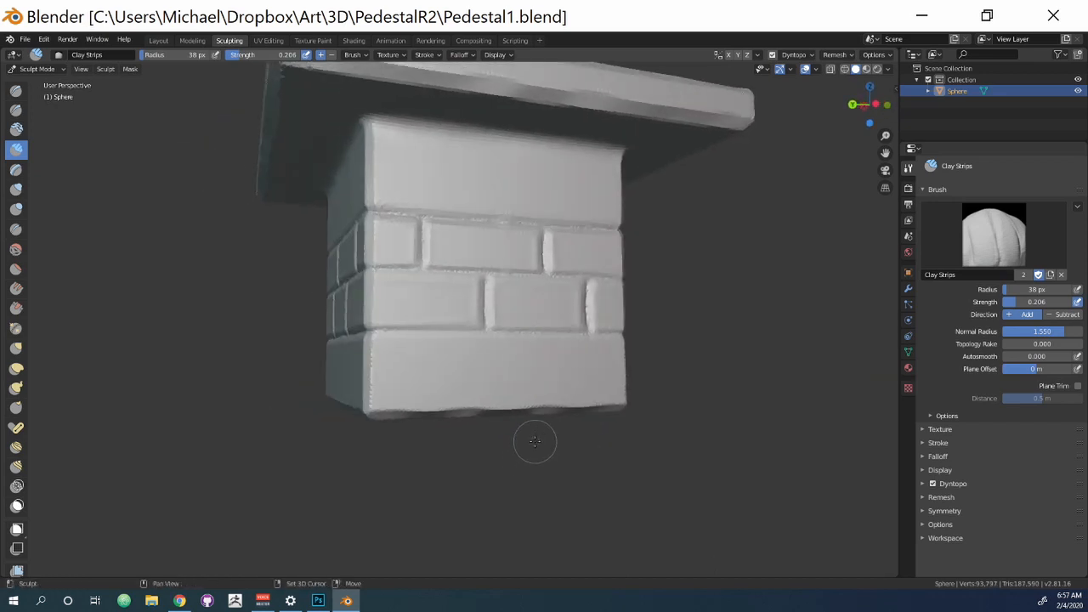
pyautogui.hotkey('shift', 'f')
pyautogui.click(554, 454)
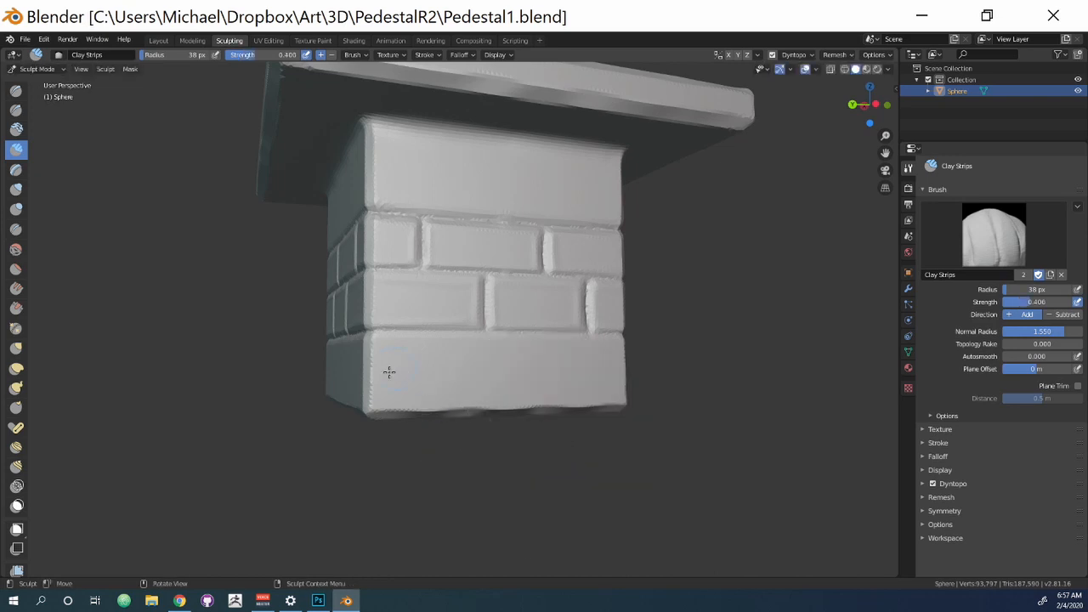
pyautogui.moveTo(459, 380)
pyautogui.mouseDown(button='middle')
pyautogui.moveTo(554, 444)
pyautogui.moveTo(603, 369)
pyautogui.mouseUp(button='middle')
pyautogui.moveTo(622, 434)
pyautogui.keyDown('alt'); pyautogui.keyDown('shift'); pyautogui.mouseDown()
pyautogui.moveTo(636, 411)
pyautogui.moveTo(620, 428)
pyautogui.mouseUp(); pyautogui.keyUp('shift'); pyautogui.keyUp('alt')
pyautogui.moveTo(361, 303)
pyautogui.mouseDown()
pyautogui.moveTo(340, 364)
pyautogui.moveTo(401, 343)
pyautogui.moveTo(464, 359)
pyautogui.moveTo(561, 309)
pyautogui.moveTo(620, 326)
pyautogui.mouseUp()
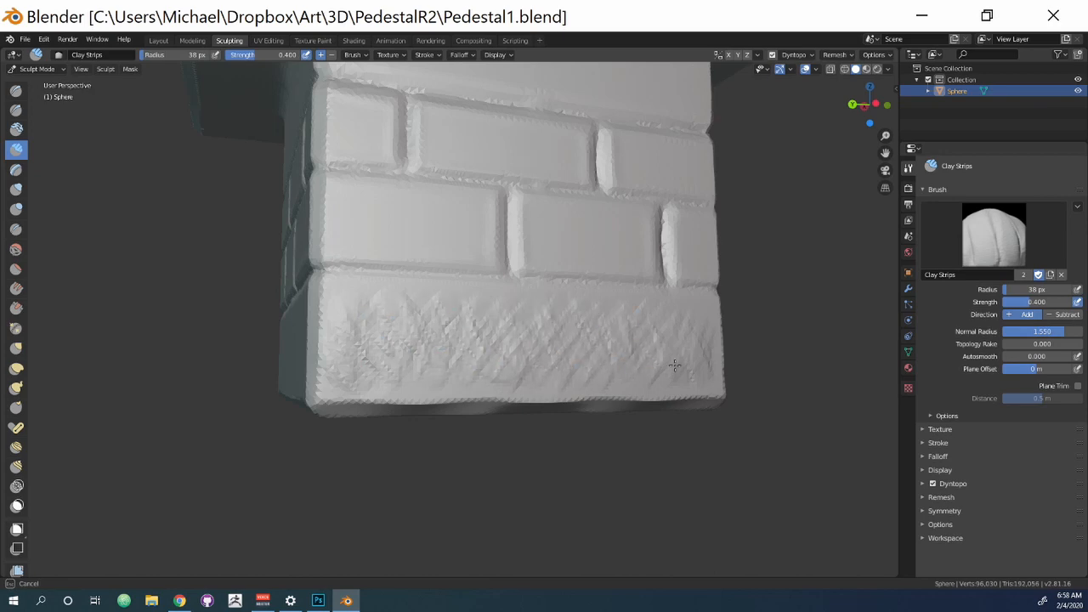
# Check the texture from a distance and rework it with more strokes toward the end of the bottom block's face
pyautogui.moveTo(706, 448)
pyautogui.mouseDown(button='middle')
pyautogui.moveTo(567, 451)
pyautogui.moveTo(729, 441)
pyautogui.moveTo(736, 352)
pyautogui.mouseUp(button='middle')
pyautogui.scroll(-8, 736, 352)
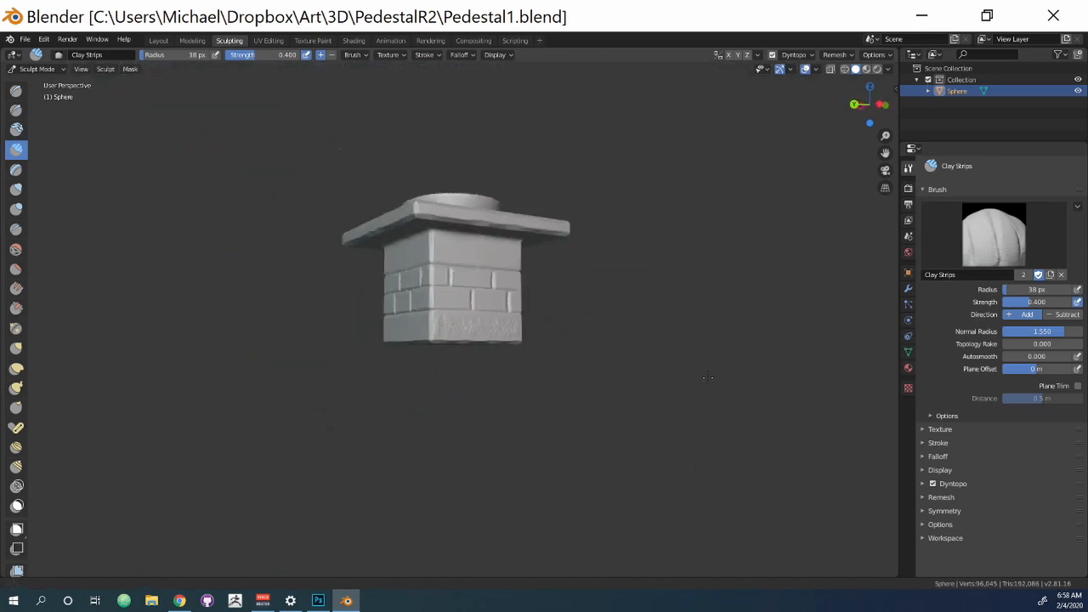
pyautogui.moveTo(642, 463); pyautogui.dragTo(651, 432, button='middle')
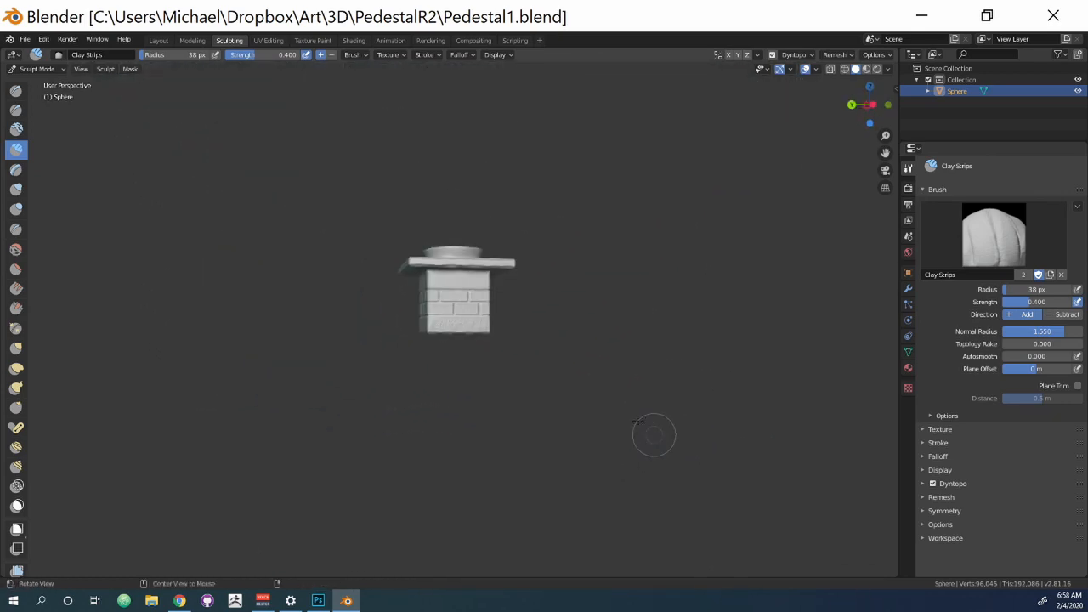
pyautogui.scroll(10, 552, 261)
pyautogui.moveTo(552, 261); pyautogui.dragTo(374, 357, button='middle')
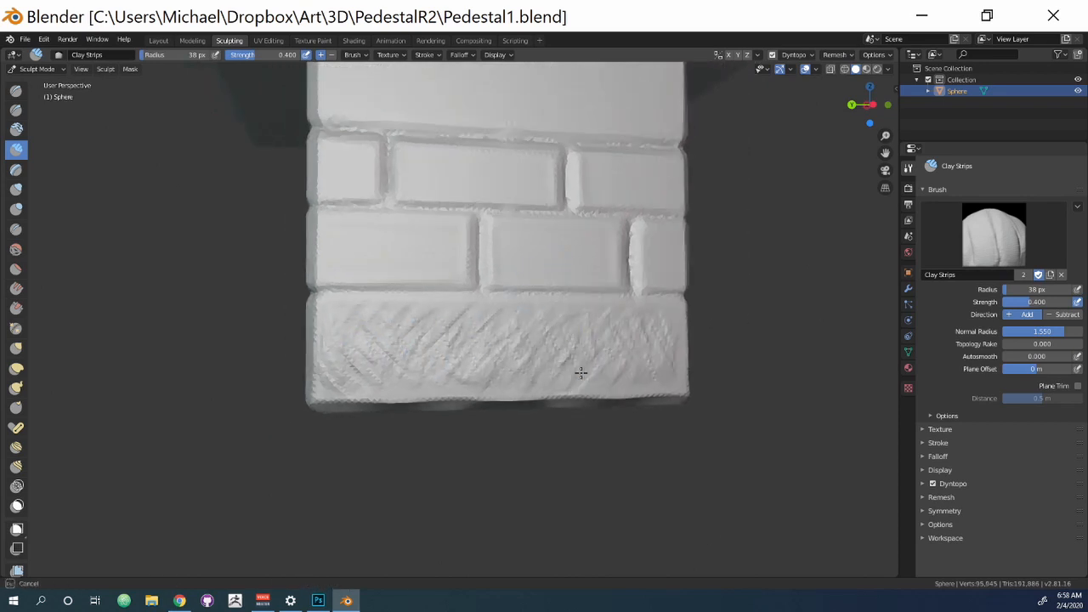
pyautogui.moveTo(651, 329); pyautogui.dragTo(693, 364)
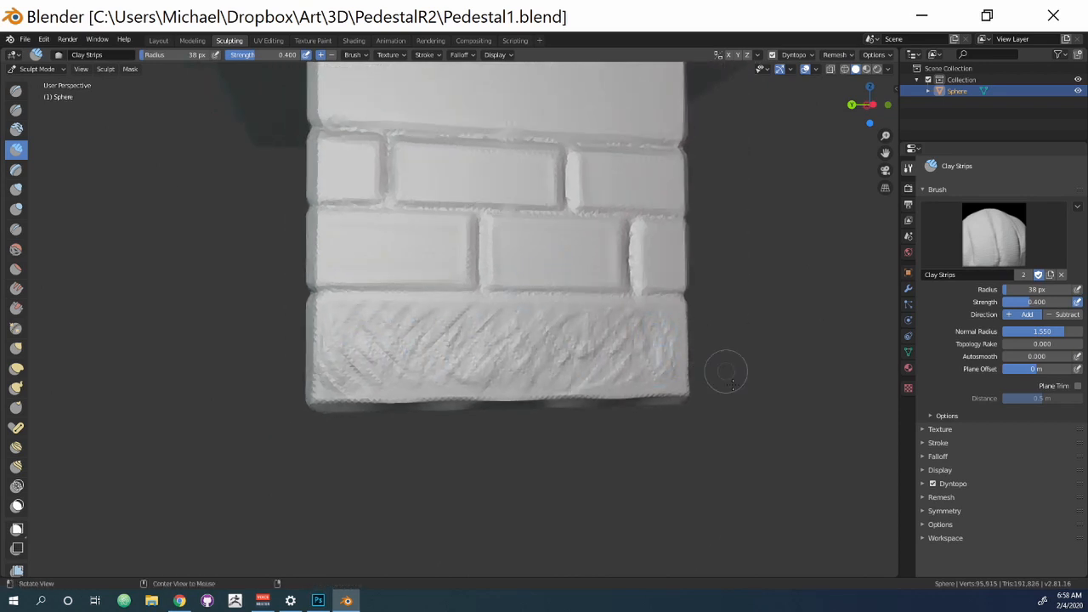
# Set the brush radius to 110 px and smooth the crosshatched texture on the bottom block's face
pyautogui.moveTo(724, 369); pyautogui.dragTo(685, 377, button='middle')
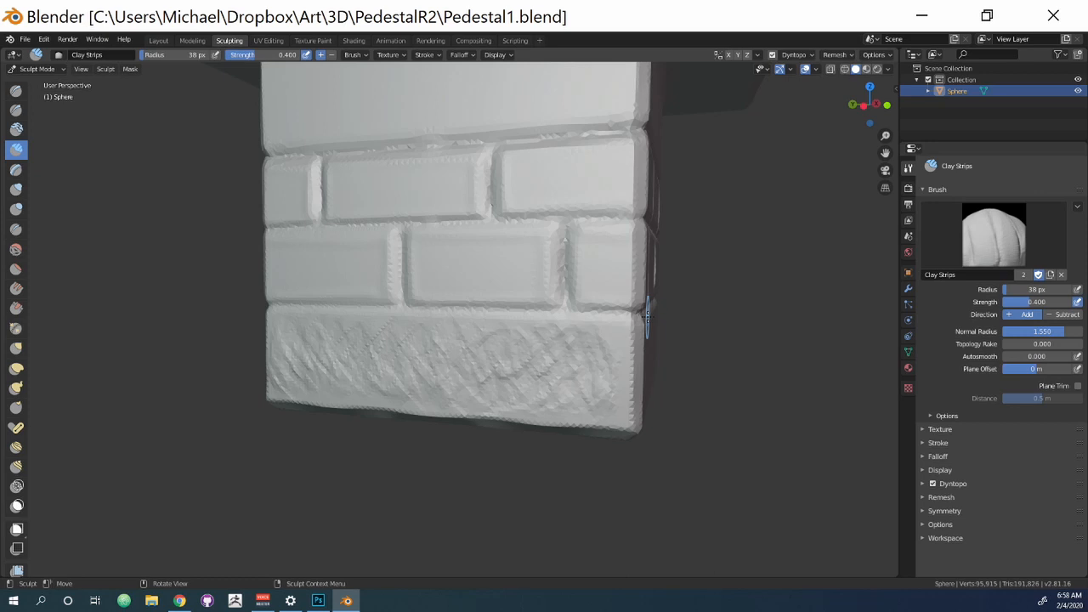
pyautogui.moveTo(496, 393)
pyautogui.mouseDown(button='middle')
pyautogui.moveTo(476, 392)
pyautogui.moveTo(544, 390)
pyautogui.moveTo(510, 387)
pyautogui.moveTo(524, 388)
pyautogui.mouseUp(button='middle')
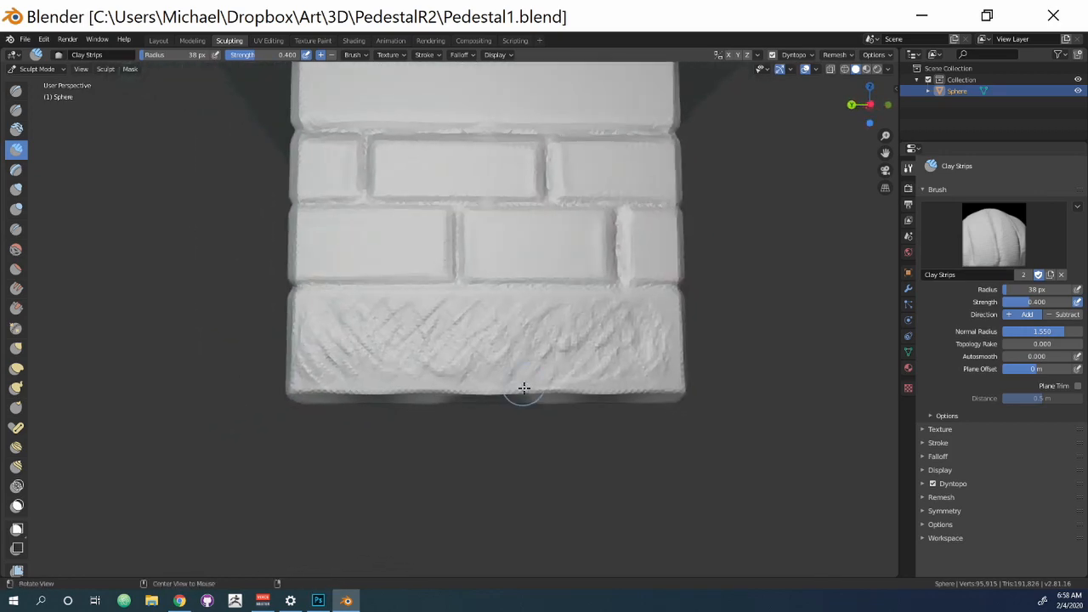
pyautogui.moveTo(418, 386)
pyautogui.mouseDown(button='middle')
pyautogui.moveTo(525, 400)
pyautogui.moveTo(335, 457)
pyautogui.moveTo(624, 389)
pyautogui.moveTo(435, 398)
pyautogui.moveTo(586, 369)
pyautogui.moveTo(661, 397)
pyautogui.moveTo(672, 450)
pyautogui.mouseUp(button='middle')
pyautogui.keyDown('ctrl'); pyautogui.moveTo(698, 342); pyautogui.dragTo(669, 425, button='middle'); pyautogui.keyUp('ctrl')
pyautogui.moveTo(669, 381)
pyautogui.mouseDown(button='middle')
pyautogui.moveTo(572, 429)
pyautogui.moveTo(595, 357)
pyautogui.moveTo(643, 280)
pyautogui.moveTo(468, 382)
pyautogui.mouseUp(button='middle')
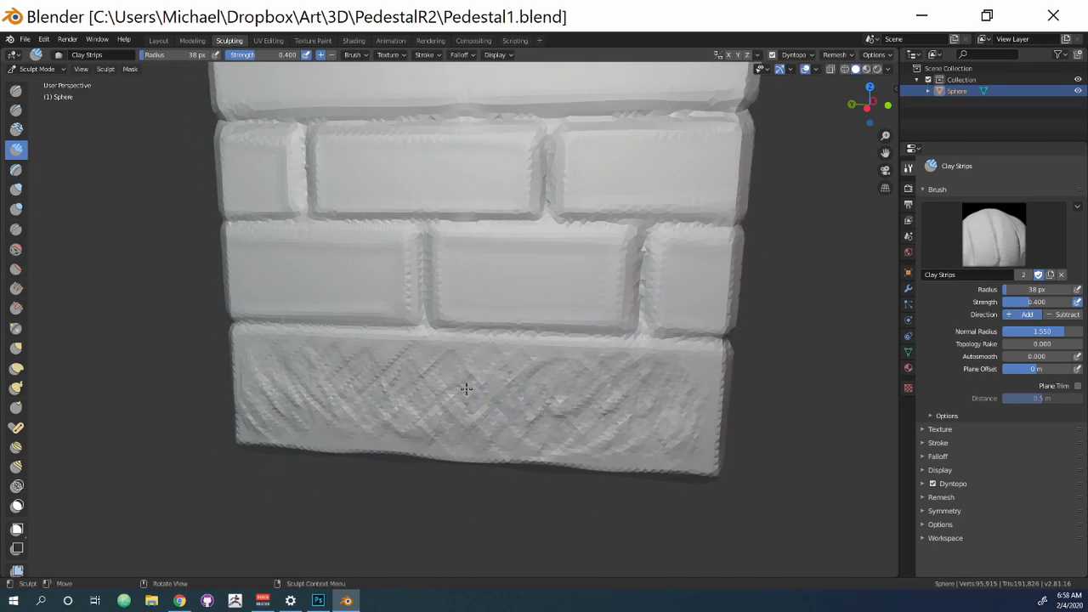
pyautogui.press('f')
pyautogui.click(512, 413)
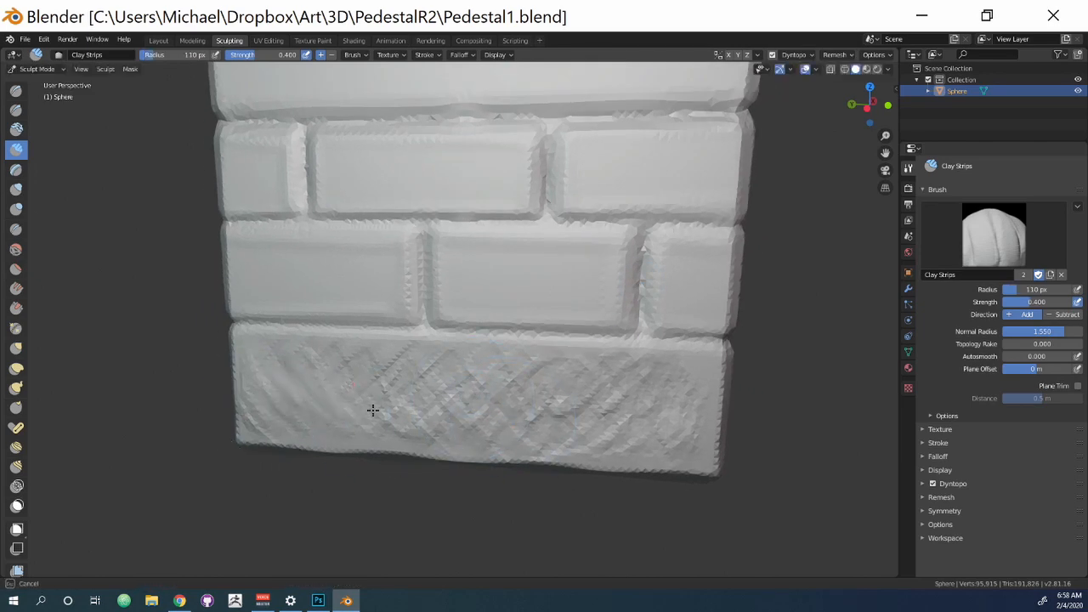
pyautogui.moveTo(747, 464); pyautogui.dragTo(816, 450, button='middle')
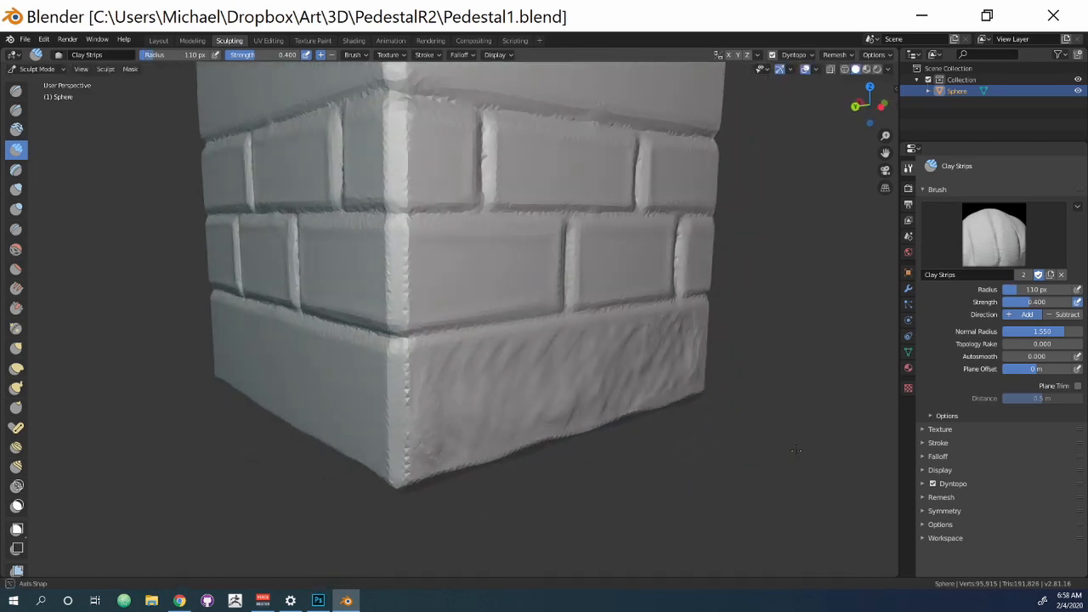
# Set the brush radius to 79 px and texture the first two bricks in the row above the bottom block
pyautogui.keyDown('ctrl'); pyautogui.moveTo(781, 360); pyautogui.dragTo(565, 331, button='middle'); pyautogui.keyUp('ctrl')
pyautogui.press('f')
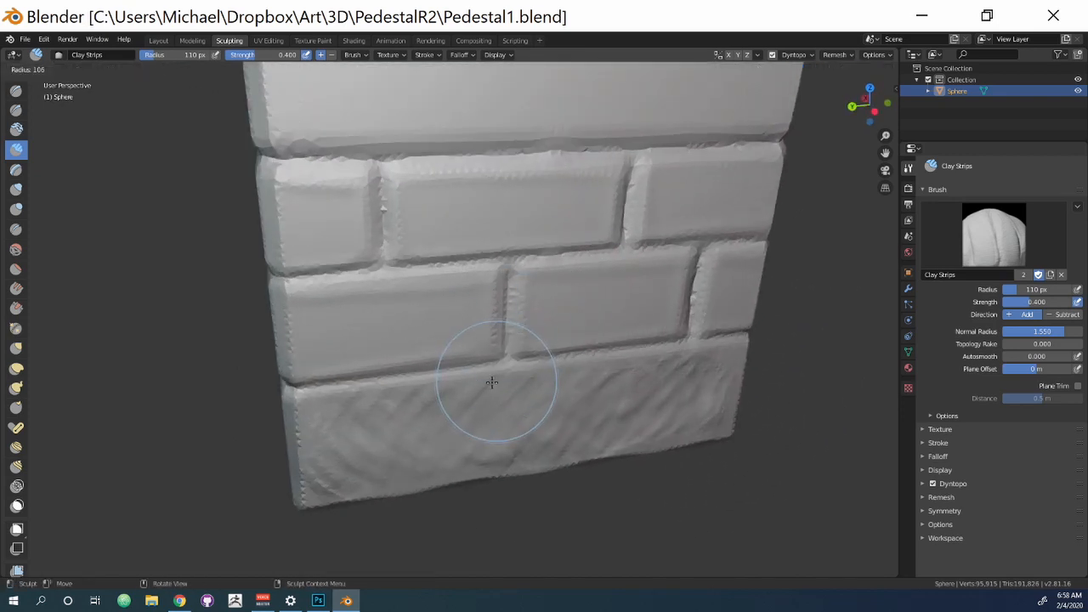
pyautogui.click(478, 388)
pyautogui.moveTo(541, 402); pyautogui.dragTo(531, 400, button='middle')
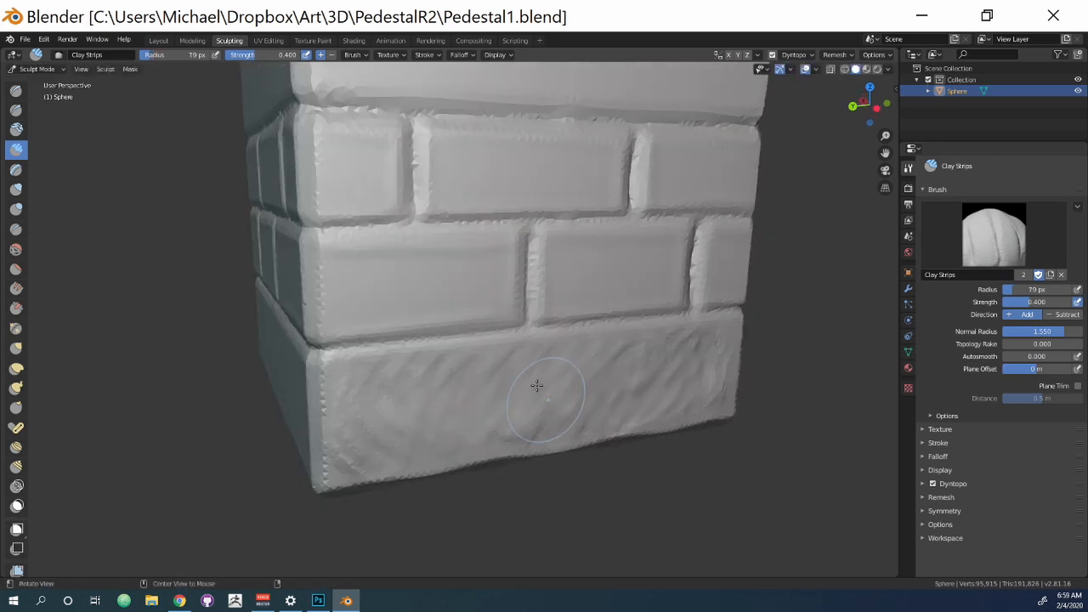
pyautogui.moveTo(422, 306)
pyautogui.mouseDown()
pyautogui.moveTo(484, 295)
pyautogui.moveTo(468, 314)
pyautogui.moveTo(499, 281)
pyautogui.moveTo(354, 301)
pyautogui.moveTo(323, 319)
pyautogui.mouseUp()
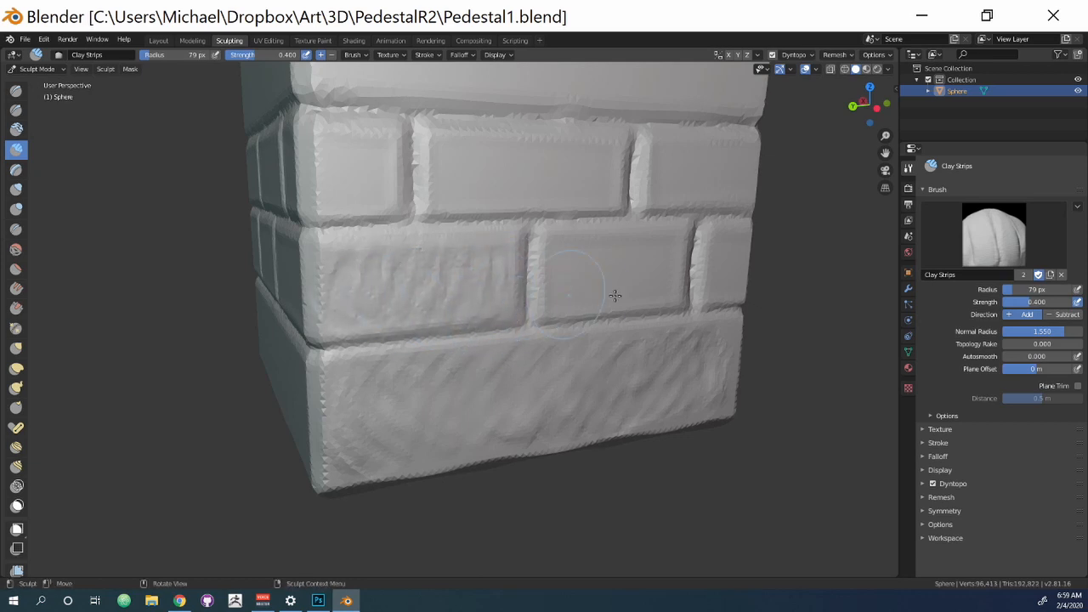
pyautogui.moveTo(569, 267)
pyautogui.mouseDown()
pyautogui.moveTo(573, 289)
pyautogui.moveTo(640, 269)
pyautogui.moveTo(553, 276)
pyautogui.mouseUp()
# Texture the row's corner brick on both faces and the first long brick beside it on the adjacent face
pyautogui.moveTo(553, 276); pyautogui.dragTo(668, 353, button='middle')
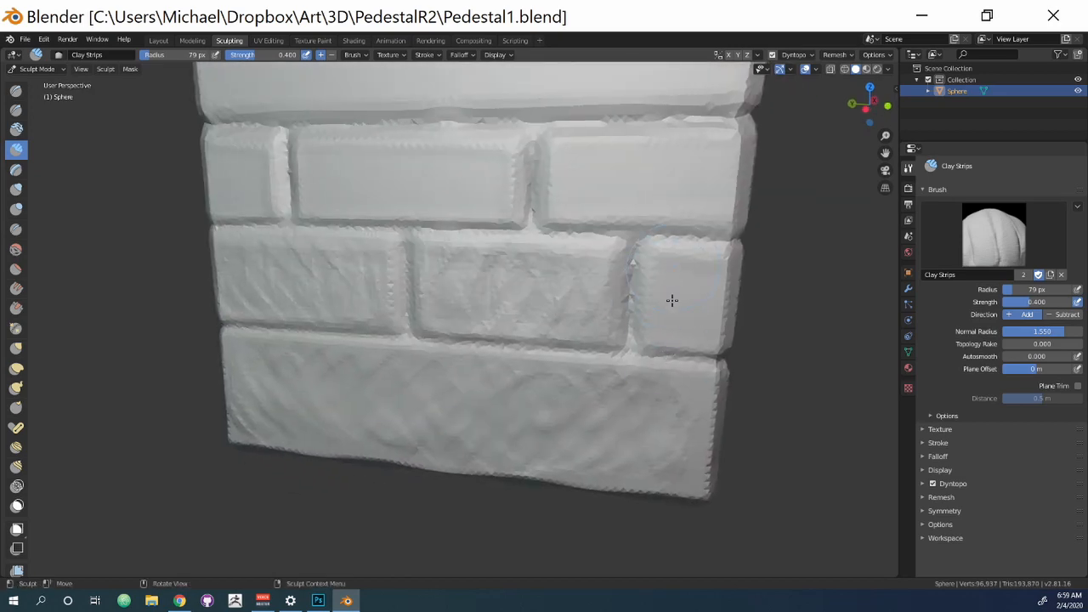
pyautogui.moveTo(715, 277)
pyautogui.mouseDown()
pyautogui.moveTo(692, 286)
pyautogui.moveTo(712, 318)
pyautogui.mouseUp()
pyautogui.moveTo(712, 318); pyautogui.dragTo(533, 288, button='middle')
pyautogui.moveTo(535, 286); pyautogui.dragTo(534, 327)
pyautogui.moveTo(706, 357); pyautogui.dragTo(583, 364, button='middle')
pyautogui.moveTo(394, 287)
pyautogui.mouseDown()
pyautogui.moveTo(405, 330)
pyautogui.moveTo(383, 347)
pyautogui.mouseUp()
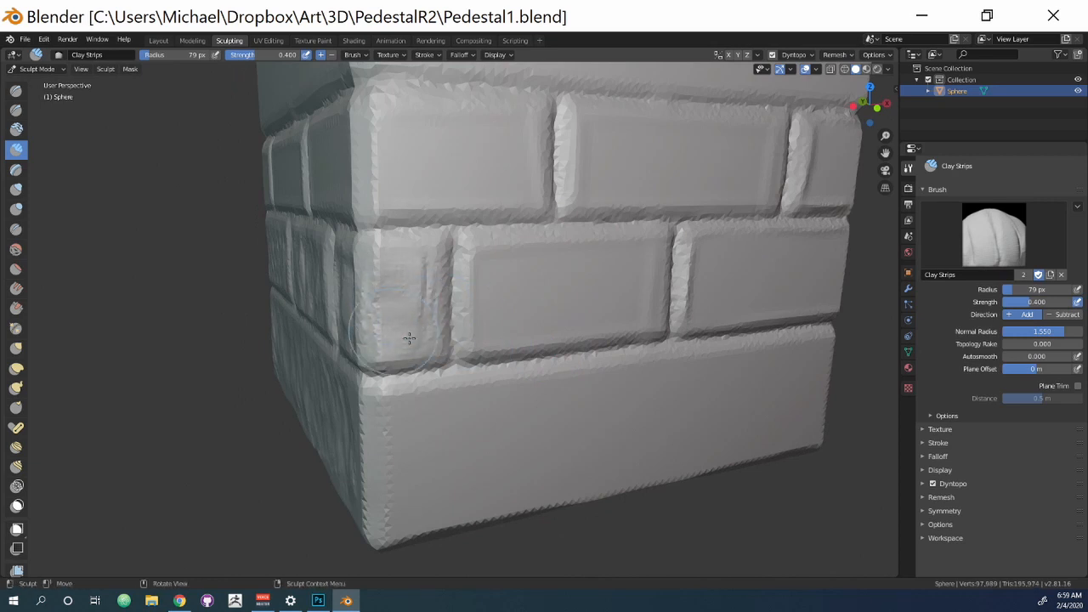
pyautogui.moveTo(492, 317)
pyautogui.mouseDown()
pyautogui.moveTo(552, 263)
pyautogui.moveTo(595, 294)
pyautogui.moveTo(629, 285)
pyautogui.moveTo(636, 310)
pyautogui.moveTo(505, 286)
pyautogui.moveTo(637, 315)
pyautogui.mouseUp()
# Sculpt overlapping Clay Strips strokes across the bottom block on the adjacent face to give it a rough stone surface
pyautogui.moveTo(425, 397)
pyautogui.mouseDown()
pyautogui.moveTo(430, 437)
pyautogui.moveTo(460, 485)
pyautogui.moveTo(561, 450)
pyautogui.moveTo(681, 447)
pyautogui.mouseUp()
pyautogui.moveTo(776, 375); pyautogui.dragTo(811, 388)
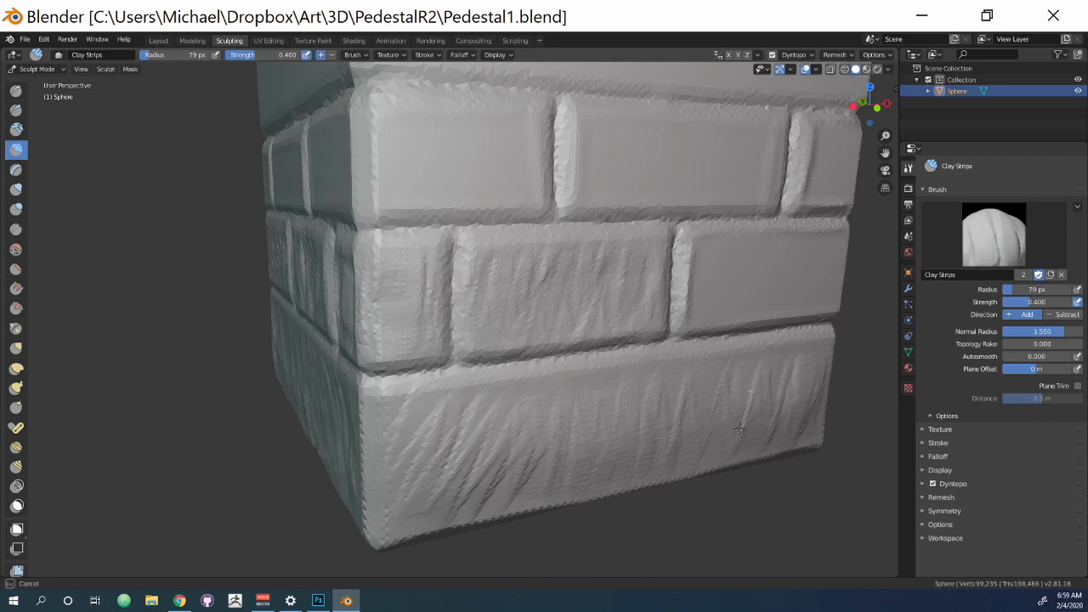
pyautogui.moveTo(590, 457)
pyautogui.mouseDown()
pyautogui.moveTo(438, 501)
pyautogui.moveTo(416, 476)
pyautogui.moveTo(518, 476)
pyautogui.moveTo(623, 456)
pyautogui.moveTo(680, 425)
pyautogui.moveTo(812, 399)
pyautogui.moveTo(740, 404)
pyautogui.mouseUp()
pyautogui.moveTo(616, 418)
pyautogui.mouseDown()
pyautogui.moveTo(476, 433)
pyautogui.moveTo(612, 476)
pyautogui.moveTo(668, 398)
pyautogui.moveTo(671, 463)
pyautogui.moveTo(740, 391)
pyautogui.moveTo(812, 429)
pyautogui.mouseUp()
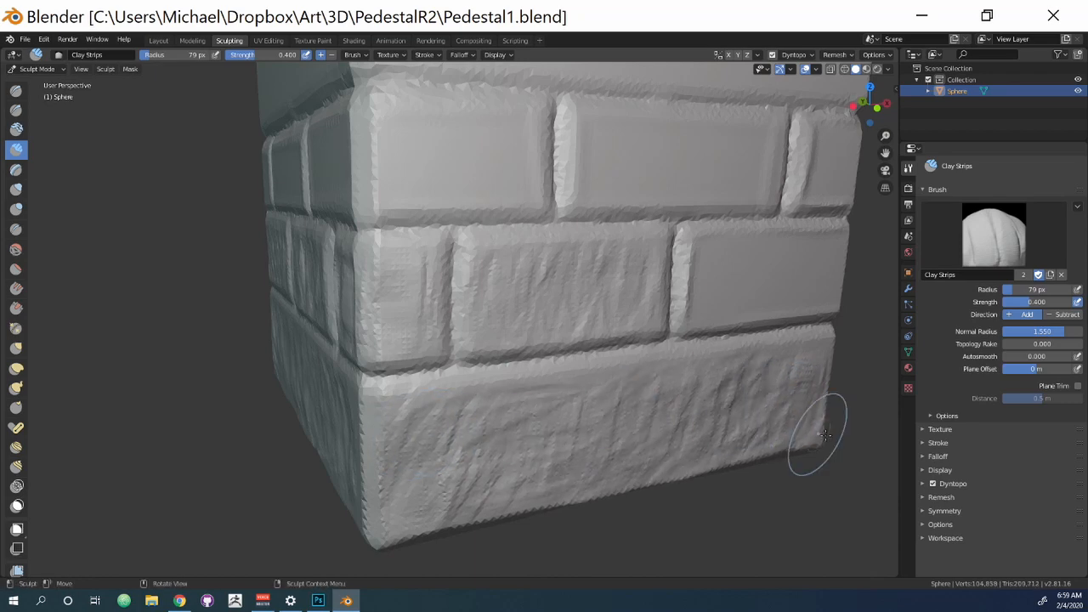
# Texture the remaining smooth brick in the row directly above the bottom block with overlapping Clay Strips strokes
pyautogui.moveTo(811, 430); pyautogui.dragTo(729, 466, button='middle')
pyautogui.keyDown('ctrl'); pyautogui.moveTo(761, 428); pyautogui.dragTo(706, 549, button='middle'); pyautogui.keyUp('ctrl')
pyautogui.moveTo(641, 483); pyautogui.dragTo(763, 478, button='middle')
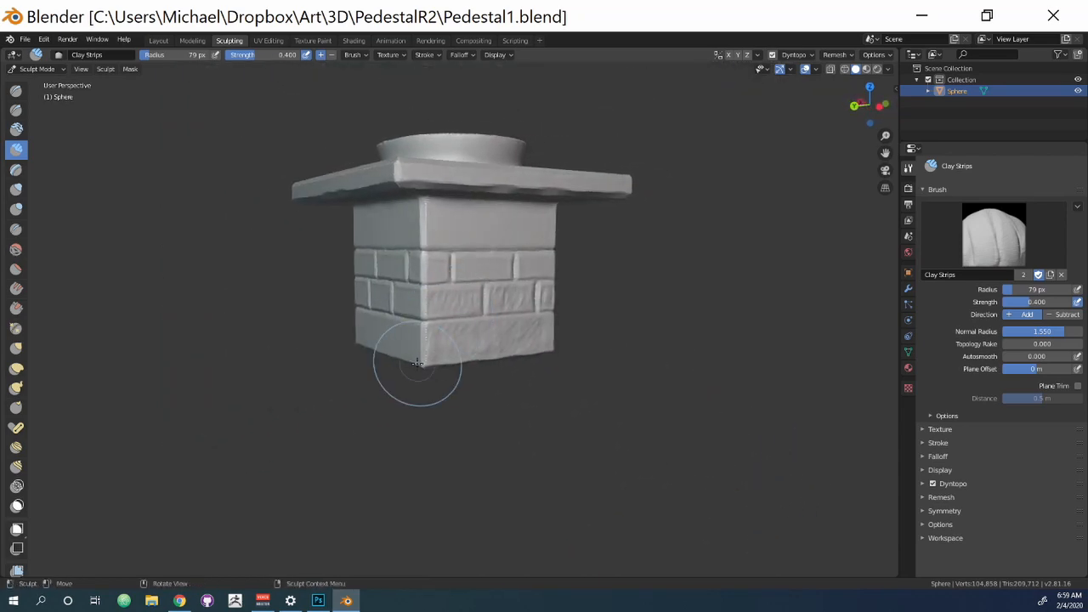
pyautogui.moveTo(544, 395); pyautogui.dragTo(432, 400, button='middle')
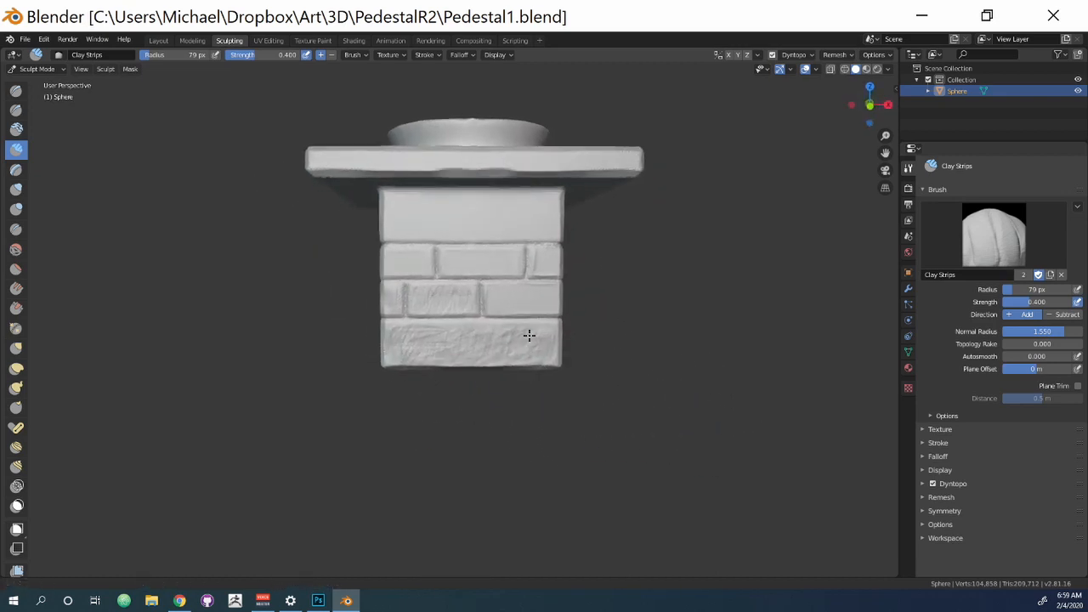
pyautogui.scroll(6, 529, 335)
pyautogui.keyDown('shift'); pyautogui.moveTo(572, 346); pyautogui.dragTo(468, 466, button='middle'); pyautogui.keyUp('shift')
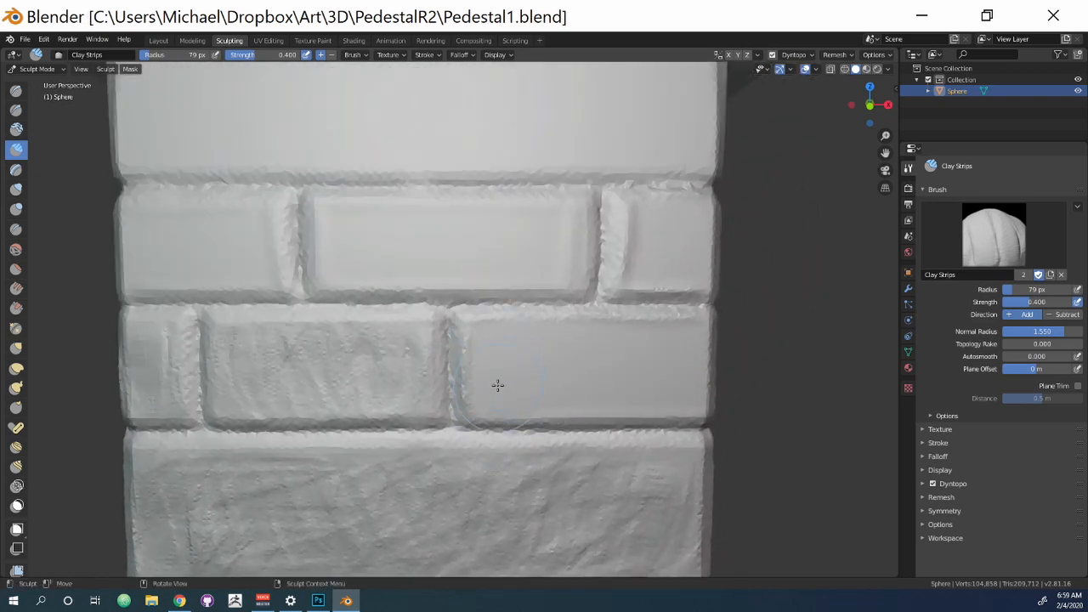
pyautogui.moveTo(497, 385)
pyautogui.mouseDown()
pyautogui.moveTo(664, 381)
pyautogui.moveTo(605, 354)
pyautogui.mouseUp()
pyautogui.moveTo(509, 356)
pyautogui.mouseDown()
pyautogui.moveTo(709, 377)
pyautogui.moveTo(662, 389)
pyautogui.mouseUp()
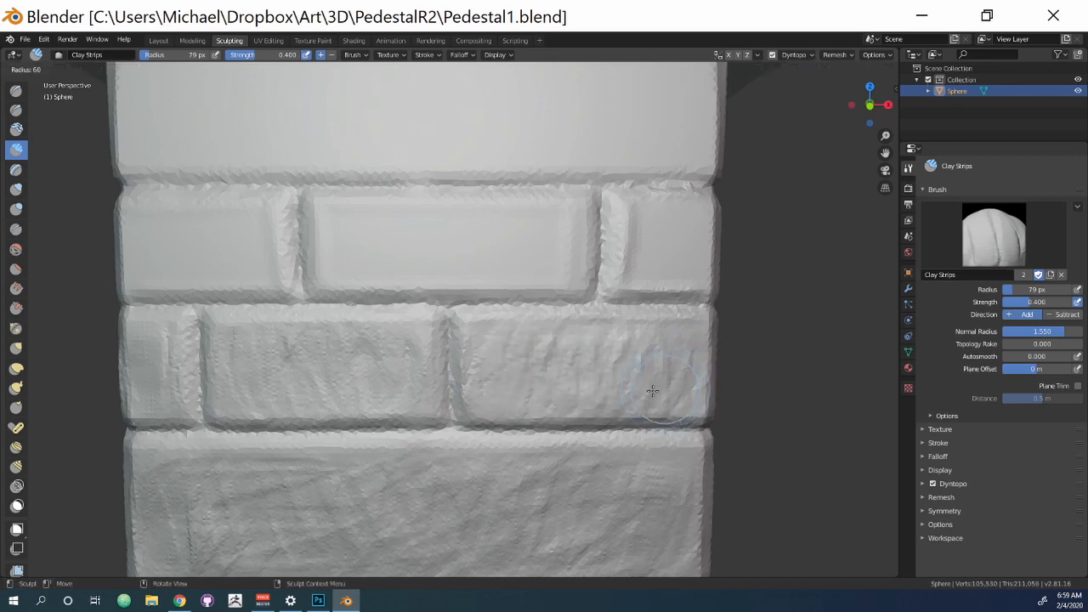
# Set the brush radius to 59 px and texture all three bricks of the upper brick row on this face
pyautogui.click(652, 392)
pyautogui.moveTo(646, 230)
pyautogui.mouseDown()
pyautogui.moveTo(658, 226)
pyautogui.moveTo(689, 261)
pyautogui.moveTo(671, 232)
pyautogui.moveTo(646, 246)
pyautogui.mouseUp()
pyautogui.moveTo(420, 224)
pyautogui.mouseDown()
pyautogui.moveTo(556, 253)
pyautogui.moveTo(524, 230)
pyautogui.moveTo(425, 232)
pyautogui.mouseUp()
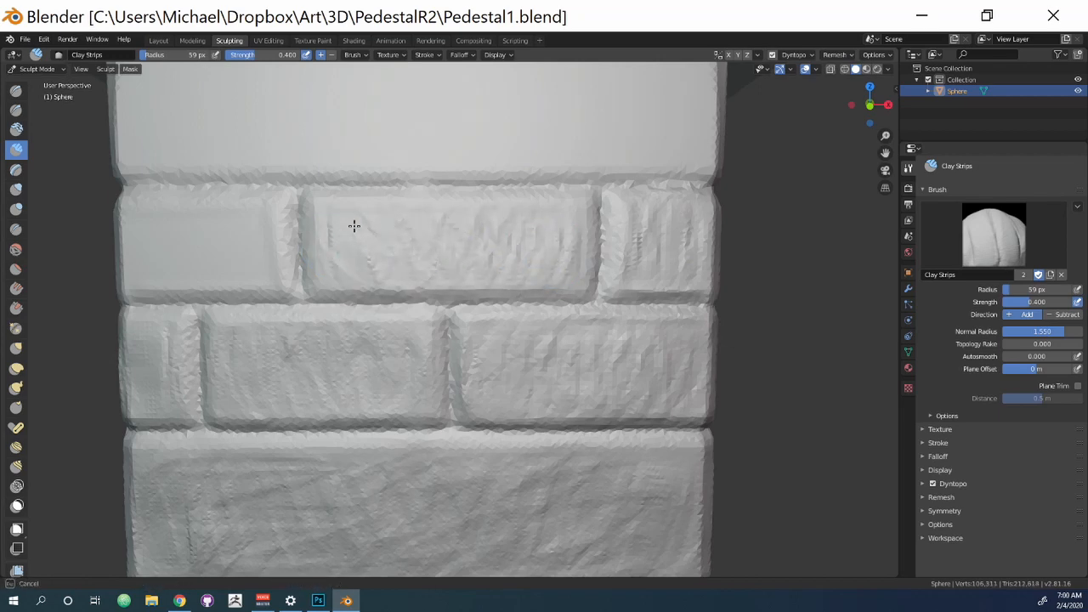
pyautogui.moveTo(568, 243); pyautogui.dragTo(270, 272, button='middle')
pyautogui.moveTo(269, 272)
pyautogui.mouseDown()
pyautogui.moveTo(287, 236)
pyautogui.moveTo(372, 269)
pyautogui.moveTo(401, 256)
pyautogui.moveTo(298, 260)
pyautogui.mouseUp()
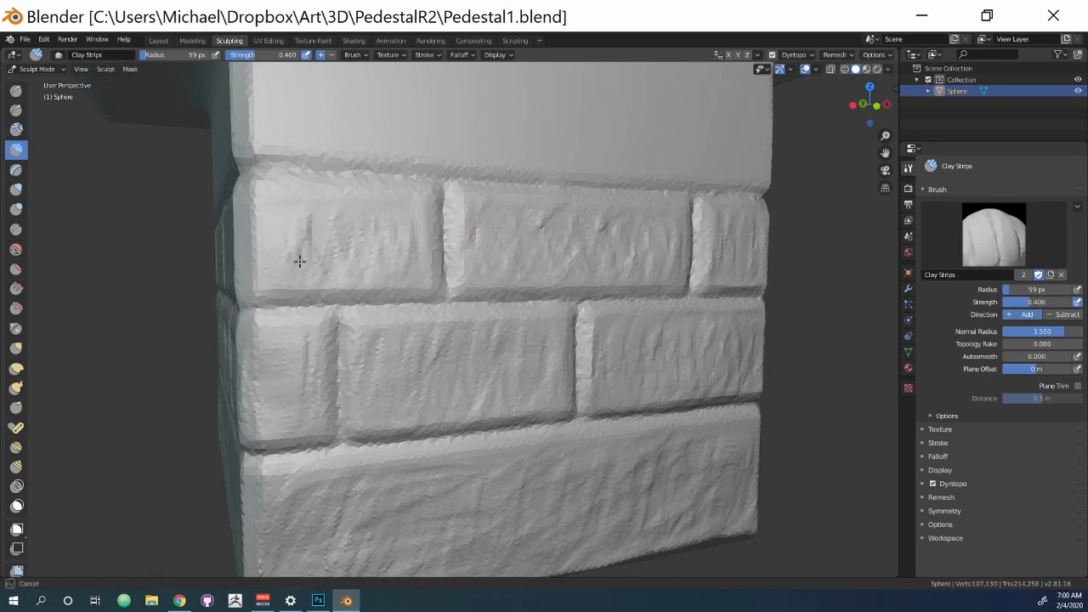
# Roughen the upper row's bricks on the adjacent face, whose lower row and base are already textured
pyautogui.moveTo(299, 260)
pyautogui.mouseDown(button='middle')
pyautogui.moveTo(498, 364)
pyautogui.moveTo(617, 369)
pyautogui.mouseUp(button='middle')
pyautogui.moveTo(578, 386)
pyautogui.mouseDown()
pyautogui.moveTo(728, 375)
pyautogui.moveTo(670, 383)
pyautogui.moveTo(596, 371)
pyautogui.mouseUp()
pyautogui.moveTo(696, 417); pyautogui.dragTo(760, 375, button='middle')
pyautogui.moveTo(402, 273); pyautogui.dragTo(429, 286)
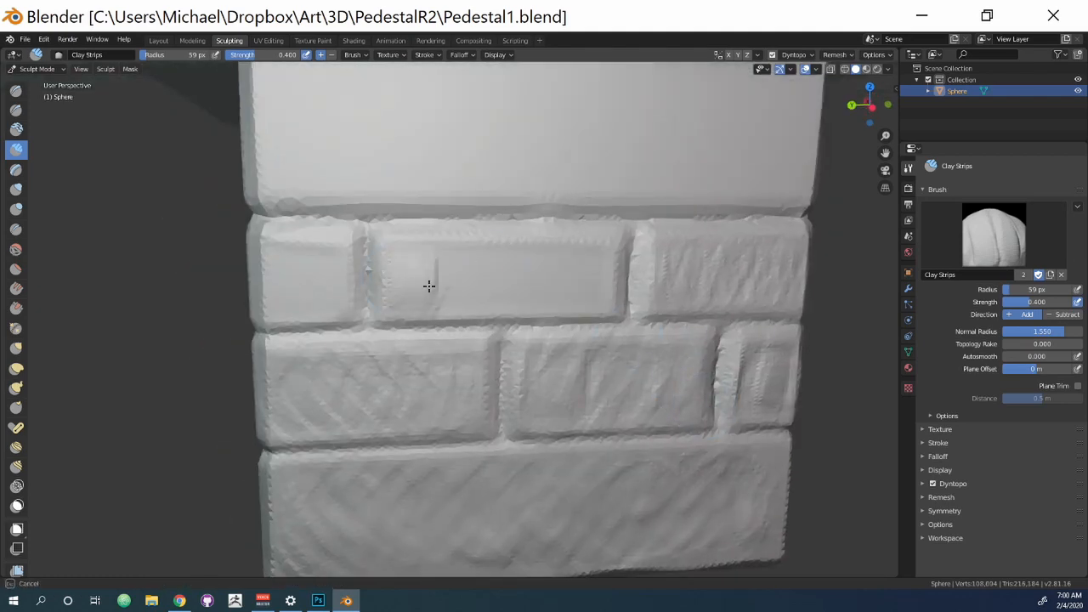
pyautogui.moveTo(512, 272)
pyautogui.mouseDown()
pyautogui.moveTo(557, 274)
pyautogui.moveTo(566, 285)
pyautogui.moveTo(405, 283)
pyautogui.moveTo(569, 282)
pyautogui.mouseUp()
# Texture the corner bricks of both brick rows on the next untextured face of the pedestal
pyautogui.moveTo(569, 281); pyautogui.dragTo(385, 281, button='middle')
pyautogui.moveTo(445, 254); pyautogui.dragTo(442, 273)
pyautogui.moveTo(435, 262); pyautogui.dragTo(427, 282)
pyautogui.keyDown('alt'); pyautogui.moveTo(466, 349); pyautogui.dragTo(554, 355); pyautogui.keyUp('alt')
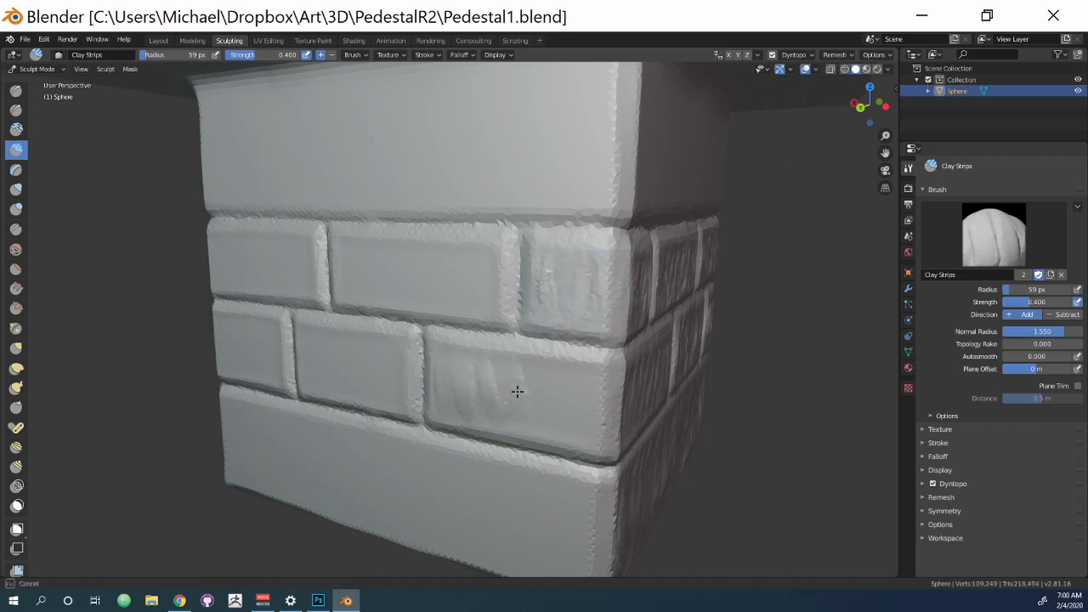
pyautogui.moveTo(517, 391)
pyautogui.mouseDown()
pyautogui.moveTo(576, 415)
pyautogui.moveTo(590, 384)
pyautogui.moveTo(556, 418)
pyautogui.moveTo(644, 365)
pyautogui.moveTo(570, 402)
pyautogui.moveTo(518, 395)
pyautogui.moveTo(516, 381)
pyautogui.mouseUp()
# Texture the middle bricks of the upper and lower brick rows on the same face
pyautogui.moveTo(629, 438)
pyautogui.mouseDown(button='middle')
pyautogui.moveTo(709, 452)
pyautogui.moveTo(726, 408)
pyautogui.mouseUp(button='middle')
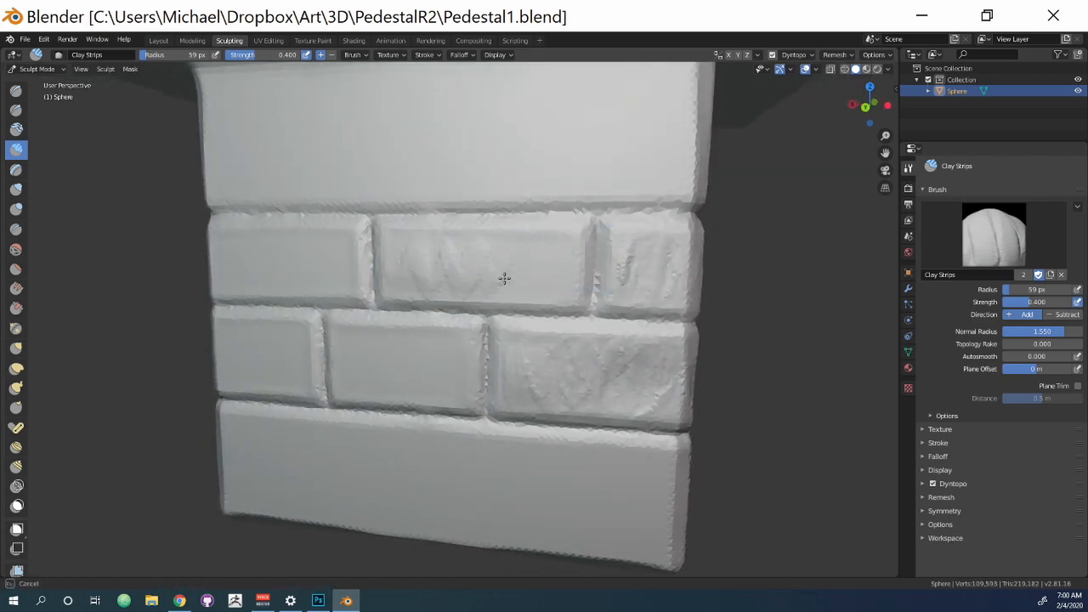
pyautogui.moveTo(504, 278)
pyautogui.mouseDown()
pyautogui.moveTo(567, 266)
pyautogui.moveTo(481, 259)
pyautogui.mouseUp()
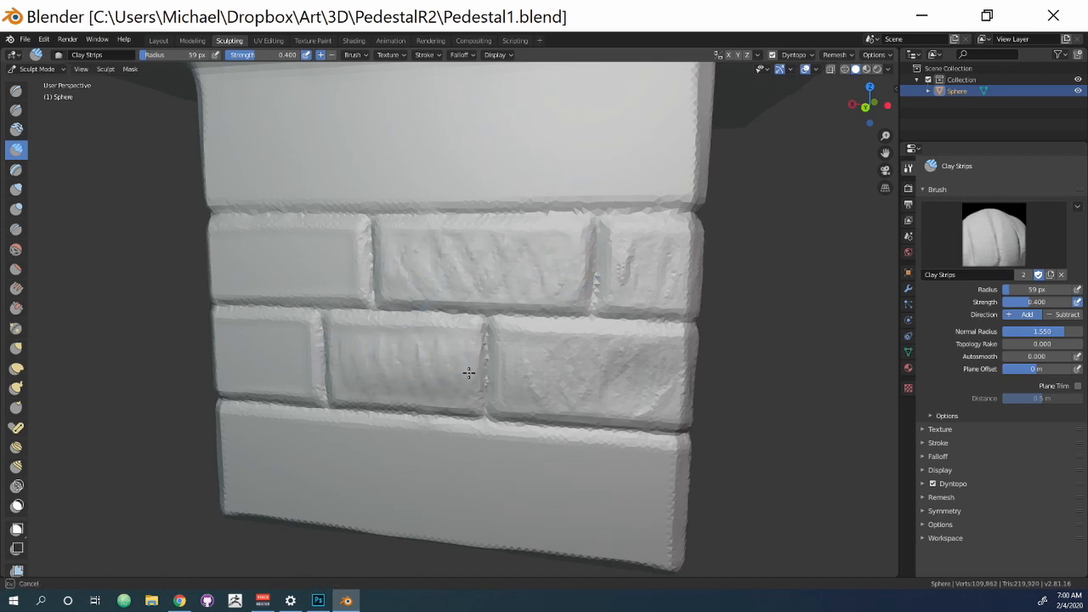
pyautogui.moveTo(354, 369); pyautogui.dragTo(357, 362)
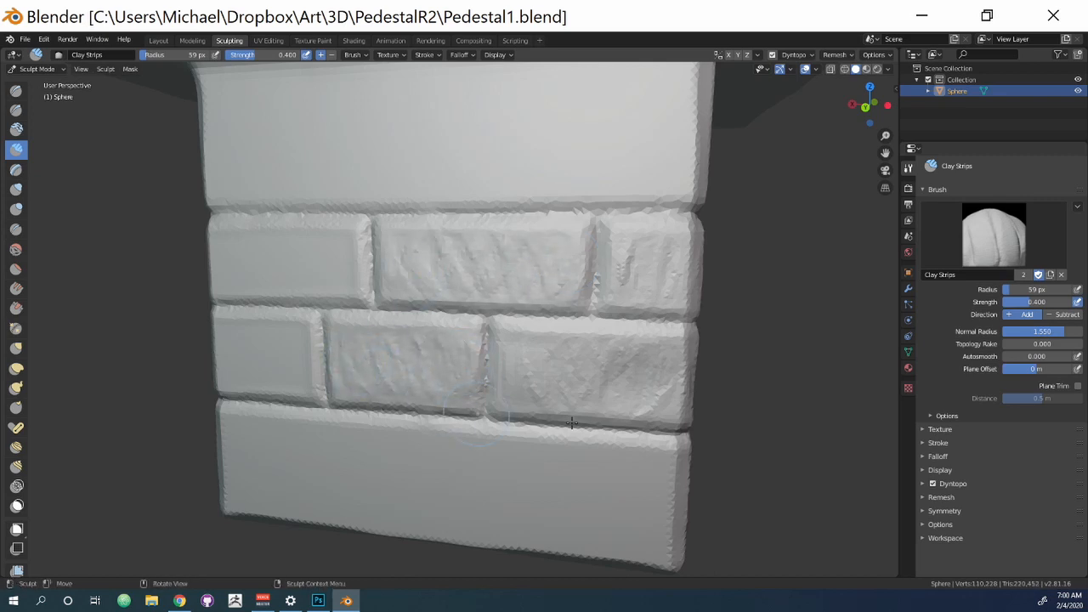
# Sculpt vertical and crossing Clay Strips strokes over the bottom block beneath the newly textured bricks
pyautogui.moveTo(667, 461)
pyautogui.mouseDown(button='middle')
pyautogui.moveTo(697, 483)
pyautogui.moveTo(714, 478)
pyautogui.mouseUp(button='middle')
pyautogui.moveTo(289, 483)
pyautogui.mouseDown()
pyautogui.moveTo(321, 447)
pyautogui.moveTo(388, 498)
pyautogui.moveTo(468, 440)
pyautogui.moveTo(540, 477)
pyautogui.moveTo(626, 471)
pyautogui.moveTo(707, 425)
pyautogui.moveTo(692, 447)
pyautogui.moveTo(497, 438)
pyautogui.mouseUp()
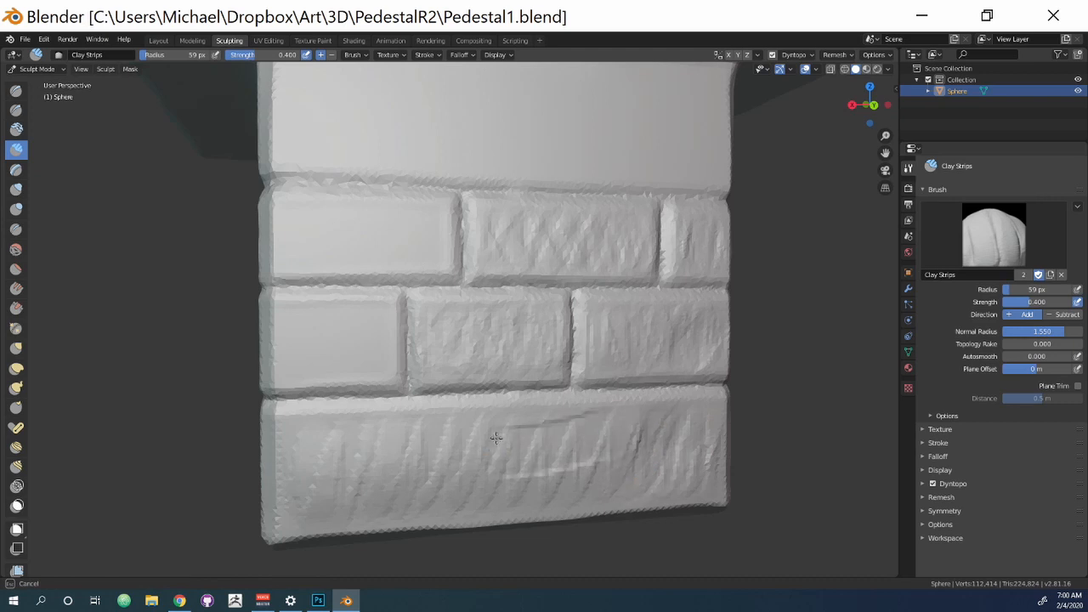
pyautogui.moveTo(317, 456)
pyautogui.mouseDown()
pyautogui.moveTo(417, 452)
pyautogui.moveTo(630, 473)
pyautogui.moveTo(566, 421)
pyautogui.mouseUp()
pyautogui.moveTo(673, 469); pyautogui.dragTo(688, 481)
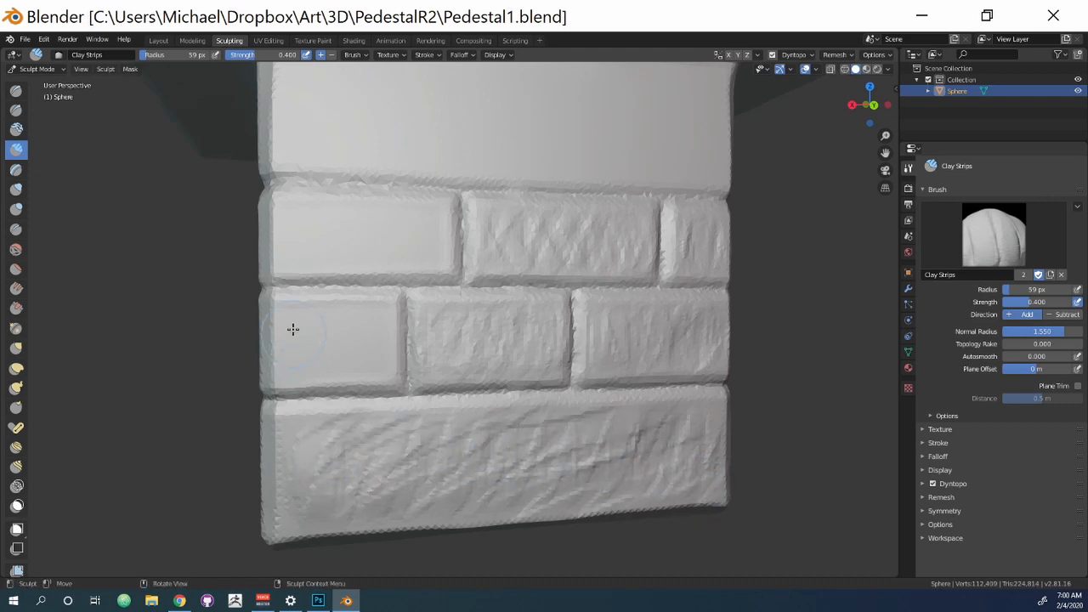
# Texture the last smooth brick in each of the two brick rows on this face
pyautogui.moveTo(293, 329)
pyautogui.mouseDown()
pyautogui.moveTo(315, 365)
pyautogui.moveTo(374, 325)
pyautogui.moveTo(338, 364)
pyautogui.moveTo(296, 354)
pyautogui.moveTo(282, 330)
pyautogui.mouseUp()
pyautogui.moveTo(288, 214)
pyautogui.mouseDown()
pyautogui.moveTo(301, 237)
pyautogui.moveTo(359, 253)
pyautogui.mouseUp()
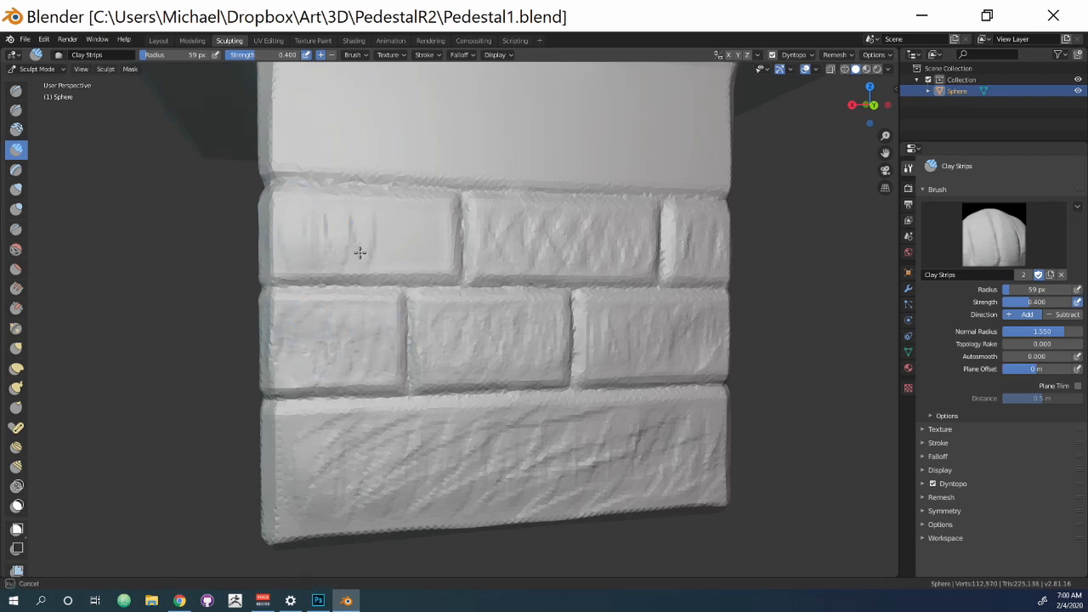
pyautogui.moveTo(410, 228)
pyautogui.mouseDown()
pyautogui.moveTo(331, 243)
pyautogui.moveTo(296, 223)
pyautogui.mouseUp()
# On the remaining smooth face, texture both rows' corner bricks and the long middle brick of the upper row
pyautogui.moveTo(637, 473)
pyautogui.mouseDown(button='middle')
pyautogui.moveTo(556, 484)
pyautogui.moveTo(425, 460)
pyautogui.moveTo(702, 368)
pyautogui.moveTo(689, 396)
pyautogui.moveTo(621, 440)
pyautogui.moveTo(670, 487)
pyautogui.moveTo(647, 484)
pyautogui.moveTo(829, 460)
pyautogui.mouseUp(button='middle')
pyautogui.moveTo(718, 493); pyautogui.dragTo(547, 502, button='middle')
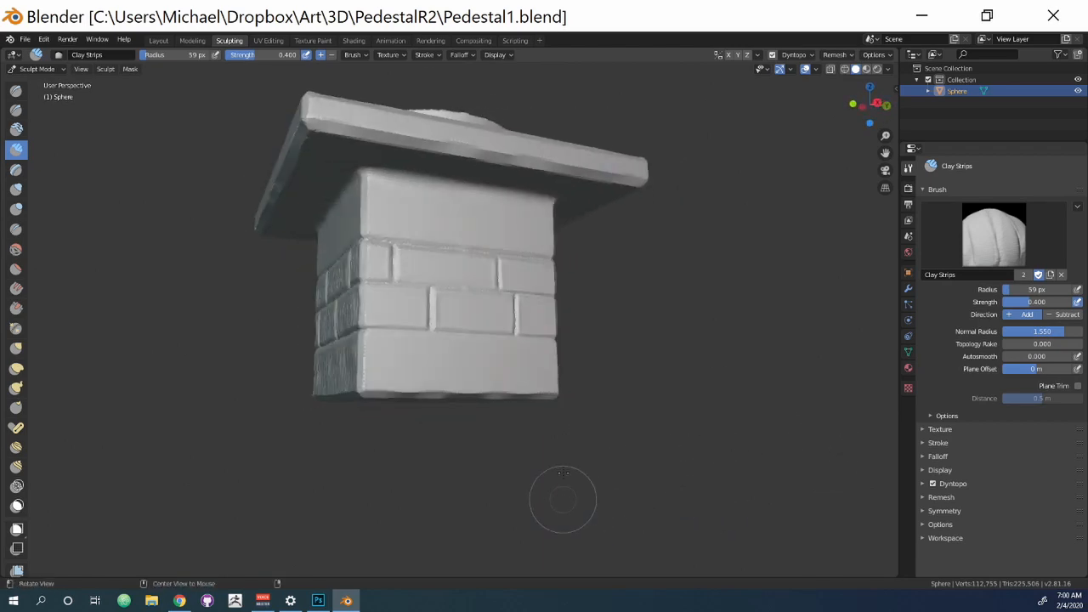
pyautogui.scroll(5, 418, 224)
pyautogui.moveTo(418, 224); pyautogui.dragTo(438, 302, button='middle')
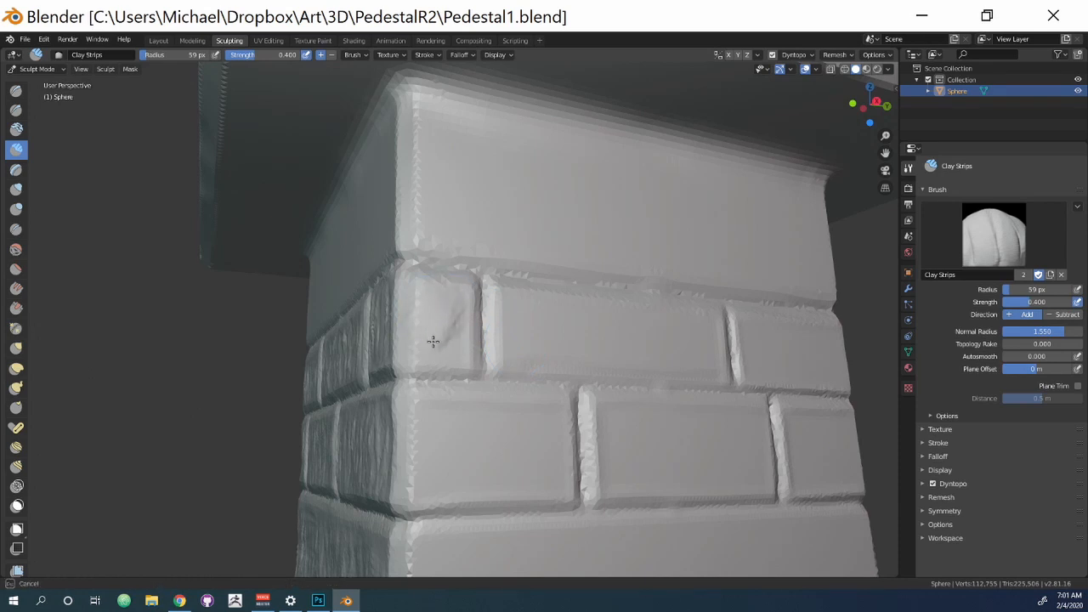
pyautogui.moveTo(438, 338)
pyautogui.mouseDown()
pyautogui.moveTo(445, 332)
pyautogui.moveTo(423, 347)
pyautogui.mouseUp()
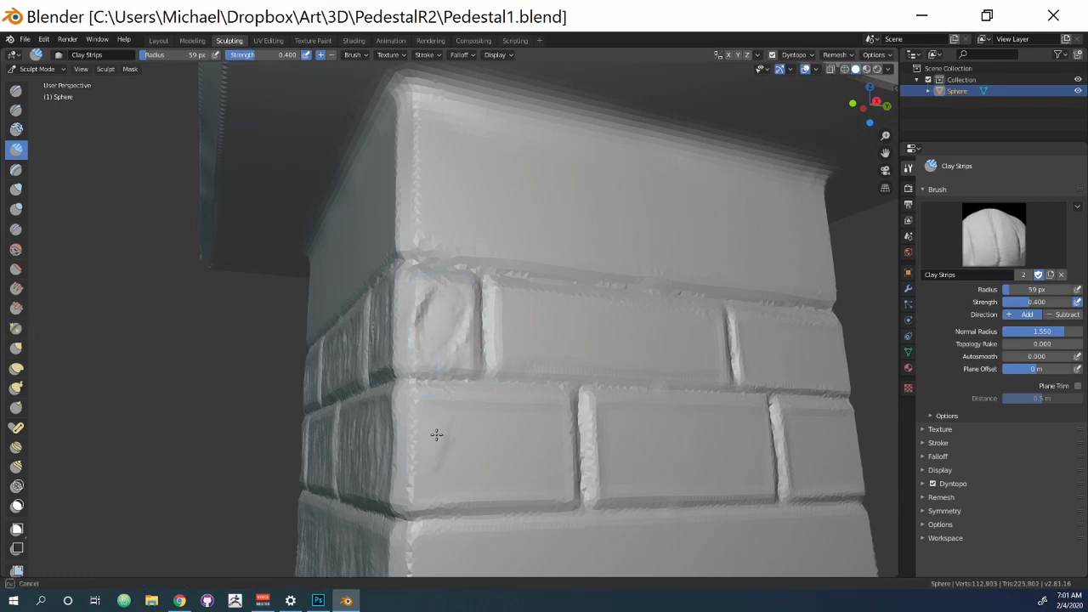
pyautogui.moveTo(436, 435)
pyautogui.mouseDown()
pyautogui.moveTo(546, 455)
pyautogui.moveTo(479, 475)
pyautogui.moveTo(445, 457)
pyautogui.mouseUp()
pyautogui.moveTo(512, 334); pyautogui.dragTo(538, 343)
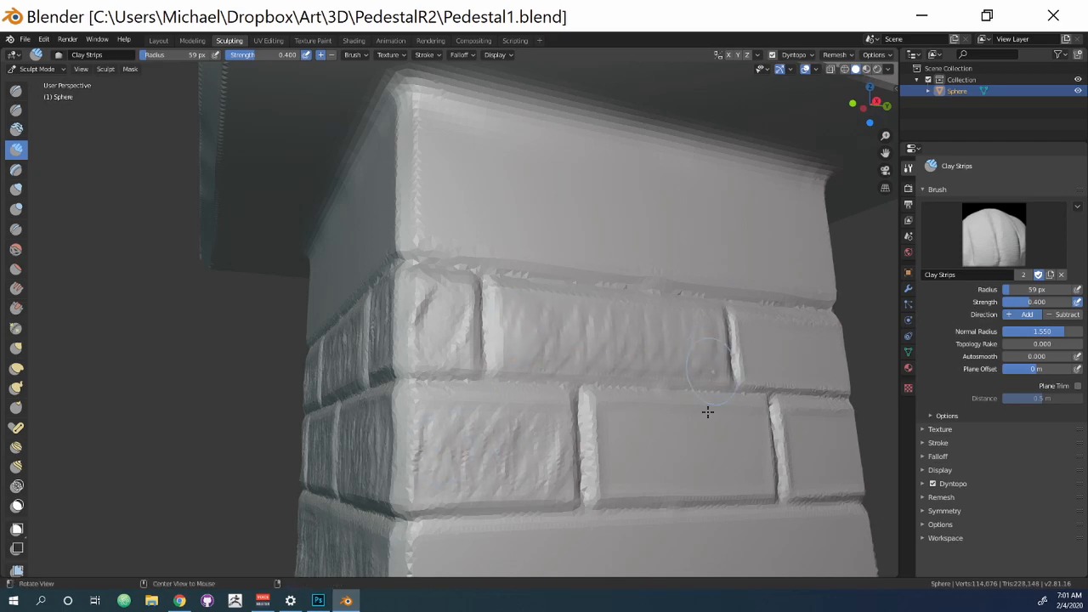
# Add more strokes to the upper long brick and texture the face's remaining bricks in both rows
pyautogui.moveTo(708, 411); pyautogui.dragTo(602, 421, button='middle')
pyautogui.moveTo(377, 371)
pyautogui.mouseDown()
pyautogui.moveTo(532, 384)
pyautogui.moveTo(650, 364)
pyautogui.mouseUp()
pyautogui.moveTo(486, 460)
pyautogui.mouseDown()
pyautogui.moveTo(530, 507)
pyautogui.moveTo(590, 505)
pyautogui.moveTo(666, 456)
pyautogui.moveTo(686, 485)
pyautogui.moveTo(649, 496)
pyautogui.moveTo(517, 481)
pyautogui.moveTo(544, 458)
pyautogui.mouseUp()
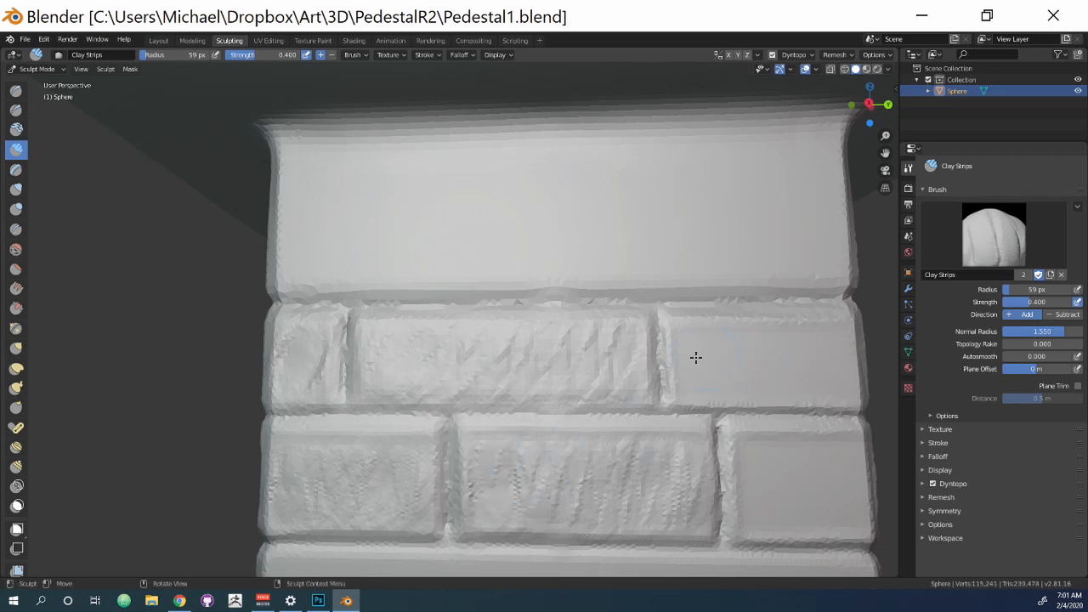
pyautogui.moveTo(703, 354); pyautogui.dragTo(761, 388)
pyautogui.moveTo(814, 382)
pyautogui.mouseDown()
pyautogui.moveTo(834, 365)
pyautogui.moveTo(738, 360)
pyautogui.moveTo(701, 384)
pyautogui.mouseUp()
pyautogui.moveTo(700, 384)
pyautogui.mouseDown(button='middle')
pyautogui.moveTo(741, 486)
pyautogui.moveTo(692, 371)
pyautogui.moveTo(656, 388)
pyautogui.moveTo(680, 437)
pyautogui.moveTo(639, 352)
pyautogui.mouseUp(button='middle')
pyautogui.moveTo(638, 319)
pyautogui.mouseDown()
pyautogui.moveTo(716, 311)
pyautogui.moveTo(672, 306)
pyautogui.moveTo(656, 318)
pyautogui.mouseUp()
# Set the brush radius to 103 px and cover this face's bottom block with crosshatched Clay Strips strokes
pyautogui.moveTo(656, 318)
pyautogui.mouseDown(button='middle')
pyautogui.moveTo(663, 498)
pyautogui.moveTo(641, 502)
pyautogui.moveTo(711, 491)
pyautogui.moveTo(703, 467)
pyautogui.moveTo(742, 389)
pyautogui.mouseUp(button='middle')
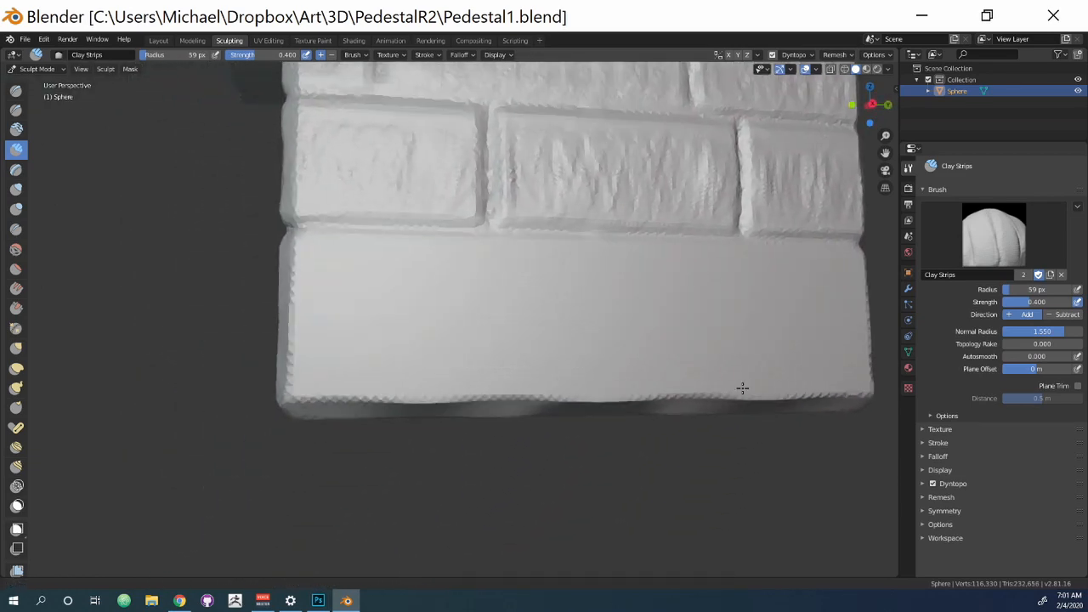
pyautogui.moveTo(531, 378); pyautogui.dragTo(341, 387, button='middle')
pyautogui.press('f')
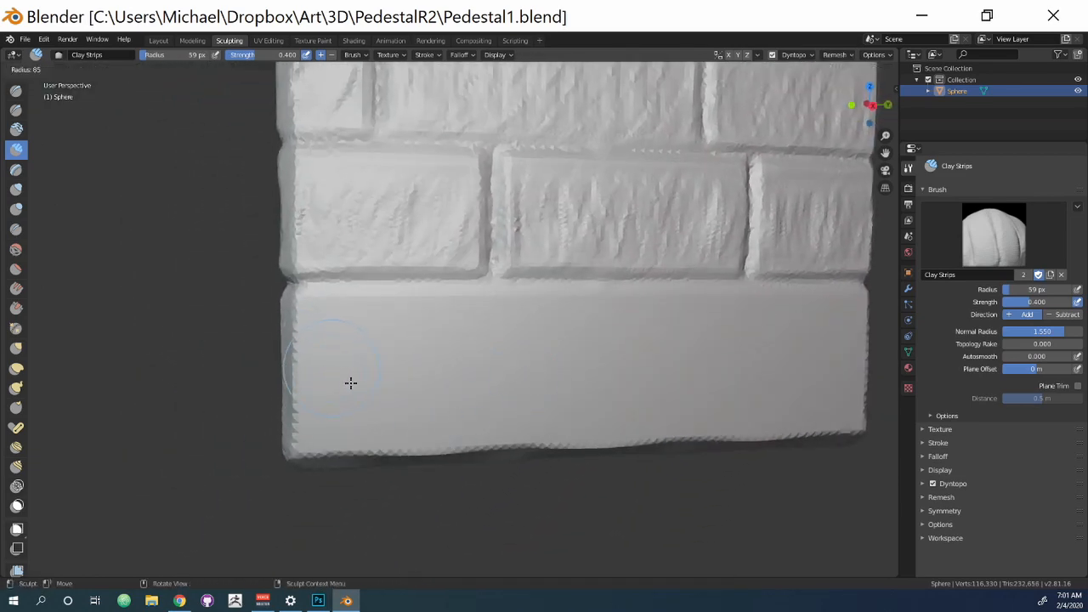
pyautogui.click(368, 384)
pyautogui.keyDown('shift'); pyautogui.moveTo(631, 381); pyautogui.dragTo(551, 342, button='middle'); pyautogui.keyUp('shift')
pyautogui.moveTo(576, 379); pyautogui.dragTo(567, 384, button='middle')
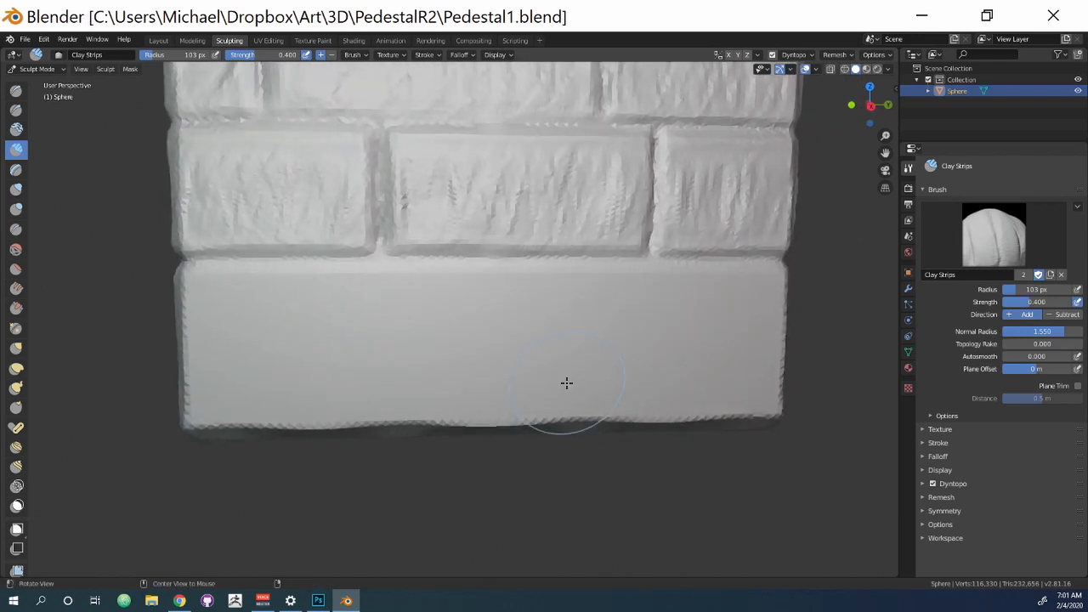
pyautogui.moveTo(217, 315)
pyautogui.mouseDown()
pyautogui.moveTo(296, 377)
pyautogui.moveTo(585, 316)
pyautogui.moveTo(761, 398)
pyautogui.moveTo(778, 328)
pyautogui.moveTo(671, 357)
pyautogui.moveTo(574, 347)
pyautogui.moveTo(352, 374)
pyautogui.moveTo(224, 350)
pyautogui.moveTo(191, 370)
pyautogui.mouseUp()
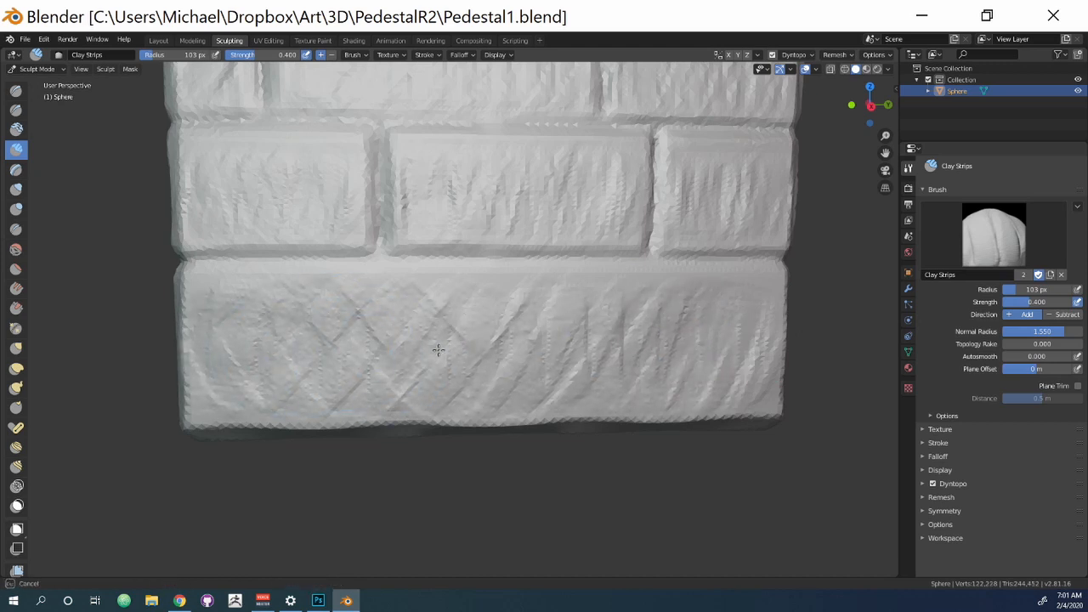
pyautogui.moveTo(438, 350); pyautogui.dragTo(605, 349)
# Sculpt slanted Clay Strips strokes across one face of the smooth block directly under the top slab
pyautogui.moveTo(724, 357)
pyautogui.mouseDown(button='middle')
pyautogui.moveTo(729, 413)
pyautogui.moveTo(764, 356)
pyautogui.moveTo(680, 391)
pyautogui.moveTo(553, 421)
pyautogui.moveTo(611, 342)
pyautogui.mouseUp(button='middle')
pyautogui.scroll(-6, 764, 355)
pyautogui.scroll(8, 611, 342)
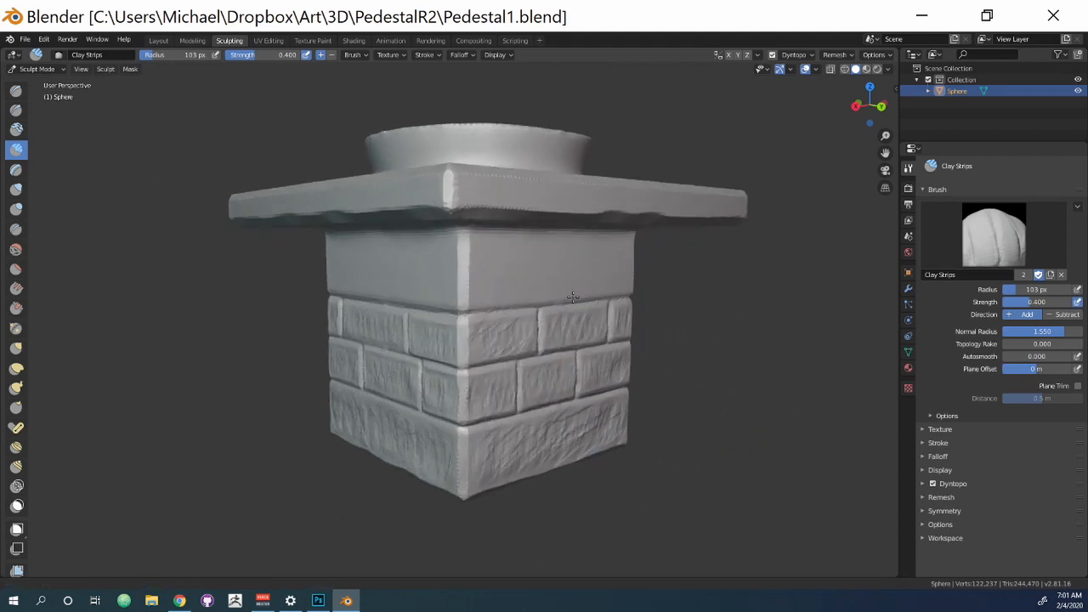
pyautogui.moveTo(389, 228)
pyautogui.mouseDown()
pyautogui.moveTo(403, 267)
pyautogui.moveTo(490, 236)
pyautogui.moveTo(481, 205)
pyautogui.mouseUp()
pyautogui.moveTo(525, 239); pyautogui.dragTo(541, 236)
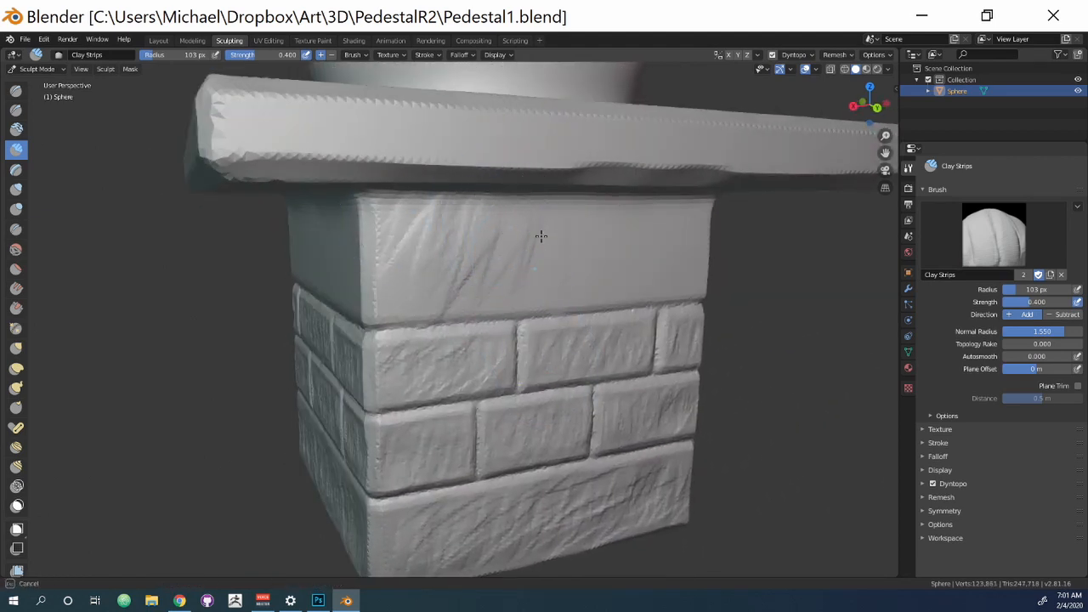
pyautogui.moveTo(580, 274)
pyautogui.mouseDown()
pyautogui.moveTo(649, 275)
pyautogui.moveTo(692, 226)
pyautogui.moveTo(671, 238)
pyautogui.moveTo(495, 240)
pyautogui.mouseUp()
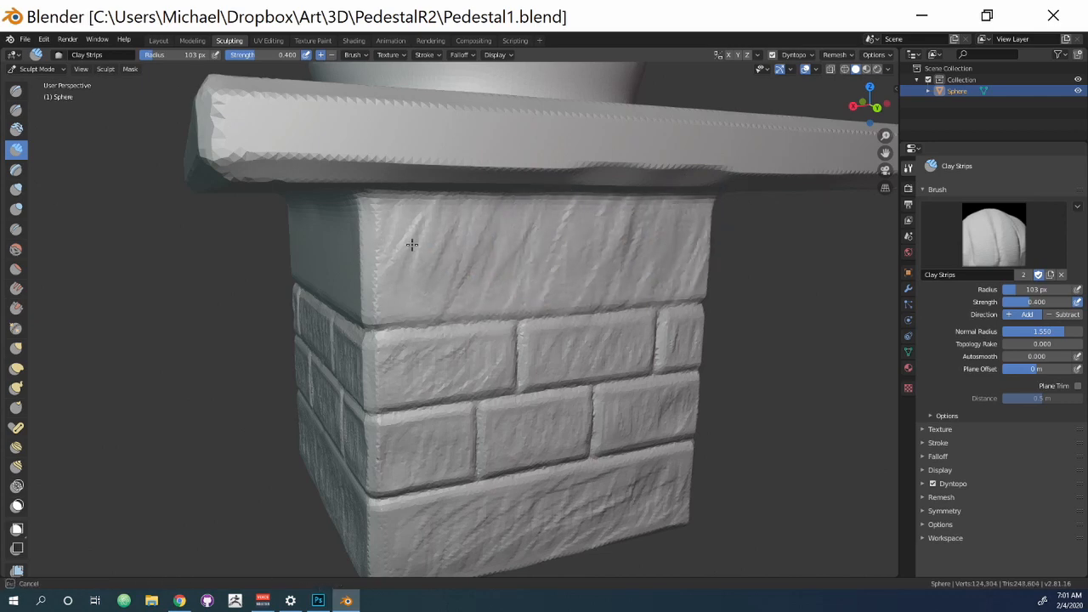
# Texture the block under the slab on the adjacent face with closely spaced vertical strokes
pyautogui.moveTo(615, 312); pyautogui.dragTo(410, 218, button='middle')
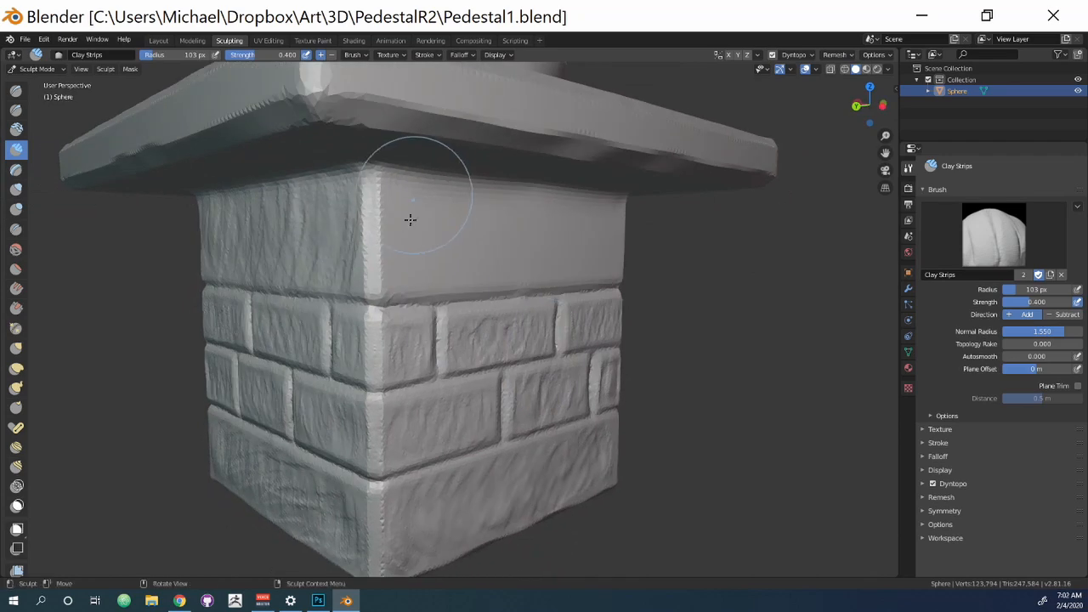
pyautogui.moveTo(411, 219); pyautogui.dragTo(454, 212)
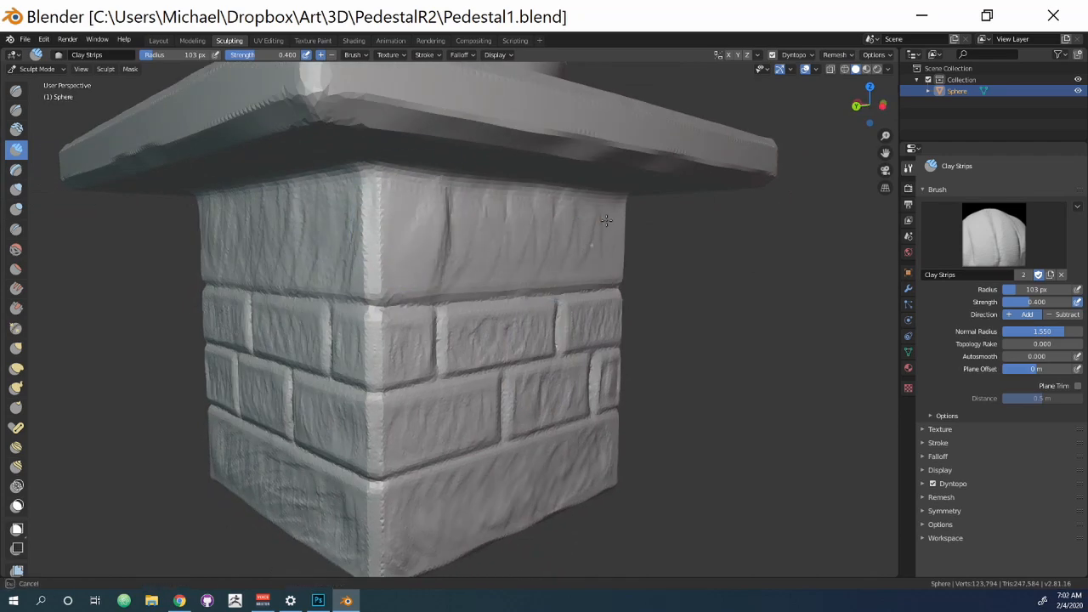
pyautogui.moveTo(549, 250)
pyautogui.mouseDown()
pyautogui.moveTo(453, 259)
pyautogui.moveTo(456, 243)
pyautogui.mouseUp()
pyautogui.moveTo(456, 243); pyautogui.dragTo(522, 318, button='middle')
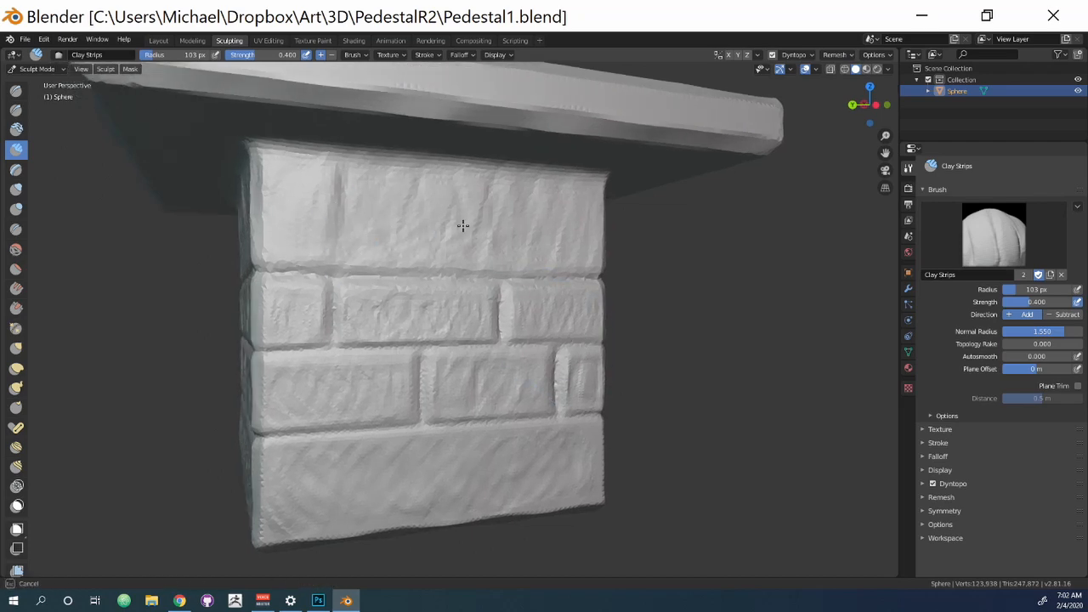
pyautogui.moveTo(464, 225); pyautogui.dragTo(583, 256)
# Add more strokes to the first textured face of the block under the slab and texture its opposite face
pyautogui.moveTo(583, 256); pyautogui.dragTo(301, 296, button='middle')
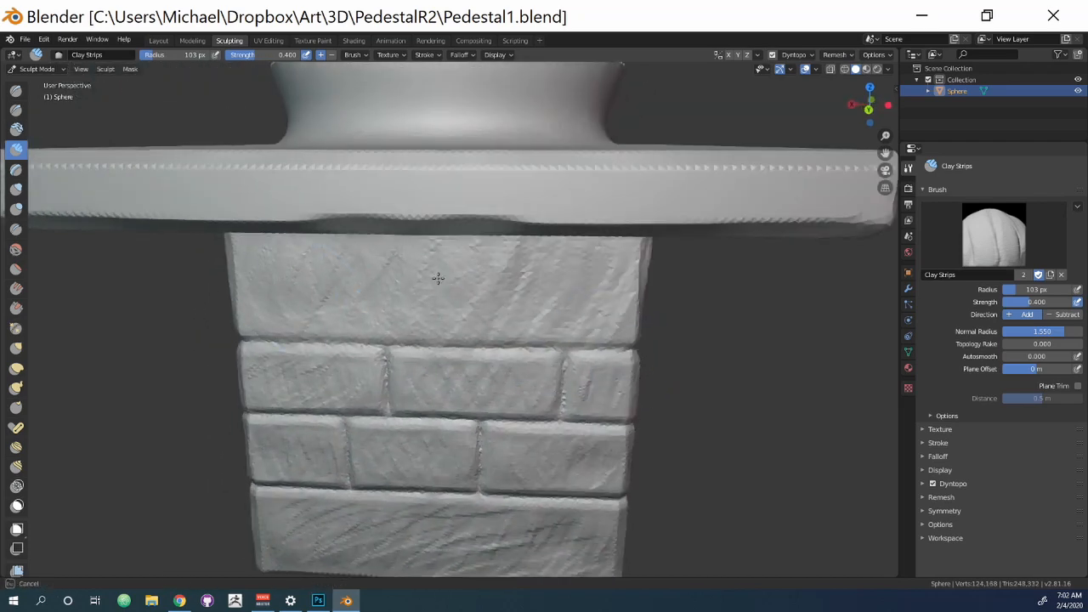
pyautogui.moveTo(438, 279); pyautogui.dragTo(644, 279)
pyautogui.moveTo(643, 280)
pyautogui.mouseDown(button='middle')
pyautogui.moveTo(476, 360)
pyautogui.moveTo(370, 301)
pyautogui.mouseUp(button='middle')
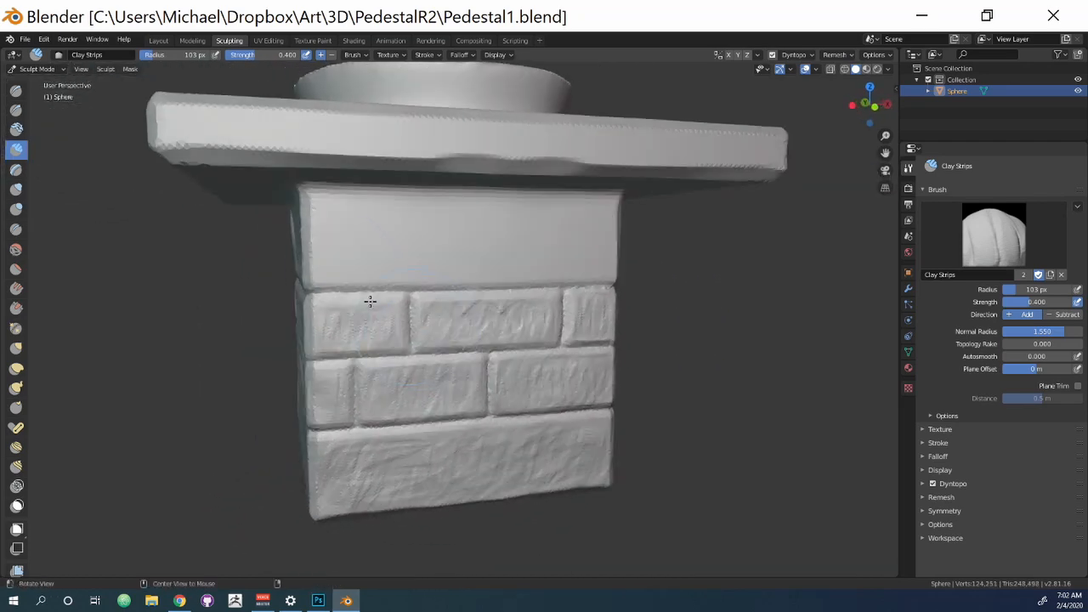
pyautogui.moveTo(333, 214)
pyautogui.mouseDown()
pyautogui.moveTo(496, 238)
pyautogui.moveTo(587, 229)
pyautogui.moveTo(468, 243)
pyautogui.moveTo(356, 225)
pyautogui.mouseUp()
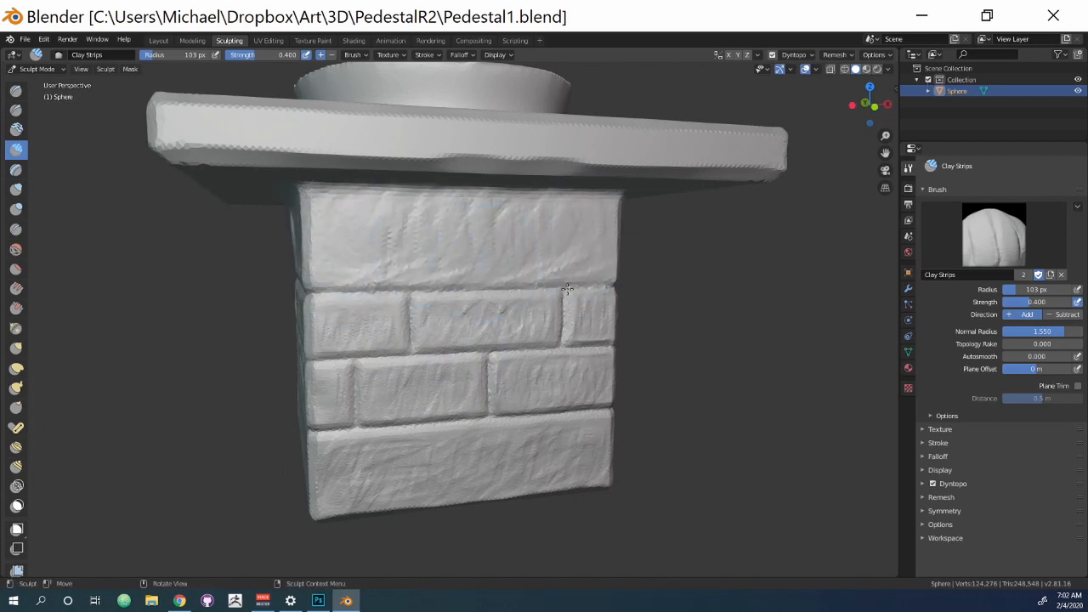
# Texture the last smooth face of the block under the slab with two passes of diagonal strokes
pyautogui.moveTo(567, 290); pyautogui.dragTo(493, 357, button='middle')
pyautogui.moveTo(371, 243)
pyautogui.mouseDown()
pyautogui.moveTo(390, 256)
pyautogui.moveTo(496, 227)
pyautogui.moveTo(688, 242)
pyautogui.mouseUp()
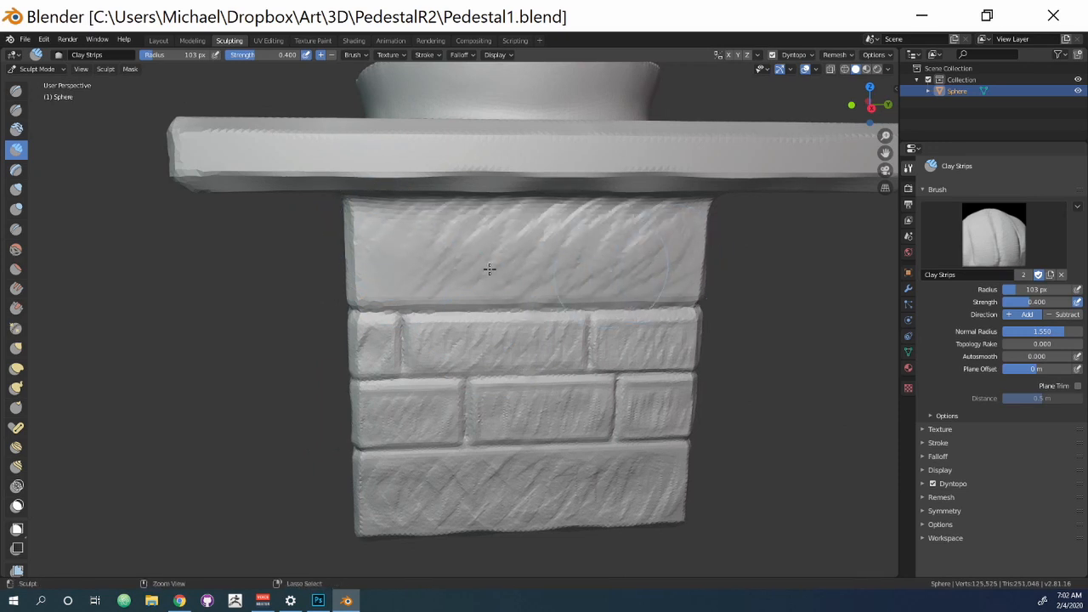
pyautogui.moveTo(380, 246)
pyautogui.mouseDown()
pyautogui.moveTo(502, 226)
pyautogui.moveTo(600, 233)
pyautogui.mouseUp()
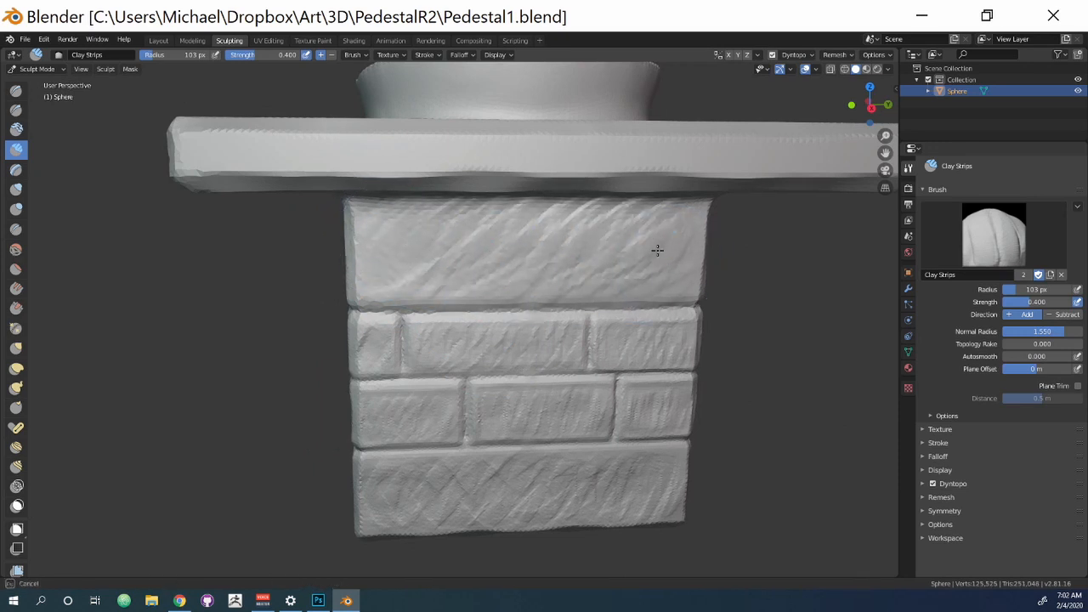
pyautogui.moveTo(688, 279); pyautogui.dragTo(668, 372, button='middle')
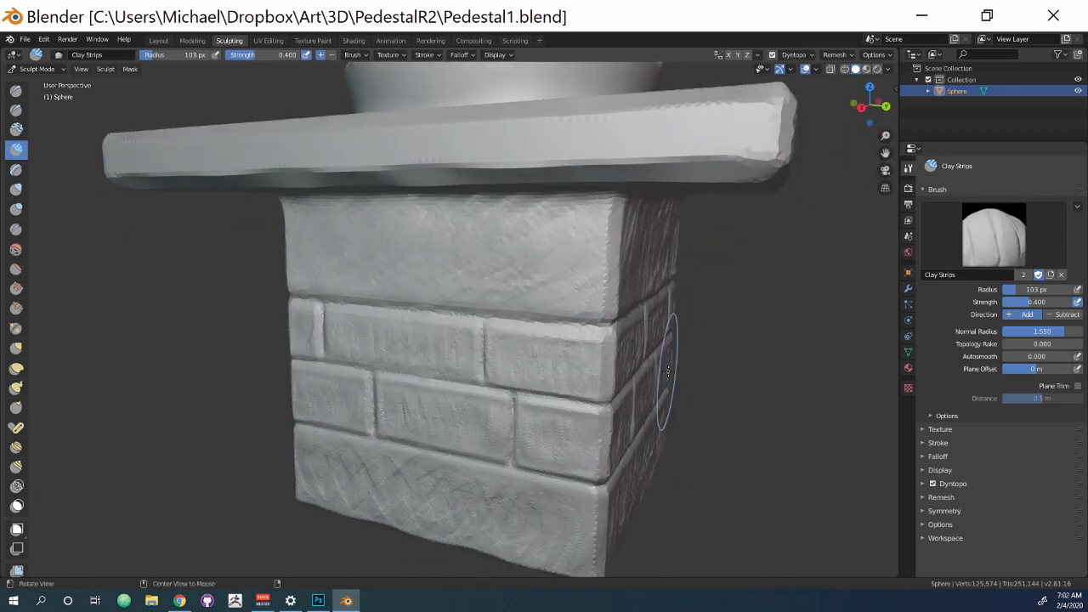
# Add more diagonal Clay Strips strokes across the upper part of the block under the slab
pyautogui.moveTo(532, 357); pyautogui.dragTo(591, 324, button='middle')
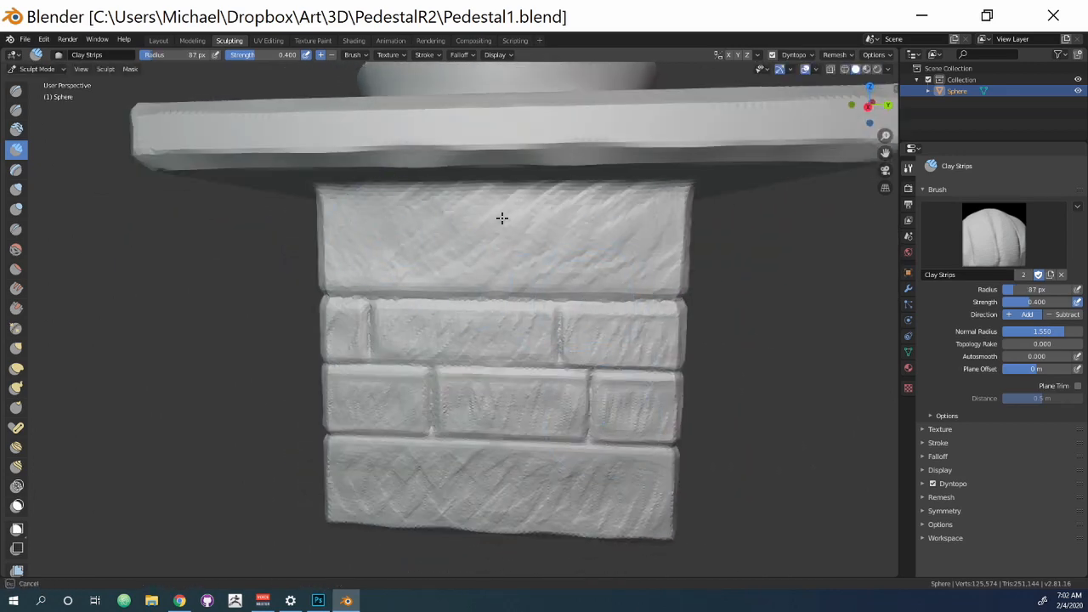
pyautogui.moveTo(502, 219); pyautogui.dragTo(675, 255)
pyautogui.moveTo(714, 357)
pyautogui.mouseDown(button='middle')
pyautogui.moveTo(612, 384)
pyautogui.moveTo(623, 374)
pyautogui.mouseUp(button='middle')
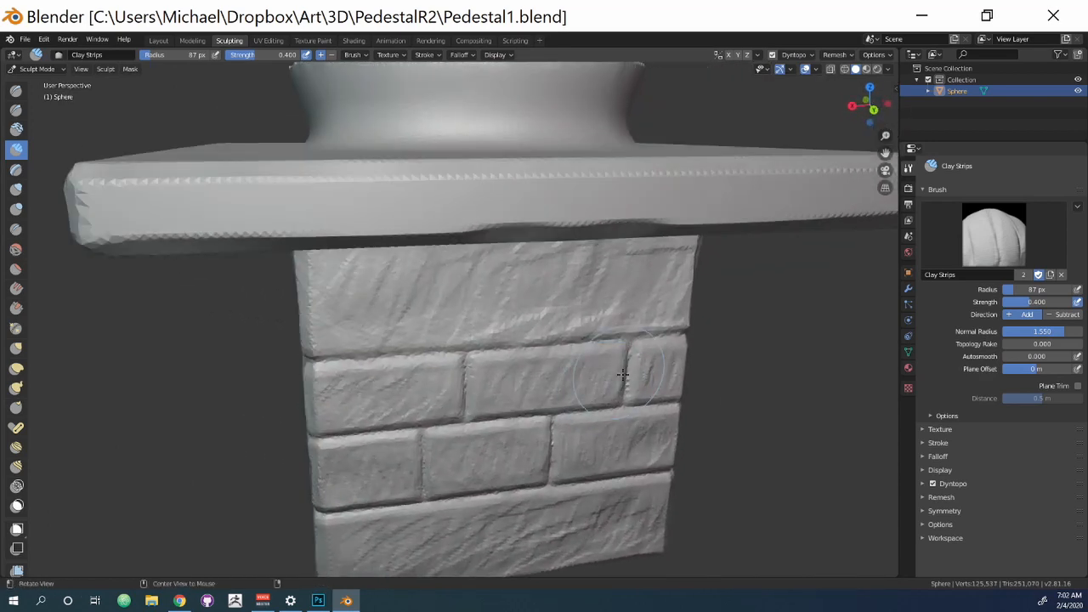
# Sculpt rough Clay Strips strokes over the first corner of the slab's top surface beside the bowl
pyautogui.scroll(-6, 623, 374)
pyautogui.moveTo(626, 425); pyautogui.dragTo(714, 457, button='middle')
pyautogui.keyDown('ctrl'); pyautogui.moveTo(590, 417); pyautogui.dragTo(492, 312, button='middle'); pyautogui.keyUp('ctrl')
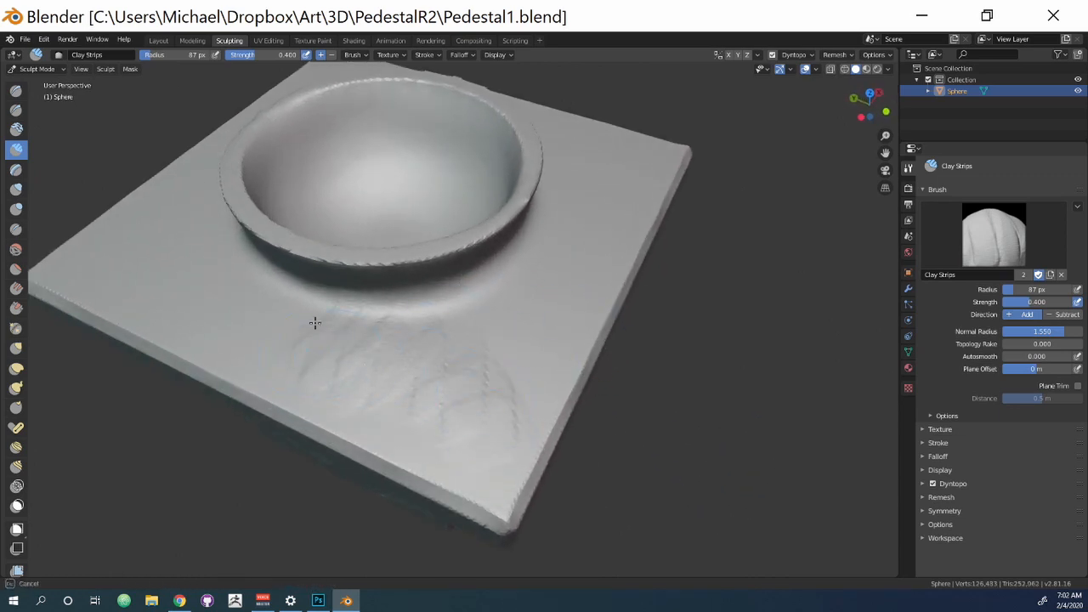
pyautogui.moveTo(465, 451); pyautogui.dragTo(367, 421)
pyautogui.moveTo(491, 447); pyautogui.dragTo(612, 430)
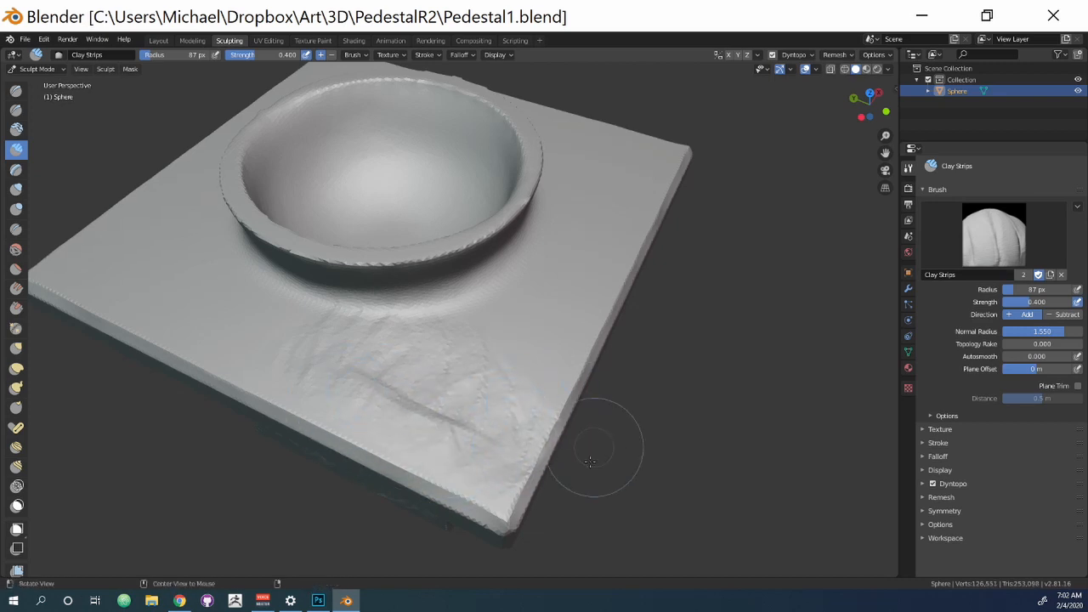
# Texture the adjacent side of the slab's top surface, from the first roughened corner to the next, with overlapping slanted strokes
pyautogui.moveTo(612, 429); pyautogui.dragTo(318, 438, button='middle')
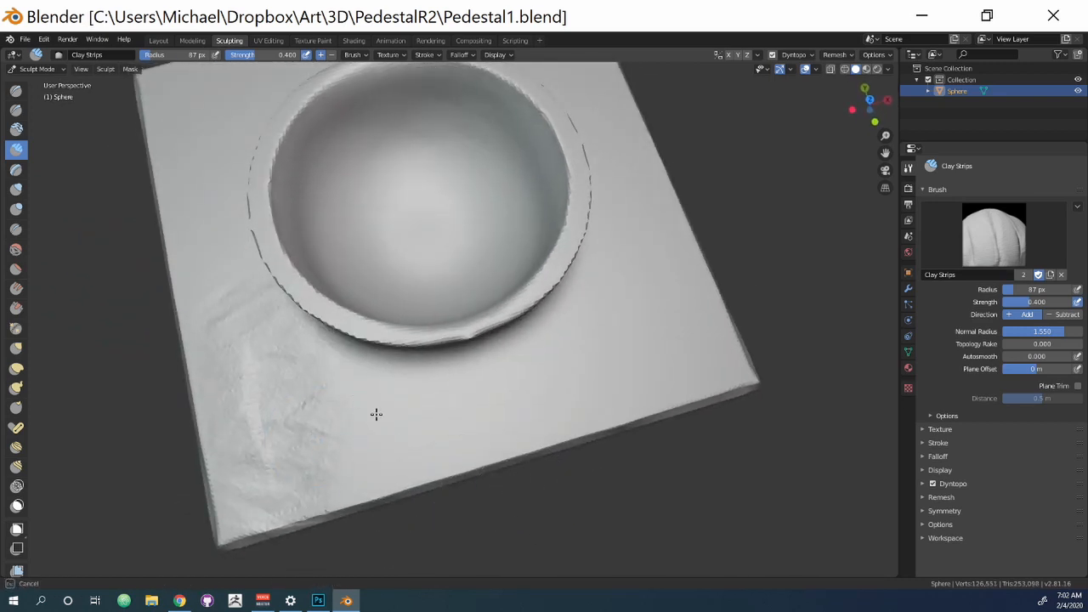
pyautogui.moveTo(376, 414)
pyautogui.mouseDown()
pyautogui.moveTo(456, 411)
pyautogui.moveTo(581, 369)
pyautogui.moveTo(675, 366)
pyautogui.mouseUp()
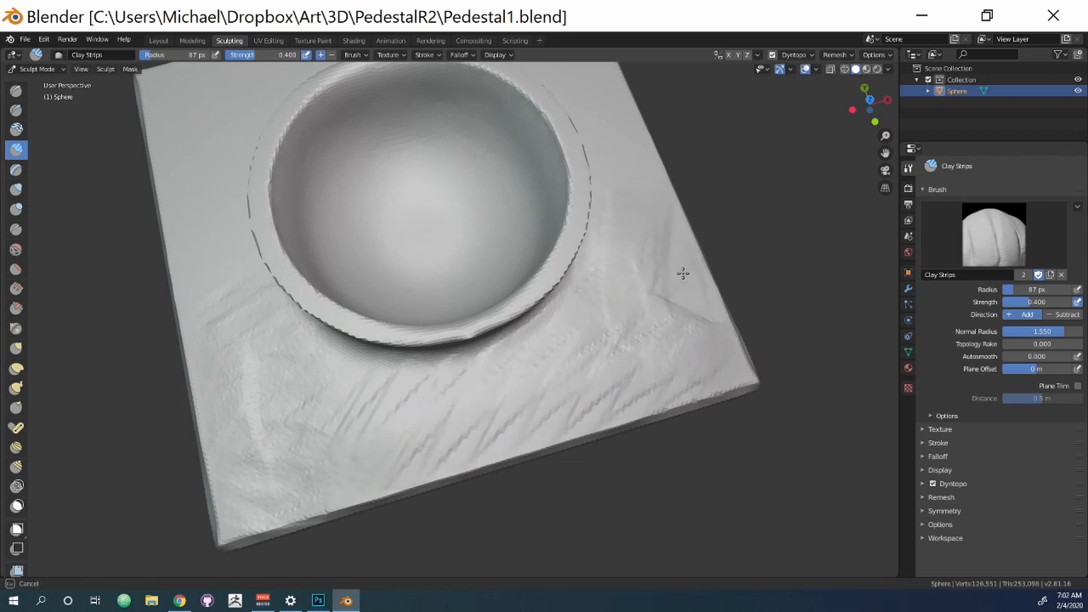
pyautogui.moveTo(683, 273); pyautogui.dragTo(693, 324)
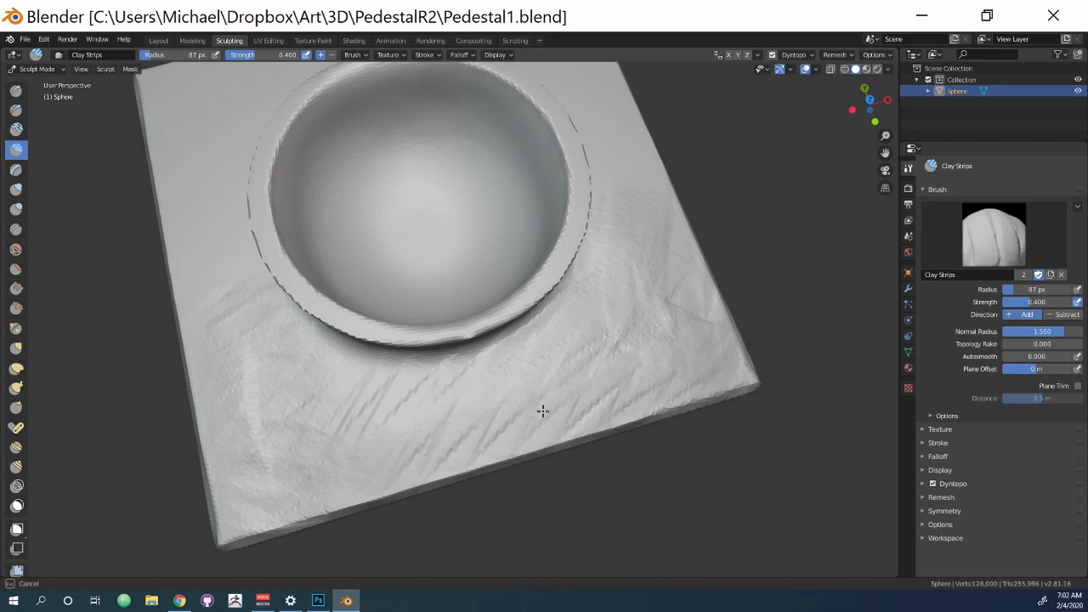
pyautogui.moveTo(502, 364); pyautogui.dragTo(617, 358)
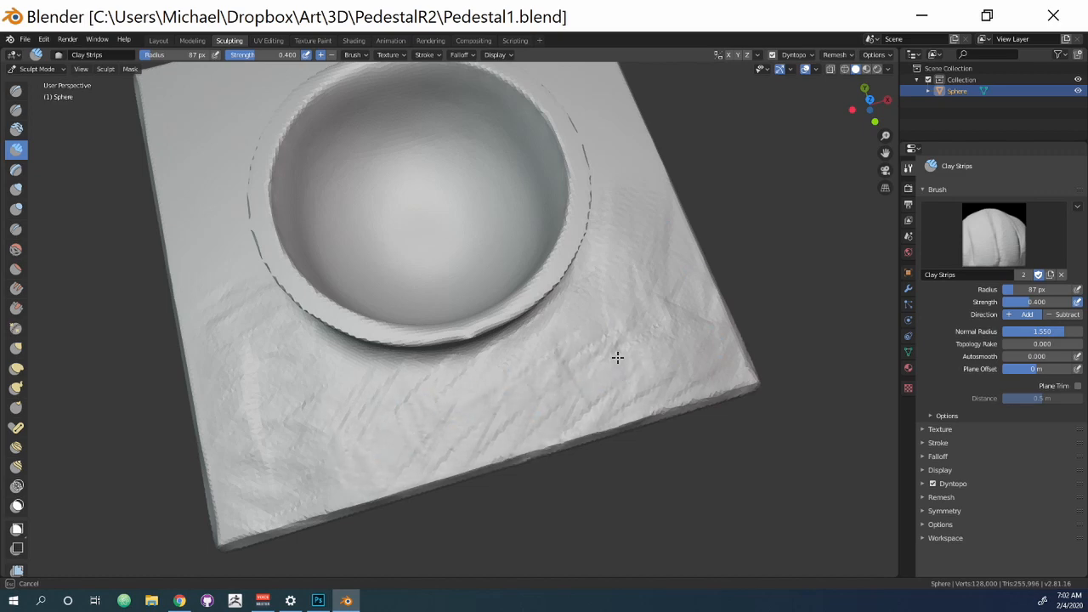
# Extend the rough stone texture along the next side of the slab's top surface and over its corner
pyautogui.moveTo(685, 488); pyautogui.dragTo(762, 429, button='middle')
pyautogui.moveTo(568, 477)
pyautogui.mouseDown(button='middle')
pyautogui.moveTo(618, 473)
pyautogui.moveTo(328, 408)
pyautogui.mouseUp(button='middle')
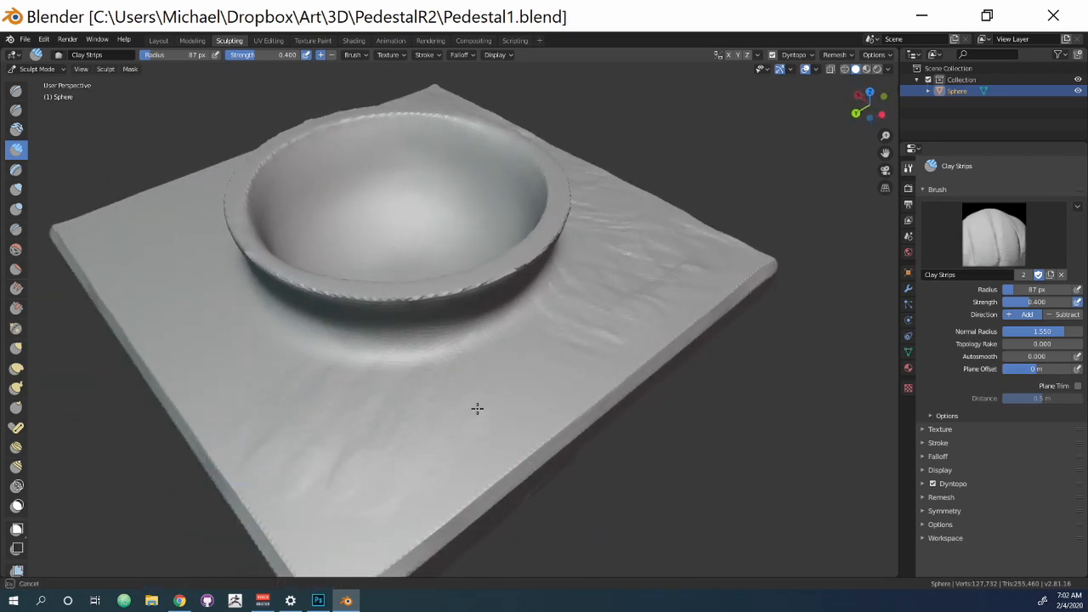
pyautogui.moveTo(450, 493); pyautogui.dragTo(381, 428, button='middle')
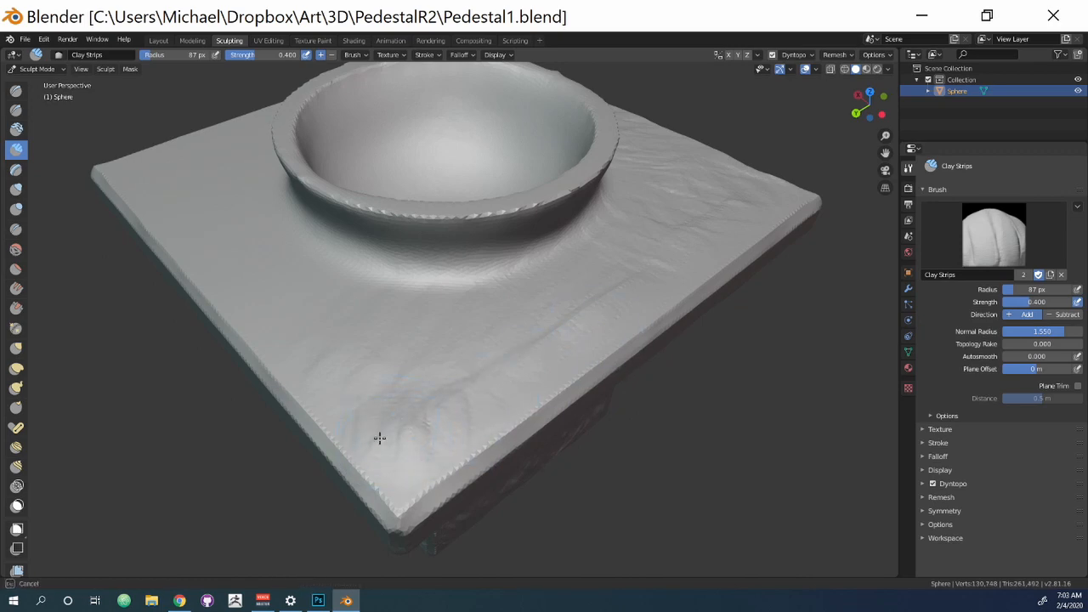
pyautogui.moveTo(660, 222); pyautogui.dragTo(577, 486, button='middle')
pyautogui.moveTo(419, 510); pyautogui.dragTo(395, 508)
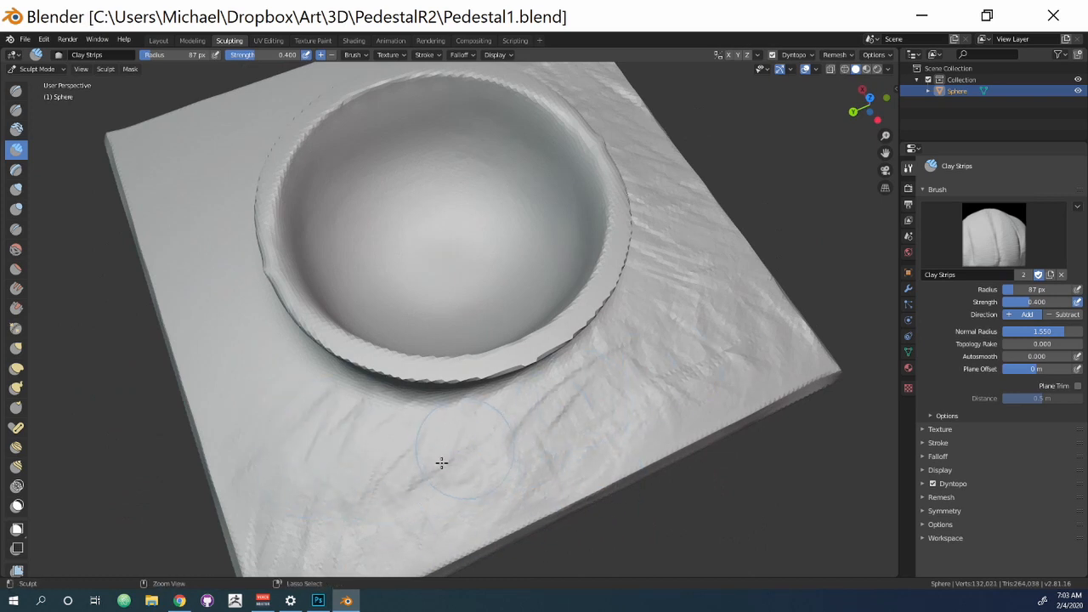
# Texture the third side of the slab's top surface with crossing strokes, including the smooth outer corner
pyautogui.moveTo(514, 413); pyautogui.dragTo(377, 416, button='middle')
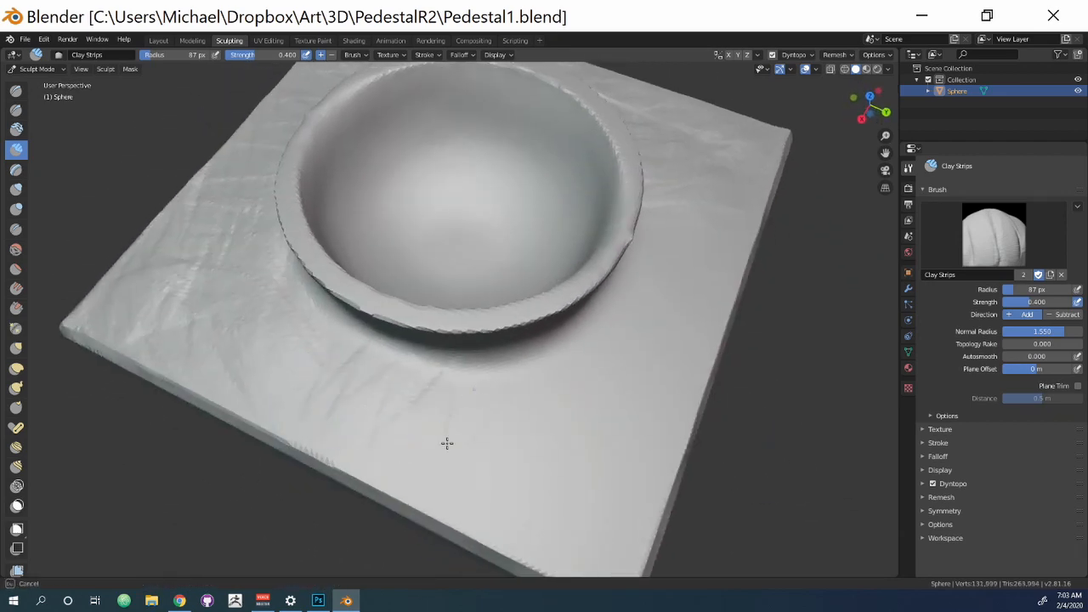
pyautogui.moveTo(447, 443); pyautogui.dragTo(307, 382)
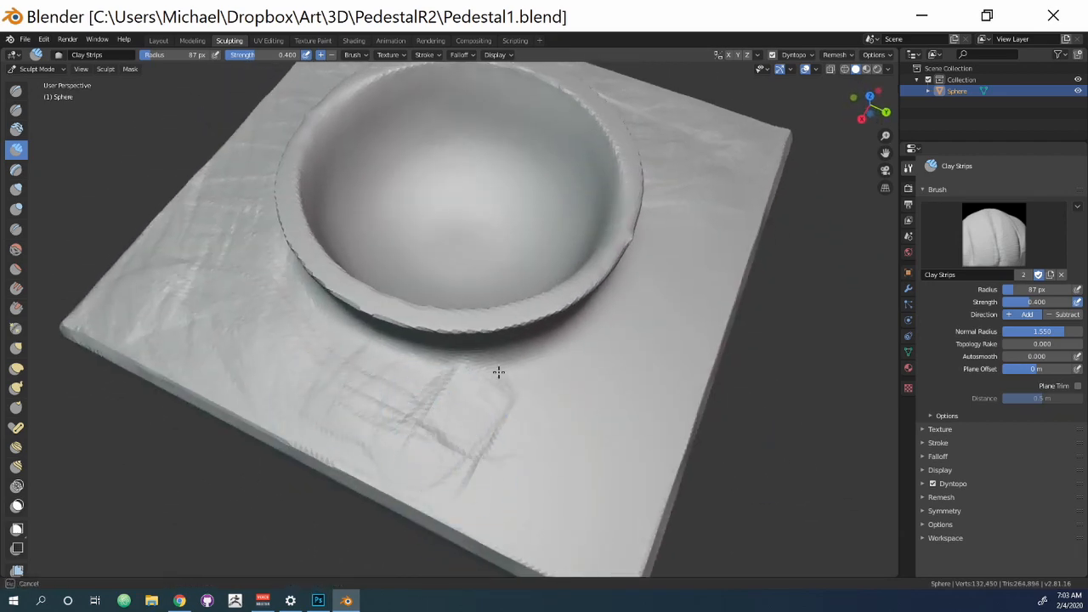
pyautogui.moveTo(576, 455); pyautogui.dragTo(435, 390, button='middle')
pyautogui.moveTo(458, 361); pyautogui.dragTo(504, 404)
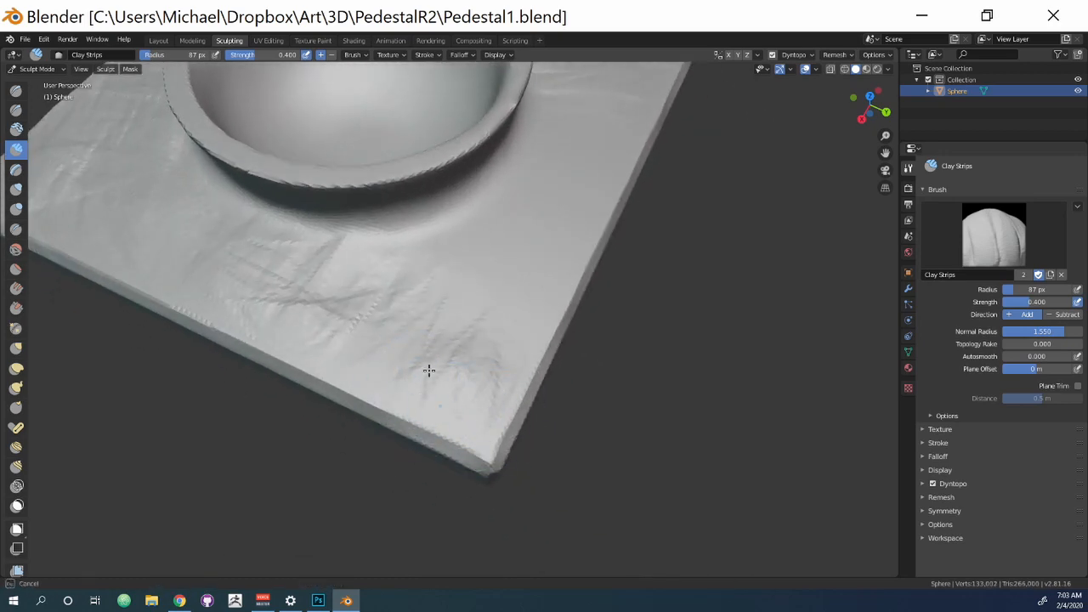
# Cover the last smooth stretch of the slab's top surface between the bowl and the edge with repeated slanted strokes
pyautogui.moveTo(571, 294); pyautogui.dragTo(468, 409, button='middle')
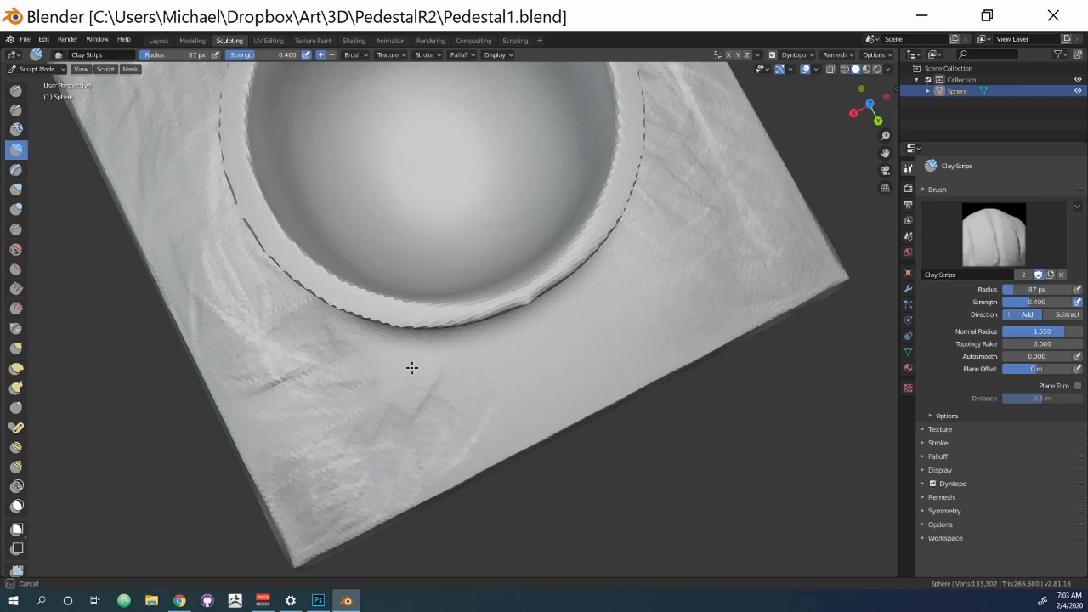
pyautogui.moveTo(411, 368)
pyautogui.mouseDown()
pyautogui.moveTo(517, 369)
pyautogui.moveTo(553, 416)
pyautogui.mouseUp()
pyautogui.moveTo(392, 408)
pyautogui.mouseDown()
pyautogui.moveTo(473, 377)
pyautogui.moveTo(471, 450)
pyautogui.moveTo(541, 403)
pyautogui.mouseUp()
pyautogui.moveTo(518, 367)
pyautogui.mouseDown()
pyautogui.moveTo(562, 366)
pyautogui.moveTo(668, 309)
pyautogui.moveTo(580, 361)
pyautogui.mouseUp()
pyautogui.moveTo(553, 313)
pyautogui.mouseDown()
pyautogui.moveTo(629, 314)
pyautogui.moveTo(658, 340)
pyautogui.mouseUp()
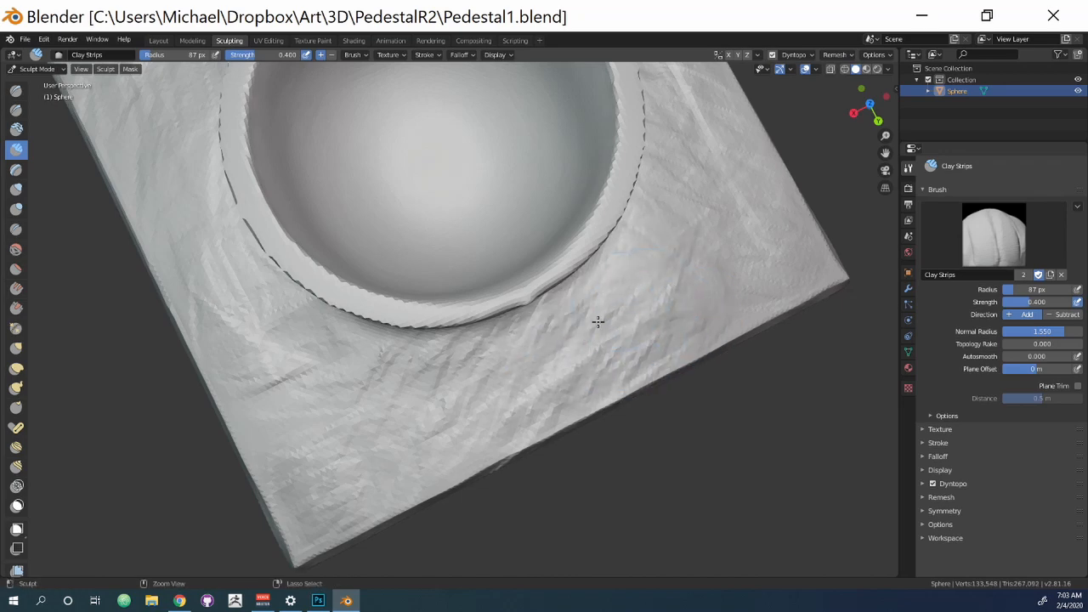
pyautogui.moveTo(597, 321); pyautogui.dragTo(680, 292)
# Texture the first narrow side face of the top slab with short Clay Strips strokes along its length
pyautogui.moveTo(680, 292)
pyautogui.mouseDown(button='middle')
pyautogui.moveTo(688, 377)
pyautogui.moveTo(703, 243)
pyautogui.mouseUp(button='middle')
pyautogui.scroll(-6, 674, 414)
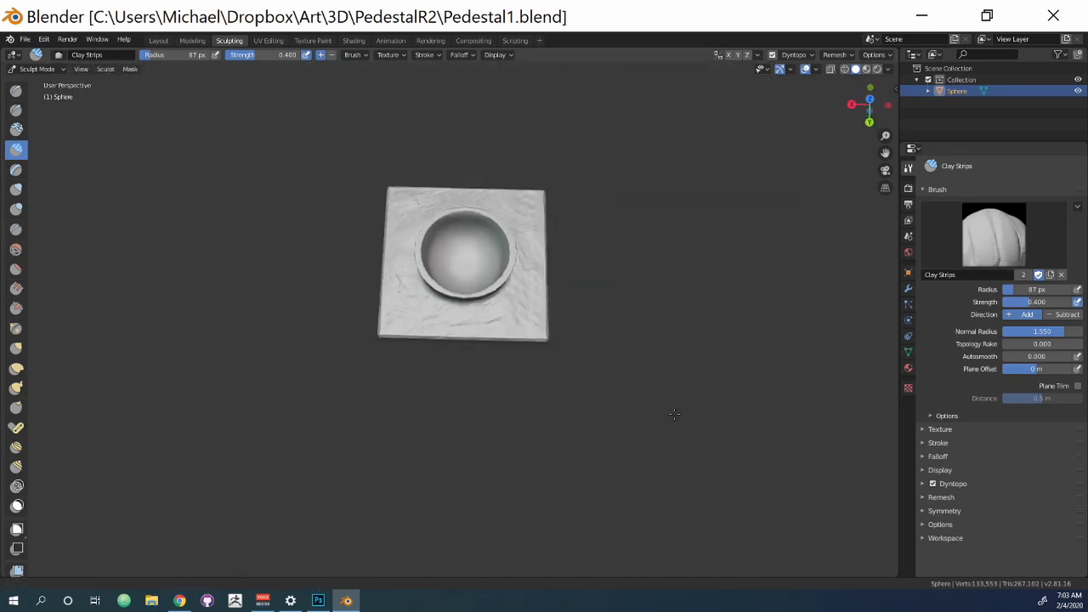
pyautogui.moveTo(627, 422); pyautogui.dragTo(596, 420, button='middle')
pyautogui.scroll(3, 523, 298)
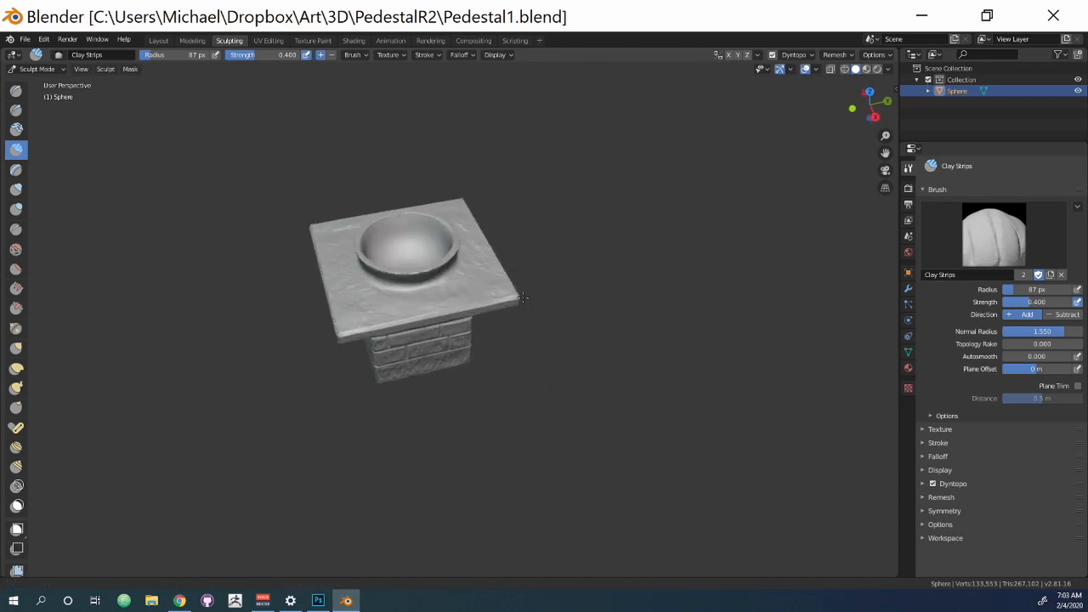
pyautogui.moveTo(523, 297)
pyautogui.keyDown('ctrl'); pyautogui.mouseDown(button='middle')
pyautogui.moveTo(554, 260)
pyautogui.moveTo(547, 352)
pyautogui.mouseUp(button='middle'); pyautogui.keyUp('ctrl')
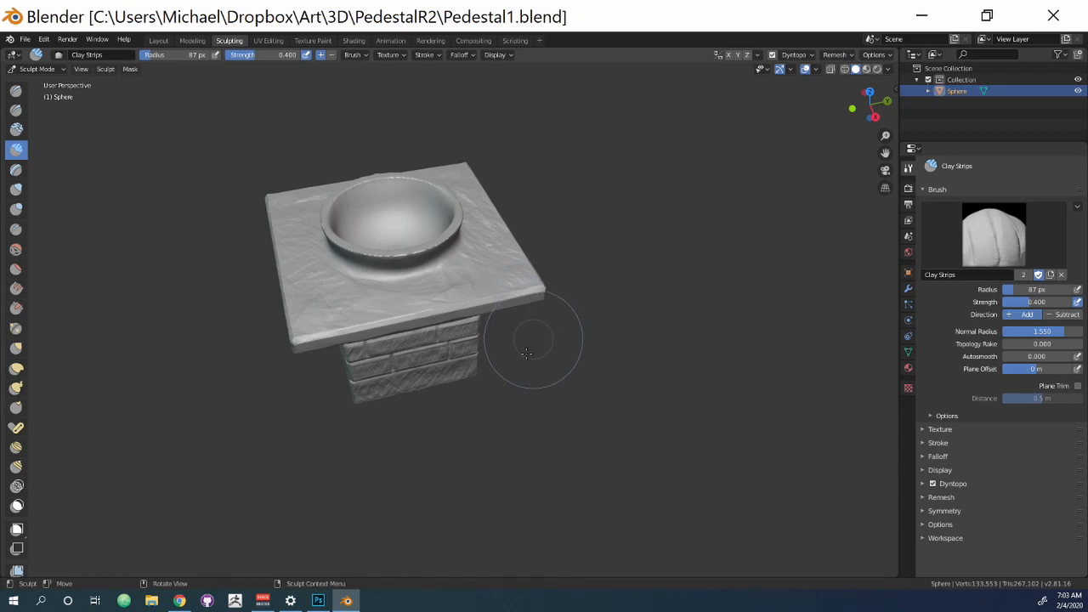
pyautogui.moveTo(527, 352); pyautogui.dragTo(700, 321, button='middle')
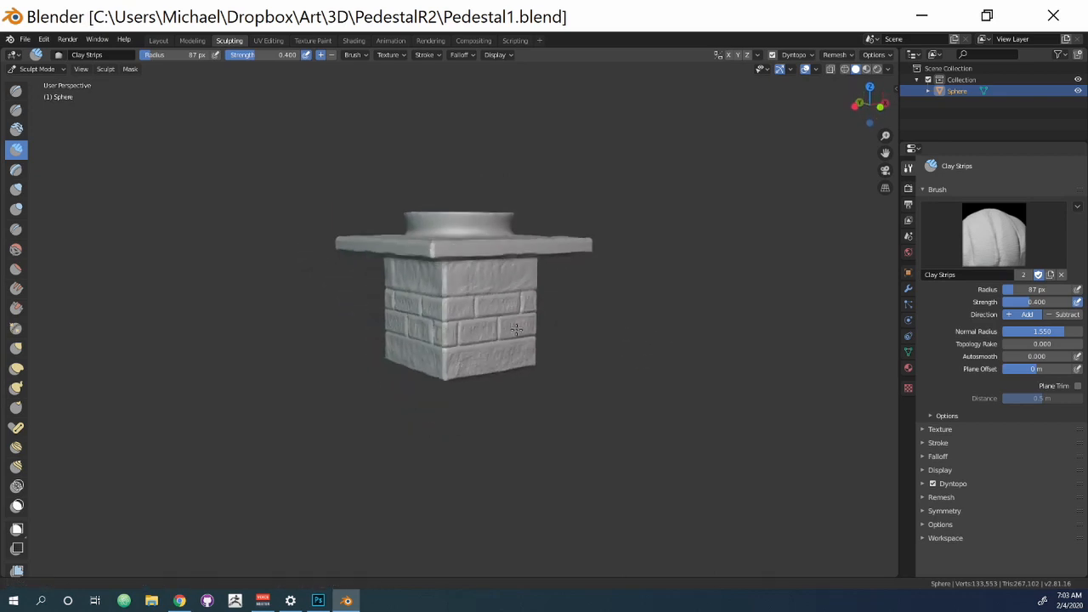
pyautogui.keyDown('ctrl'); pyautogui.moveTo(516, 330); pyautogui.dragTo(558, 344, button='middle'); pyautogui.keyUp('ctrl')
pyautogui.moveTo(558, 344)
pyautogui.keyDown('ctrl'); pyautogui.mouseDown(button='middle')
pyautogui.moveTo(568, 336)
pyautogui.moveTo(368, 309)
pyautogui.mouseUp(button='middle'); pyautogui.keyUp('ctrl')
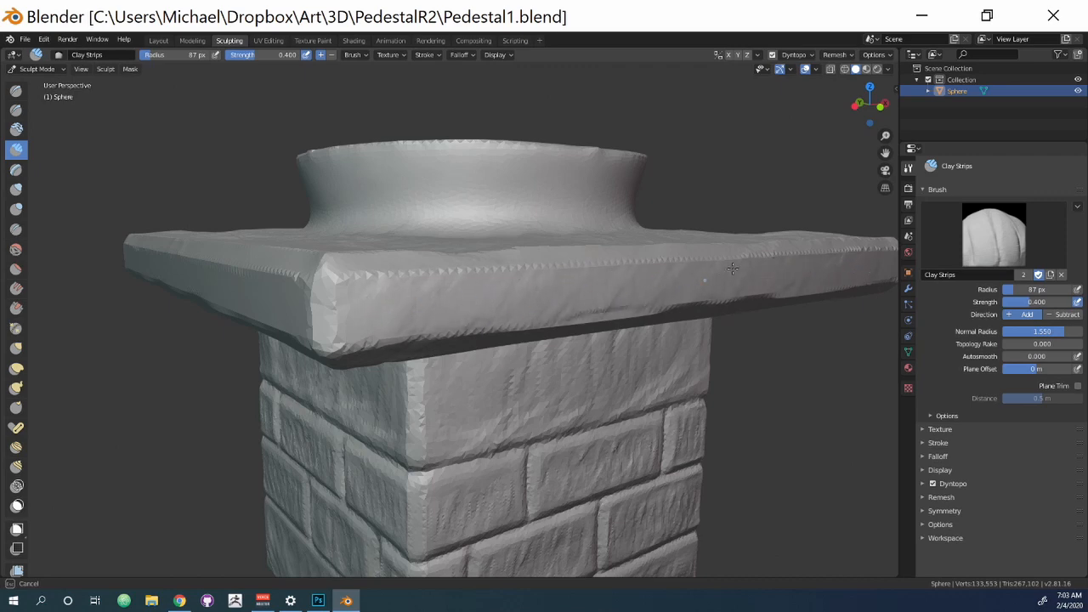
pyautogui.moveTo(868, 268); pyautogui.dragTo(673, 364, button='middle')
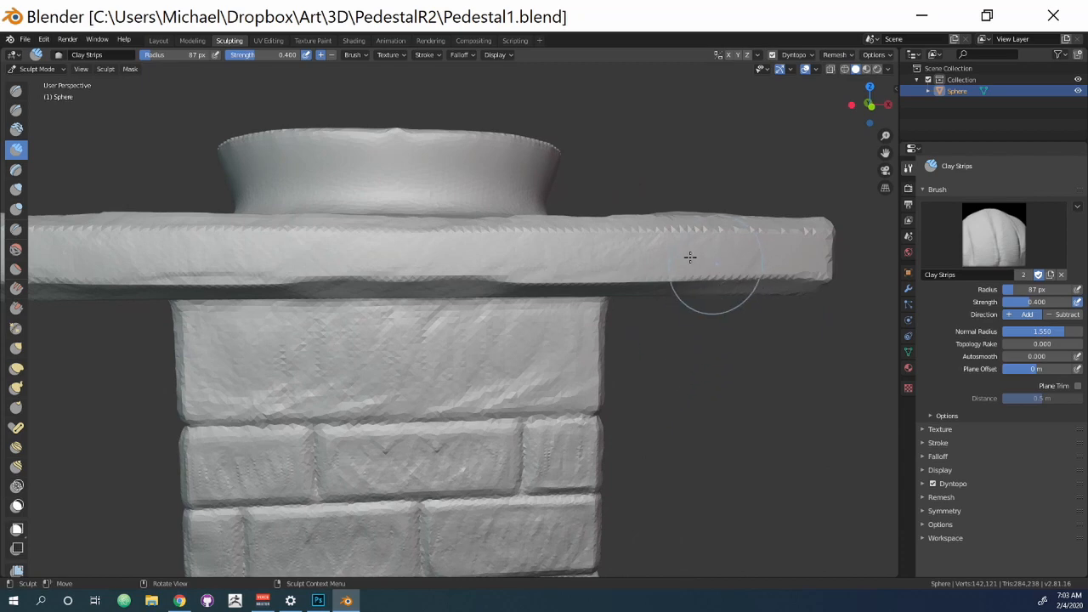
pyautogui.moveTo(691, 257); pyautogui.dragTo(669, 262)
pyautogui.moveTo(826, 261); pyautogui.dragTo(832, 265)
# Texture the second side face of the slab from one end to the other with short strokes
pyautogui.moveTo(820, 324)
pyautogui.mouseDown(button='middle')
pyautogui.moveTo(739, 357)
pyautogui.moveTo(675, 338)
pyautogui.mouseUp(button='middle')
pyautogui.moveTo(569, 336)
pyautogui.keyDown('ctrl'); pyautogui.mouseDown(button='middle')
pyautogui.moveTo(576, 364)
pyautogui.moveTo(639, 372)
pyautogui.moveTo(583, 377)
pyautogui.moveTo(668, 374)
pyautogui.moveTo(688, 341)
pyautogui.moveTo(609, 349)
pyautogui.moveTo(600, 392)
pyautogui.mouseUp(button='middle'); pyautogui.keyUp('ctrl')
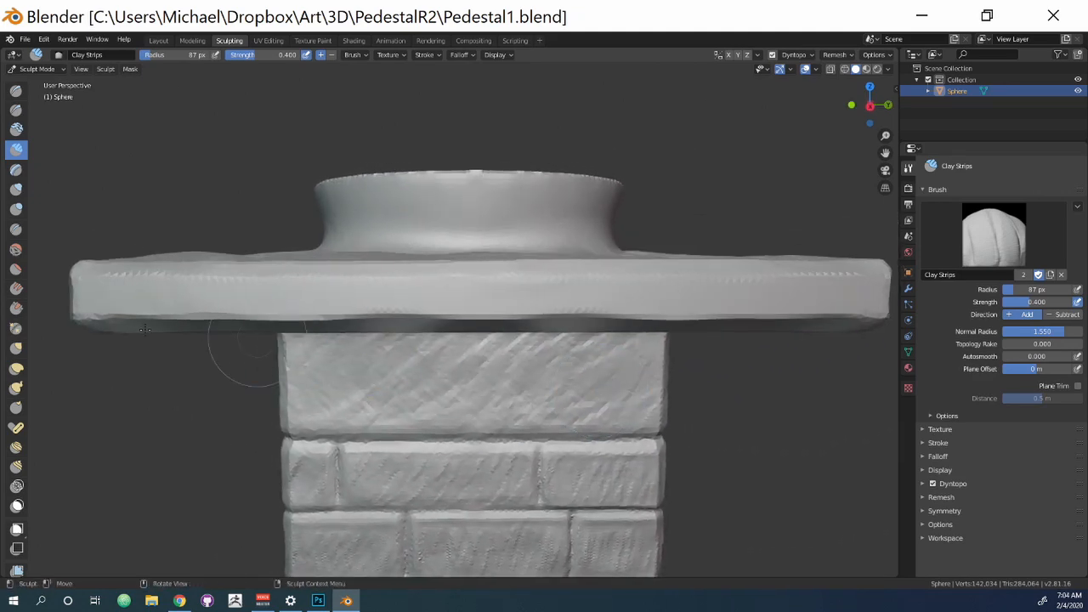
pyautogui.moveTo(113, 295); pyautogui.dragTo(104, 284)
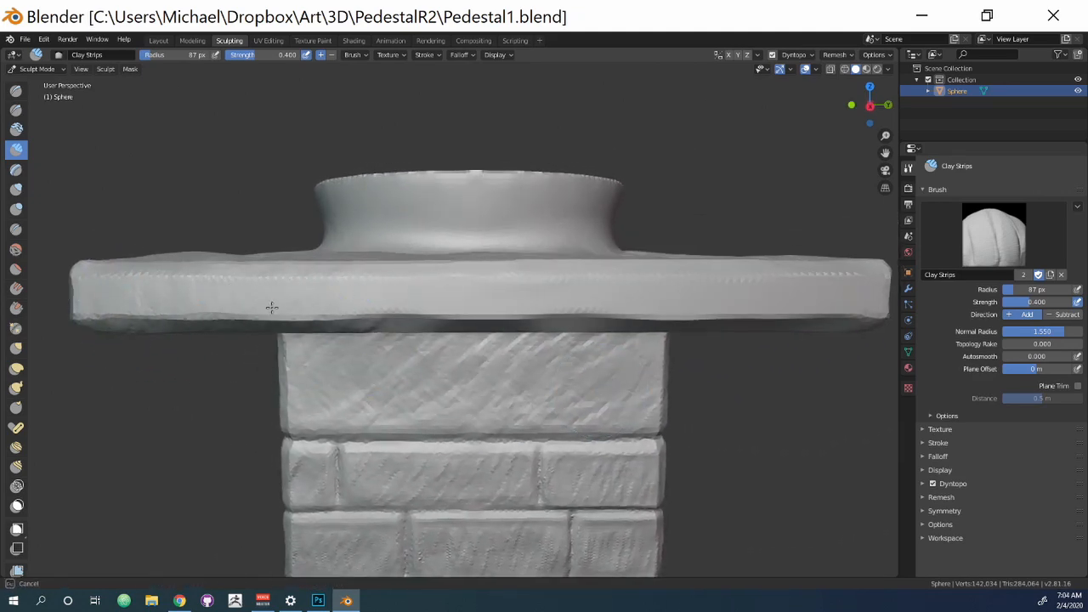
pyautogui.moveTo(171, 308); pyautogui.dragTo(503, 293)
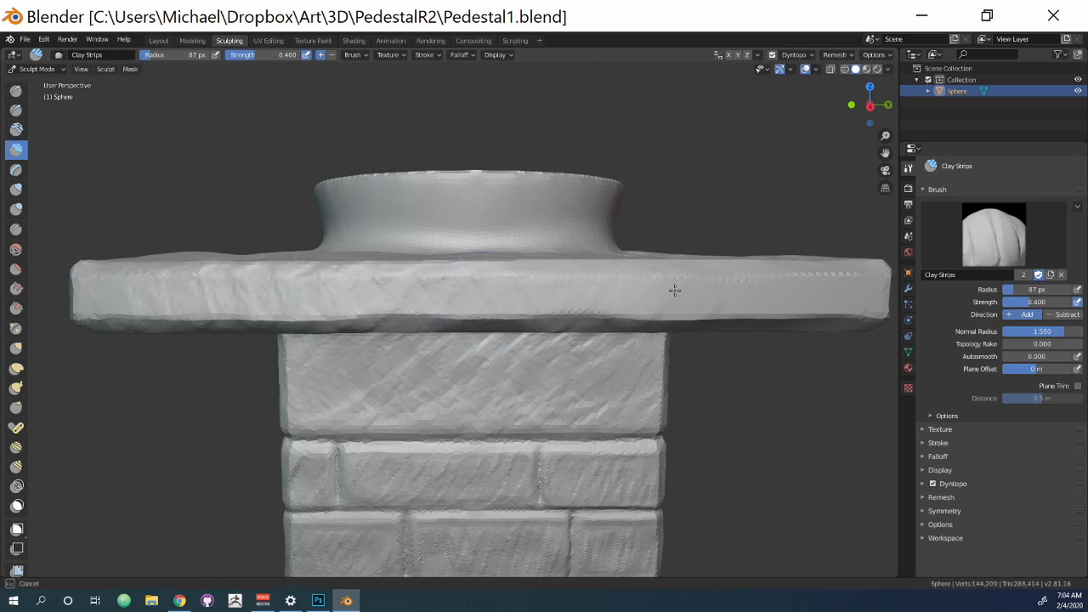
pyautogui.moveTo(674, 290)
pyautogui.mouseDown()
pyautogui.moveTo(751, 303)
pyautogui.moveTo(750, 292)
pyautogui.moveTo(850, 279)
pyautogui.mouseUp()
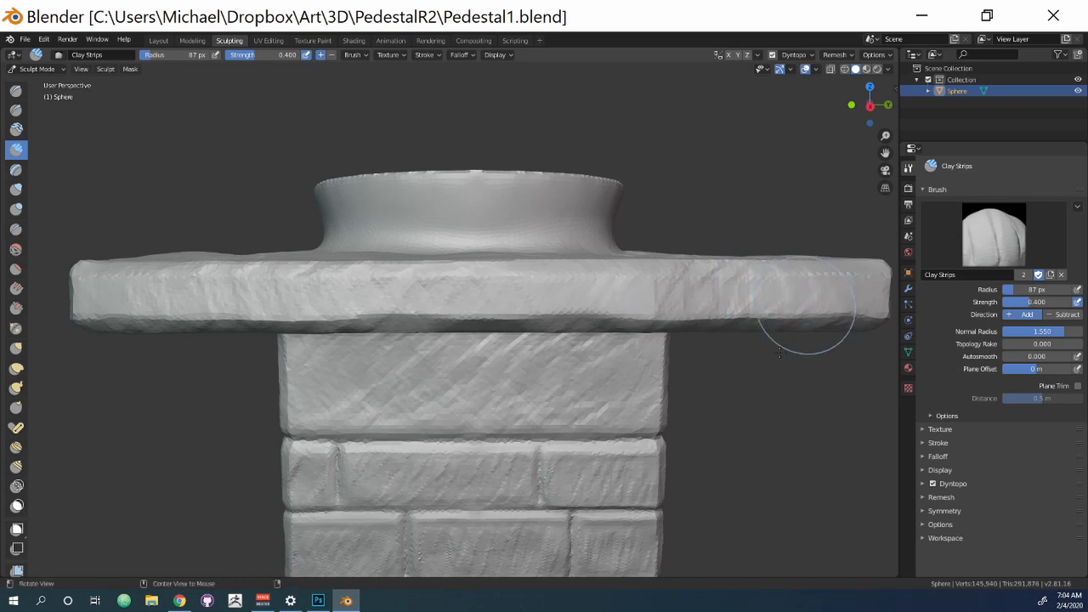
# Undo the last change and roughen the slab's third side face from corner to corner with Clay Strips
pyautogui.moveTo(778, 352)
pyautogui.mouseDown(button='middle')
pyautogui.moveTo(537, 405)
pyautogui.moveTo(605, 411)
pyautogui.moveTo(538, 411)
pyautogui.moveTo(449, 380)
pyautogui.moveTo(468, 365)
pyautogui.moveTo(564, 374)
pyautogui.mouseUp(button='middle')
pyautogui.hotkey('ctrl', 'z')
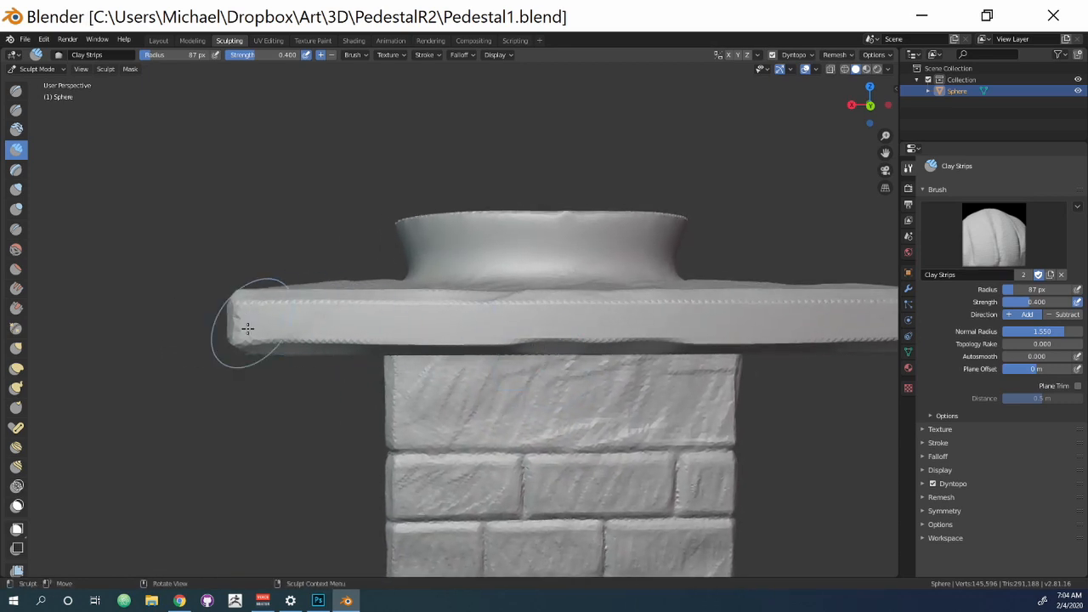
pyautogui.moveTo(247, 328); pyautogui.dragTo(270, 330)
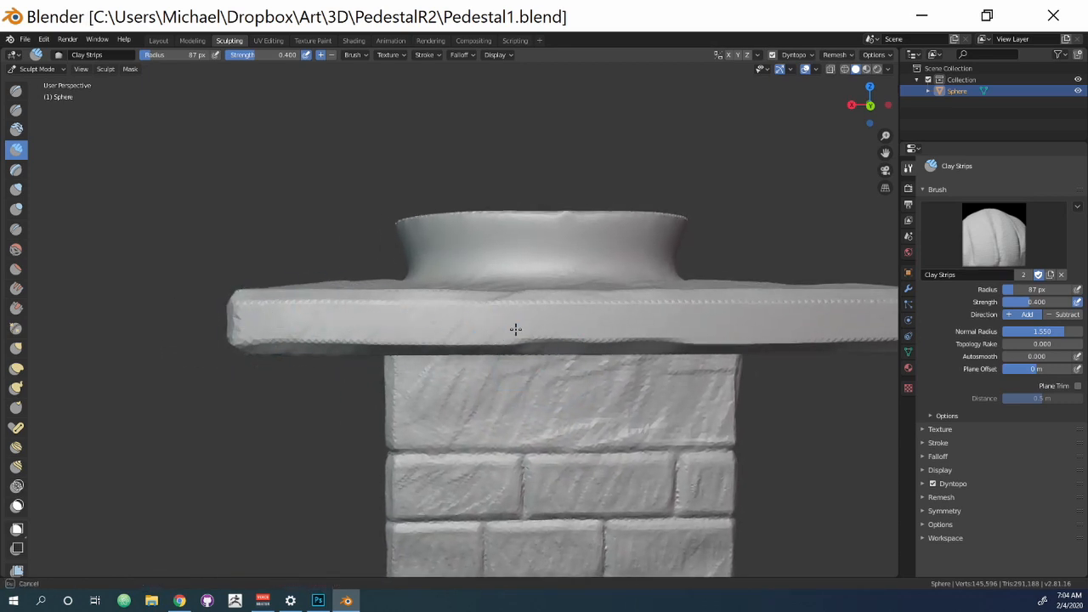
pyautogui.moveTo(515, 329); pyautogui.dragTo(246, 319)
pyautogui.moveTo(319, 310); pyautogui.dragTo(483, 322)
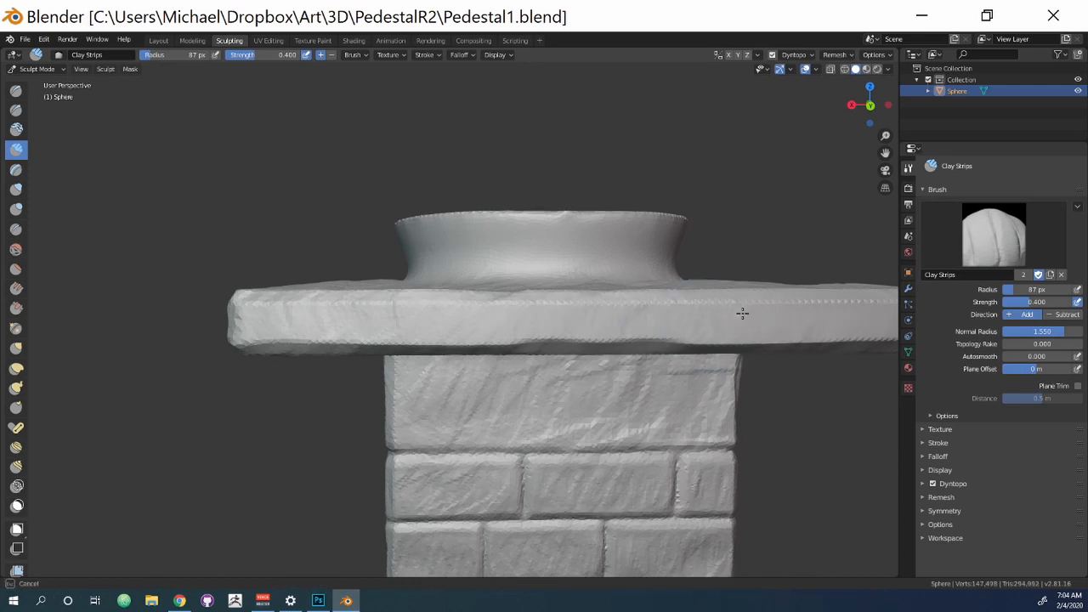
pyautogui.moveTo(880, 310); pyautogui.dragTo(859, 324)
pyautogui.keyDown('shift'); pyautogui.moveTo(857, 324); pyautogui.dragTo(651, 330, button='middle'); pyautogui.keyUp('shift')
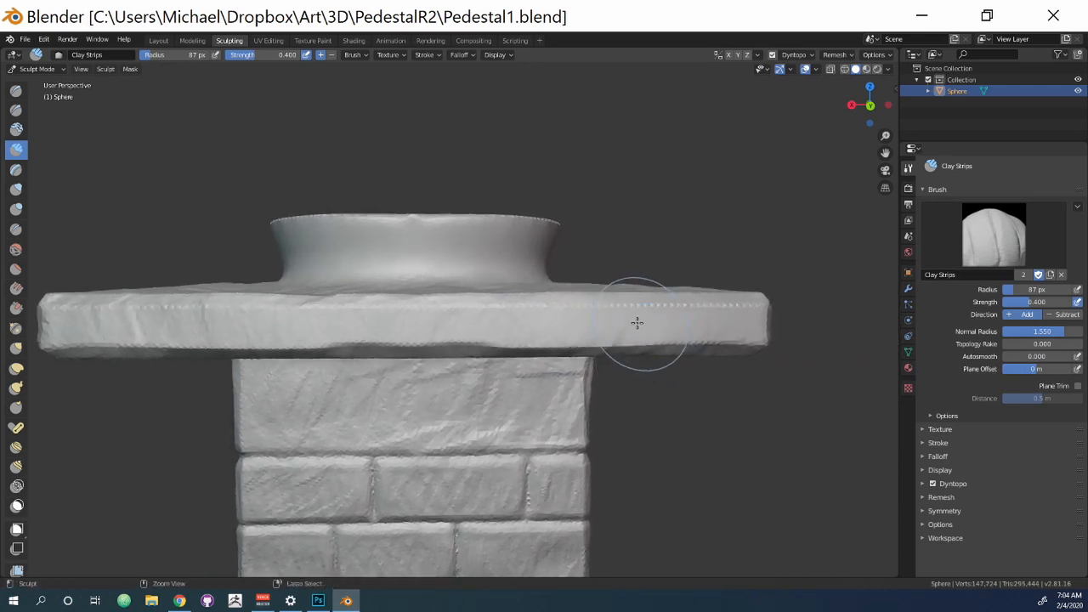
pyautogui.moveTo(740, 328); pyautogui.dragTo(748, 328)
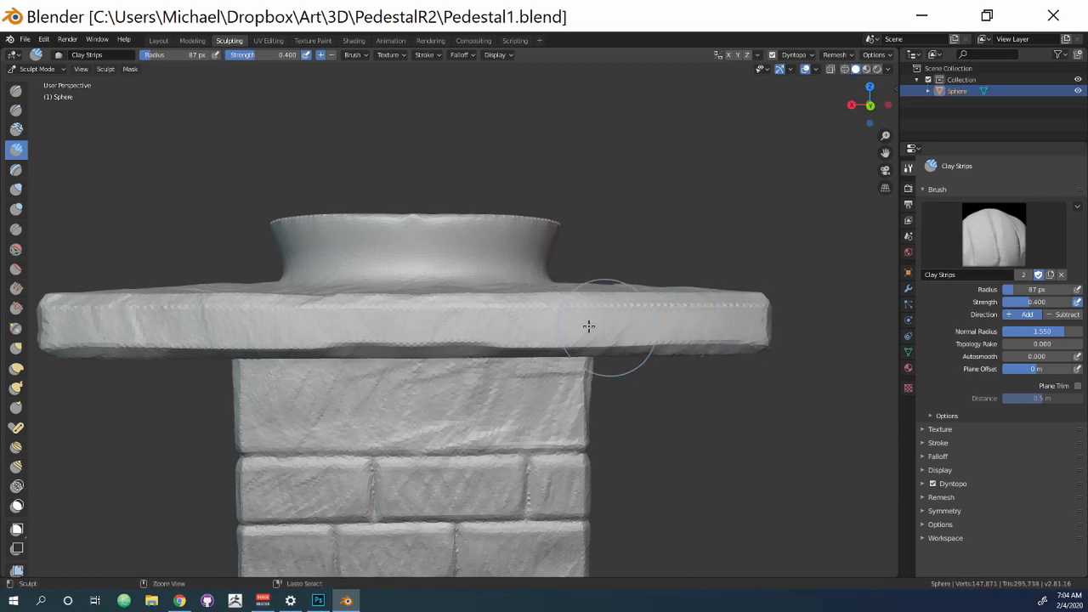
# Texture the remaining smooth side face of the slab along its full length
pyautogui.moveTo(802, 328)
pyautogui.keyDown('alt'); pyautogui.mouseDown(button='middle')
pyautogui.moveTo(638, 396)
pyautogui.moveTo(736, 389)
pyautogui.moveTo(745, 357)
pyautogui.moveTo(702, 364)
pyautogui.mouseUp(button='middle'); pyautogui.keyUp('alt')
pyautogui.scroll(-1, 674, 392)
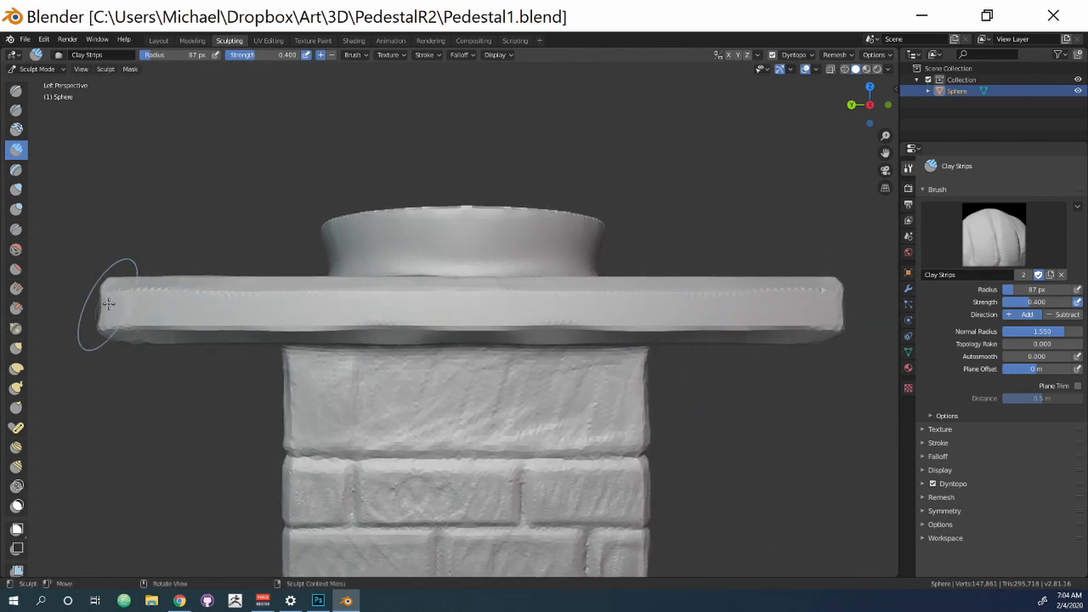
pyautogui.moveTo(108, 305); pyautogui.dragTo(362, 306)
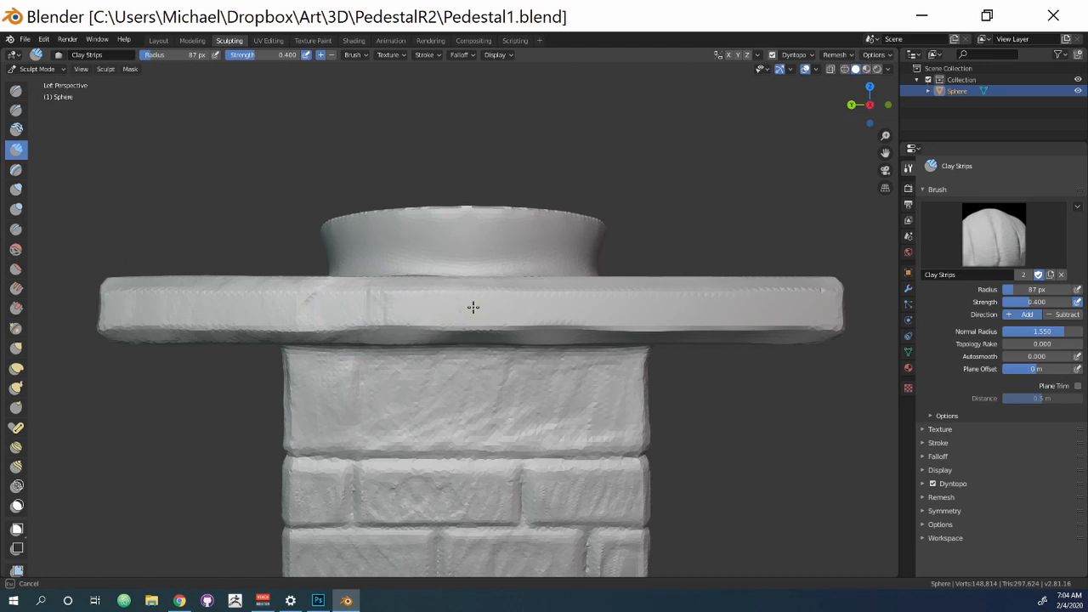
pyautogui.moveTo(547, 323); pyautogui.dragTo(634, 320)
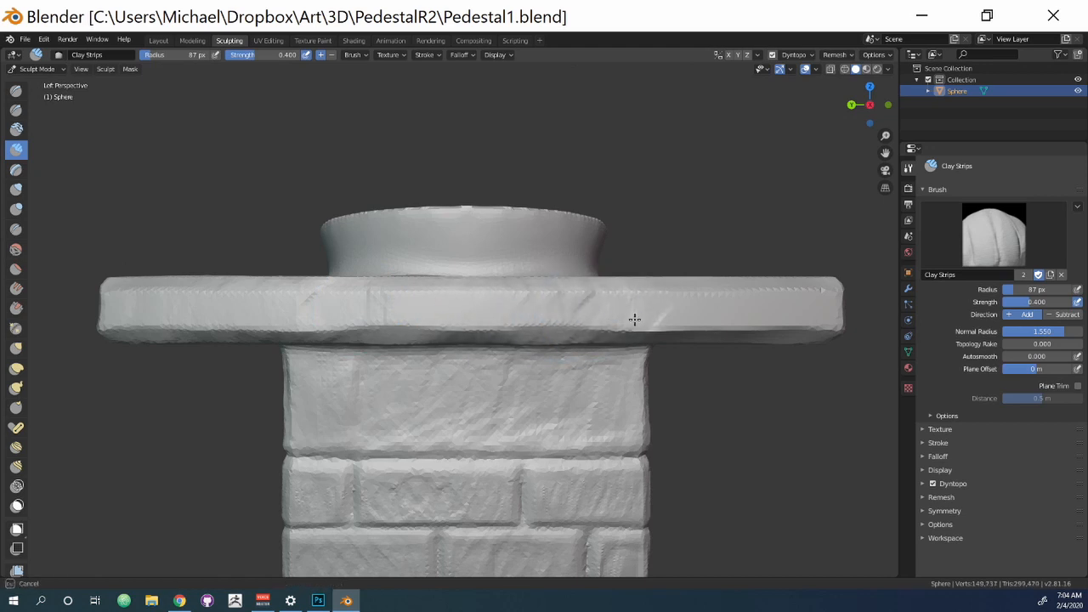
pyautogui.moveTo(804, 314)
pyautogui.mouseDown()
pyautogui.moveTo(709, 301)
pyautogui.moveTo(813, 309)
pyautogui.moveTo(823, 345)
pyautogui.mouseUp()
# Set the Clay Strips radius to 34 px and enable X and Y symmetry, undoing the test stroke at the bowl's base
pyautogui.moveTo(802, 379); pyautogui.dragTo(756, 487, button='middle')
pyautogui.scroll(-3, 699, 389)
pyautogui.keyDown('alt'); pyautogui.moveTo(756, 488); pyautogui.dragTo(796, 403); pyautogui.keyUp('alt')
pyautogui.keyDown('ctrl'); pyautogui.keyDown('alt'); pyautogui.moveTo(609, 390); pyautogui.dragTo(636, 279); pyautogui.keyUp('alt'); pyautogui.keyUp('ctrl')
pyautogui.keyDown('alt'); pyautogui.keyDown('shift'); pyautogui.moveTo(522, 299); pyautogui.dragTo(597, 377); pyautogui.keyUp('shift'); pyautogui.keyUp('alt')
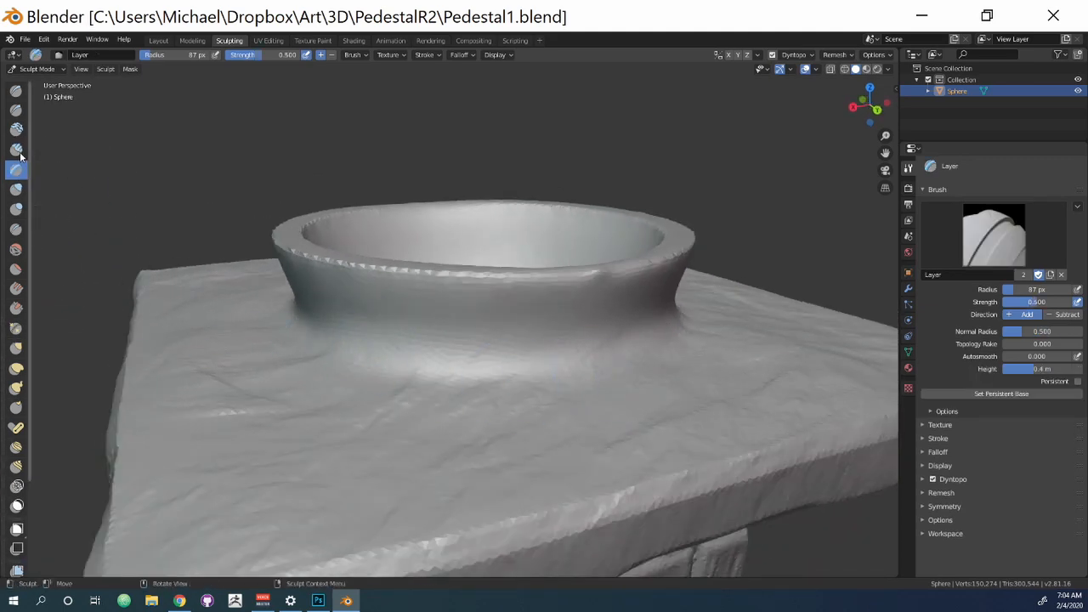
pyautogui.press('f')
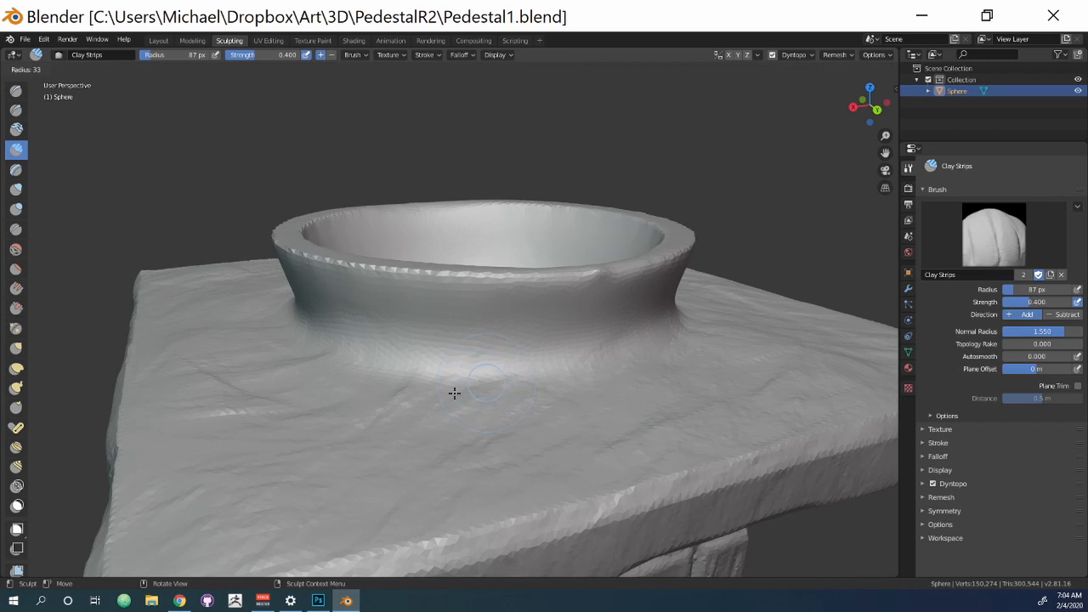
pyautogui.click(463, 406)
pyautogui.moveTo(512, 430); pyautogui.dragTo(513, 423, button='middle')
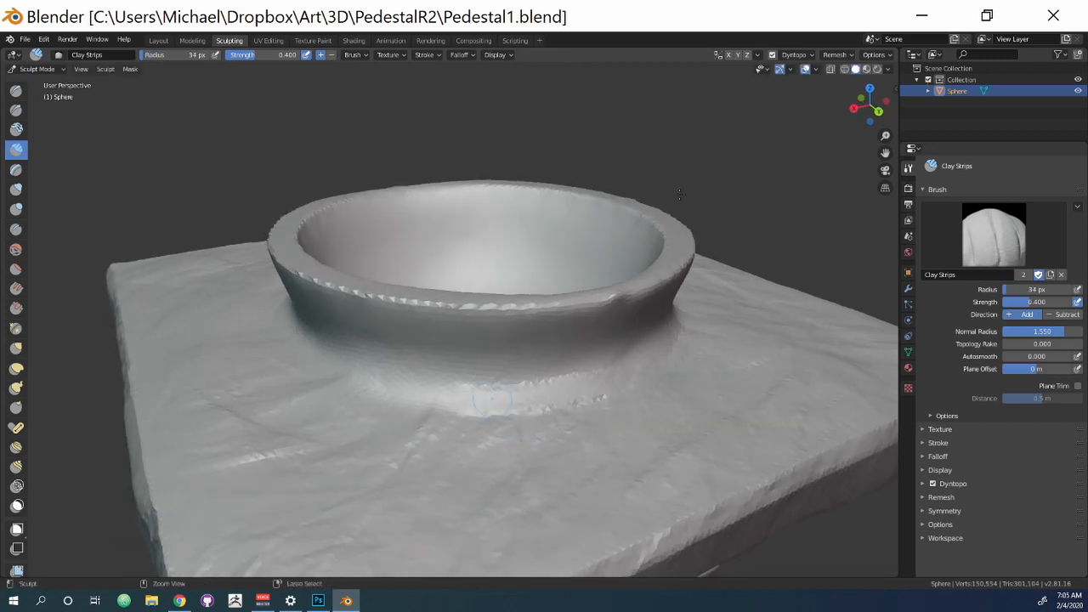
pyautogui.hotkey('ctrl', 'z')
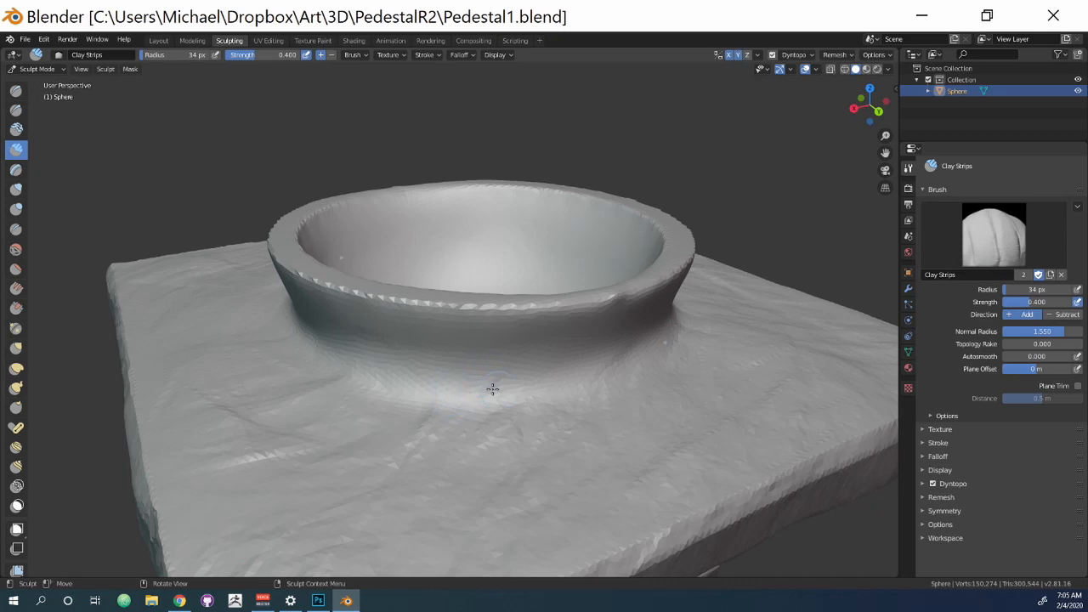
# Build up a raised ring of clay around the foot of the bowl with mirrored Clay Strips strokes on all sides
pyautogui.moveTo(418, 384)
pyautogui.mouseDown()
pyautogui.moveTo(561, 379)
pyautogui.moveTo(578, 365)
pyautogui.moveTo(403, 376)
pyautogui.moveTo(463, 374)
pyautogui.mouseUp()
pyautogui.moveTo(566, 423)
pyautogui.mouseDown(button='middle')
pyautogui.moveTo(595, 426)
pyautogui.moveTo(329, 366)
pyautogui.mouseUp(button='middle')
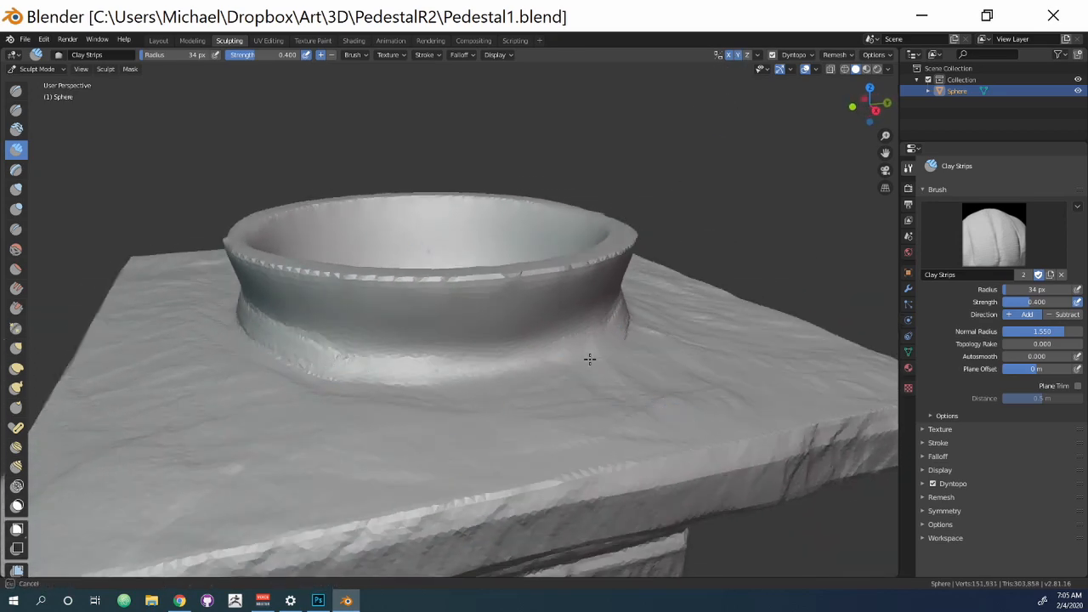
pyautogui.moveTo(590, 360); pyautogui.dragTo(366, 371)
pyautogui.moveTo(366, 370)
pyautogui.mouseDown(button='middle')
pyautogui.moveTo(534, 428)
pyautogui.moveTo(575, 351)
pyautogui.moveTo(527, 420)
pyautogui.moveTo(417, 393)
pyautogui.mouseUp(button='middle')
pyautogui.moveTo(443, 394)
pyautogui.mouseDown()
pyautogui.moveTo(377, 389)
pyautogui.moveTo(408, 392)
pyautogui.mouseUp()
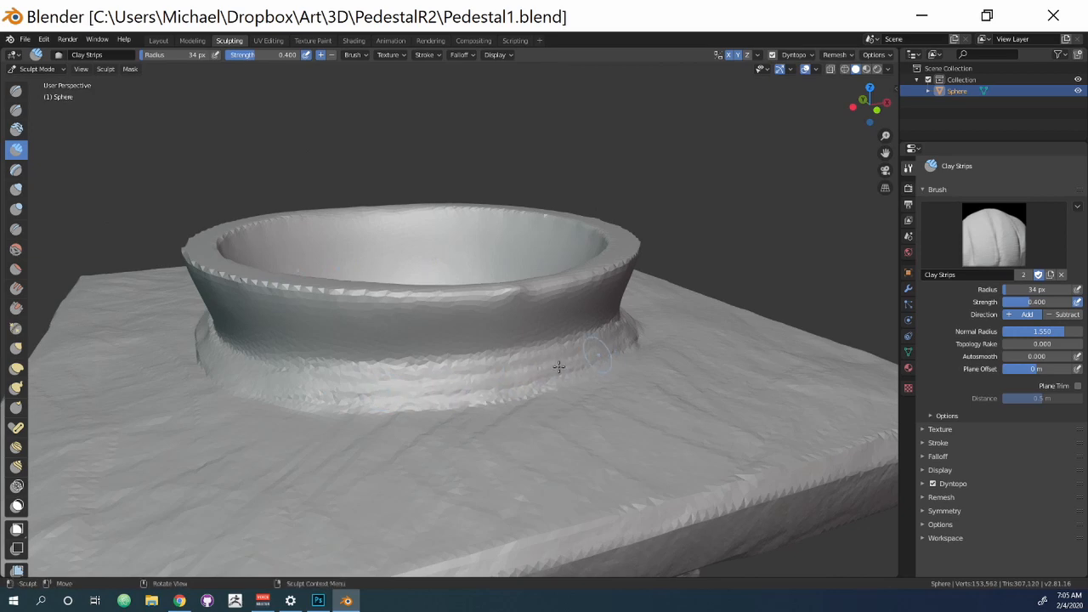
pyautogui.moveTo(552, 375); pyautogui.dragTo(529, 450, button='middle')
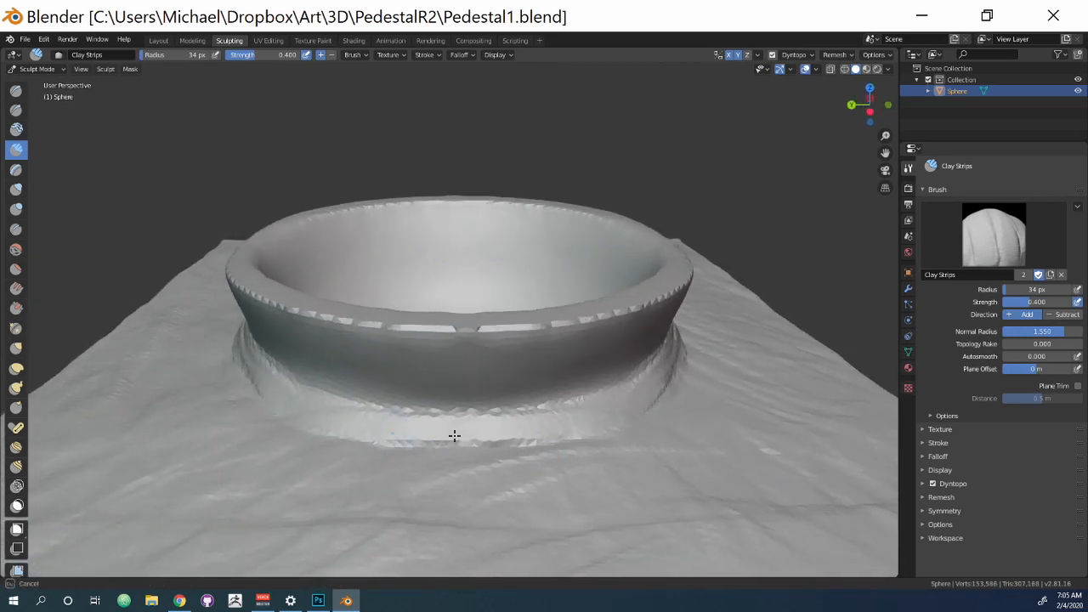
pyautogui.moveTo(454, 435); pyautogui.dragTo(371, 439)
pyautogui.moveTo(510, 439); pyautogui.dragTo(468, 409, button='middle')
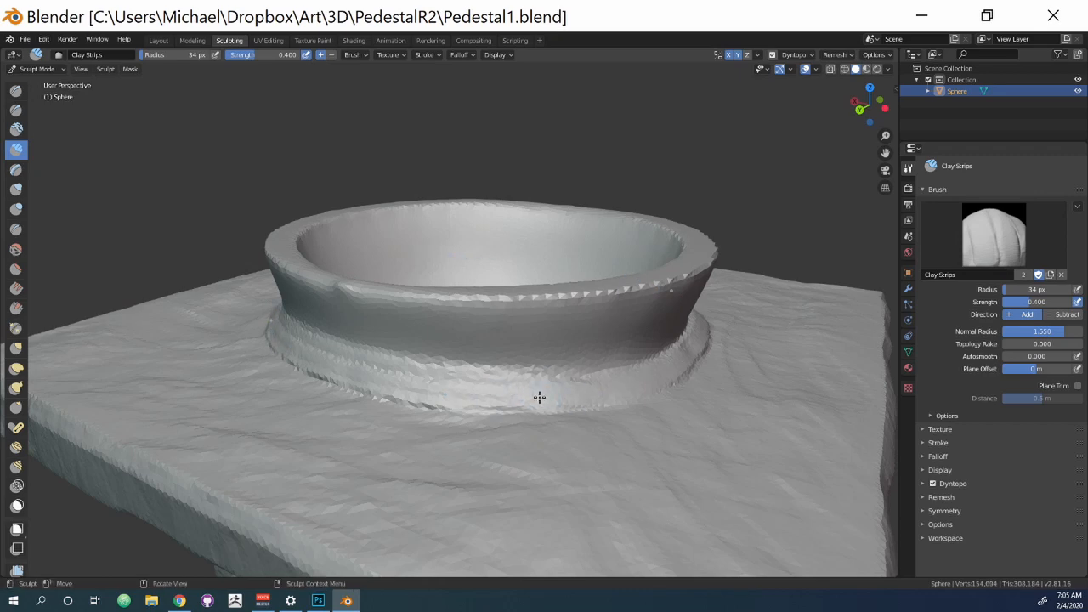
# Refine the ring around the bowl's foot and sharpen its upper and lower seams with the Crease brush
pyautogui.moveTo(539, 397)
pyautogui.mouseDown(button='middle')
pyautogui.moveTo(547, 437)
pyautogui.moveTo(730, 416)
pyautogui.moveTo(821, 437)
pyautogui.moveTo(757, 396)
pyautogui.mouseUp(button='middle')
pyautogui.click(16, 228)
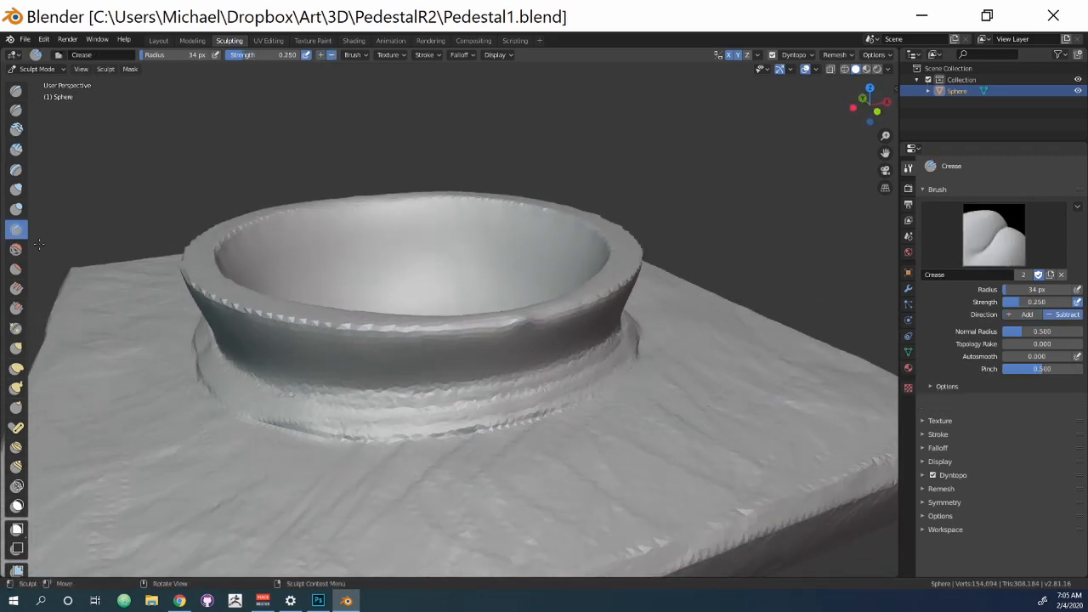
pyautogui.moveTo(500, 452); pyautogui.dragTo(518, 444, button='middle')
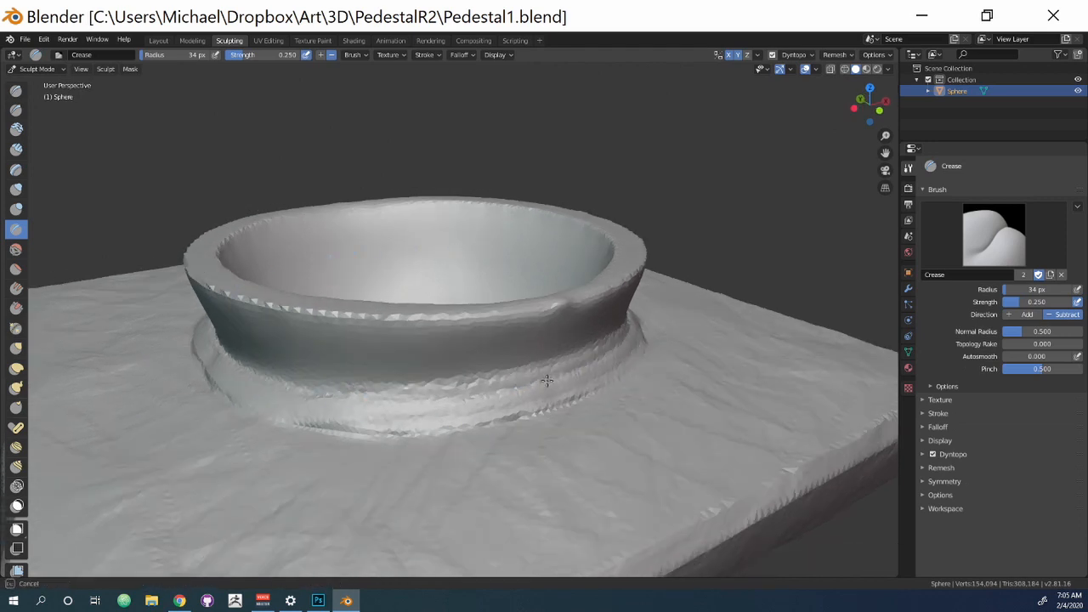
pyautogui.moveTo(434, 394)
pyautogui.keyDown('ctrl'); pyautogui.mouseDown()
pyautogui.moveTo(382, 396)
pyautogui.moveTo(482, 388)
pyautogui.mouseUp(); pyautogui.keyUp('ctrl')
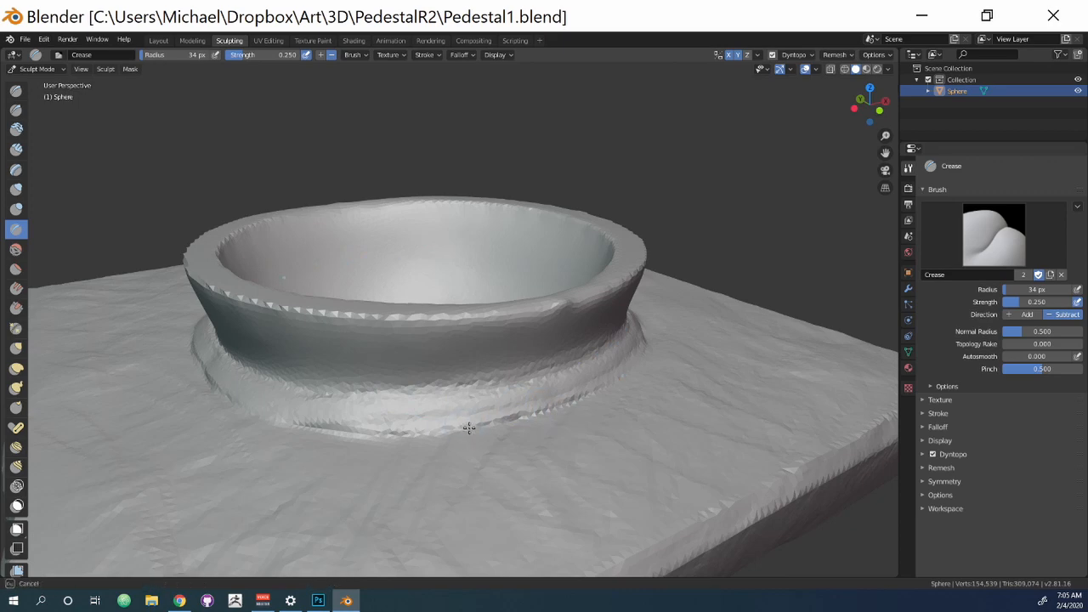
pyautogui.moveTo(497, 450); pyautogui.dragTo(578, 407, button='middle')
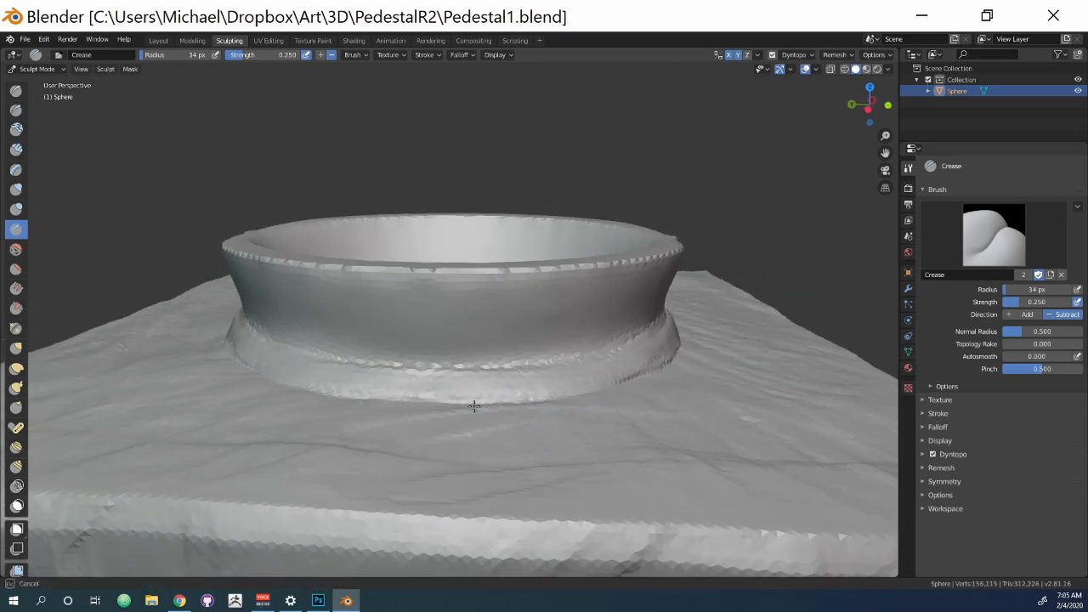
pyautogui.moveTo(474, 407); pyautogui.dragTo(459, 384, button='middle')
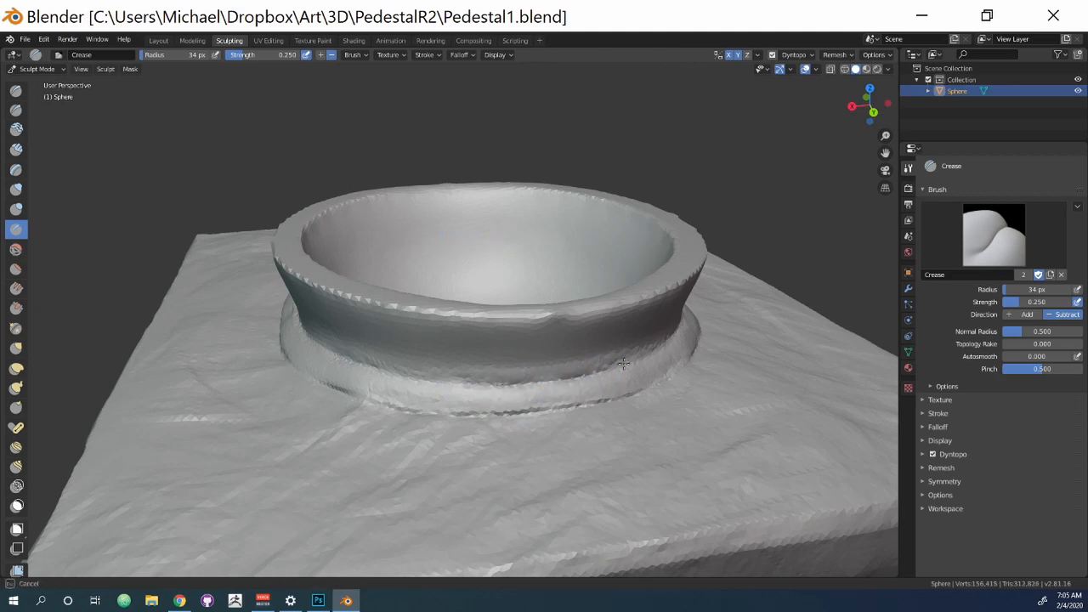
pyautogui.moveTo(574, 416); pyautogui.dragTo(618, 398, button='middle')
pyautogui.moveTo(527, 379); pyautogui.dragTo(604, 357)
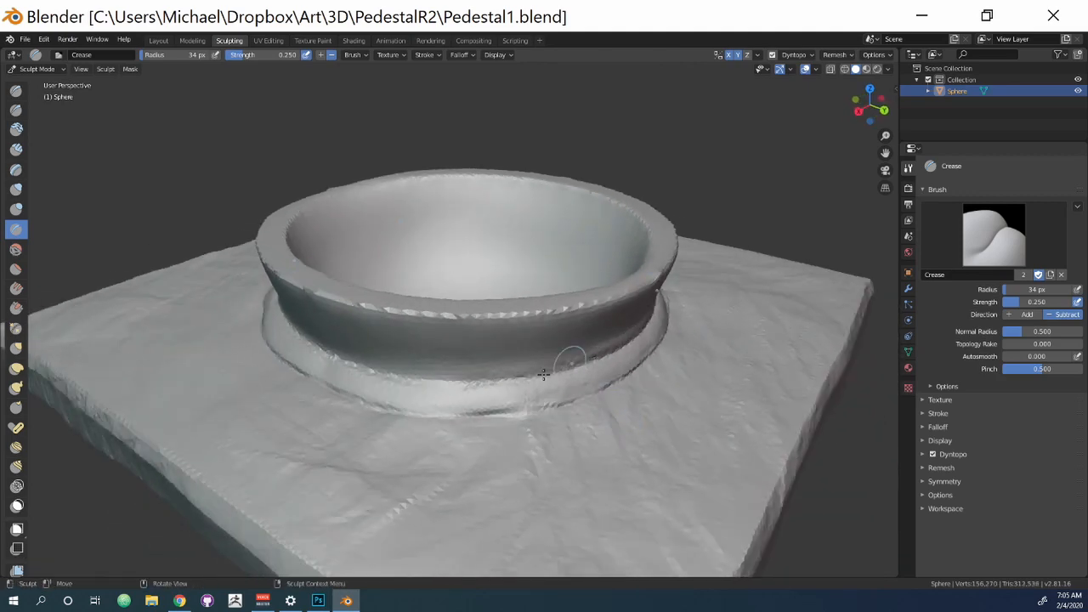
pyautogui.moveTo(546, 382); pyautogui.dragTo(534, 433, button='middle')
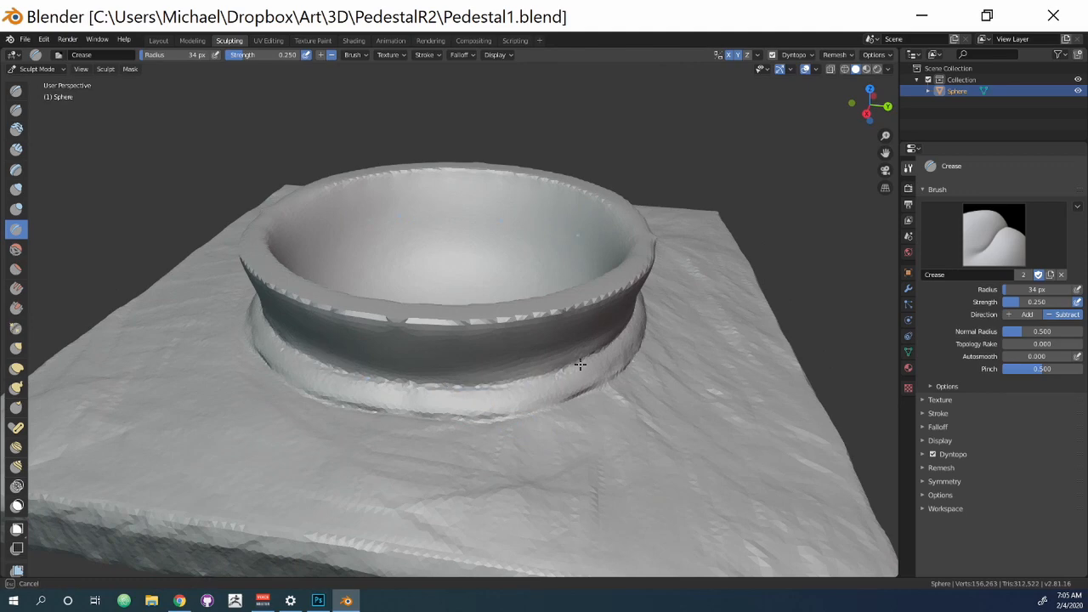
# Save the pedestal file and examine the bowl, slab and brickwork from all sides
pyautogui.scroll(-7, 674, 381)
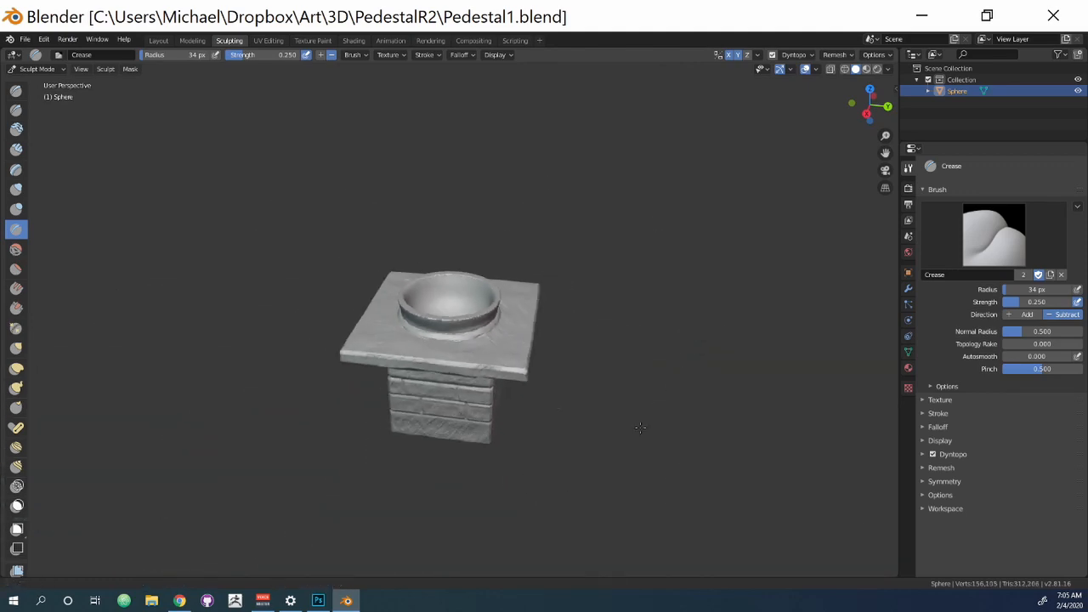
pyautogui.moveTo(656, 431)
pyautogui.mouseDown(button='middle')
pyautogui.moveTo(476, 417)
pyautogui.moveTo(539, 292)
pyautogui.mouseUp(button='middle')
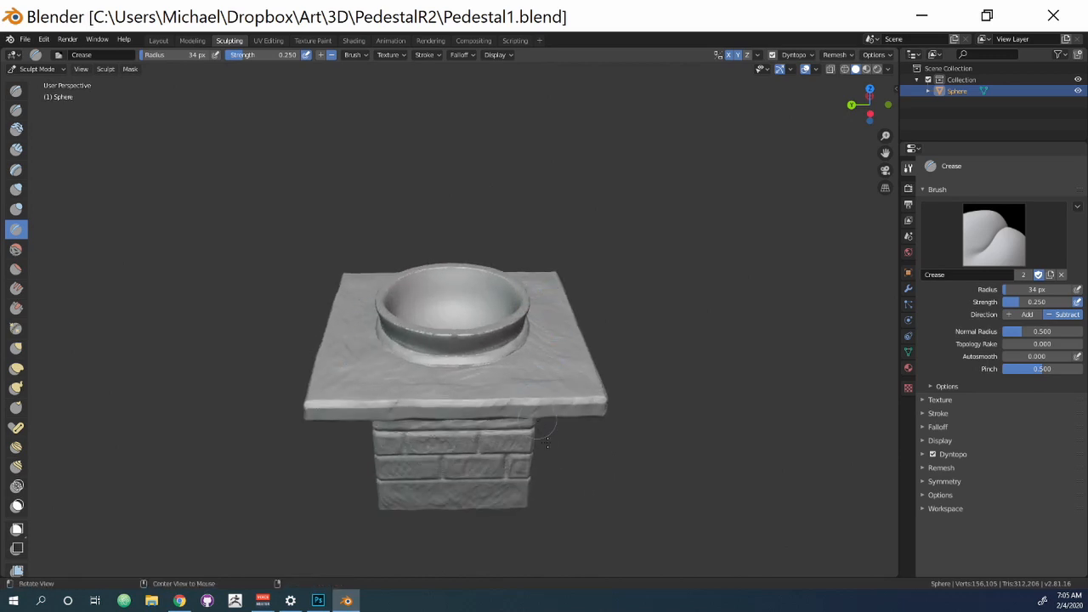
pyautogui.moveTo(544, 437)
pyautogui.mouseDown(button='middle')
pyautogui.moveTo(668, 416)
pyautogui.moveTo(610, 466)
pyautogui.moveTo(667, 418)
pyautogui.moveTo(694, 471)
pyautogui.moveTo(799, 446)
pyautogui.mouseUp(button='middle')
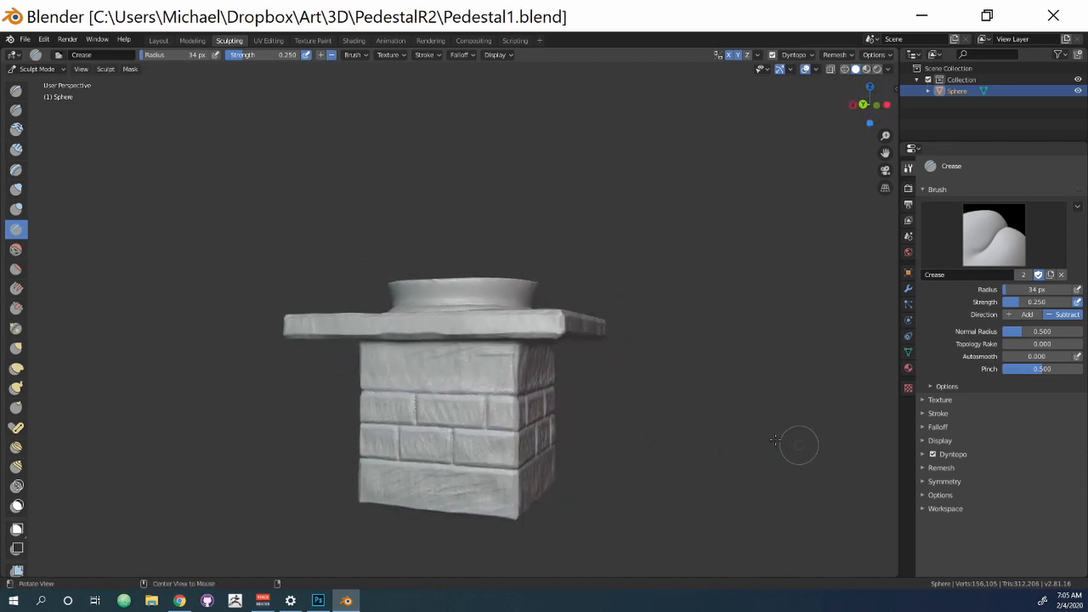
pyautogui.hotkey('ctrl', 's')
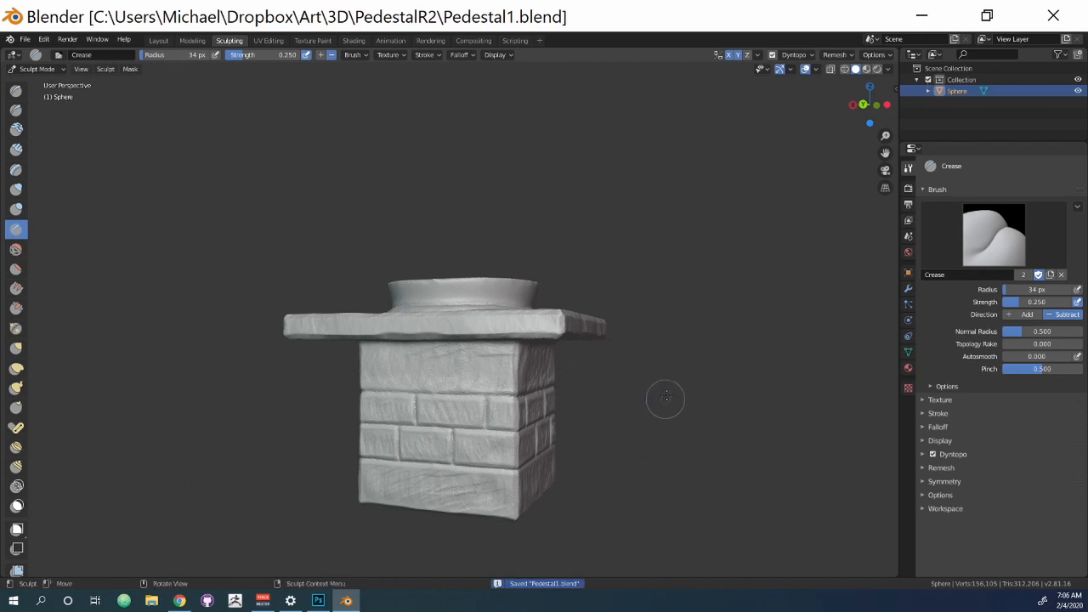
pyautogui.moveTo(637, 388); pyautogui.dragTo(613, 364, button='middle')
pyautogui.moveTo(637, 404); pyautogui.dragTo(636, 420, button='middle')
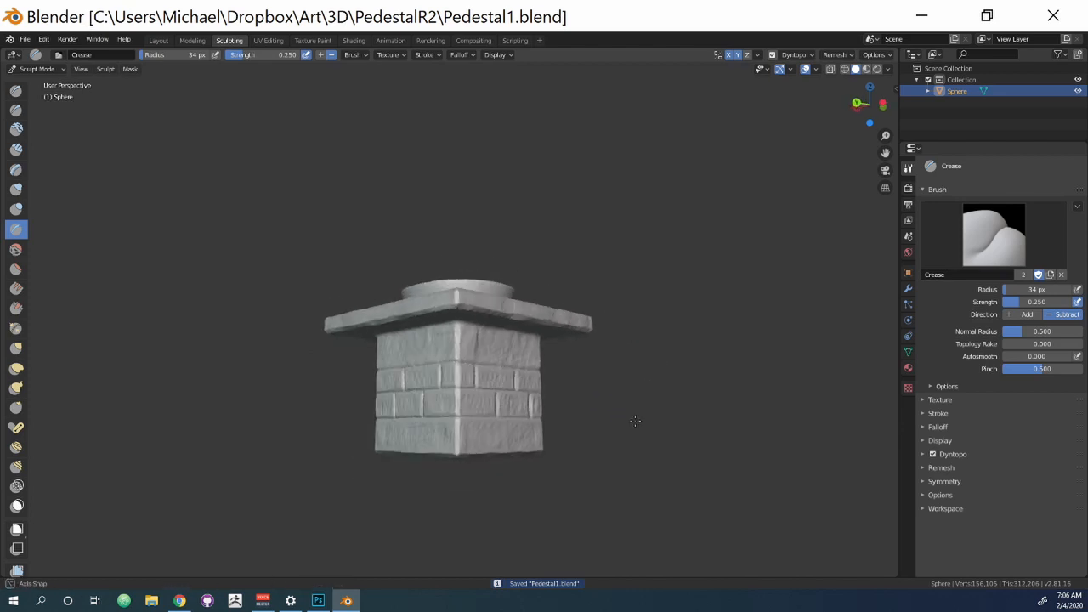
pyautogui.moveTo(742, 433); pyautogui.dragTo(645, 454, button='middle')
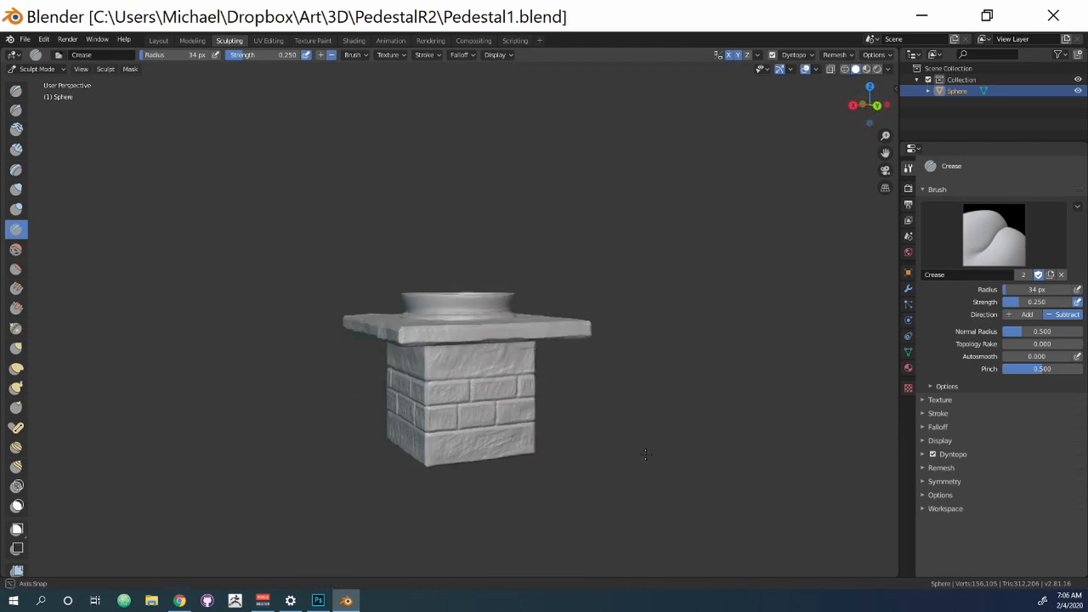
pyautogui.moveTo(742, 439); pyautogui.dragTo(513, 474, button='middle')
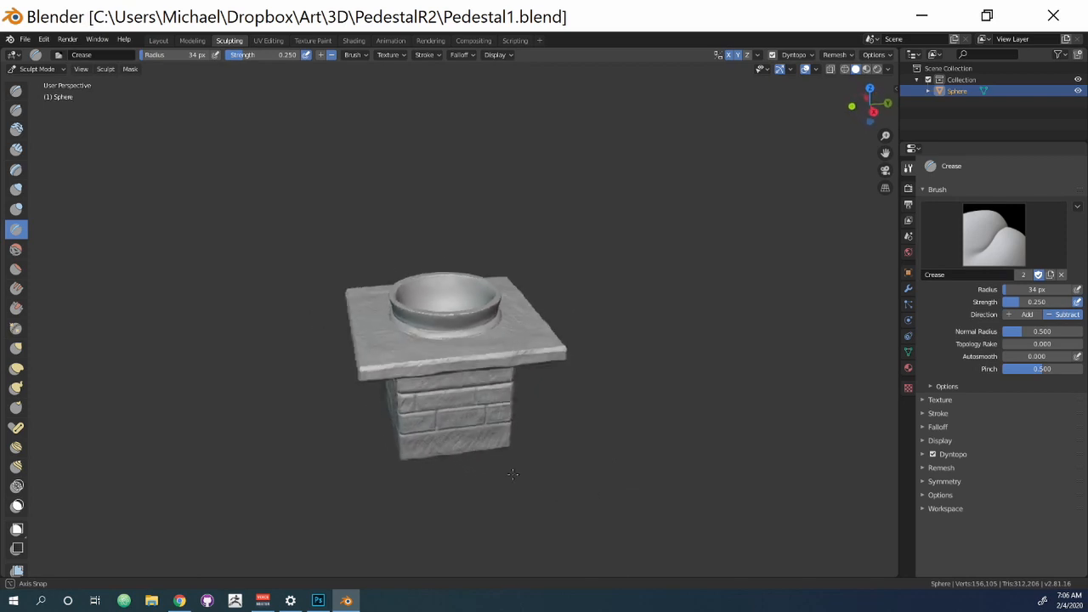
pyautogui.moveTo(569, 439); pyautogui.dragTo(553, 437, button='middle')
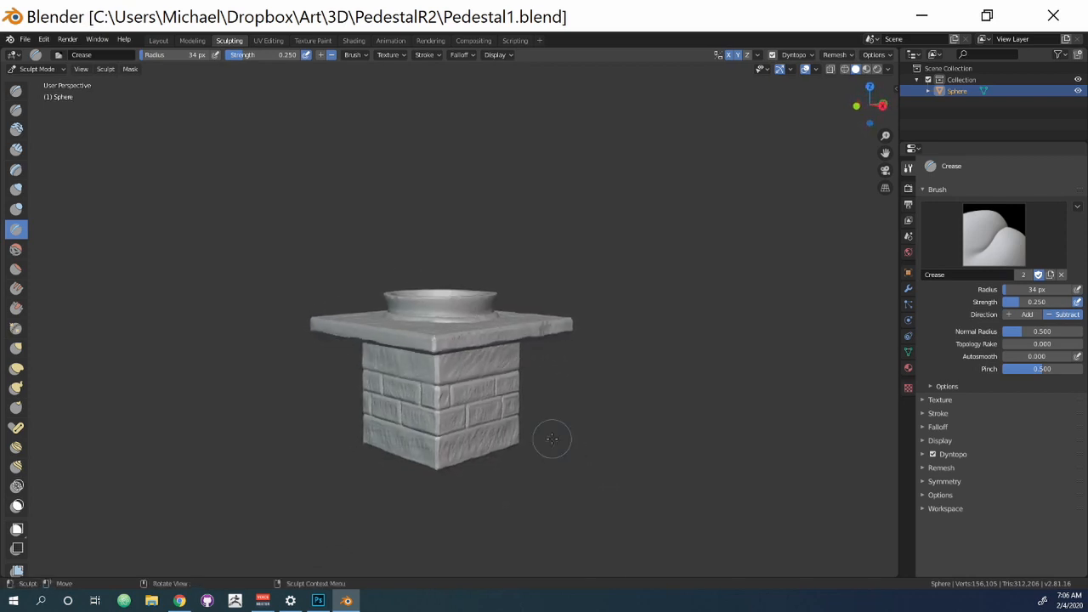
# Choose the Scrape brush and set its radius to 126 px for working on the top slab's edges
pyautogui.click(17, 308)
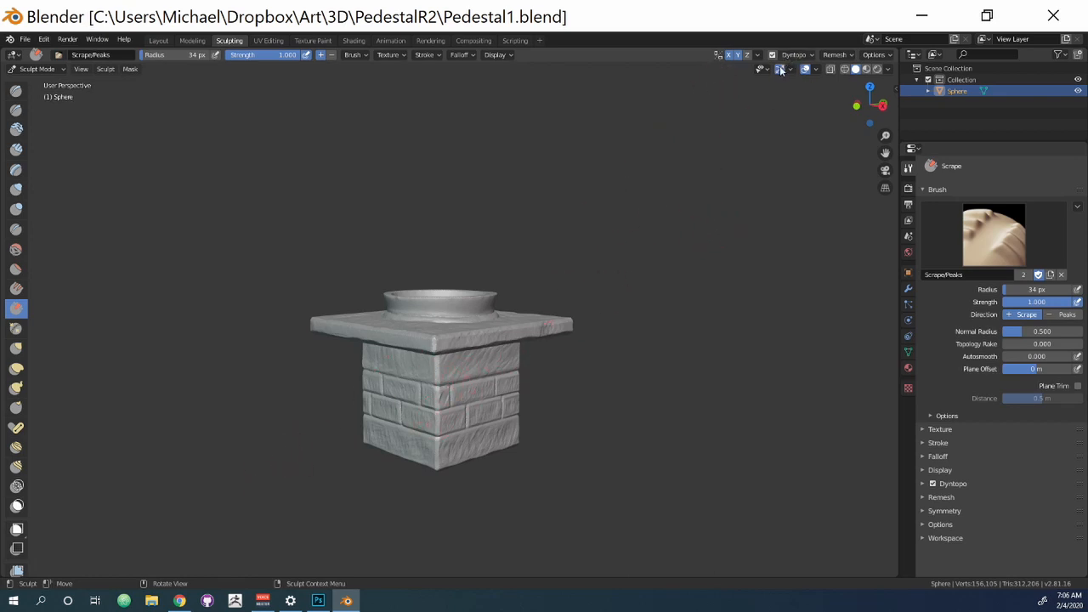
pyautogui.moveTo(532, 394); pyautogui.dragTo(566, 329, button='middle')
pyautogui.keyDown('ctrl'); pyautogui.keyDown('alt'); pyautogui.moveTo(565, 329); pyautogui.dragTo(459, 396); pyautogui.keyUp('alt'); pyautogui.keyUp('ctrl')
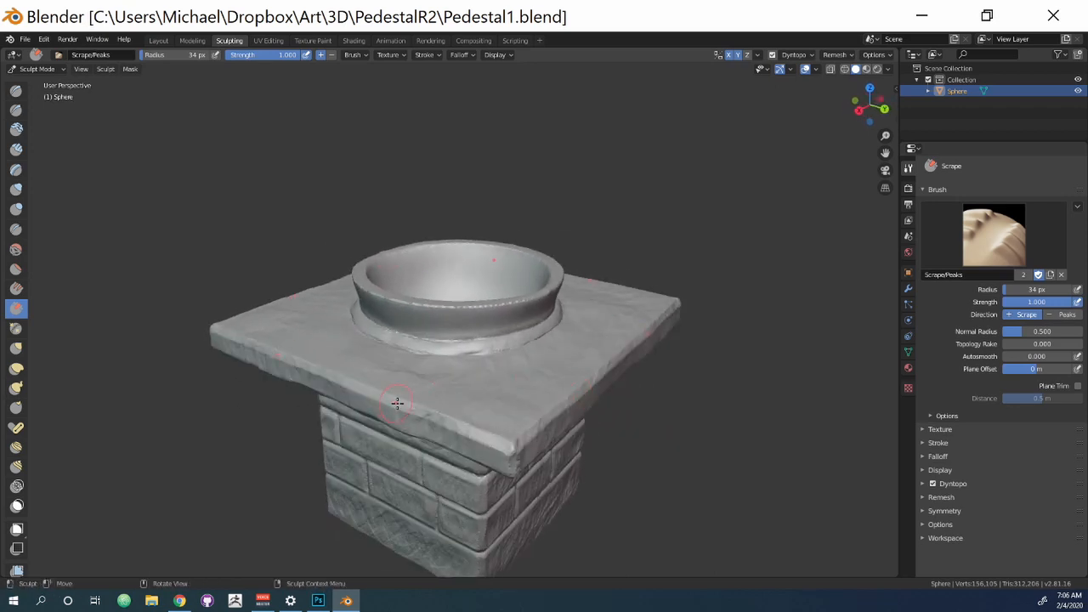
pyautogui.press('f')
pyautogui.click(452, 440)
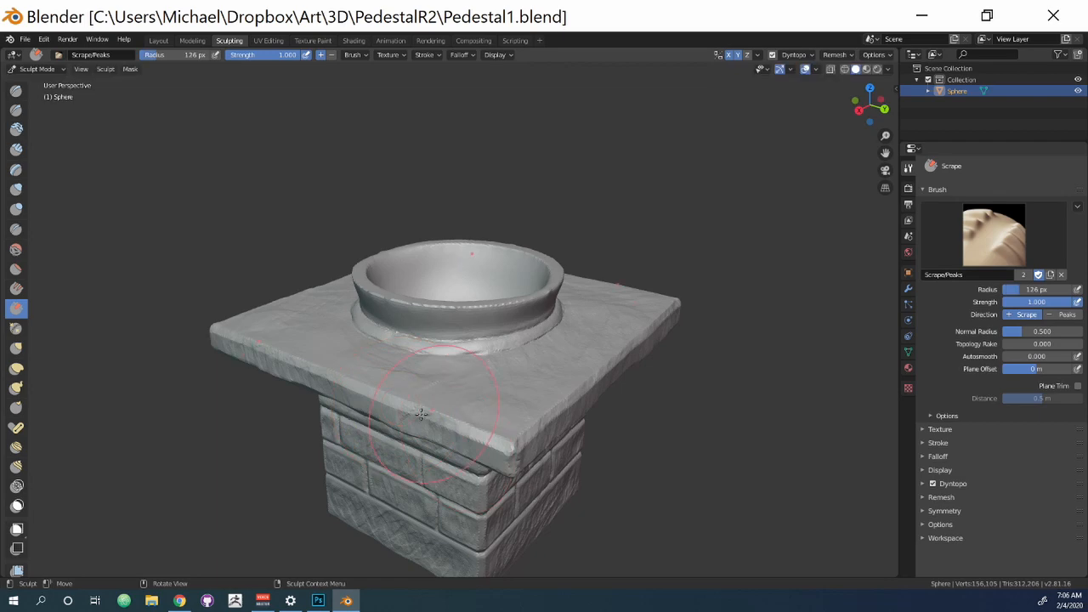
# Try scraping the top slab's side edges with mirrored strokes, and undo the result
pyautogui.moveTo(418, 414)
pyautogui.mouseDown()
pyautogui.moveTo(428, 403)
pyautogui.moveTo(427, 427)
pyautogui.moveTo(440, 405)
pyautogui.moveTo(439, 429)
pyautogui.mouseUp()
pyautogui.moveTo(439, 429)
pyautogui.mouseDown(button='middle')
pyautogui.moveTo(459, 527)
pyautogui.moveTo(511, 527)
pyautogui.moveTo(539, 437)
pyautogui.moveTo(641, 402)
pyautogui.moveTo(637, 341)
pyautogui.moveTo(622, 462)
pyautogui.moveTo(691, 368)
pyautogui.moveTo(574, 434)
pyautogui.mouseUp(button='middle')
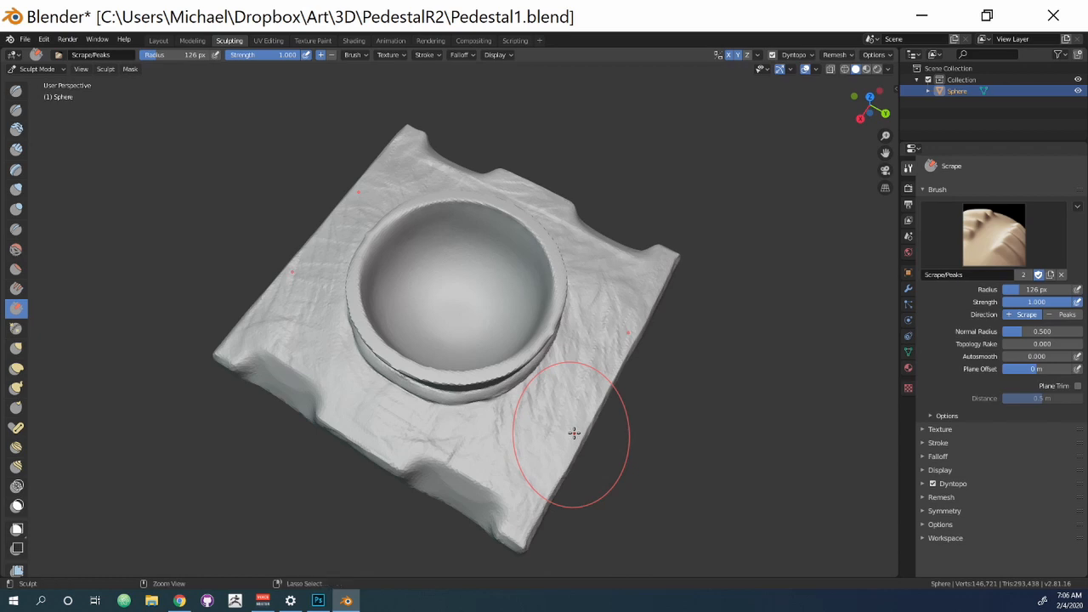
pyautogui.hotkey('ctrl', 'z')
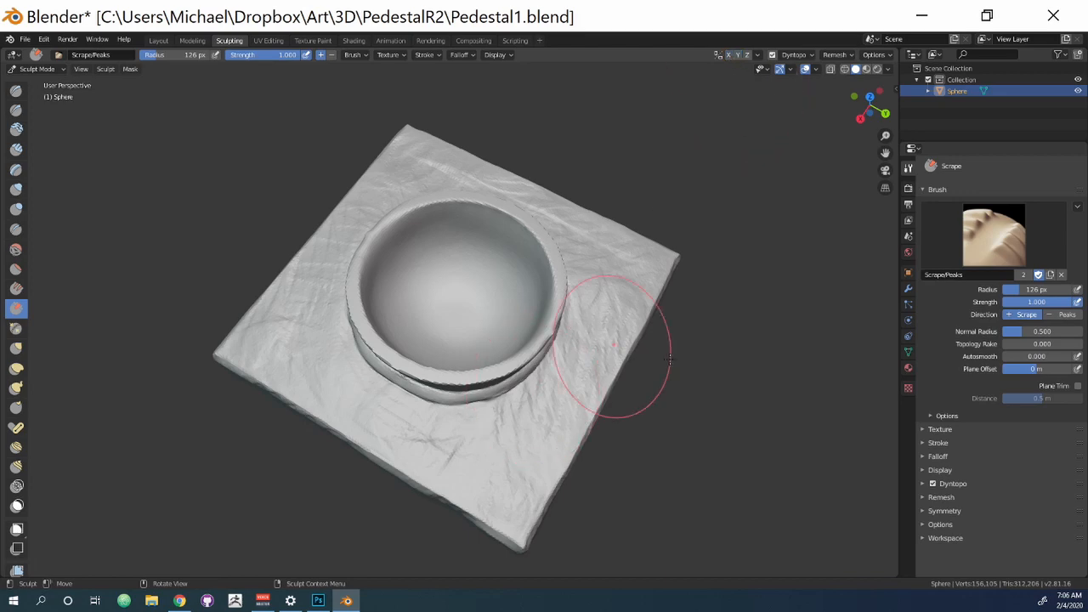
# Examine the Scrape brush's options, including its Sculpt Plane setting
pyautogui.moveTo(625, 366)
pyautogui.mouseDown(button='middle')
pyautogui.moveTo(603, 391)
pyautogui.moveTo(627, 368)
pyautogui.moveTo(554, 360)
pyautogui.mouseUp(button='middle')
pyautogui.click(367, 56)
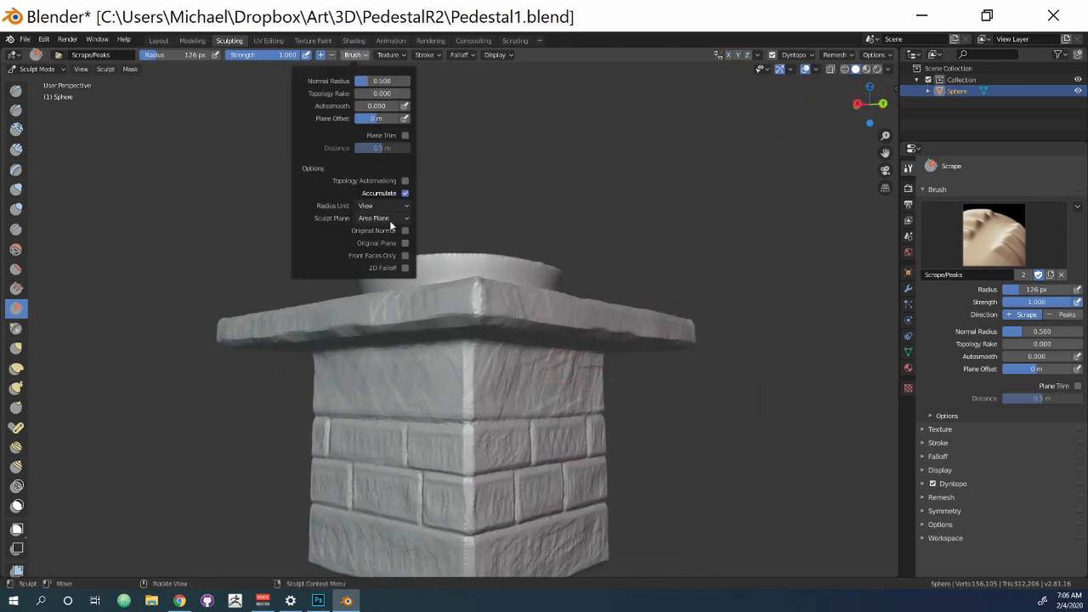
pyautogui.click(358, 55)
pyautogui.click(387, 218)
pyautogui.click(389, 219)
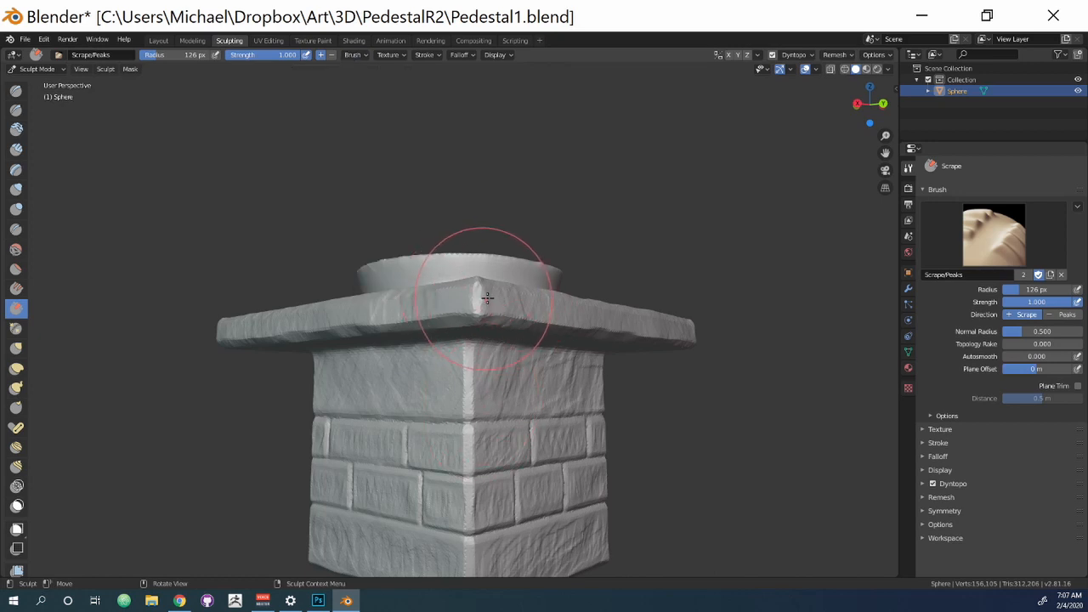
# Try flattening one corner of the top slab with the Scrape brush, and undo the strokes
pyautogui.moveTo(488, 294); pyautogui.dragTo(488, 295)
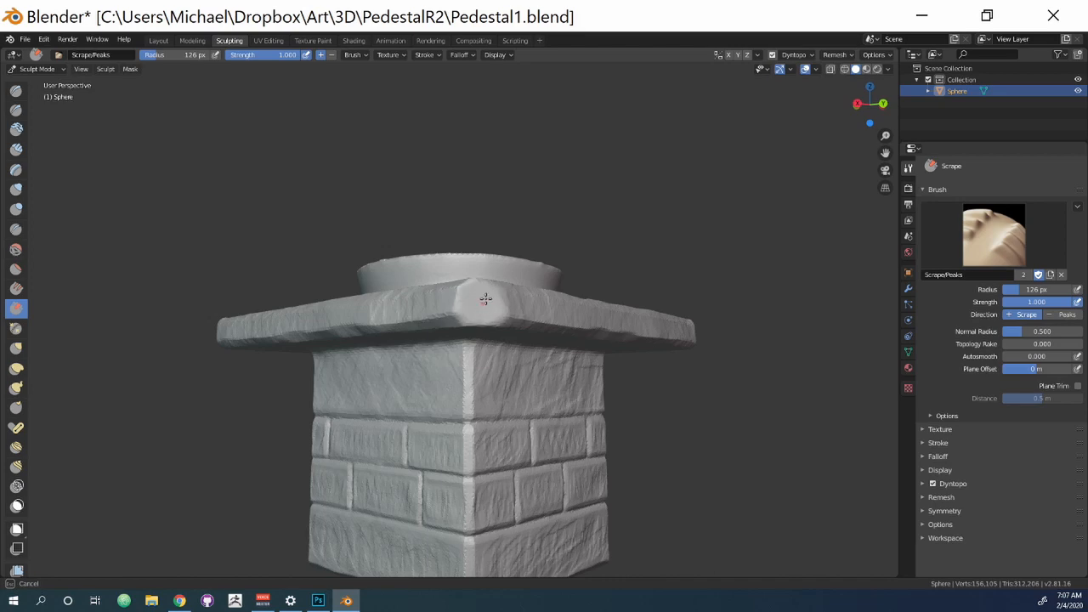
pyautogui.moveTo(510, 340)
pyautogui.mouseDown(button='middle')
pyautogui.moveTo(605, 458)
pyautogui.moveTo(578, 493)
pyautogui.mouseUp(button='middle')
pyautogui.moveTo(602, 393); pyautogui.dragTo(618, 390)
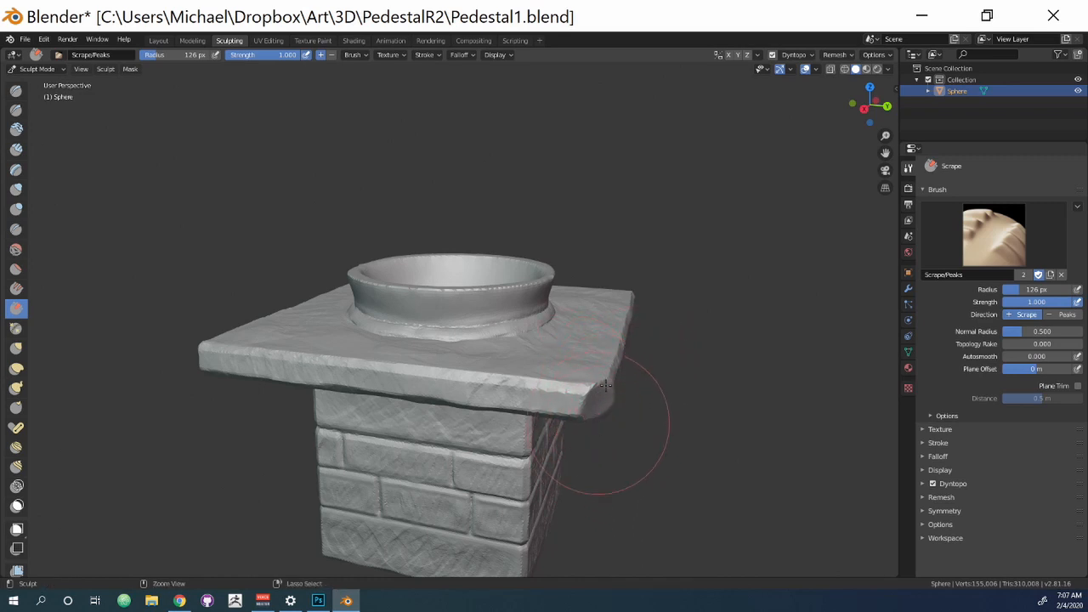
pyautogui.hotkey('ctrl', 'z')
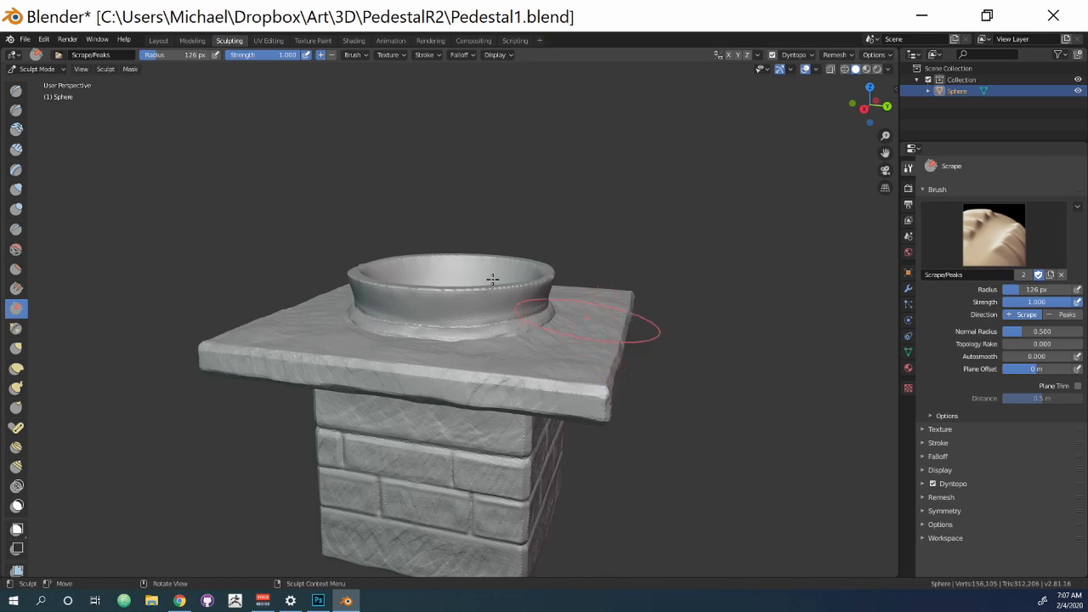
# Set the Scrape brush's Sculpt Plane to View Plane and its radius to 95 px
pyautogui.click(353, 54)
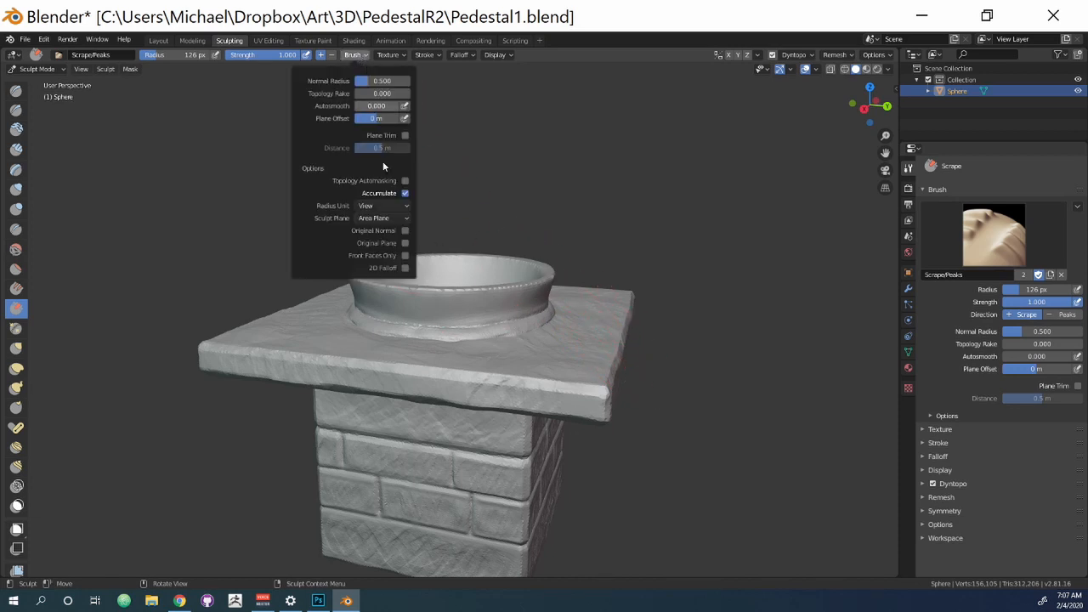
pyautogui.click(390, 220)
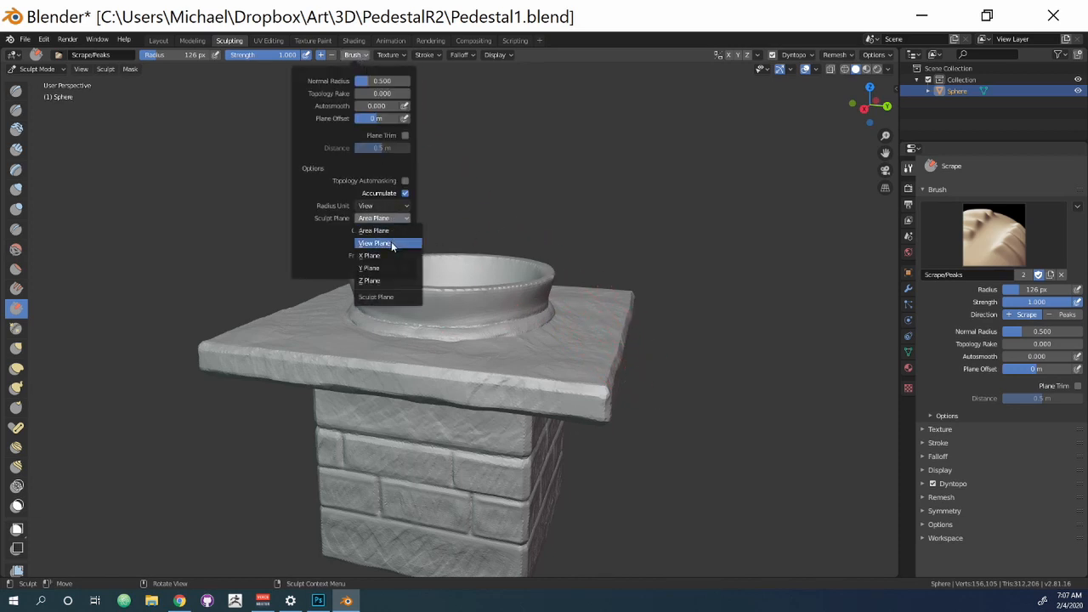
pyautogui.click(392, 245)
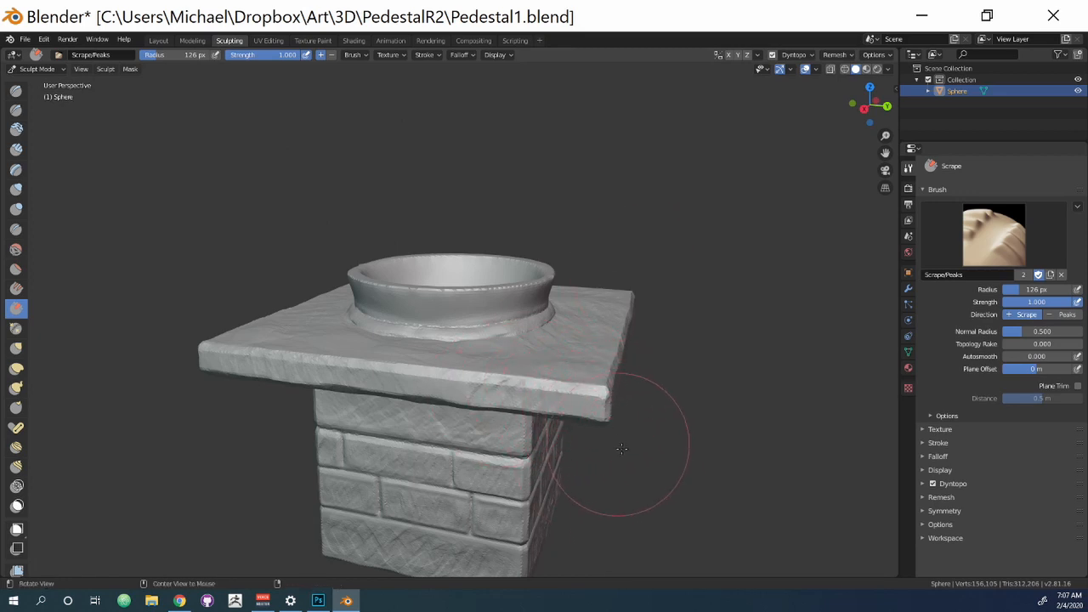
pyautogui.moveTo(607, 462); pyautogui.dragTo(501, 415, button='middle')
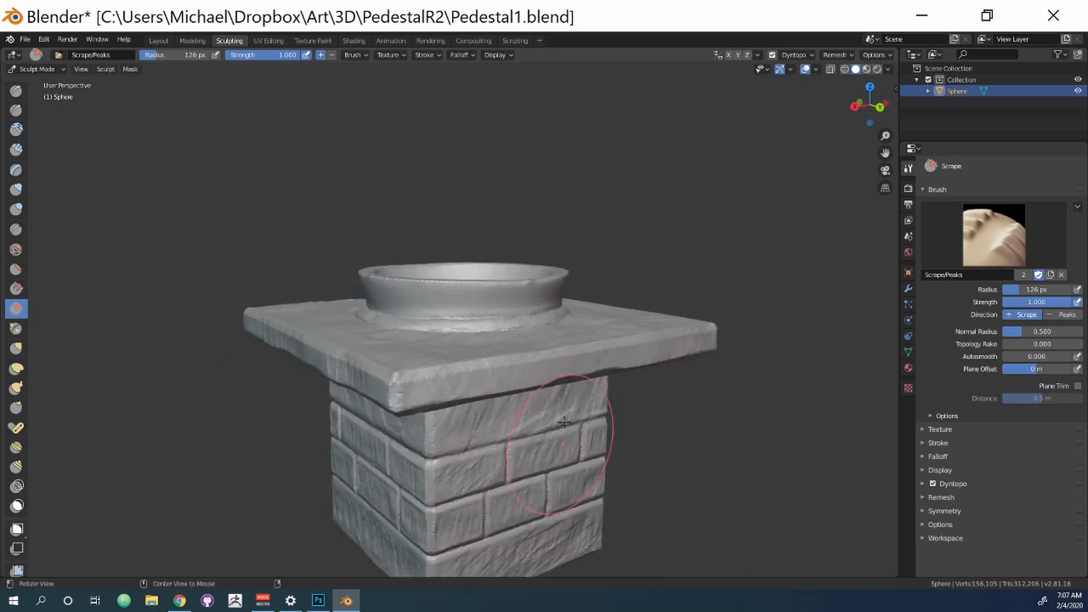
pyautogui.press('f')
pyautogui.click(293, 352)
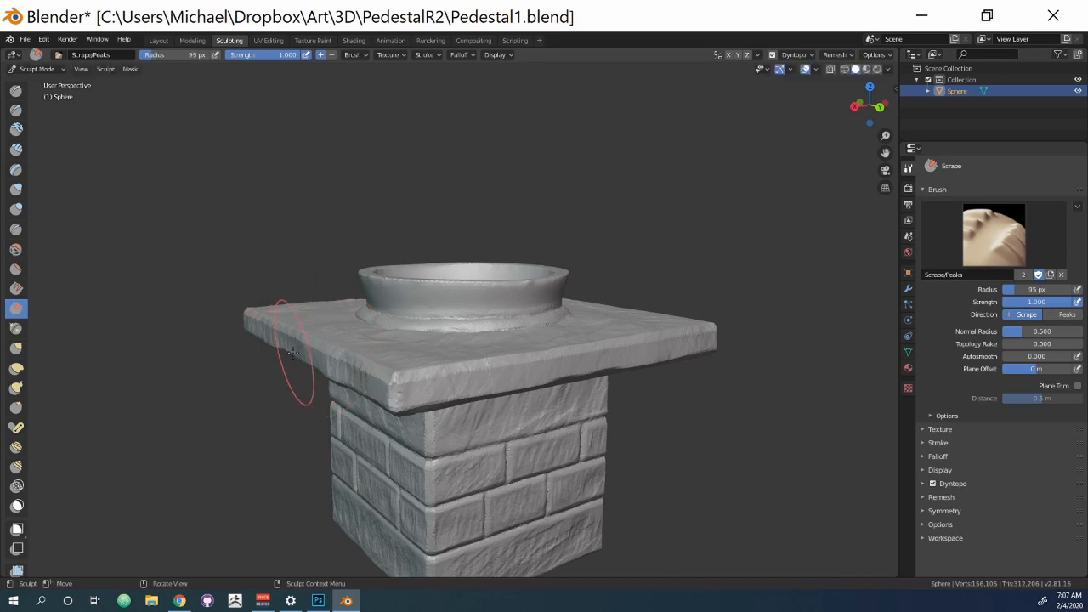
# Scrape a broken notch into one side edge of the top slab
pyautogui.moveTo(318, 358); pyautogui.dragTo(330, 360)
pyautogui.moveTo(332, 363)
pyautogui.mouseDown(button='middle')
pyautogui.moveTo(548, 504)
pyautogui.moveTo(541, 371)
pyautogui.moveTo(510, 418)
pyautogui.moveTo(597, 451)
pyautogui.mouseUp(button='middle')
pyautogui.scroll(-4, 541, 370)
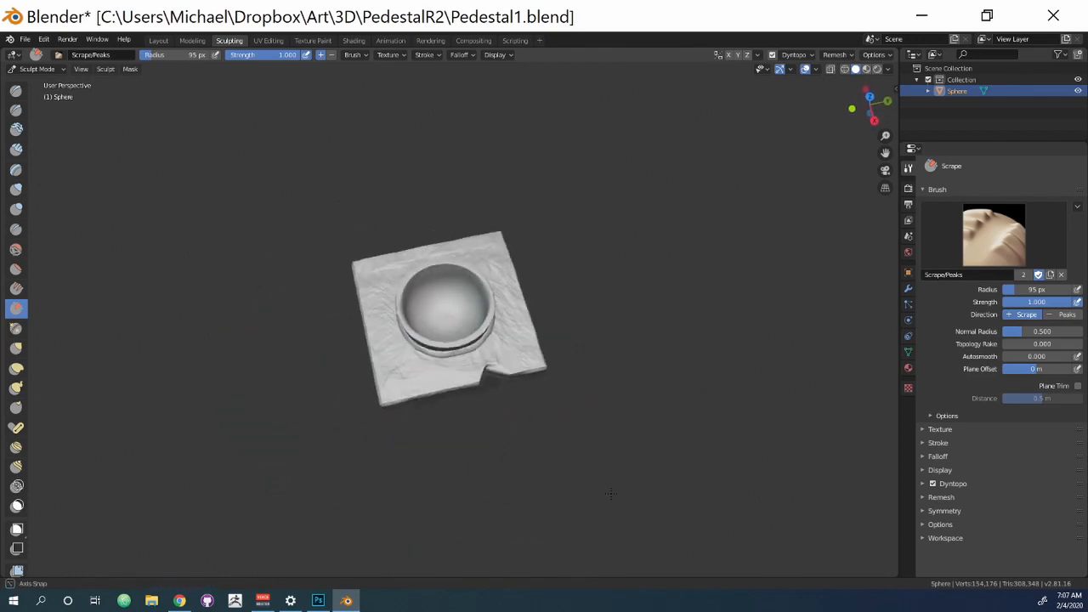
pyautogui.moveTo(610, 494); pyautogui.dragTo(589, 419, button='middle')
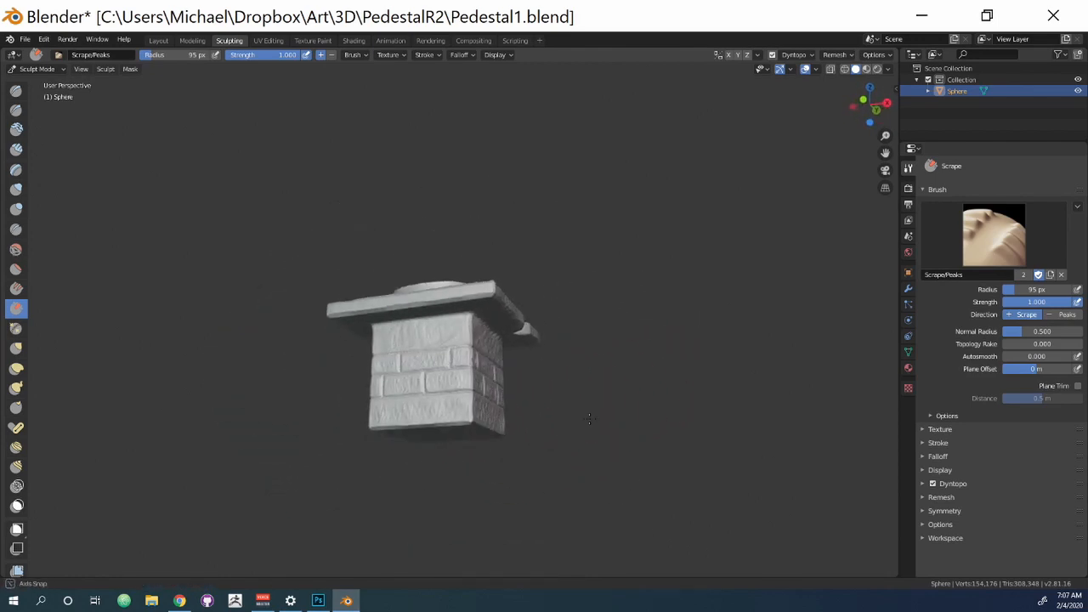
pyautogui.moveTo(511, 470); pyautogui.dragTo(485, 486, button='middle')
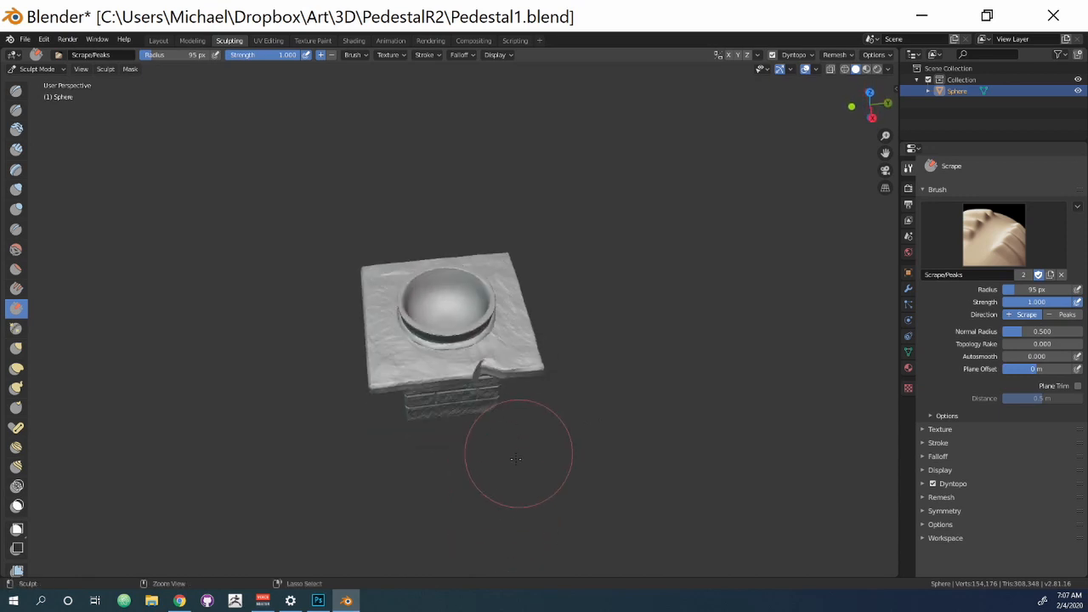
pyautogui.moveTo(431, 390)
pyautogui.keyDown('ctrl'); pyautogui.mouseDown(button='middle')
pyautogui.moveTo(444, 337)
pyautogui.moveTo(440, 408)
pyautogui.moveTo(355, 369)
pyautogui.moveTo(367, 366)
pyautogui.moveTo(297, 347)
pyautogui.moveTo(387, 476)
pyautogui.moveTo(431, 507)
pyautogui.moveTo(601, 426)
pyautogui.moveTo(597, 444)
pyautogui.moveTo(630, 426)
pyautogui.mouseUp(button='middle'); pyautogui.keyUp('ctrl')
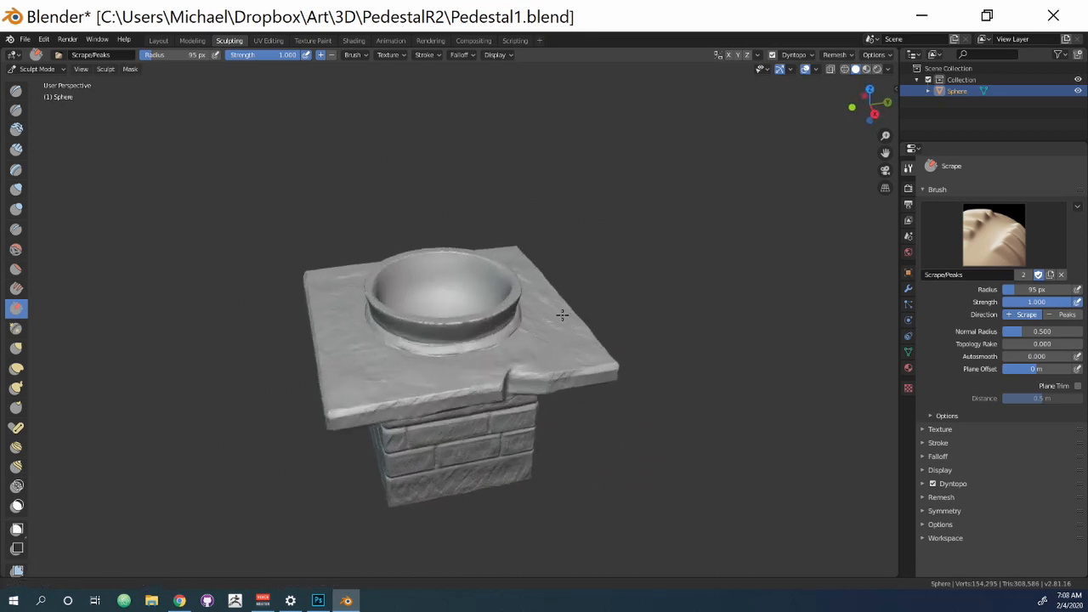
# Scrape a deep chip into a vertical corner of the brick column, and undo the extra stroke beneath it
pyautogui.moveTo(562, 315); pyautogui.dragTo(362, 394, button='middle')
pyautogui.moveTo(516, 467); pyautogui.dragTo(571, 337, button='middle')
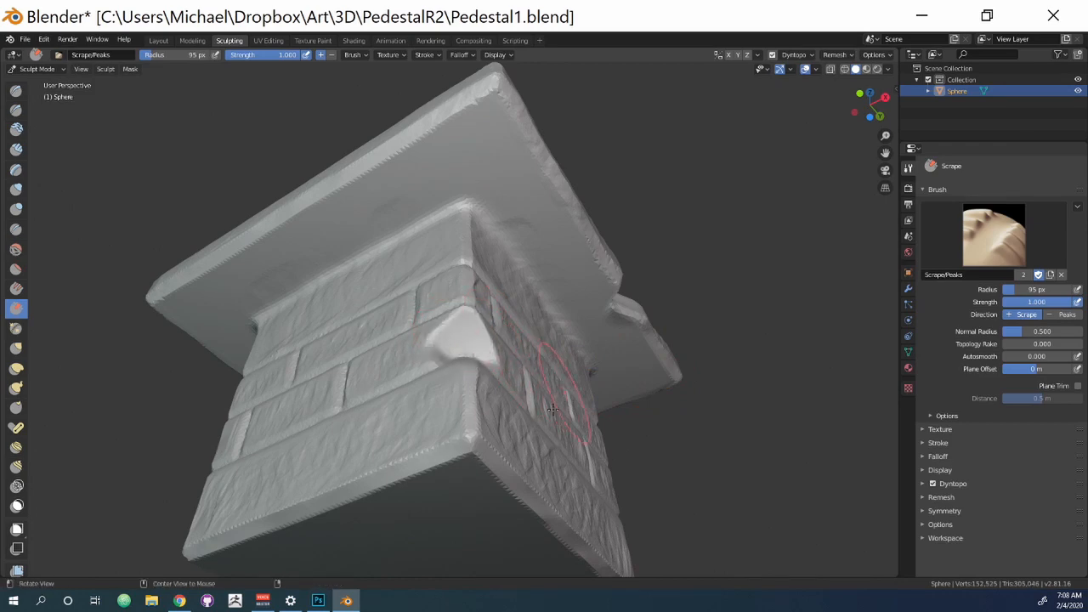
pyautogui.moveTo(552, 411); pyautogui.dragTo(648, 449, button='middle')
pyautogui.scroll(-4, 638, 455)
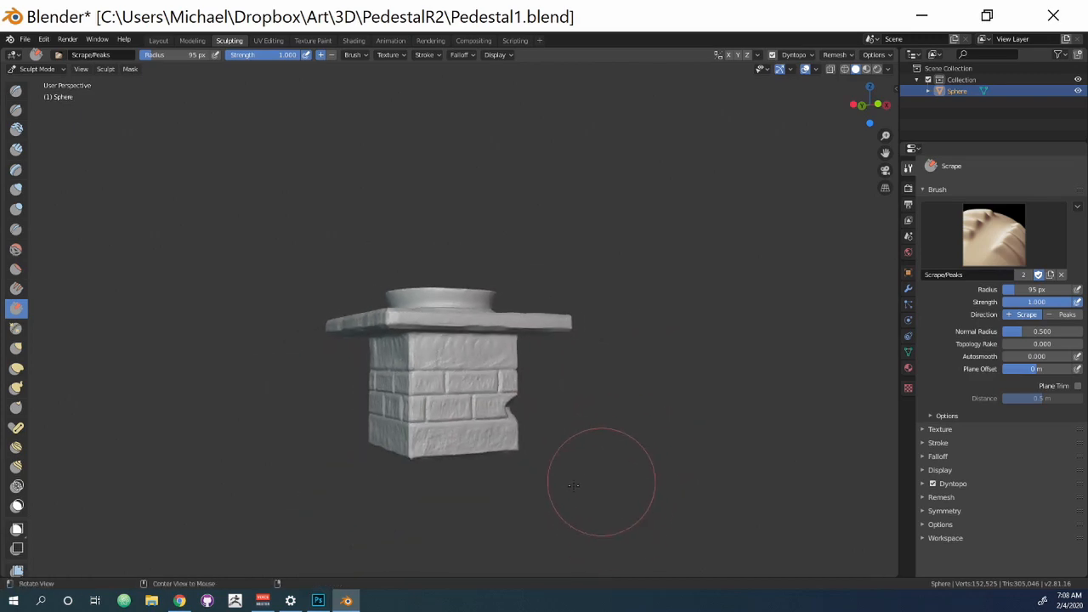
pyautogui.moveTo(574, 486); pyautogui.dragTo(355, 509, button='middle')
pyautogui.moveTo(360, 511); pyautogui.dragTo(373, 524)
pyautogui.hotkey('ctrl', 'z')
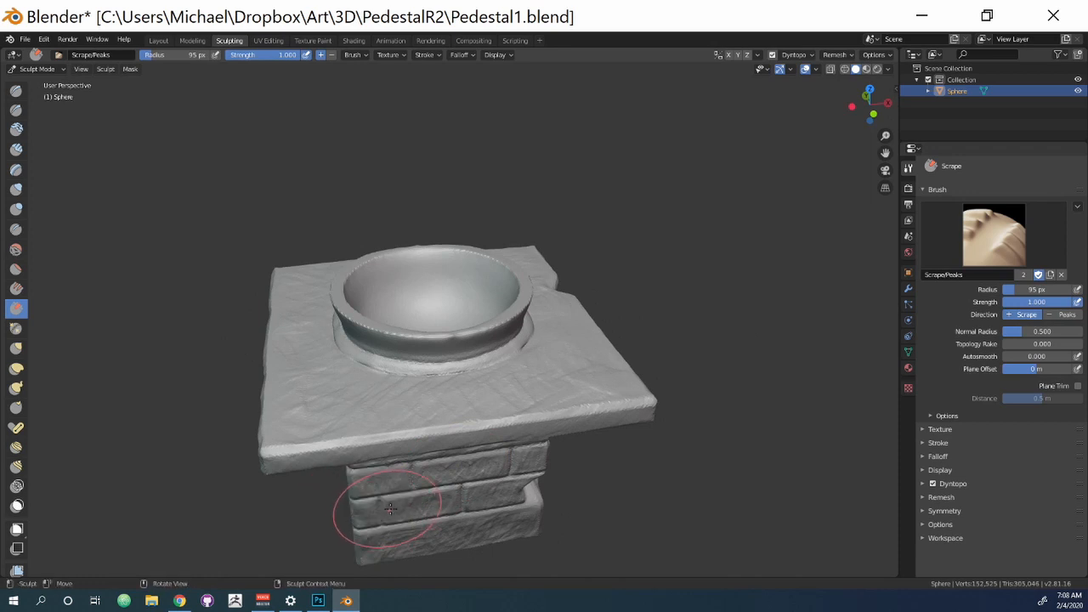
# Chip a second vertical corner of the brick column at the height of the middle brick rows
pyautogui.keyDown('shift'); pyautogui.moveTo(457, 448); pyautogui.dragTo(490, 383, button='middle'); pyautogui.keyUp('shift')
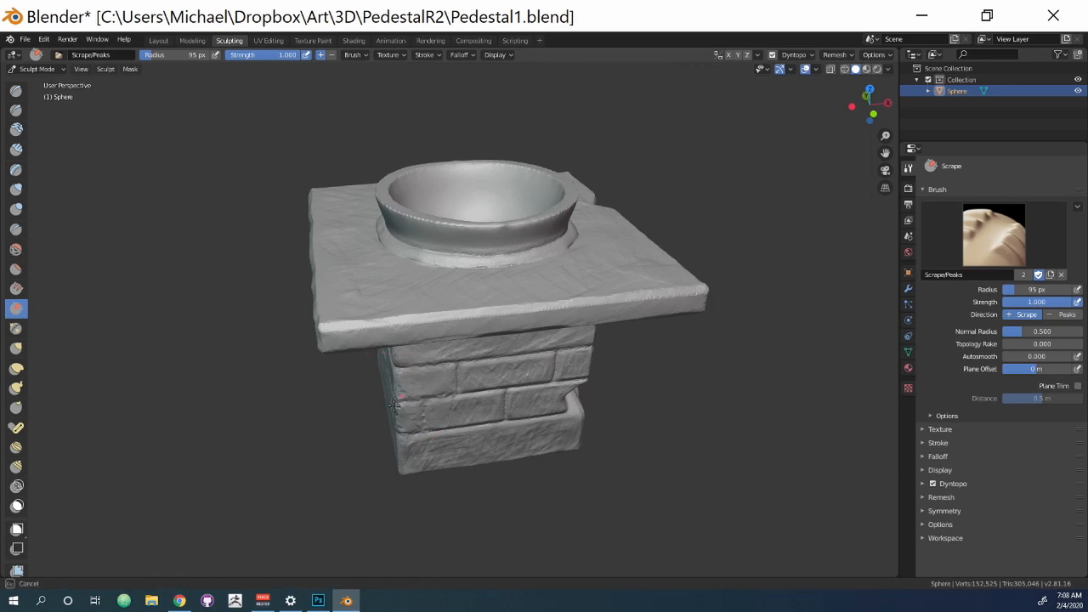
pyautogui.moveTo(476, 472); pyautogui.dragTo(476, 393, button='middle')
pyautogui.moveTo(468, 452)
pyautogui.mouseDown(button='middle')
pyautogui.moveTo(458, 412)
pyautogui.moveTo(440, 413)
pyautogui.mouseUp(button='middle')
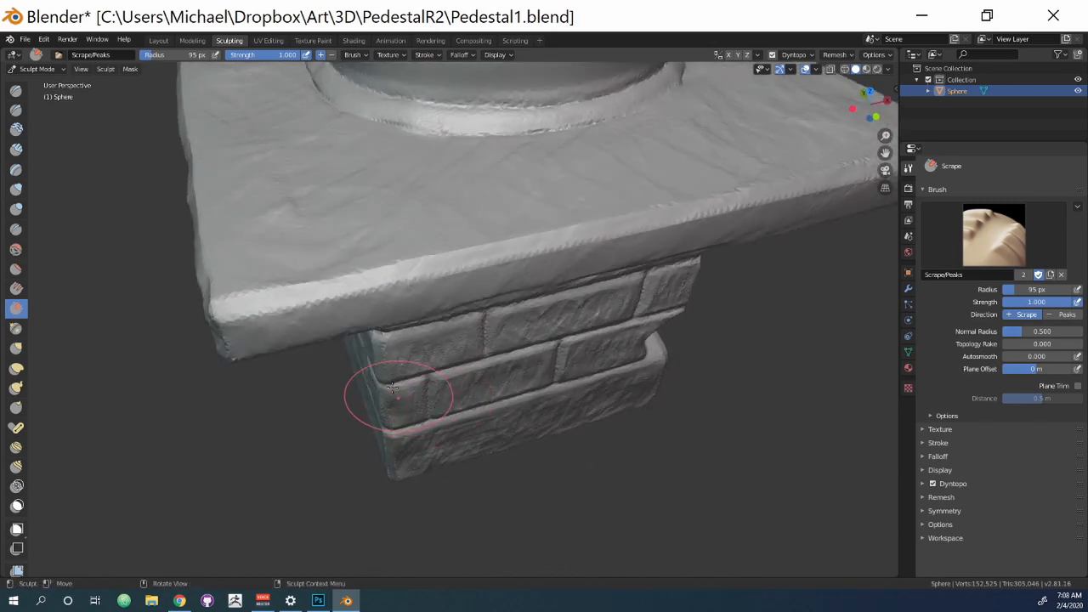
pyautogui.moveTo(383, 373); pyautogui.dragTo(389, 381)
pyautogui.moveTo(408, 429)
pyautogui.mouseDown(button='middle')
pyautogui.moveTo(544, 386)
pyautogui.moveTo(595, 396)
pyautogui.moveTo(637, 377)
pyautogui.moveTo(671, 388)
pyautogui.moveTo(658, 391)
pyautogui.moveTo(720, 382)
pyautogui.moveTo(720, 340)
pyautogui.moveTo(641, 414)
pyautogui.mouseUp(button='middle')
pyautogui.moveTo(610, 447); pyautogui.dragTo(575, 459, button='middle')
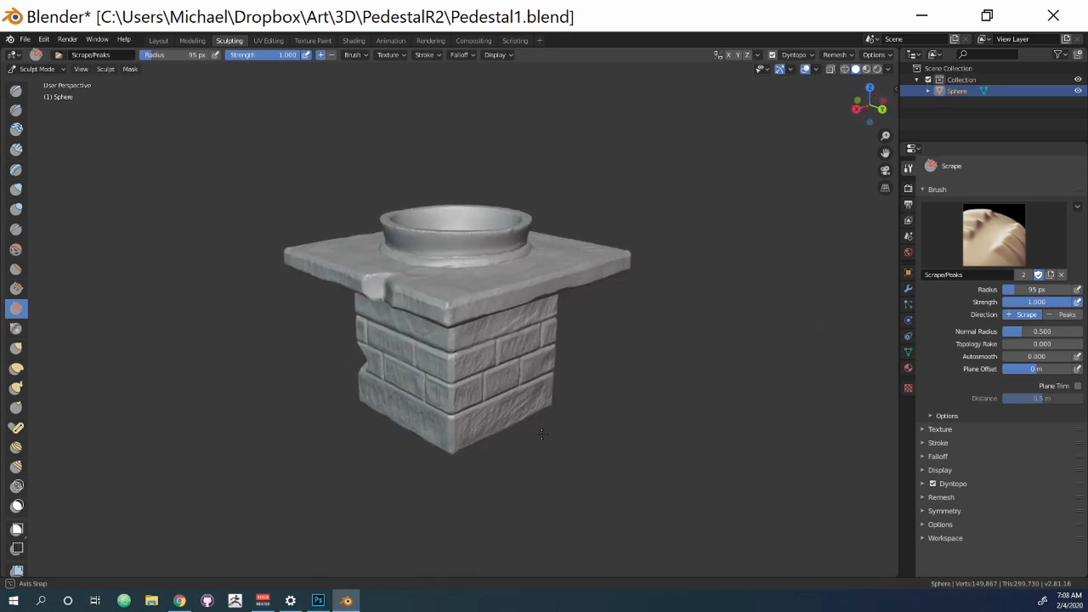
# Scrape an elongated gouge into one column face, crossing the joint between the top block and the brick row below
pyautogui.scroll(5, 542, 435)
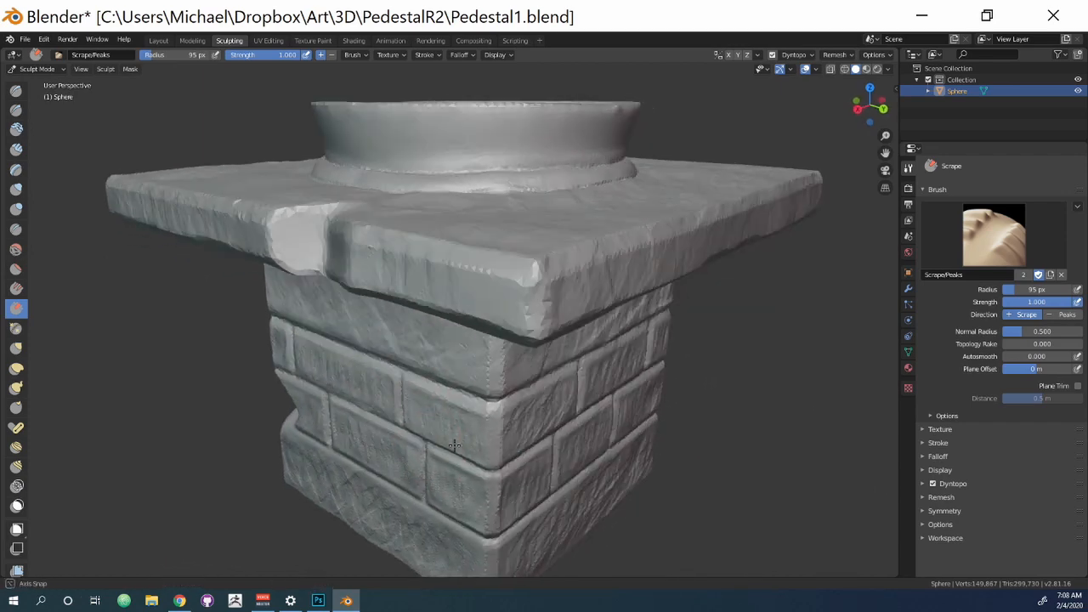
pyautogui.moveTo(454, 445); pyautogui.dragTo(476, 408, button='middle')
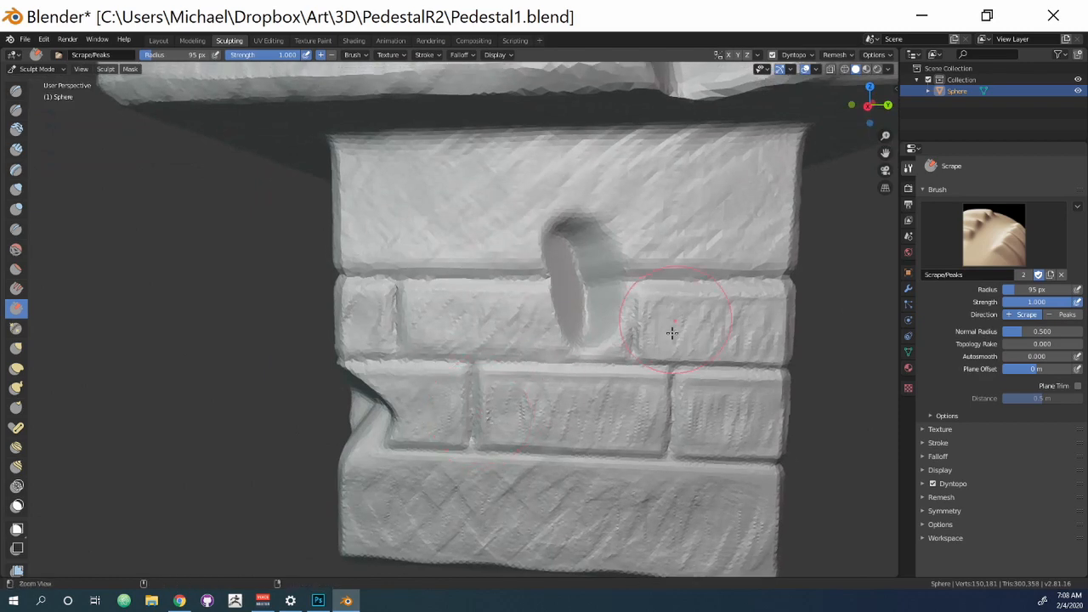
pyautogui.scroll(-5, 671, 329)
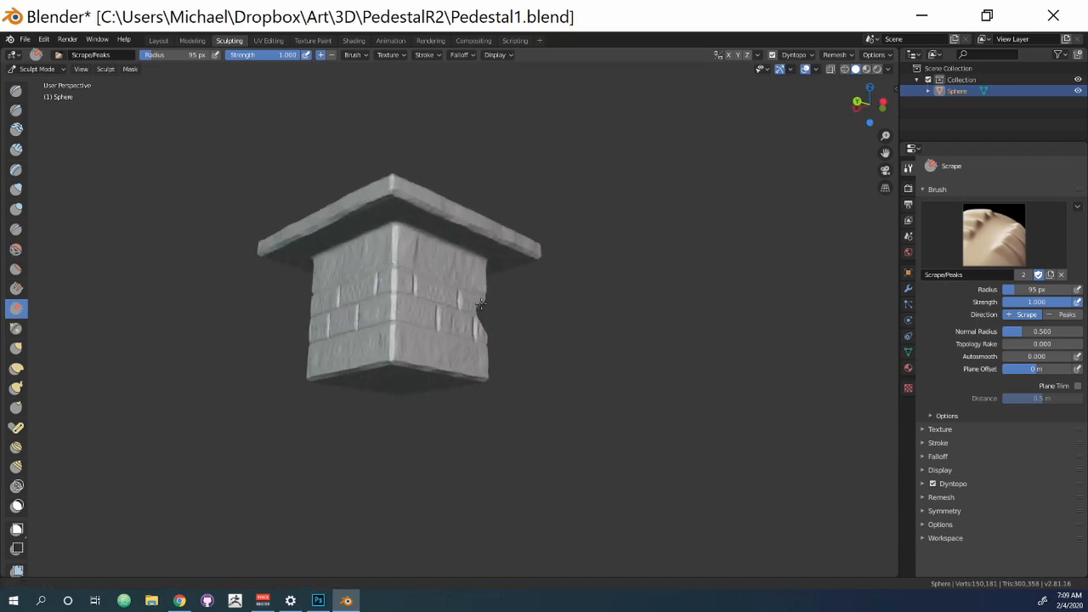
# Scrape a chip into the brick at another vertical corner of the column, just below the top block
pyautogui.keyDown('ctrl'); pyautogui.keyDown('alt'); pyautogui.moveTo(481, 304); pyautogui.dragTo(480, 418); pyautogui.keyUp('alt'); pyautogui.keyUp('ctrl')
pyautogui.keyDown('alt'); pyautogui.moveTo(432, 384); pyautogui.dragTo(402, 342); pyautogui.keyUp('alt')
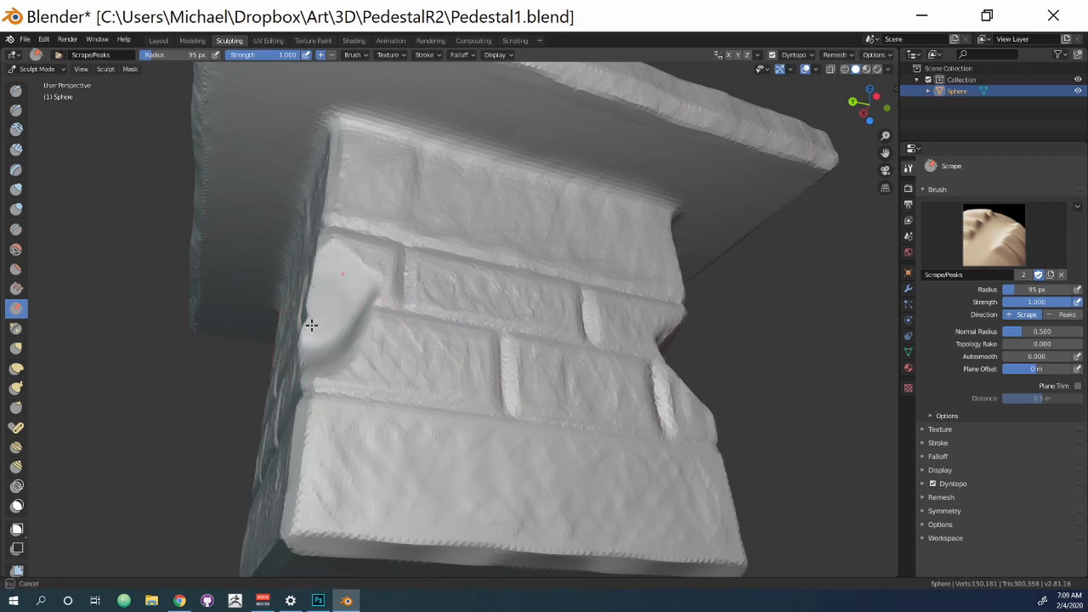
pyautogui.moveTo(311, 325); pyautogui.dragTo(306, 336)
pyautogui.moveTo(357, 399)
pyautogui.keyDown('alt'); pyautogui.mouseDown()
pyautogui.moveTo(433, 440)
pyautogui.moveTo(456, 467)
pyautogui.moveTo(544, 422)
pyautogui.mouseUp(); pyautogui.keyUp('alt')
pyautogui.moveTo(645, 379)
pyautogui.keyDown('ctrl'); pyautogui.keyDown('alt'); pyautogui.mouseDown()
pyautogui.moveTo(638, 428)
pyautogui.moveTo(585, 474)
pyautogui.mouseUp(); pyautogui.keyUp('alt'); pyautogui.keyUp('ctrl')
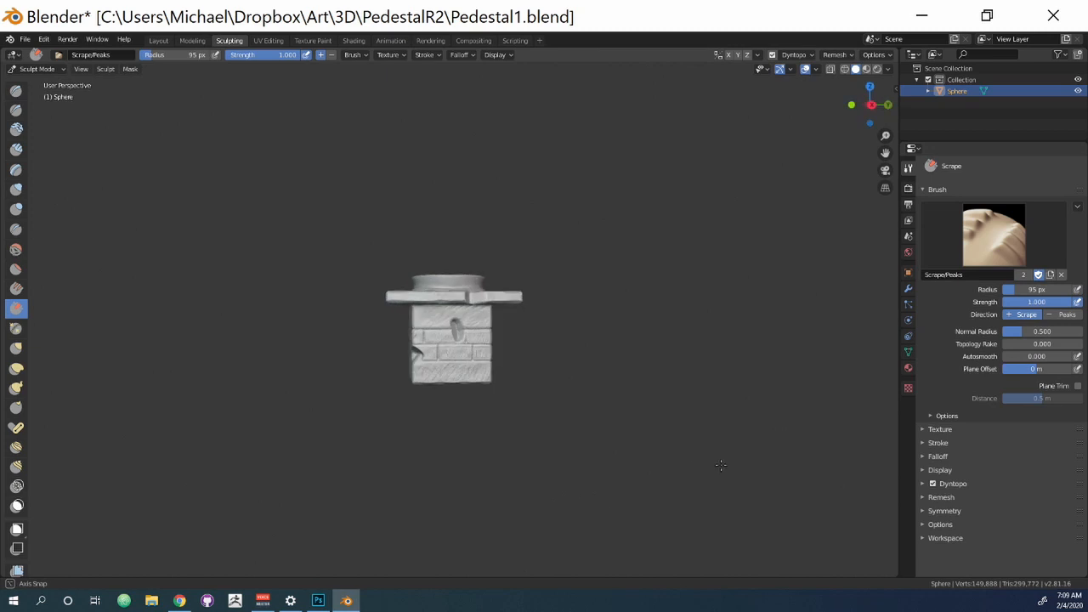
# Cut a second notch into the top slab, on the side adjacent to the first notch
pyautogui.keyDown('alt'); pyautogui.moveTo(613, 479); pyautogui.dragTo(603, 410); pyautogui.keyUp('alt')
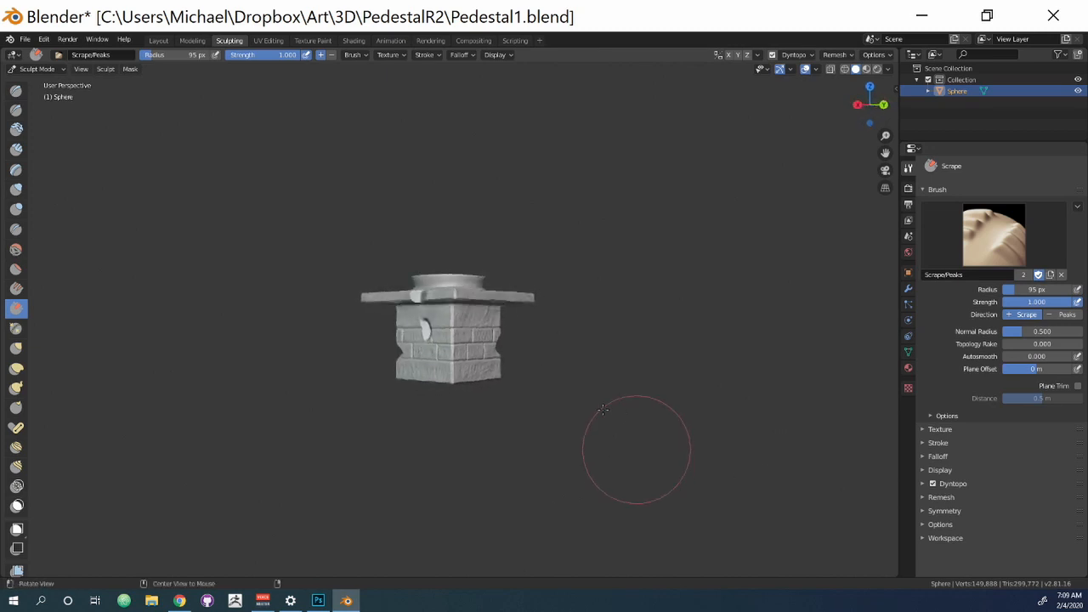
pyautogui.scroll(5, 506, 340)
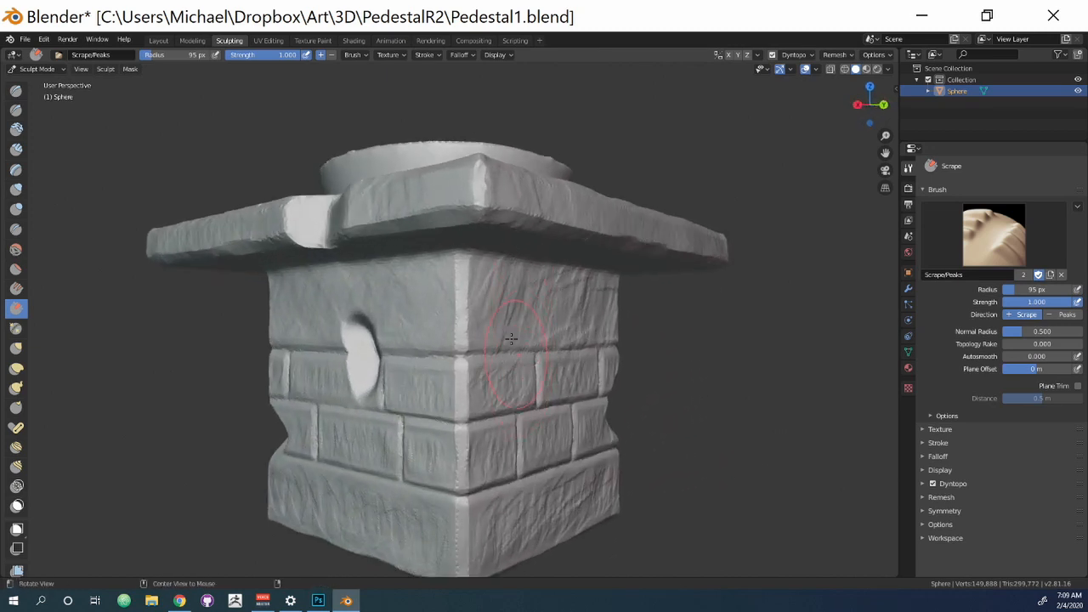
pyautogui.moveTo(510, 339)
pyautogui.keyDown('alt'); pyautogui.mouseDown()
pyautogui.moveTo(316, 340)
pyautogui.moveTo(637, 419)
pyautogui.moveTo(306, 463)
pyautogui.moveTo(530, 468)
pyautogui.moveTo(547, 437)
pyautogui.moveTo(670, 405)
pyautogui.mouseUp(); pyautogui.keyUp('alt')
pyautogui.moveTo(678, 260)
pyautogui.mouseDown()
pyautogui.moveTo(659, 297)
pyautogui.moveTo(656, 280)
pyautogui.moveTo(680, 317)
pyautogui.mouseUp()
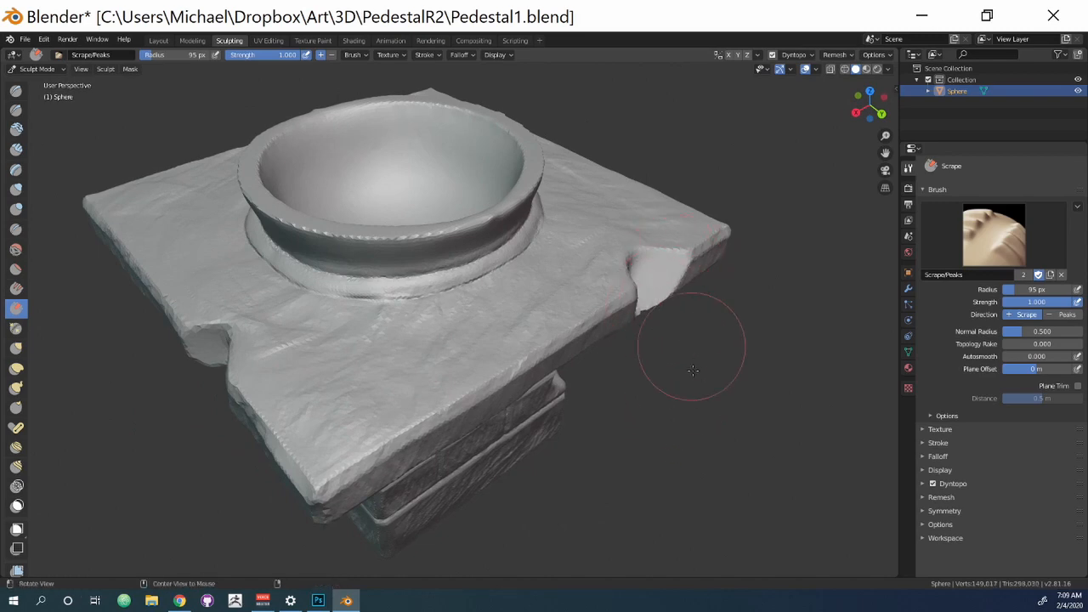
pyautogui.keyDown('alt'); pyautogui.moveTo(693, 369); pyautogui.dragTo(430, 316); pyautogui.keyUp('alt')
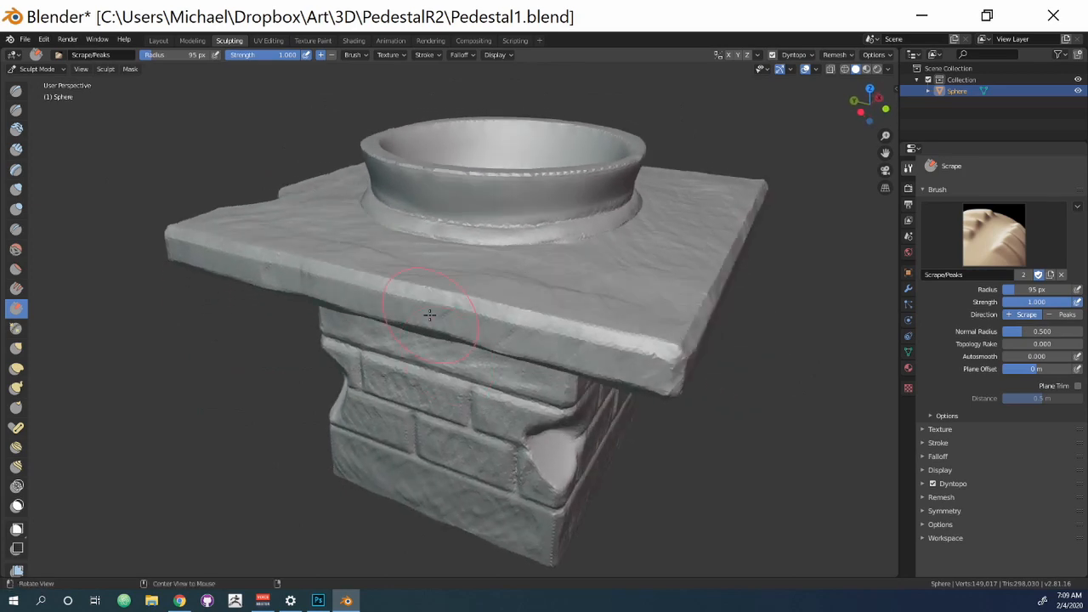
# Cut a third notch into another side edge of the top slab
pyautogui.moveTo(627, 389)
pyautogui.keyDown('alt'); pyautogui.mouseDown()
pyautogui.moveTo(596, 323)
pyautogui.moveTo(646, 366)
pyautogui.moveTo(701, 281)
pyautogui.moveTo(711, 311)
pyautogui.mouseUp(); pyautogui.keyUp('alt')
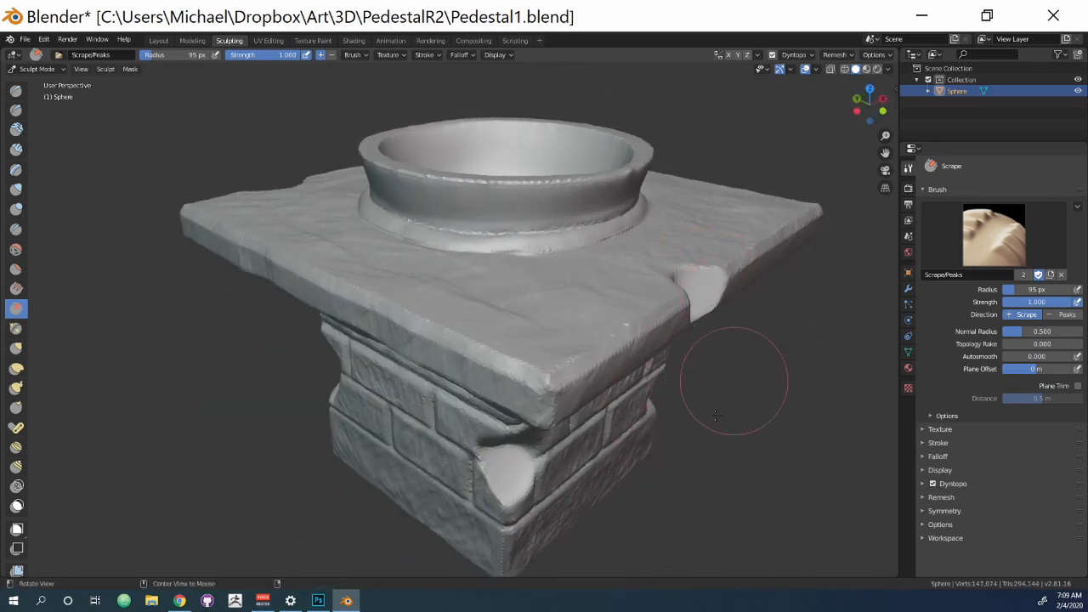
pyautogui.keyDown('alt'); pyautogui.moveTo(733, 384); pyautogui.dragTo(702, 478); pyautogui.keyUp('alt')
pyautogui.moveTo(789, 358)
pyautogui.keyDown('ctrl'); pyautogui.keyDown('alt'); pyautogui.mouseDown()
pyautogui.moveTo(719, 430)
pyautogui.moveTo(705, 481)
pyautogui.moveTo(713, 448)
pyautogui.mouseUp(); pyautogui.keyUp('alt'); pyautogui.keyUp('ctrl')
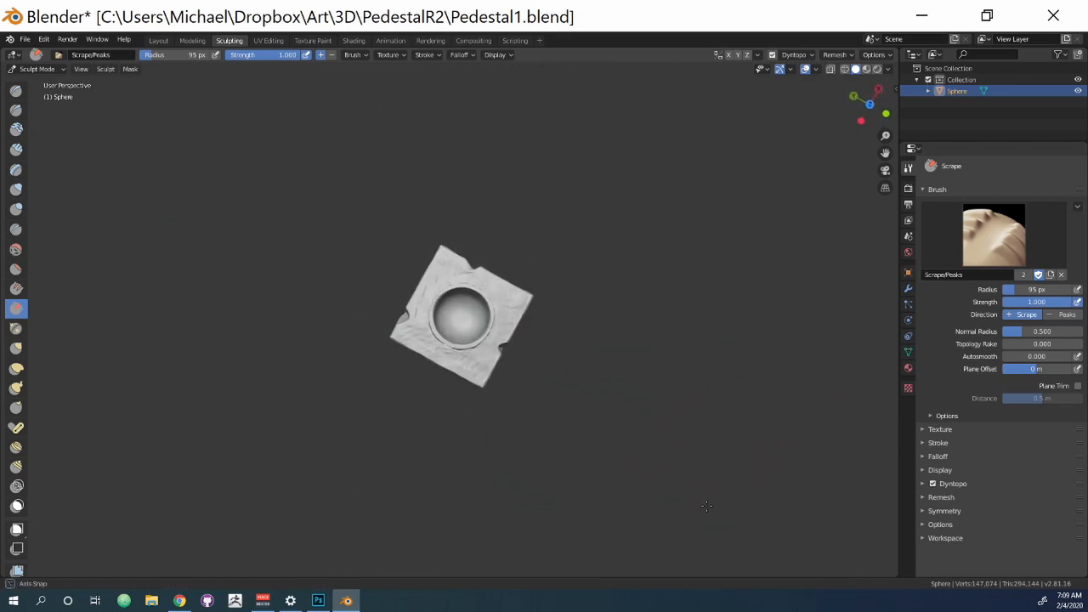
# Scrape off one corner of the top slab, leaving a flat broken face
pyautogui.moveTo(707, 506)
pyautogui.keyDown('alt'); pyautogui.mouseDown()
pyautogui.moveTo(704, 483)
pyautogui.moveTo(677, 481)
pyautogui.mouseUp(); pyautogui.keyUp('alt')
pyautogui.keyDown('ctrl'); pyautogui.keyDown('alt'); pyautogui.moveTo(590, 401); pyautogui.dragTo(609, 267); pyautogui.keyUp('alt'); pyautogui.keyUp('ctrl')
pyautogui.moveTo(684, 438)
pyautogui.keyDown('alt'); pyautogui.mouseDown()
pyautogui.moveTo(713, 366)
pyautogui.moveTo(692, 340)
pyautogui.moveTo(547, 361)
pyautogui.moveTo(594, 374)
pyautogui.moveTo(554, 291)
pyautogui.mouseUp(); pyautogui.keyUp('alt')
pyautogui.moveTo(522, 218)
pyautogui.mouseDown()
pyautogui.moveTo(517, 233)
pyautogui.moveTo(518, 211)
pyautogui.moveTo(620, 376)
pyautogui.moveTo(672, 408)
pyautogui.moveTo(768, 297)
pyautogui.moveTo(696, 420)
pyautogui.mouseUp()
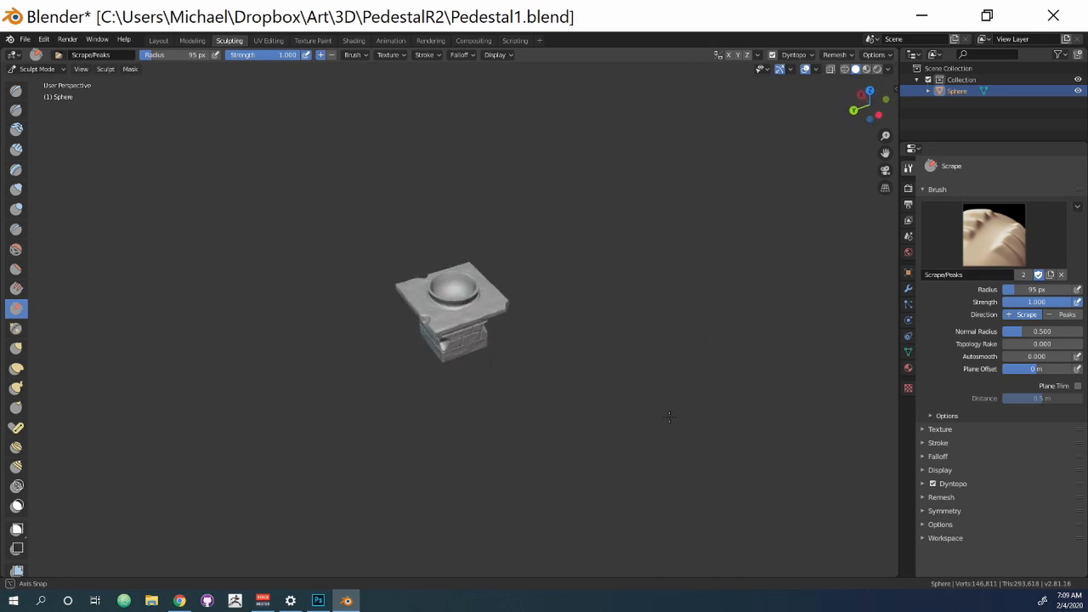
pyautogui.keyDown('alt'); pyautogui.moveTo(795, 357); pyautogui.dragTo(594, 372); pyautogui.keyUp('alt')
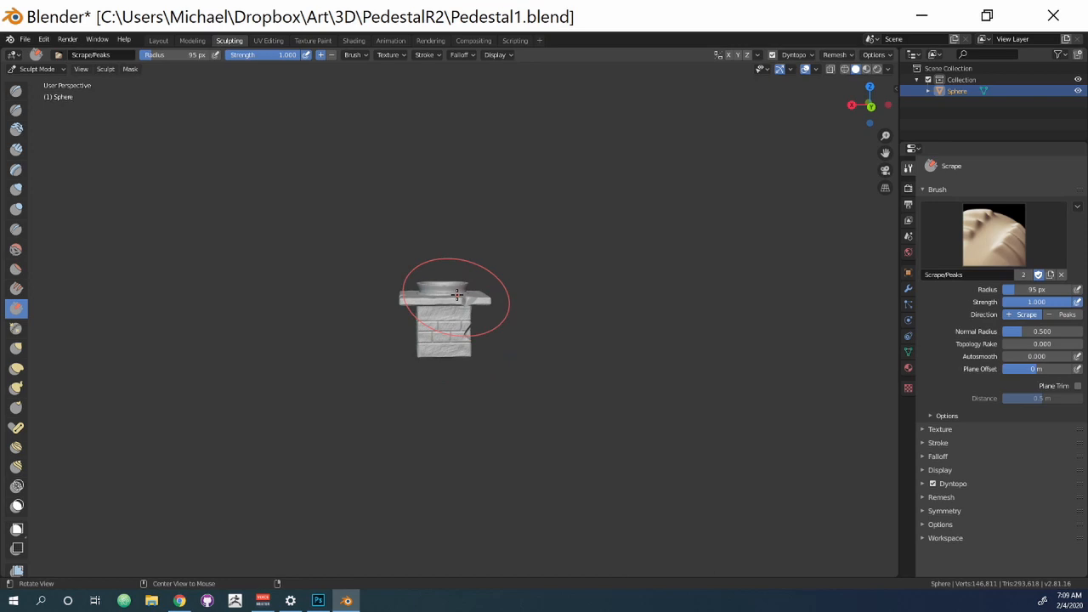
pyautogui.keyDown('alt'); pyautogui.moveTo(561, 391); pyautogui.dragTo(489, 397); pyautogui.keyUp('alt')
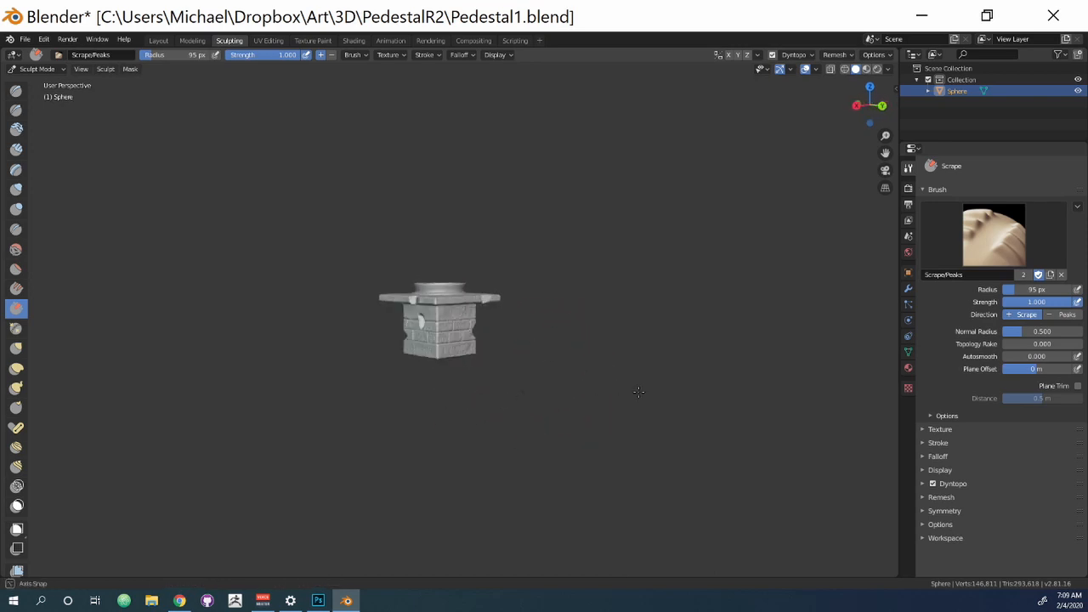
pyautogui.keyDown('alt'); pyautogui.moveTo(583, 456); pyautogui.dragTo(706, 429); pyautogui.keyUp('alt')
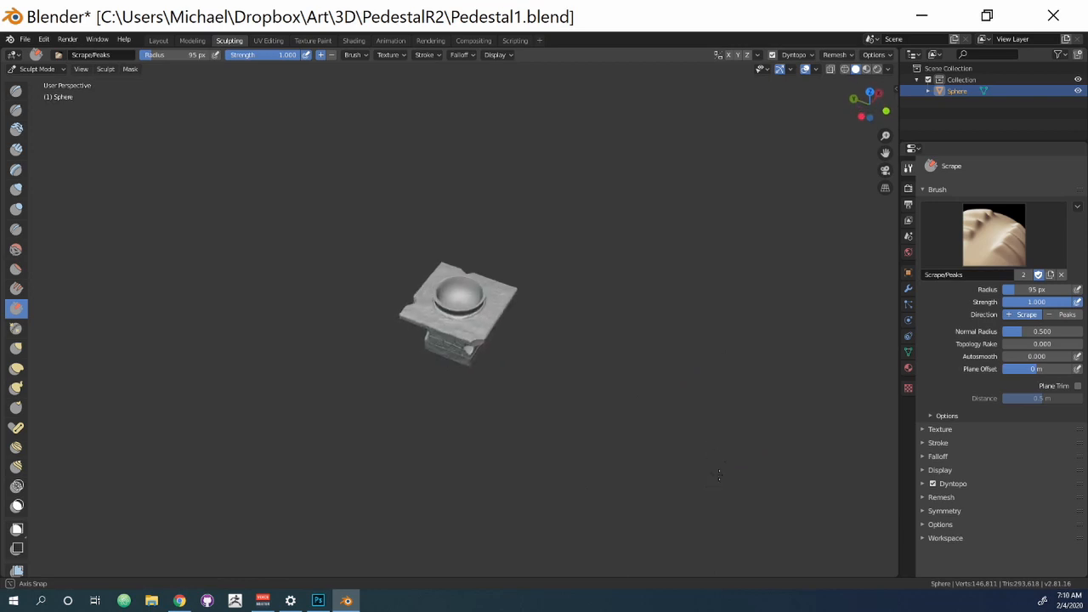
pyautogui.keyDown('alt'); pyautogui.moveTo(807, 415); pyautogui.dragTo(601, 466); pyautogui.keyUp('alt')
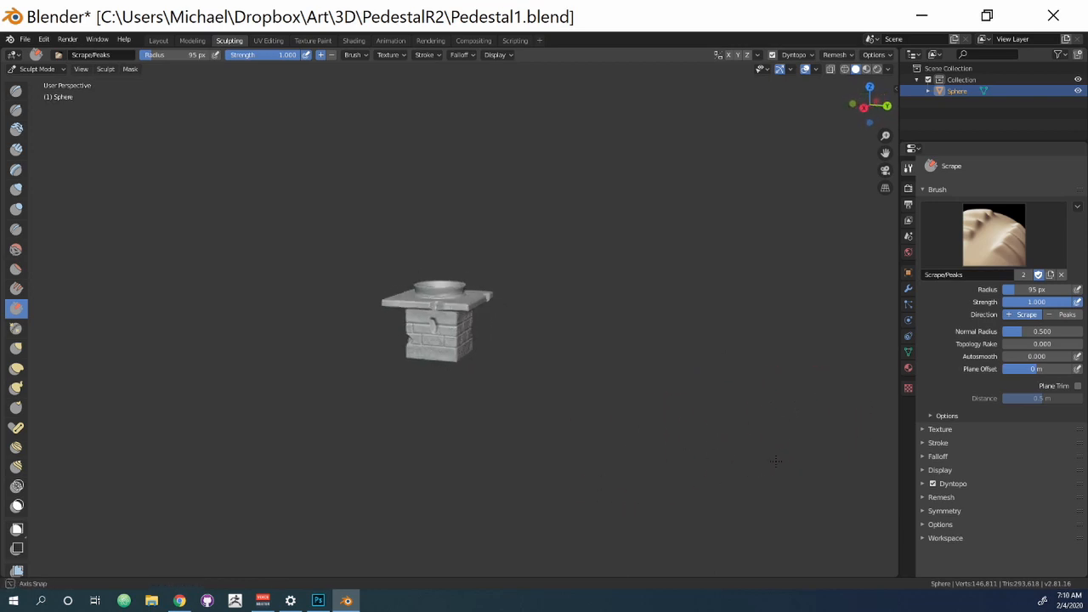
pyautogui.moveTo(821, 448)
pyautogui.keyDown('alt'); pyautogui.mouseDown()
pyautogui.moveTo(656, 461)
pyautogui.moveTo(668, 425)
pyautogui.mouseUp(); pyautogui.keyUp('alt')
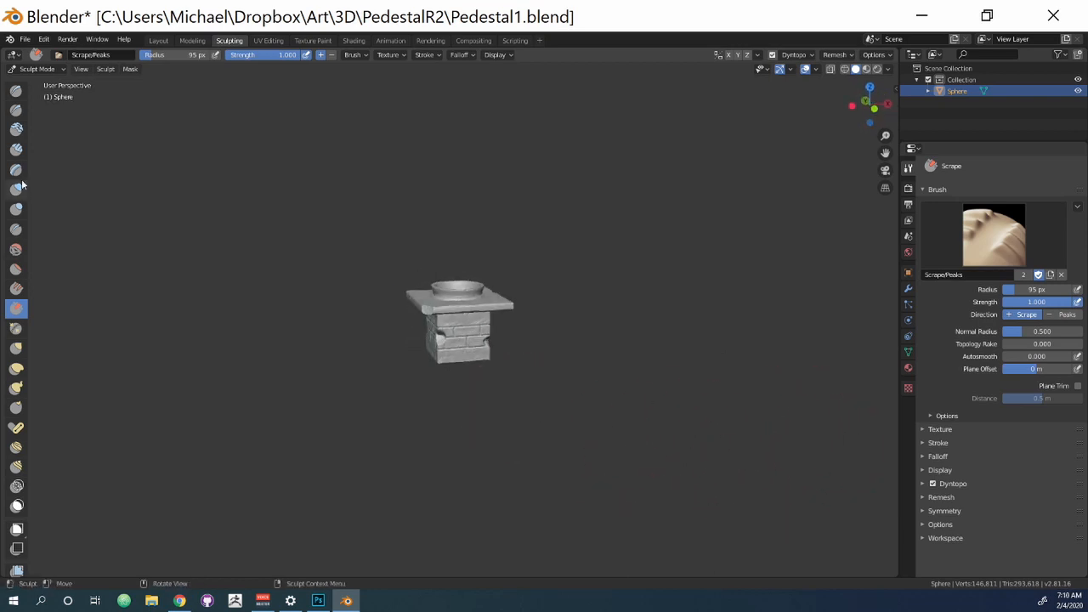
# Roughen the flat face of the slab's broken corner with the Clay Strips brush at a radius of 47 px
pyautogui.click(16, 149)
pyautogui.keyDown('ctrl'); pyautogui.keyDown('alt'); pyautogui.moveTo(547, 371); pyautogui.dragTo(500, 371); pyautogui.keyUp('alt'); pyautogui.keyUp('ctrl')
pyautogui.keyDown('ctrl'); pyautogui.keyDown('alt'); pyautogui.moveTo(578, 318); pyautogui.dragTo(563, 354); pyautogui.keyUp('alt'); pyautogui.keyUp('ctrl')
pyautogui.press('f')
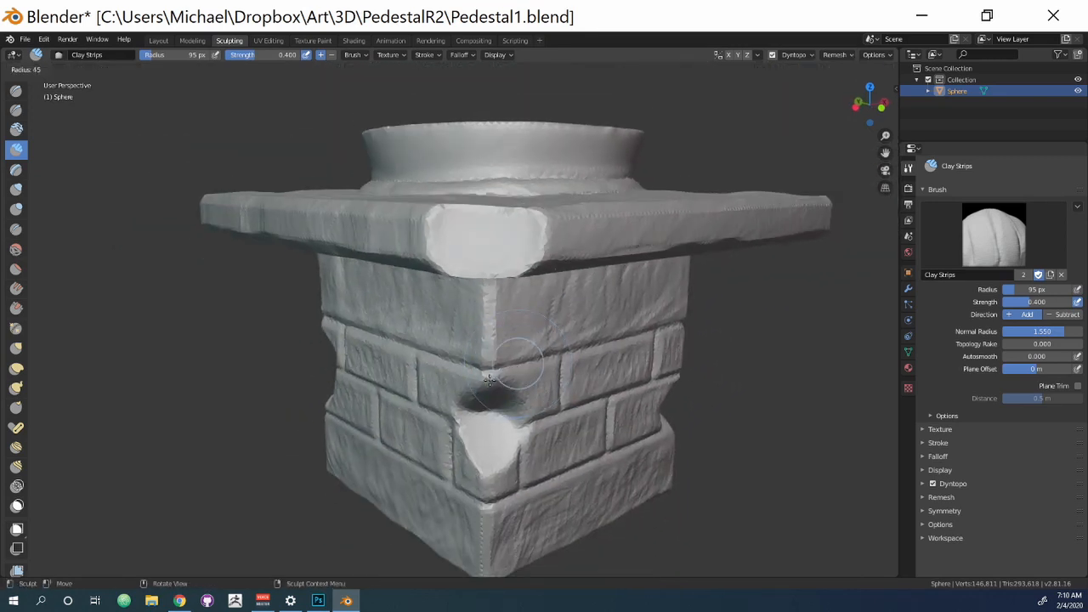
pyautogui.click(543, 364)
pyautogui.moveTo(447, 231); pyautogui.dragTo(458, 257)
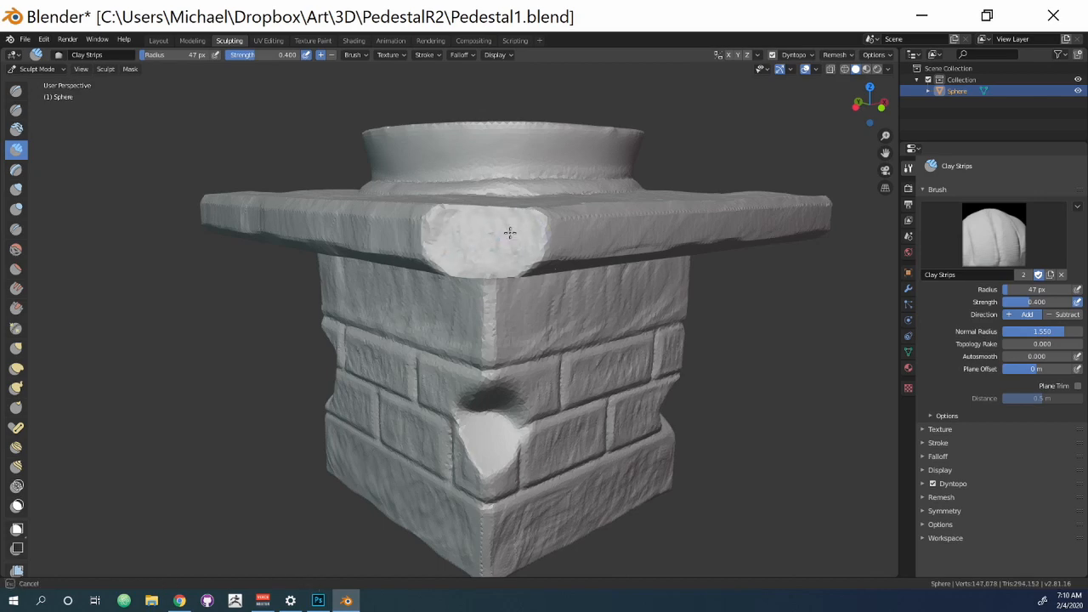
pyautogui.moveTo(510, 233)
pyautogui.mouseDown()
pyautogui.moveTo(535, 223)
pyautogui.moveTo(544, 361)
pyautogui.moveTo(554, 256)
pyautogui.mouseUp()
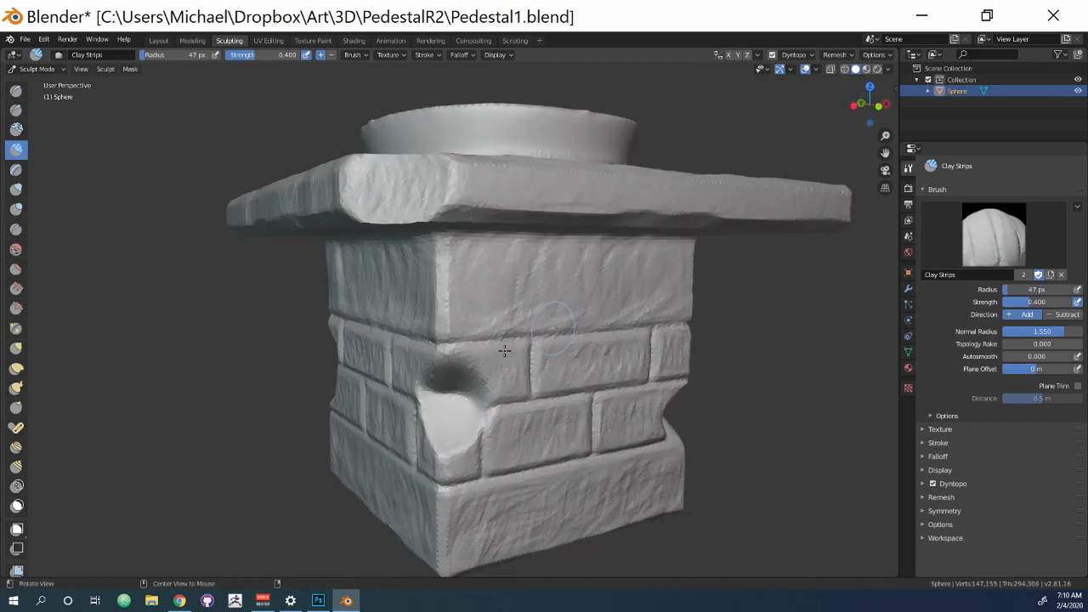
# Roughen the smooth faces of the broken hollow in the brick column's corner with Clay Strips strokes
pyautogui.keyDown('alt'); pyautogui.moveTo(493, 413); pyautogui.dragTo(526, 336); pyautogui.keyUp('alt')
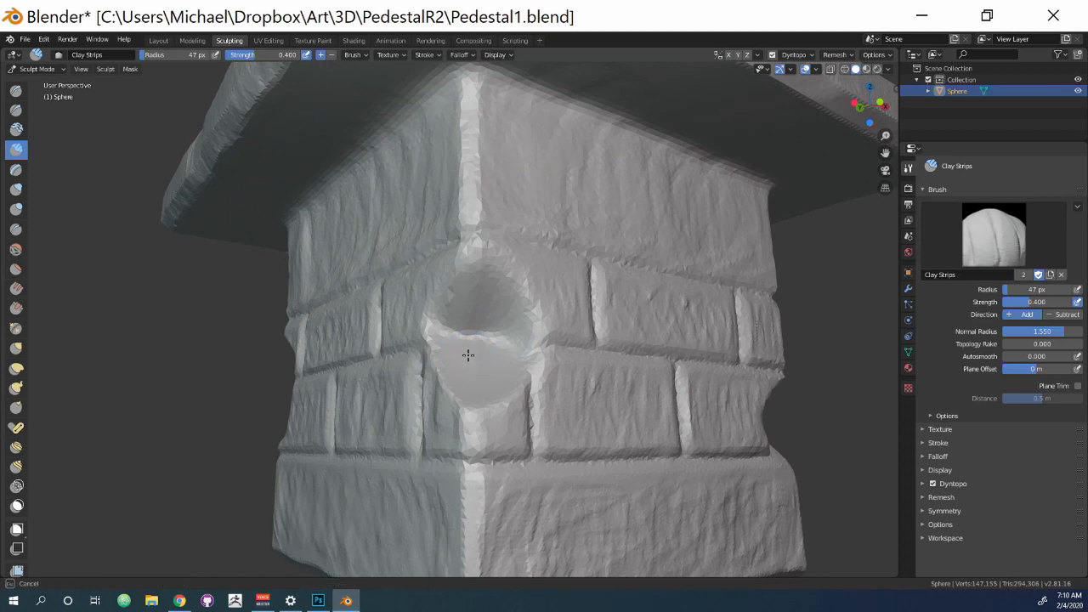
pyautogui.moveTo(468, 355); pyautogui.dragTo(462, 340)
pyautogui.moveTo(486, 367); pyautogui.dragTo(501, 384)
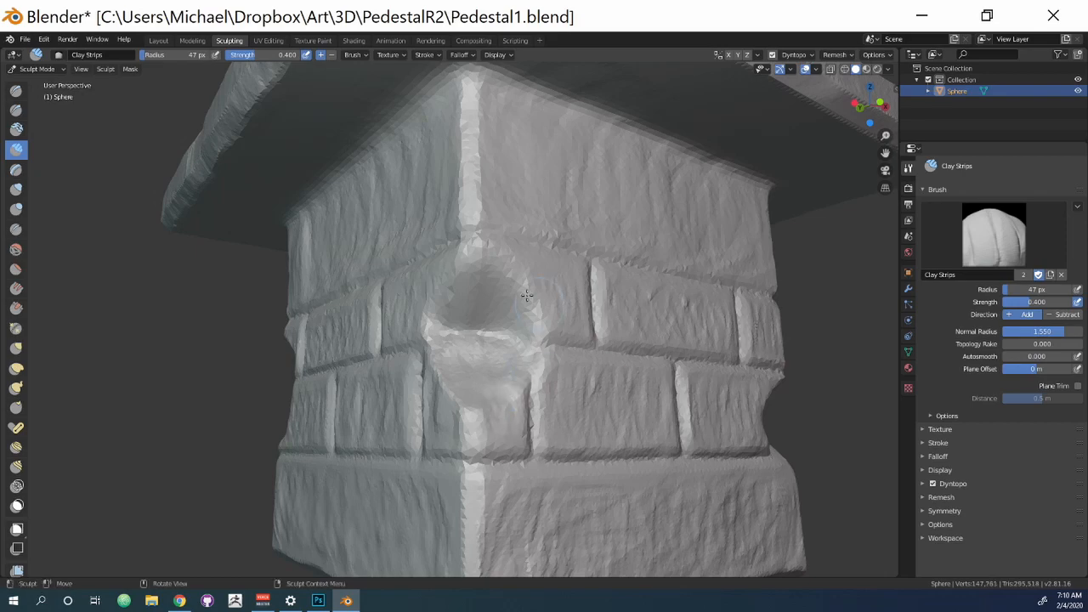
pyautogui.moveTo(526, 295)
pyautogui.mouseDown()
pyautogui.moveTo(487, 273)
pyautogui.moveTo(487, 300)
pyautogui.mouseUp()
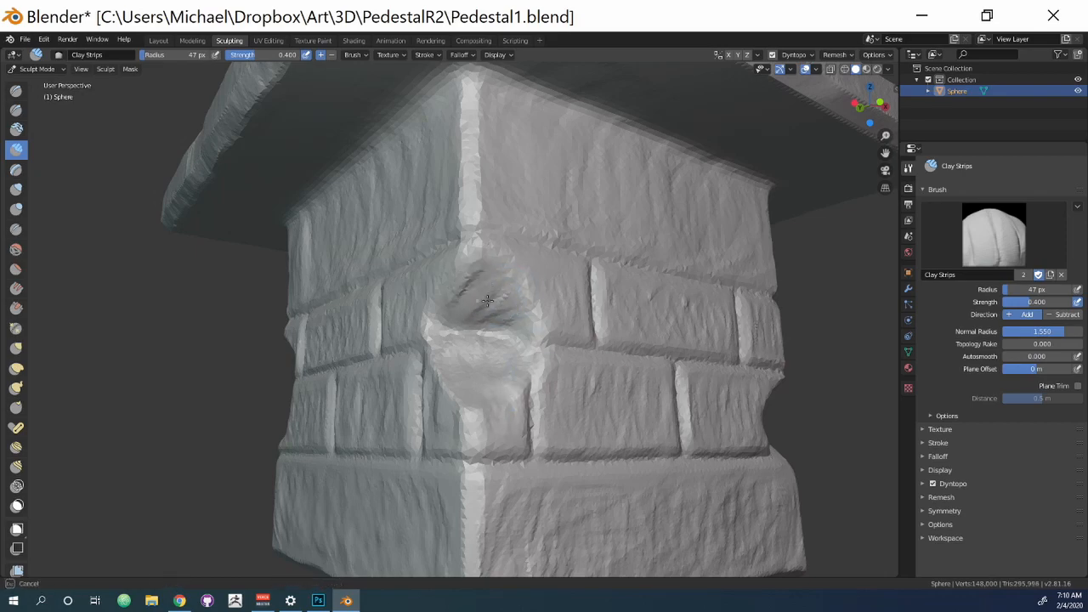
# Add rough stone texture to the upper and lower faces of the chip in the column's next corner
pyautogui.moveTo(554, 367); pyautogui.dragTo(664, 374, button='middle')
pyautogui.scroll(3, 487, 285)
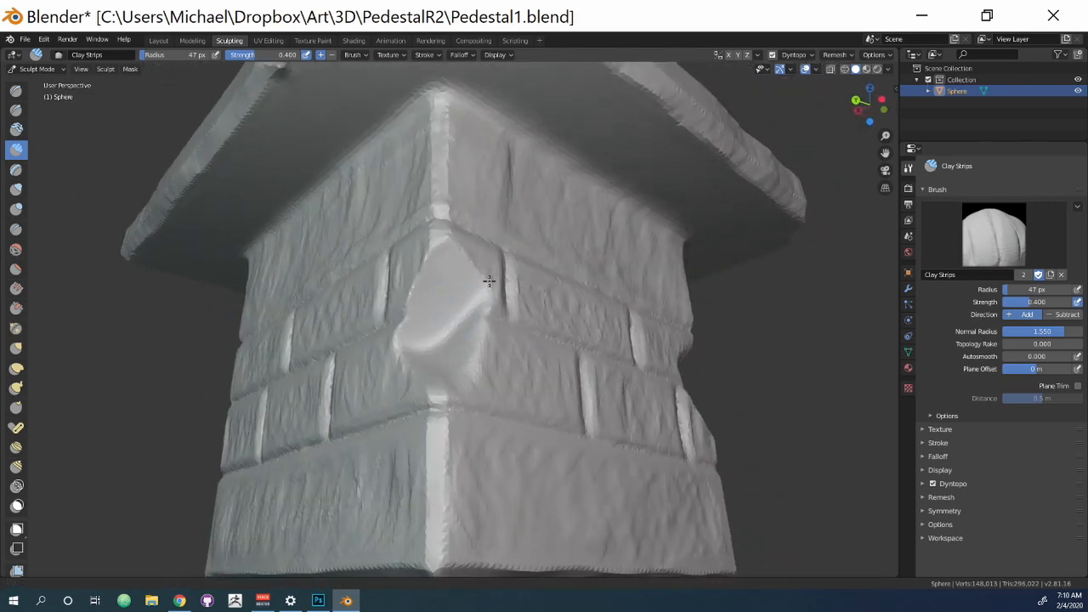
pyautogui.scroll(-2, 439, 248)
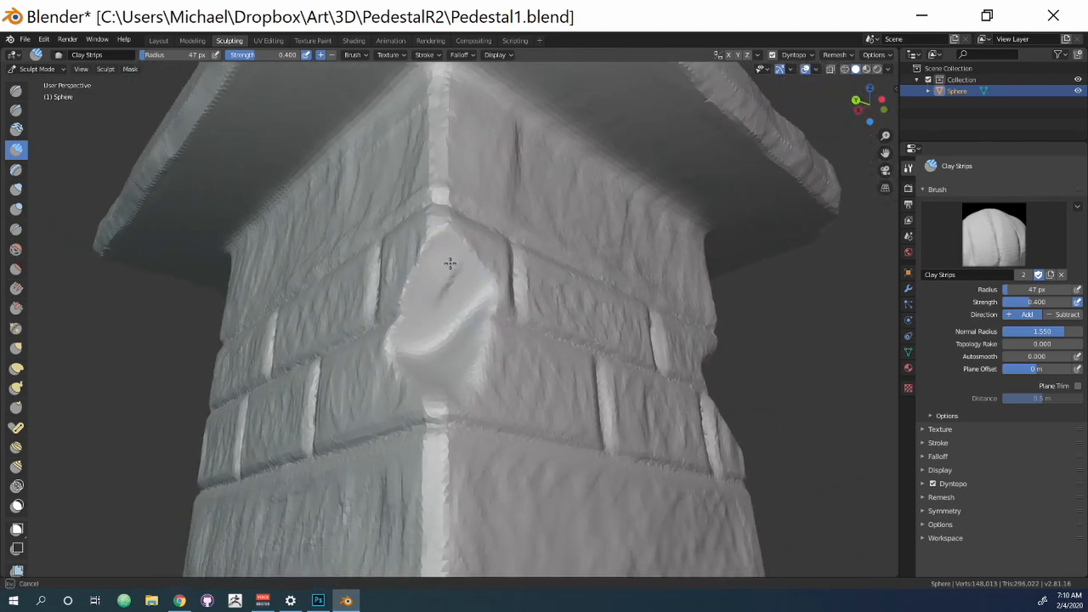
pyautogui.moveTo(450, 263)
pyautogui.mouseDown()
pyautogui.moveTo(459, 281)
pyautogui.moveTo(427, 329)
pyautogui.moveTo(455, 305)
pyautogui.moveTo(438, 297)
pyautogui.moveTo(451, 360)
pyautogui.mouseUp()
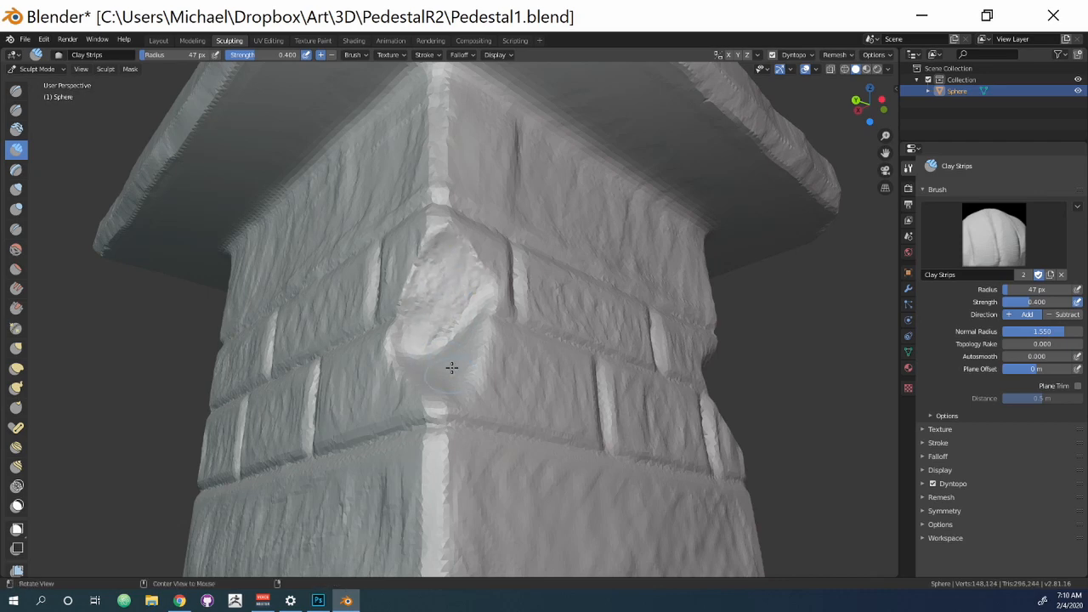
pyautogui.moveTo(452, 368); pyautogui.dragTo(444, 493, button='middle')
pyautogui.moveTo(445, 493)
pyautogui.mouseDown()
pyautogui.moveTo(469, 501)
pyautogui.moveTo(496, 439)
pyautogui.moveTo(476, 474)
pyautogui.moveTo(581, 483)
pyautogui.mouseUp()
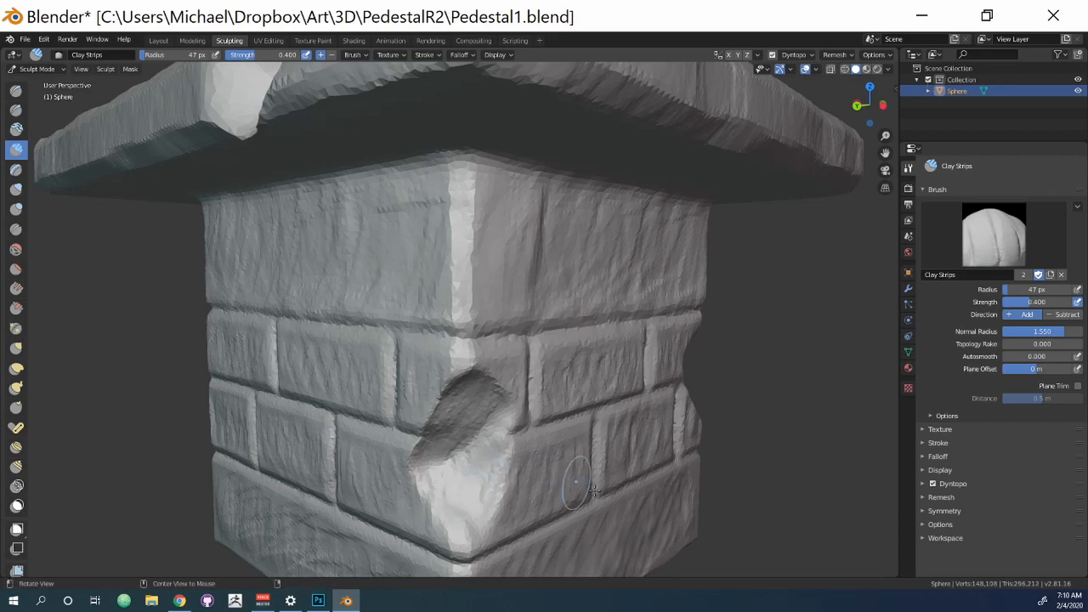
# Roughen the inside of the long gouge that crosses the upper block and brick on the column's side face
pyautogui.moveTo(581, 483)
pyautogui.mouseDown(button='middle')
pyautogui.moveTo(612, 481)
pyautogui.moveTo(474, 417)
pyautogui.mouseUp(button='middle')
pyautogui.scroll(-6, 611, 481)
pyautogui.scroll(6, 377, 298)
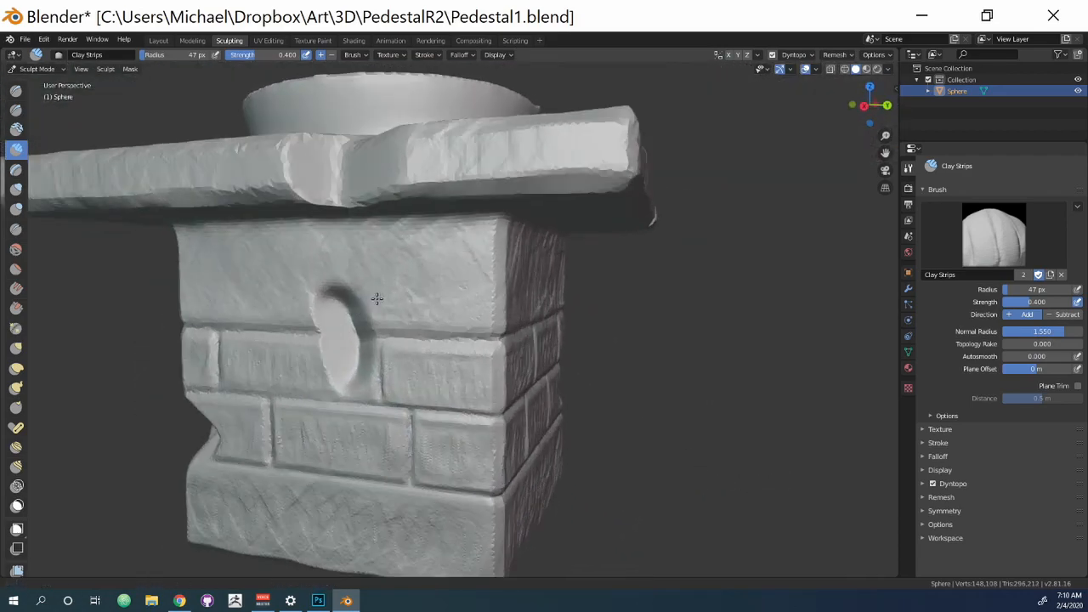
pyautogui.moveTo(284, 340)
pyautogui.mouseDown()
pyautogui.moveTo(263, 309)
pyautogui.moveTo(276, 397)
pyautogui.mouseUp()
pyautogui.moveTo(269, 324); pyautogui.dragTo(277, 315)
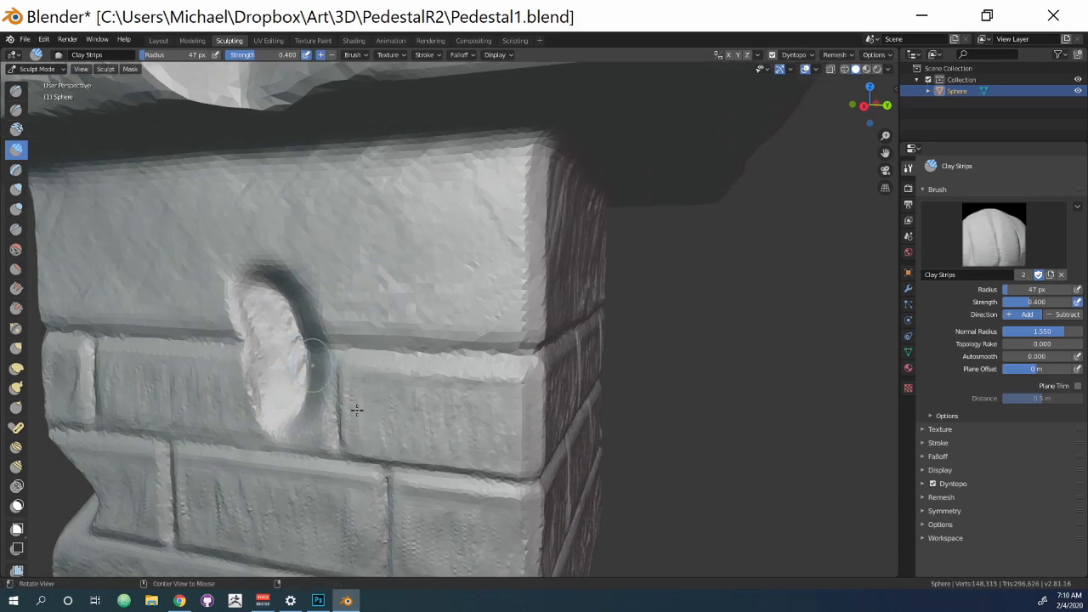
pyautogui.moveTo(357, 409)
pyautogui.mouseDown(button='middle')
pyautogui.moveTo(448, 417)
pyautogui.moveTo(544, 357)
pyautogui.mouseUp(button='middle')
pyautogui.moveTo(568, 254); pyautogui.dragTo(596, 373)
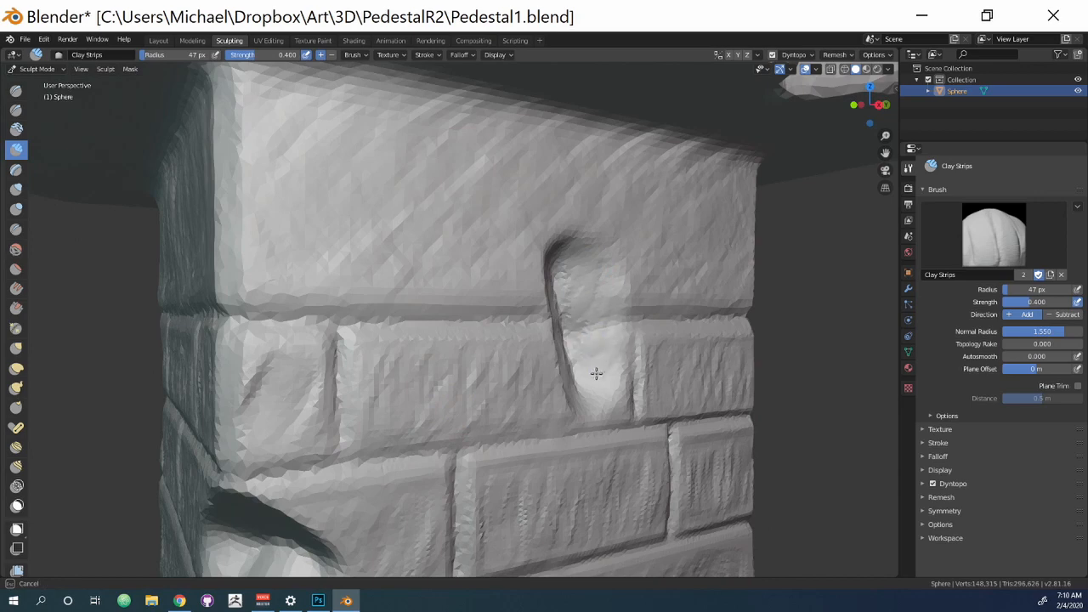
pyautogui.moveTo(590, 310); pyautogui.dragTo(624, 393)
# Roughen the upper and lower faces of the chip in the column corner just above the base block
pyautogui.scroll(-6, 575, 484)
pyautogui.moveTo(575, 484); pyautogui.dragTo(474, 288, button='middle')
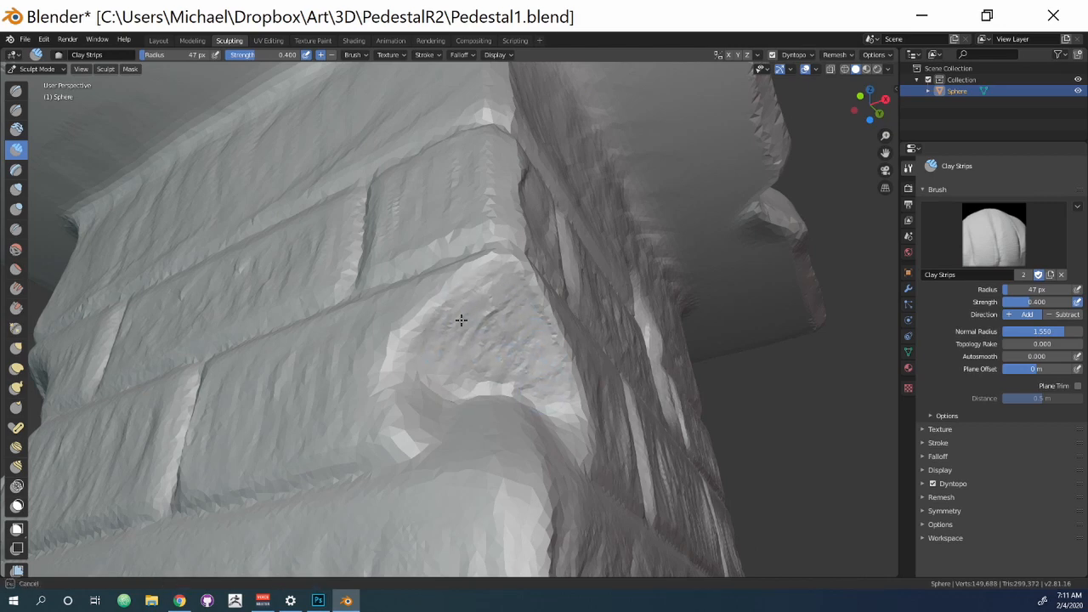
pyautogui.moveTo(522, 468); pyautogui.dragTo(539, 282, button='middle')
pyautogui.moveTo(523, 374); pyautogui.dragTo(407, 474, button='middle')
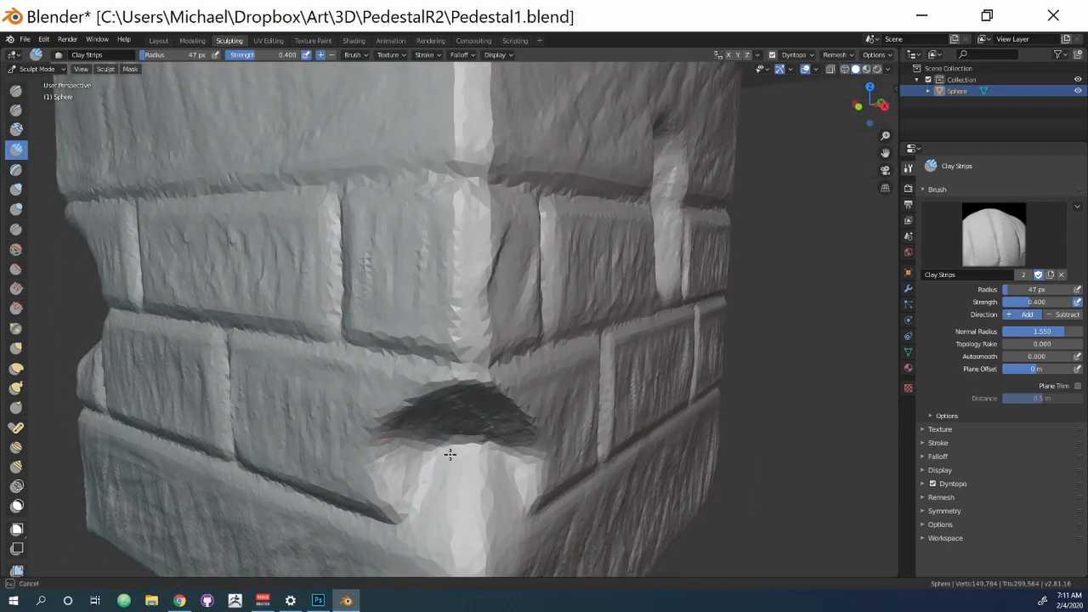
pyautogui.moveTo(453, 532)
pyautogui.mouseDown()
pyautogui.moveTo(518, 480)
pyautogui.moveTo(449, 471)
pyautogui.moveTo(520, 497)
pyautogui.mouseUp()
pyautogui.scroll(-6, 523, 401)
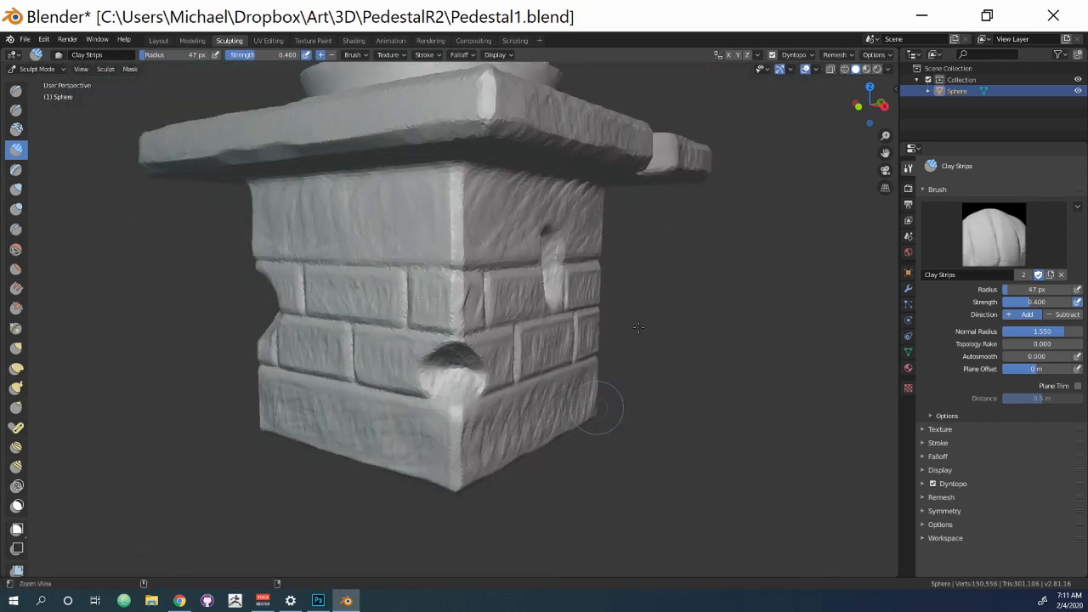
# Add rough Clay Strips strokes to a smooth broken surface at the edge of the top slab
pyautogui.moveTo(523, 401); pyautogui.dragTo(523, 453, button='middle')
pyautogui.moveTo(486, 431); pyautogui.dragTo(382, 417, button='middle')
pyautogui.scroll(6, 399, 263)
pyautogui.moveTo(391, 216); pyautogui.dragTo(498, 315, button='middle')
pyautogui.scroll(2, 442, 280)
pyautogui.moveTo(391, 263); pyautogui.dragTo(425, 285)
pyautogui.moveTo(414, 258); pyautogui.dragTo(436, 292)
pyautogui.moveTo(610, 395)
pyautogui.keyDown('alt'); pyautogui.mouseDown()
pyautogui.moveTo(659, 242)
pyautogui.moveTo(690, 236)
pyautogui.moveTo(748, 250)
pyautogui.mouseUp(); pyautogui.keyUp('alt')
# Roughen the faces of the V-shaped notch near the corner of the top slab with raised and carved strokes
pyautogui.moveTo(770, 337); pyautogui.dragTo(539, 347, button='middle')
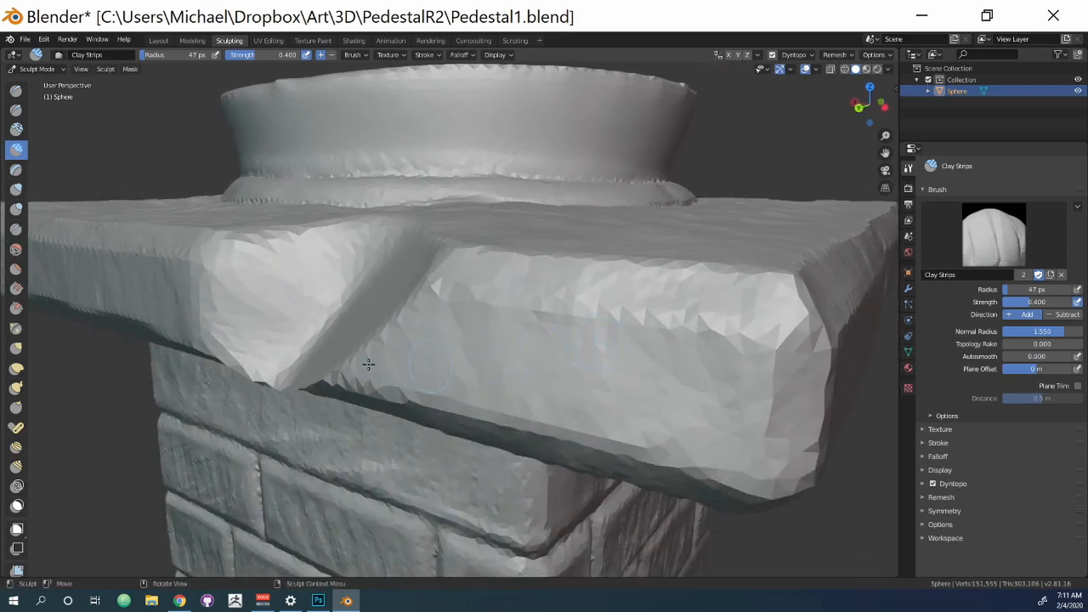
pyautogui.moveTo(437, 338); pyautogui.dragTo(484, 325, button='middle')
pyautogui.scroll(-2, 476, 323)
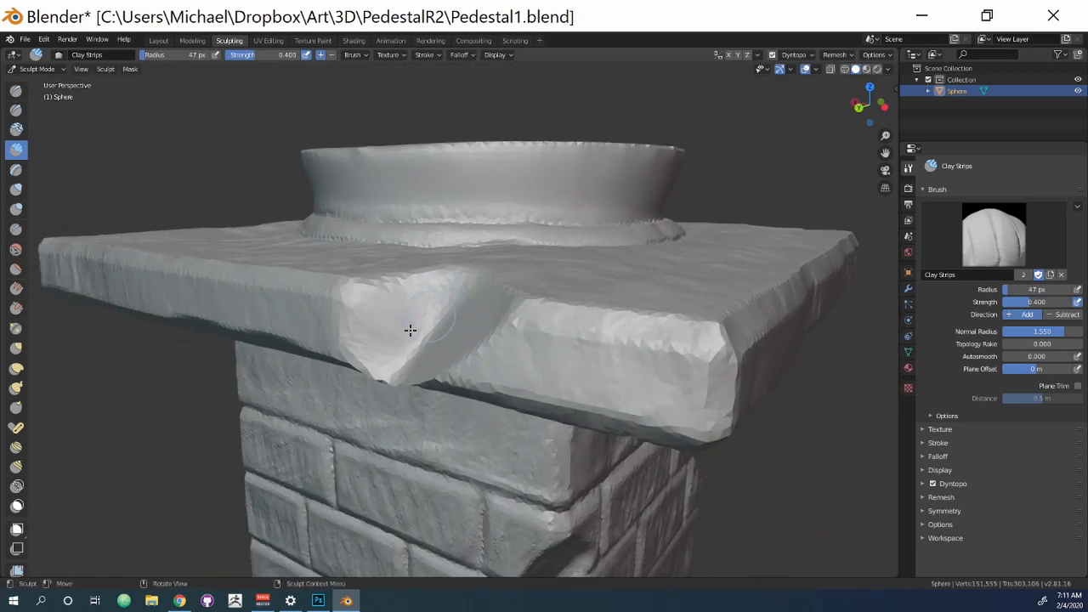
pyautogui.moveTo(410, 330); pyautogui.dragTo(382, 296)
pyautogui.moveTo(409, 329)
pyautogui.keyDown('ctrl'); pyautogui.mouseDown()
pyautogui.moveTo(396, 317)
pyautogui.moveTo(404, 295)
pyautogui.mouseUp(); pyautogui.keyUp('ctrl')
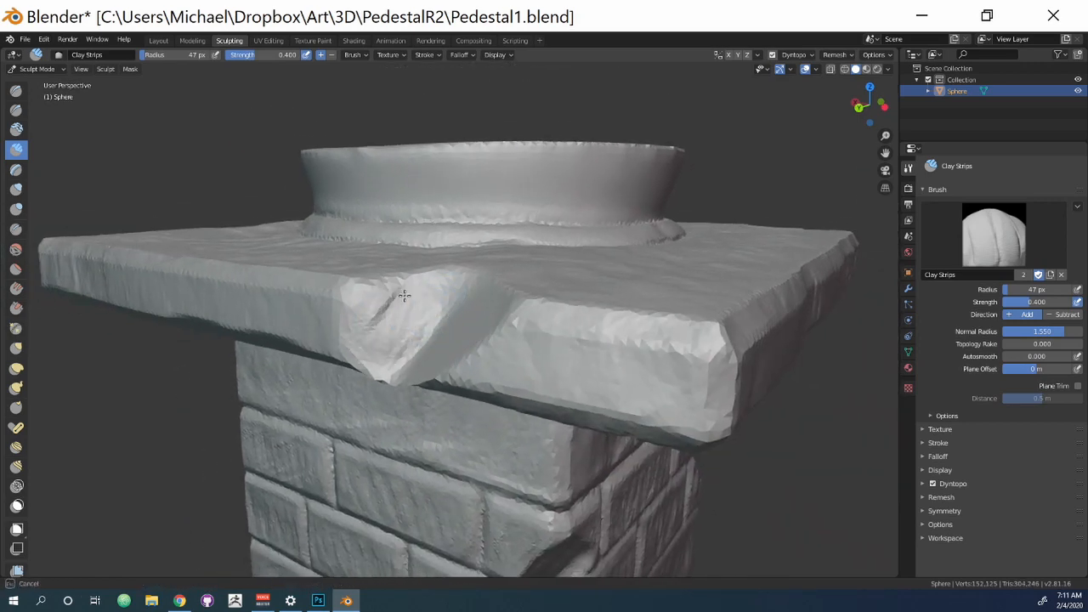
pyautogui.keyDown('ctrl'); pyautogui.moveTo(399, 339); pyautogui.dragTo(397, 347); pyautogui.keyUp('ctrl')
pyautogui.moveTo(544, 391)
pyautogui.mouseDown(button='middle')
pyautogui.moveTo(739, 379)
pyautogui.moveTo(642, 318)
pyautogui.moveTo(677, 340)
pyautogui.mouseUp(button='middle')
pyautogui.moveTo(655, 430)
pyautogui.keyDown('ctrl'); pyautogui.mouseDown()
pyautogui.moveTo(692, 451)
pyautogui.moveTo(647, 453)
pyautogui.moveTo(697, 433)
pyautogui.moveTo(736, 442)
pyautogui.moveTo(761, 474)
pyautogui.mouseUp(); pyautogui.keyUp('ctrl')
# Look over the whole pedestal from all sides and save the file Pedestal1.blend
pyautogui.moveTo(761, 474)
pyautogui.mouseDown(button='middle')
pyautogui.moveTo(600, 472)
pyautogui.moveTo(544, 400)
pyautogui.moveTo(262, 396)
pyautogui.mouseUp(button='middle')
pyautogui.moveTo(646, 389); pyautogui.dragTo(527, 366, button='middle')
pyautogui.keyDown('ctrl'); pyautogui.moveTo(677, 349); pyautogui.dragTo(746, 433, button='middle'); pyautogui.keyUp('ctrl')
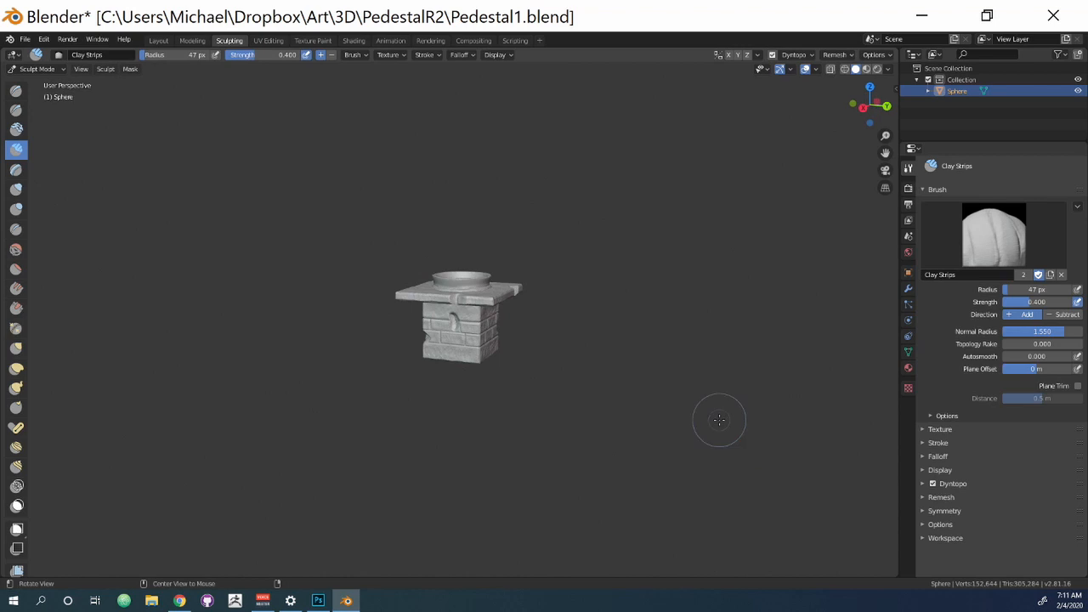
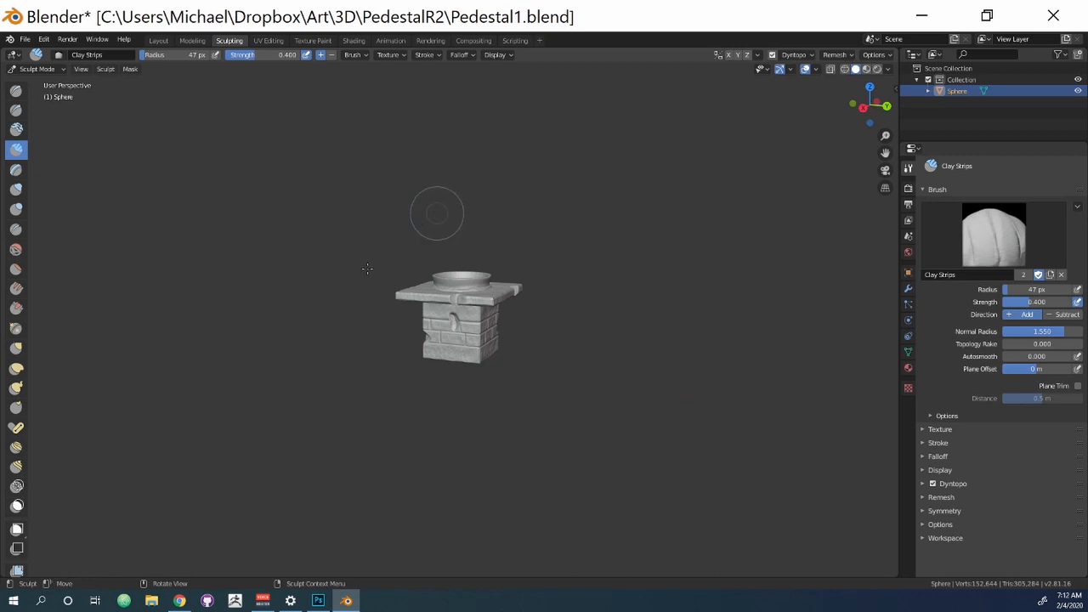
pyautogui.scroll(6, 508, 308)
pyautogui.scroll(-4, 511, 304)
pyautogui.scroll(3, 511, 303)
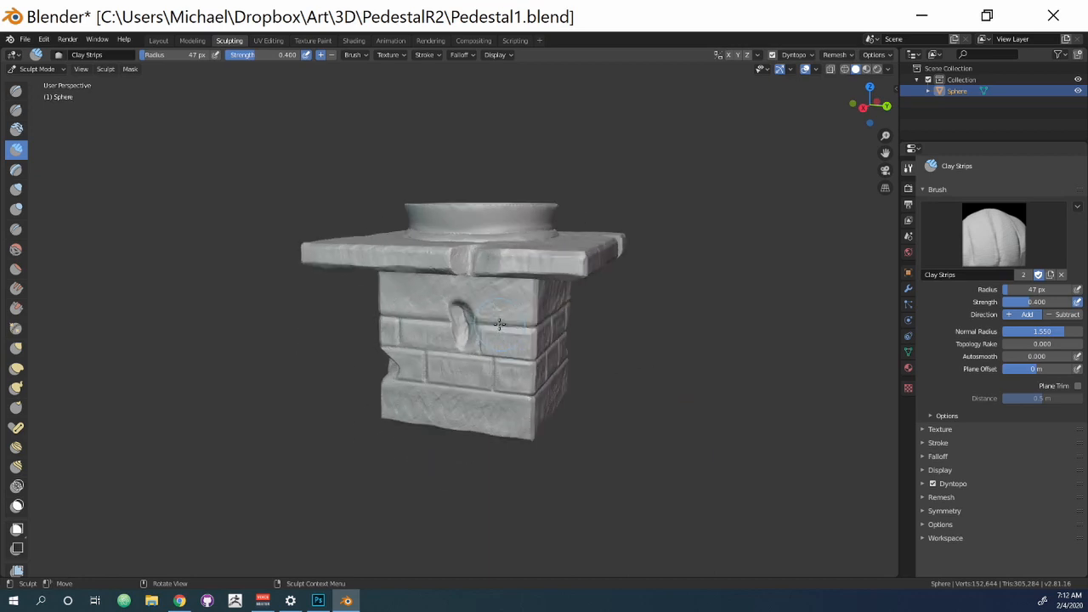
pyautogui.moveTo(511, 304); pyautogui.dragTo(791, 395, button='middle')
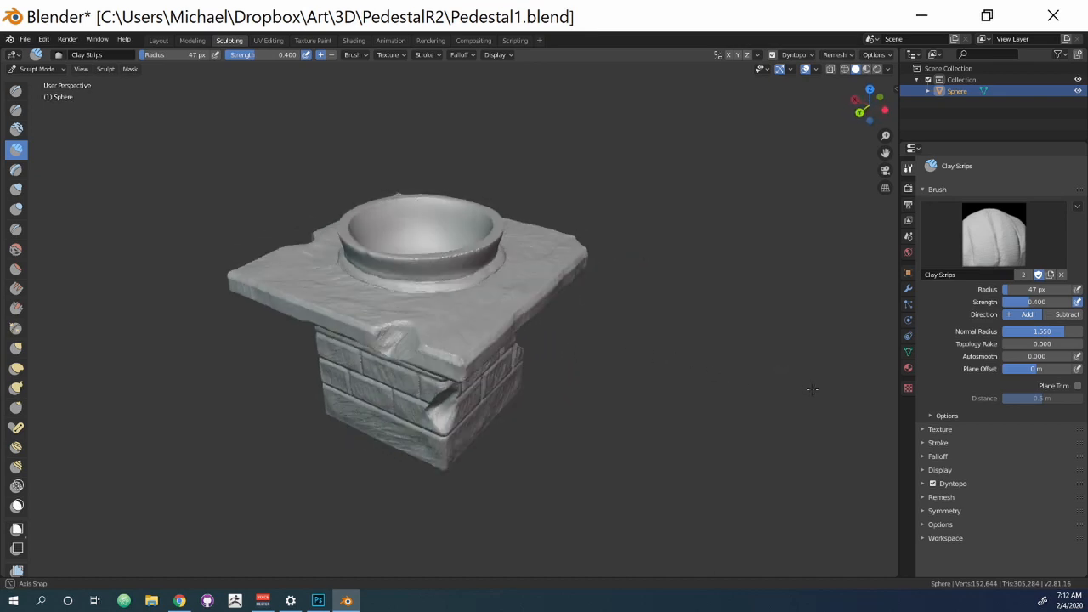
pyautogui.hotkey('ctrl', 's')
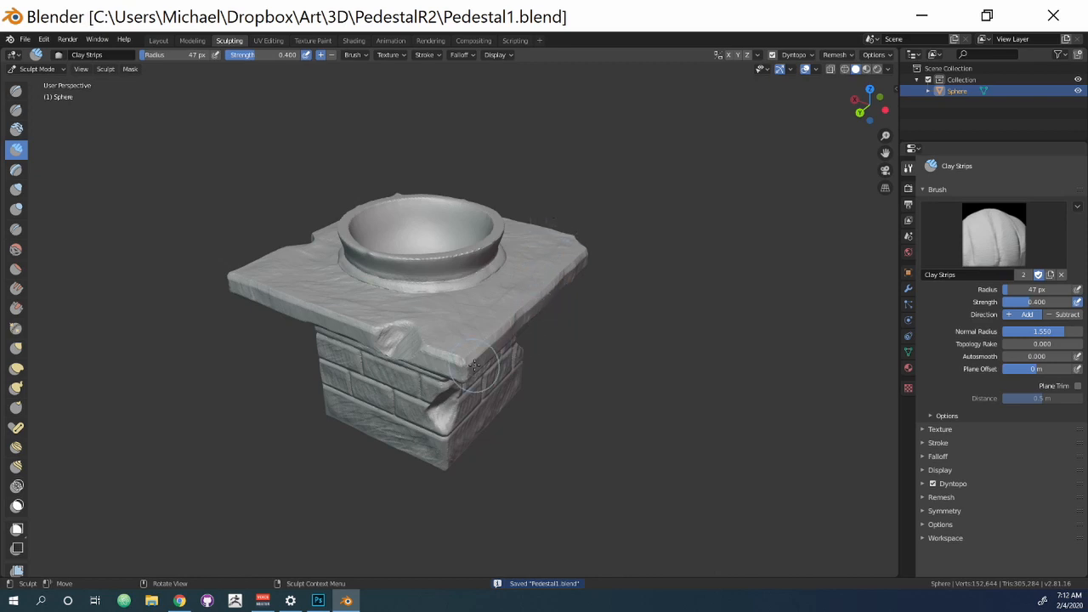
pyautogui.moveTo(483, 423)
pyautogui.mouseDown(button='middle')
pyautogui.moveTo(699, 391)
pyautogui.moveTo(641, 328)
pyautogui.moveTo(748, 349)
pyautogui.mouseUp(button='middle')
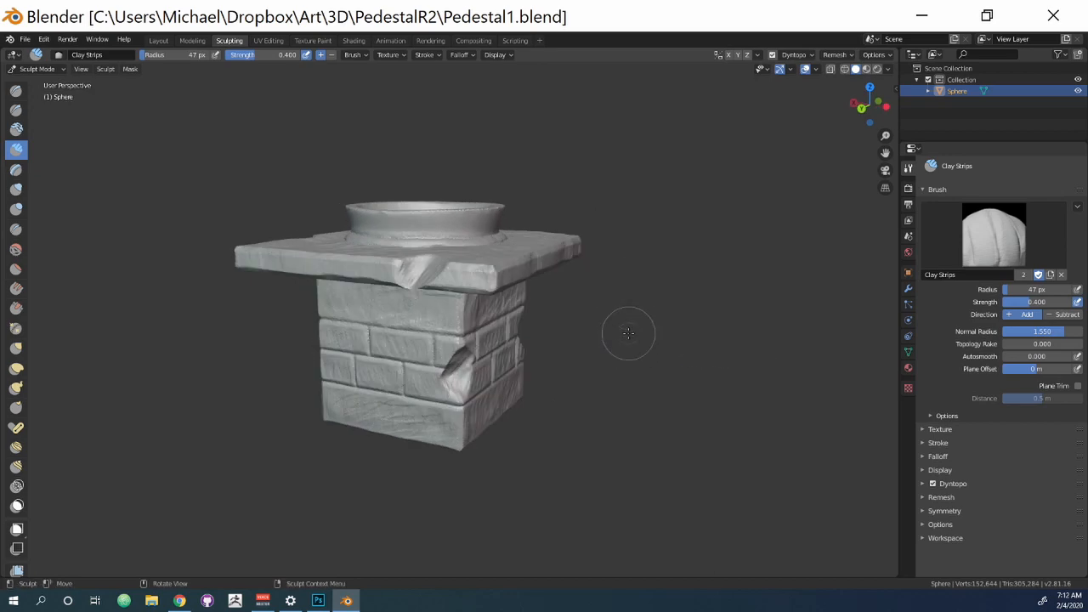
pyautogui.scroll(3, 355, 327)
pyautogui.scroll(-4, 355, 327)
pyautogui.moveTo(350, 360)
pyautogui.mouseDown(button='middle')
pyautogui.moveTo(532, 411)
pyautogui.moveTo(640, 382)
pyautogui.moveTo(621, 361)
pyautogui.moveTo(601, 369)
pyautogui.moveTo(632, 334)
pyautogui.mouseUp(button='middle')
pyautogui.hotkey('ctrl', 's')
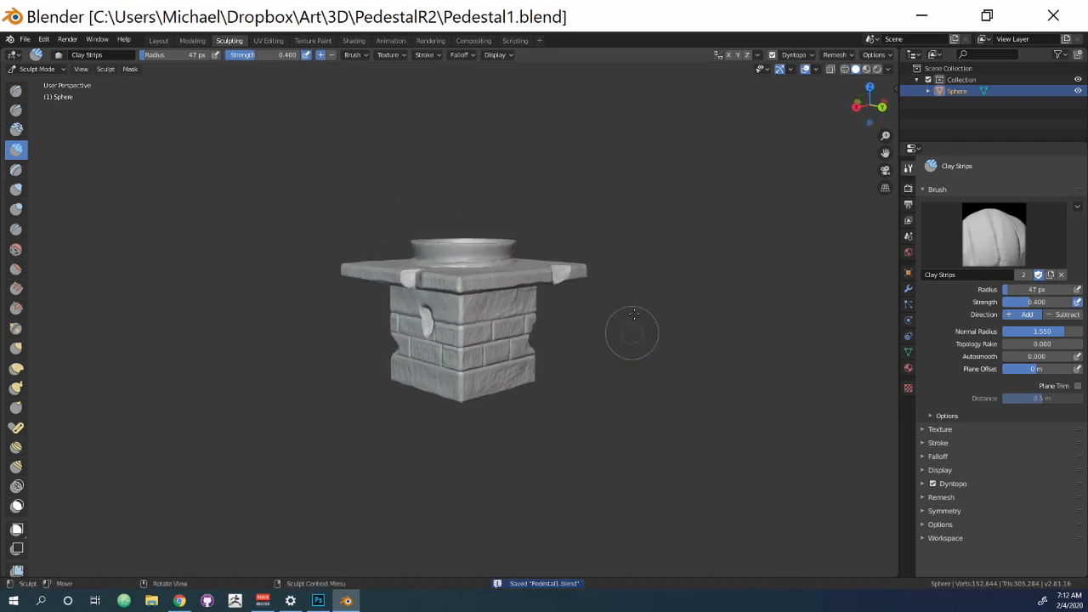
# Switch to the Layout workspace and duplicate the pedestal object in place
pyautogui.scroll(-4, 566, 360)
pyautogui.moveTo(566, 359); pyautogui.dragTo(846, 366, button='middle')
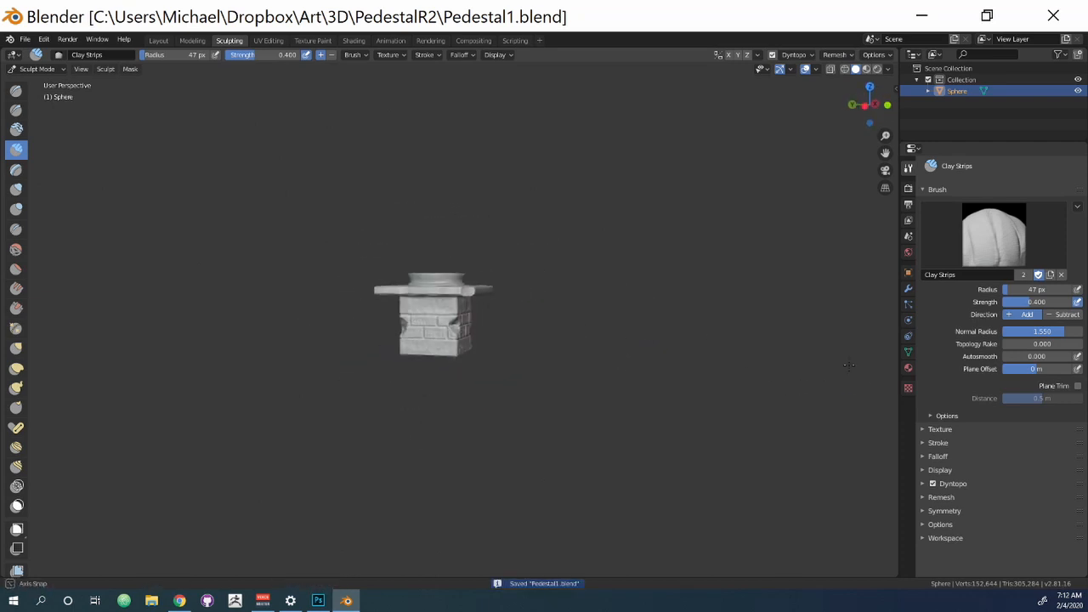
pyautogui.click(158, 41)
pyautogui.moveTo(431, 336); pyautogui.dragTo(582, 372, button='middle')
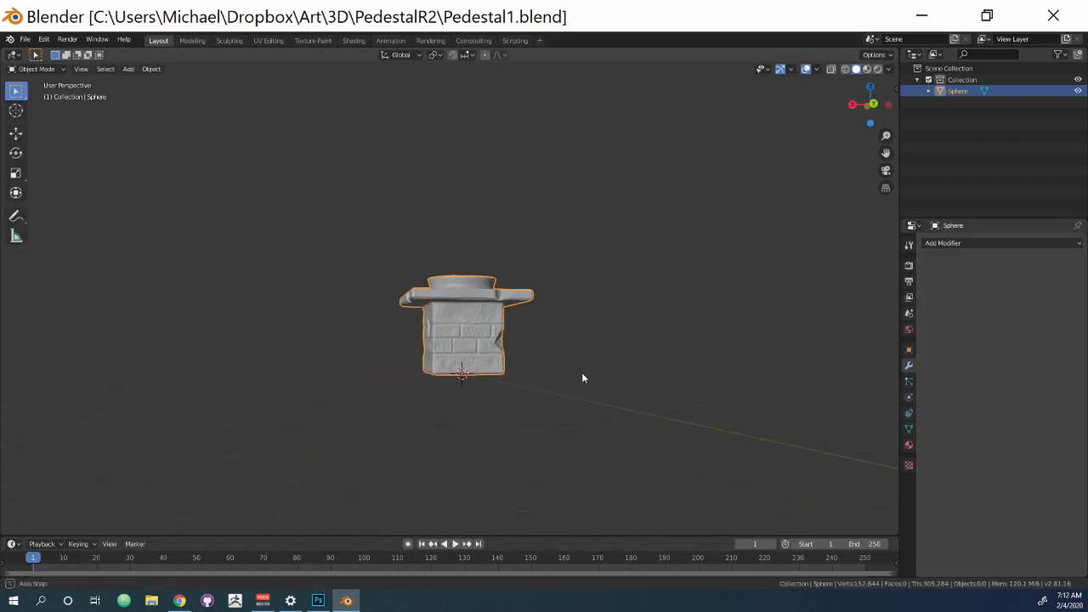
pyautogui.hotkey('shift', 'd')
pyautogui.rightClick(482, 352)
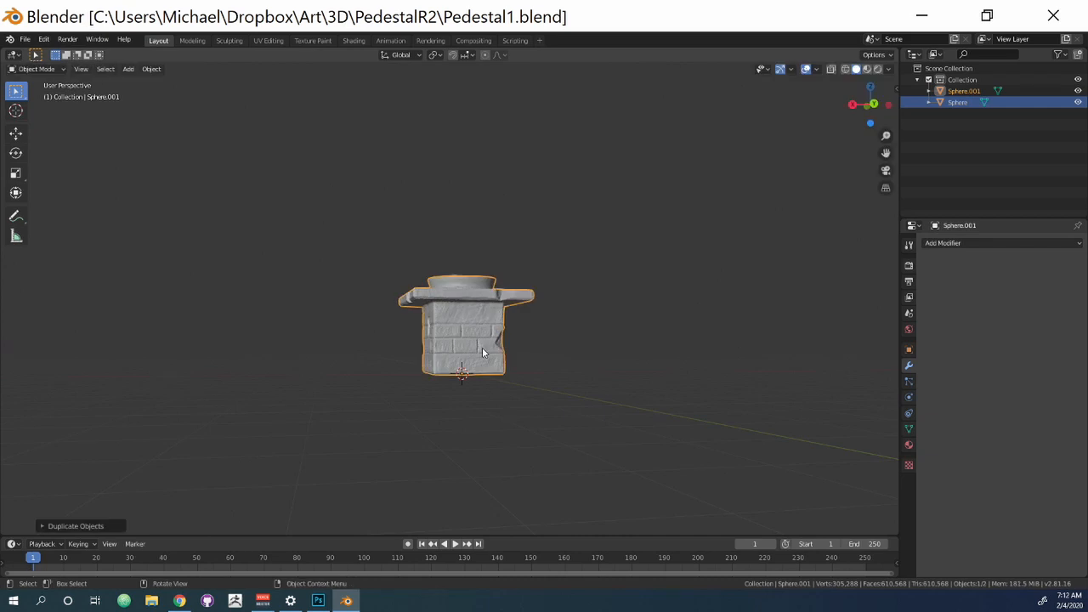
# Rename the original Sphere object to HighPoly
pyautogui.moveTo(598, 328); pyautogui.dragTo(486, 349, button='middle')
pyautogui.scroll(2, 505, 359)
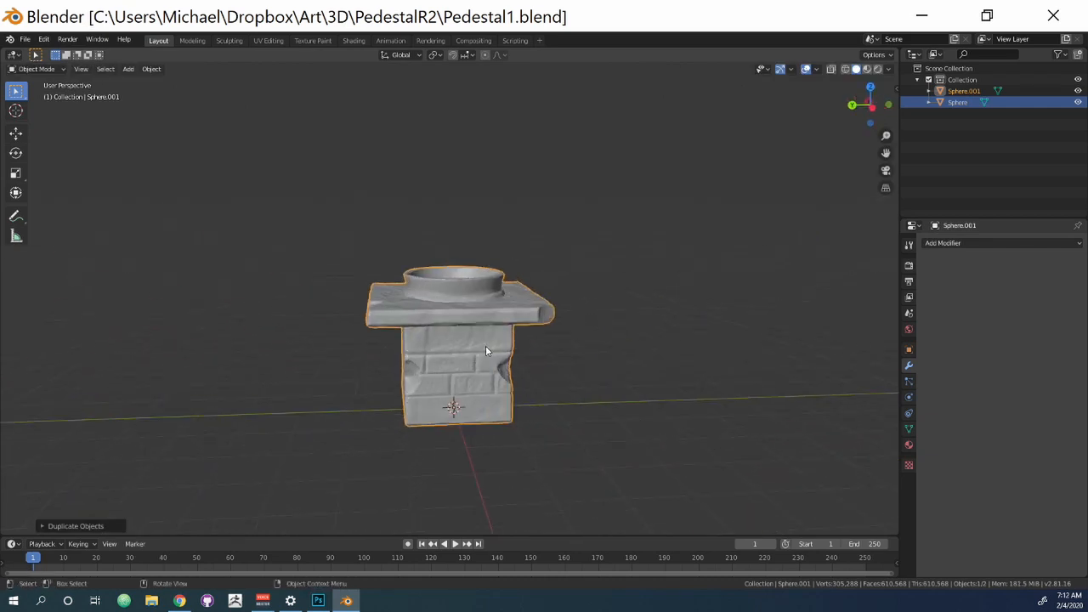
pyautogui.scroll(3, 507, 318)
pyautogui.scroll(-2, 507, 318)
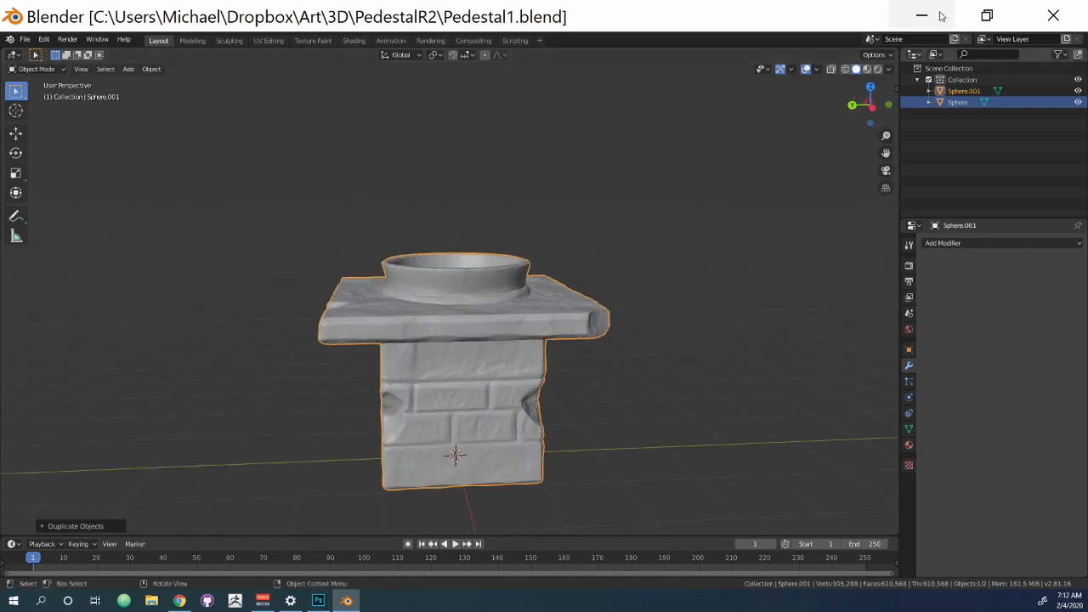
pyautogui.doubleClick(957, 102)
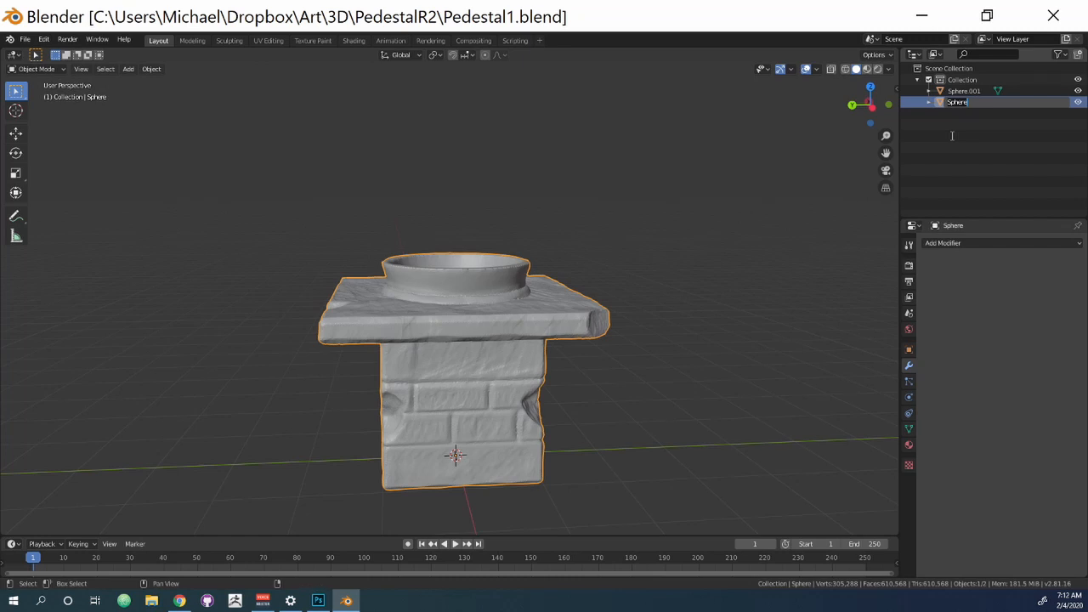
pyautogui.write('HighPoly')
pyautogui.press('Return')
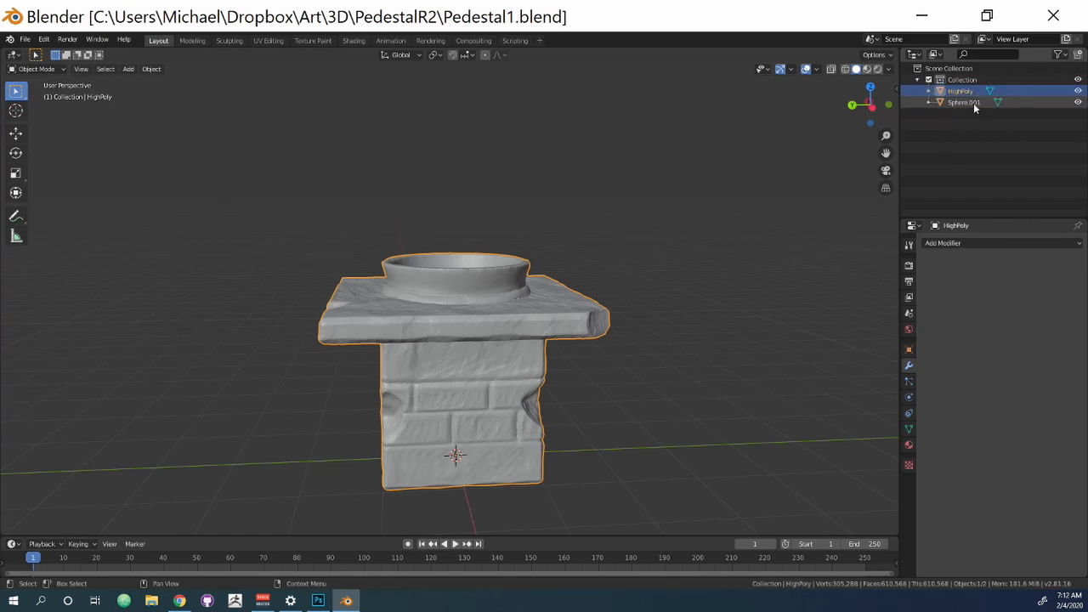
# Rename the duplicate Sphere.001 to LowPoly and save the file
pyautogui.click(974, 104)
pyautogui.doubleClick(962, 102)
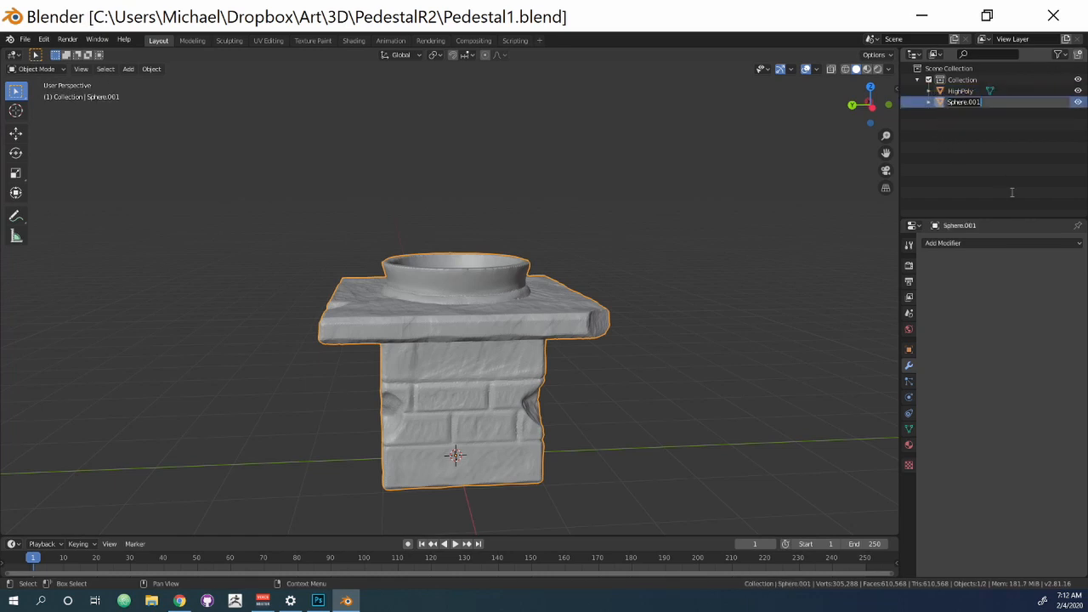
pyautogui.write('LowPoly')
pyautogui.press('Return')
pyautogui.hotkey('ctrl', 's')
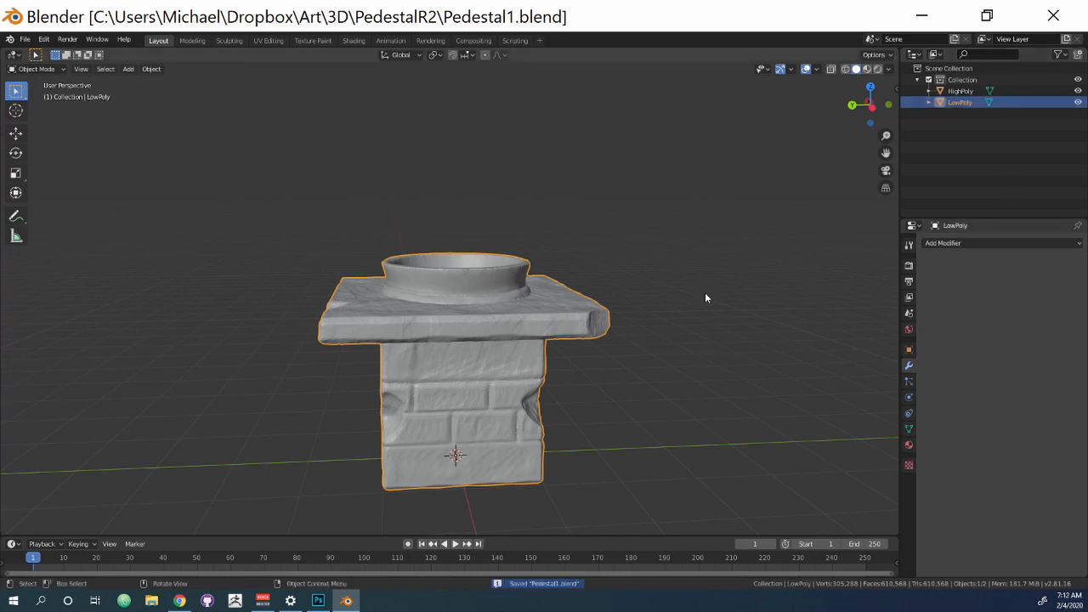
# Hide the HighPoly object, leaving only LowPoly in view, and look over the duplicate
pyautogui.click(1078, 91)
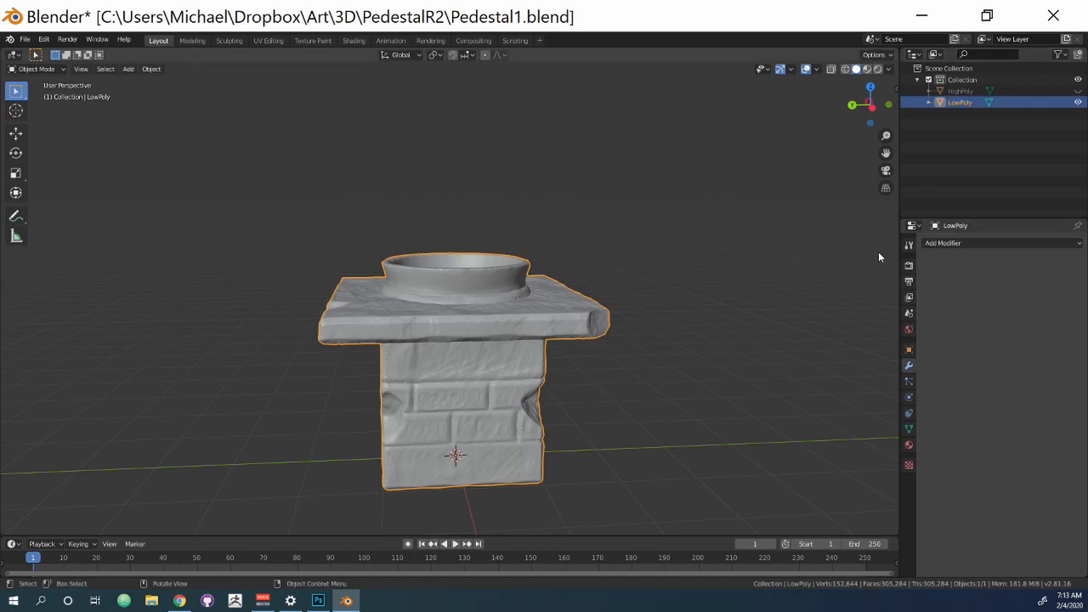
pyautogui.moveTo(503, 343); pyautogui.dragTo(457, 349, button='middle')
pyautogui.scroll(3, 532, 347)
pyautogui.scroll(-1, 533, 347)
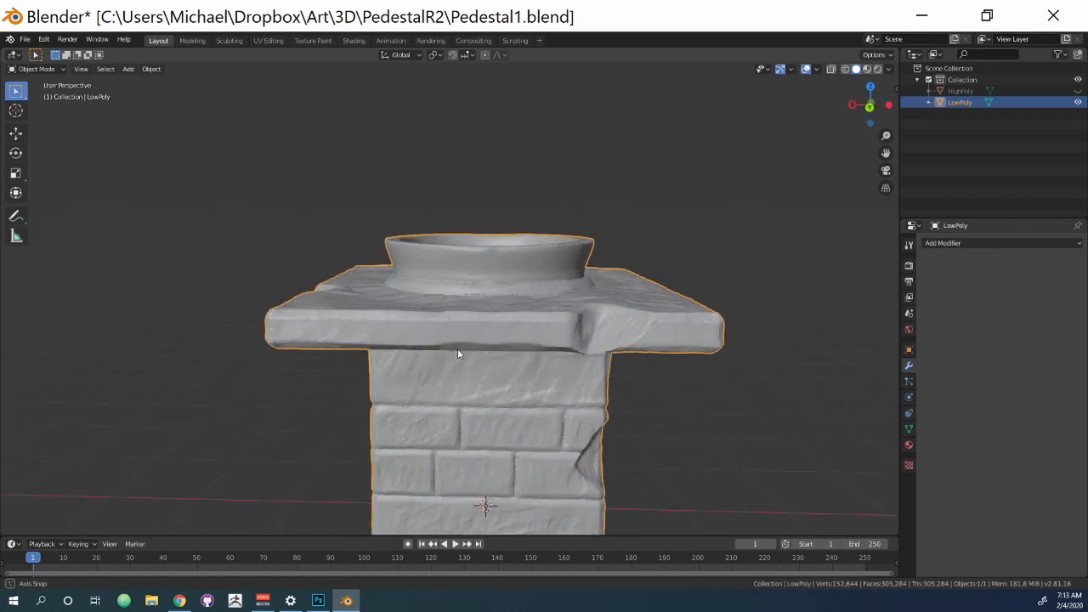
pyautogui.scroll(-2, 452, 340)
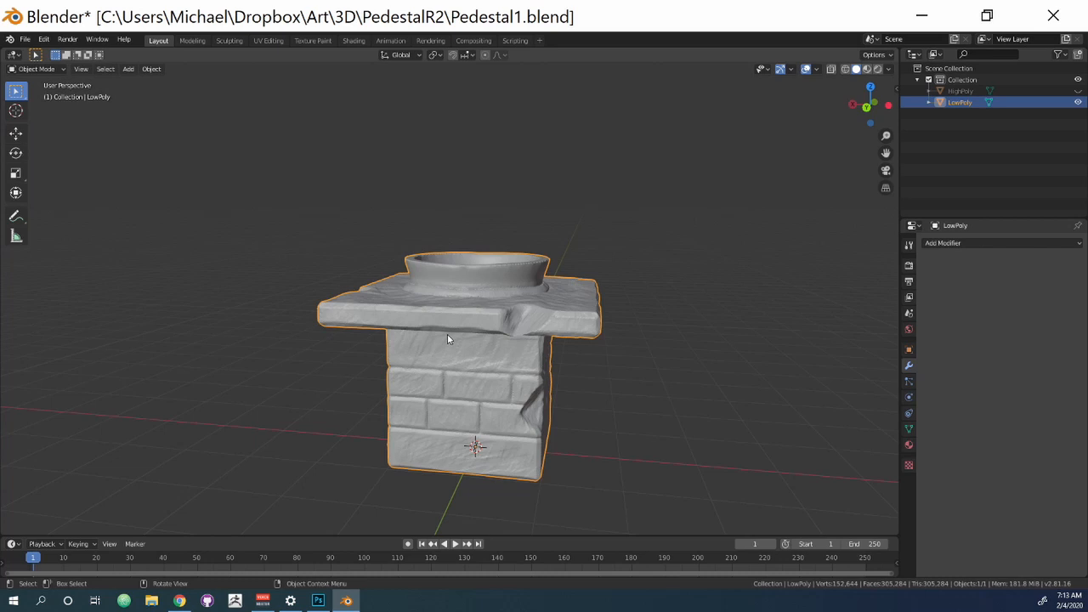
# Examine the LowPoly pedestal from all sides, both close up and from farther away, to judge its overall shape and detail
pyautogui.moveTo(447, 335); pyautogui.dragTo(531, 364, button='middle')
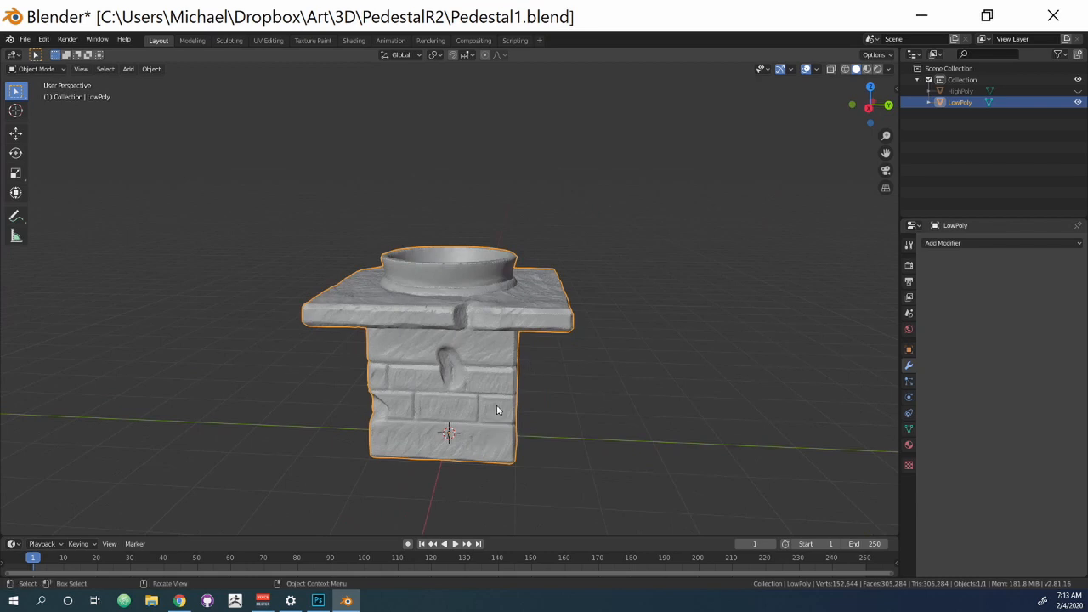
pyautogui.moveTo(728, 380); pyautogui.dragTo(548, 414, button='middle')
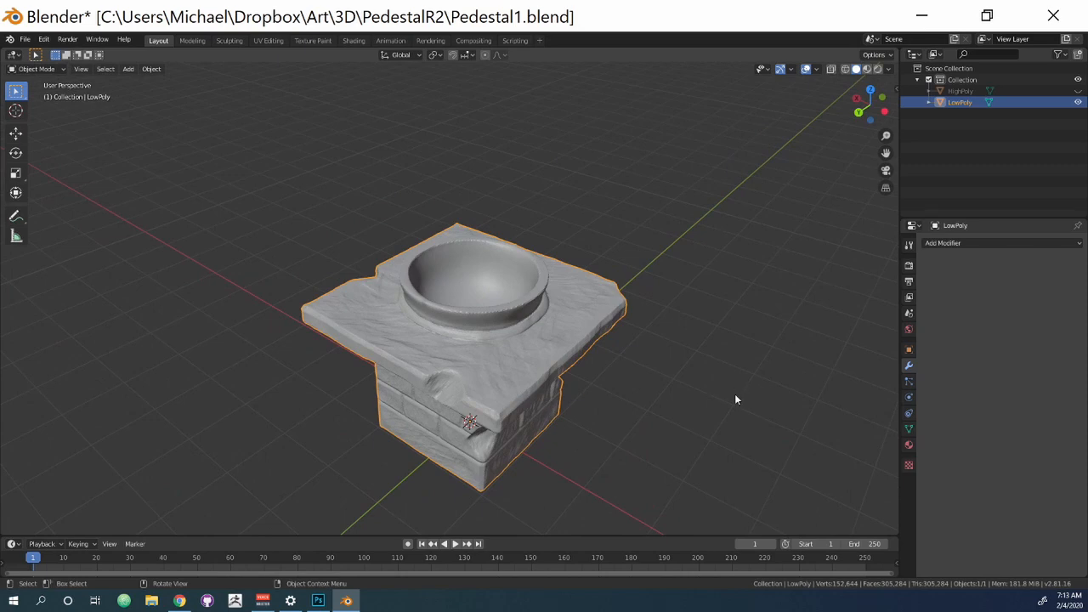
pyautogui.moveTo(736, 400); pyautogui.dragTo(488, 382, button='middle')
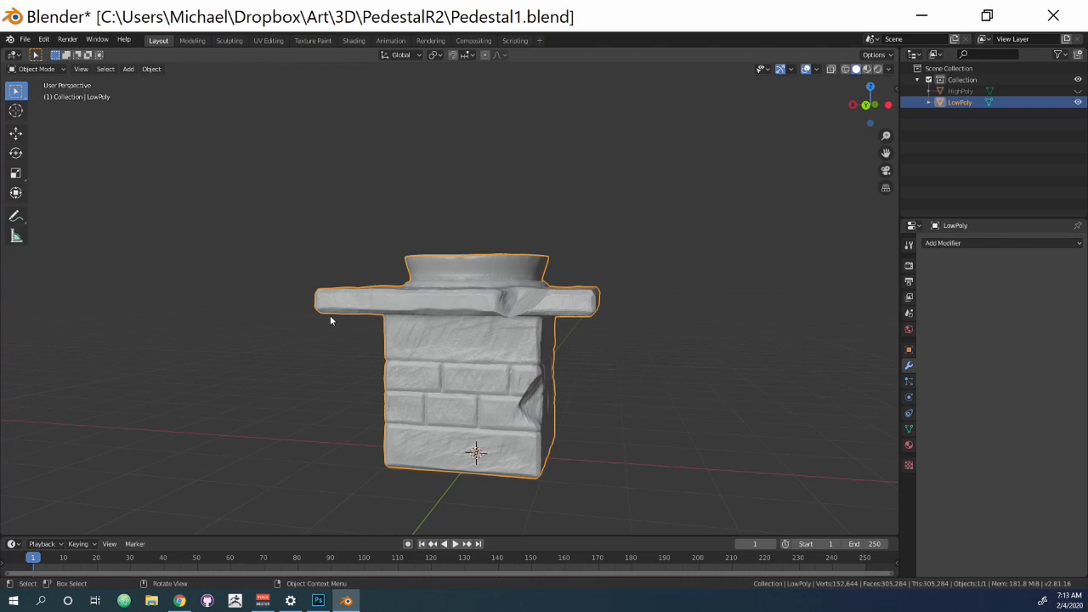
pyautogui.moveTo(676, 391); pyautogui.dragTo(567, 444, button='middle')
pyautogui.scroll(-6, 501, 422)
pyautogui.scroll(5, 488, 366)
pyautogui.moveTo(396, 422); pyautogui.dragTo(527, 413, button='middle')
pyautogui.moveTo(401, 340); pyautogui.dragTo(568, 388, button='middle')
pyautogui.scroll(-3, 426, 355)
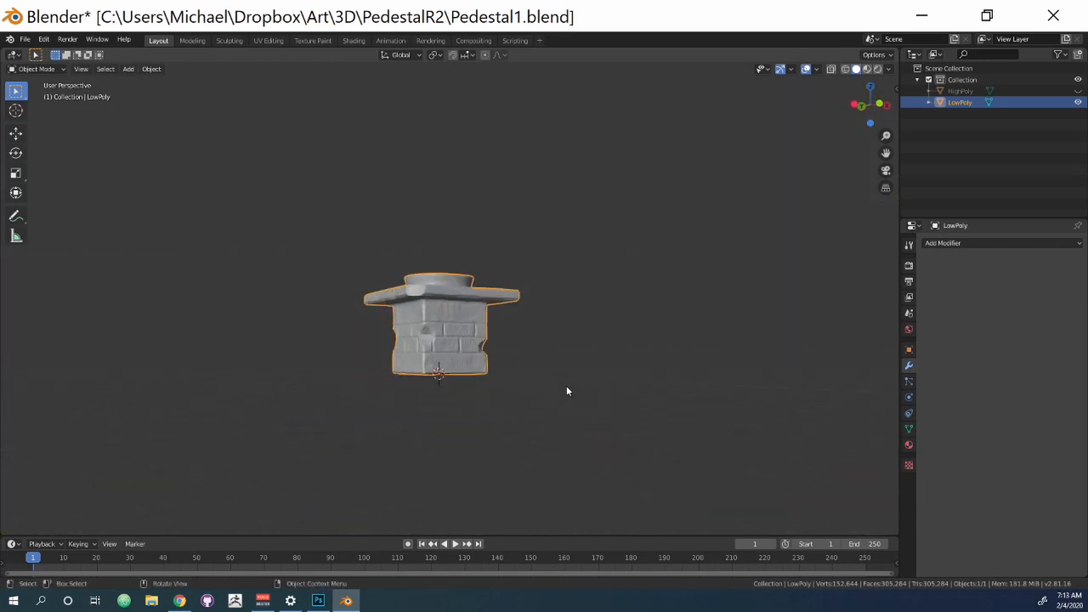
pyautogui.scroll(4, 439, 381)
pyautogui.moveTo(396, 417); pyautogui.dragTo(598, 460, button='middle')
pyautogui.scroll(-4, 585, 443)
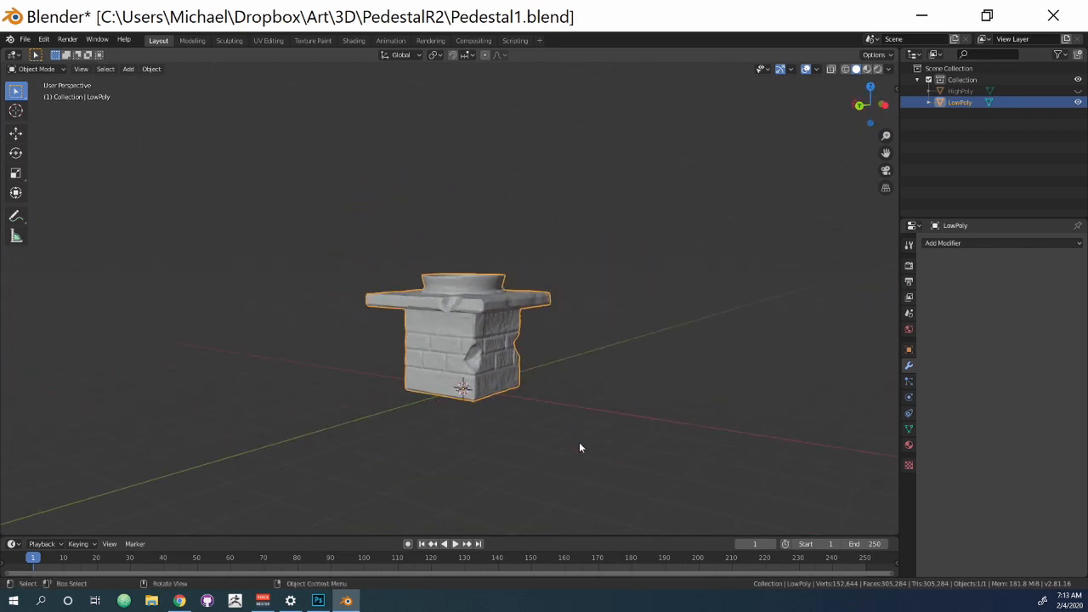
pyautogui.moveTo(465, 263); pyautogui.dragTo(491, 357, button='middle')
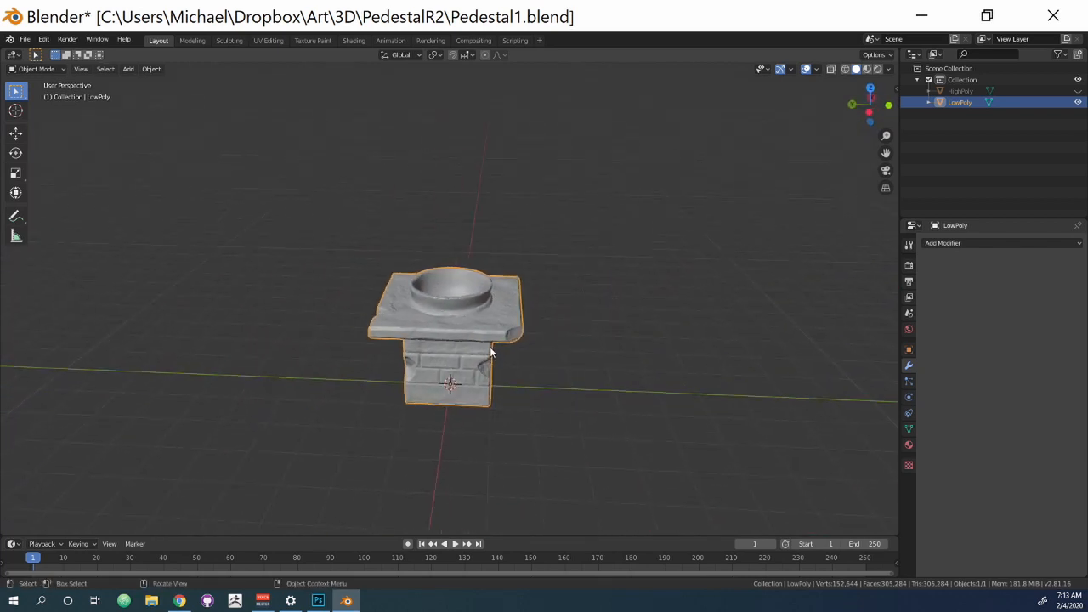
pyautogui.scroll(3, 491, 357)
pyautogui.moveTo(590, 425); pyautogui.dragTo(344, 396, button='middle')
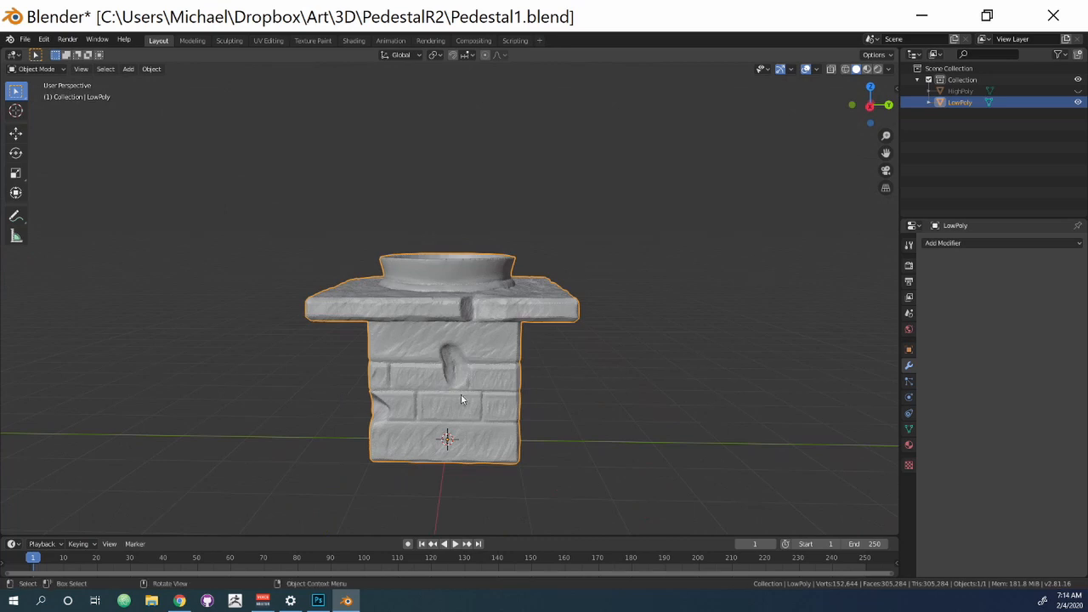
pyautogui.moveTo(461, 394); pyautogui.dragTo(480, 389, button='middle')
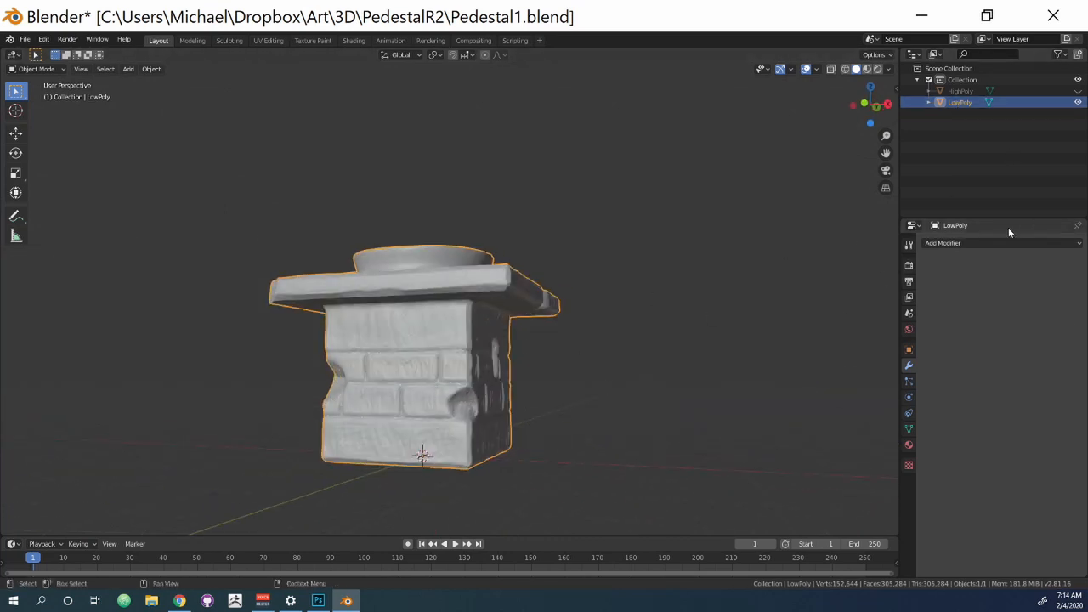
# Add a Decimate modifier to the LowPoly object
pyautogui.click(973, 243)
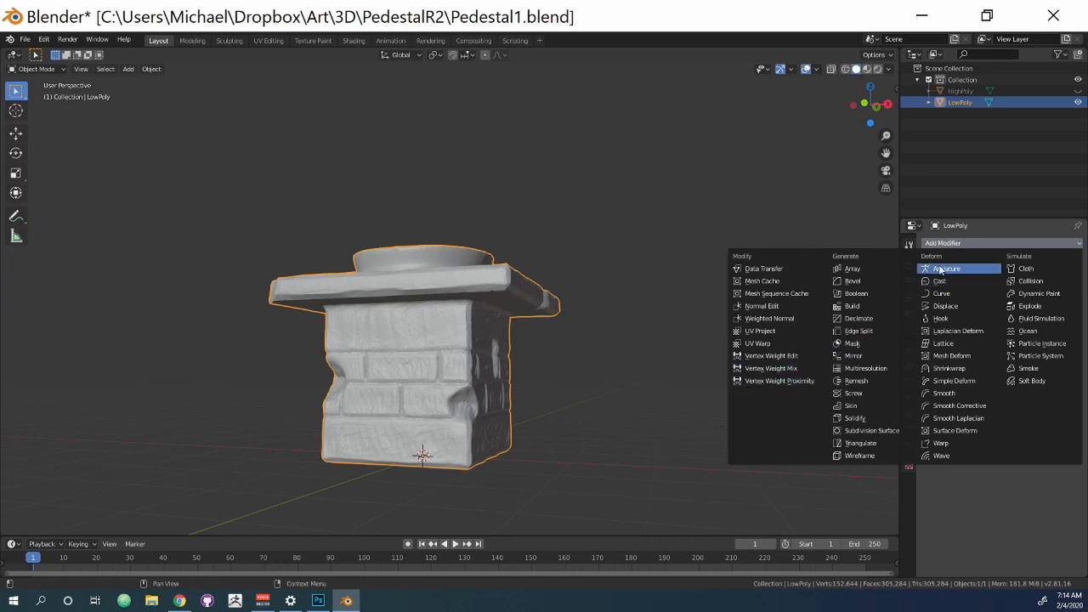
pyautogui.click(858, 320)
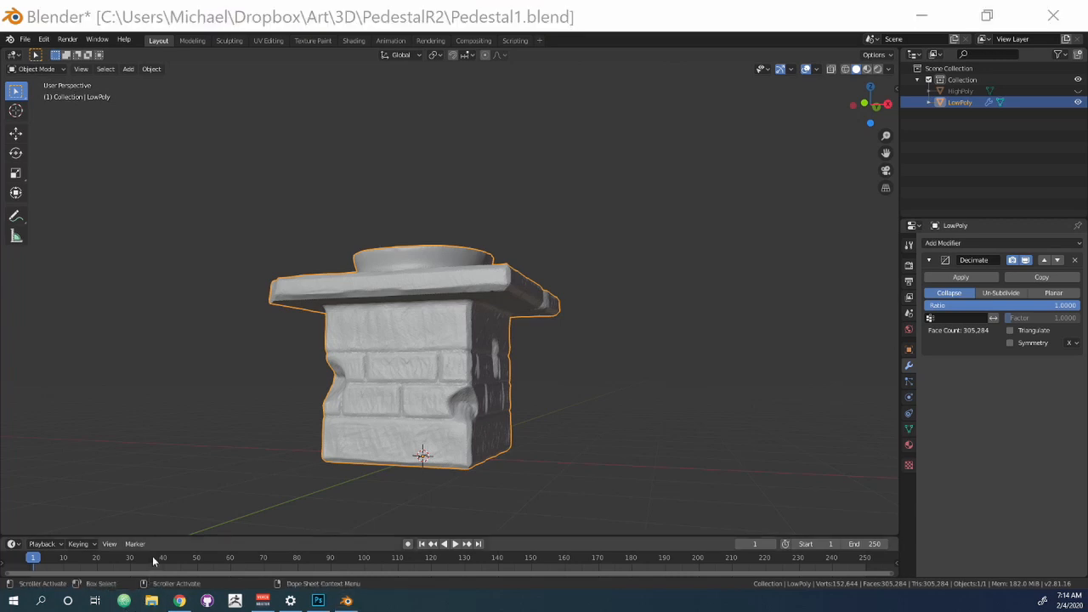
# Switch to the blank Google Sheets spreadsheet in the browser and enter 300000 in cell B3
pyautogui.click(180, 601)
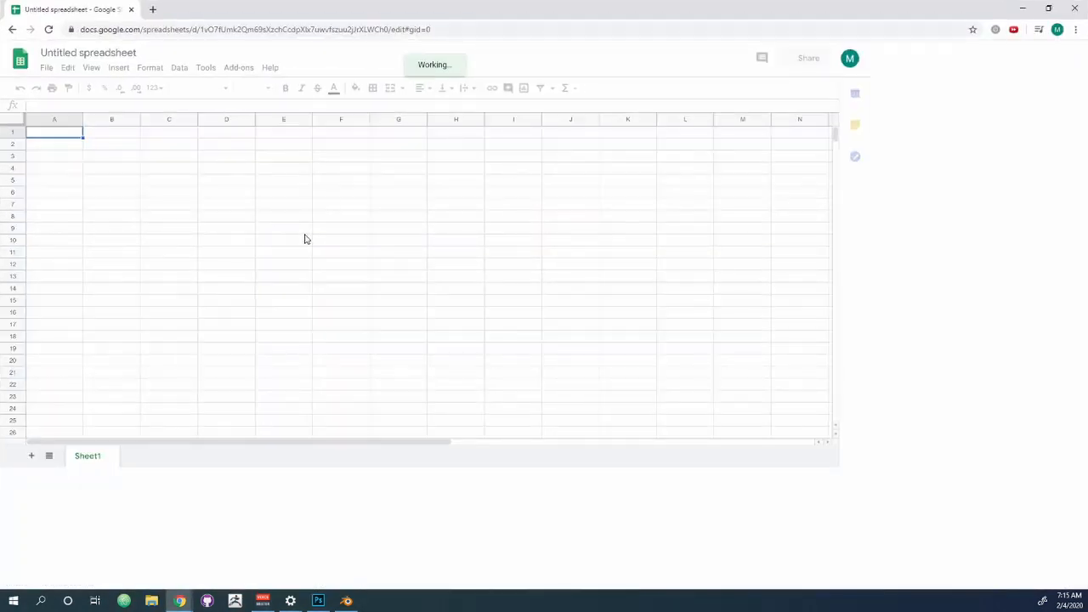
pyautogui.click(113, 156)
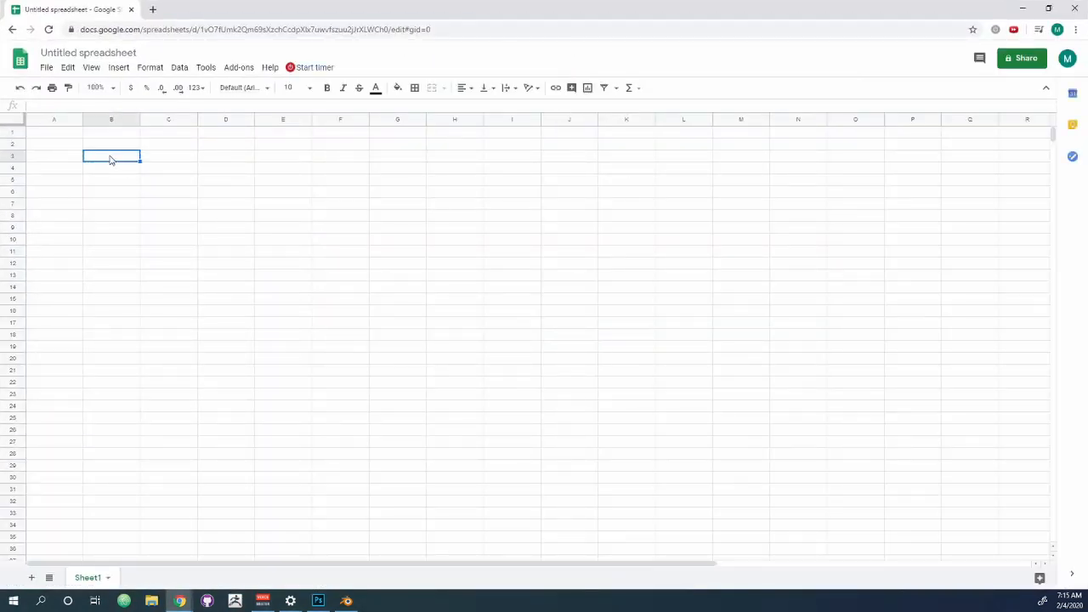
pyautogui.write('33')
pyautogui.write('0000')
pyautogui.press('Return')
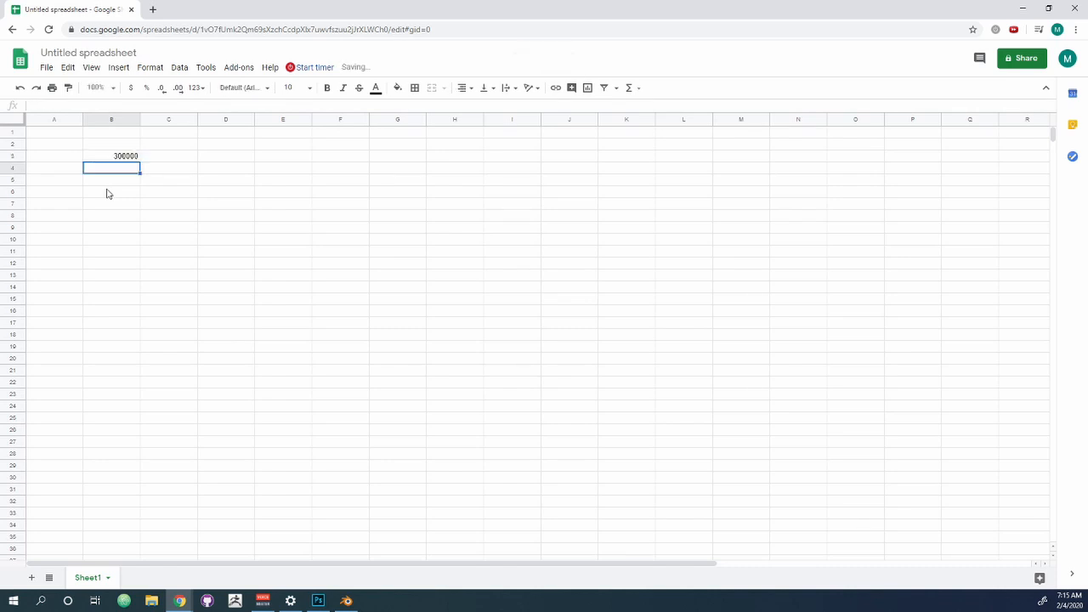
pyautogui.click(60, 158)
pyautogui.write('F')
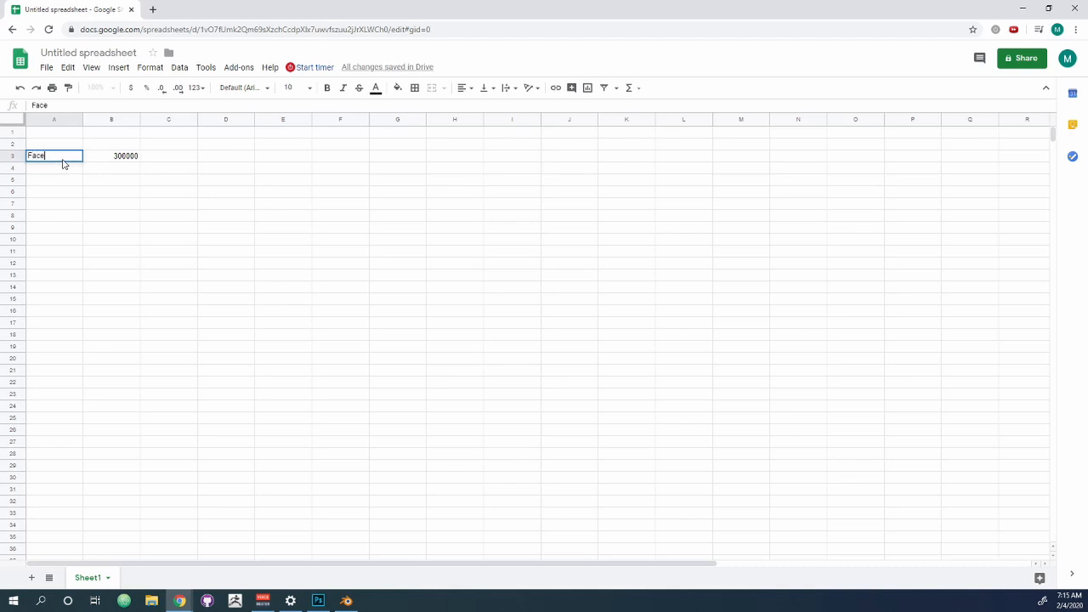
pyautogui.write('ace')
pyautogui.press('Return')
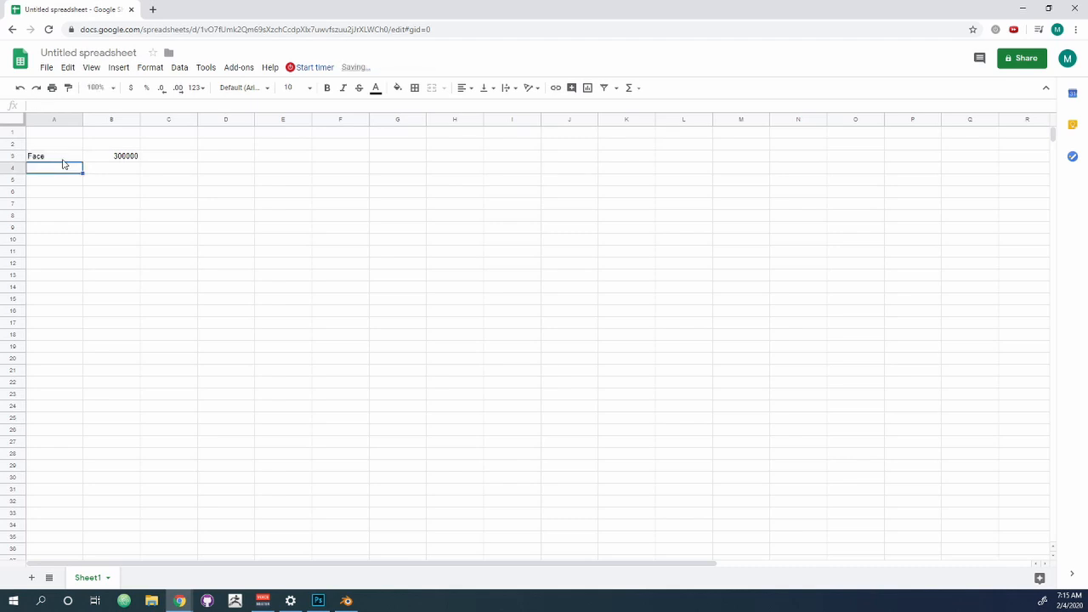
pyautogui.write('1')
# Label cell A3 as "Current Faces", beside the 300000 value
pyautogui.click(63, 160)
pyautogui.write('Curre')
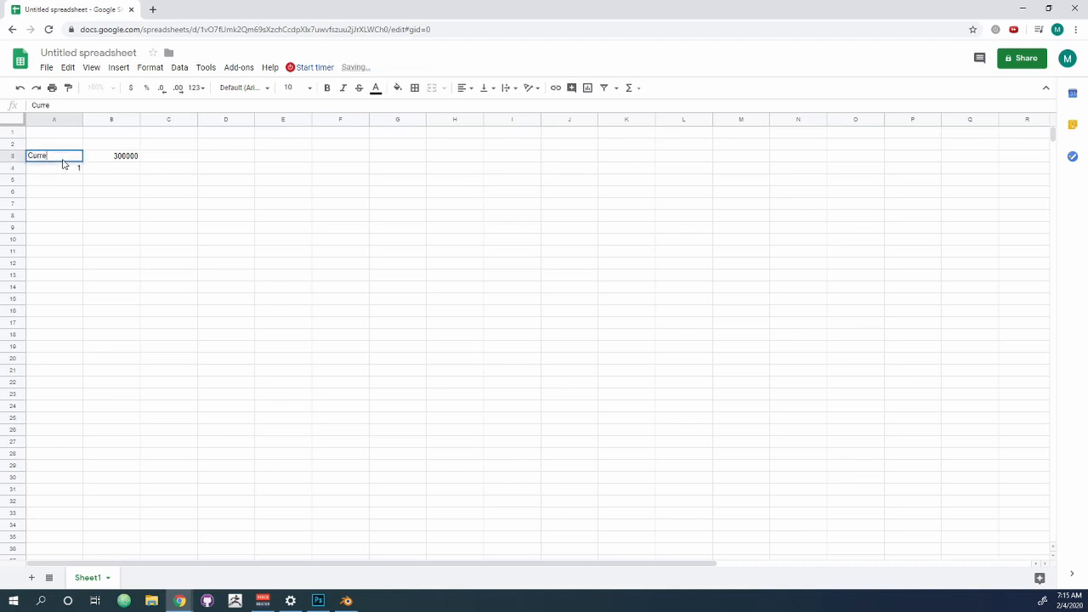
pyautogui.write('nt Faces')
pyautogui.press('Return')
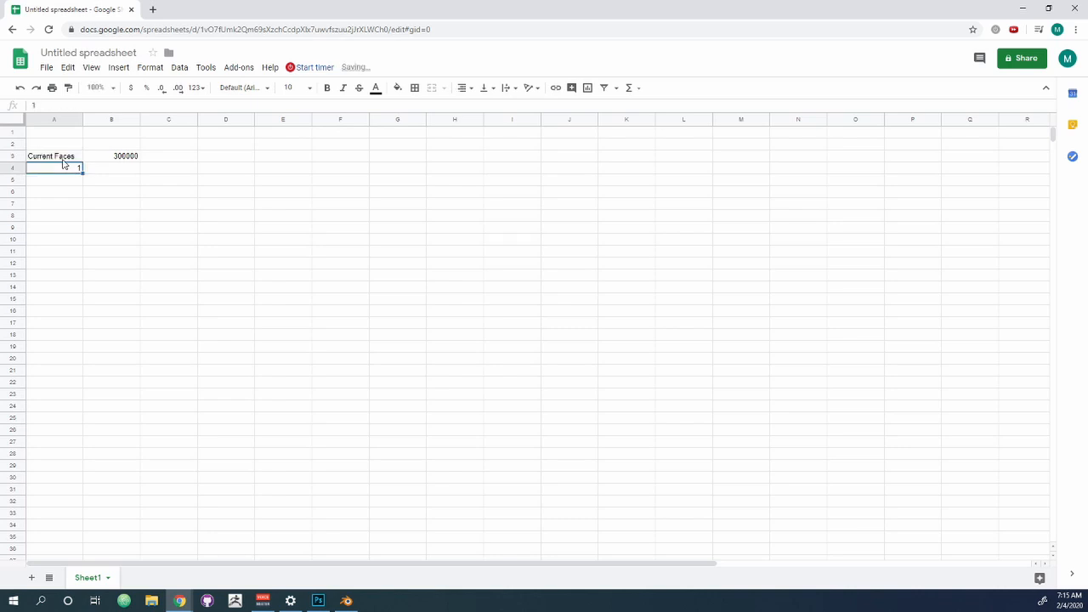
# Label cell A4 as "Desired" and enter 1000 beside it in B4
pyautogui.write('Desired')
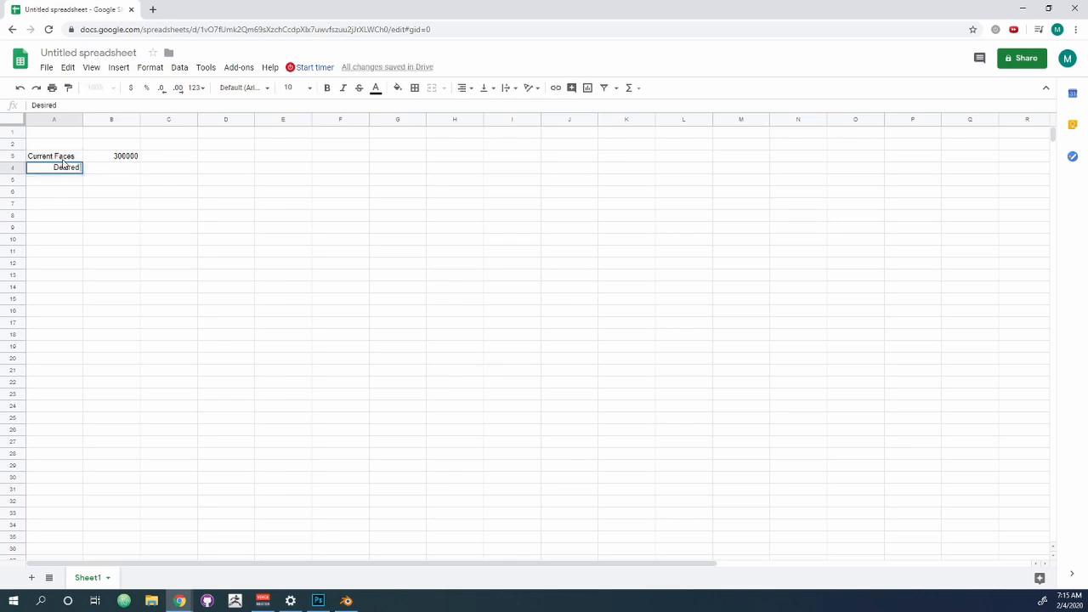
pyautogui.press('Tab')
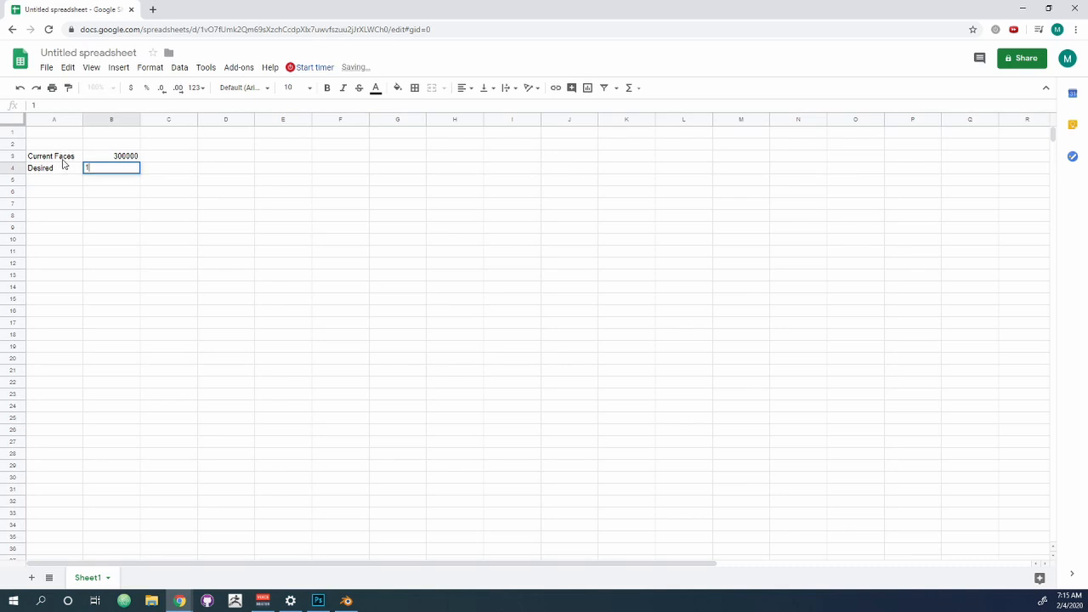
pyautogui.write('1000')
pyautogui.press('Return')
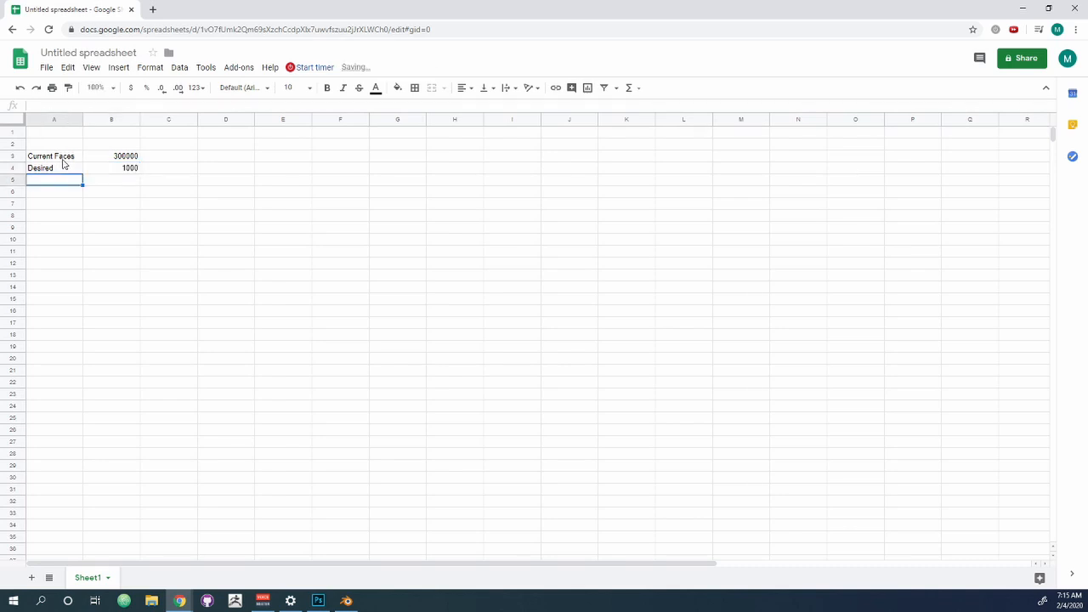
# Calculate the decimation ratio in cell B5 with the formula =B4/B3
pyautogui.press('Right')
pyautogui.write('=')
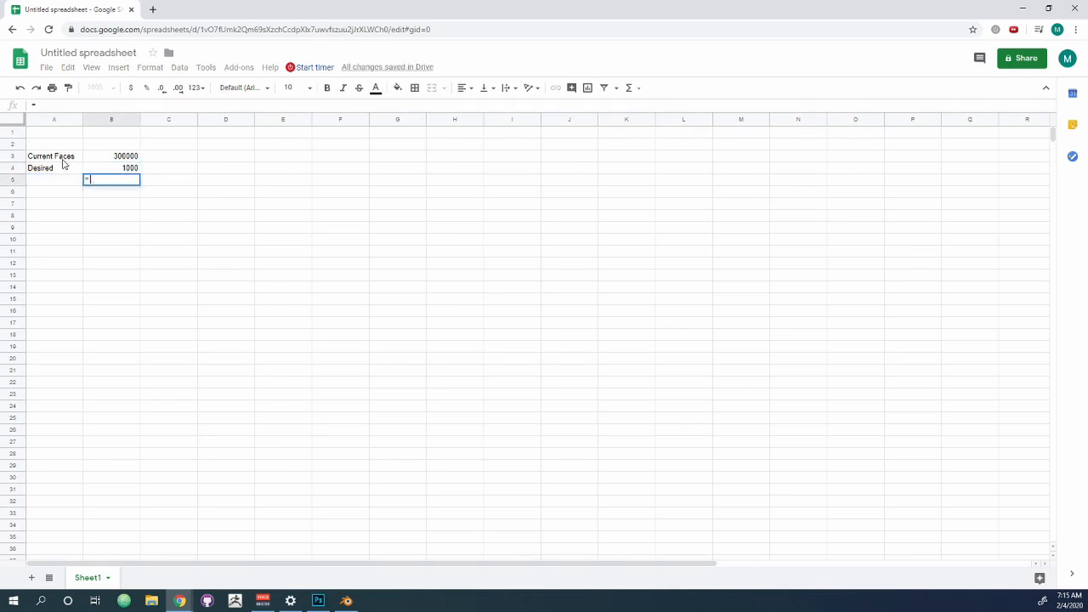
pyautogui.write('B4/B3')
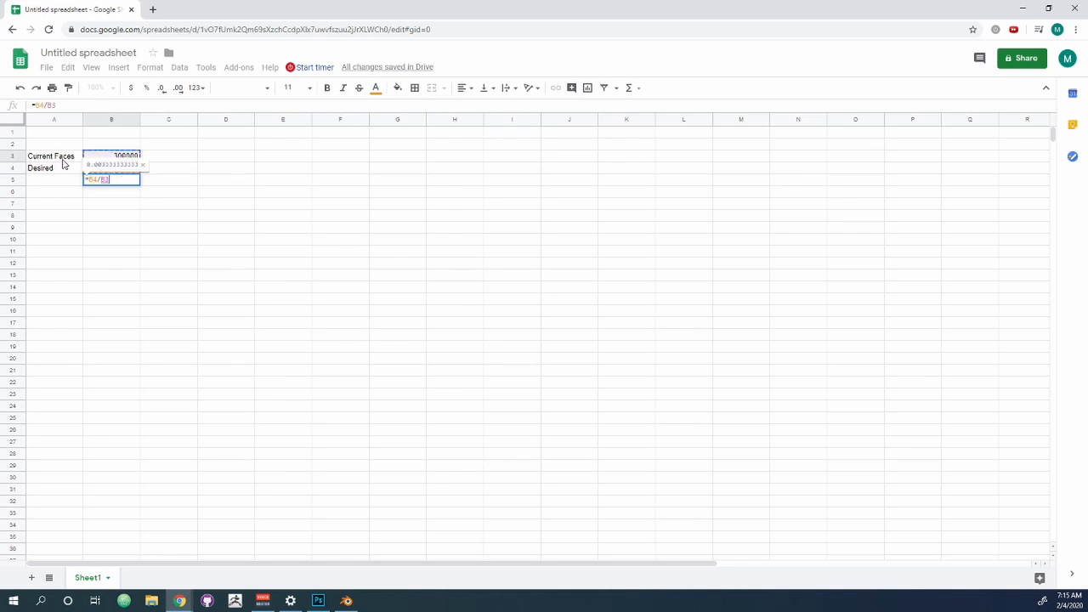
pyautogui.press('Return')
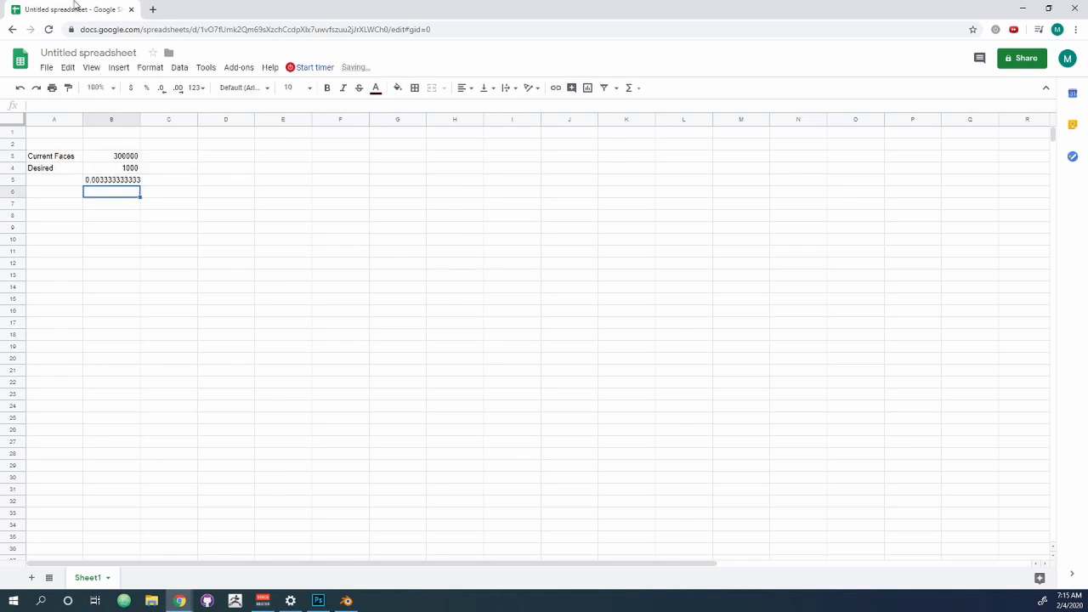
# Switch back to Blender and set the Decimate modifier's ratio to 0.00333
pyautogui.click(1023, 9)
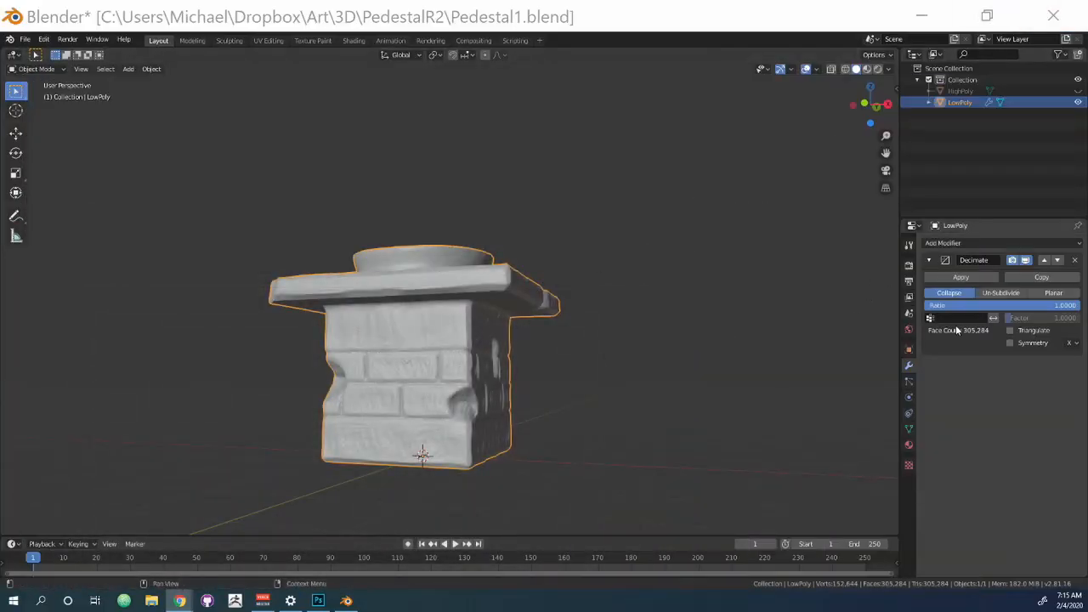
pyautogui.click(1037, 306)
pyautogui.write('0.00333')
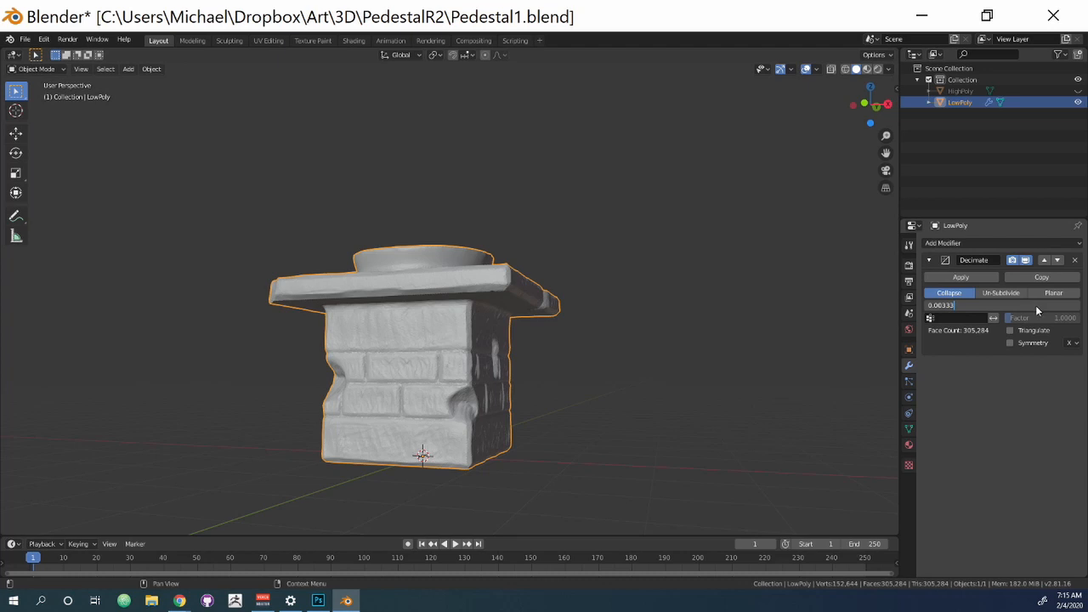
pyautogui.press('Return')
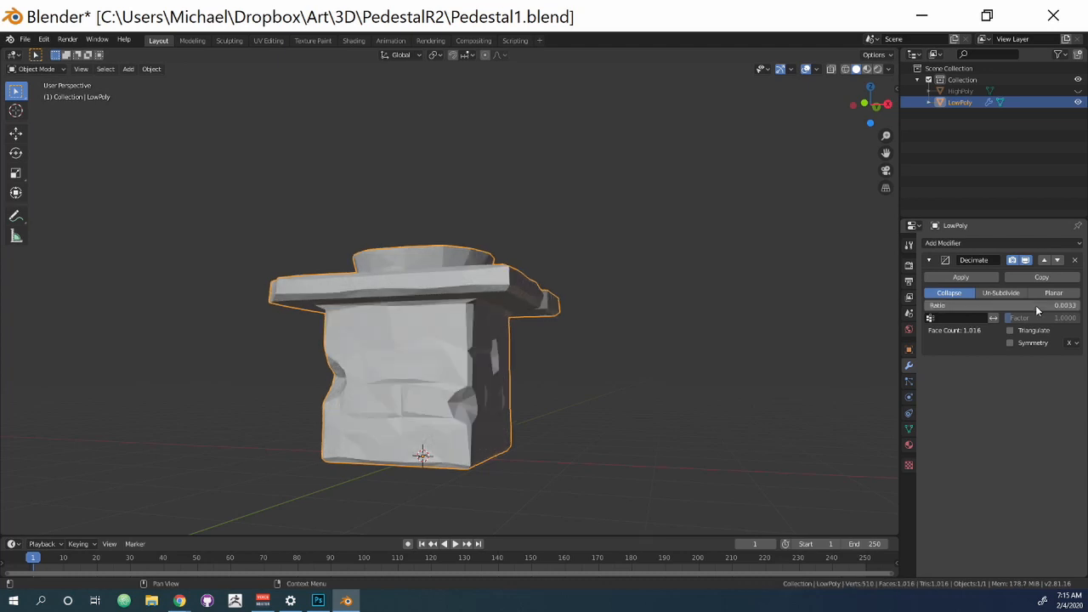
# Inspect the decimated pedestal from several sides, temporarily showing HighPoly over it to compare the two shapes
pyautogui.moveTo(387, 428); pyautogui.dragTo(256, 429, button='middle')
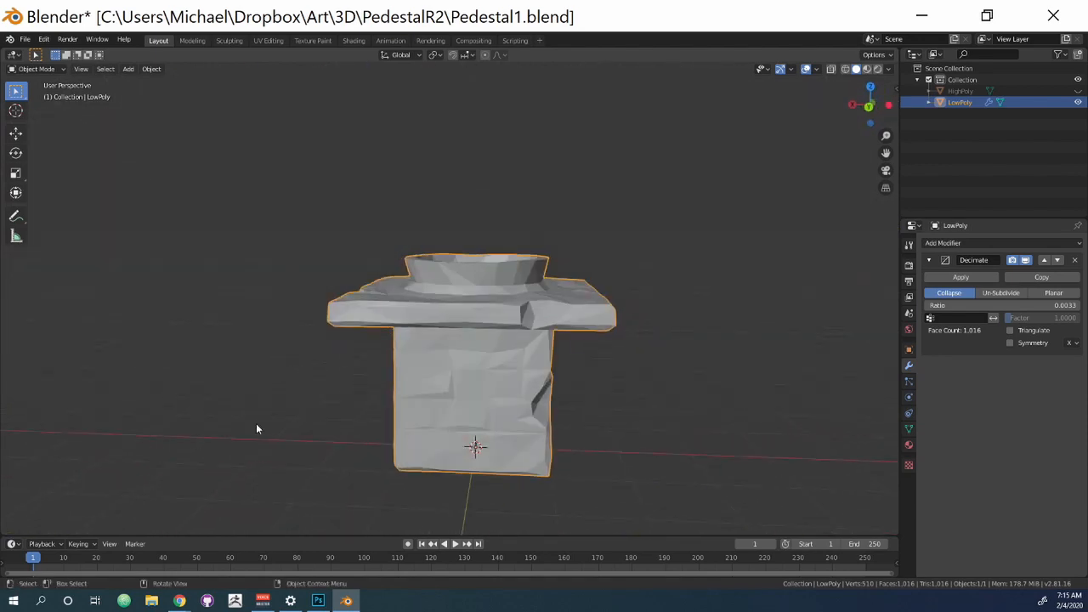
pyautogui.moveTo(612, 413); pyautogui.dragTo(412, 338, button='middle')
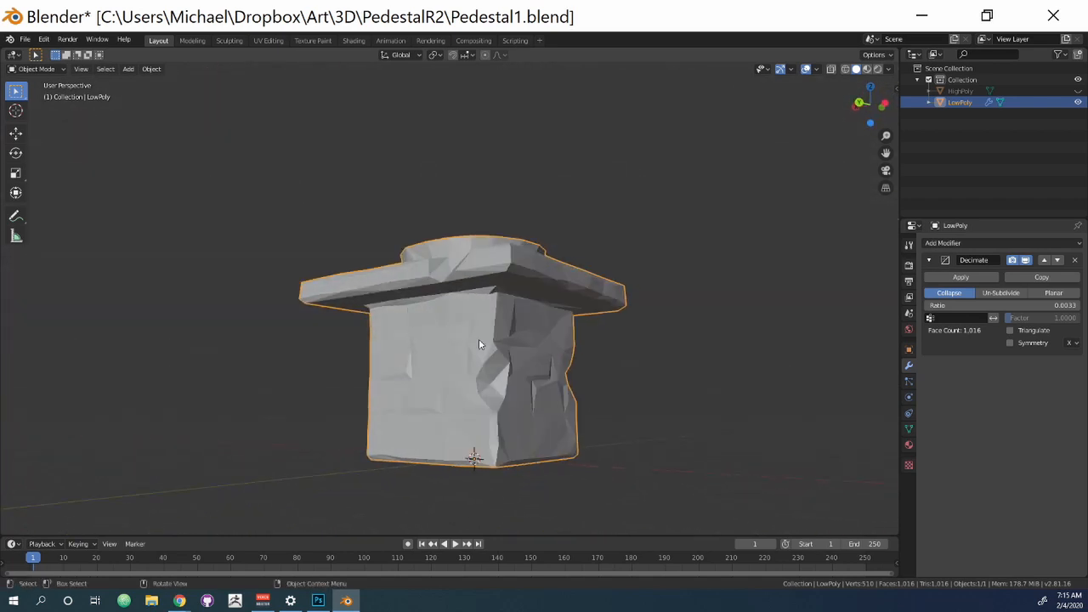
pyautogui.moveTo(479, 344); pyautogui.dragTo(431, 389, button='middle')
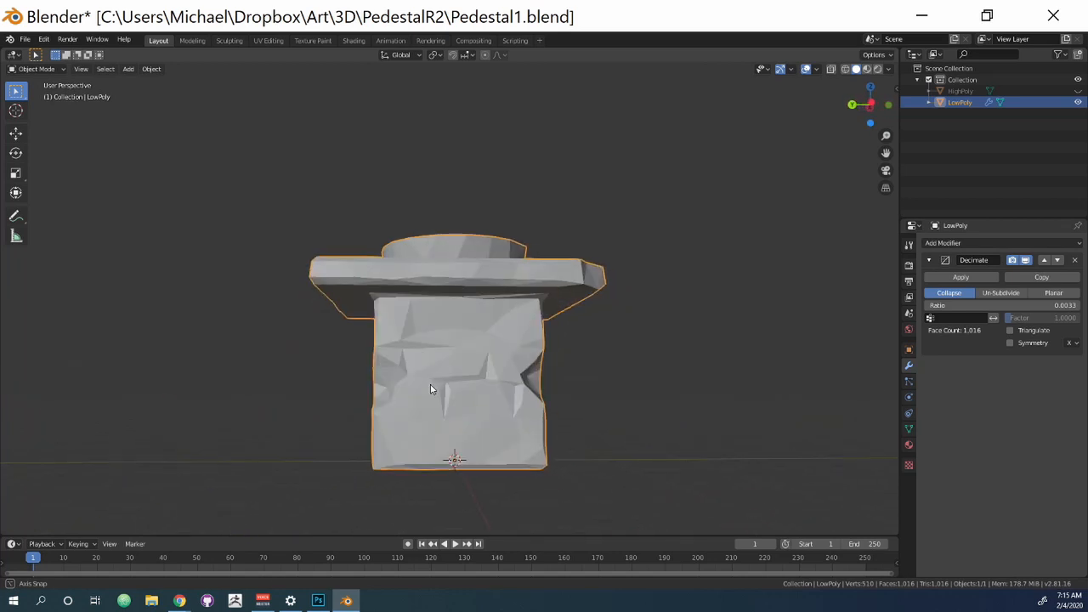
pyautogui.click(1078, 91)
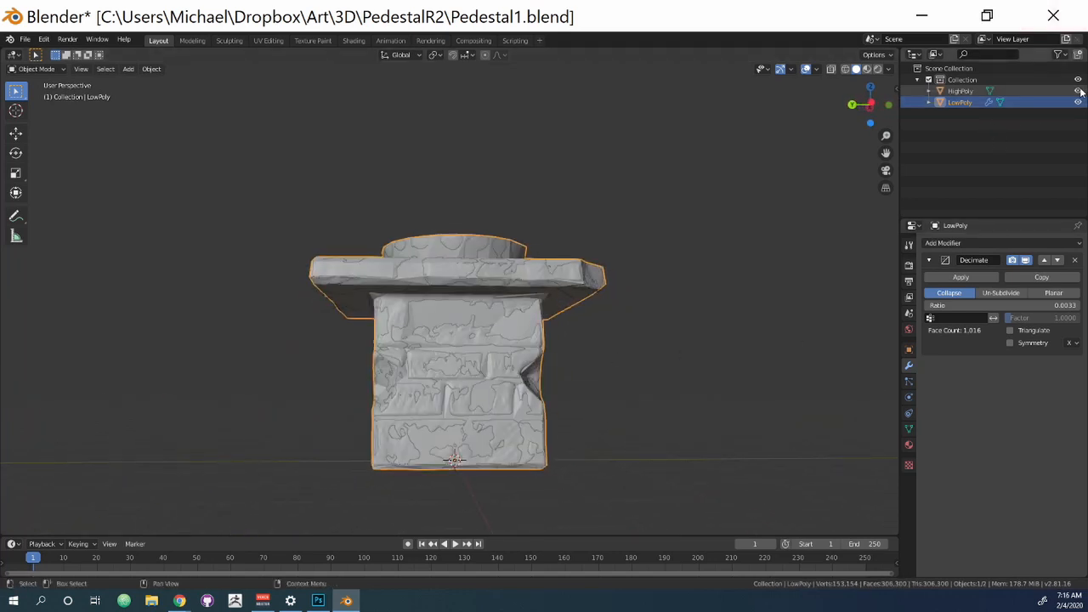
pyautogui.moveTo(857, 257); pyautogui.dragTo(645, 320, button='middle')
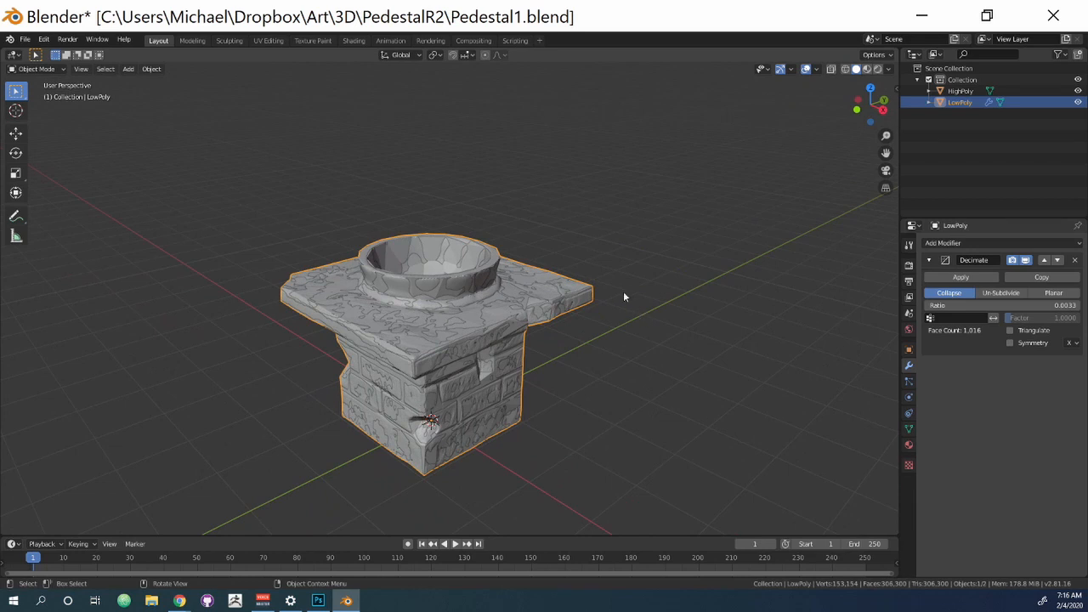
pyautogui.click(1078, 90)
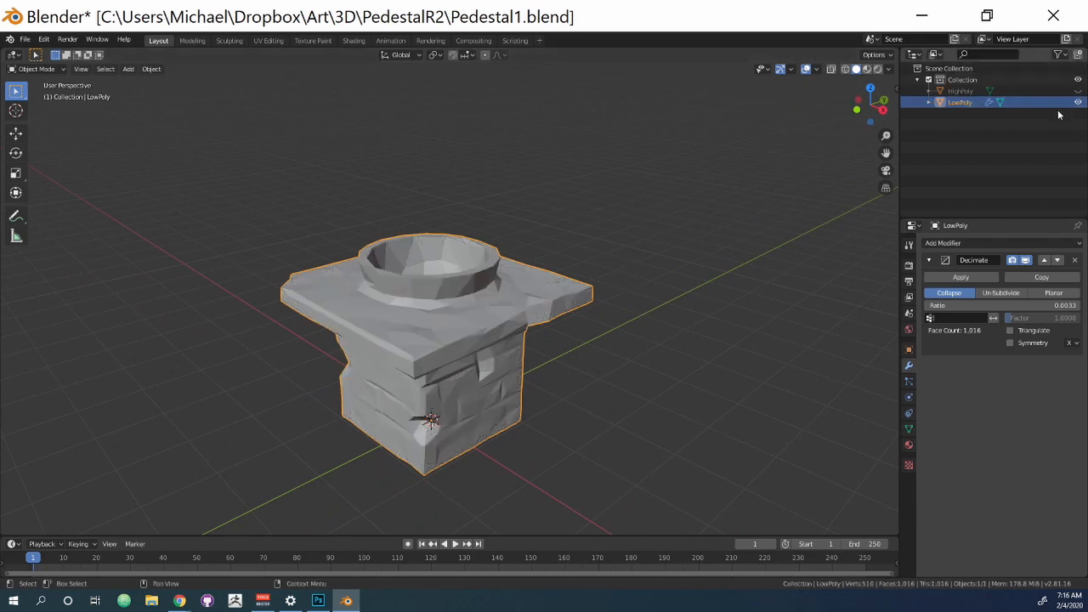
# Add a Shrinkwrap modifier to LowPoly with HighPoly as its target and view the result from several sides
pyautogui.click(968, 243)
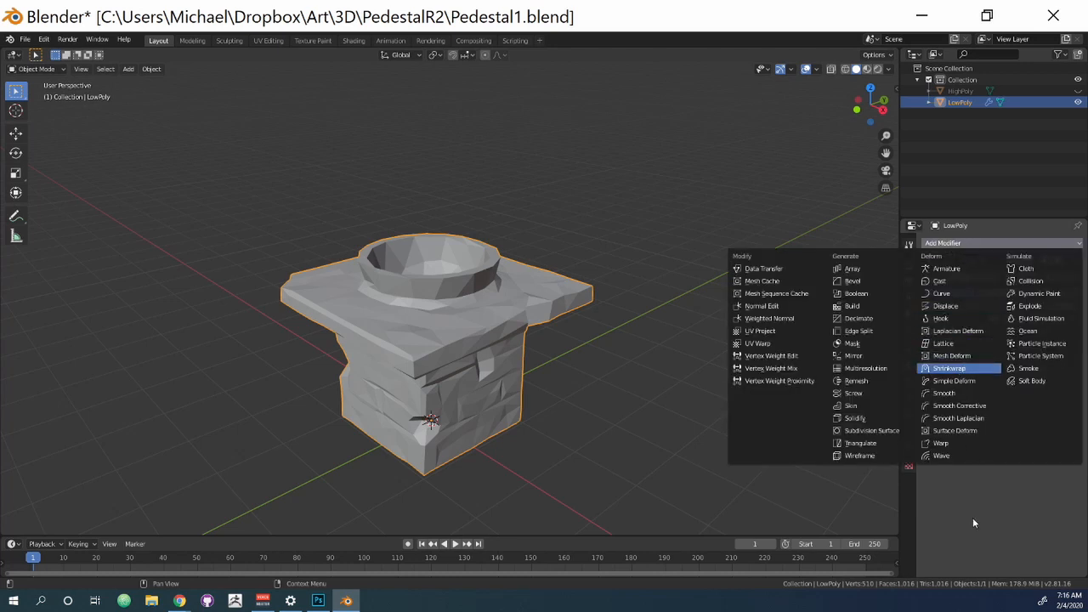
pyautogui.click(949, 368)
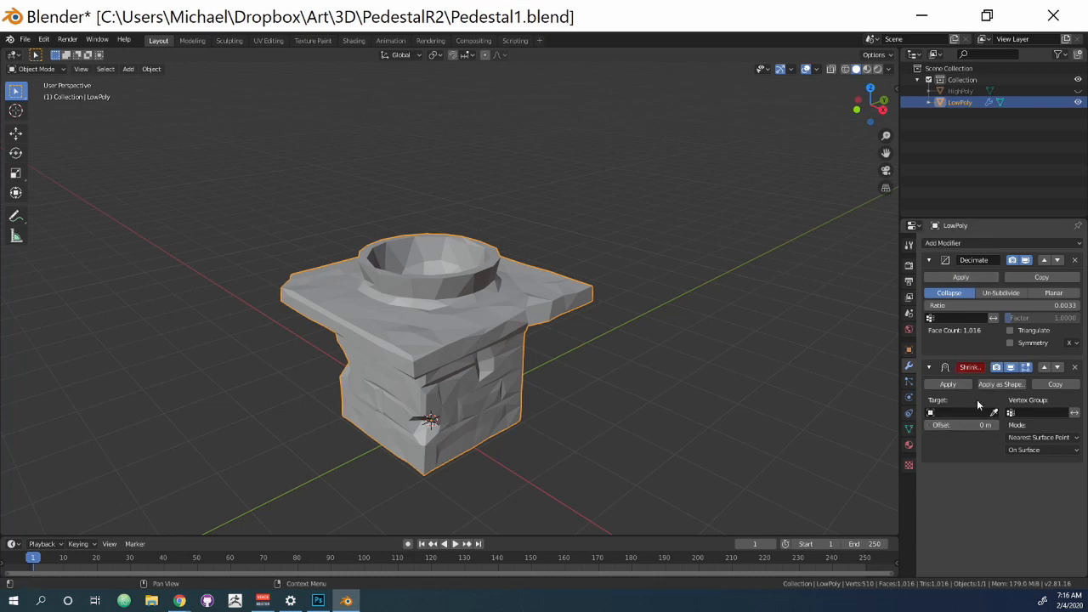
pyautogui.click(954, 413)
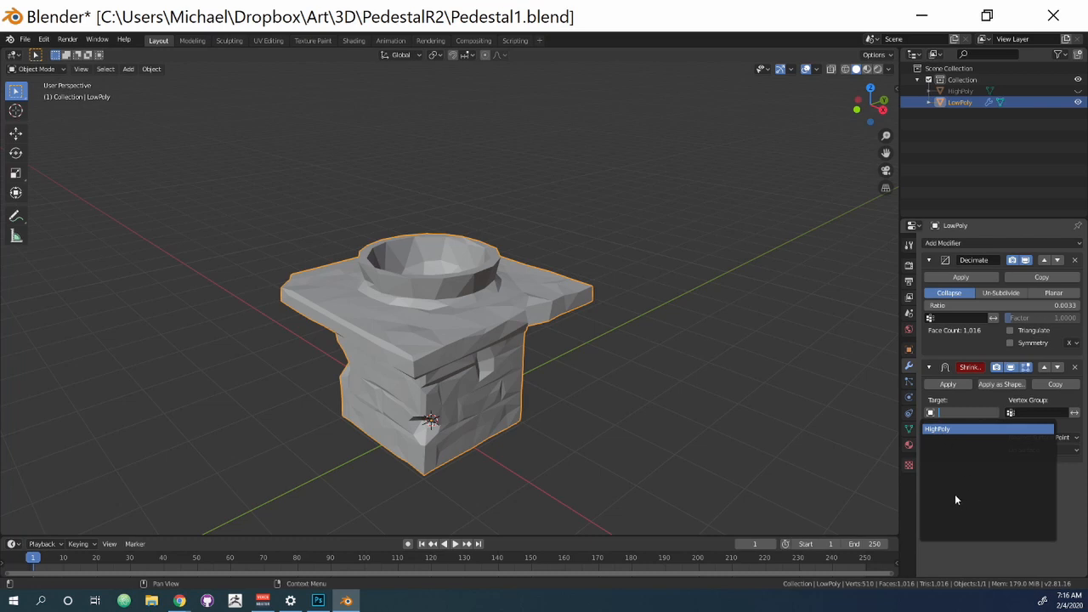
pyautogui.press('Return')
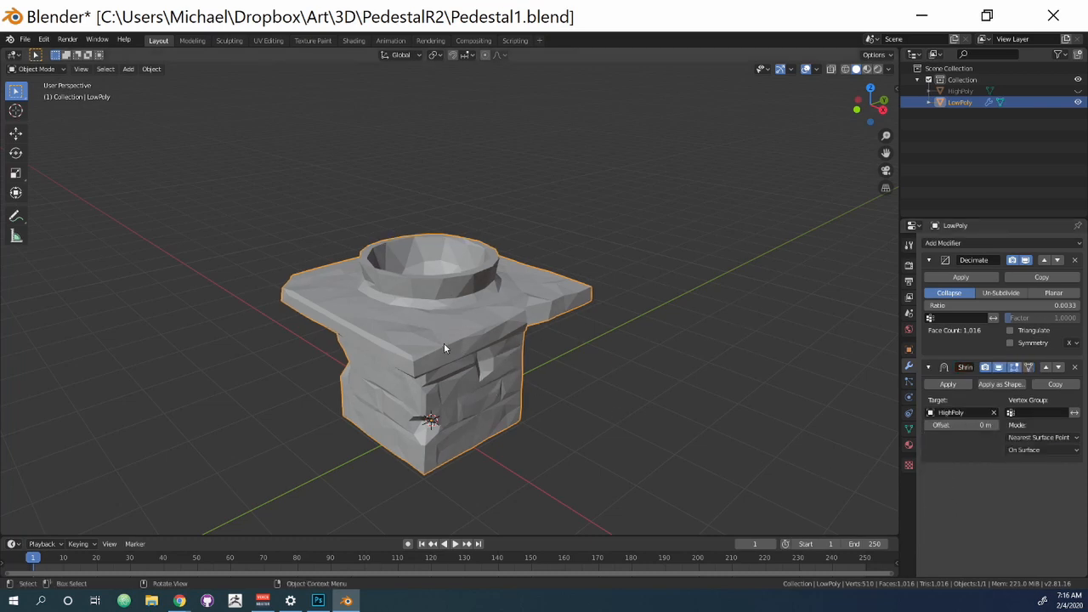
pyautogui.moveTo(451, 334); pyautogui.dragTo(374, 287, button='middle')
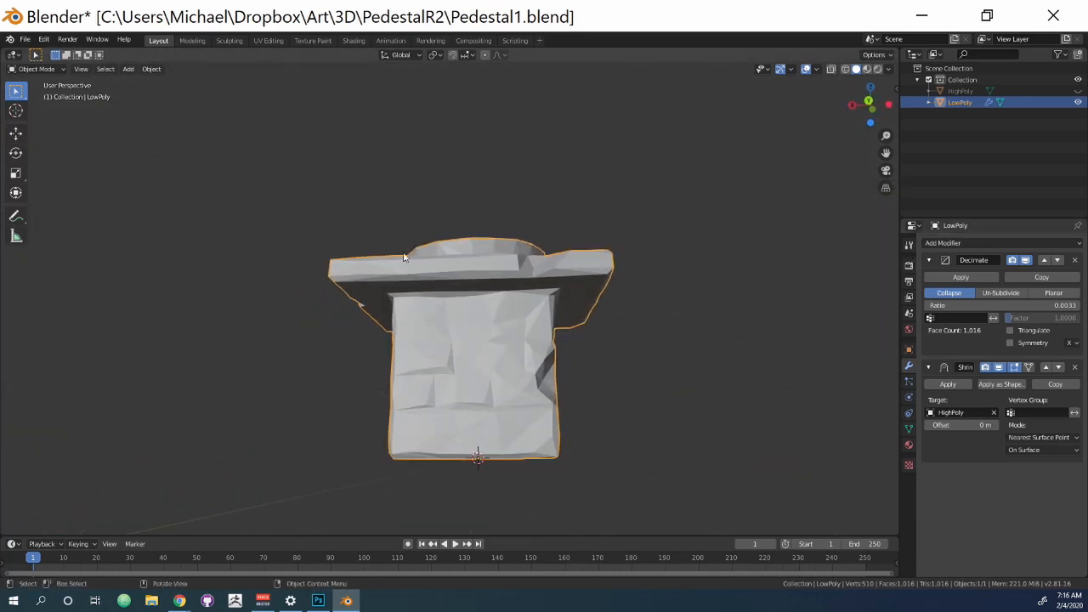
pyautogui.moveTo(403, 253); pyautogui.dragTo(467, 291, button='middle')
# Apply the Decimate and Shrinkwrap modifiers on LowPoly and save the file
pyautogui.click(940, 278)
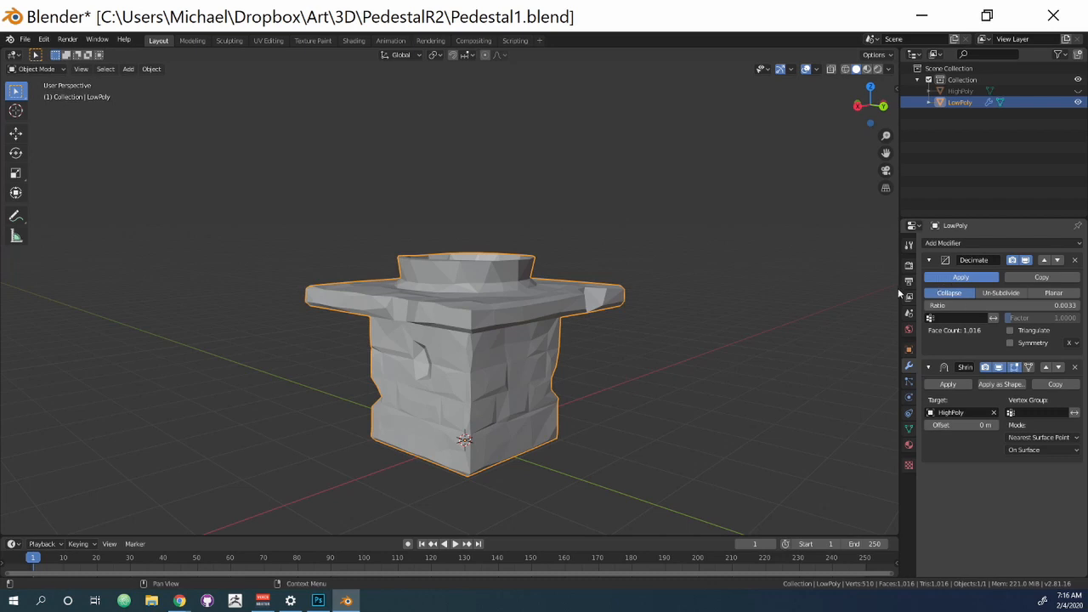
pyautogui.click(940, 277)
pyautogui.moveTo(850, 323); pyautogui.dragTo(403, 326, button='middle')
pyautogui.hotkey('ctrl', 's')
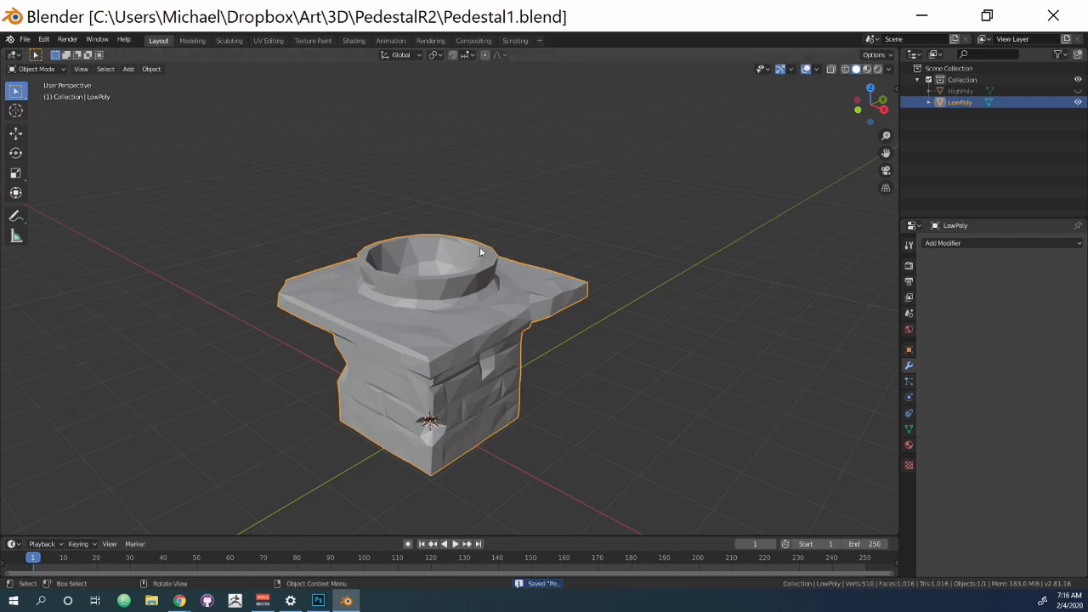
# Unwrap the entire LowPoly mesh with Smart UV Project, adjusting the island margin, and save the file
pyautogui.click(268, 40)
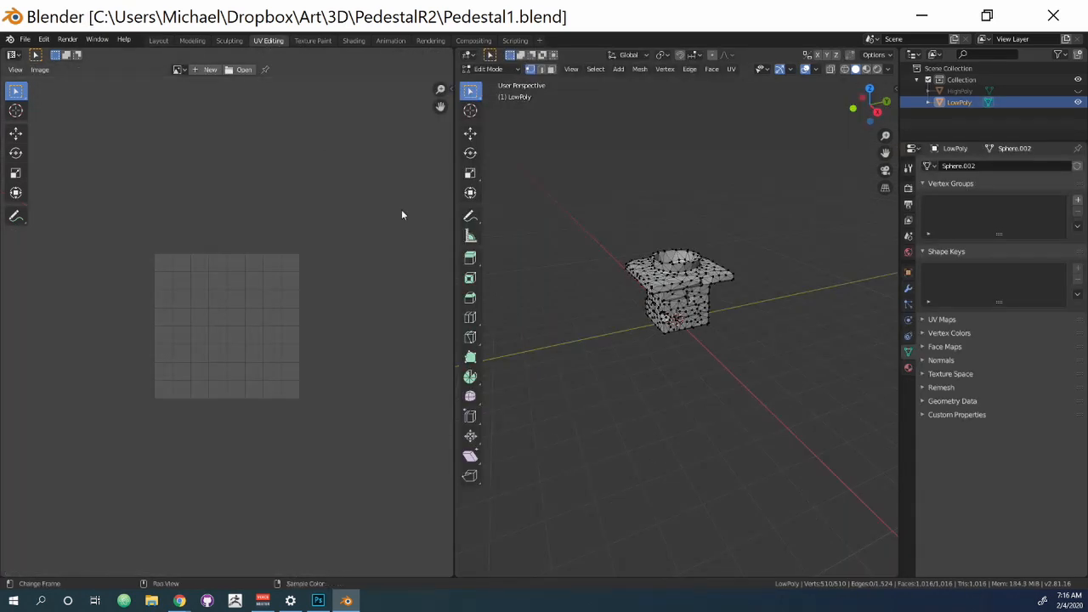
pyautogui.moveTo(729, 369); pyautogui.dragTo(692, 361, button='middle')
pyautogui.press('a')
pyautogui.press('u')
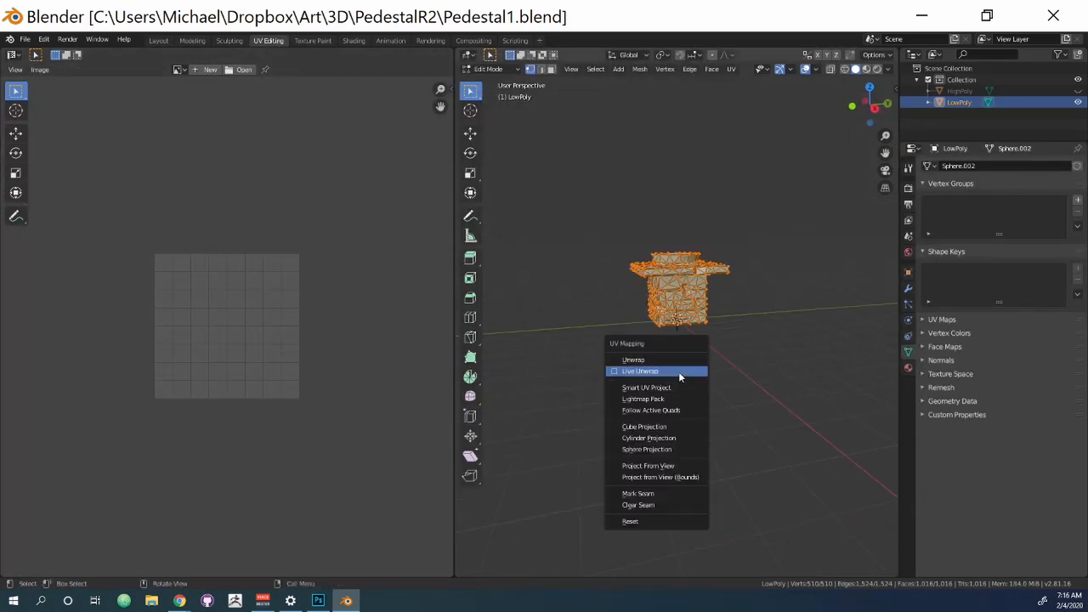
pyautogui.click(669, 388)
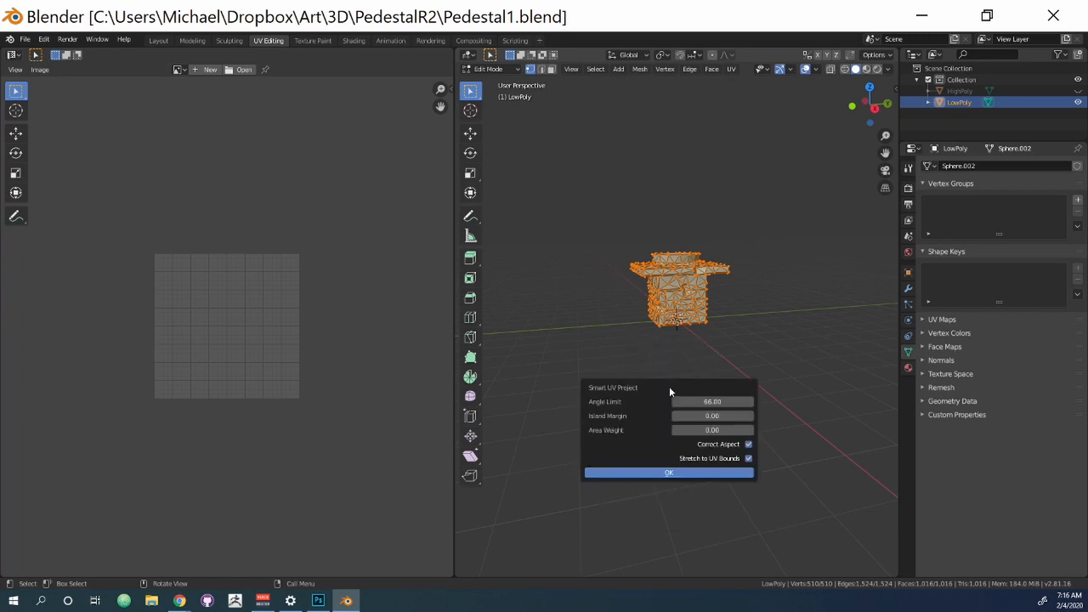
pyautogui.doubleClick(749, 419)
pyautogui.moveTo(738, 429); pyautogui.dragTo(754, 429)
pyautogui.click(668, 473)
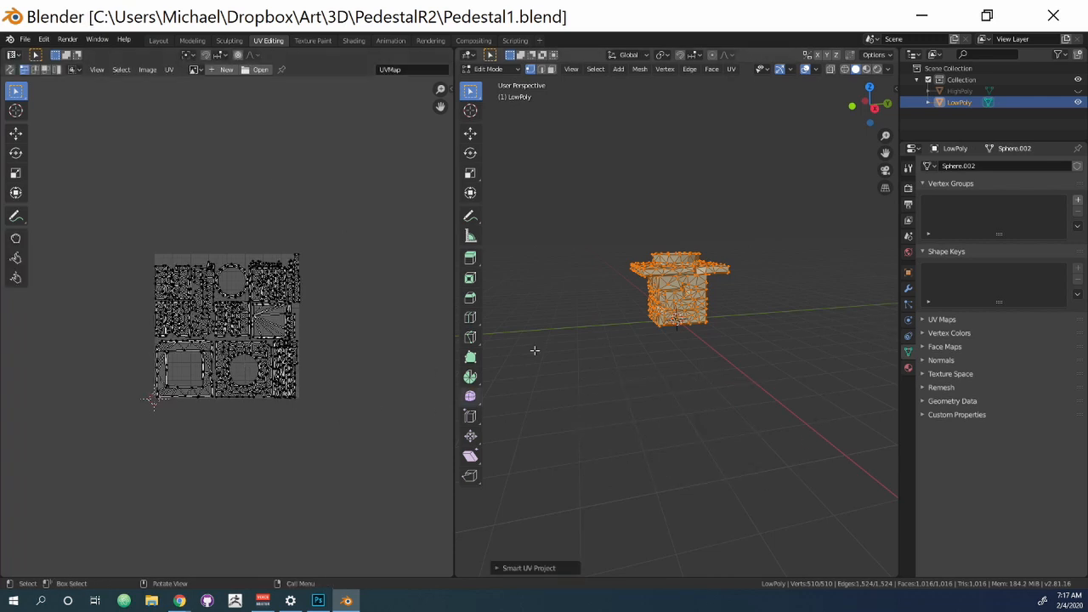
pyautogui.moveTo(534, 352); pyautogui.dragTo(791, 369, button='middle')
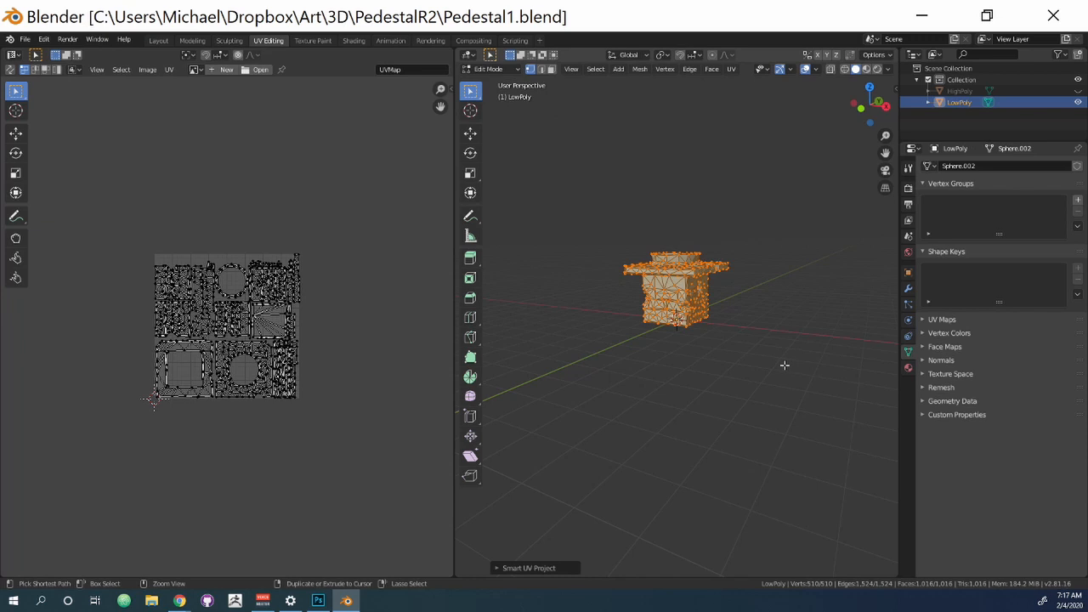
pyautogui.hotkey('ctrl', 's')
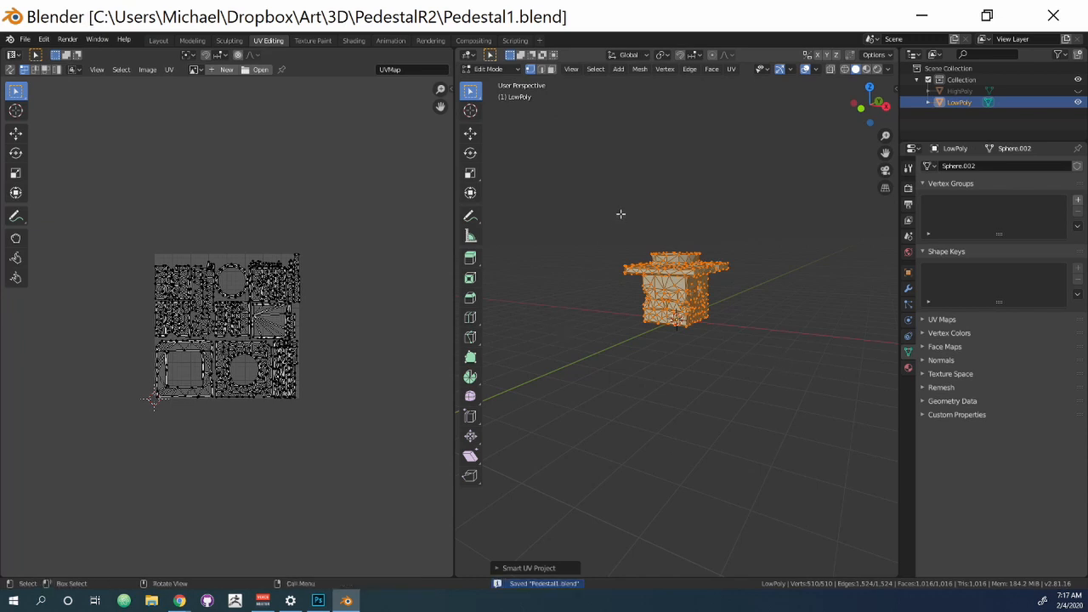
# Duplicate LowPoly in place in Object Mode and rename the copy to Cage
pyautogui.click(159, 40)
pyautogui.moveTo(544, 281); pyautogui.dragTo(429, 381, button='middle')
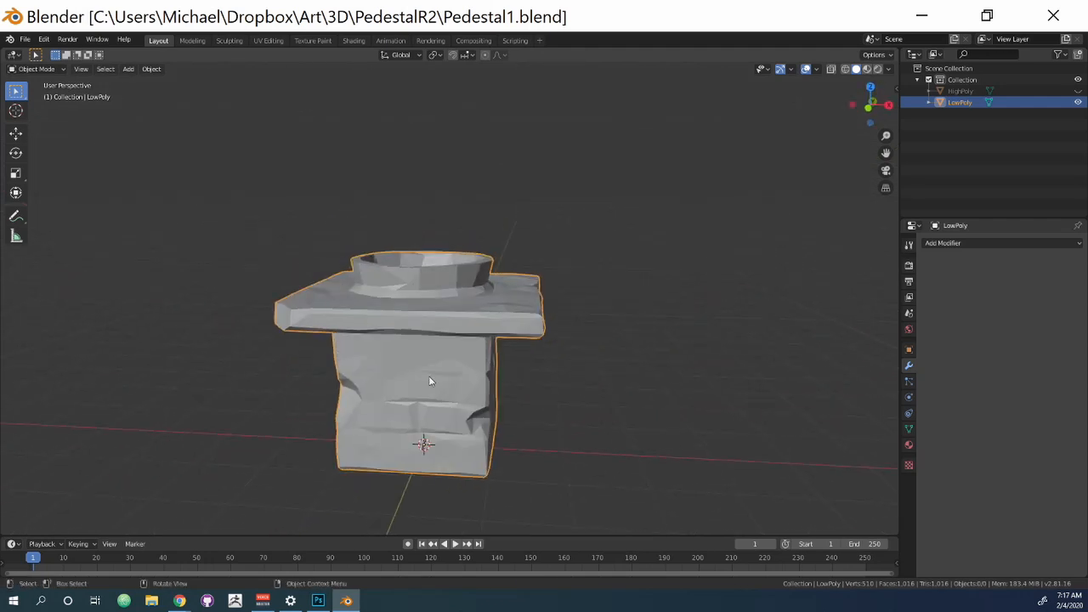
pyautogui.hotkey('shift', 'd')
pyautogui.rightClick(573, 264)
pyautogui.doubleClick(995, 102)
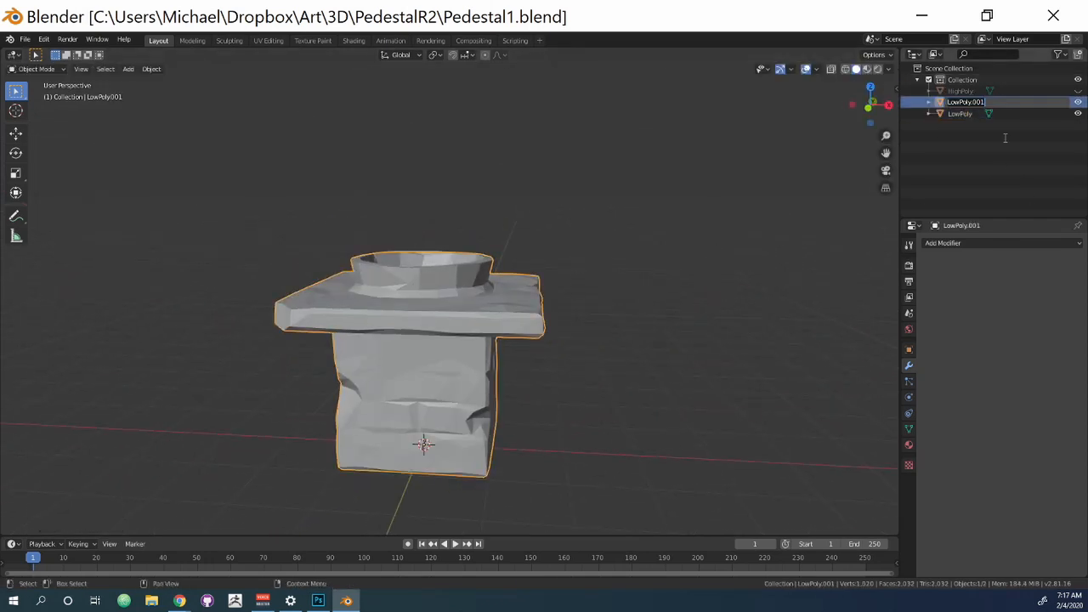
pyautogui.write('Cage')
pyautogui.press('Return')
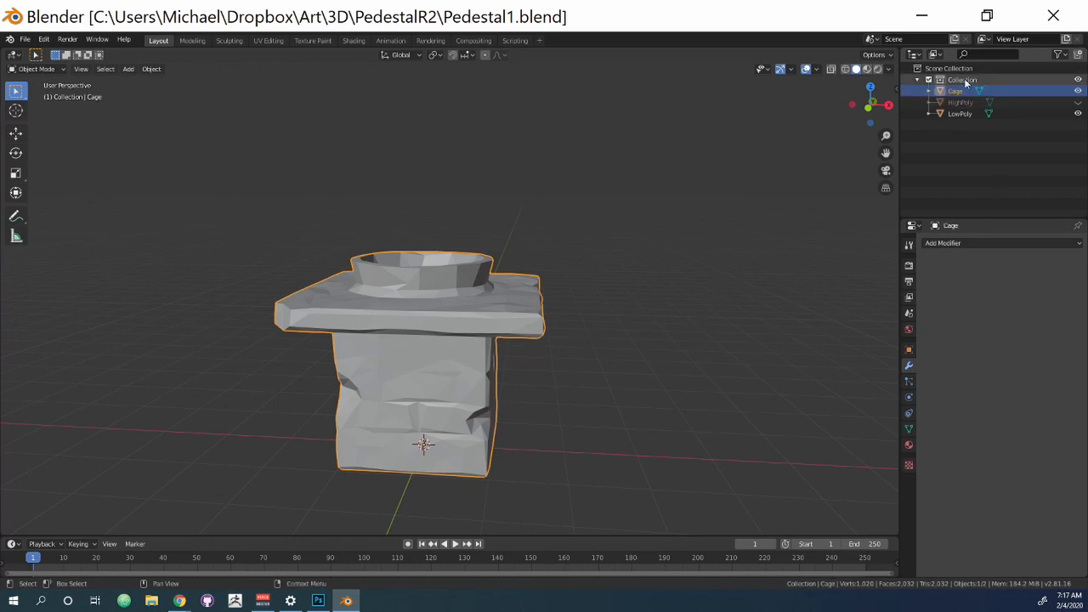
# Hide LowPoly, show HighPoly, and open the Cage mesh in Edit Mode in the Modeling workspace
pyautogui.click(1078, 113)
pyautogui.click(955, 103)
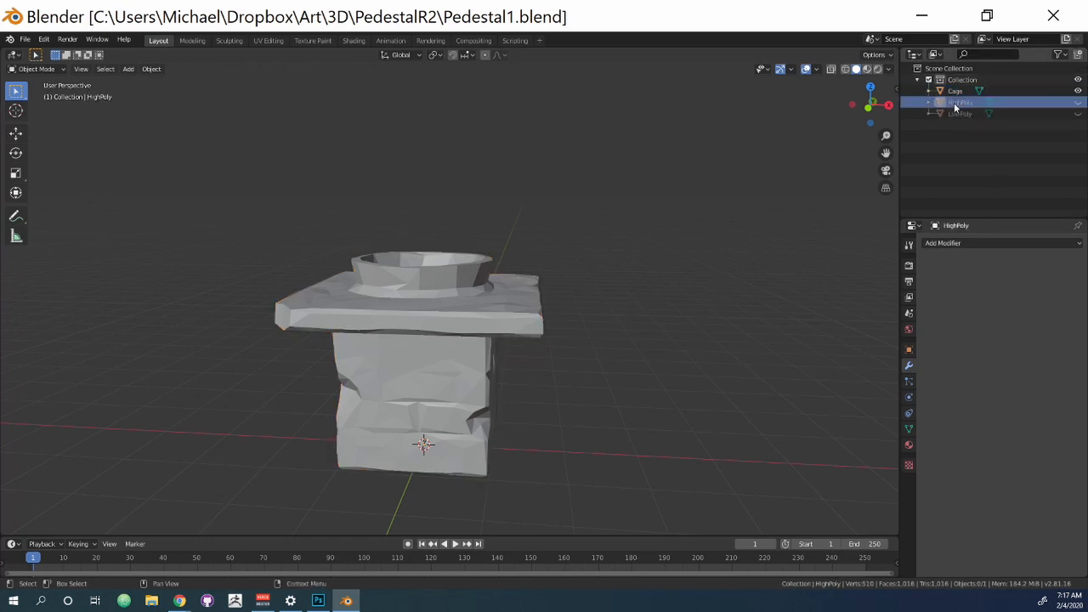
pyautogui.click(1079, 102)
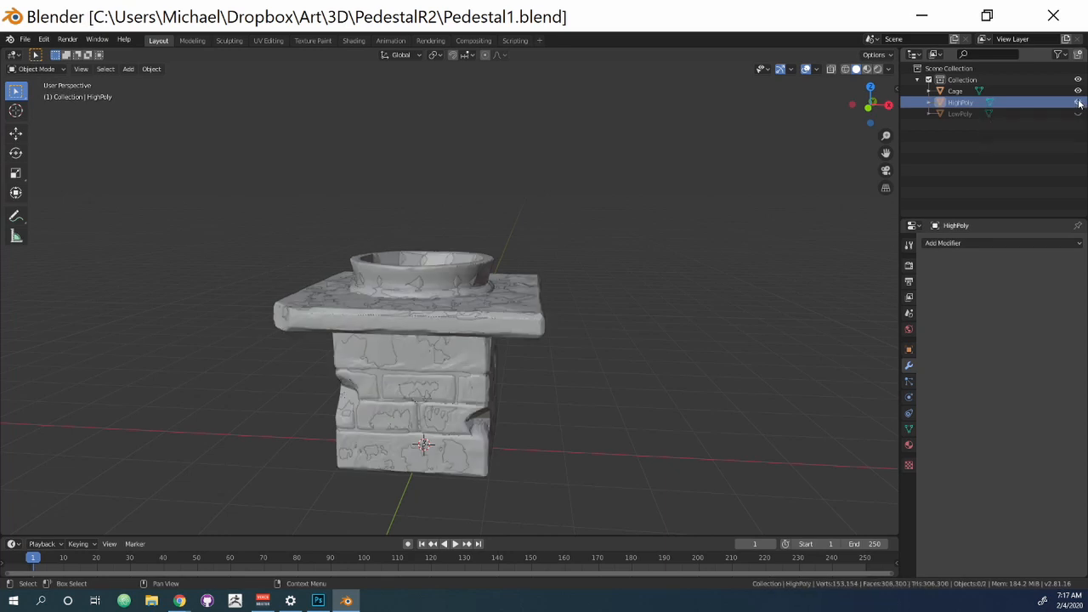
pyautogui.click(956, 91)
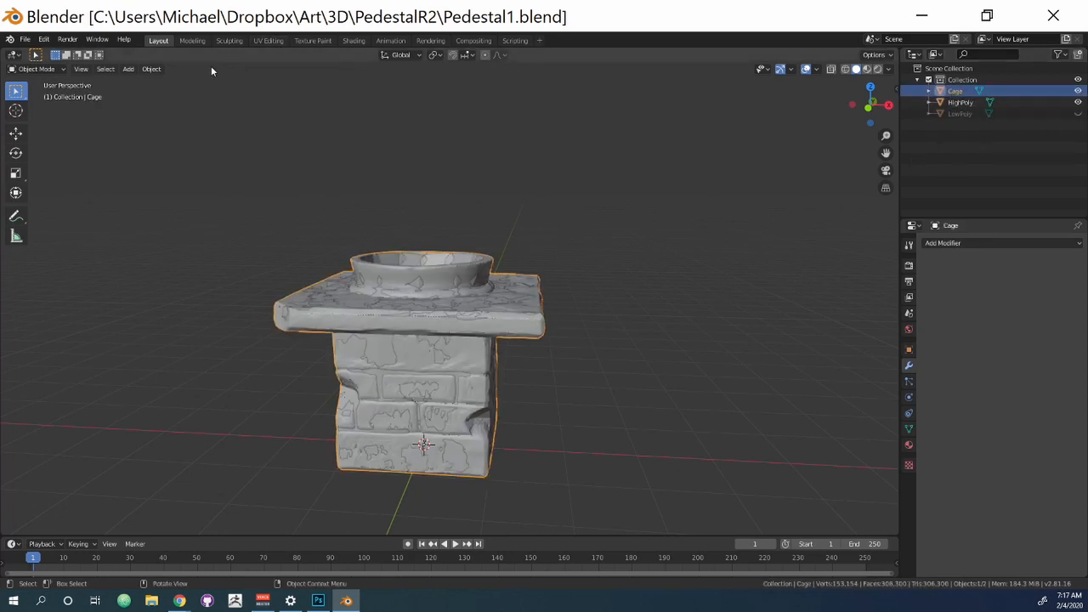
pyautogui.click(195, 40)
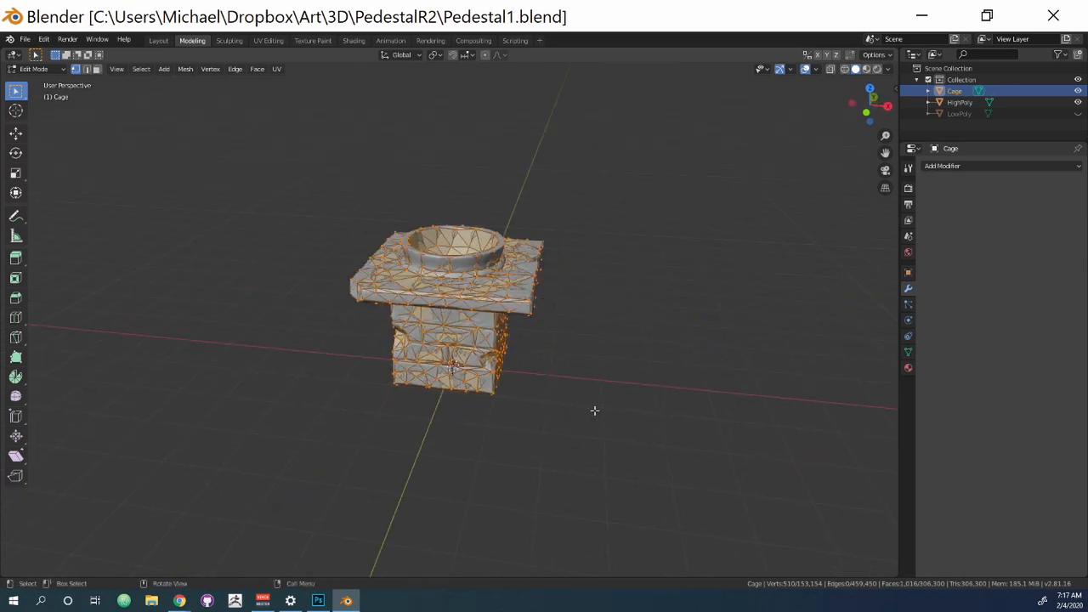
pyautogui.moveTo(594, 410); pyautogui.dragTo(629, 381, button='middle')
pyautogui.hotkey('alt', 's')
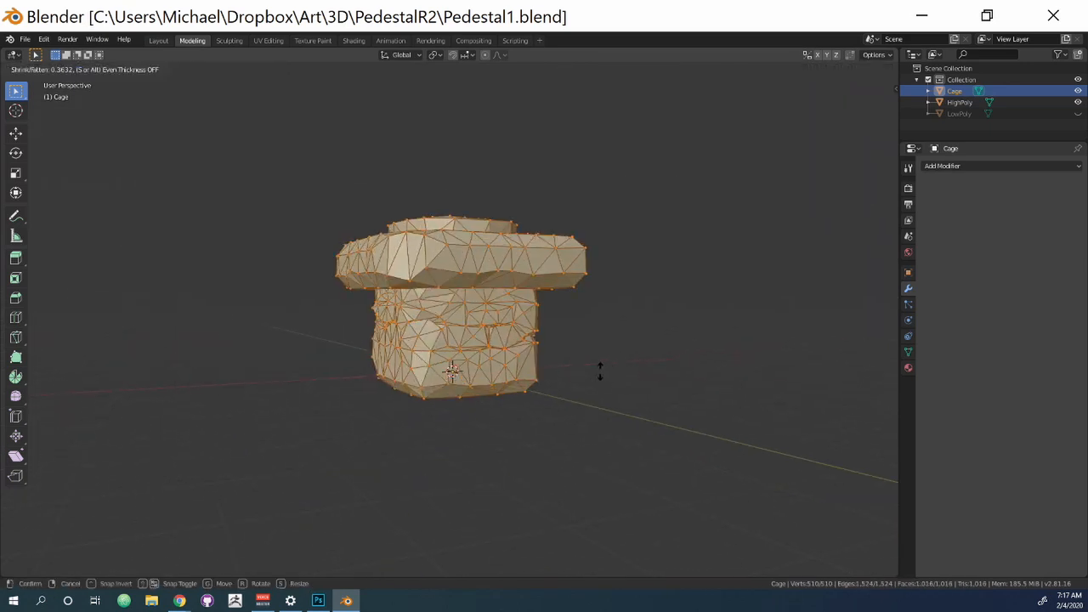
pyautogui.rightClick(601, 371)
# In wireframe shading, fatten the whole Cage mesh outward by about 0.087 so it encloses HighPoly, and save the file
pyautogui.press('z')
pyautogui.click(528, 372)
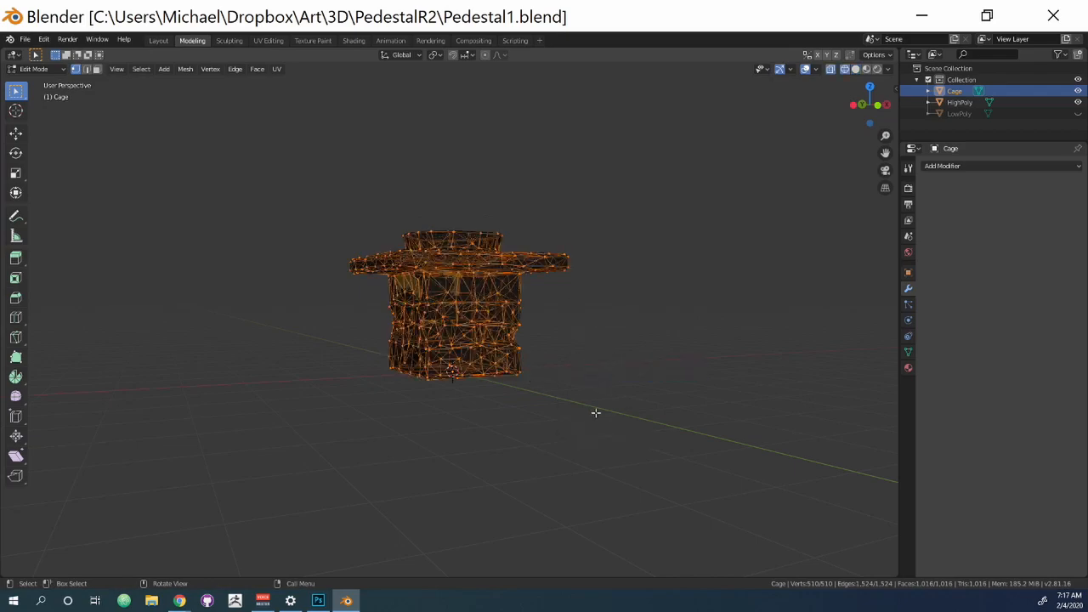
pyautogui.moveTo(596, 412); pyautogui.dragTo(541, 417, button='middle')
pyautogui.scroll(5, 553, 400)
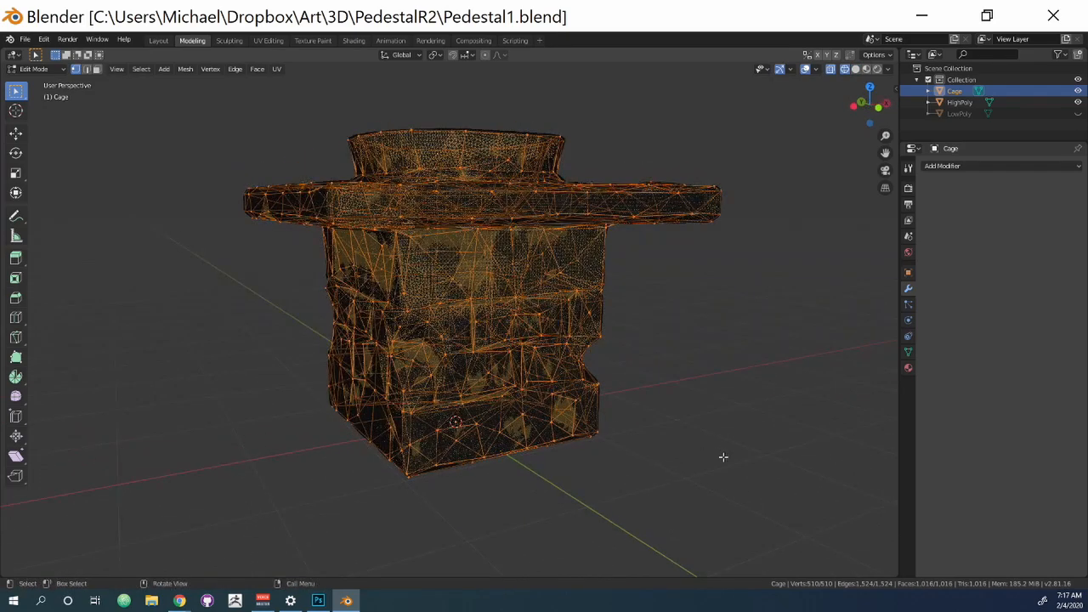
pyautogui.hotkey('alt', 's')
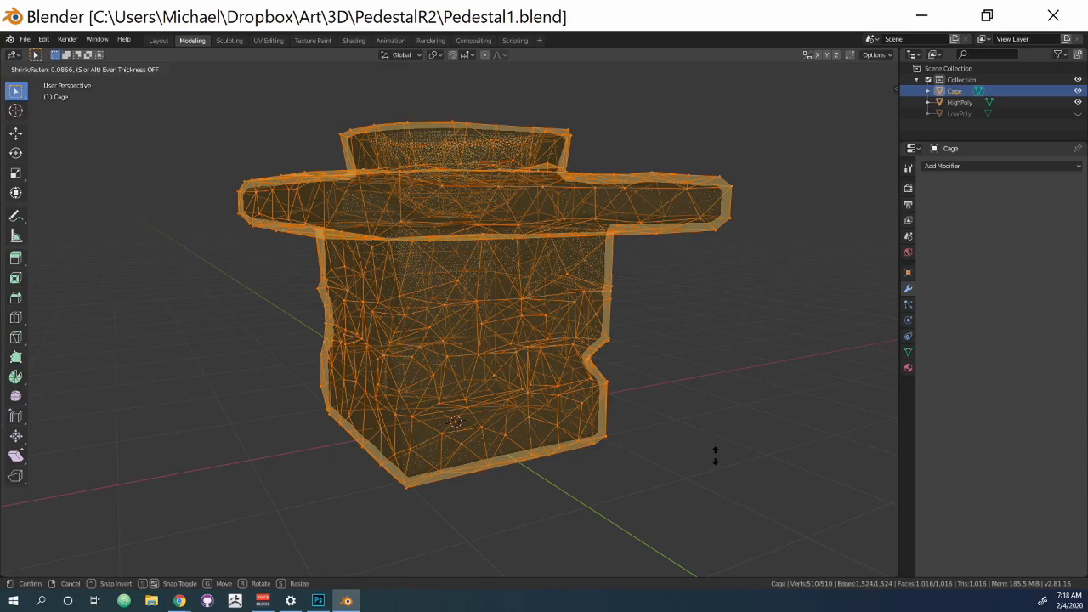
pyautogui.click(715, 457)
pyautogui.moveTo(719, 362); pyautogui.dragTo(484, 346, button='middle')
pyautogui.hotkey('ctrl', 's')
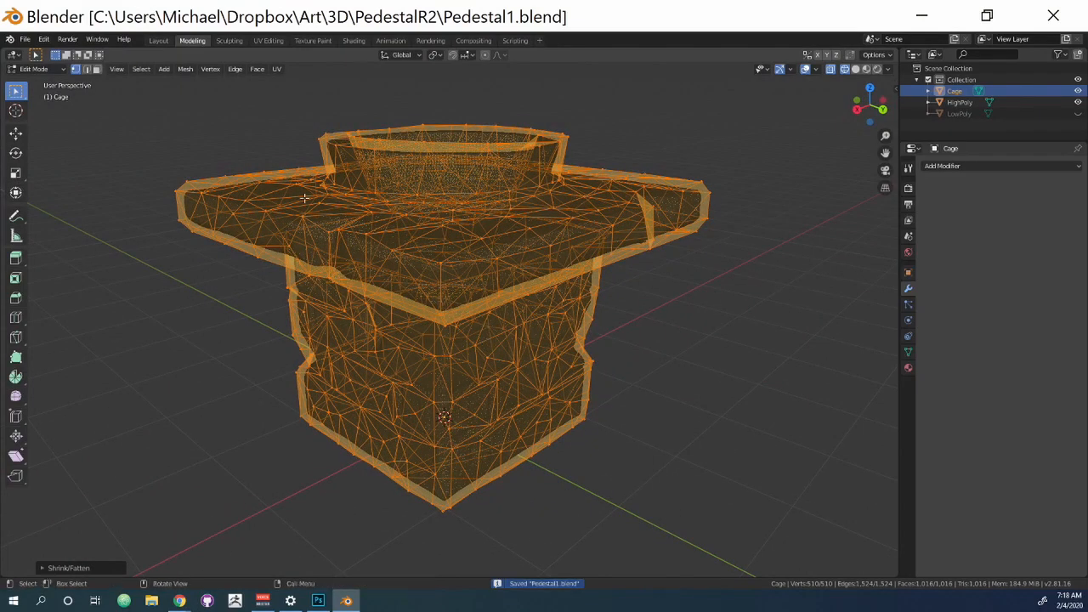
# Return to the Layout workspace and remove the UV map from the Cage object
pyautogui.click(167, 40)
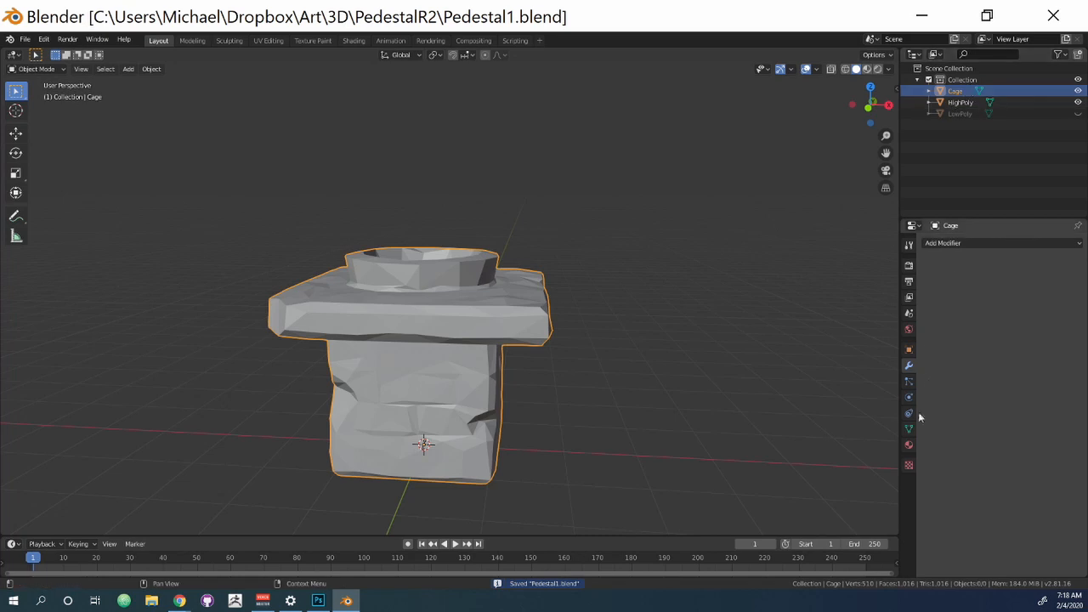
pyautogui.moveTo(403, 338); pyautogui.dragTo(468, 324, button='middle')
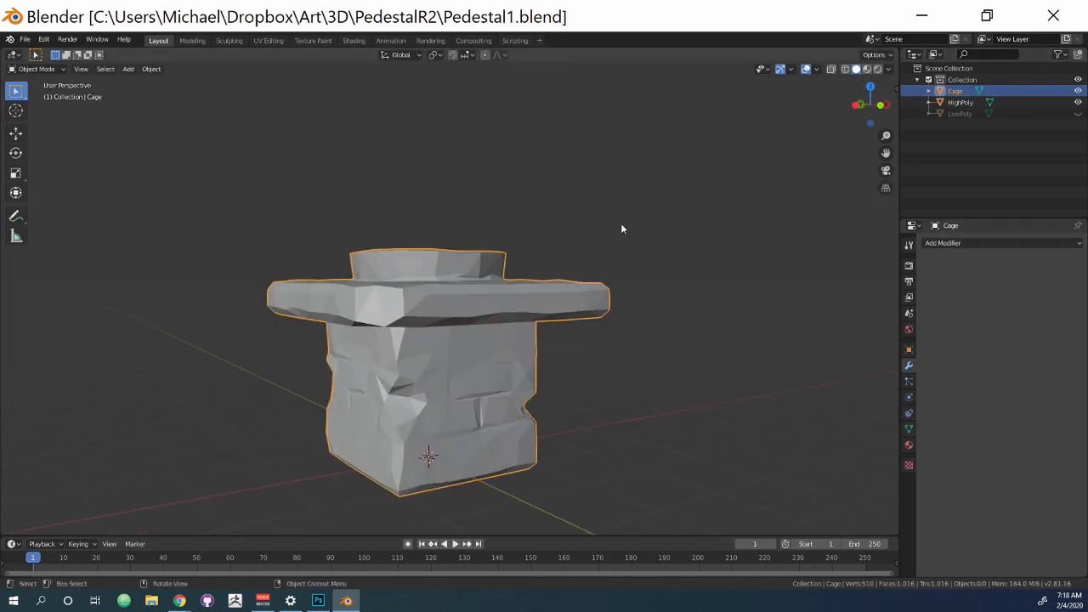
pyautogui.click(908, 429)
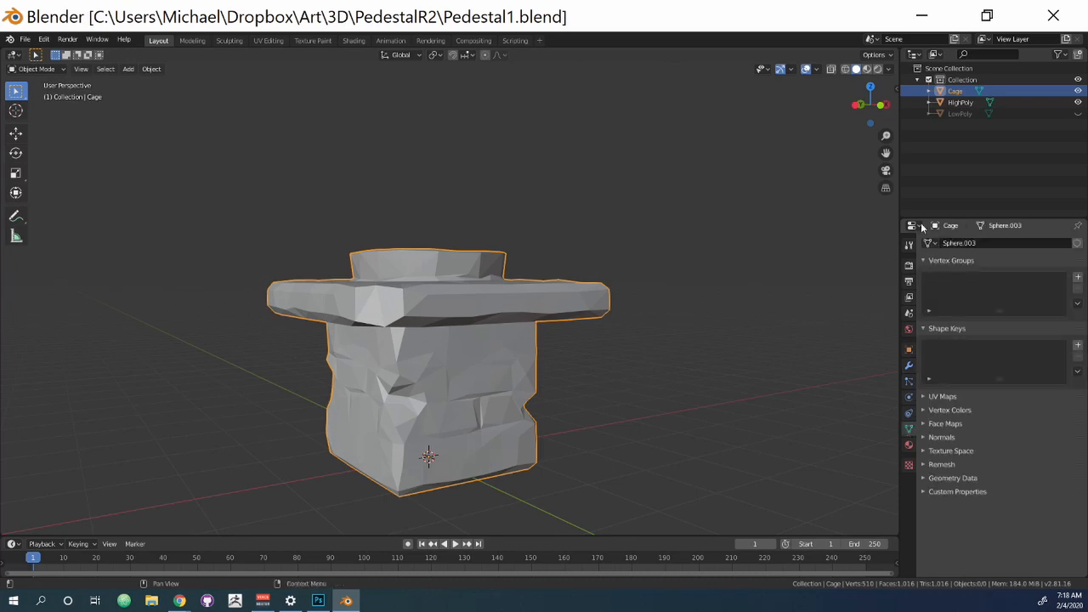
pyautogui.click(935, 397)
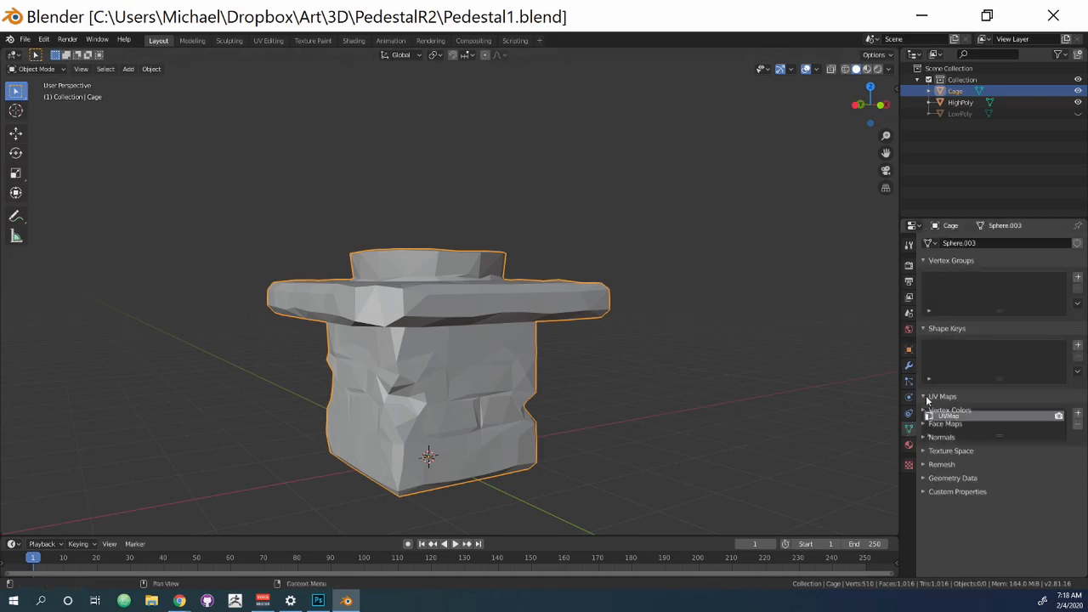
pyautogui.click(1080, 426)
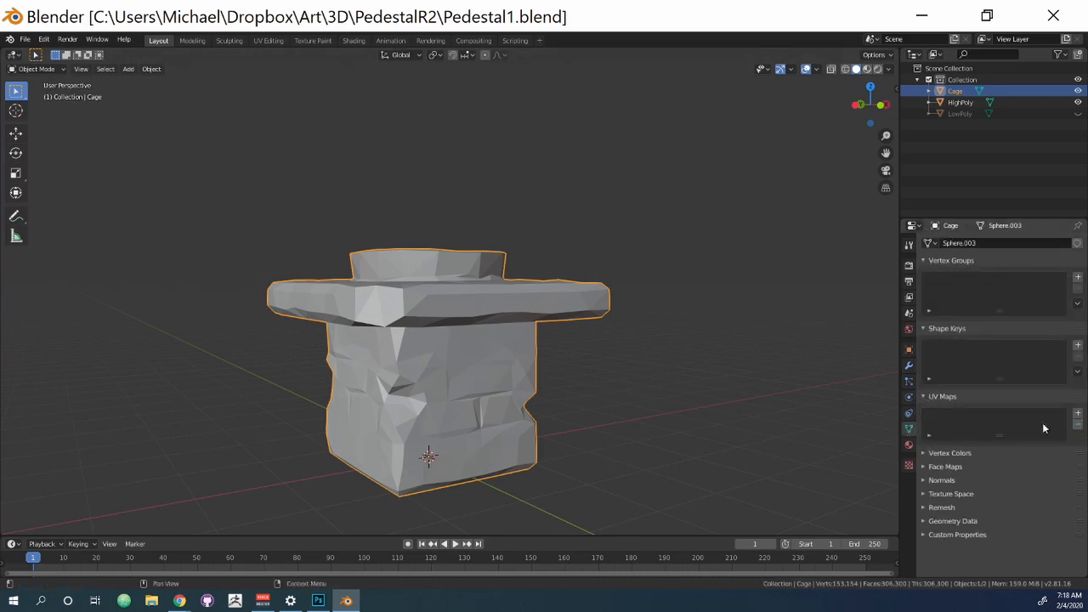
# Show and select LowPoly, temporarily hiding Cage to compare the overlapping pedestal meshes
pyautogui.moveTo(451, 285); pyautogui.dragTo(629, 315, button='middle')
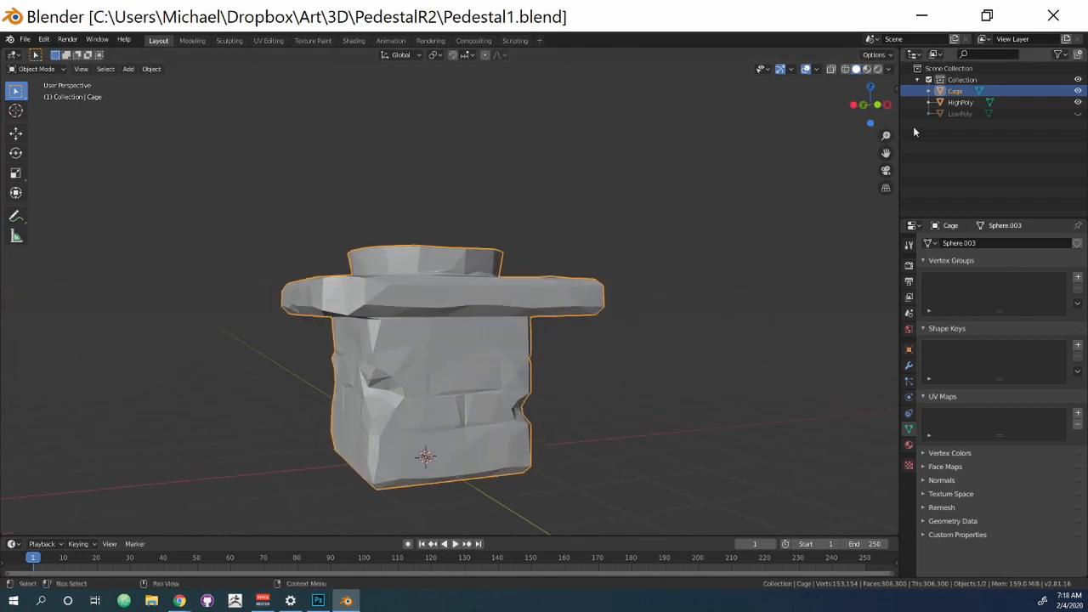
pyautogui.click(1078, 114)
pyautogui.click(961, 114)
pyautogui.moveTo(612, 196); pyautogui.dragTo(553, 233, button='middle')
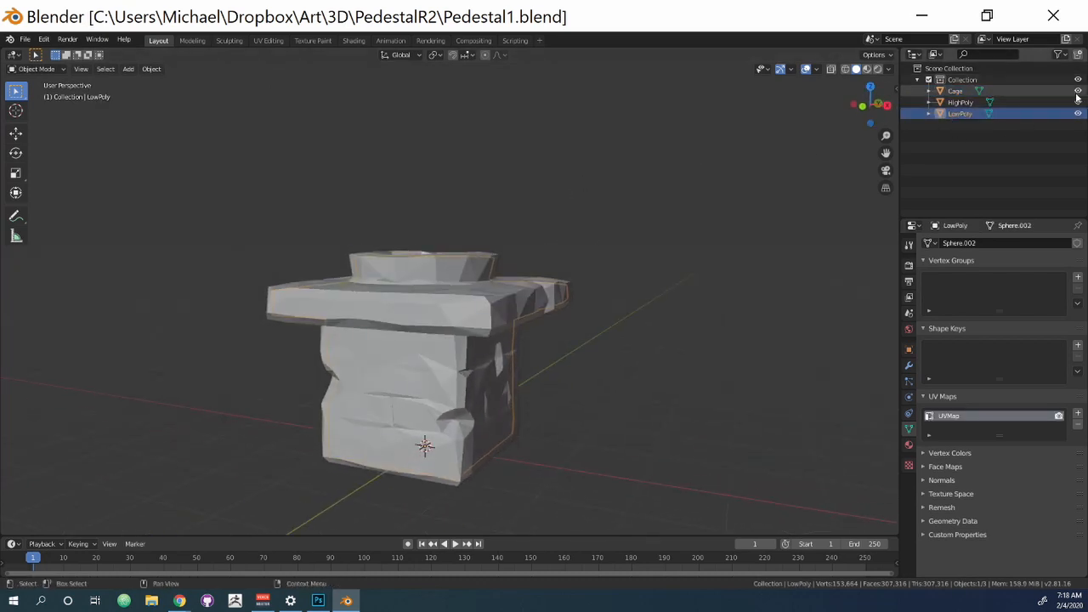
pyautogui.click(1078, 91)
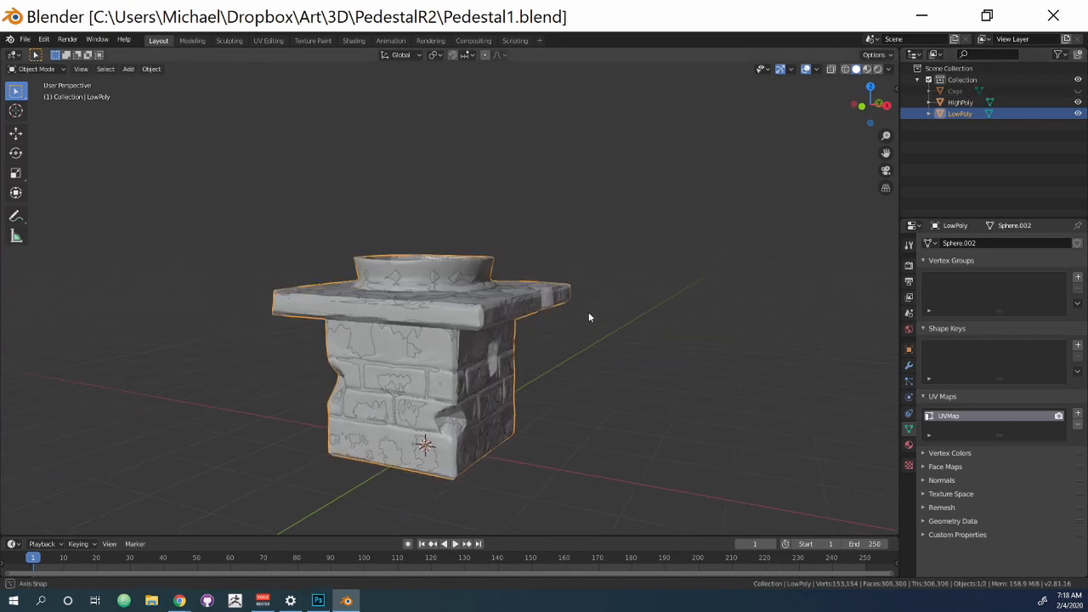
pyautogui.moveTo(588, 312); pyautogui.dragTo(620, 281, button='middle')
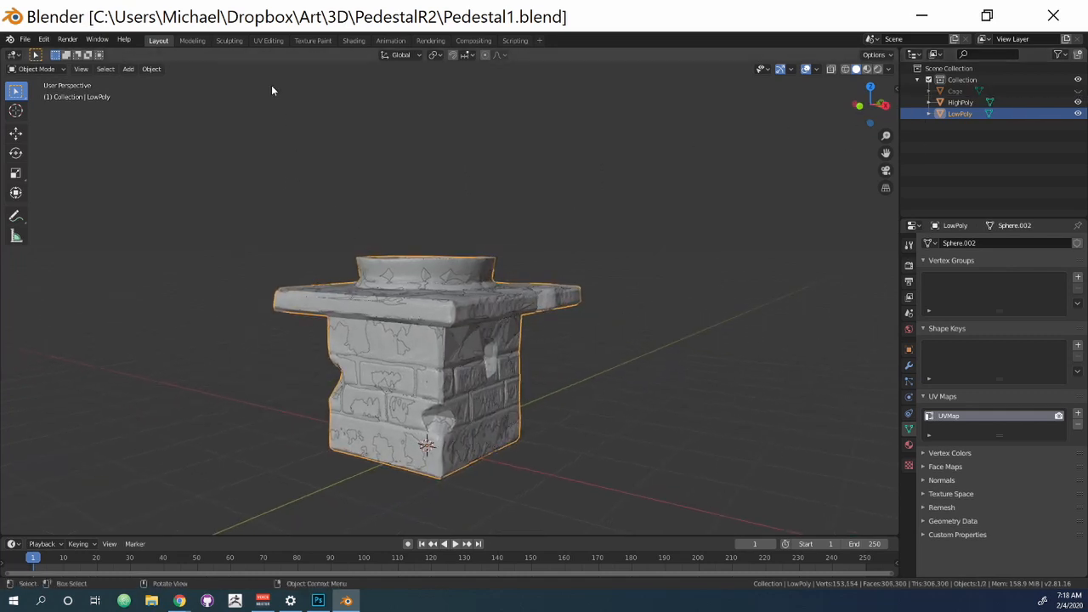
pyautogui.click(1078, 91)
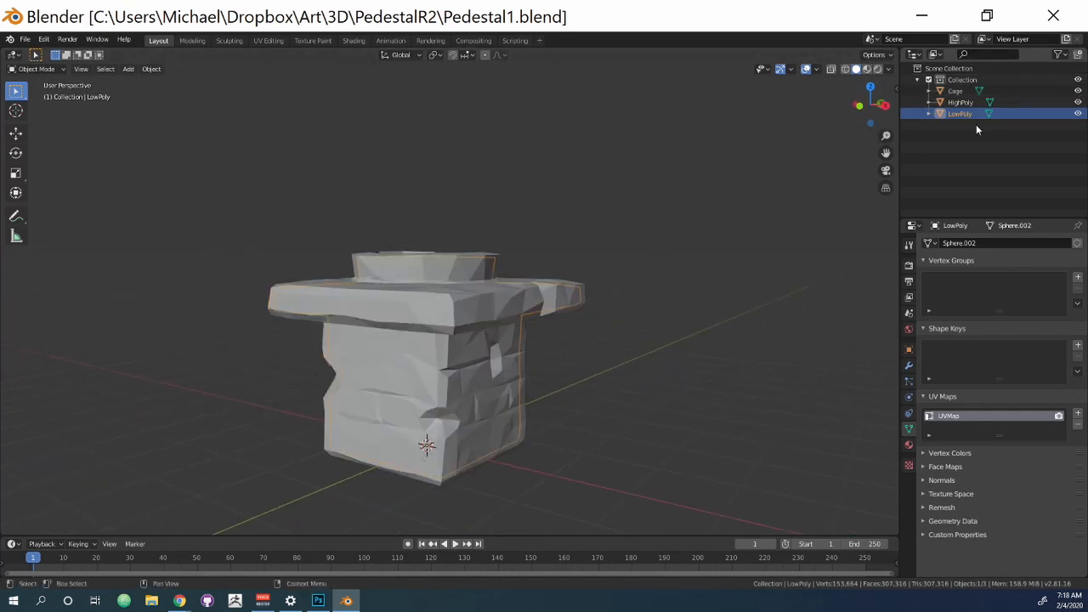
# Apply smooth shading to the LowPoly pedestal object
pyautogui.click(953, 123)
pyautogui.click(953, 114)
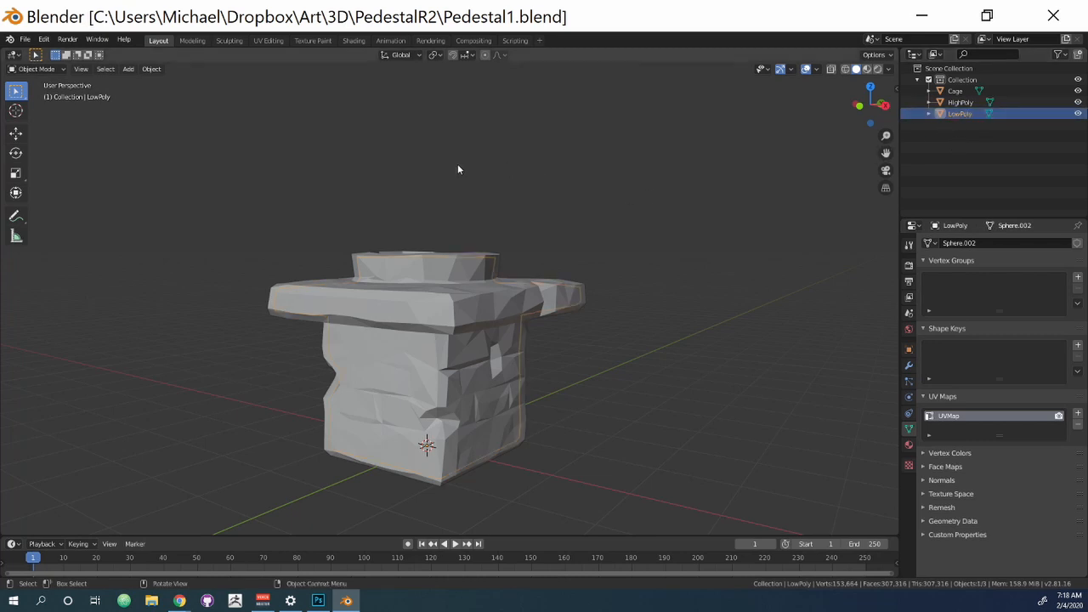
pyautogui.click(149, 70)
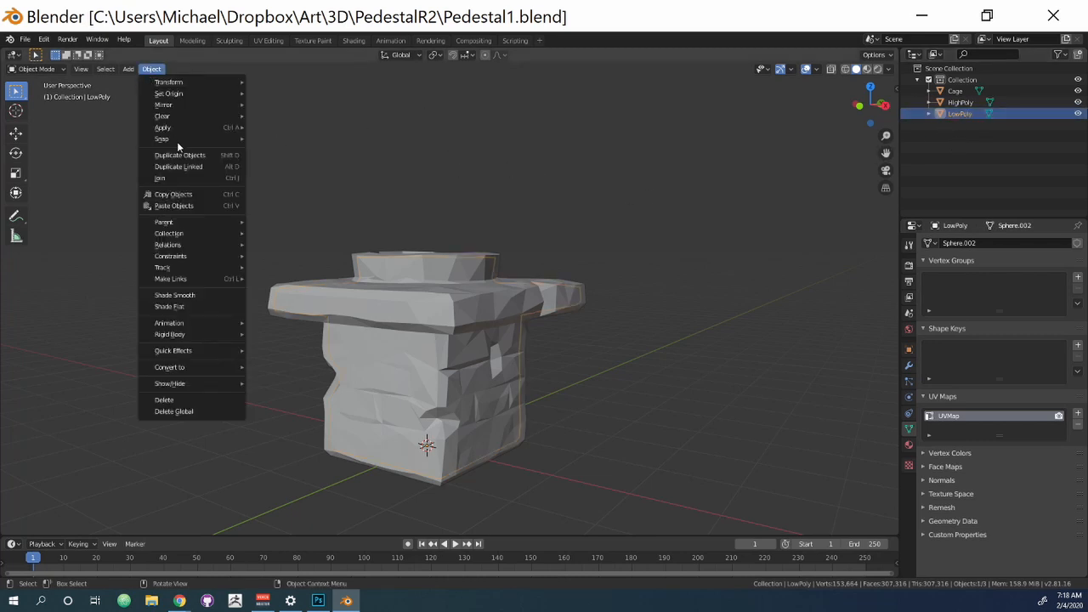
pyautogui.click(194, 296)
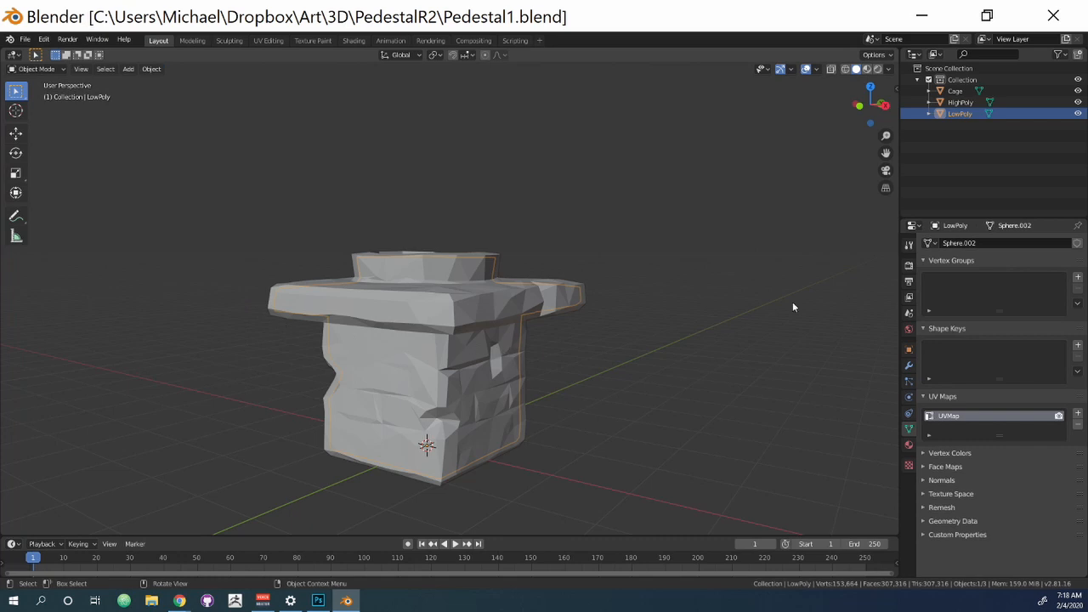
# Select the HighPoly pedestal object and apply smooth shading to it
pyautogui.click(961, 102)
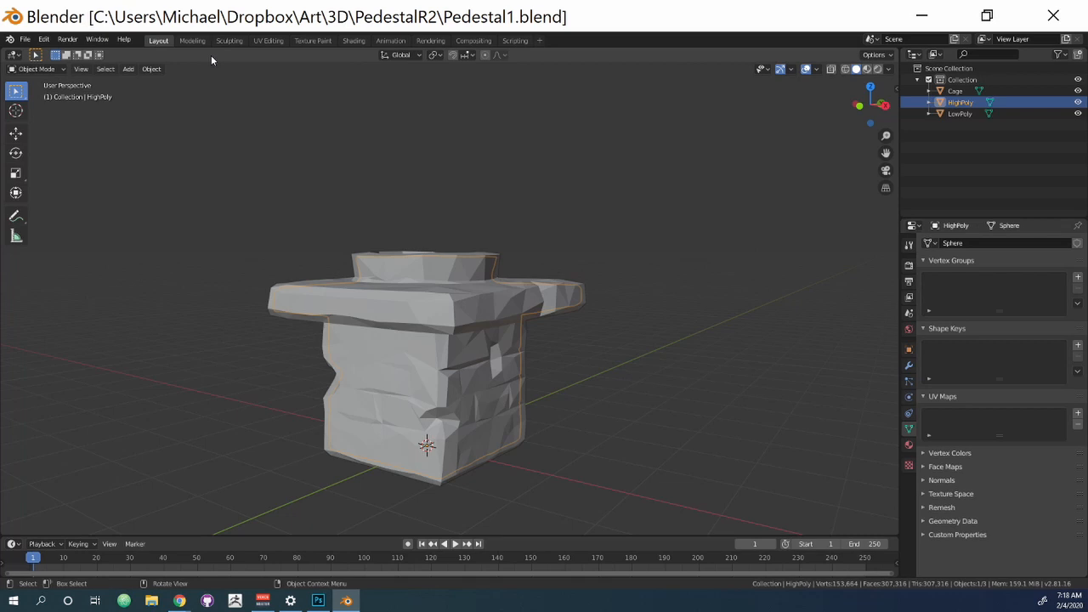
pyautogui.click(959, 113)
pyautogui.click(152, 69)
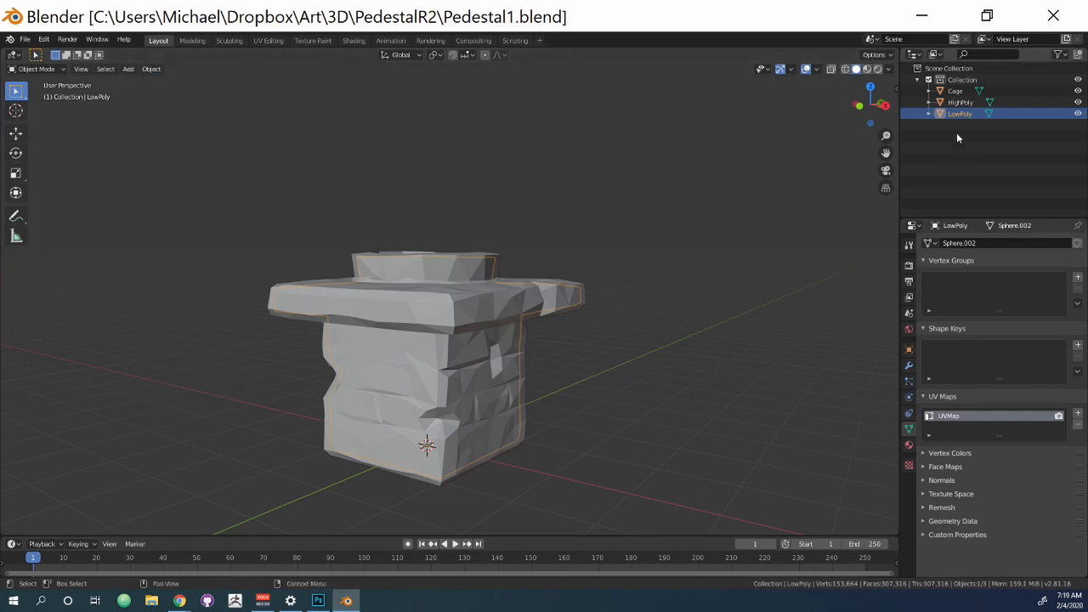
pyautogui.click(956, 103)
pyautogui.click(152, 69)
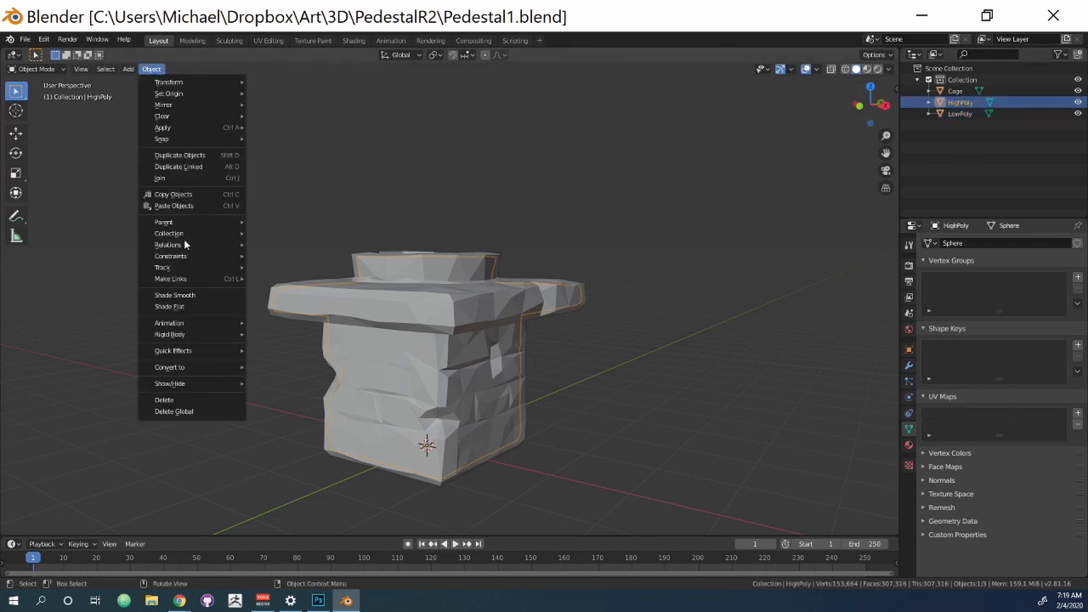
pyautogui.click(235, 295)
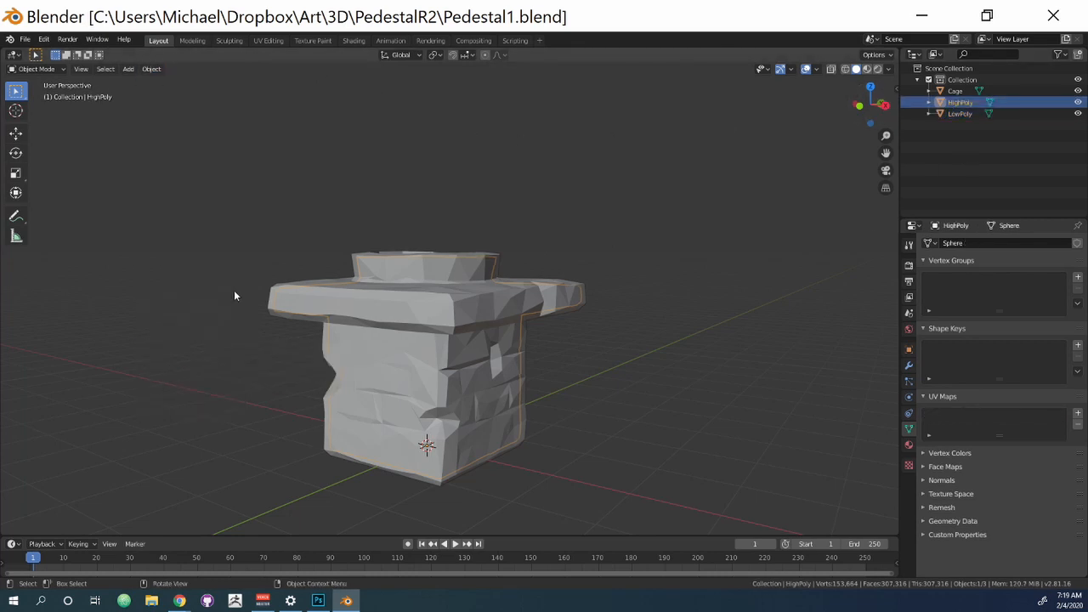
# Apply smooth shading to the Cage object and save the file
pyautogui.click(956, 91)
pyautogui.click(152, 70)
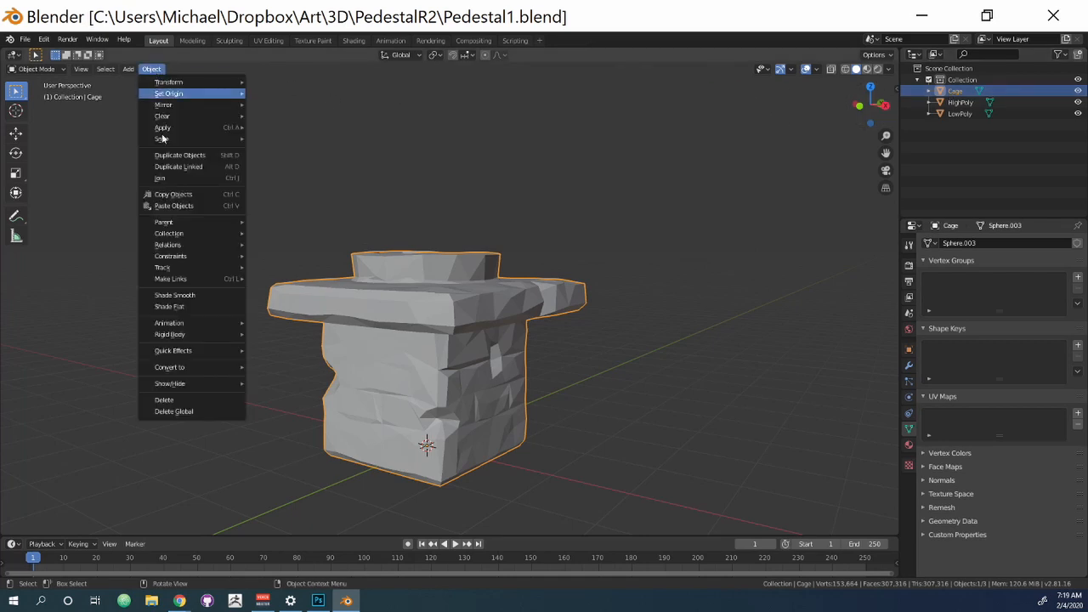
pyautogui.click(185, 291)
pyautogui.moveTo(185, 297); pyautogui.dragTo(580, 379, button='middle')
pyautogui.hotkey('ctrl', 's')
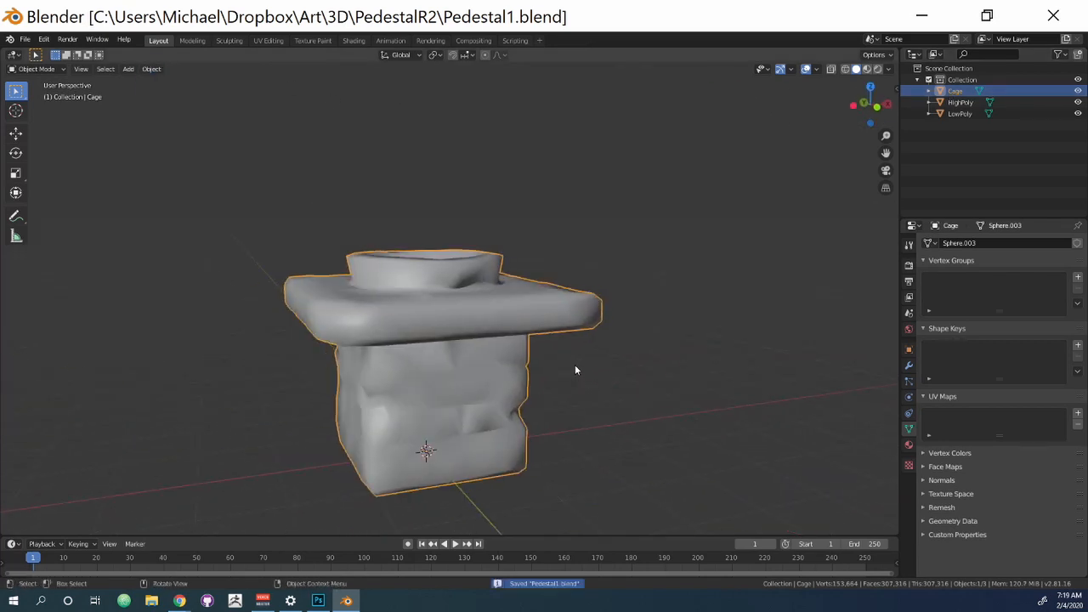
# Open LowPoly in the Texture Paint workspace and hide Cage and HighPoly
pyautogui.click(960, 113)
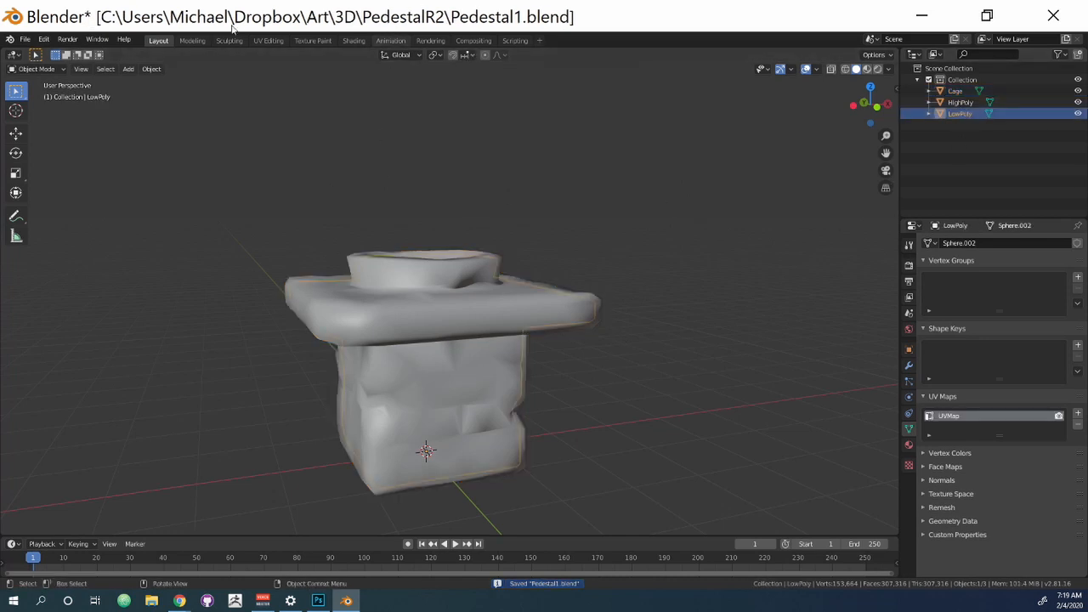
pyautogui.click(313, 40)
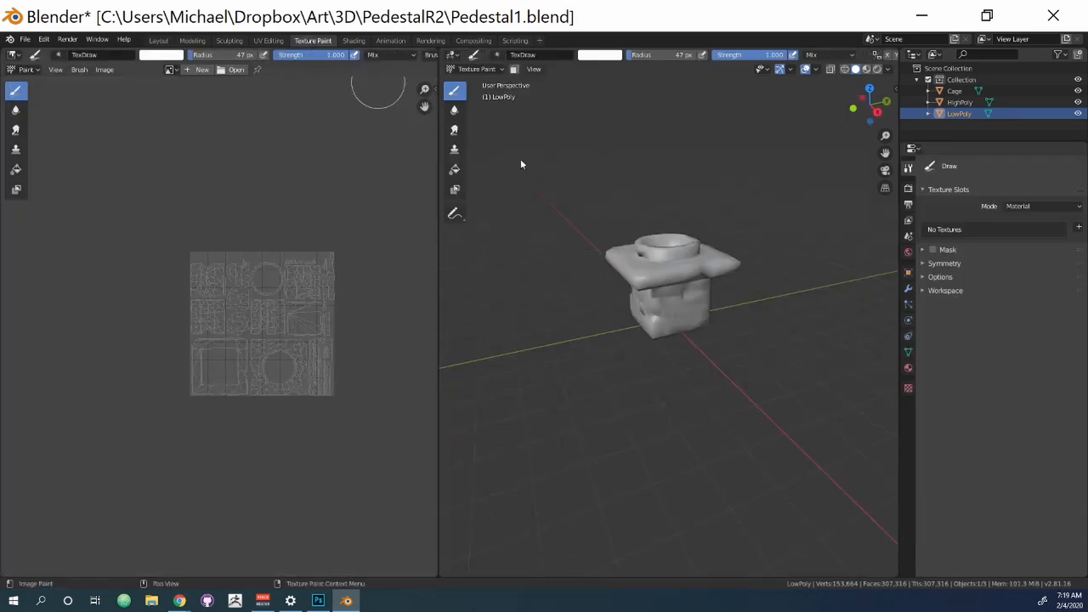
pyautogui.click(1078, 91)
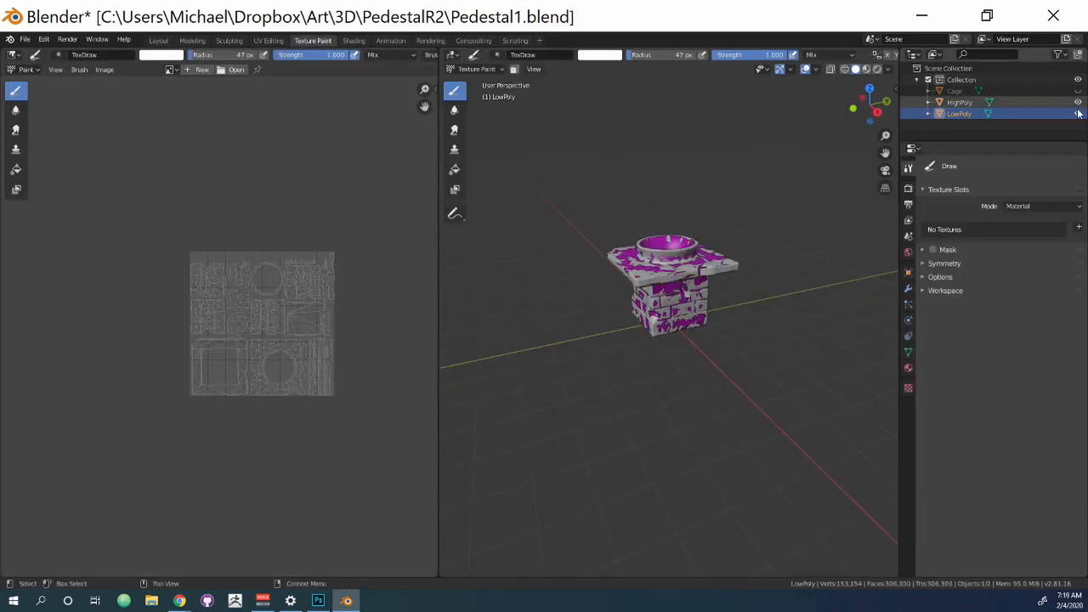
pyautogui.click(1078, 102)
# Display the 3D viewport's sidebar with LowPoly's transform properties and inspect the untextured mesh up close
pyautogui.moveTo(720, 341); pyautogui.dragTo(741, 321, button='middle')
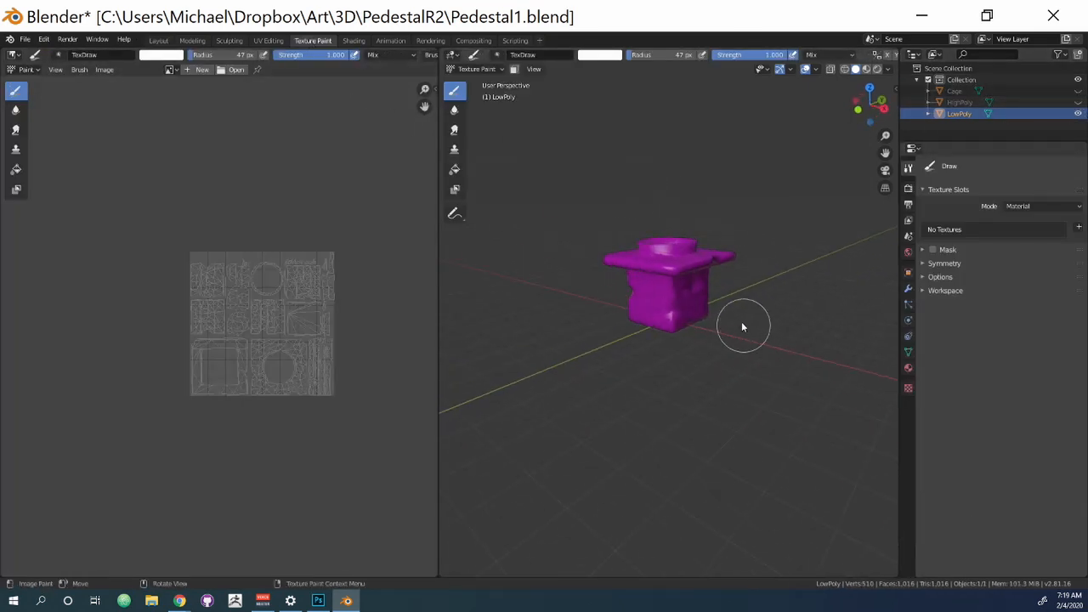
pyautogui.press('n')
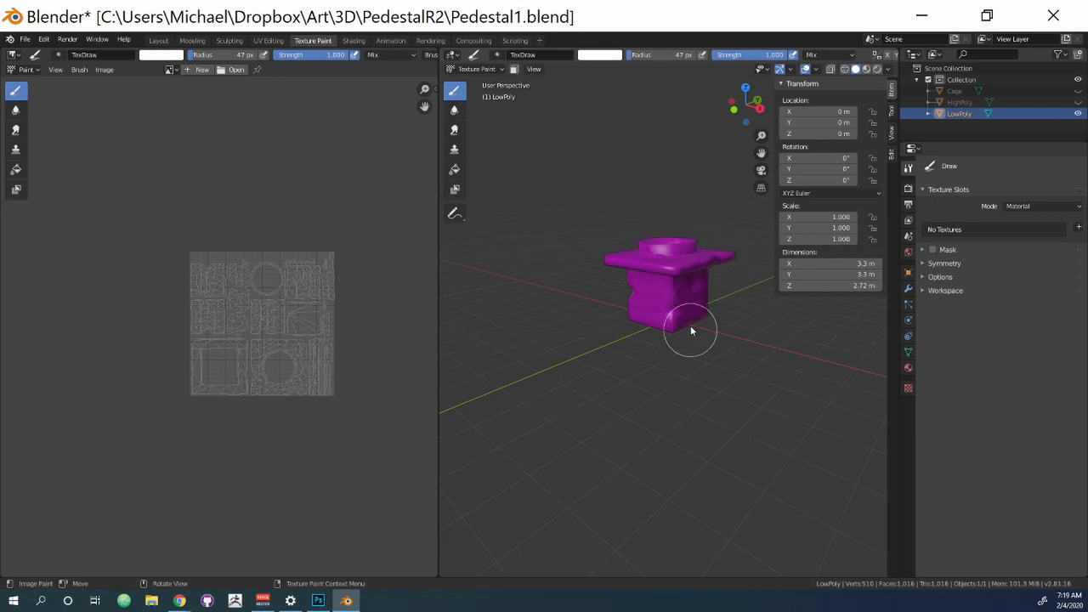
pyautogui.scroll(5, 691, 240)
pyautogui.keyDown('shift'); pyautogui.moveTo(676, 265); pyautogui.dragTo(619, 357, button='middle'); pyautogui.keyUp('shift')
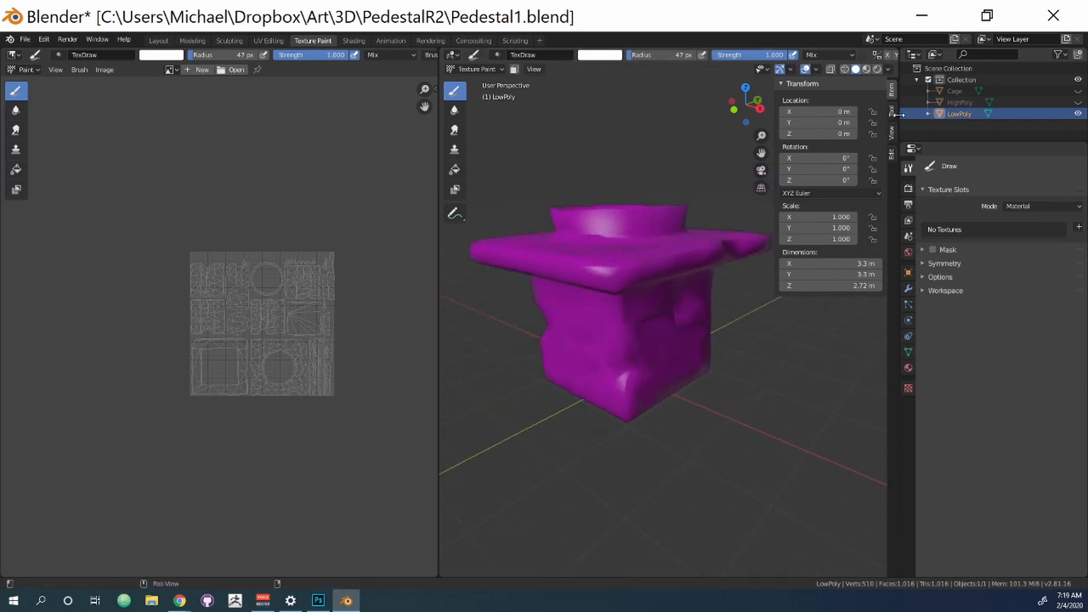
# Add a 1024 px Normal texture paint slot named T_Pedestal_N and display its image in the image editor
pyautogui.click(892, 113)
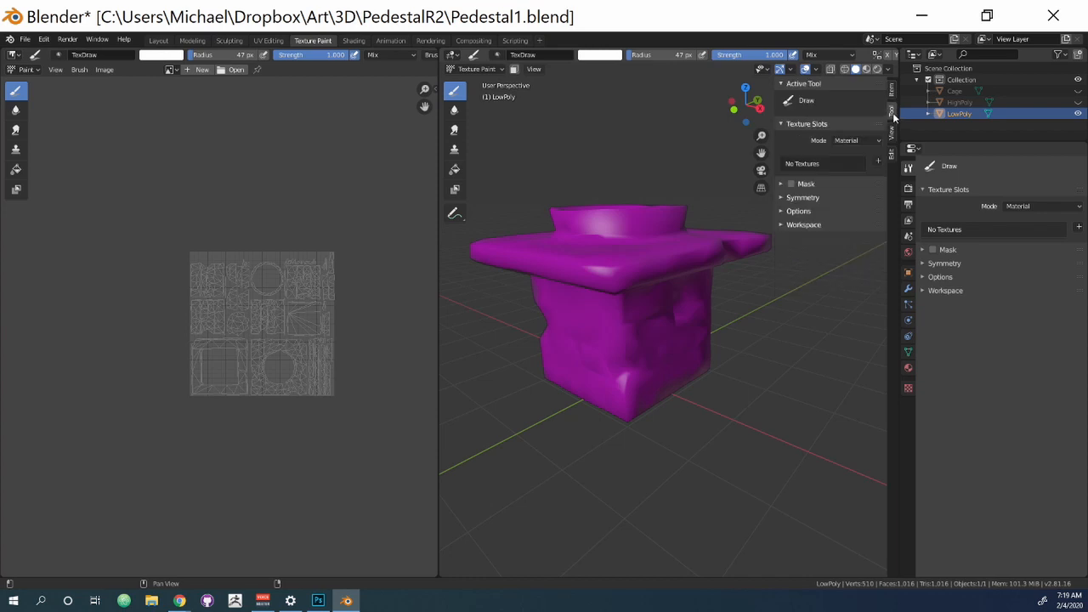
pyautogui.click(877, 163)
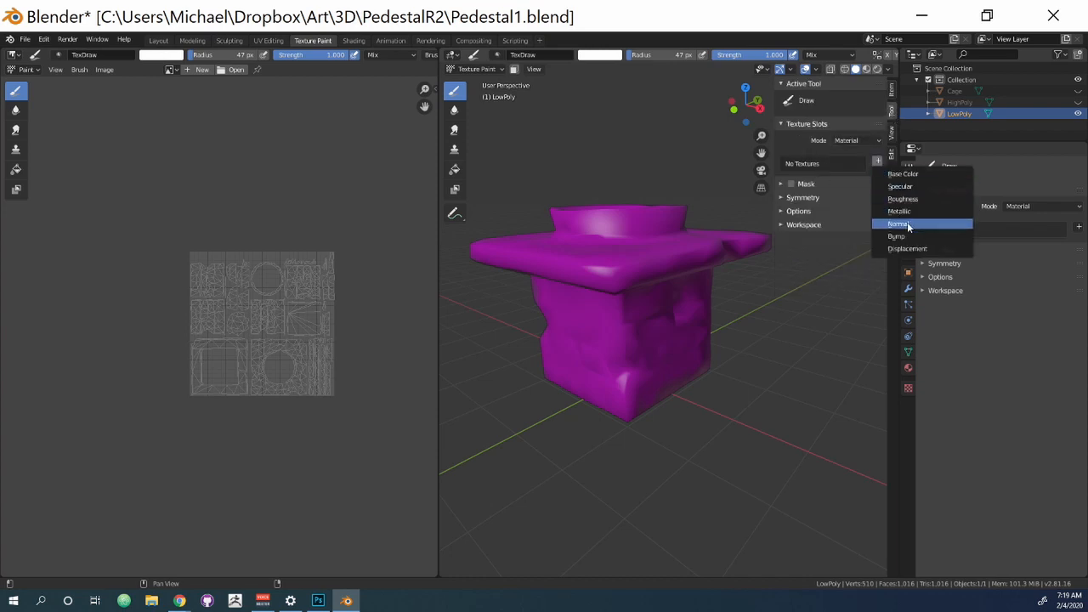
pyautogui.click(908, 224)
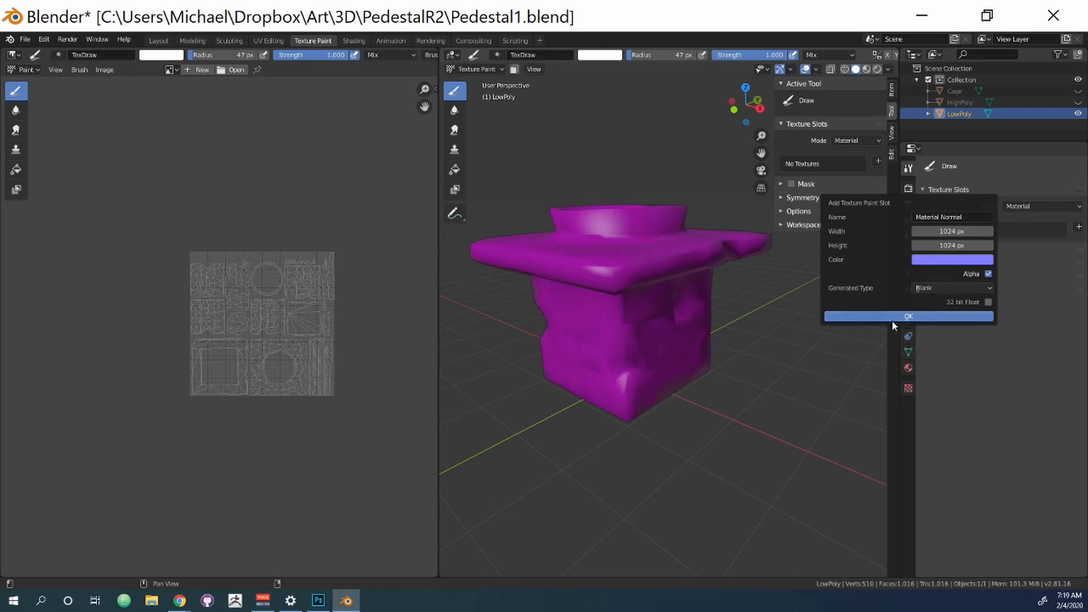
pyautogui.click(964, 217)
pyautogui.hotkey('ctrl', 'a')
pyautogui.write('T_')
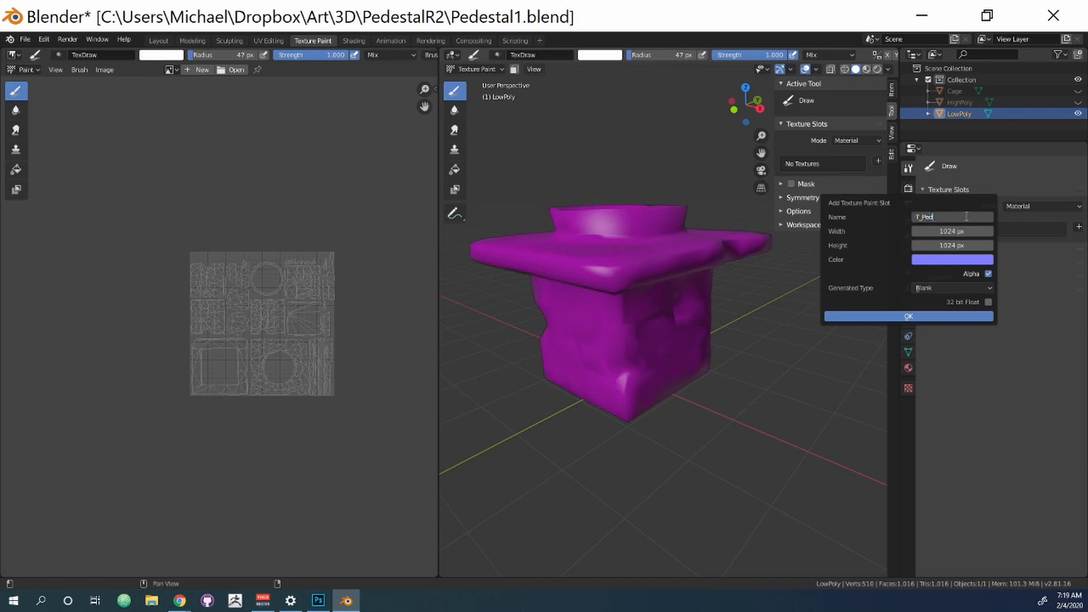
pyautogui.write('Pedestal_N')
pyautogui.press('Return')
pyautogui.press('Return')
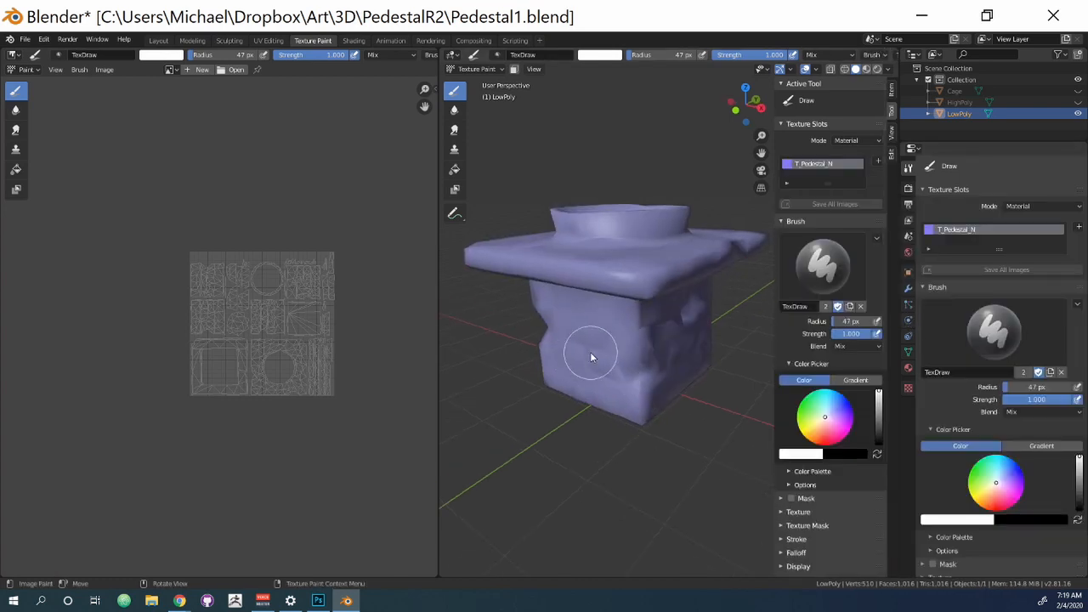
pyautogui.click(818, 163)
pyautogui.scroll(-7, 265, 250)
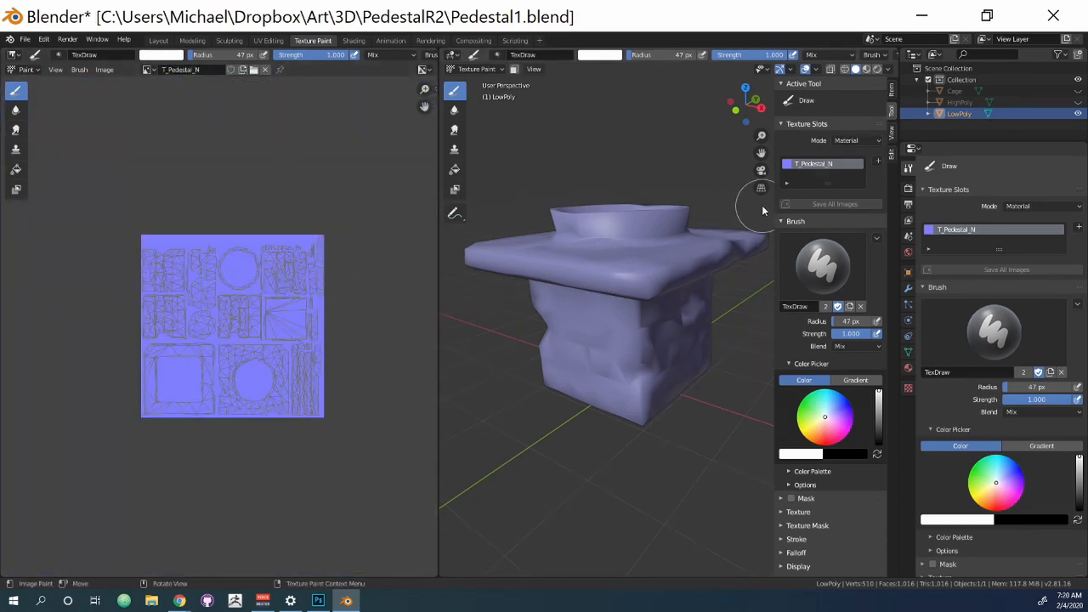
# Add a Base Color texture paint slot named T_Pedestal_D and make T_Pedestal_N the active slot again
pyautogui.click(879, 160)
pyautogui.click(902, 173)
pyautogui.click(959, 166)
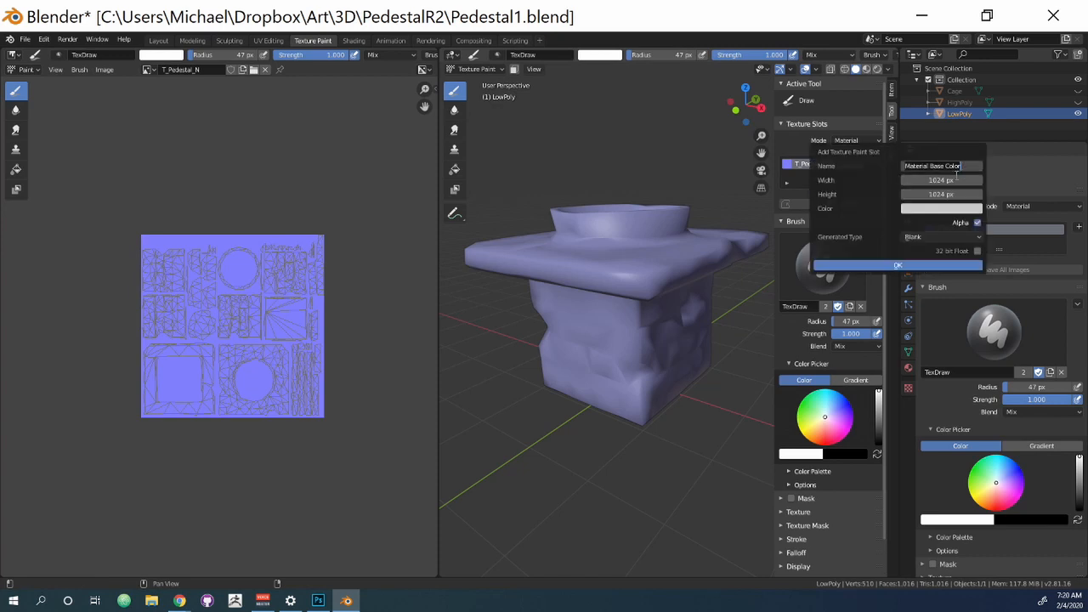
pyautogui.write('T_Pedestal_D')
pyautogui.click(893, 267)
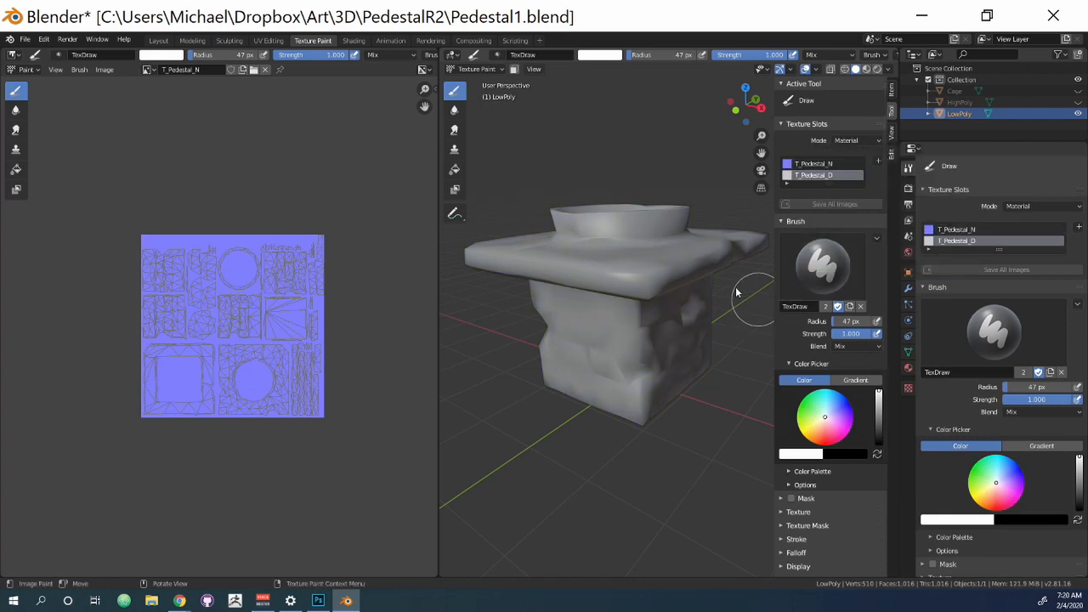
pyautogui.click(808, 164)
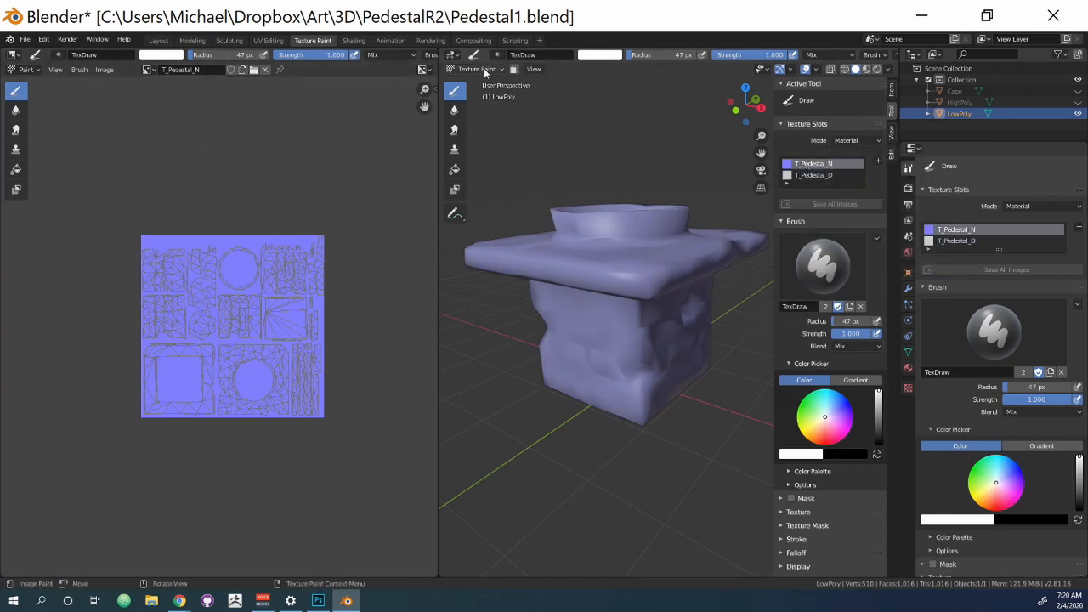
# Unhide all hidden objects in the scene and close the viewport sidebar
pyautogui.hotkey('alt', 'h')
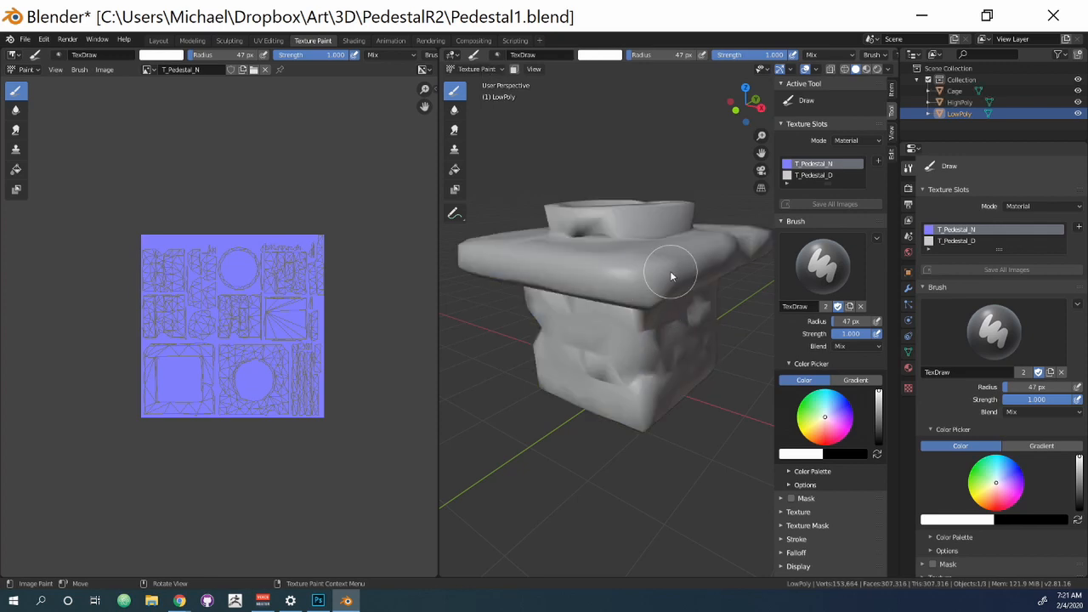
pyautogui.press('n')
pyautogui.moveTo(670, 267); pyautogui.dragTo(702, 323, button='middle')
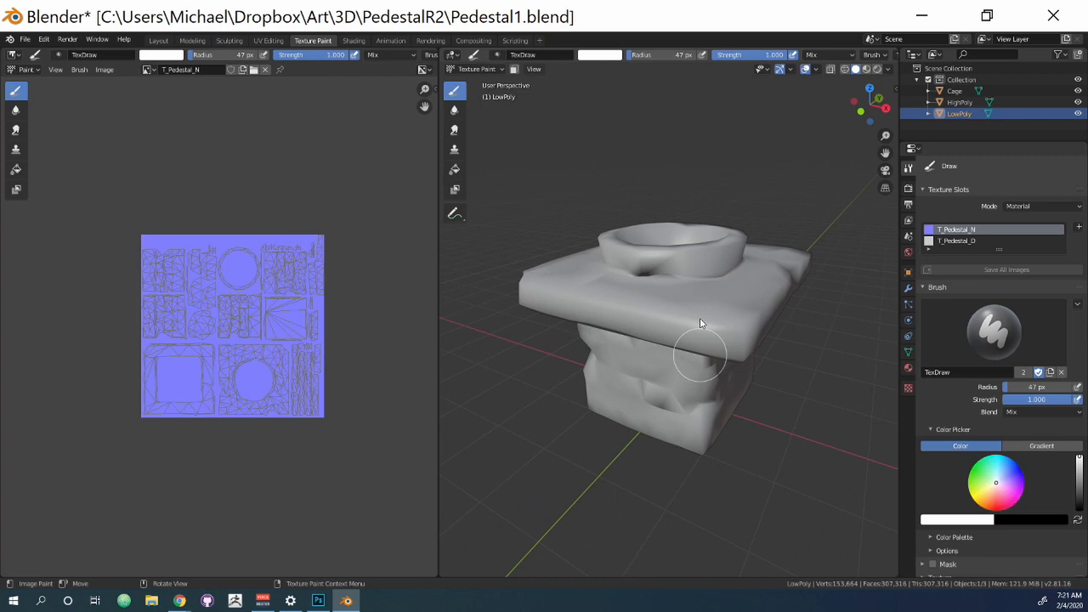
# Display the outliner's render visibility toggles and hide the Cage object from both renders and the viewport
pyautogui.click(1060, 55)
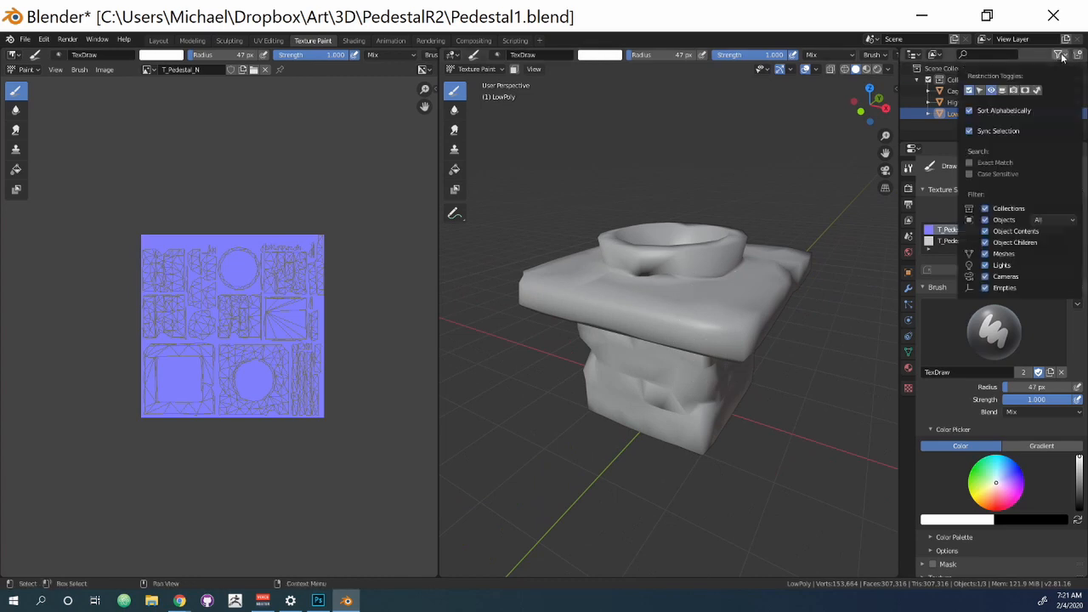
pyautogui.click(1014, 92)
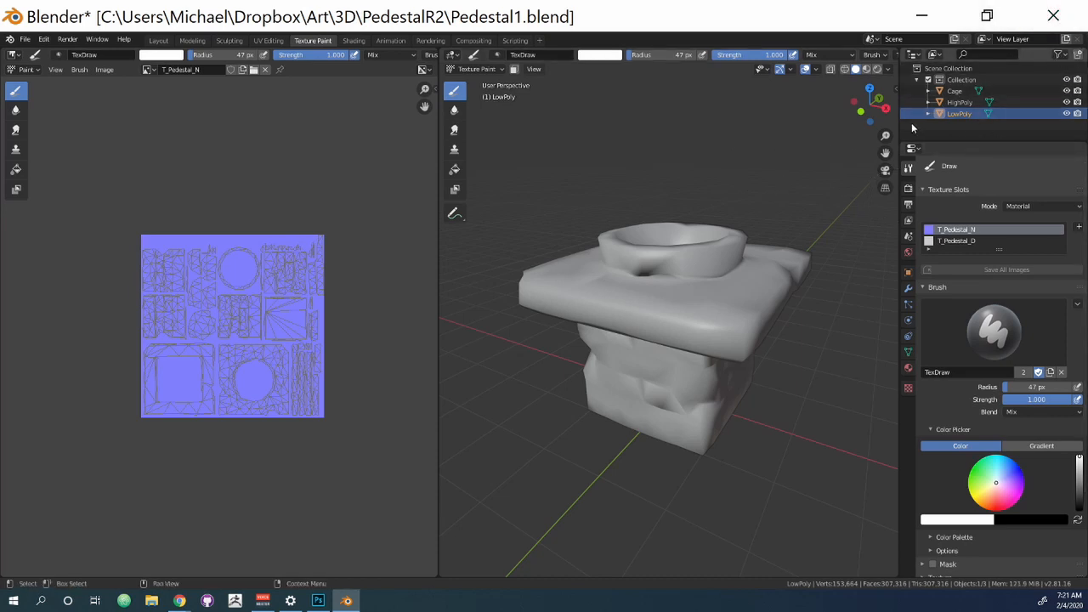
pyautogui.click(1079, 91)
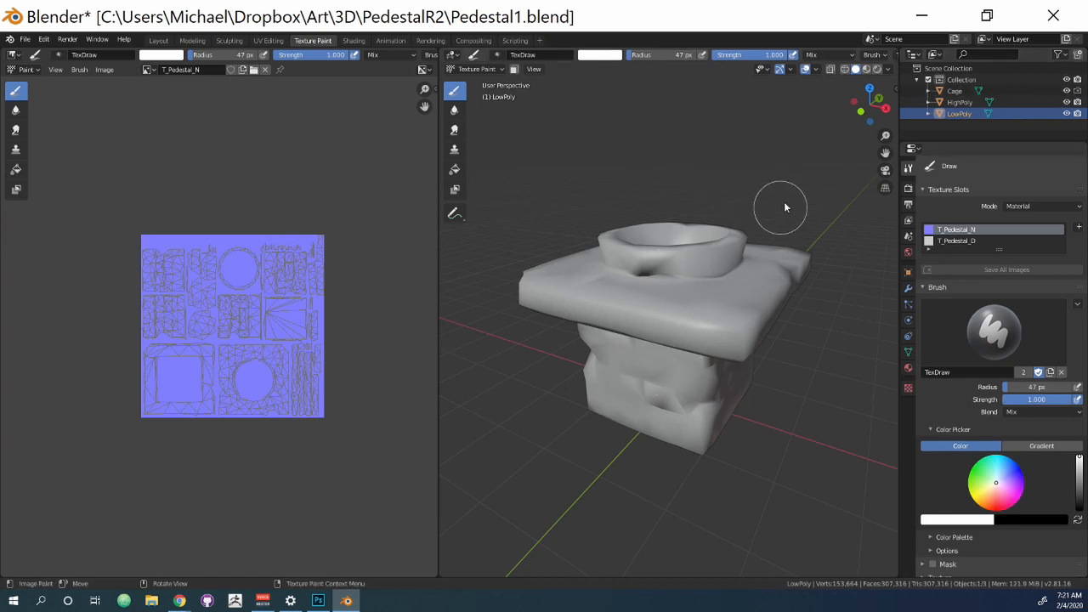
pyautogui.click(1067, 91)
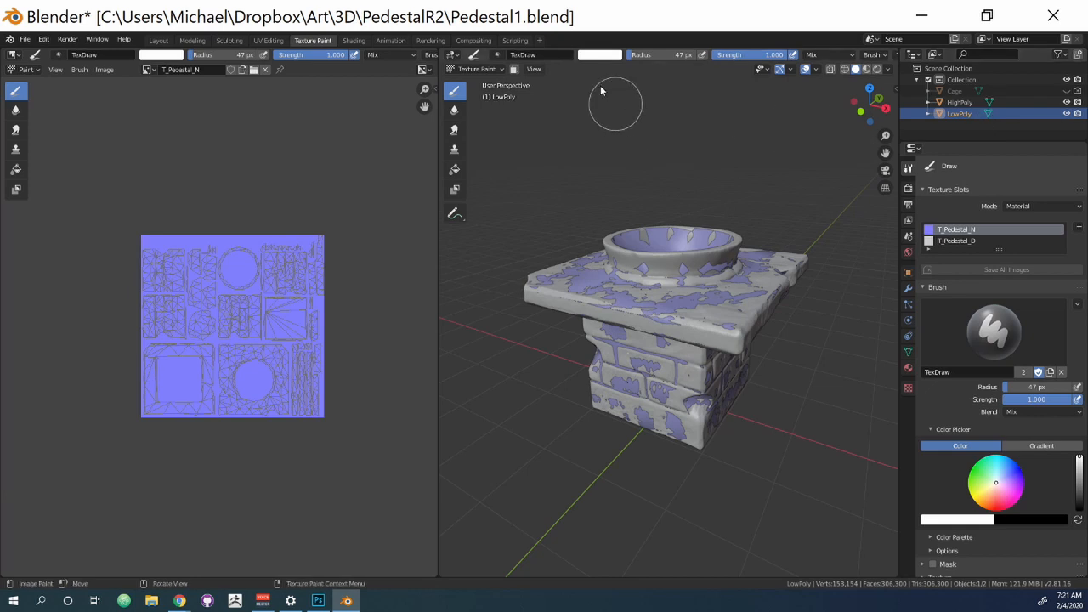
pyautogui.click(477, 69)
pyautogui.click(484, 78)
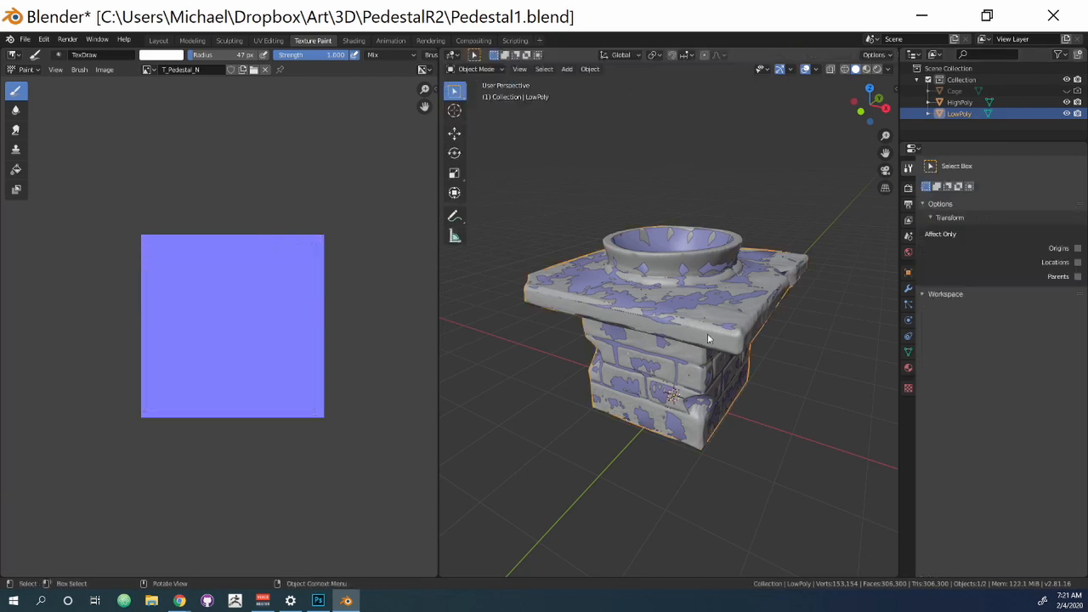
pyautogui.click(497, 69)
pyautogui.click(479, 144)
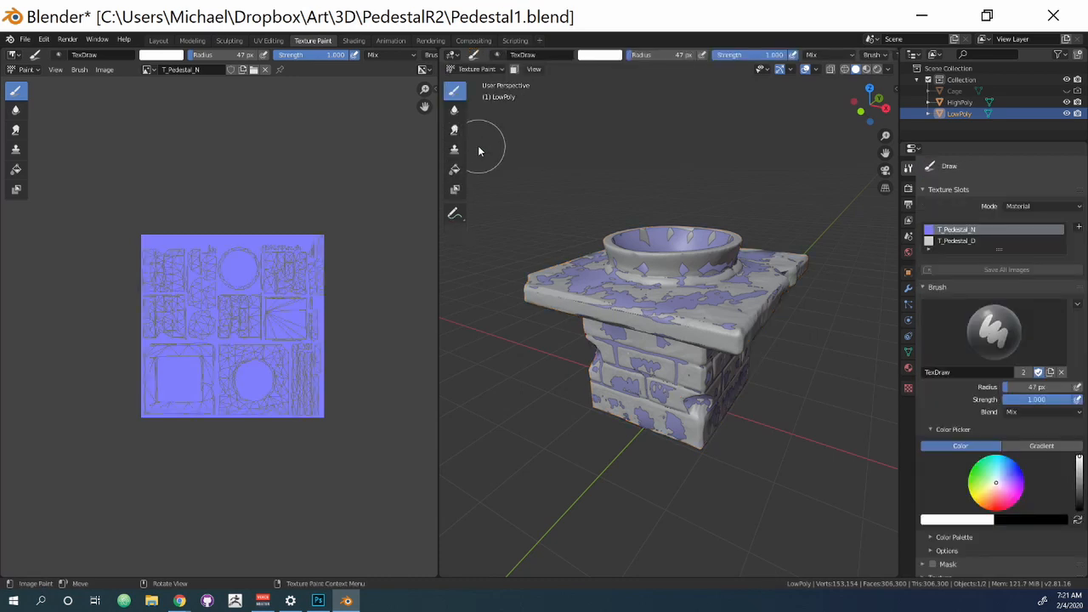
pyautogui.press('n')
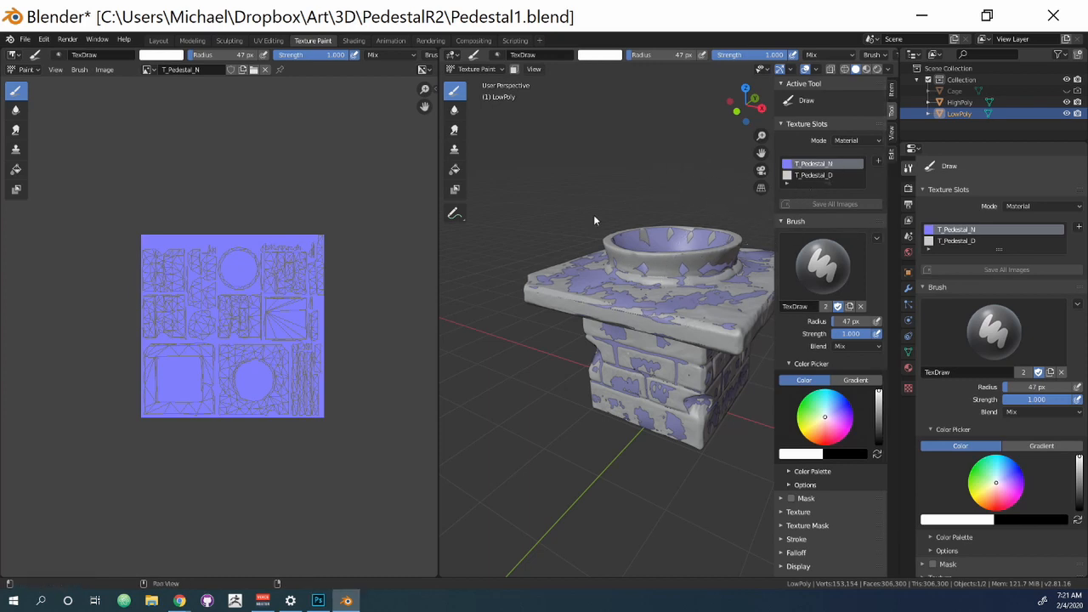
pyautogui.press('n')
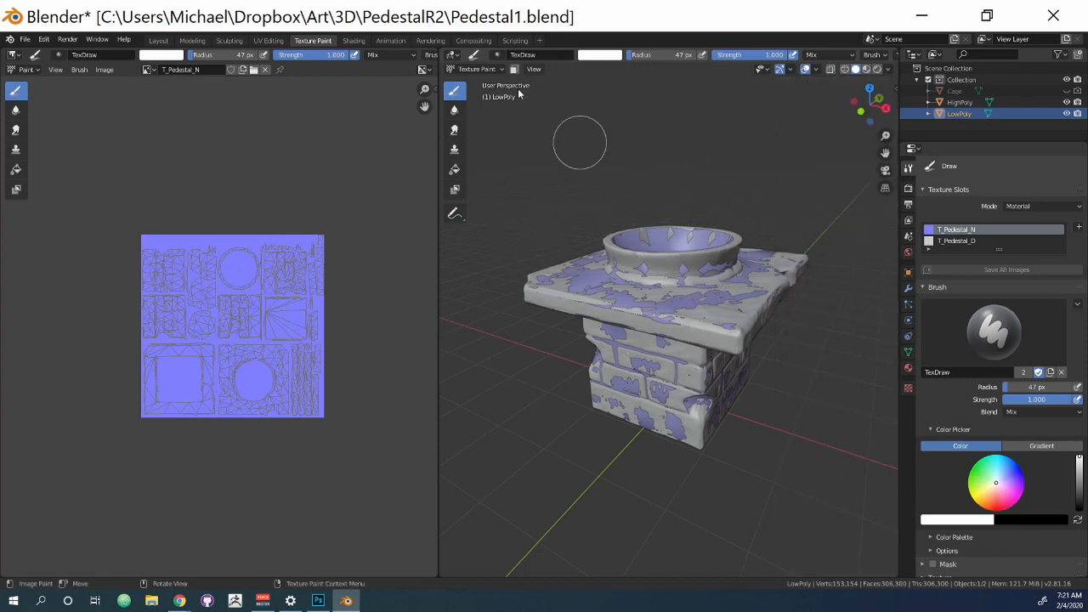
# Switch to Object Mode and select HighPoly together with LowPoly, keeping LowPoly as the active object
pyautogui.click(473, 69)
pyautogui.click(479, 83)
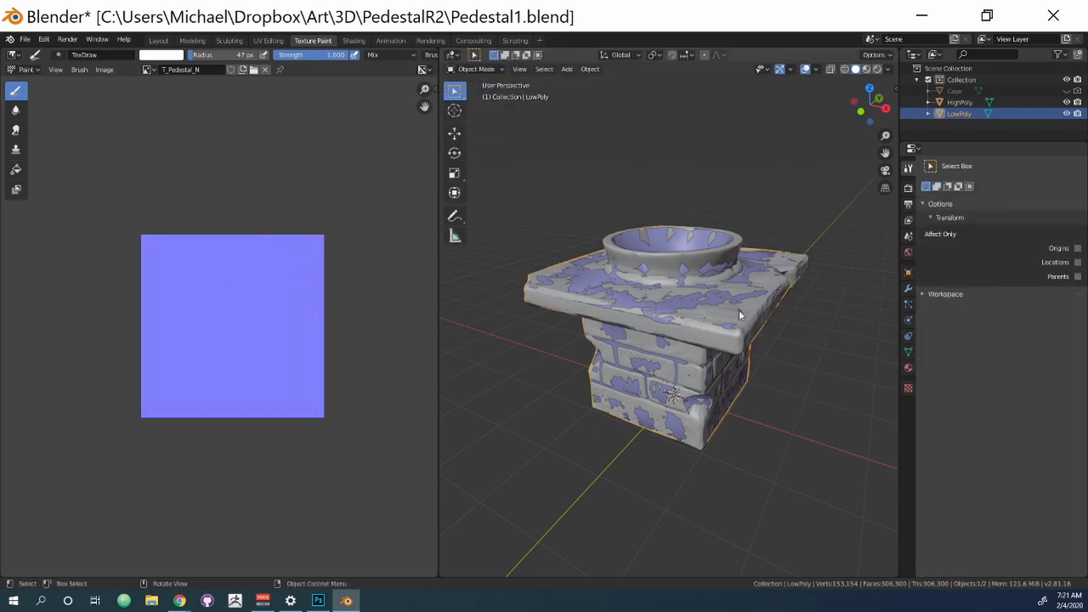
pyautogui.click(965, 101)
pyautogui.keyDown('ctrl'); pyautogui.click(961, 114); pyautogui.keyUp('ctrl')
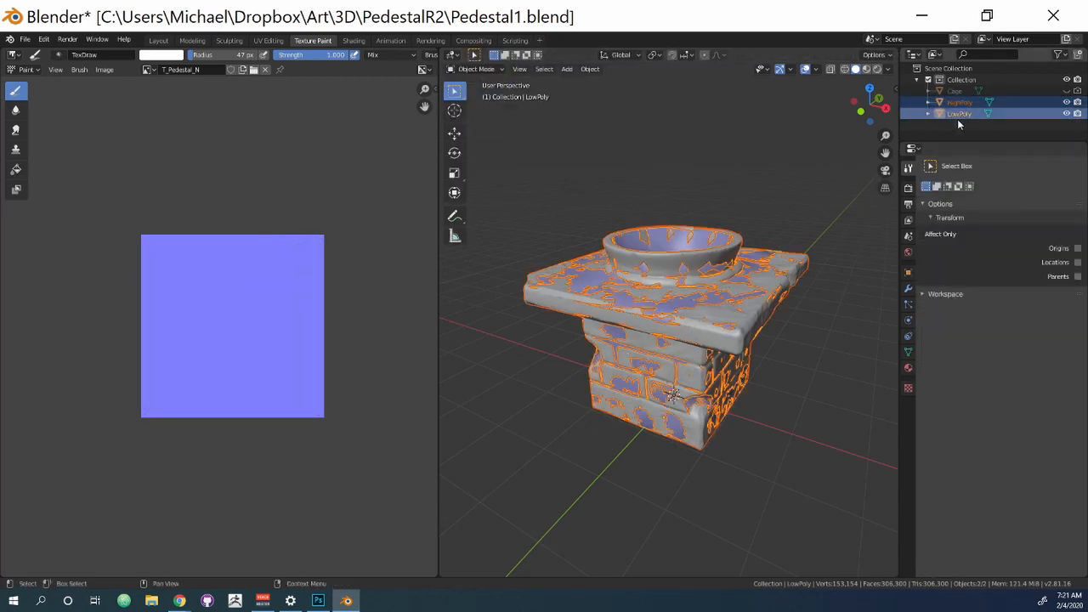
# Set the render engine to Cycles and the bake type to Normal
pyautogui.click(908, 190)
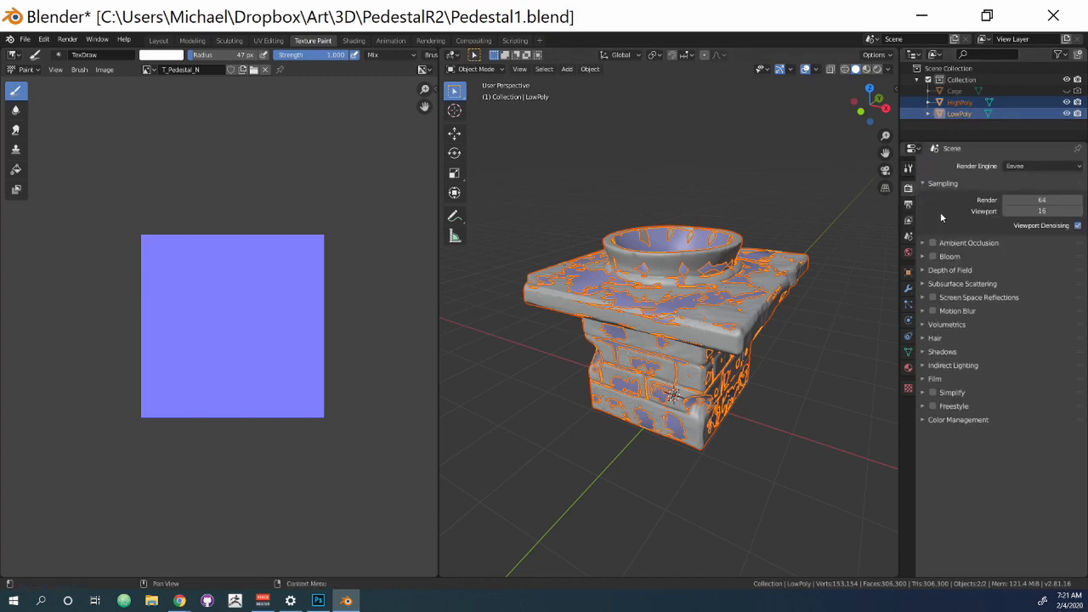
pyautogui.click(1018, 168)
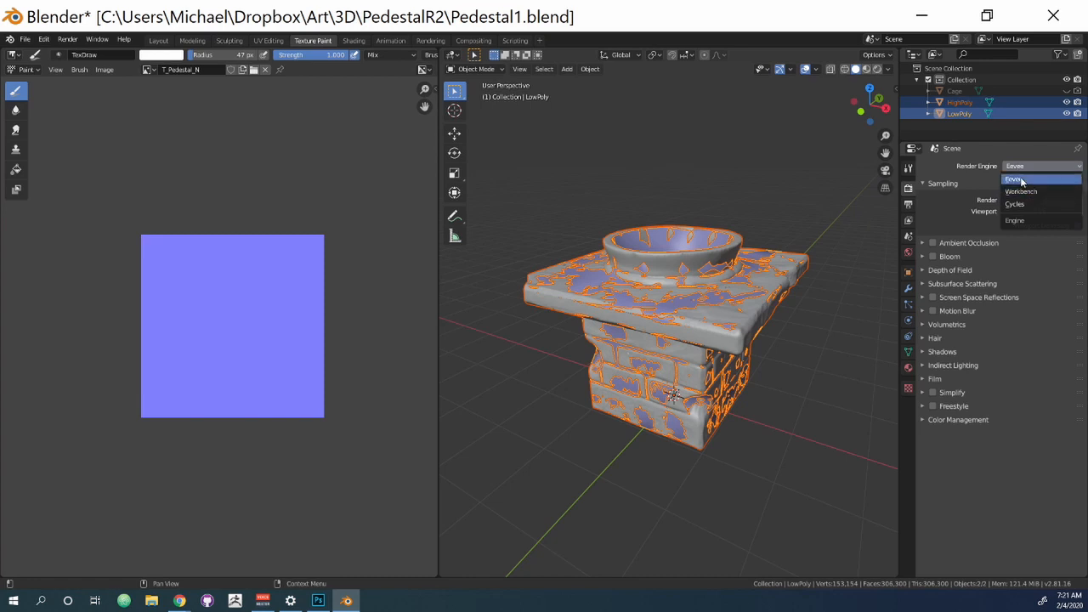
pyautogui.click(1019, 205)
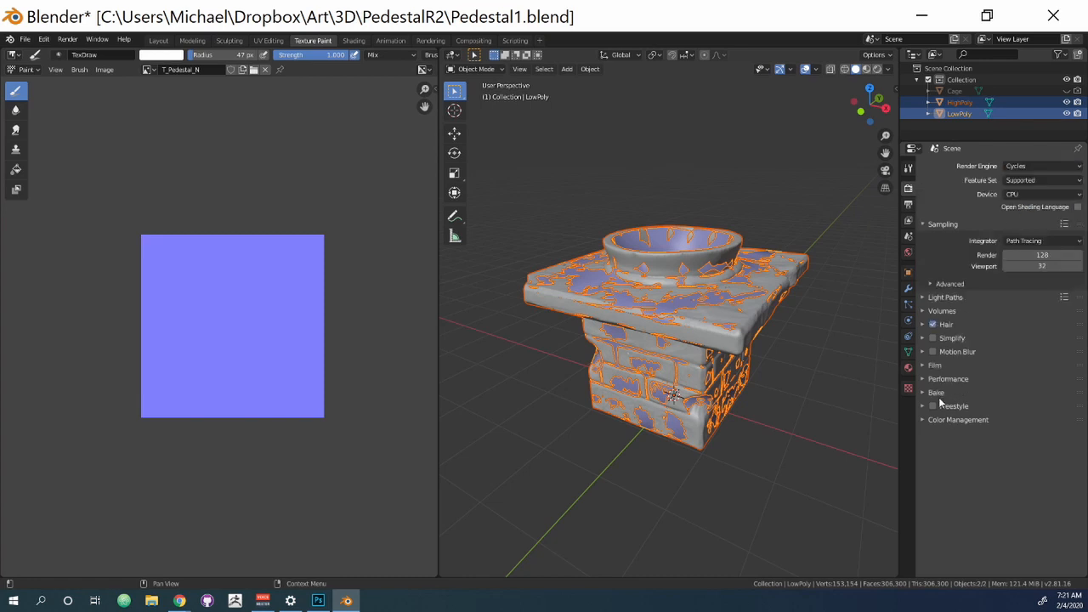
pyautogui.click(929, 394)
pyautogui.click(1040, 437)
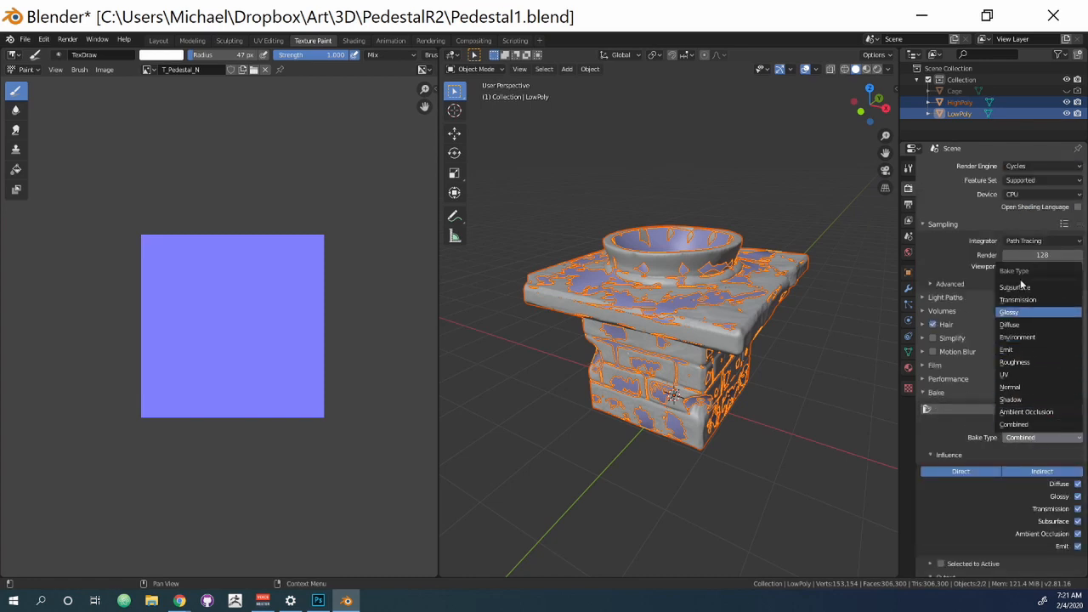
pyautogui.click(1013, 388)
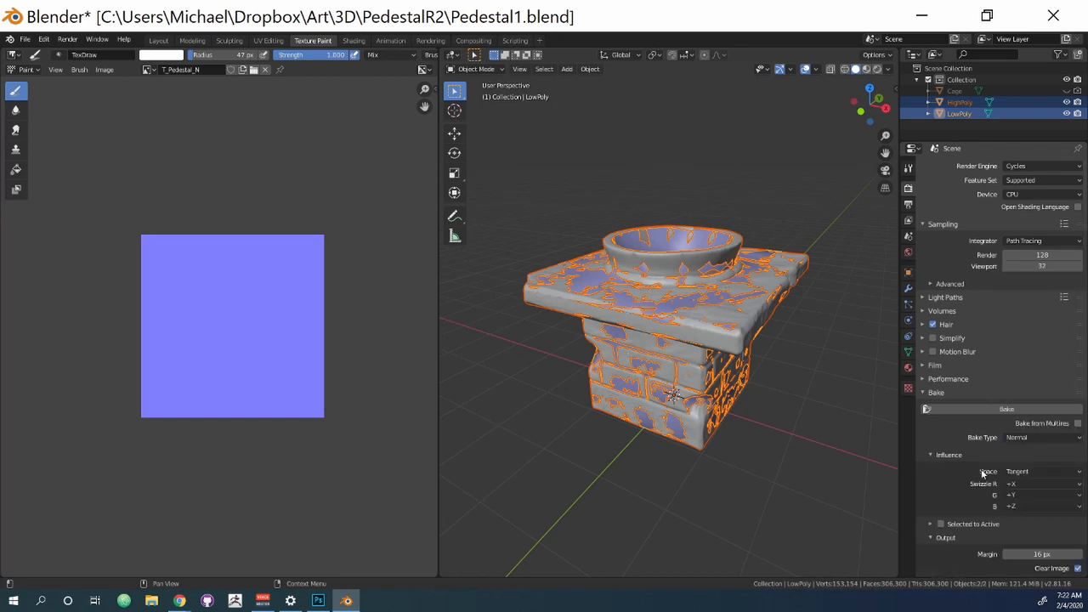
# Enable Selected to Active baking with a cage, using Cage as the cage object
pyautogui.scroll(-2, 963, 470)
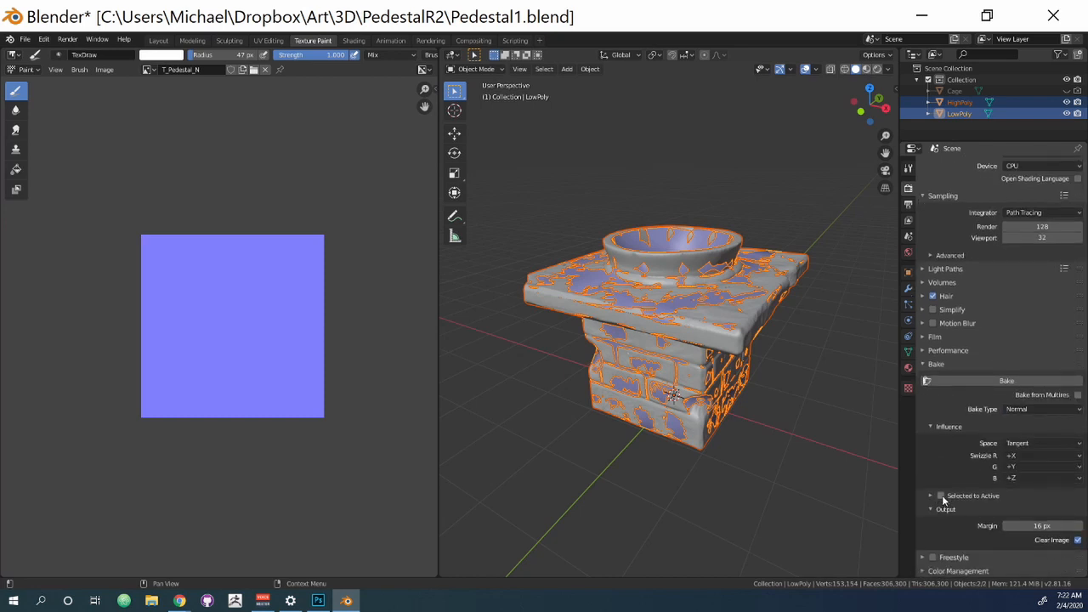
pyautogui.click(930, 496)
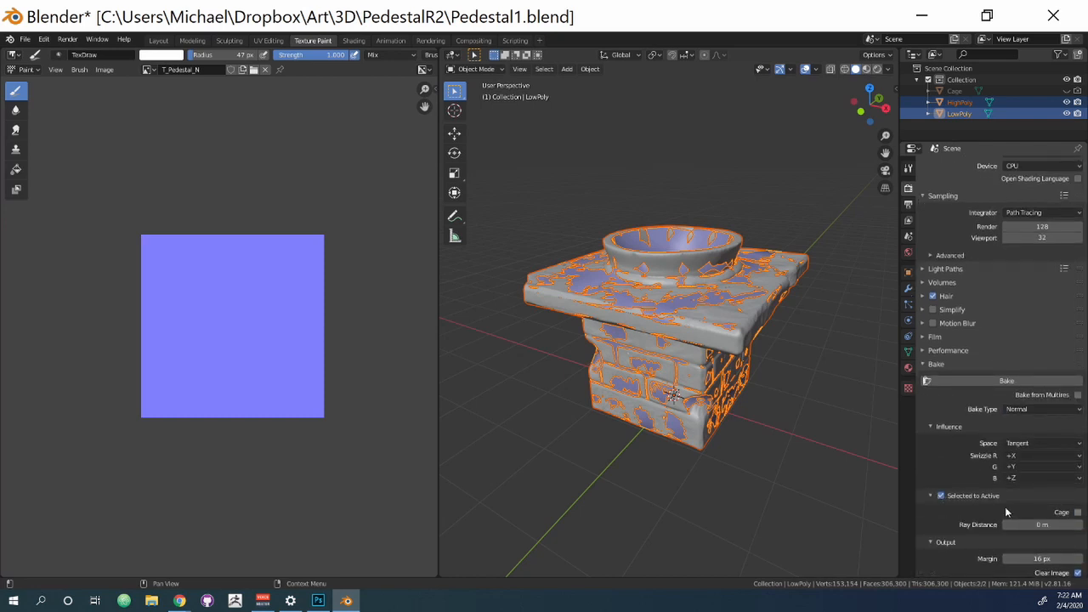
pyautogui.click(1078, 512)
pyautogui.click(1046, 538)
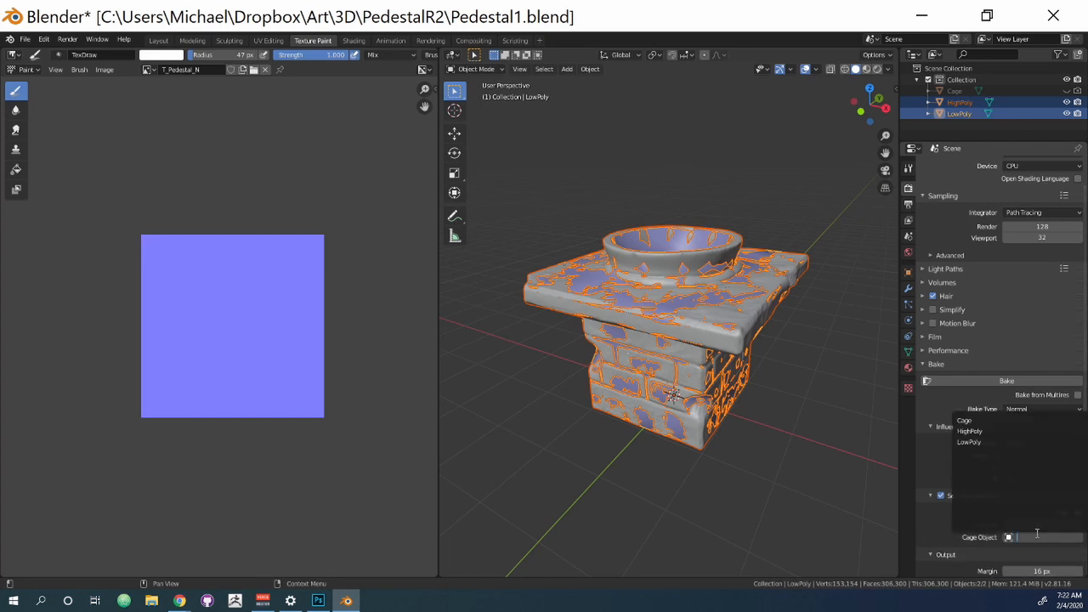
pyautogui.click(977, 422)
pyautogui.scroll(-2, 959, 543)
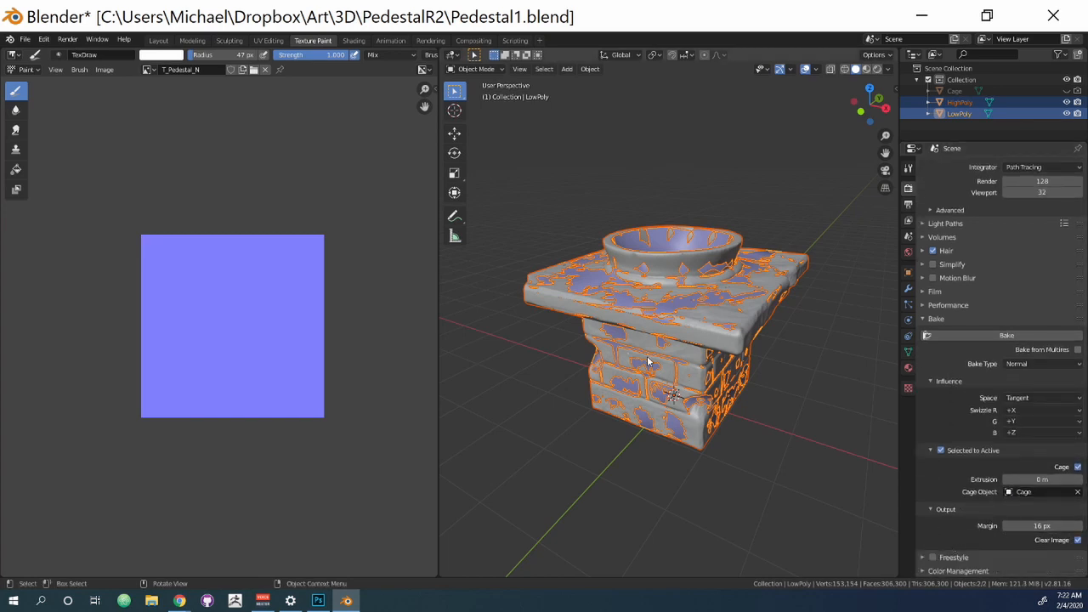
# Bake the normal map to the T_Pedestal_N image and inspect its details in the image editor
pyautogui.click(988, 334)
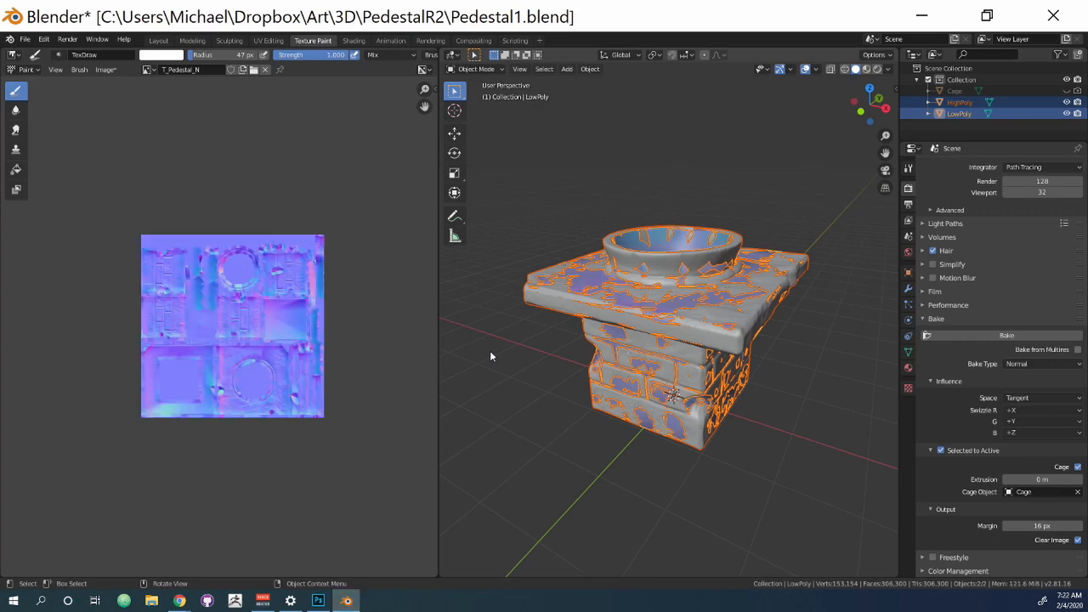
pyautogui.scroll(6, 311, 274)
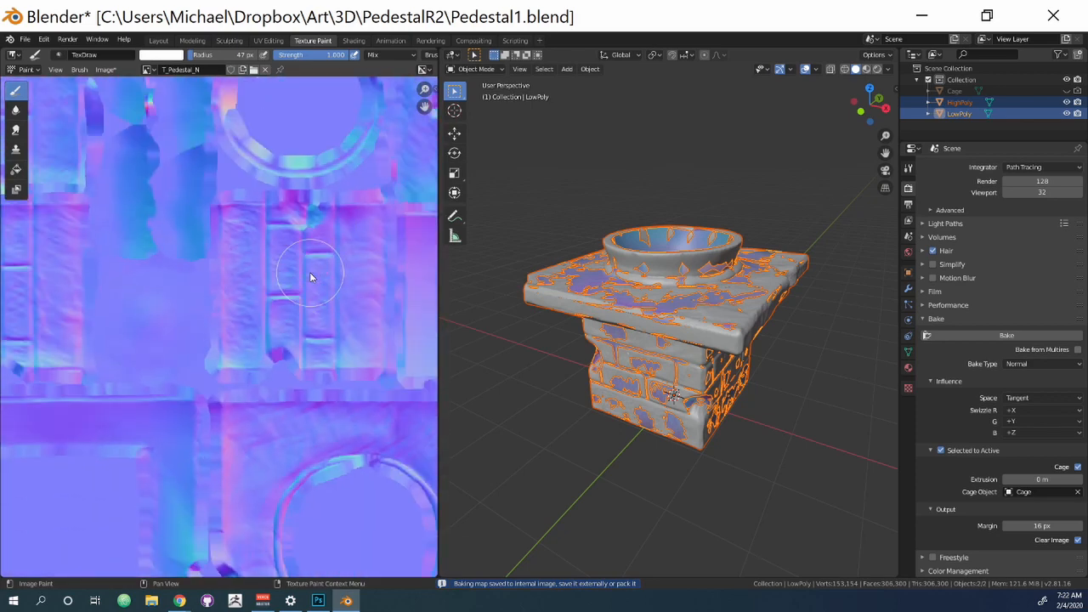
pyautogui.scroll(-8, 310, 275)
pyautogui.scroll(5, 310, 276)
pyautogui.scroll(-4, 310, 276)
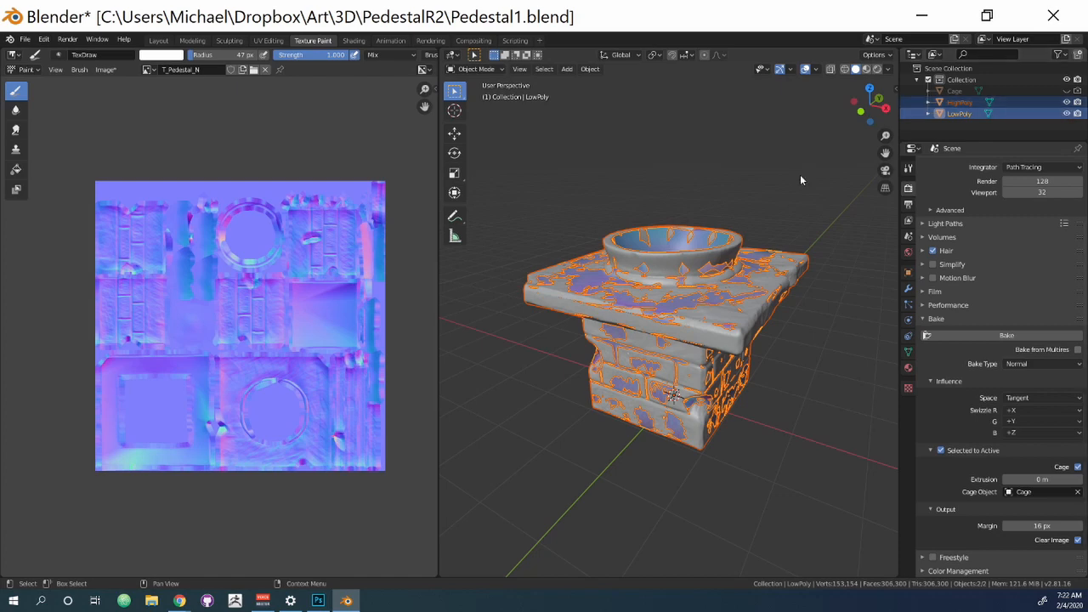
# Return to Texture Paint mode with the texture slots shown in the viewport sidebar
pyautogui.press('n')
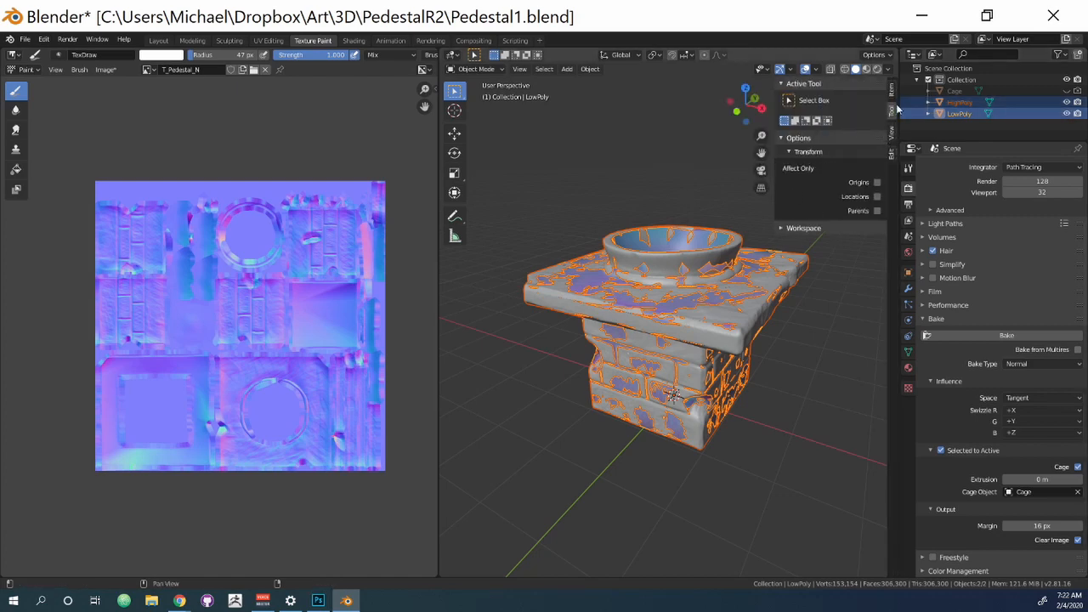
pyautogui.click(480, 69)
pyautogui.click(492, 142)
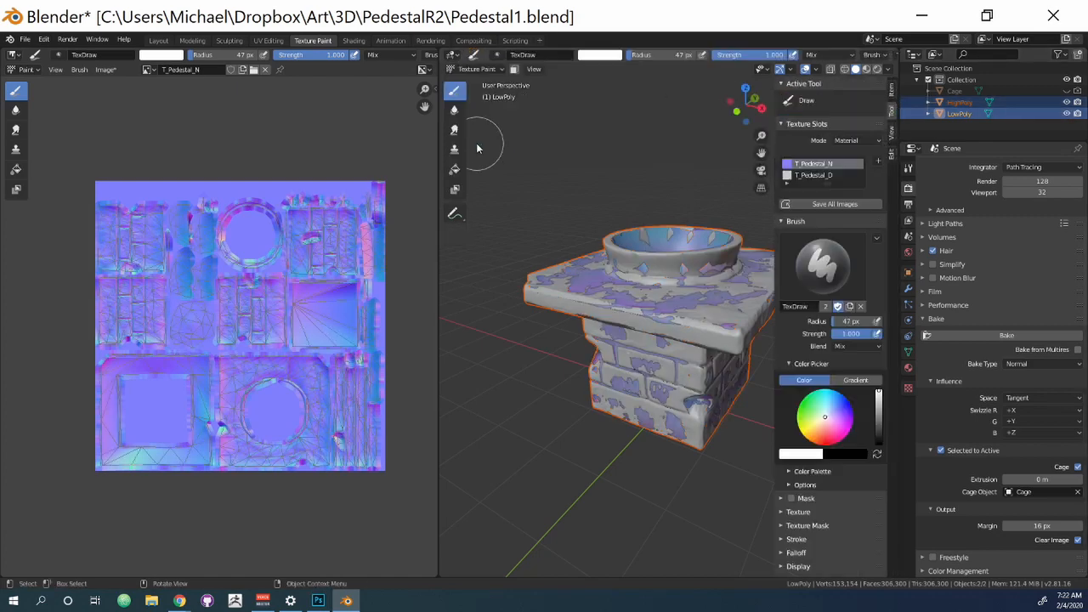
# Make T_Pedestal_D the active texture slot, hide the viewport sidebar and return to Object Mode
pyautogui.click(808, 176)
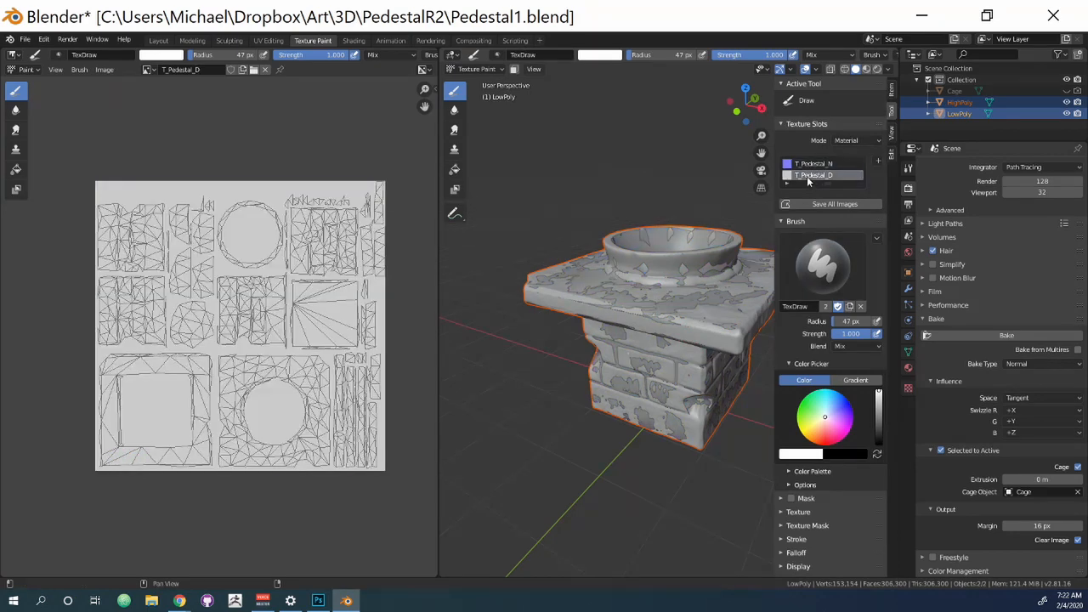
pyautogui.press('n')
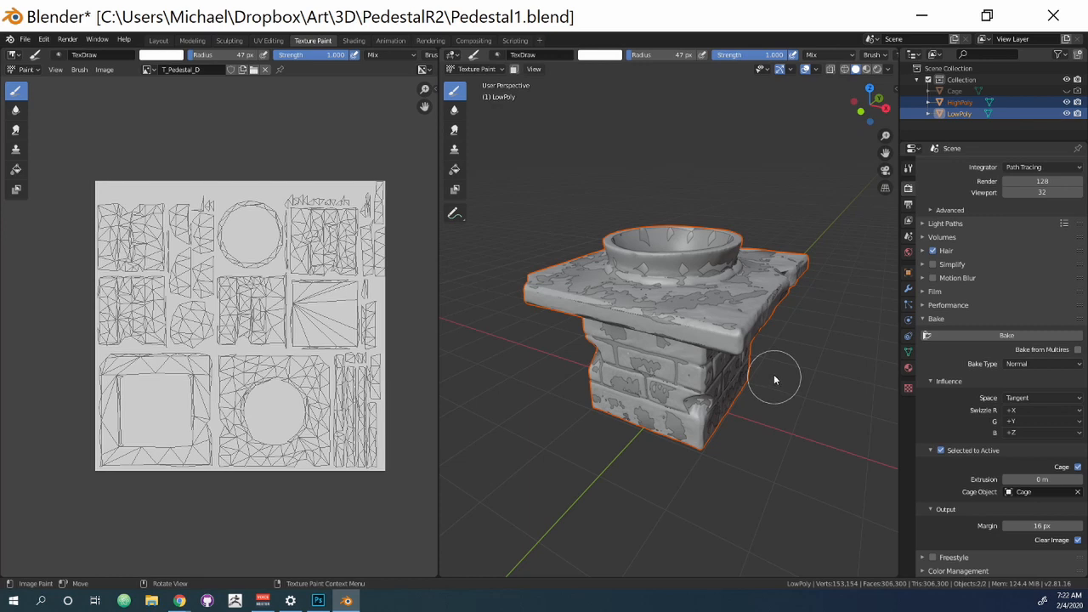
pyautogui.click(481, 68)
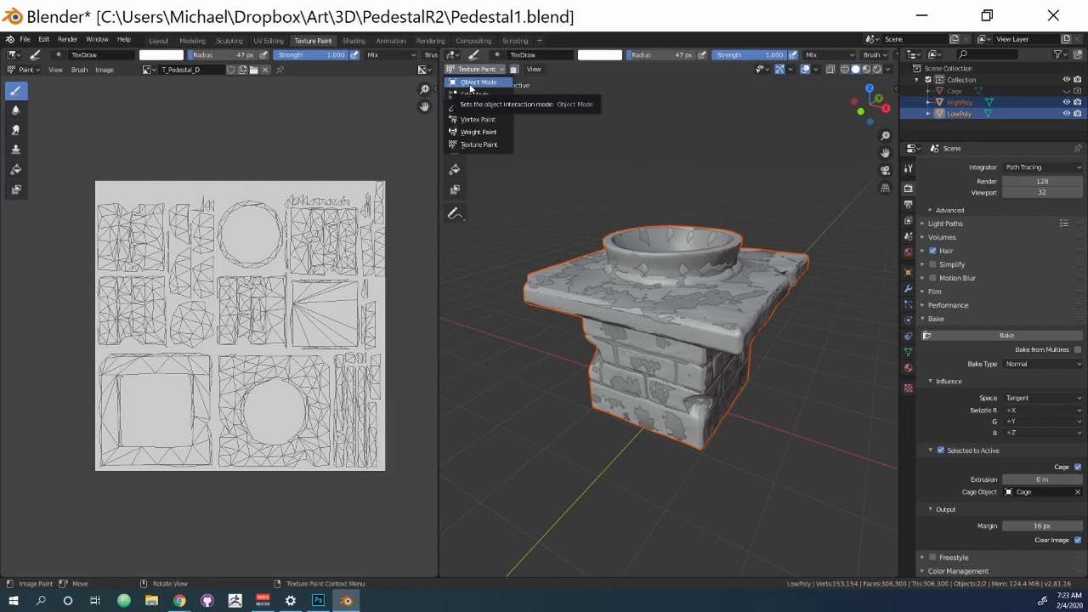
pyautogui.click(473, 82)
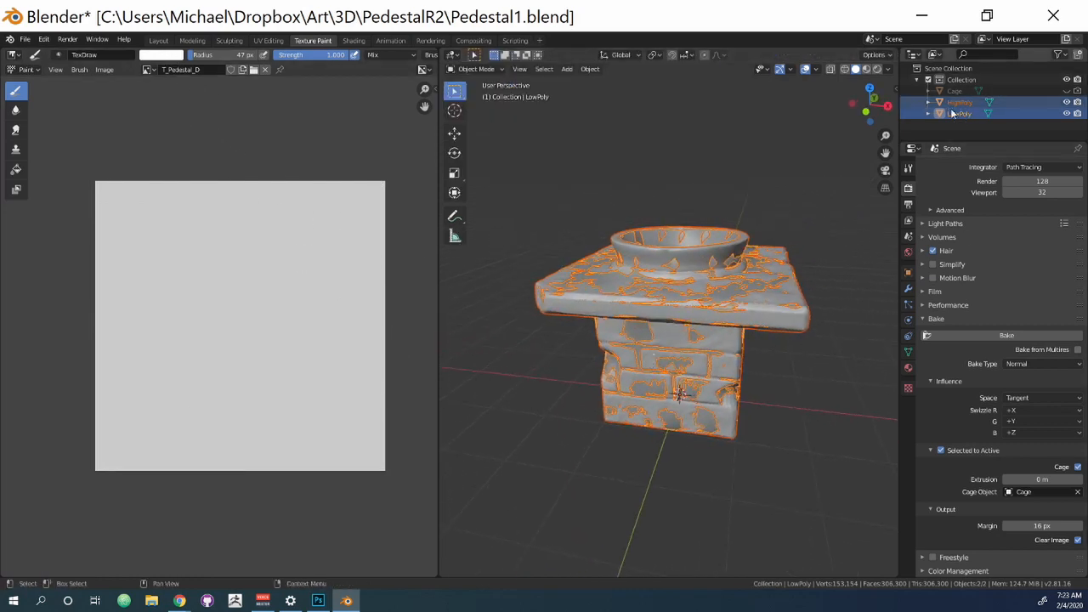
# Set the bake type to Ambient Occlusion and bake it to the T_Pedestal_D image
pyautogui.click(1026, 366)
pyautogui.click(1029, 392)
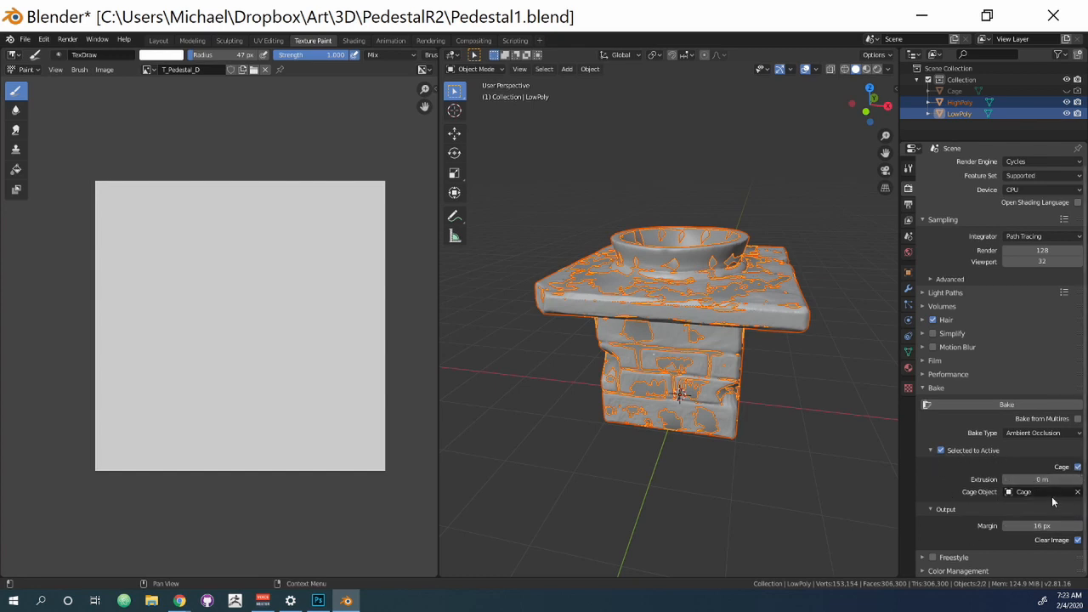
pyautogui.click(1013, 405)
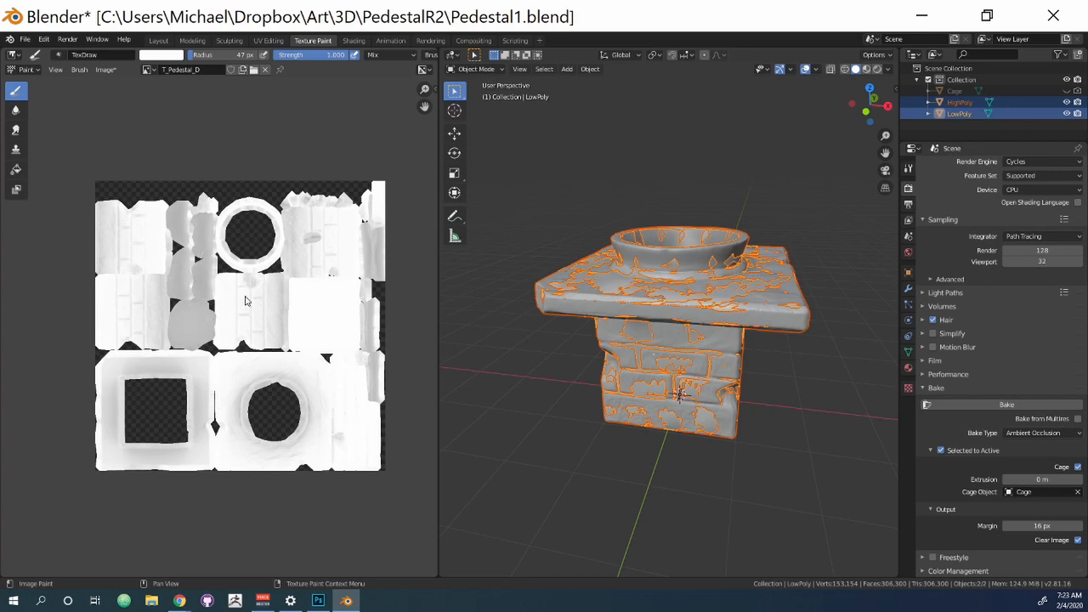
# Save the two baked images as T_Pedestal_D.png and T_Pedestal_N.png in the PedestalR2 folder
pyautogui.hotkey('shift', 'alt', 's')
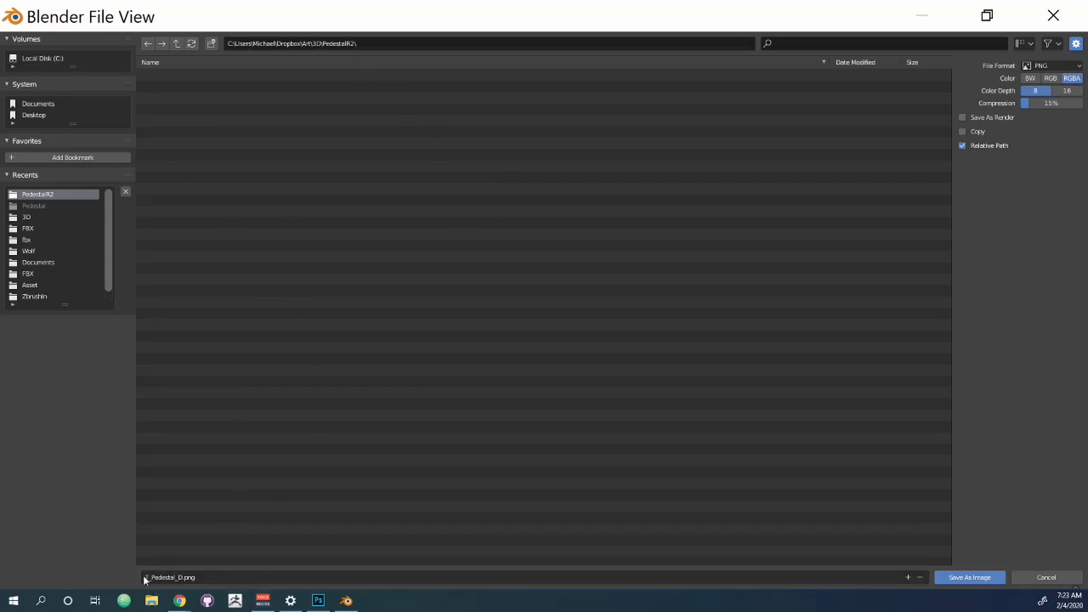
pyautogui.click(970, 578)
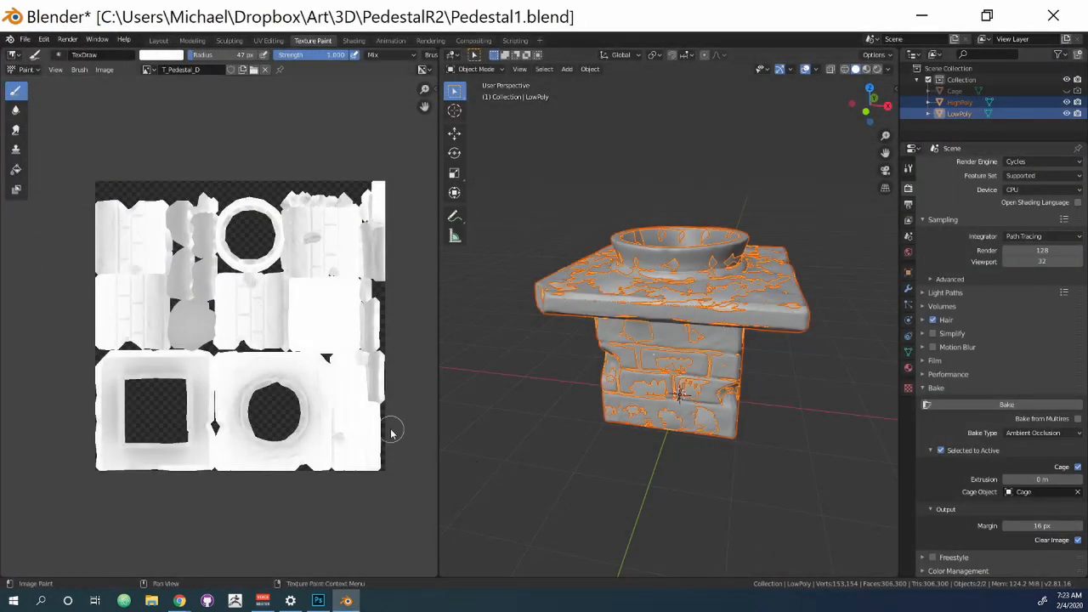
pyautogui.click(149, 69)
pyautogui.click(176, 109)
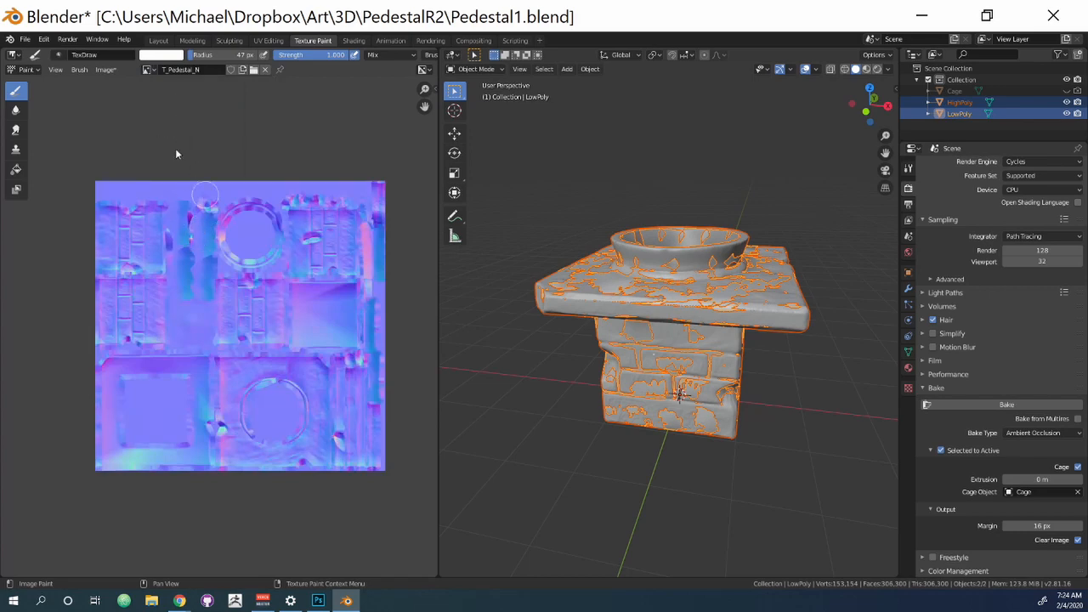
pyautogui.hotkey('shift', 'alt', 's')
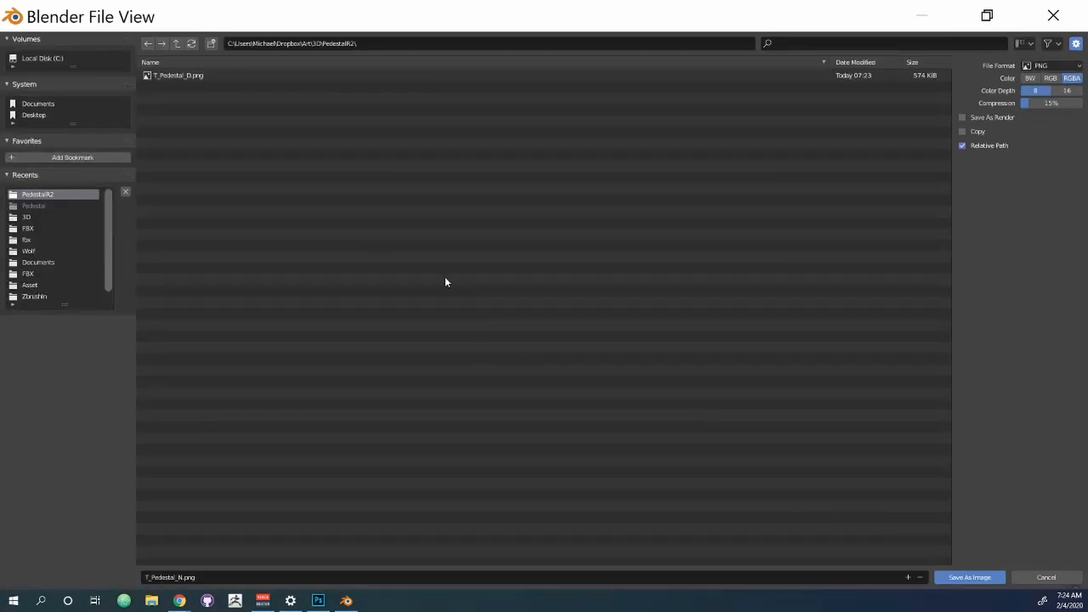
pyautogui.click(971, 582)
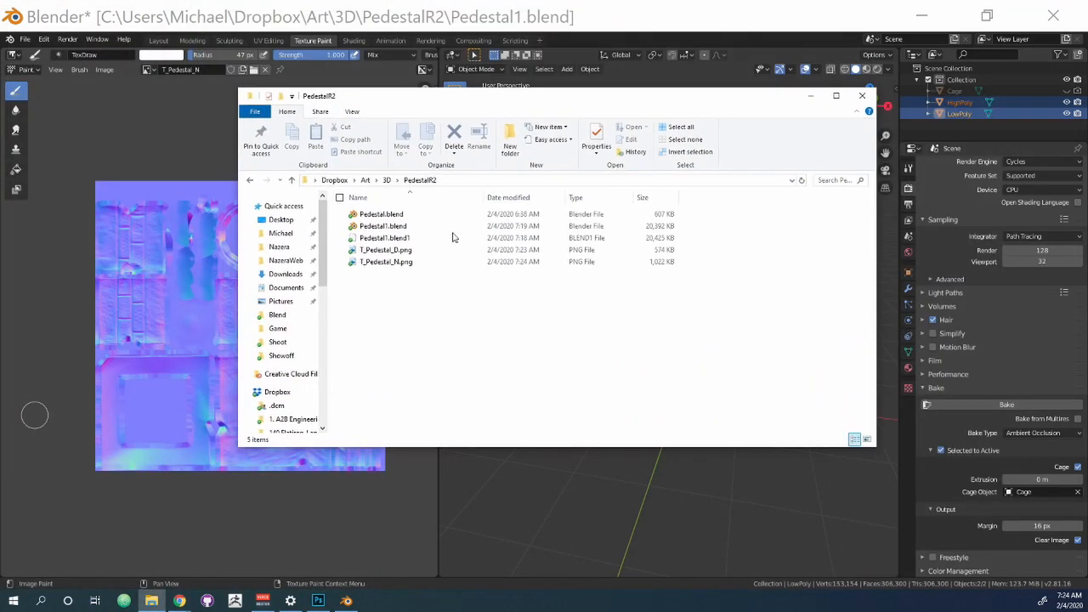
# In File Explorer, duplicate T_Pedestal_D.png, rename the copy T_Pedestal_AO.png and close the folder window
pyautogui.click(390, 249)
pyautogui.keyDown('ctrl'); pyautogui.moveTo(382, 255); pyautogui.dragTo(406, 335); pyautogui.keyUp('ctrl')
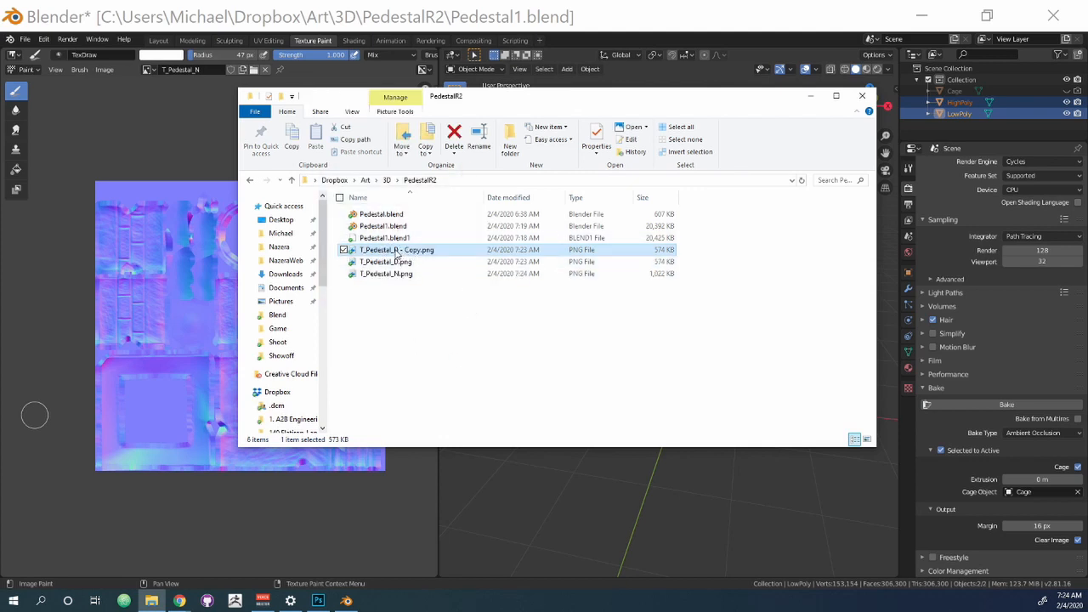
pyautogui.click(397, 255)
pyautogui.moveTo(394, 250); pyautogui.dragTo(456, 249)
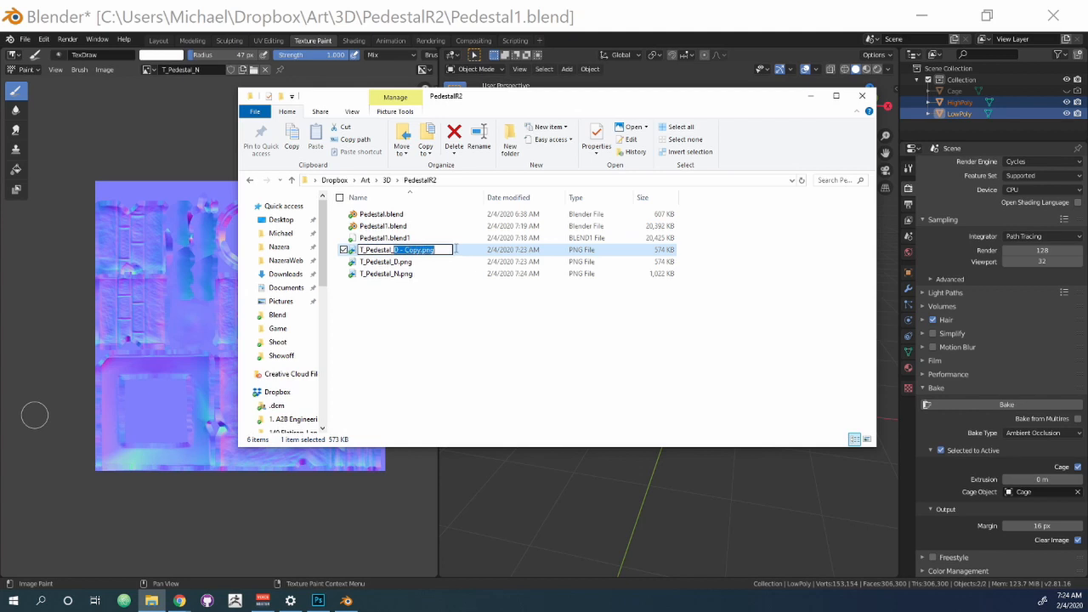
pyautogui.write('A')
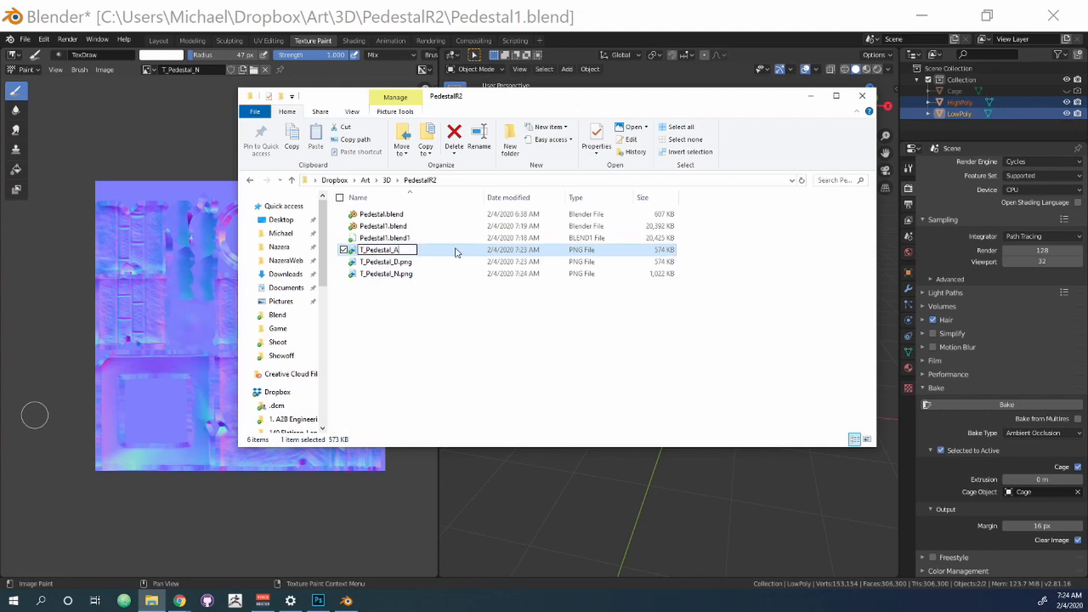
pyautogui.write('O.png')
pyautogui.press('Return')
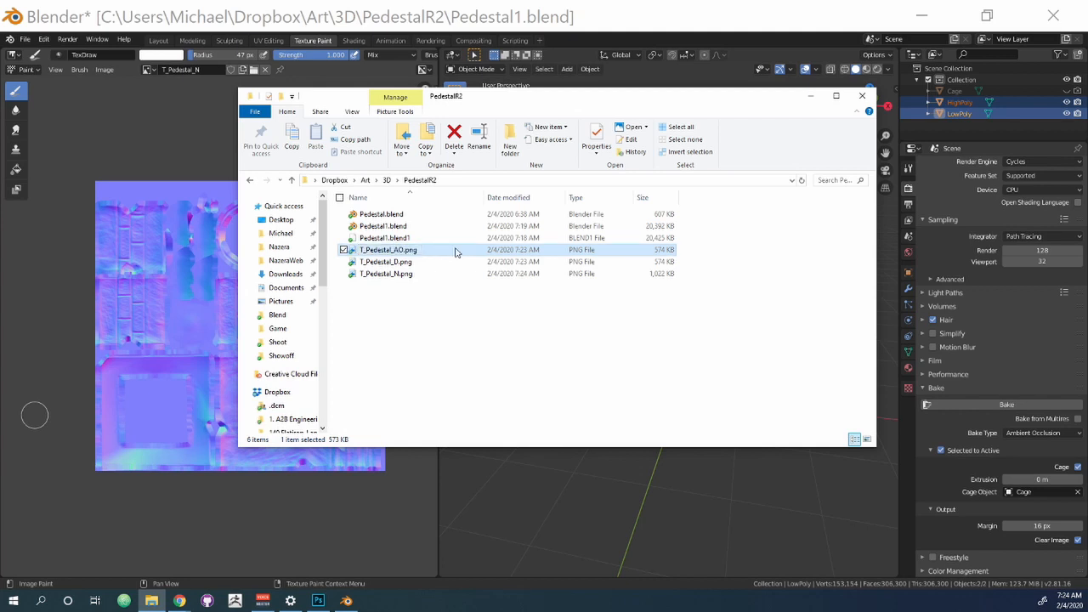
pyautogui.click(629, 363)
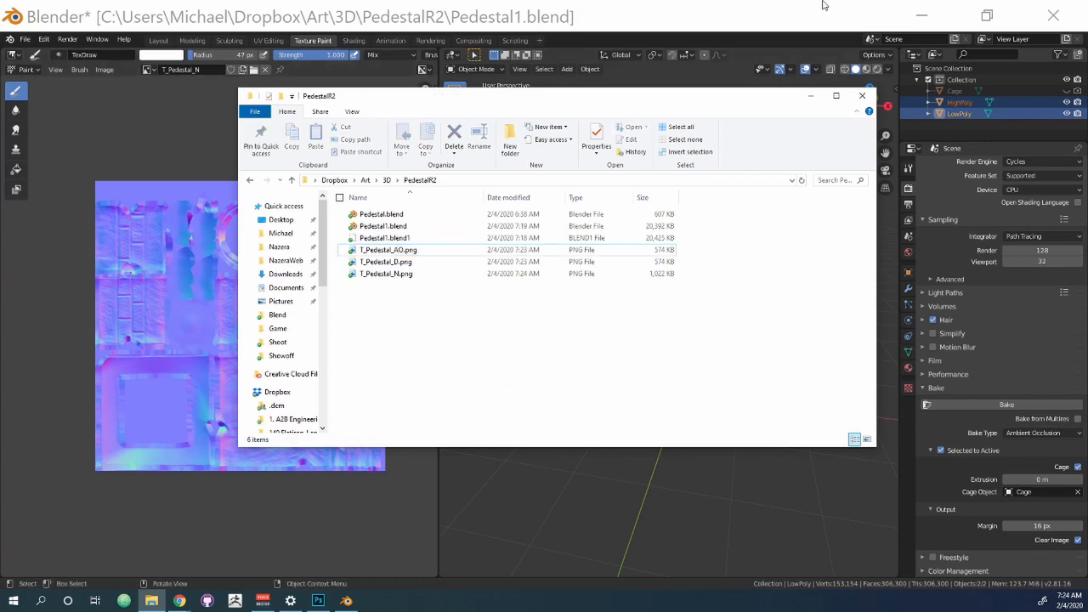
pyautogui.click(862, 96)
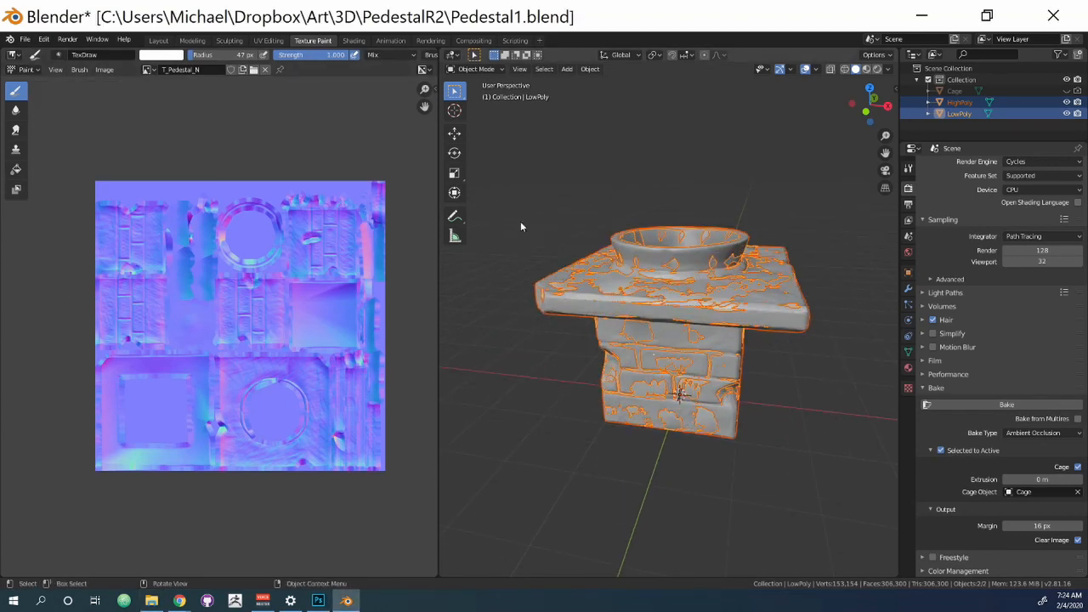
# Switch to the Layout workspace, hide the HighPoly object and save the Blender file
pyautogui.click(159, 41)
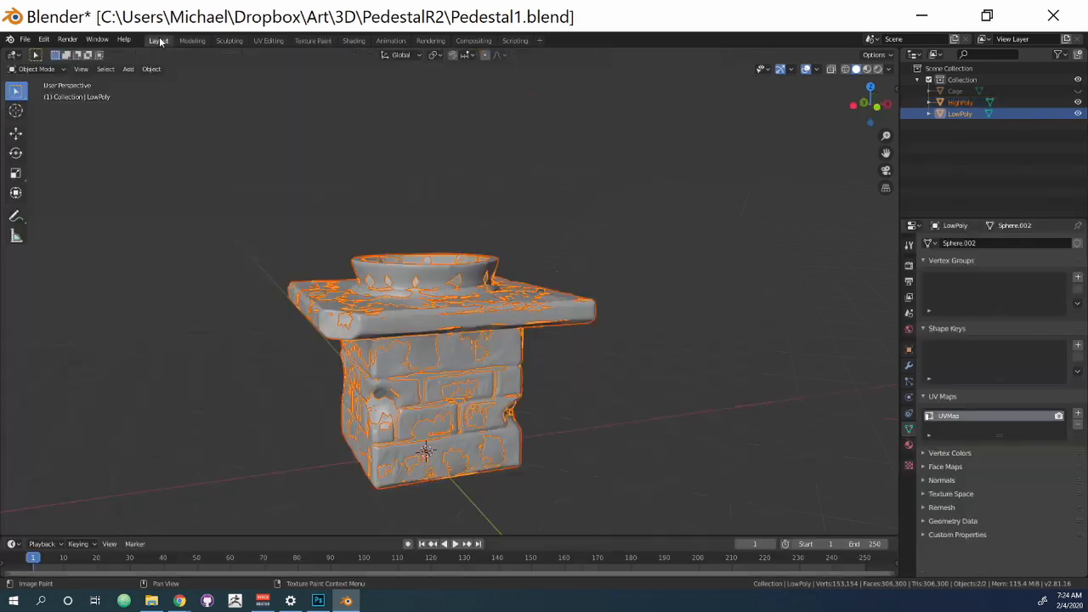
pyautogui.click(1078, 102)
pyautogui.moveTo(477, 406); pyautogui.dragTo(527, 328, button='middle')
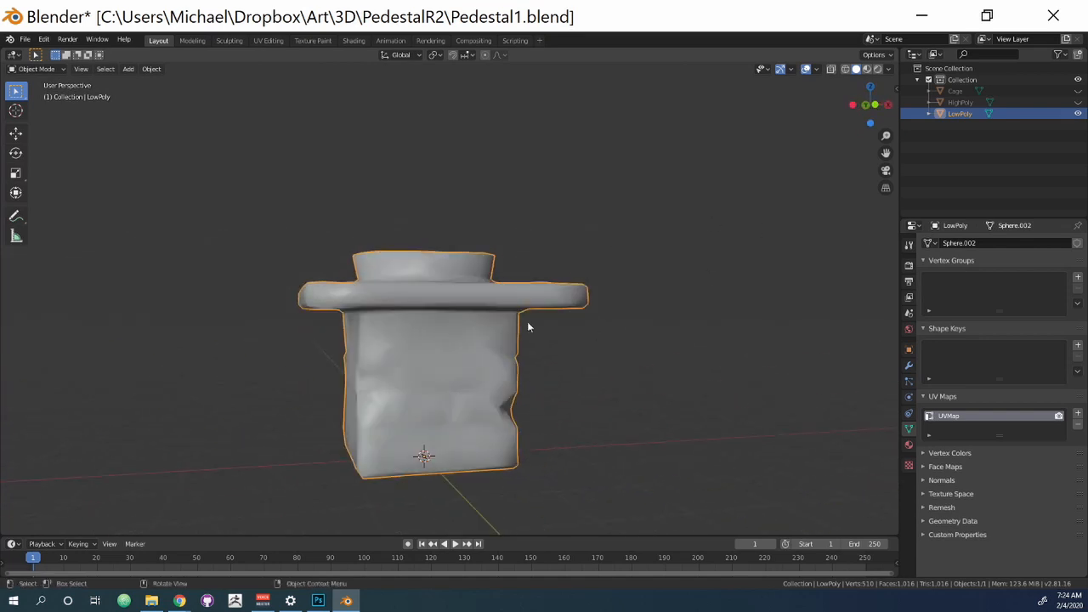
pyautogui.hotkey('ctrl', 's')
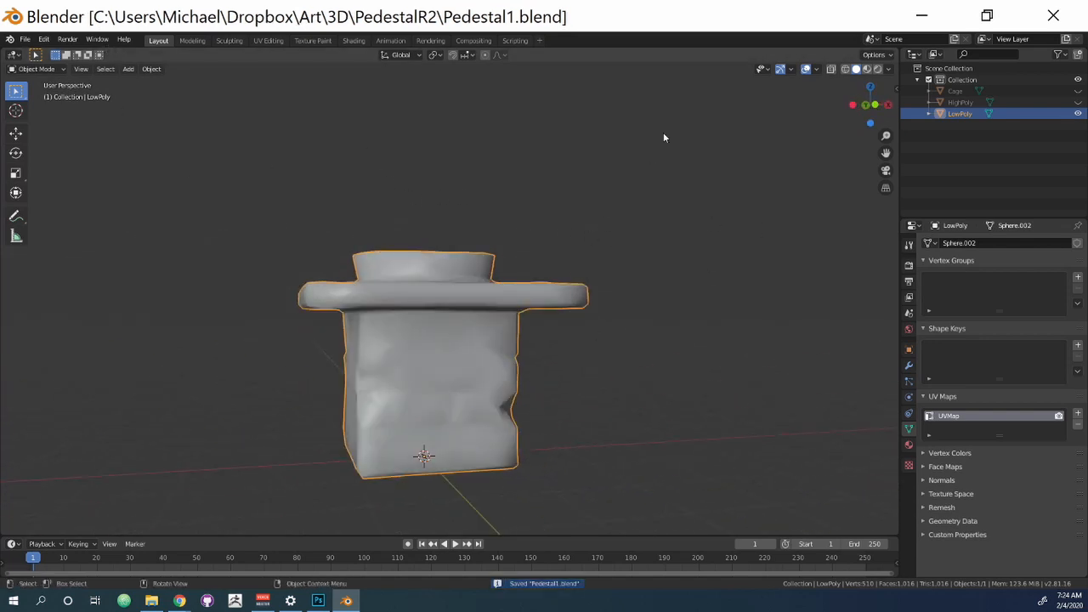
# Show the low-poly pedestal in Material Preview shading, examine the baked normal detail from several sides and save the file
pyautogui.moveTo(552, 369); pyautogui.dragTo(439, 365, button='middle')
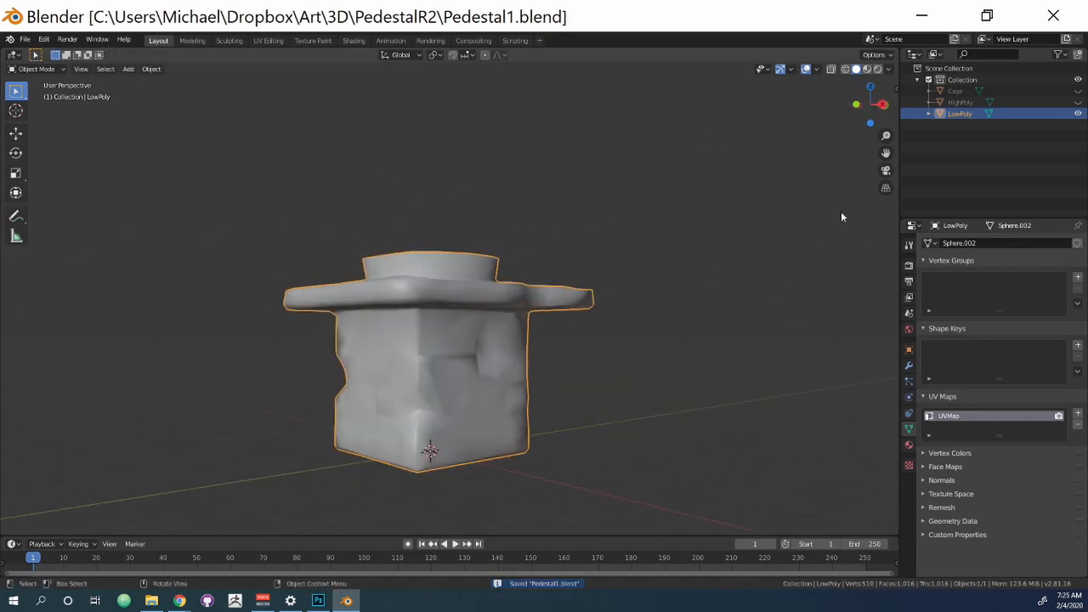
pyautogui.click(865, 70)
pyautogui.moveTo(480, 361)
pyautogui.mouseDown(button='middle')
pyautogui.moveTo(593, 383)
pyautogui.moveTo(695, 333)
pyautogui.moveTo(699, 355)
pyautogui.moveTo(616, 434)
pyautogui.moveTo(528, 471)
pyautogui.moveTo(262, 369)
pyautogui.moveTo(236, 381)
pyautogui.moveTo(221, 408)
pyautogui.moveTo(160, 412)
pyautogui.moveTo(104, 396)
pyautogui.moveTo(61, 401)
pyautogui.moveTo(29, 425)
pyautogui.moveTo(309, 334)
pyautogui.moveTo(233, 360)
pyautogui.moveTo(462, 323)
pyautogui.moveTo(660, 273)
pyautogui.mouseUp(button='middle')
pyautogui.moveTo(529, 274); pyautogui.dragTo(521, 370, button='middle')
pyautogui.hotkey('ctrl', 's')
pyautogui.moveTo(586, 385); pyautogui.dragTo(616, 398, button='middle')
pyautogui.scroll(-6, 542, 327)
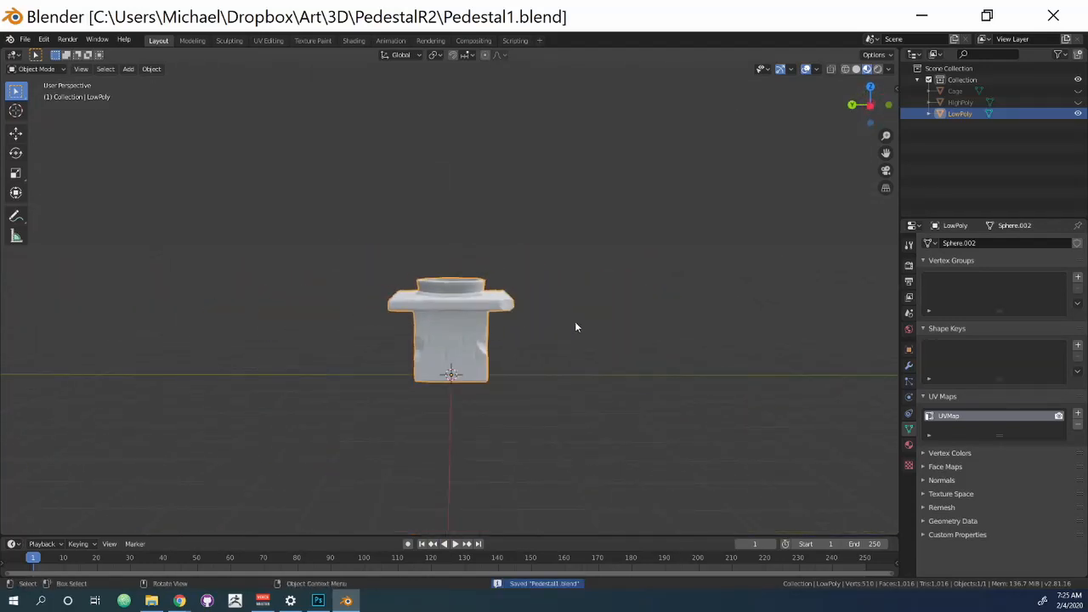
pyautogui.moveTo(575, 323); pyautogui.dragTo(481, 388, button='middle')
pyautogui.scroll(4, 481, 389)
pyautogui.moveTo(433, 340); pyautogui.dragTo(586, 410, button='middle')
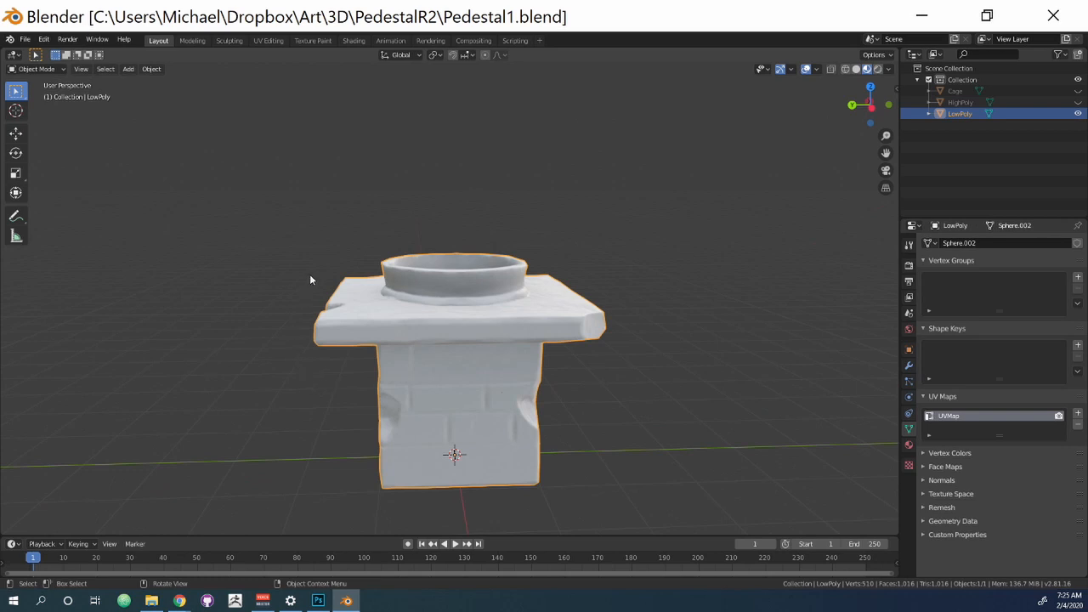
# Return to the Texture Paint workspace, show the pedestal in Material Preview shading and widen the 3D viewport
pyautogui.click(313, 40)
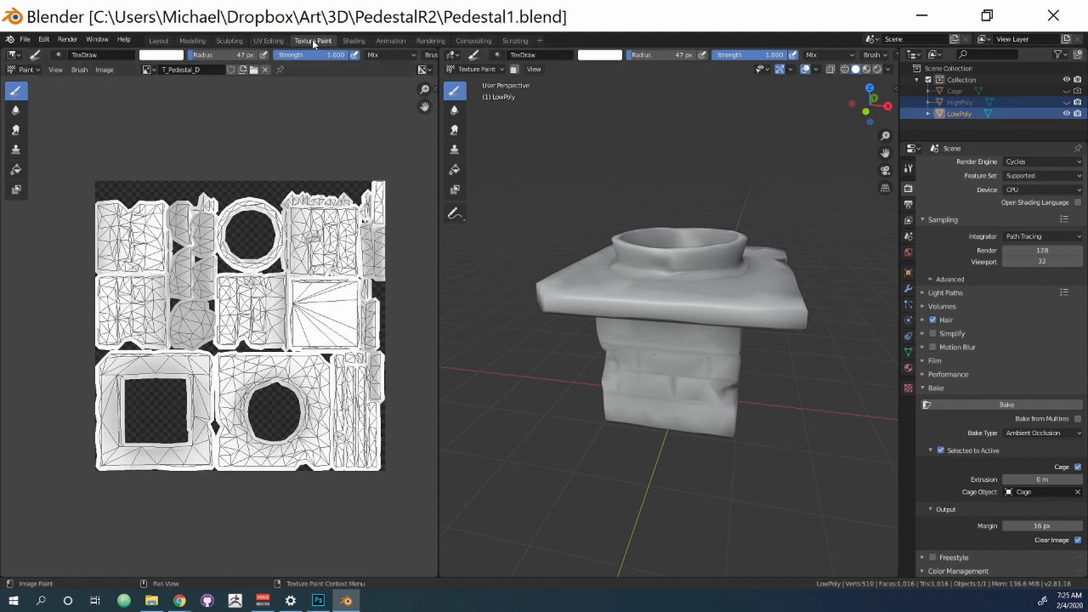
pyautogui.moveTo(750, 356)
pyautogui.mouseDown(button='middle')
pyautogui.moveTo(793, 322)
pyautogui.moveTo(773, 354)
pyautogui.moveTo(707, 341)
pyautogui.mouseUp(button='middle')
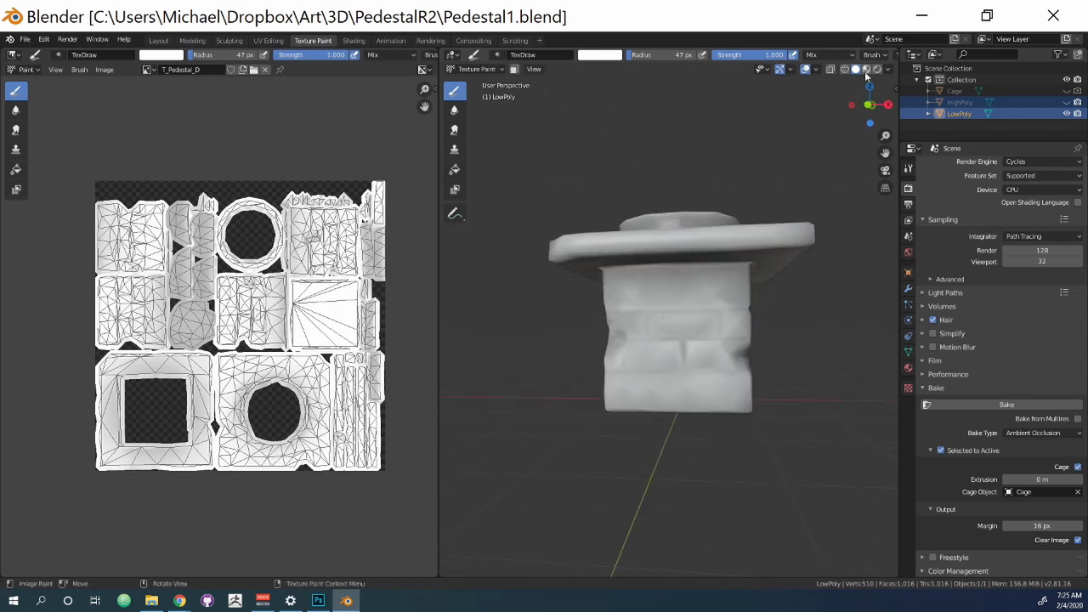
pyautogui.moveTo(804, 159); pyautogui.dragTo(740, 408, button='middle')
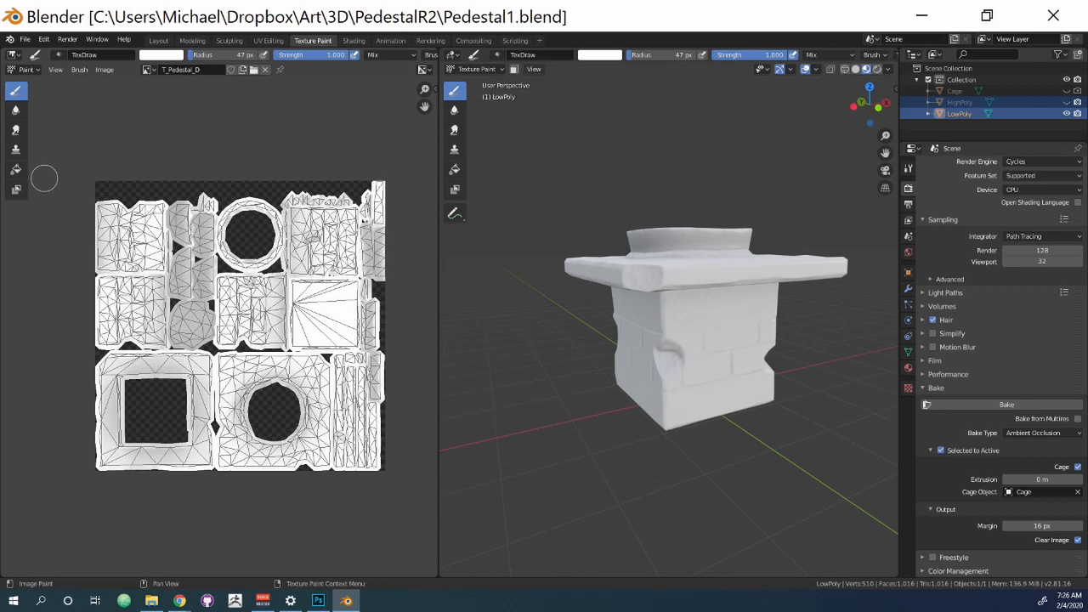
pyautogui.moveTo(731, 421); pyautogui.dragTo(706, 412, button='middle')
pyautogui.moveTo(439, 377); pyautogui.dragTo(305, 392)
pyautogui.moveTo(629, 429); pyautogui.dragTo(572, 417, button='middle')
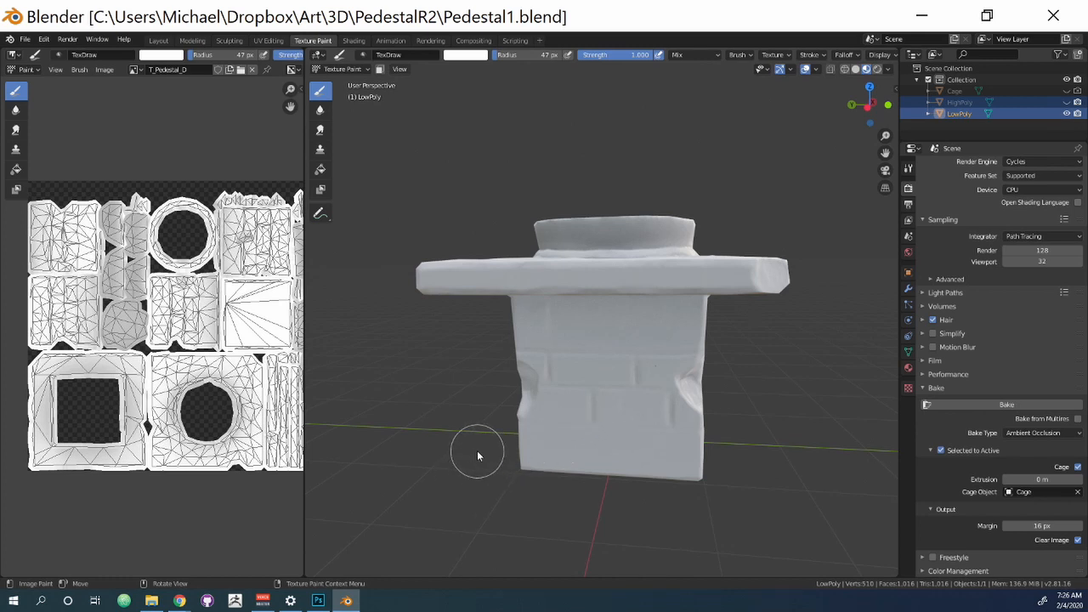
# Fill the low-poly pedestal's T_Pedestal_D texture with a slightly darkened light tan using the Fill tool
pyautogui.click(321, 169)
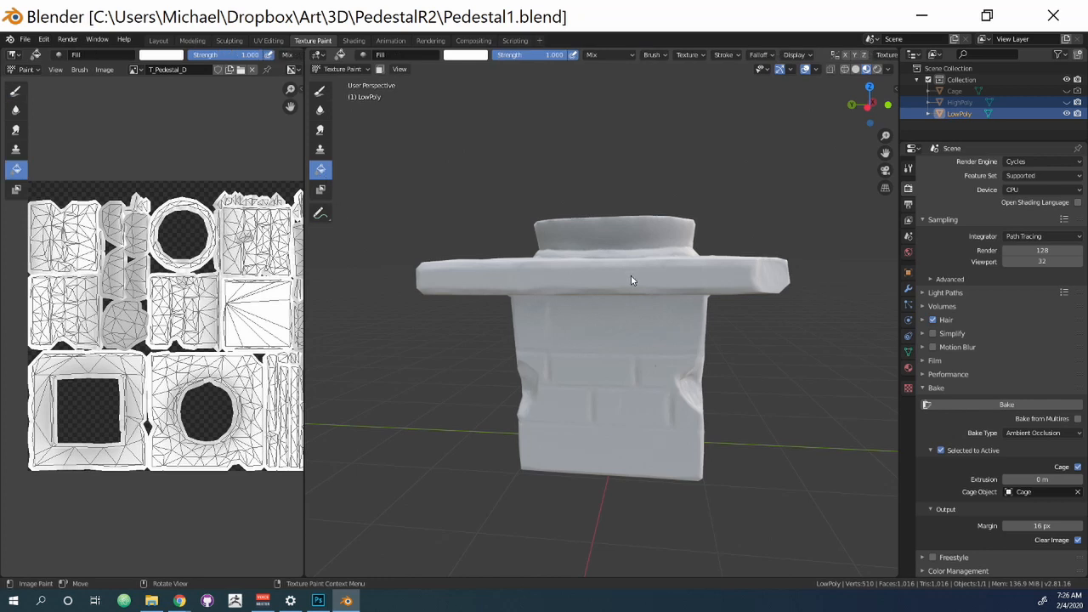
pyautogui.press('n')
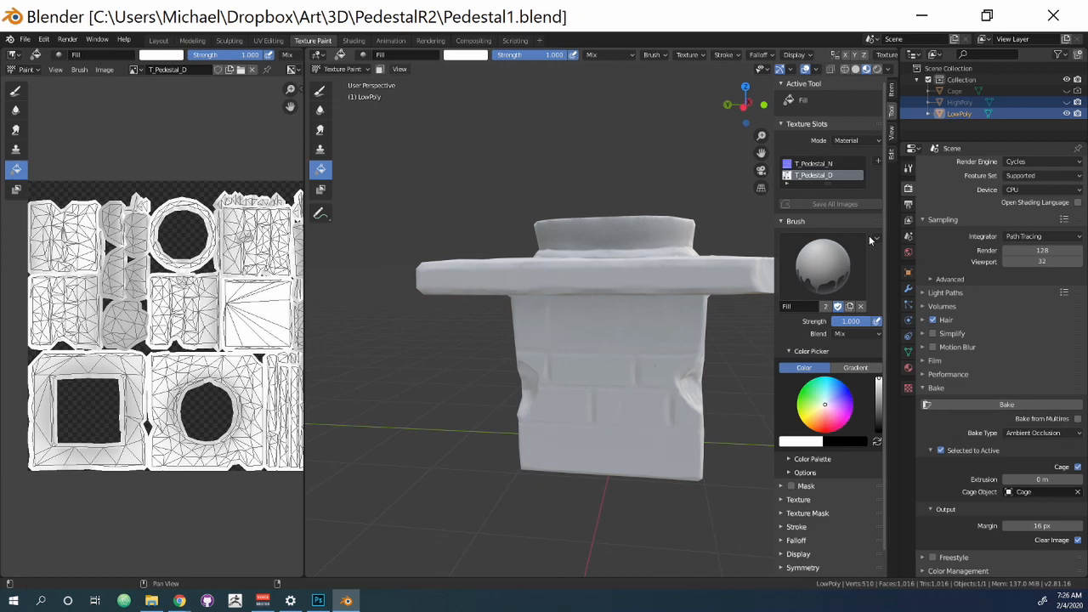
pyautogui.click(827, 409)
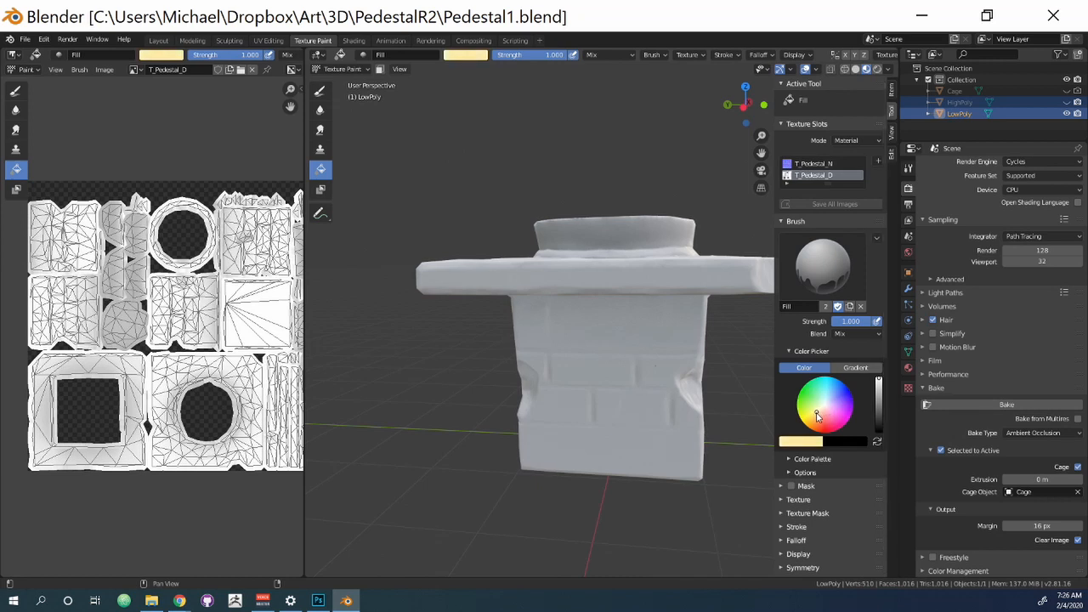
pyautogui.moveTo(817, 412); pyautogui.dragTo(822, 409)
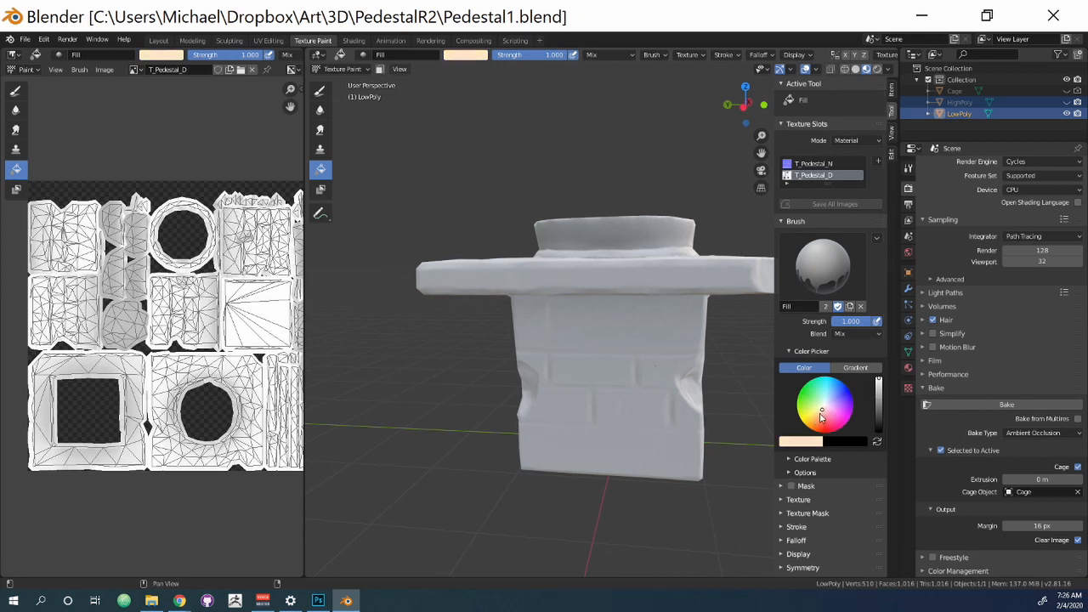
pyautogui.moveTo(822, 410); pyautogui.dragTo(821, 411)
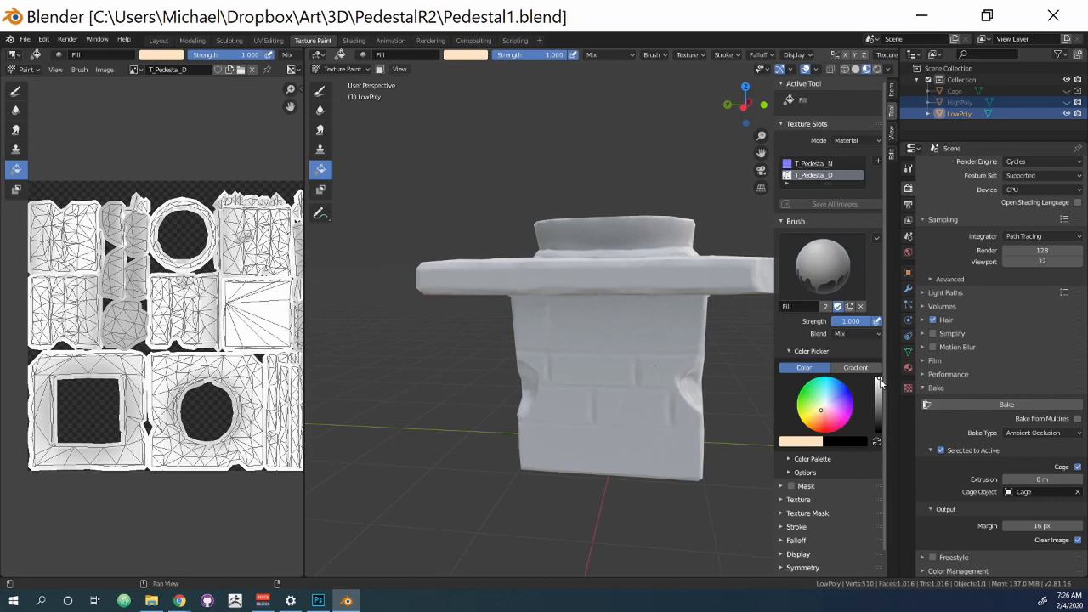
pyautogui.moveTo(879, 384); pyautogui.dragTo(879, 390)
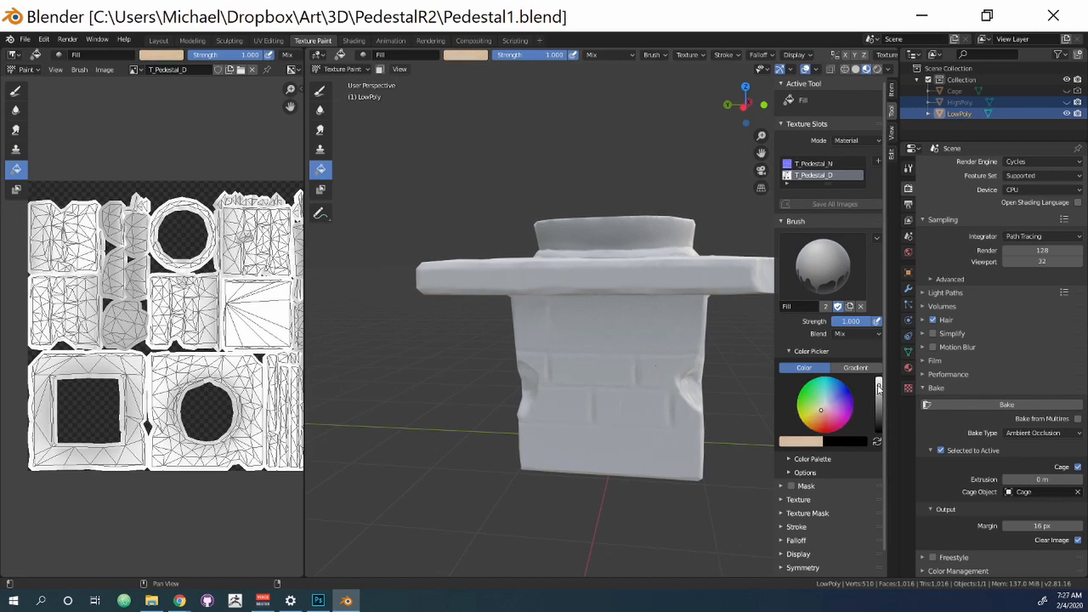
pyautogui.click(622, 345)
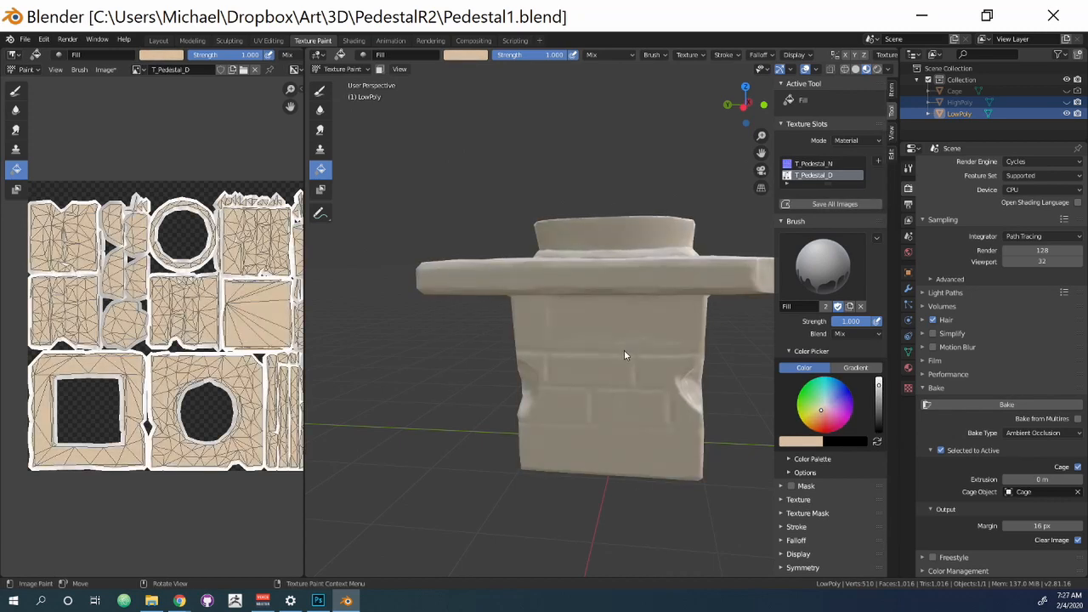
# Make the low-poly pedestal's material fully matte, with roughness 1.000 and specular 0.000
pyautogui.press('space')
pyautogui.moveTo(621, 462)
pyautogui.mouseDown(button='middle')
pyautogui.moveTo(725, 464)
pyautogui.moveTo(697, 471)
pyautogui.moveTo(709, 433)
pyautogui.moveTo(608, 481)
pyautogui.moveTo(542, 493)
pyautogui.moveTo(700, 384)
pyautogui.moveTo(677, 431)
pyautogui.moveTo(604, 466)
pyautogui.mouseUp(button='middle')
pyautogui.scroll(2, 710, 378)
pyautogui.click(908, 369)
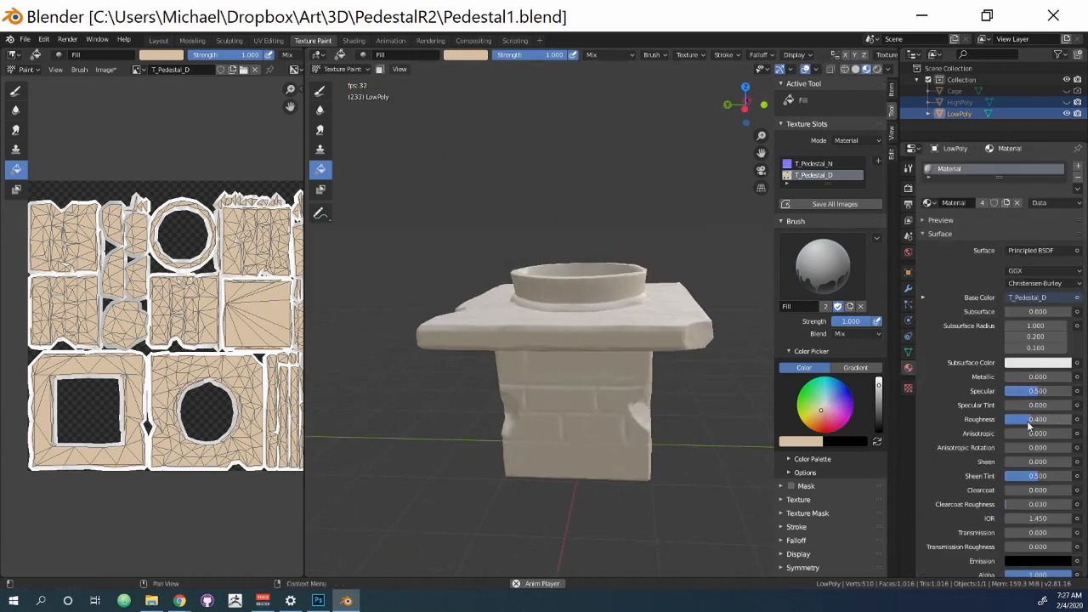
pyautogui.moveTo(1028, 422); pyautogui.dragTo(1083, 422)
pyautogui.moveTo(1044, 392); pyautogui.dragTo(962, 397)
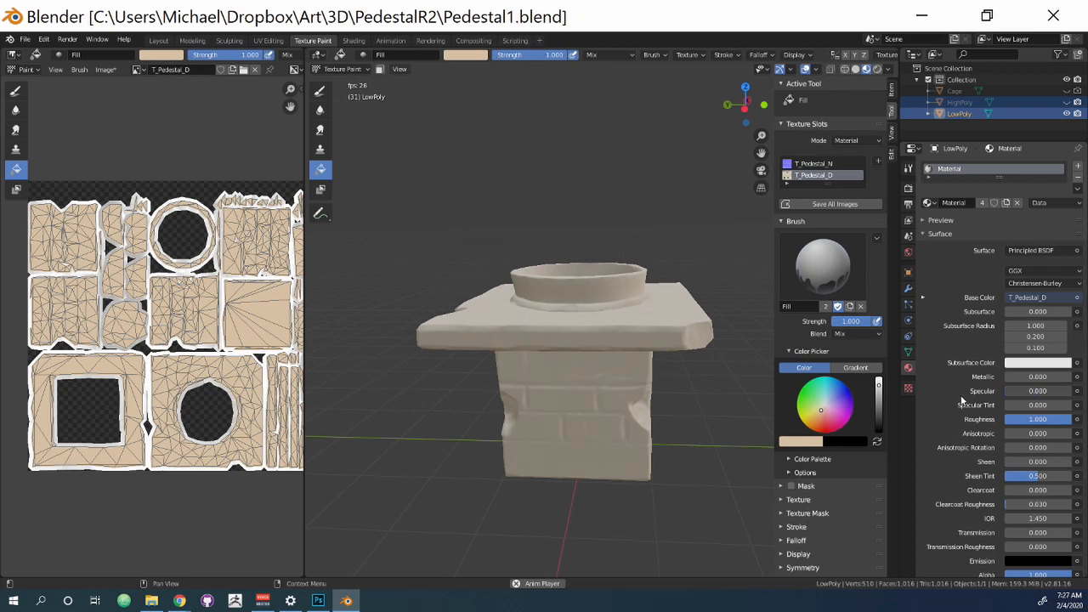
# Examine the matte pedestal from several sides, choose the Draw brush and show the model in front view
pyautogui.moveTo(658, 474); pyautogui.dragTo(677, 419, button='middle')
pyautogui.scroll(-3, 661, 437)
pyautogui.scroll(4, 662, 443)
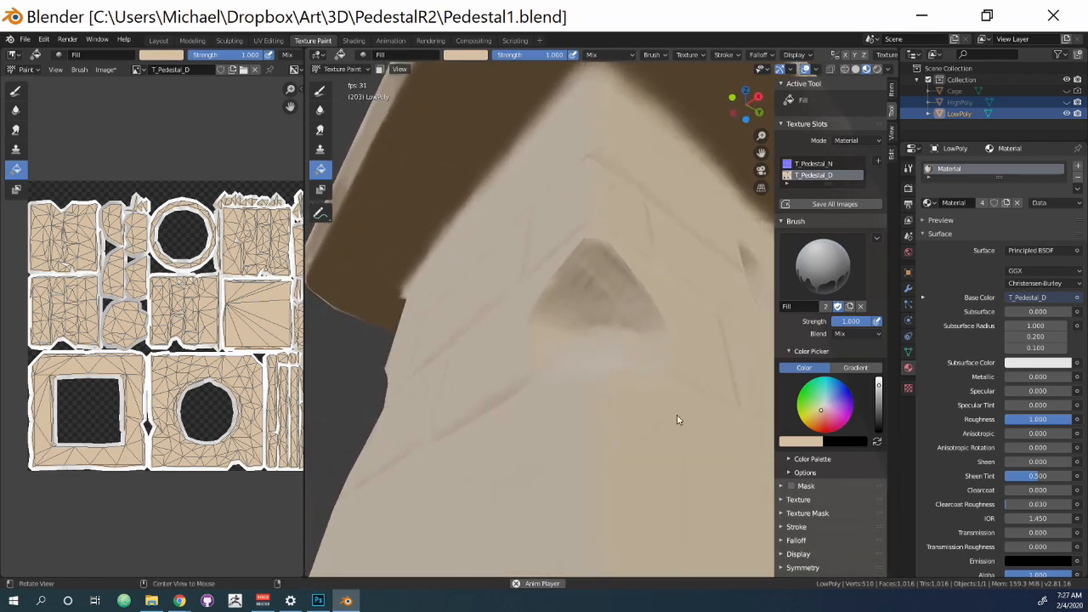
pyautogui.moveTo(641, 345)
pyautogui.keyDown('ctrl'); pyautogui.mouseDown(button='middle')
pyautogui.moveTo(640, 448)
pyautogui.moveTo(658, 420)
pyautogui.moveTo(713, 391)
pyautogui.moveTo(708, 377)
pyautogui.mouseUp(button='middle'); pyautogui.keyUp('ctrl')
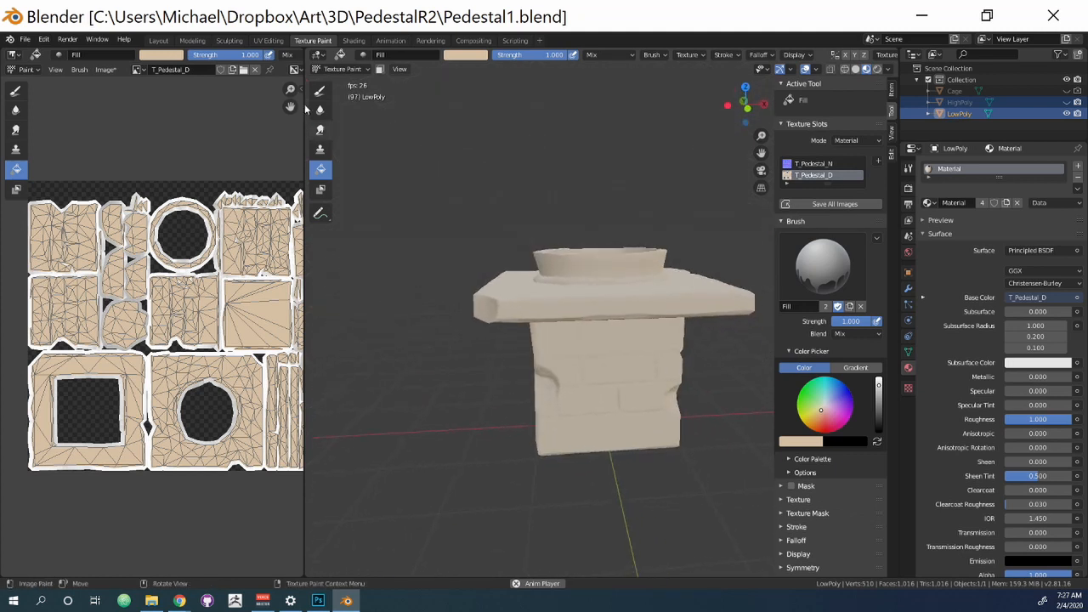
pyautogui.click(320, 90)
pyautogui.scroll(3, 690, 278)
pyautogui.moveTo(688, 279); pyautogui.dragTo(618, 368, button='middle')
pyautogui.press('KP_1')
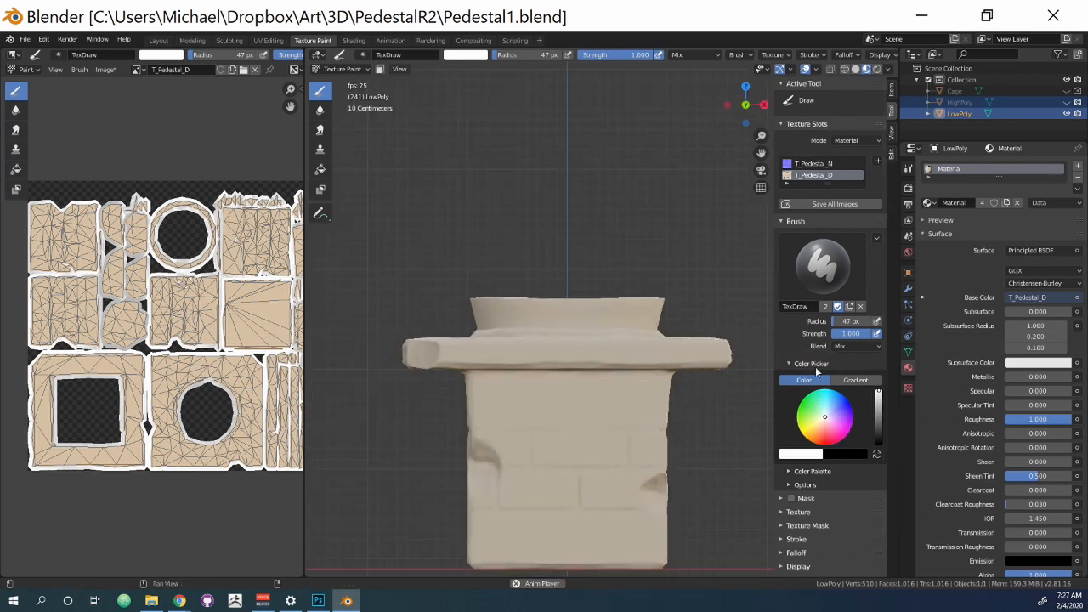
pyautogui.click(319, 189)
pyautogui.click(615, 417)
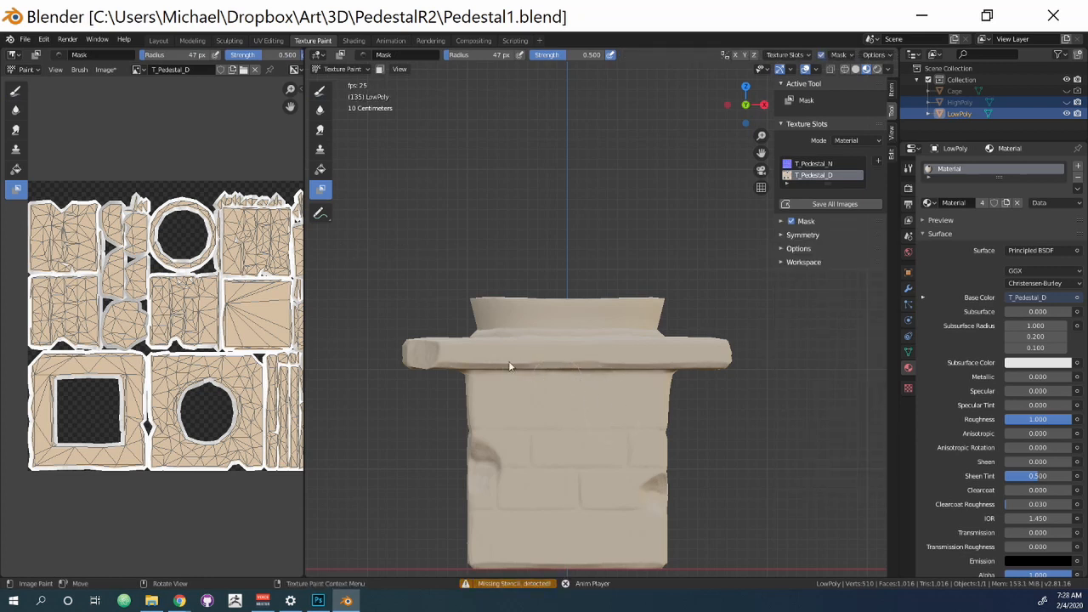
pyautogui.click(319, 90)
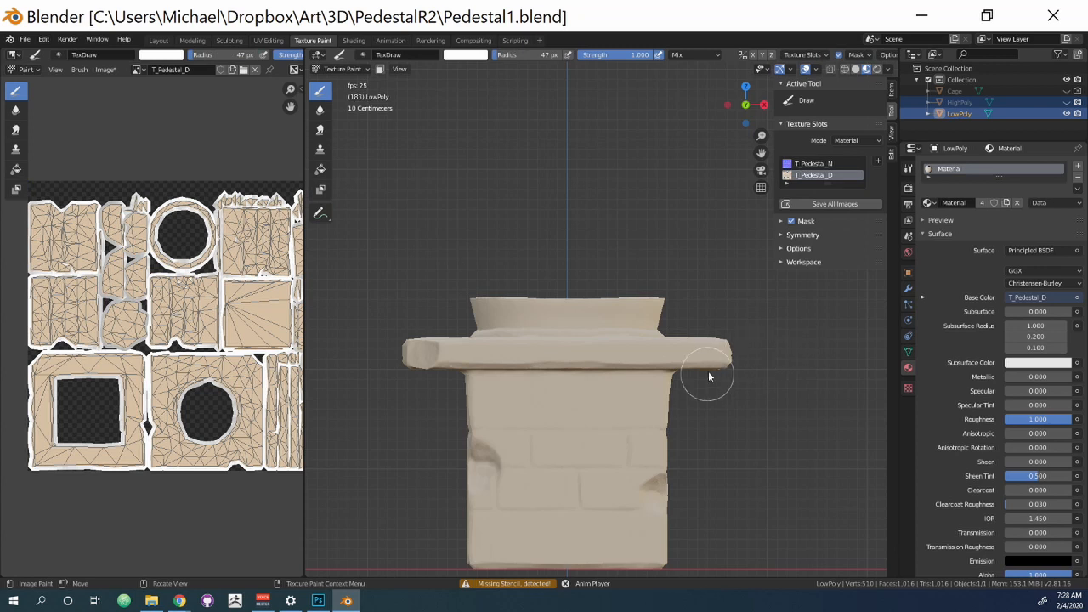
pyautogui.press('n')
pyautogui.press('n')
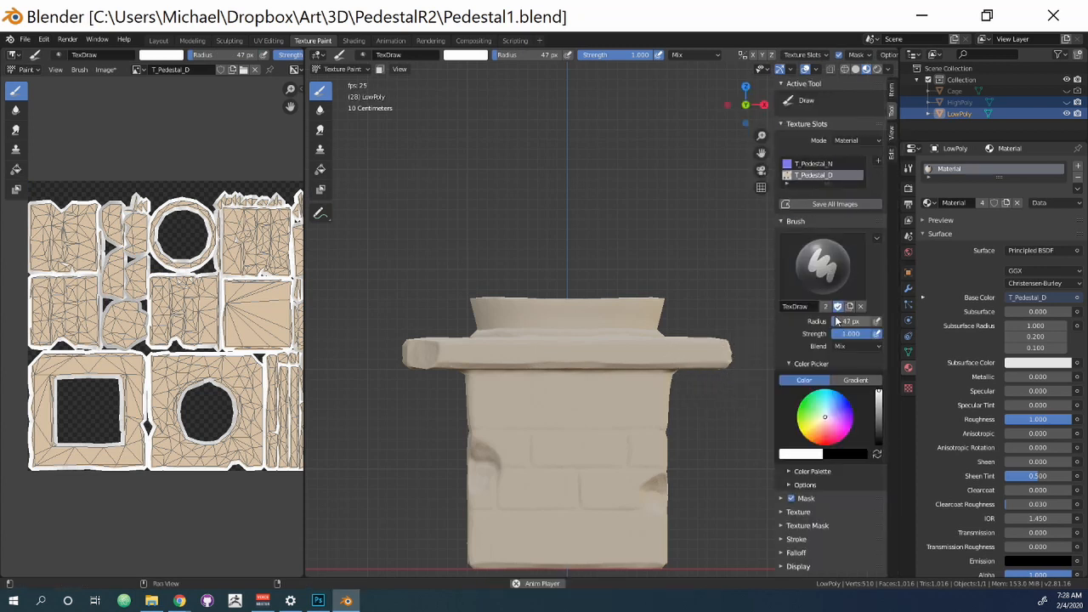
# Set the Draw brush colour to a dark greyish blue and paint a first stroke across the front of the pedestal's round collar
pyautogui.moveTo(829, 416); pyautogui.dragTo(836, 411)
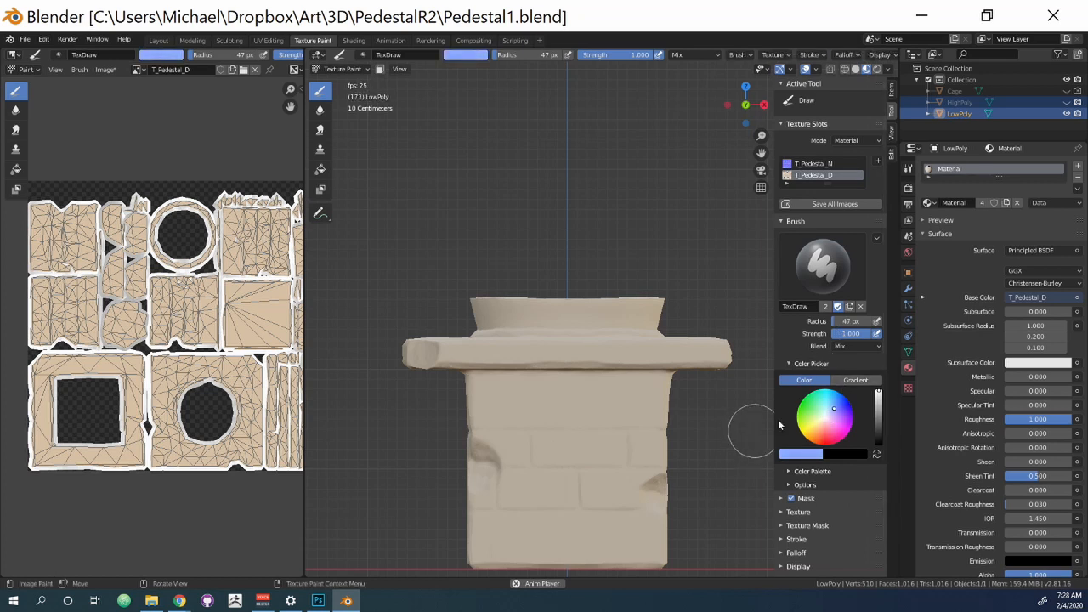
pyautogui.click(879, 420)
pyautogui.moveTo(877, 418); pyautogui.dragTo(831, 414)
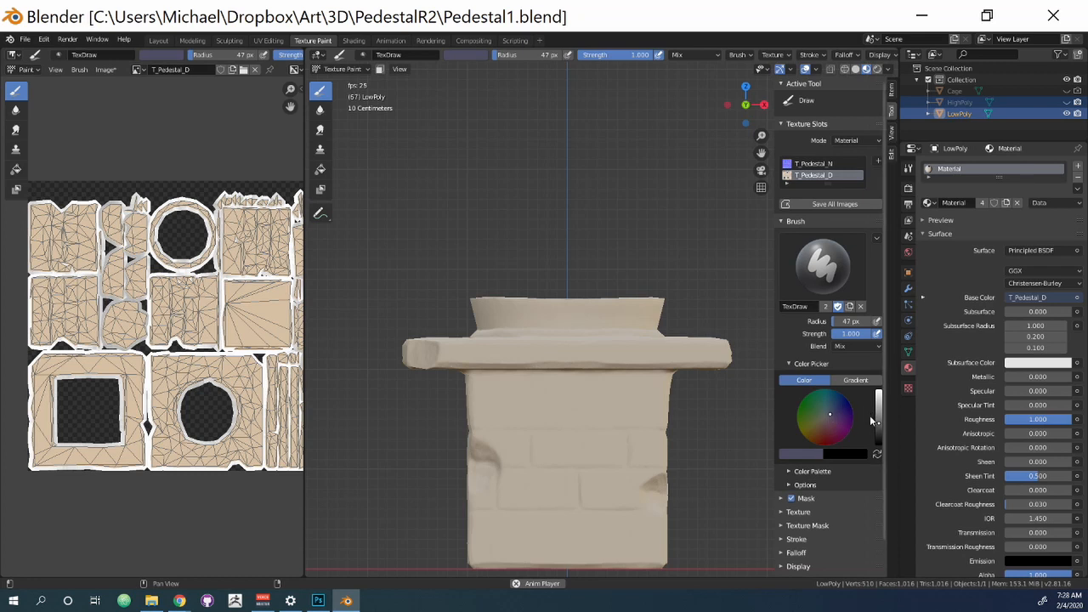
pyautogui.moveTo(878, 424); pyautogui.dragTo(880, 421)
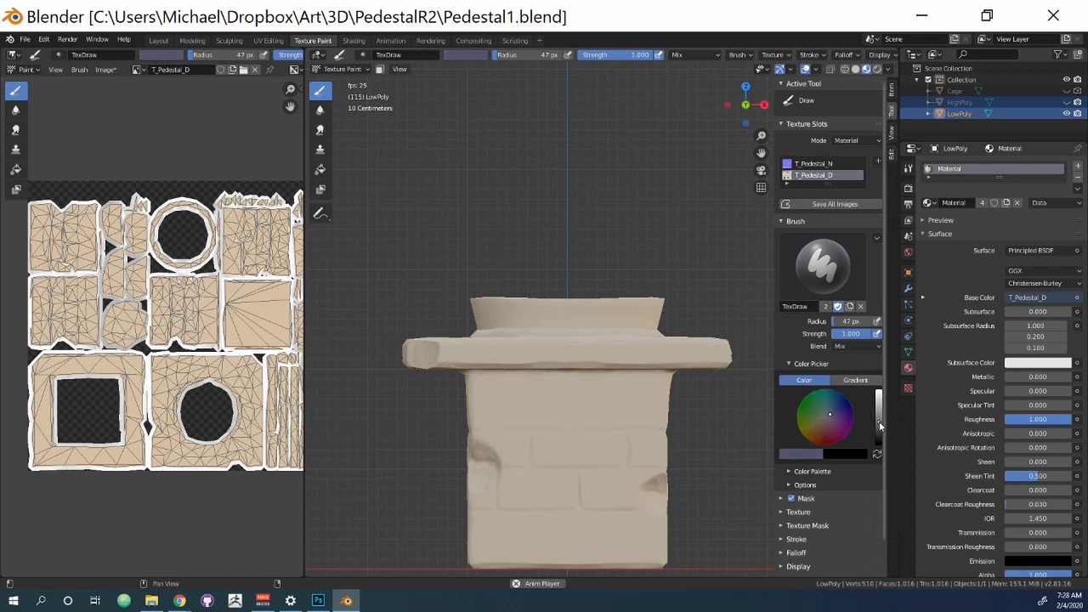
pyautogui.moveTo(525, 312); pyautogui.dragTo(583, 310)
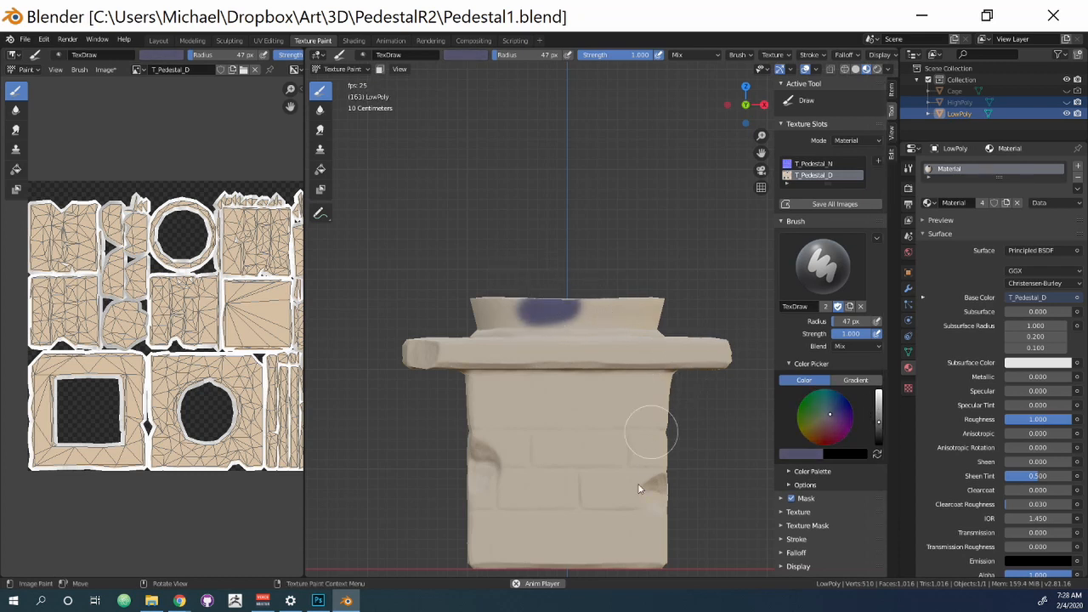
pyautogui.click(878, 419)
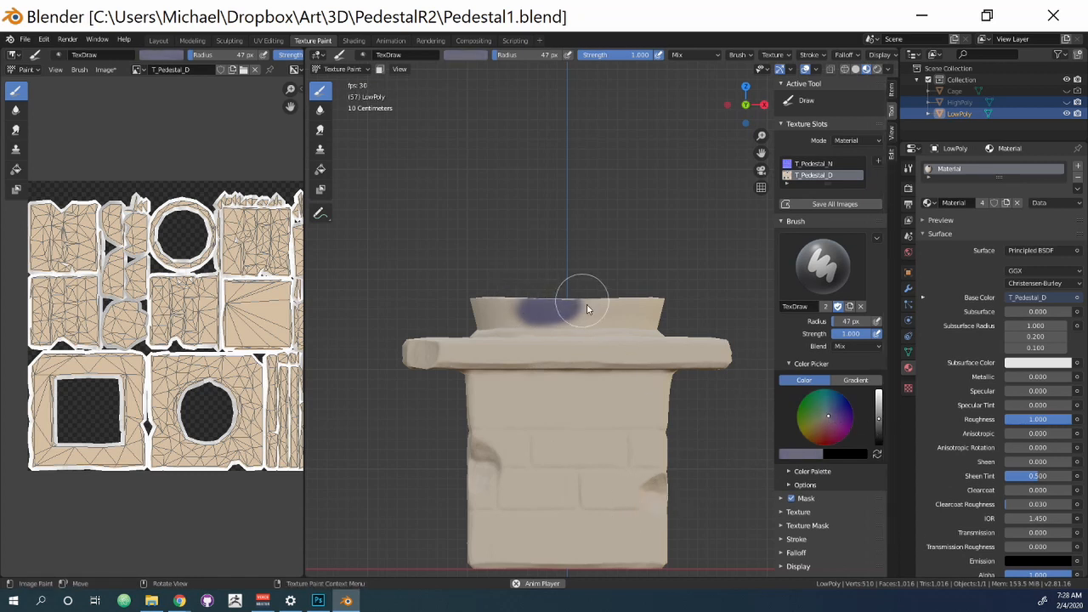
pyautogui.moveTo(587, 308)
pyautogui.mouseDown()
pyautogui.moveTo(542, 306)
pyautogui.moveTo(685, 316)
pyautogui.mouseUp()
# Apply the smooth preset to the Draw brush's falloff curve, with the pedestal in front view
pyautogui.moveTo(685, 316)
pyautogui.mouseDown(button='middle')
pyautogui.moveTo(623, 449)
pyautogui.moveTo(549, 452)
pyautogui.moveTo(678, 423)
pyautogui.moveTo(690, 465)
pyautogui.moveTo(770, 352)
pyautogui.mouseUp(button='middle')
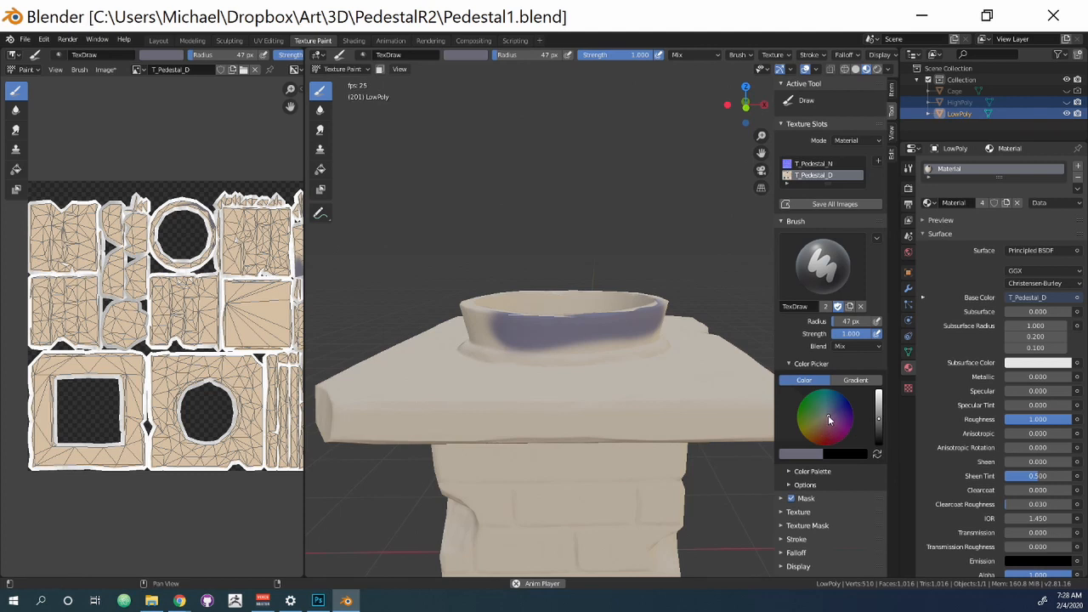
pyautogui.moveTo(749, 429); pyautogui.dragTo(628, 370, button='middle')
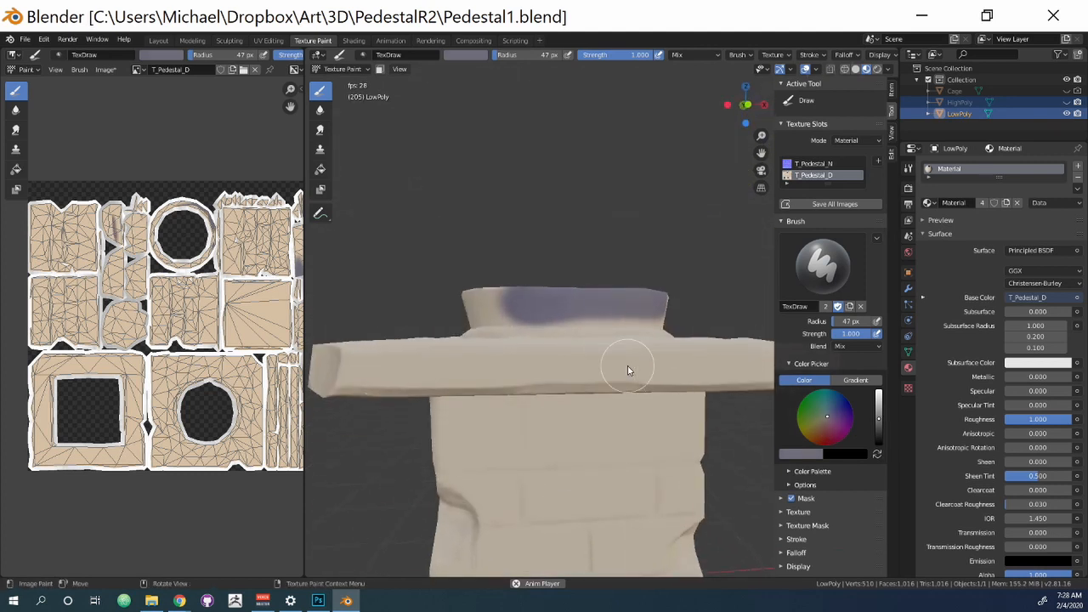
pyautogui.press('KP_1')
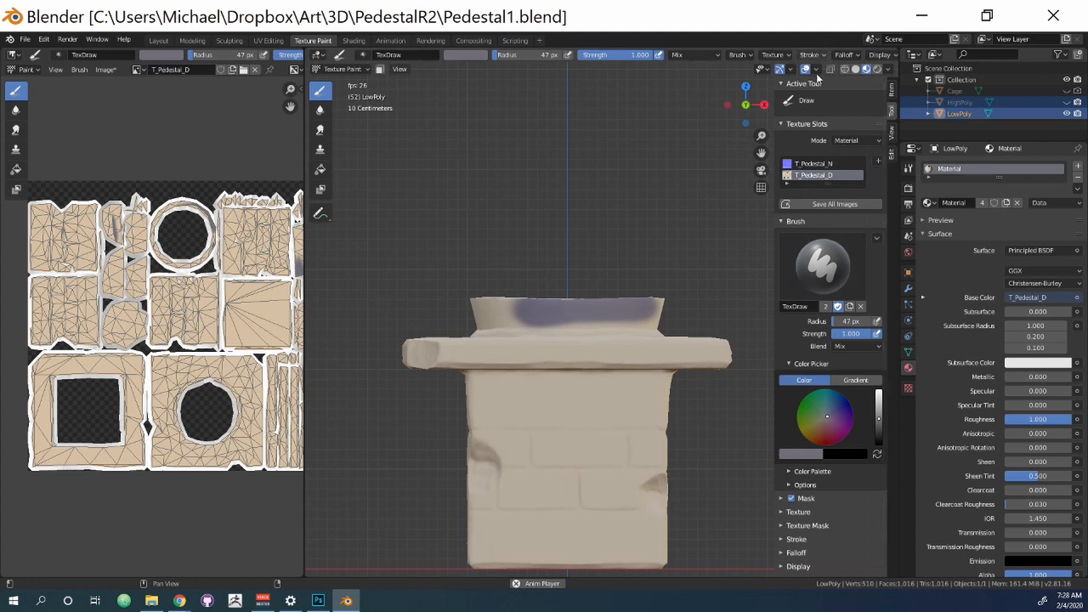
pyautogui.click(843, 54)
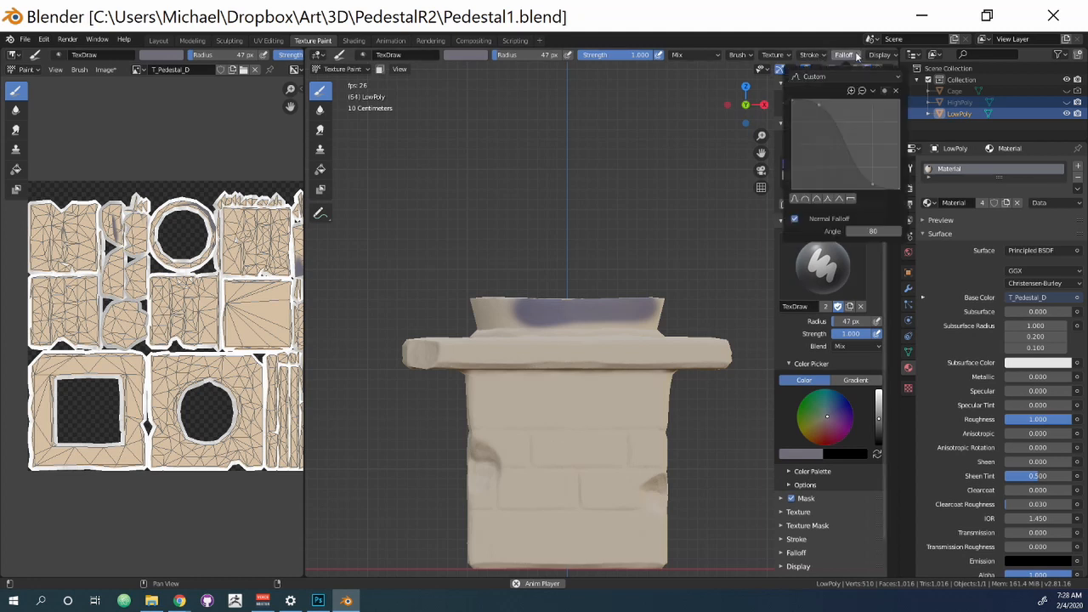
pyautogui.click(796, 201)
# Reduce the brush radius to 30 px and cover the whole front of the round collar with the greyish blue
pyautogui.keyDown('ctrl'); pyautogui.moveTo(649, 333); pyautogui.dragTo(703, 291, button='middle'); pyautogui.keyUp('ctrl')
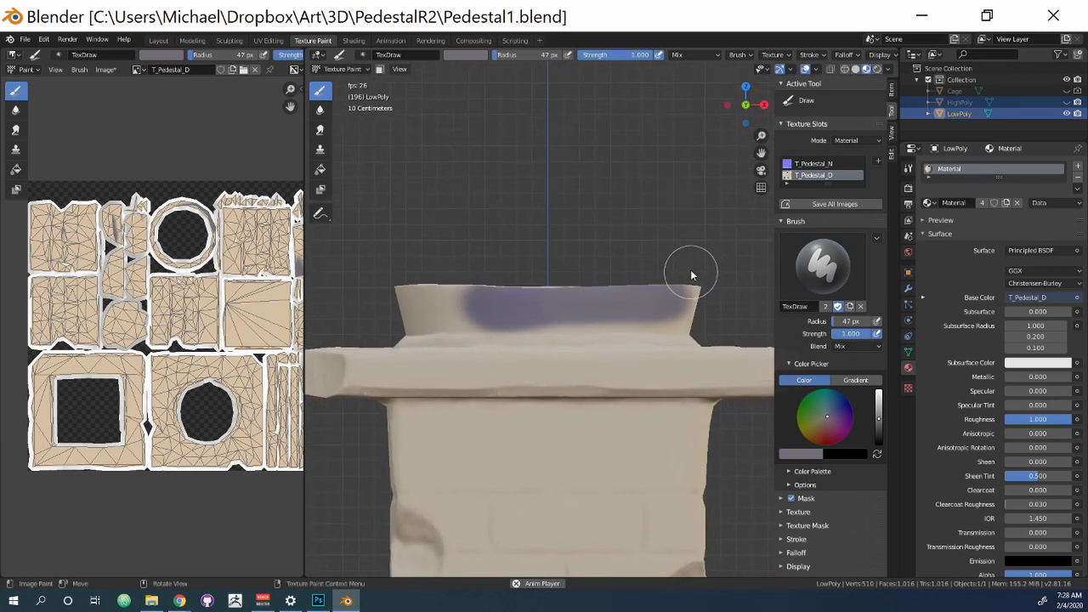
pyautogui.moveTo(692, 274); pyautogui.dragTo(583, 310)
pyautogui.press('f')
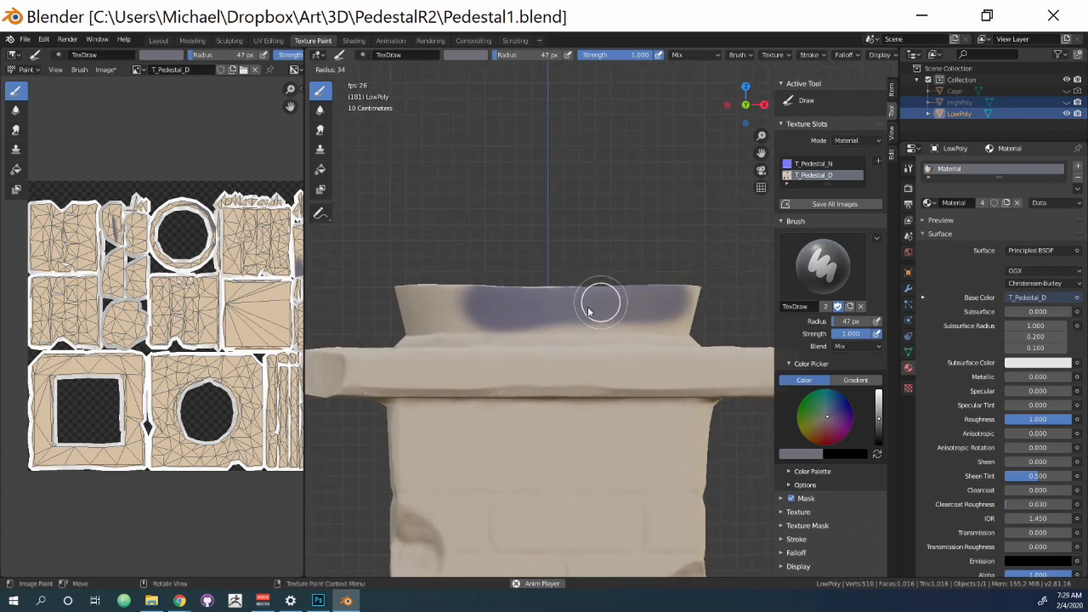
pyautogui.click(614, 316)
pyautogui.keyDown('ctrl'); pyautogui.moveTo(639, 349); pyautogui.dragTo(514, 302, button='middle'); pyautogui.keyUp('ctrl')
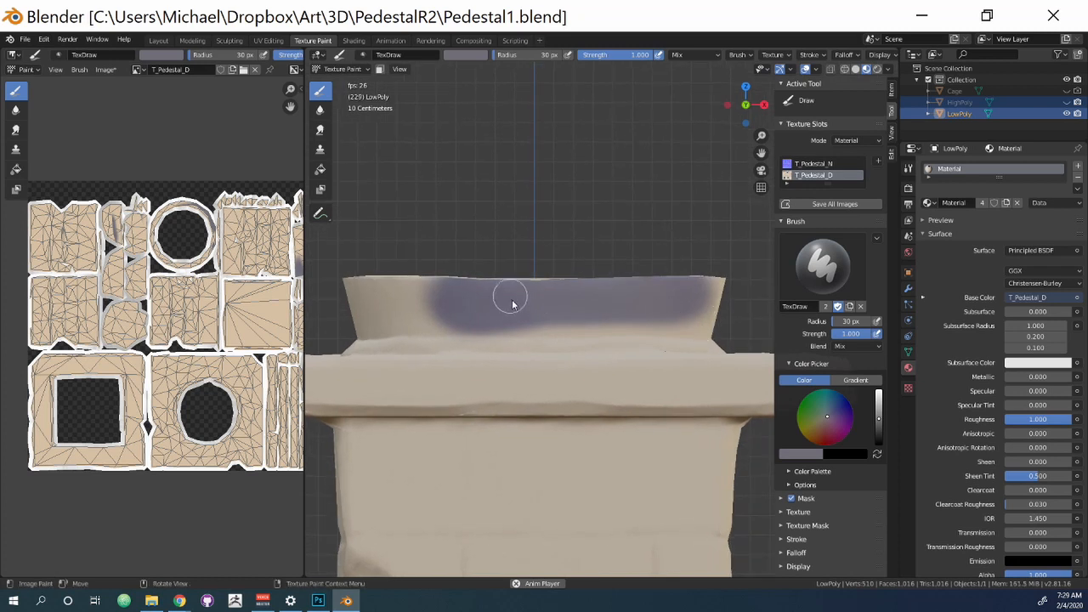
pyautogui.moveTo(544, 326)
pyautogui.mouseDown()
pyautogui.moveTo(709, 311)
pyautogui.moveTo(707, 284)
pyautogui.moveTo(721, 282)
pyautogui.mouseUp()
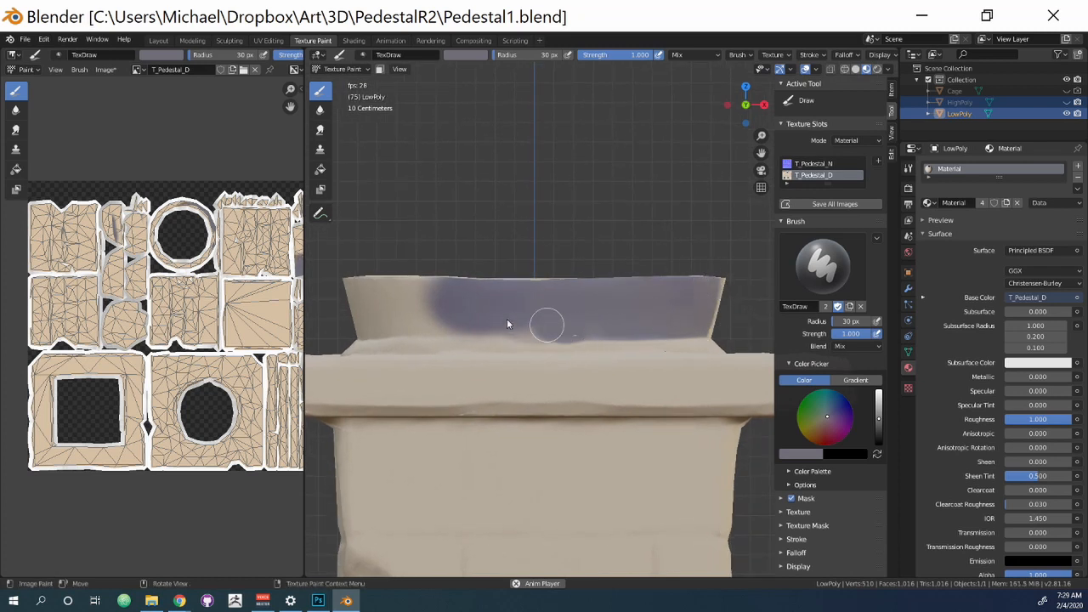
pyautogui.moveTo(353, 284)
pyautogui.mouseDown()
pyautogui.moveTo(441, 288)
pyautogui.moveTo(400, 282)
pyautogui.moveTo(444, 310)
pyautogui.moveTo(392, 311)
pyautogui.moveTo(451, 316)
pyautogui.moveTo(369, 318)
pyautogui.moveTo(344, 284)
pyautogui.mouseUp()
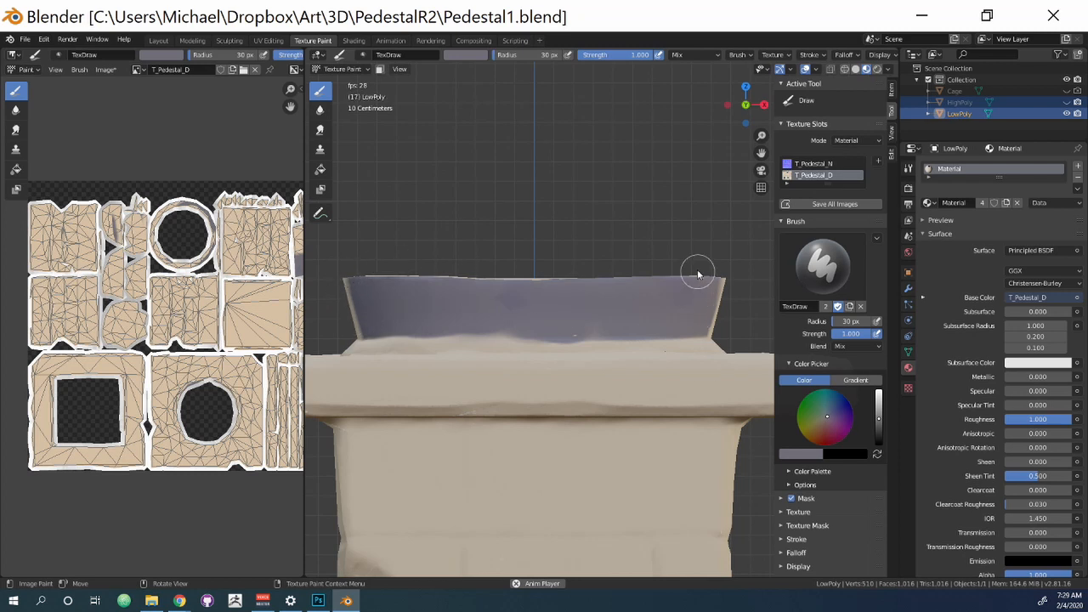
# Paint the back of the round collar greyish blue in back view, with the sidebar hidden
pyautogui.press('`')
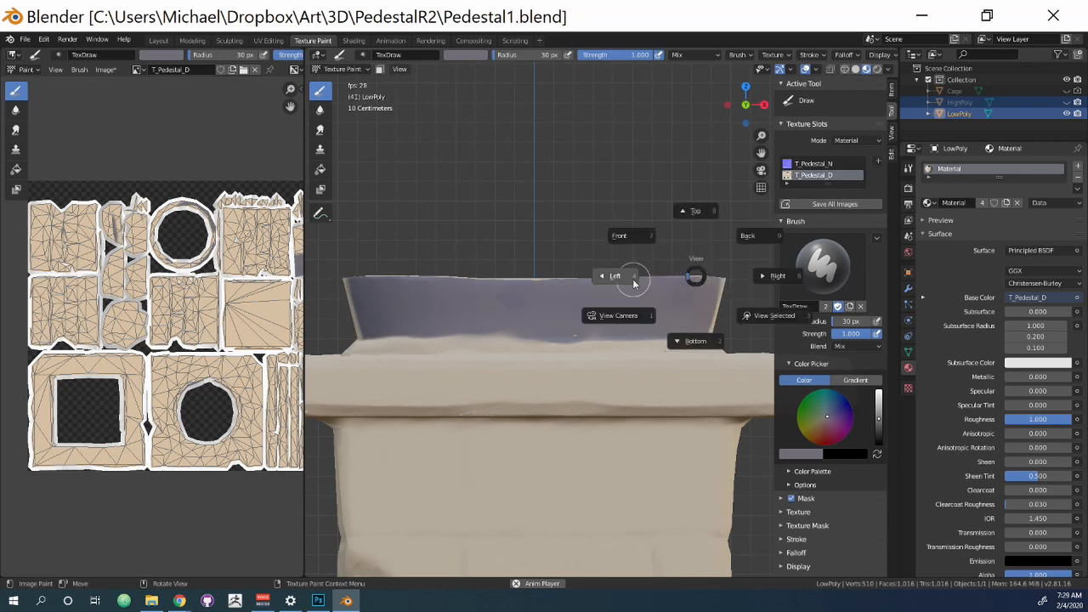
pyautogui.click(744, 257)
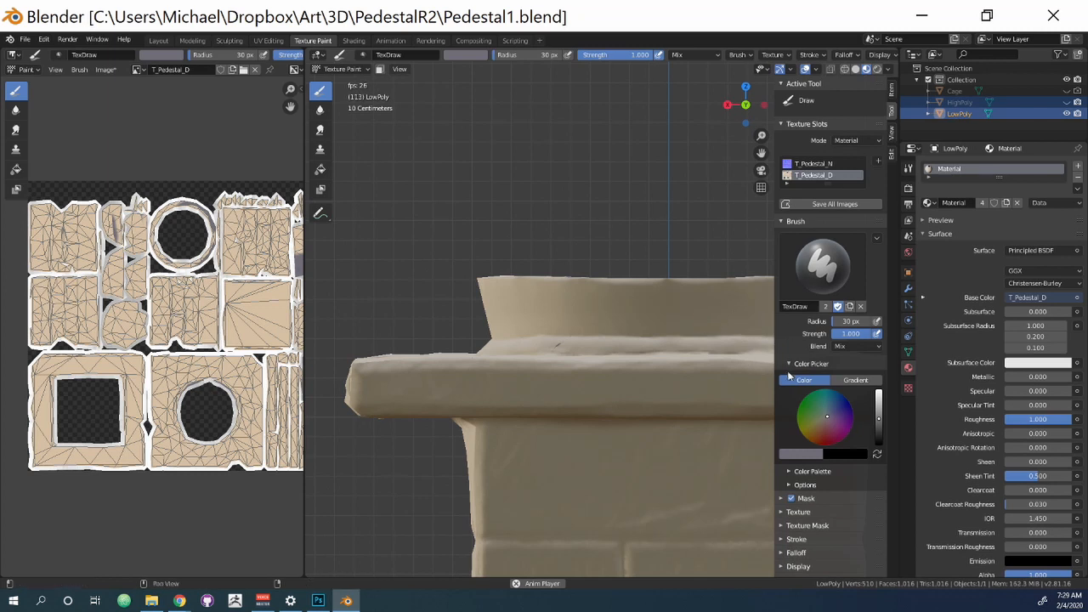
pyautogui.press('n')
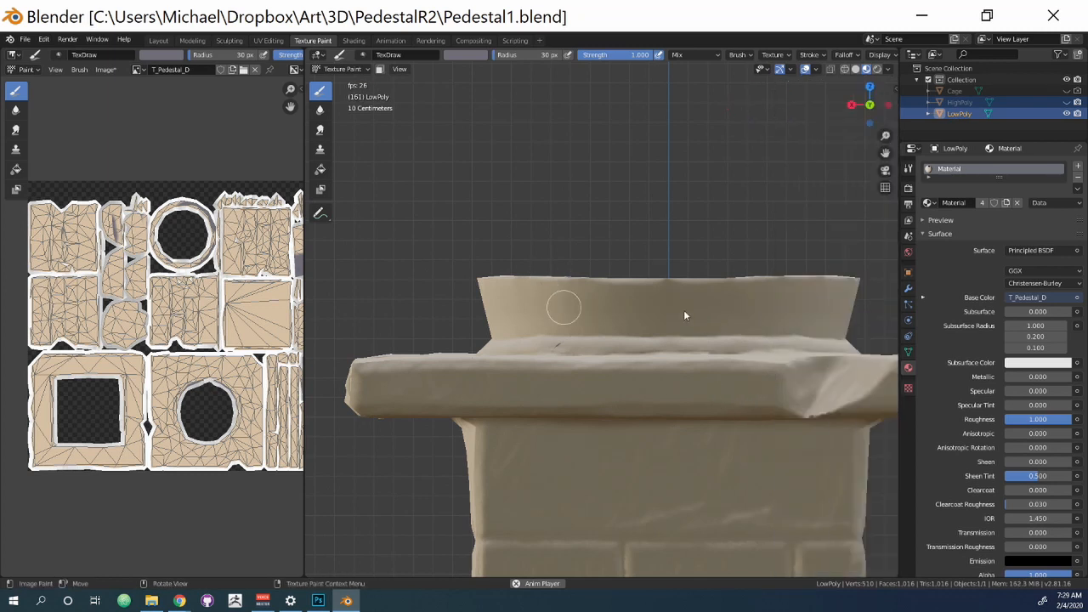
pyautogui.moveTo(580, 294)
pyautogui.mouseDown()
pyautogui.moveTo(814, 287)
pyautogui.moveTo(608, 316)
pyautogui.moveTo(777, 323)
pyautogui.moveTo(840, 316)
pyautogui.moveTo(867, 299)
pyautogui.moveTo(854, 284)
pyautogui.moveTo(847, 299)
pyautogui.mouseUp()
pyautogui.moveTo(607, 311); pyautogui.dragTo(491, 306)
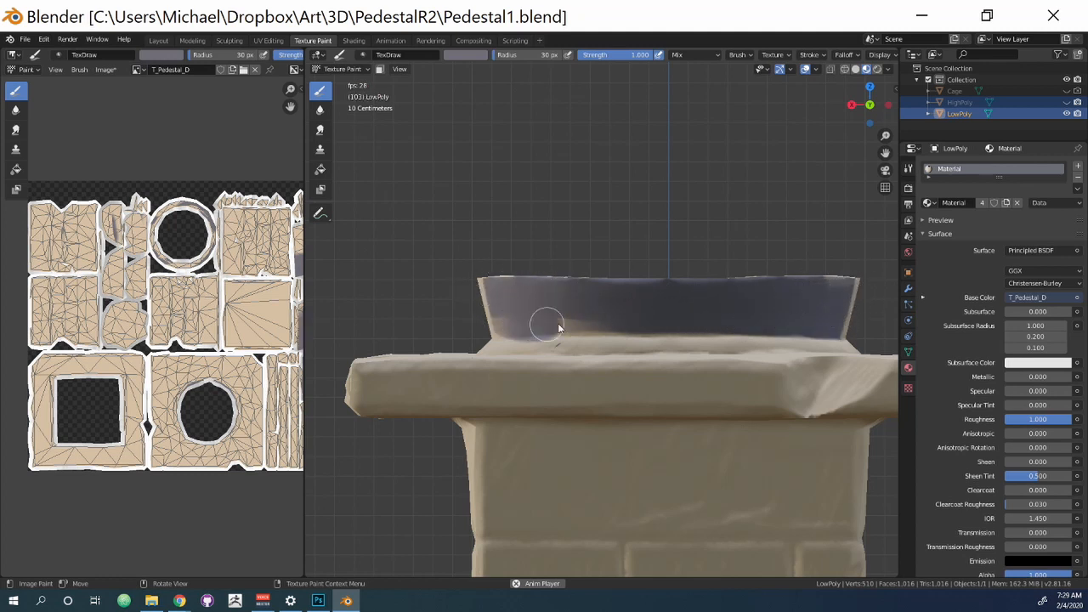
pyautogui.moveTo(558, 327); pyautogui.dragTo(750, 323)
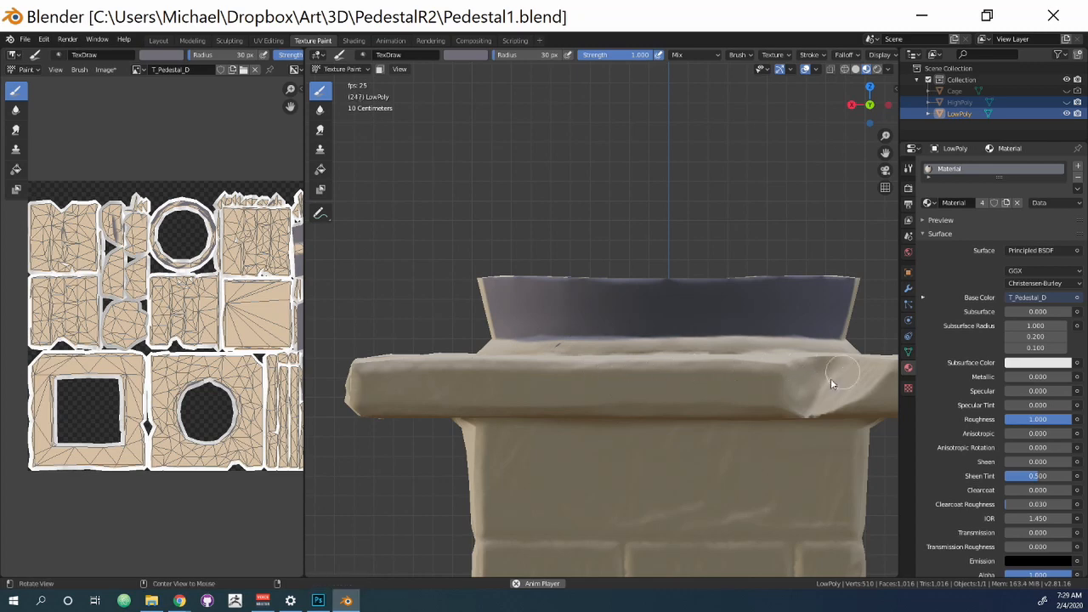
# Fill the unpainted tan strip on one side of the round collar with greyish blue
pyautogui.moveTo(828, 376)
pyautogui.mouseDown(button='middle')
pyautogui.moveTo(700, 394)
pyautogui.moveTo(672, 368)
pyautogui.moveTo(683, 417)
pyautogui.moveTo(772, 471)
pyautogui.moveTo(692, 440)
pyautogui.moveTo(748, 418)
pyautogui.moveTo(612, 321)
pyautogui.mouseUp(button='middle')
pyautogui.scroll(-4, 684, 418)
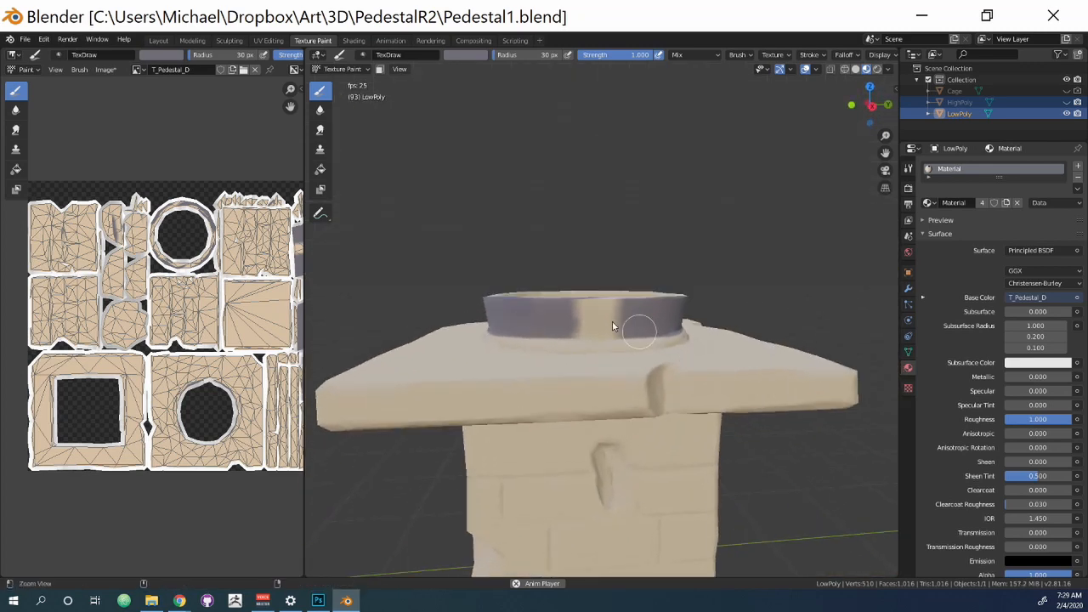
pyautogui.scroll(5, 668, 259)
pyautogui.moveTo(512, 278)
pyautogui.mouseDown()
pyautogui.moveTo(493, 286)
pyautogui.moveTo(486, 311)
pyautogui.moveTo(502, 321)
pyautogui.mouseUp()
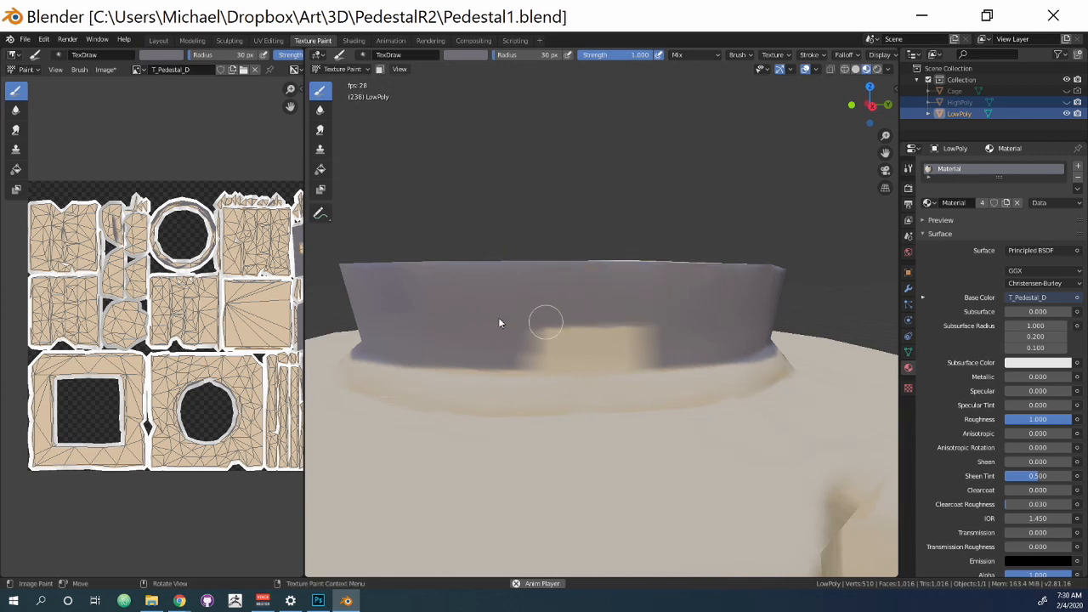
pyautogui.moveTo(500, 323); pyautogui.dragTo(662, 353)
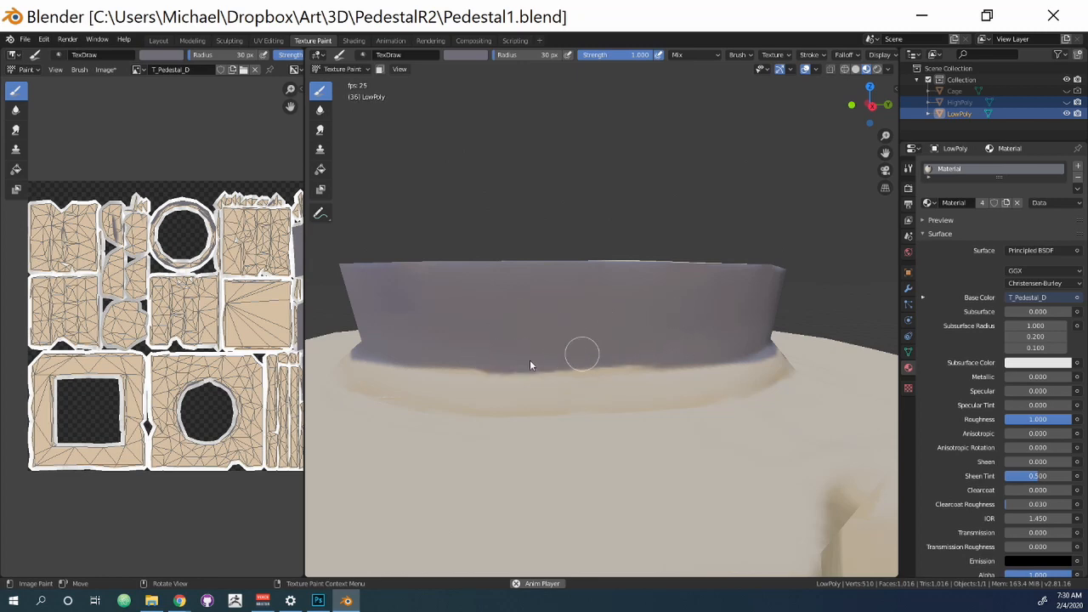
# Fill the remaining tan gap on the collar's opposite side with greyish blue, up to the rim
pyautogui.moveTo(713, 414)
pyautogui.mouseDown(button='middle')
pyautogui.moveTo(587, 417)
pyautogui.moveTo(641, 433)
pyautogui.moveTo(620, 464)
pyautogui.moveTo(539, 430)
pyautogui.moveTo(721, 389)
pyautogui.moveTo(679, 469)
pyautogui.moveTo(687, 397)
pyautogui.mouseUp(button='middle')
pyautogui.keyDown('ctrl'); pyautogui.moveTo(666, 346); pyautogui.dragTo(706, 263, button='middle'); pyautogui.keyUp('ctrl')
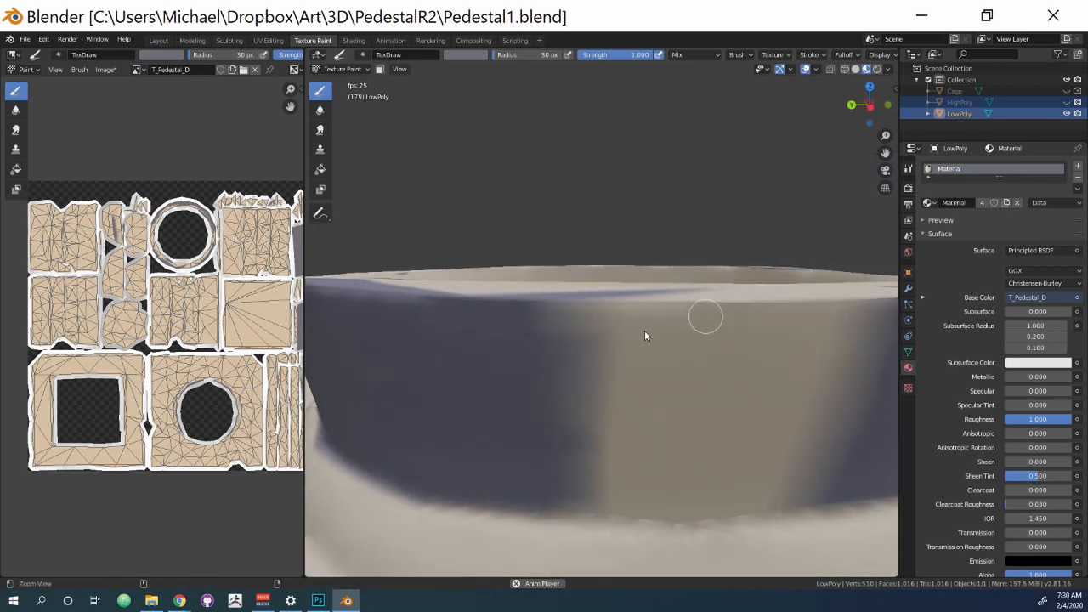
pyautogui.moveTo(838, 313); pyautogui.dragTo(579, 311)
pyautogui.keyDown('ctrl'); pyautogui.moveTo(687, 383); pyautogui.dragTo(680, 442, button='middle'); pyautogui.keyUp('ctrl')
pyautogui.moveTo(593, 328)
pyautogui.mouseDown()
pyautogui.moveTo(784, 332)
pyautogui.moveTo(803, 344)
pyautogui.moveTo(669, 360)
pyautogui.moveTo(595, 387)
pyautogui.moveTo(786, 427)
pyautogui.moveTo(599, 442)
pyautogui.mouseUp()
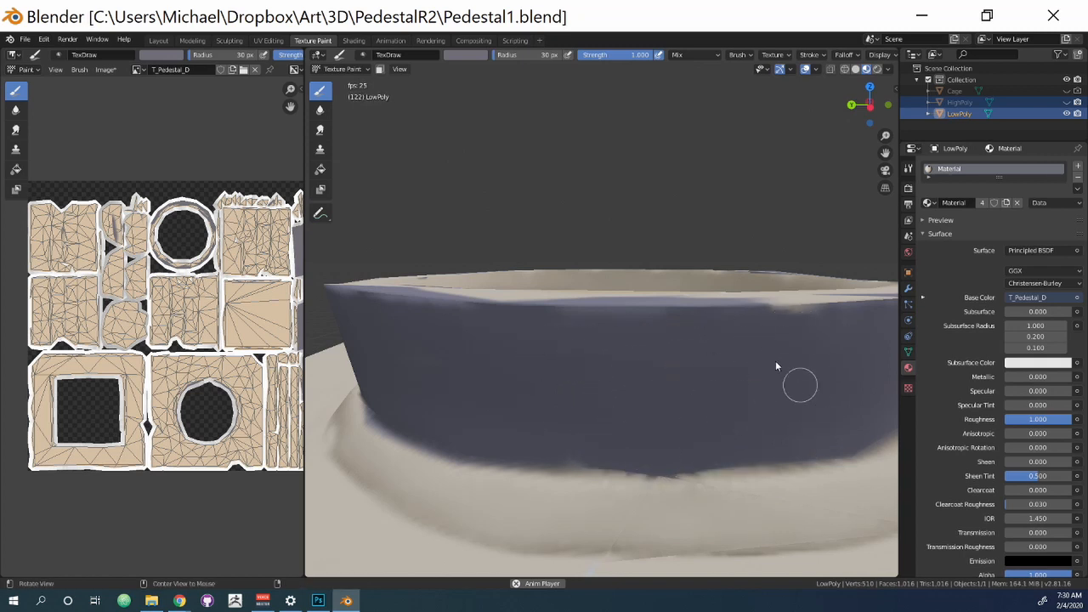
# Set the brush radius to 85 px and paint the bowl's inner floor greyish blue from the top view
pyautogui.moveTo(775, 361); pyautogui.dragTo(754, 434, button='middle')
pyautogui.keyDown('ctrl'); pyautogui.moveTo(772, 382); pyautogui.dragTo(672, 519, button='middle'); pyautogui.keyUp('ctrl')
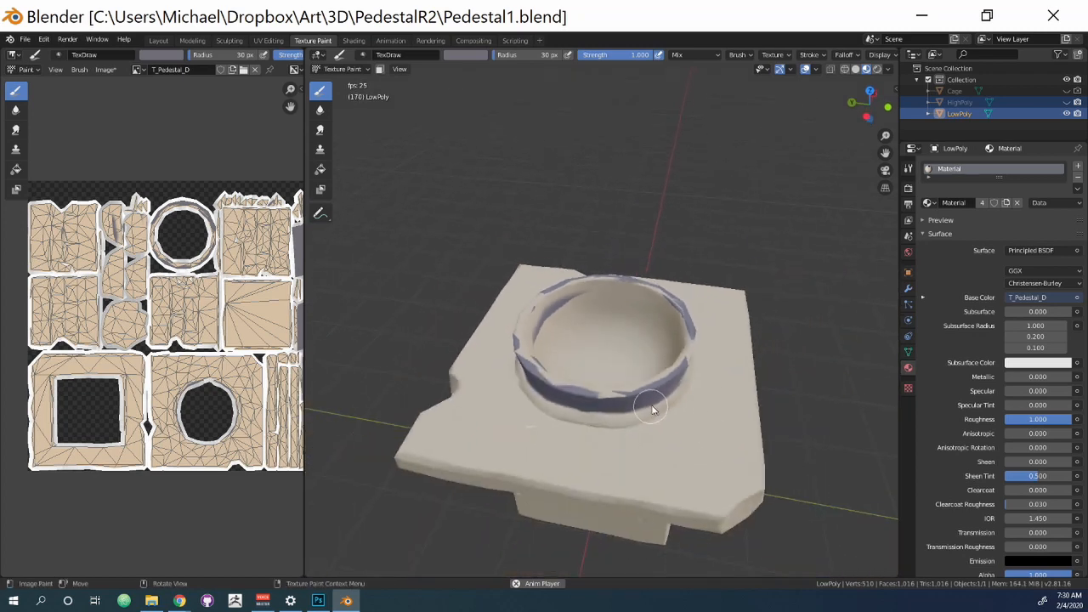
pyautogui.press('KP_7')
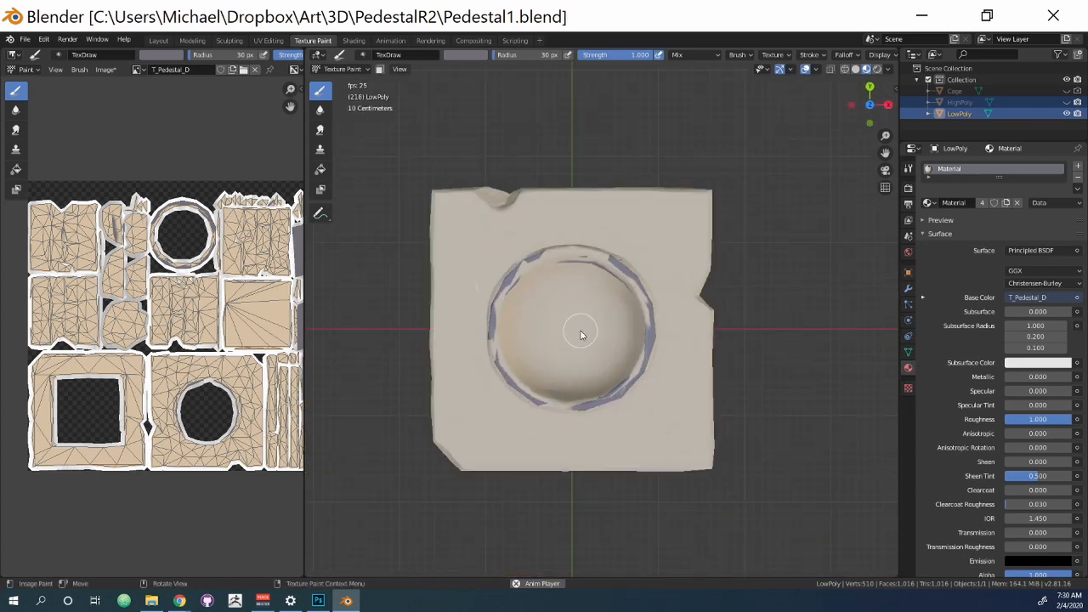
pyautogui.press('f')
pyautogui.click(595, 335)
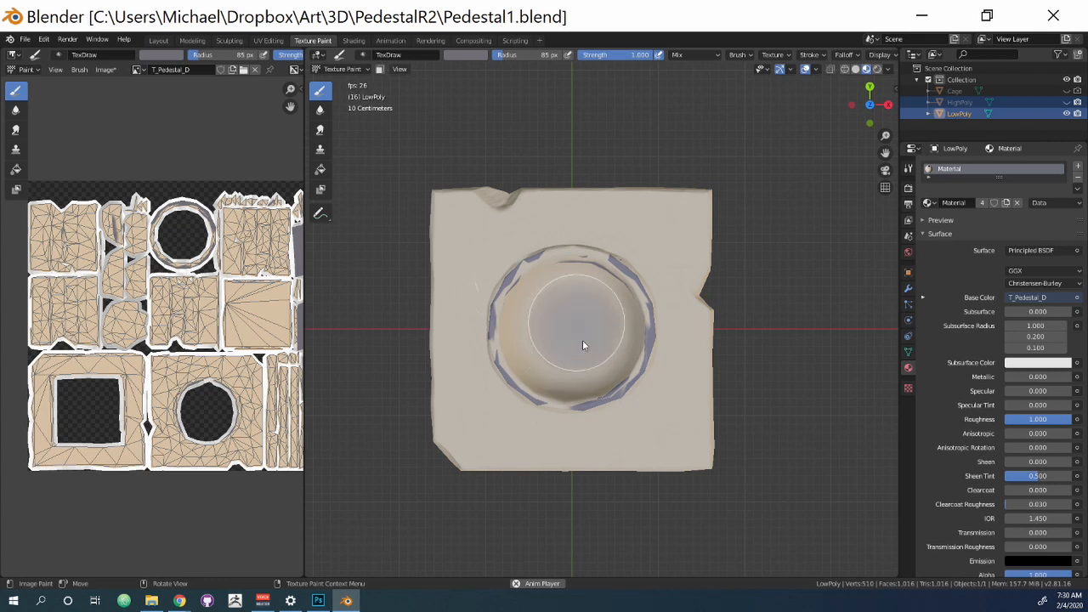
pyautogui.moveTo(582, 340)
pyautogui.mouseDown()
pyautogui.moveTo(571, 355)
pyautogui.moveTo(552, 350)
pyautogui.moveTo(559, 323)
pyautogui.moveTo(585, 306)
pyautogui.moveTo(590, 348)
pyautogui.moveTo(576, 345)
pyautogui.moveTo(590, 341)
pyautogui.mouseUp()
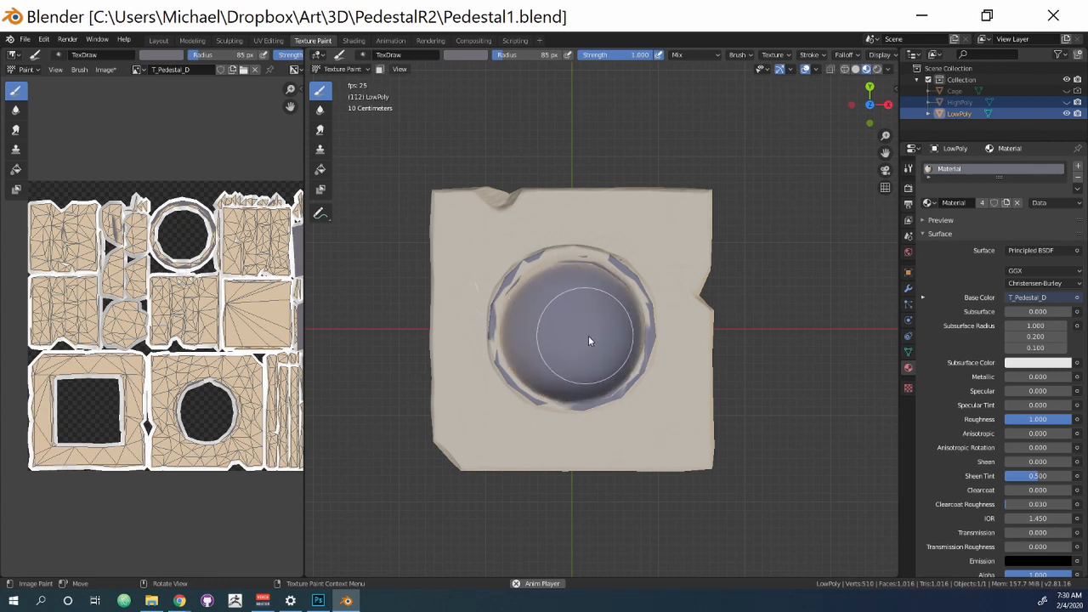
# Reduce the brush radius to 26 px and paint the whole top rim of the round collar greyish blue
pyautogui.press('f')
pyautogui.click(556, 339)
pyautogui.scroll(5, 579, 287)
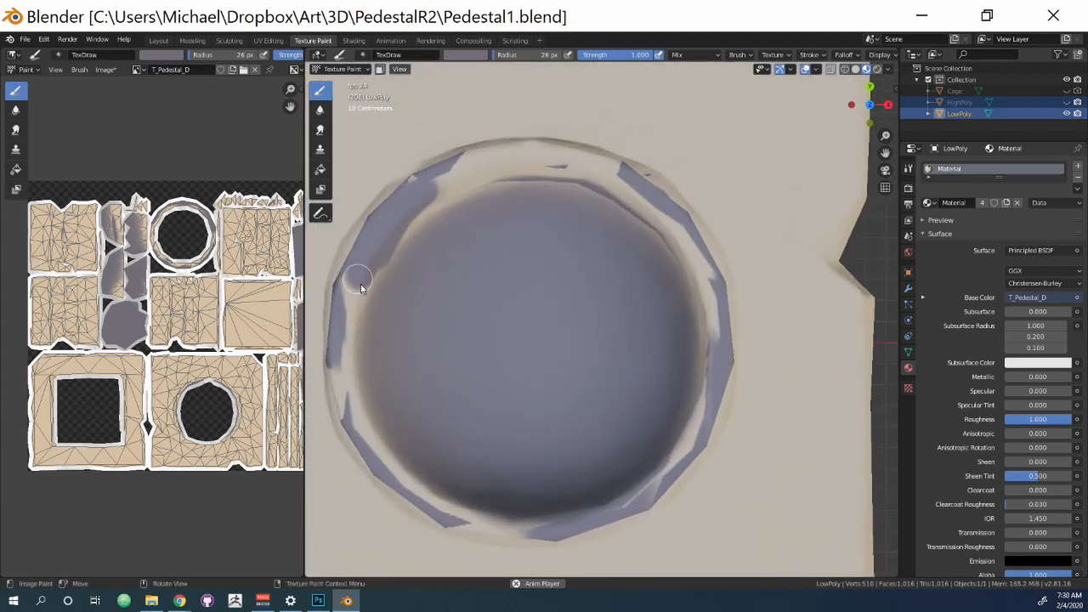
pyautogui.moveTo(361, 288); pyautogui.dragTo(354, 295)
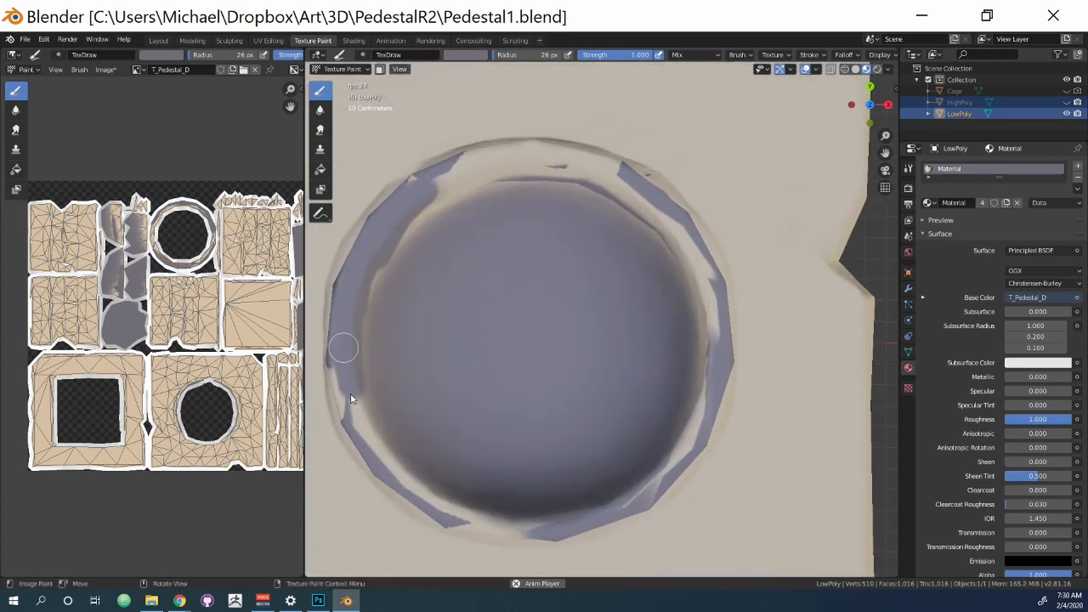
pyautogui.moveTo(351, 398)
pyautogui.mouseDown()
pyautogui.moveTo(358, 427)
pyautogui.moveTo(433, 508)
pyautogui.mouseUp()
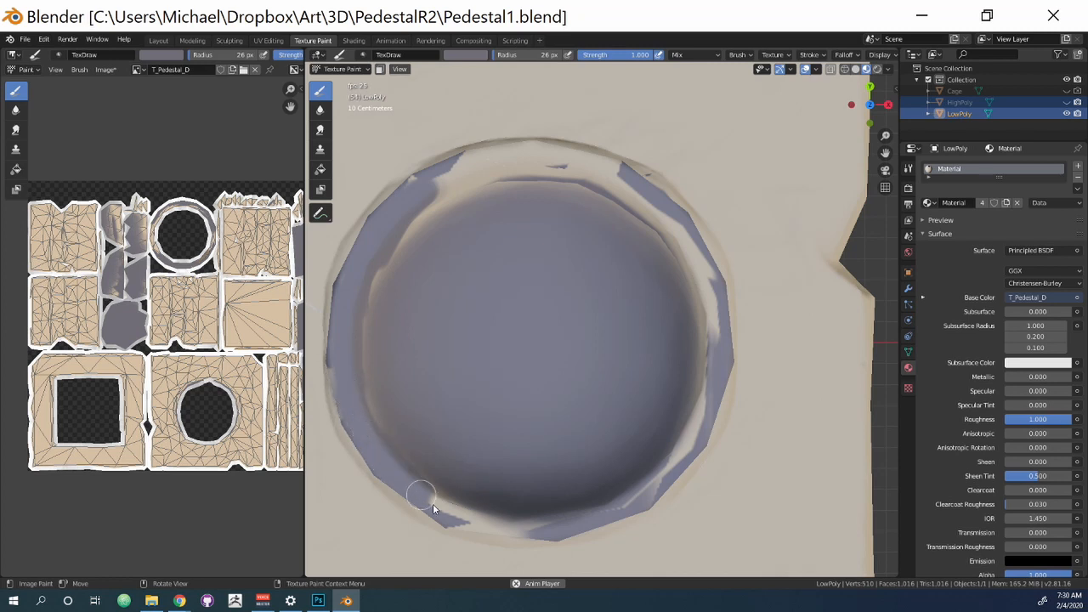
pyautogui.moveTo(492, 532); pyautogui.dragTo(562, 530)
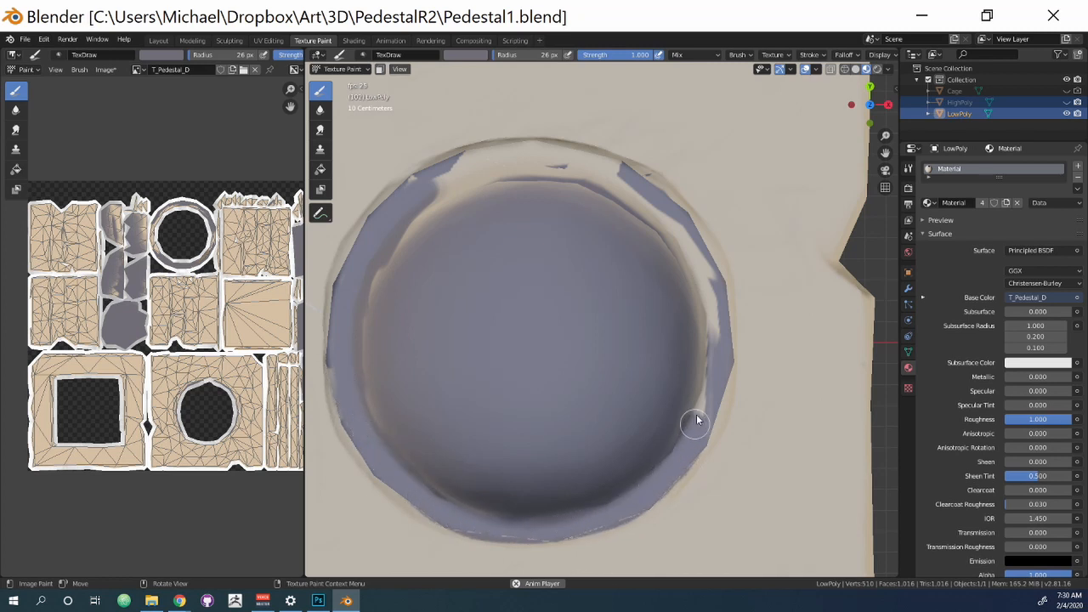
pyautogui.moveTo(714, 363)
pyautogui.mouseDown()
pyautogui.moveTo(706, 269)
pyautogui.moveTo(672, 216)
pyautogui.mouseUp()
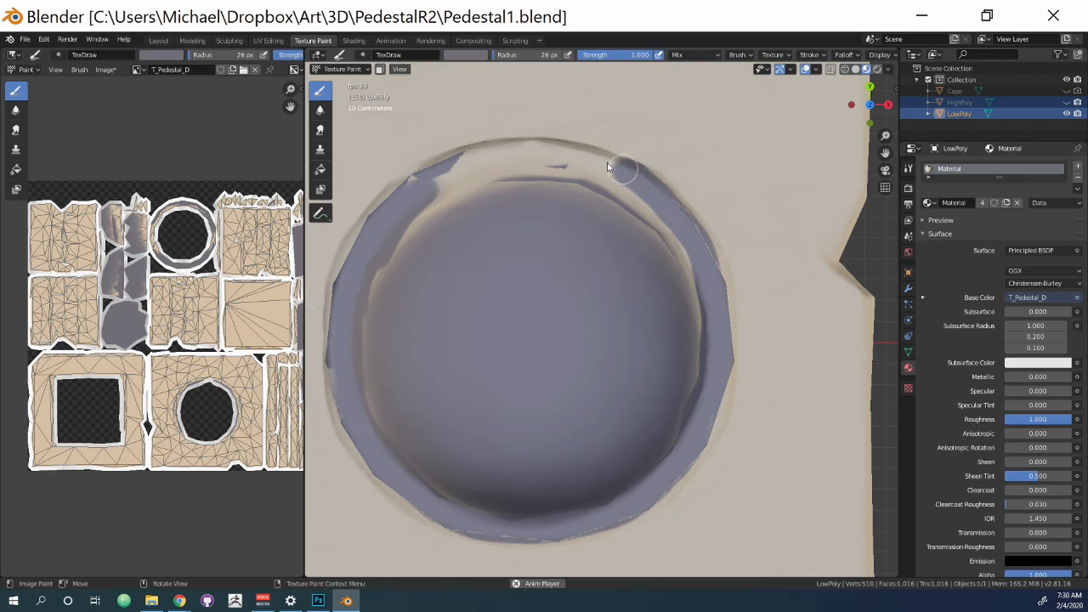
pyautogui.moveTo(608, 167)
pyautogui.mouseDown()
pyautogui.moveTo(468, 157)
pyautogui.moveTo(479, 195)
pyautogui.moveTo(445, 211)
pyautogui.mouseUp()
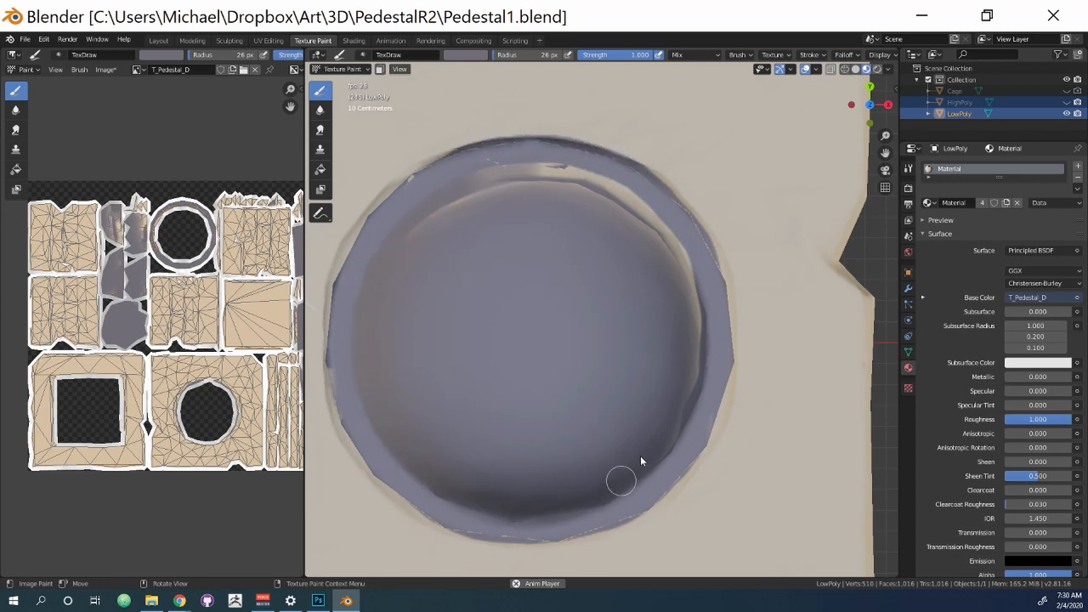
pyautogui.moveTo(705, 349); pyautogui.dragTo(681, 252)
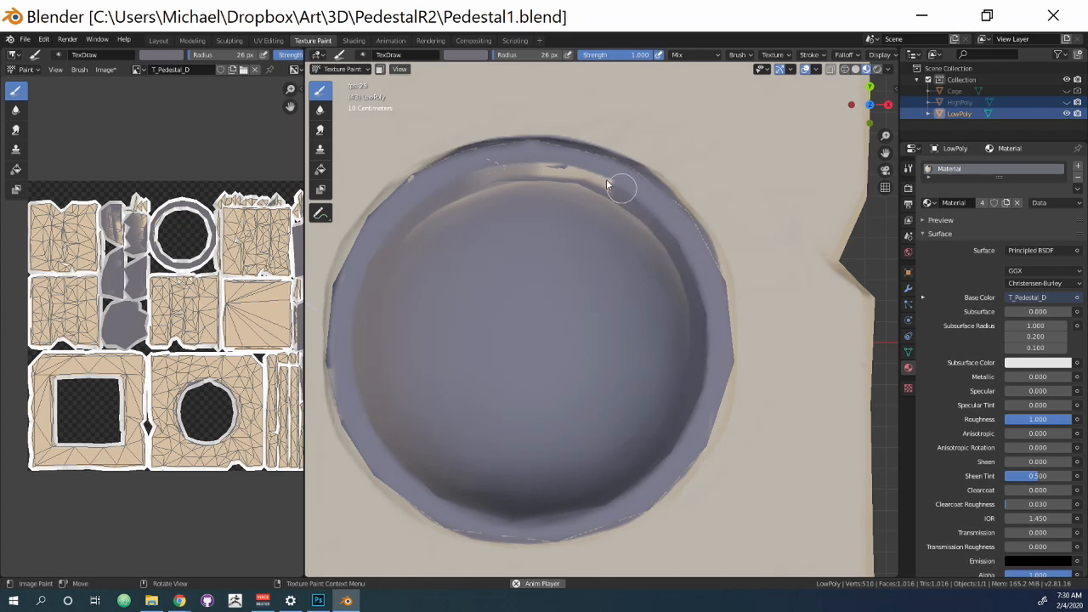
# Enlarge the brush radius to 97 px and cover the remaining tan on the bowl's inner wall with greyish blue
pyautogui.moveTo(438, 251)
pyautogui.mouseDown(button='middle')
pyautogui.moveTo(569, 289)
pyautogui.moveTo(430, 313)
pyautogui.mouseUp(button='middle')
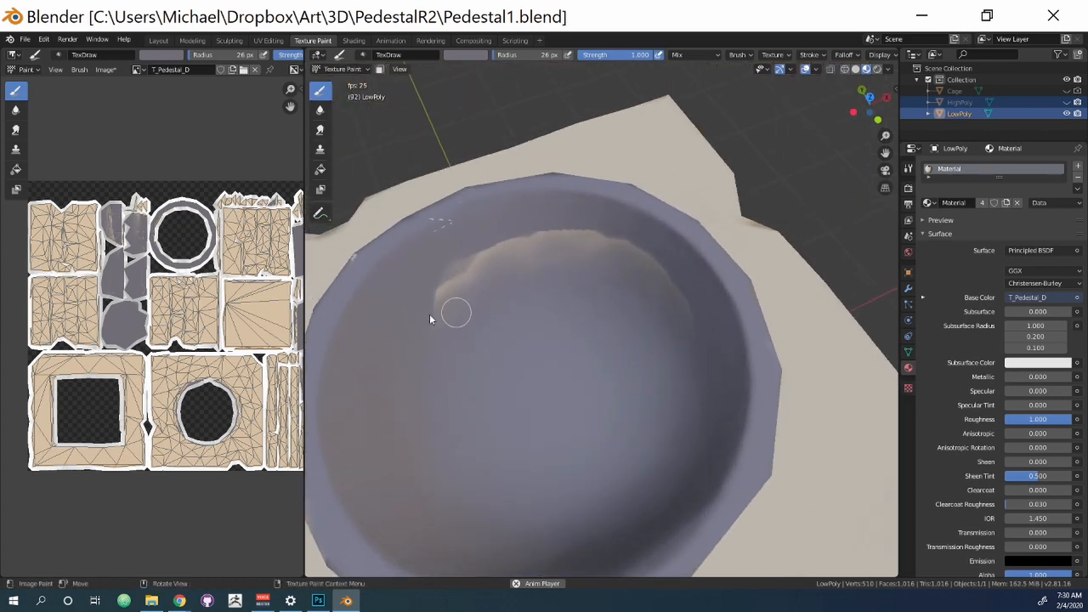
pyautogui.press('f')
pyautogui.click(502, 337)
pyautogui.moveTo(447, 323)
pyautogui.mouseDown()
pyautogui.moveTo(612, 282)
pyautogui.moveTo(691, 407)
pyautogui.moveTo(689, 420)
pyautogui.mouseUp()
pyautogui.scroll(-3, 652, 389)
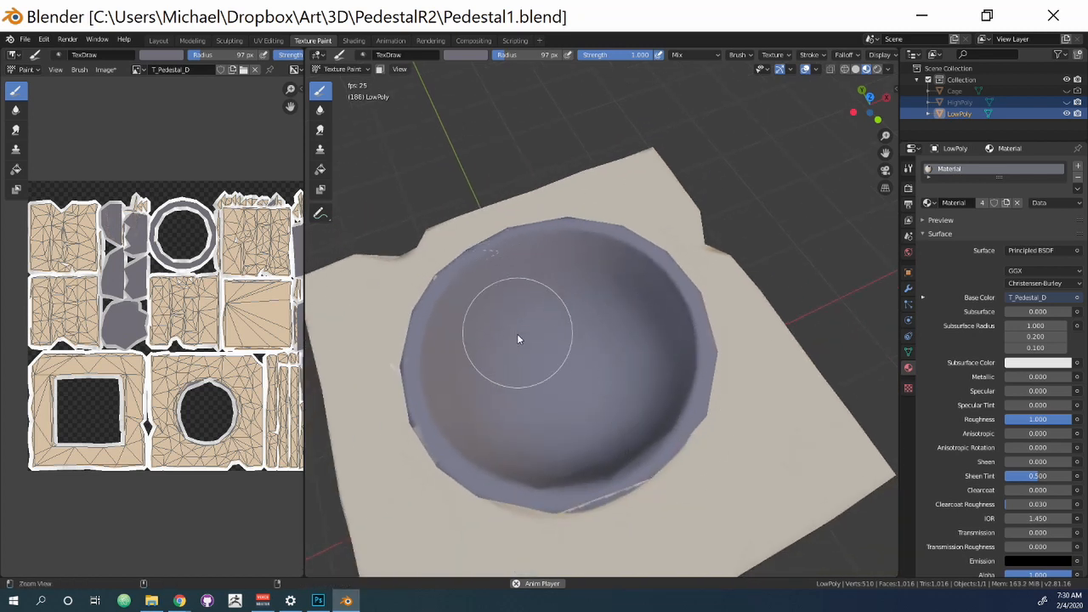
# Set the brush radius to 62 px, sample the slab's tan and paint over the blue spill on the molding below the collar
pyautogui.scroll(5, 517, 336)
pyautogui.press('f')
pyautogui.click(451, 266)
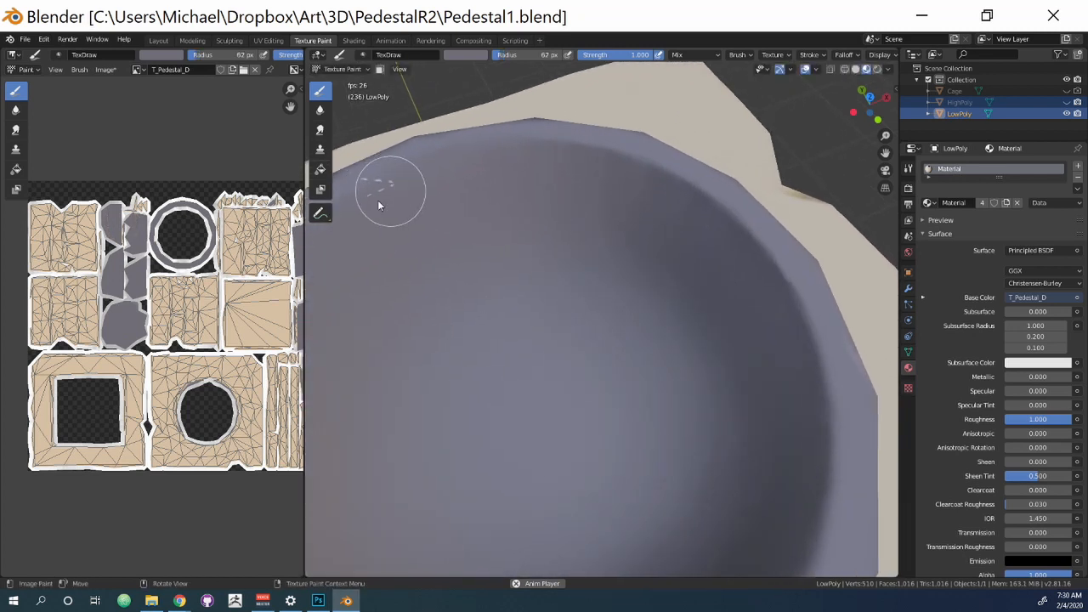
pyautogui.moveTo(435, 286)
pyautogui.mouseDown(button='middle')
pyautogui.moveTo(458, 321)
pyautogui.moveTo(526, 306)
pyautogui.moveTo(587, 269)
pyautogui.mouseUp(button='middle')
pyautogui.scroll(-5, 643, 372)
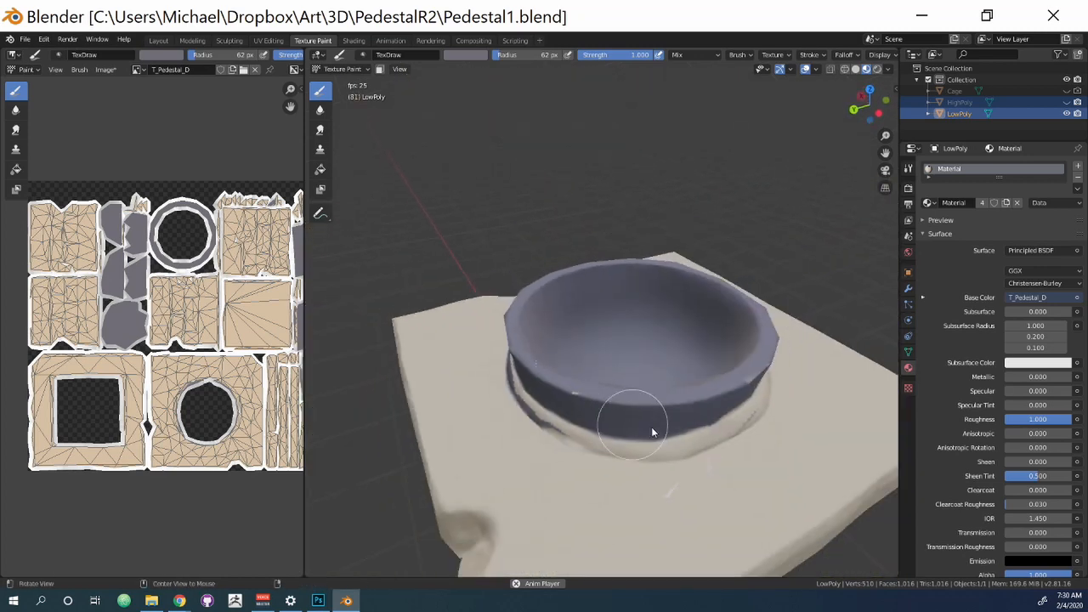
pyautogui.moveTo(632, 417)
pyautogui.mouseDown(button='middle')
pyautogui.moveTo(712, 418)
pyautogui.moveTo(760, 389)
pyautogui.moveTo(746, 454)
pyautogui.mouseUp(button='middle')
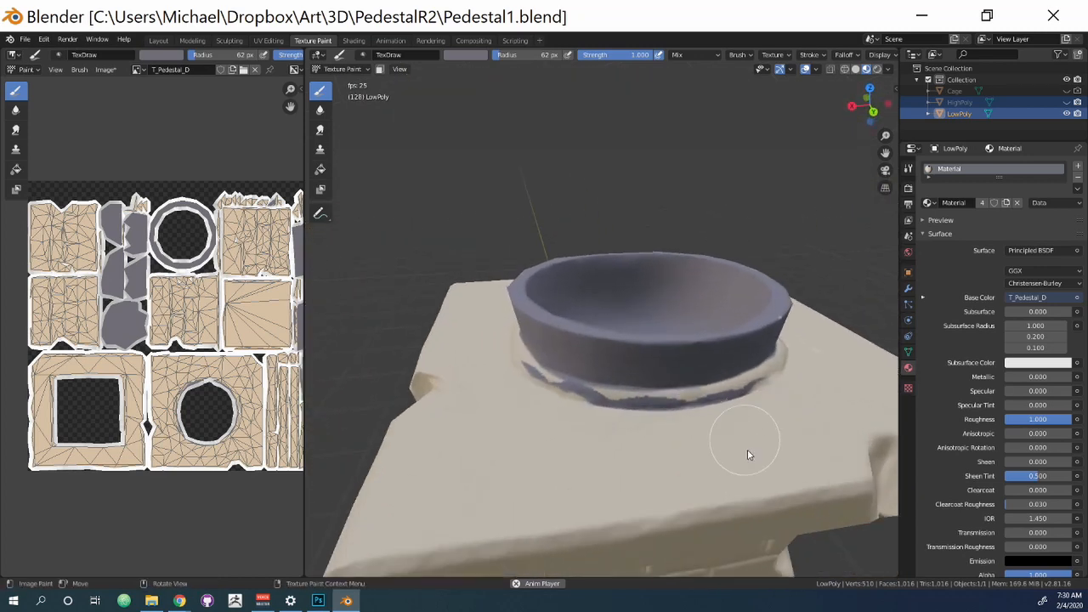
pyautogui.press('s')
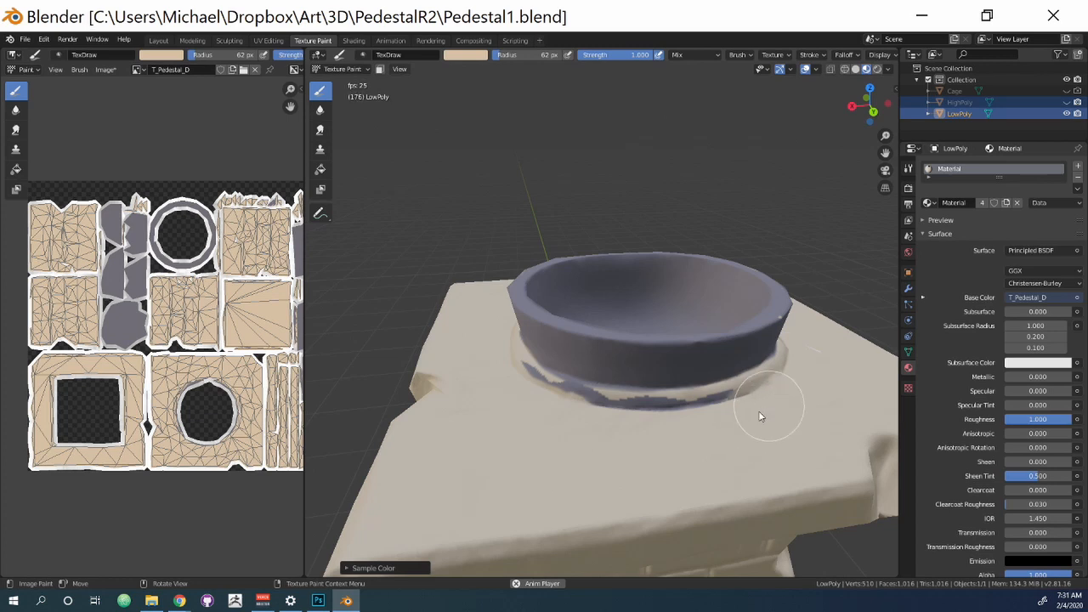
pyautogui.moveTo(652, 429)
pyautogui.mouseDown()
pyautogui.moveTo(573, 428)
pyautogui.moveTo(510, 390)
pyautogui.mouseUp()
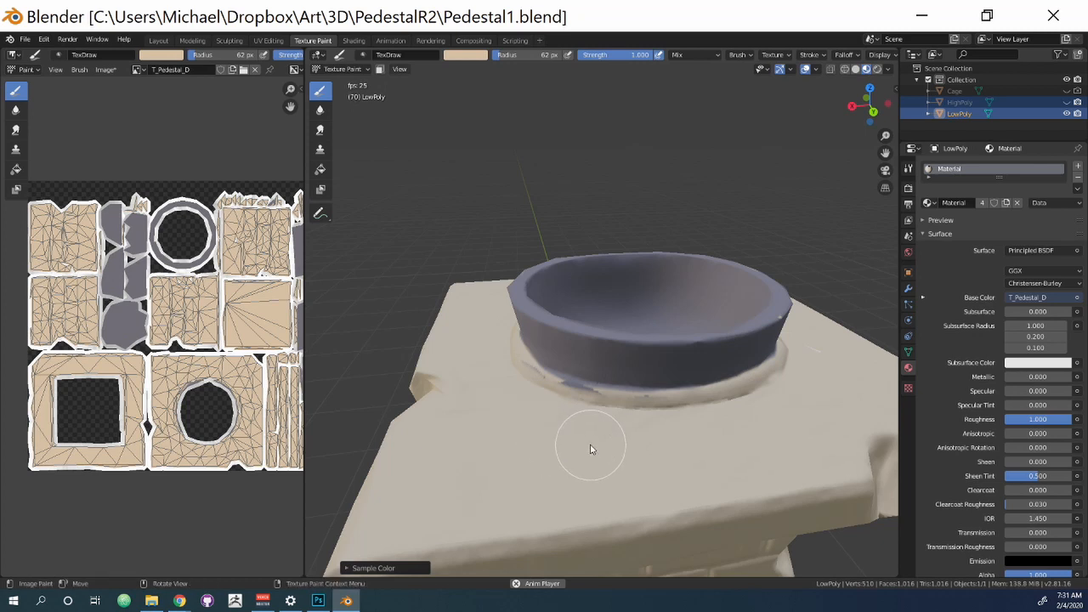
# Reduce the brush radius to 42 px and clean the remaining blue spill off the molding around the collar with tan
pyautogui.moveTo(594, 452)
pyautogui.keyDown('alt'); pyautogui.mouseDown()
pyautogui.moveTo(639, 467)
pyautogui.moveTo(652, 456)
pyautogui.mouseUp(); pyautogui.keyUp('alt')
pyautogui.press('f')
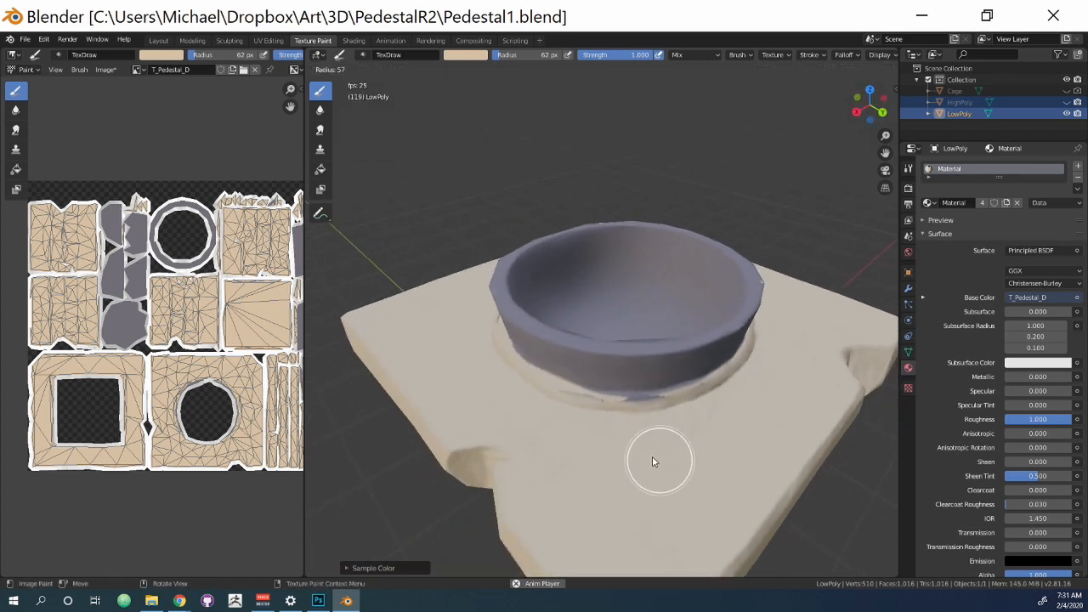
pyautogui.click(651, 457)
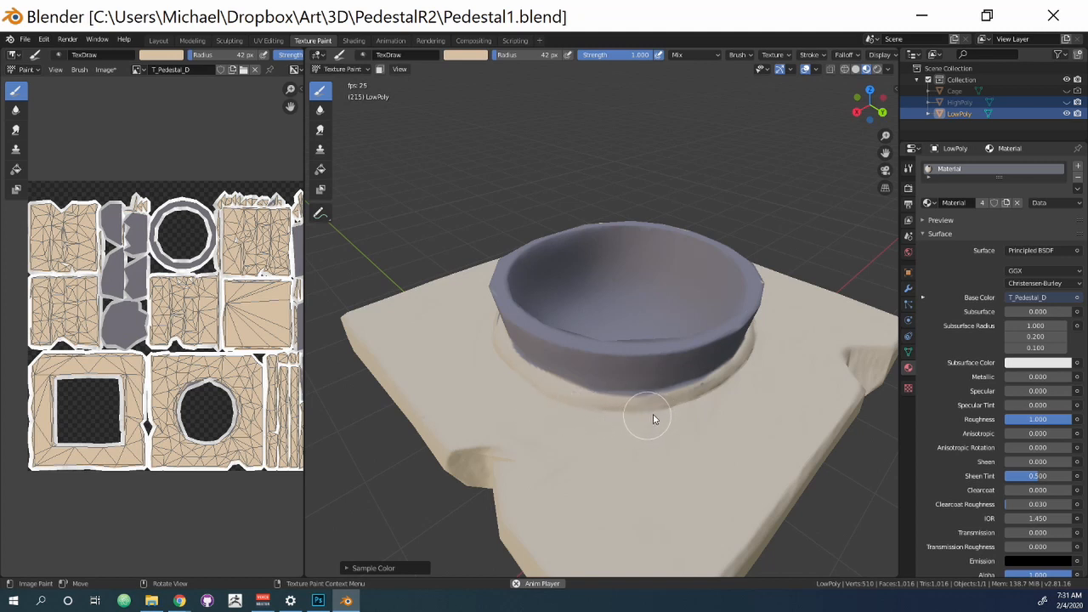
pyautogui.keyDown('alt'); pyautogui.moveTo(632, 459); pyautogui.dragTo(682, 406); pyautogui.keyUp('alt')
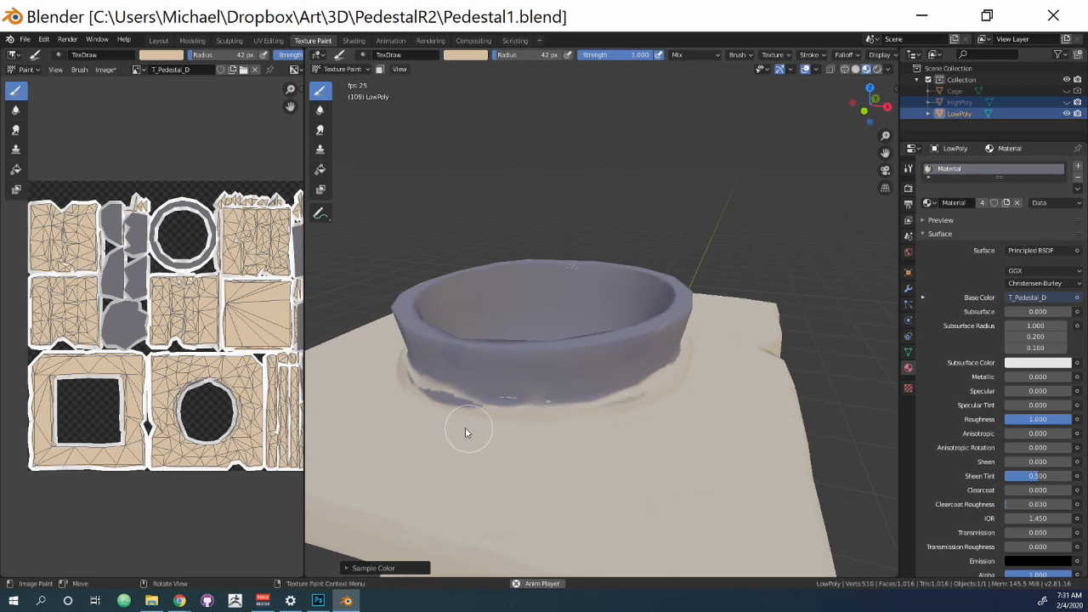
pyautogui.keyDown('alt'); pyautogui.moveTo(442, 430); pyautogui.dragTo(636, 468); pyautogui.keyUp('alt')
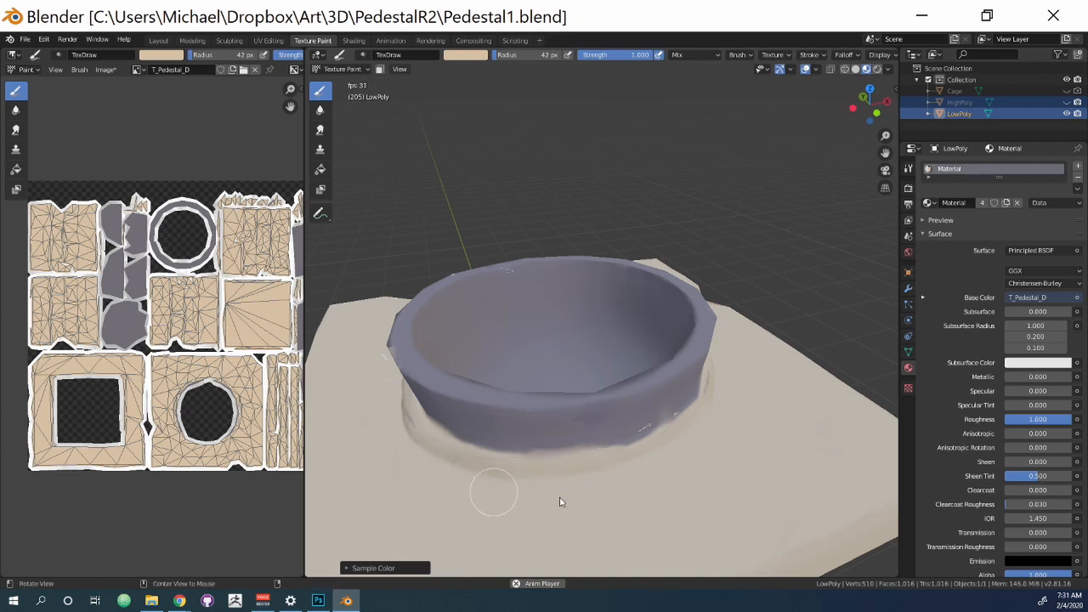
pyautogui.keyDown('alt'); pyautogui.moveTo(558, 501); pyautogui.dragTo(621, 454); pyautogui.keyUp('alt')
pyautogui.scroll(-6, 657, 501)
pyautogui.scroll(5, 637, 360)
pyautogui.keyDown('alt'); pyautogui.moveTo(664, 303); pyautogui.dragTo(578, 330); pyautogui.keyUp('alt')
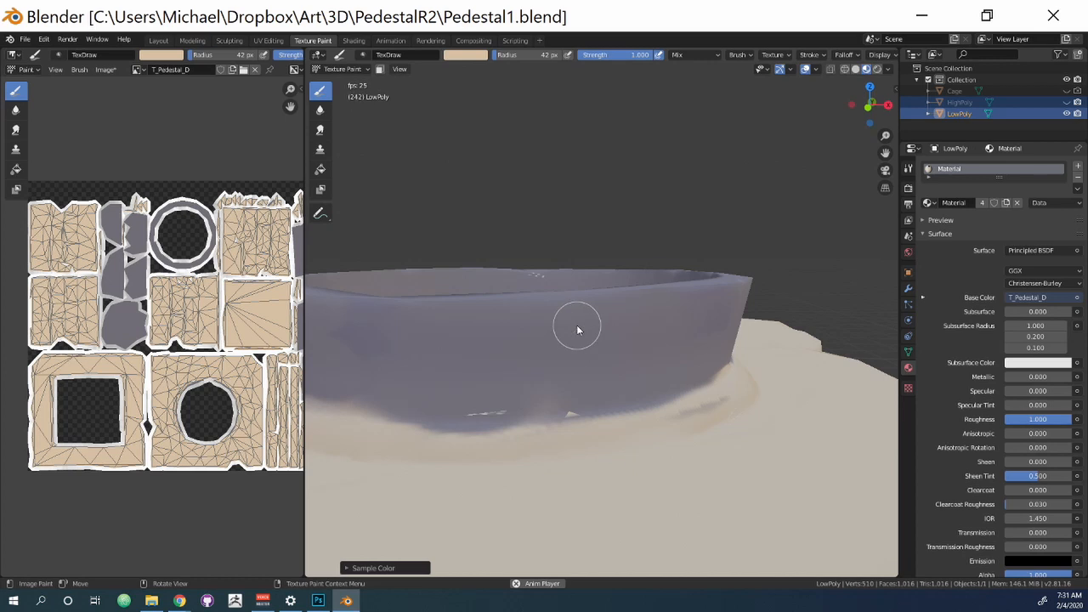
# Blend the small white speck at the collar's lower edge with the Smear tool at an 18 px radius, undoing the last stroke
pyautogui.click(320, 129)
pyautogui.press('f')
pyautogui.click(565, 411)
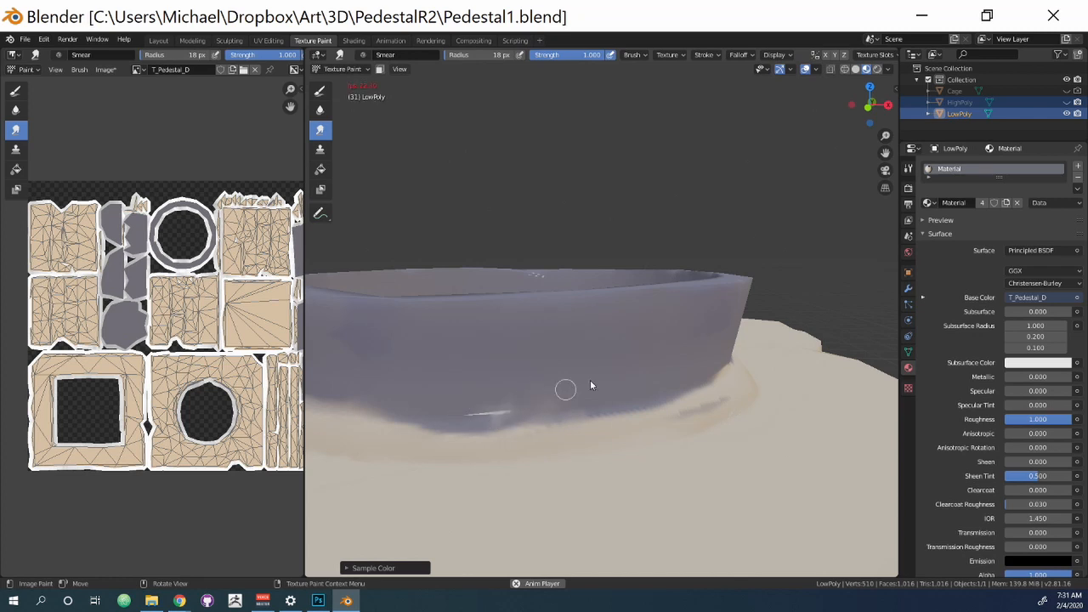
pyautogui.hotkey('ctrl', 'z')
# Try to smear away the white specks on the bowl's inner wall near the rim, and undo the stroke
pyautogui.moveTo(689, 391); pyautogui.dragTo(621, 421, button='middle')
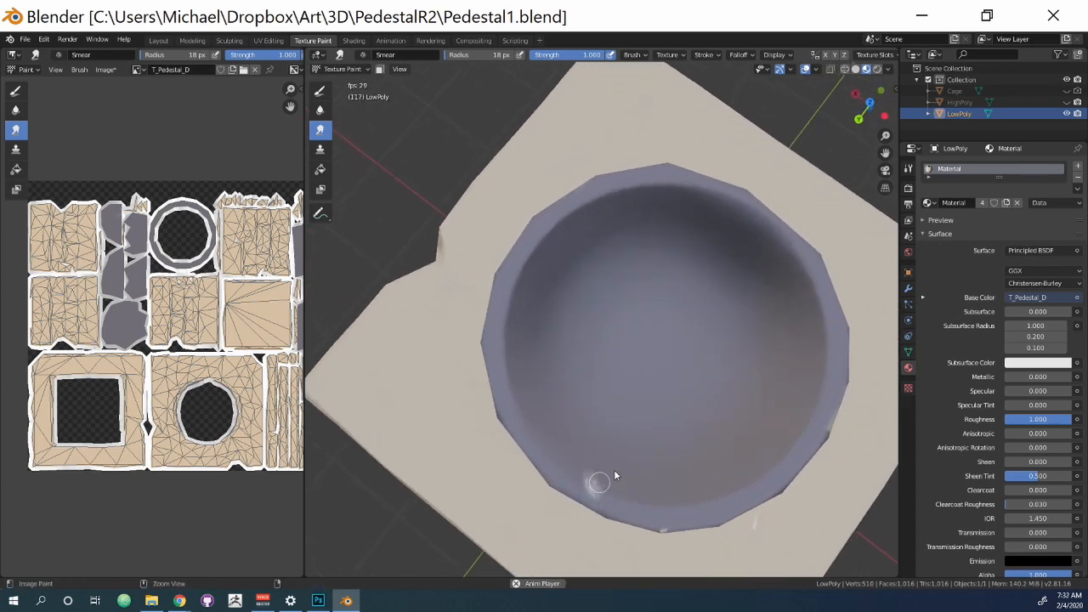
pyautogui.moveTo(607, 481); pyautogui.dragTo(448, 343, button='middle')
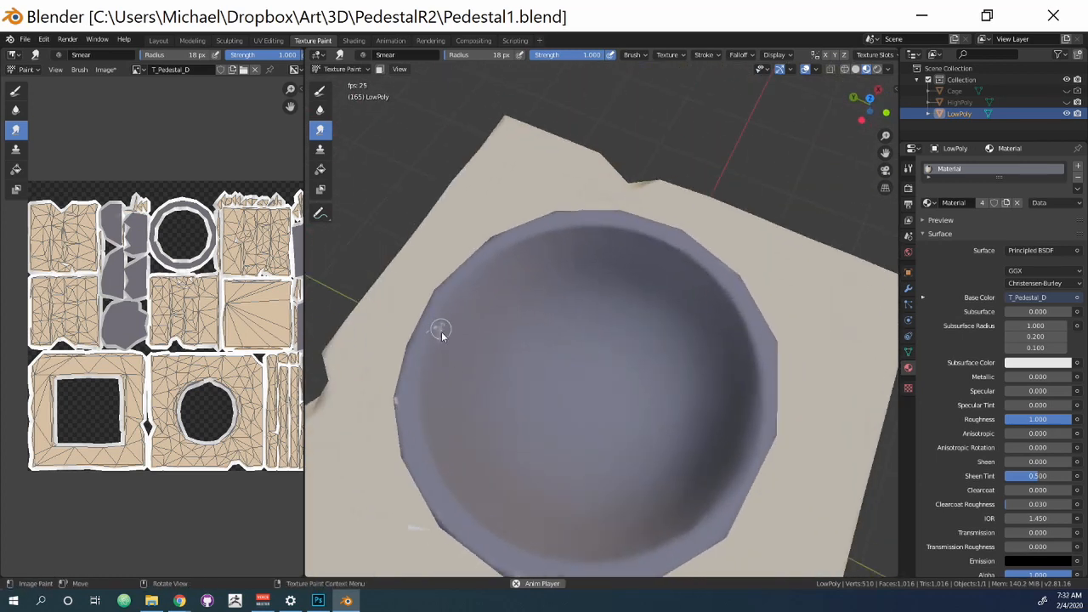
pyautogui.moveTo(448, 327)
pyautogui.mouseDown()
pyautogui.moveTo(435, 360)
pyautogui.moveTo(449, 313)
pyautogui.moveTo(451, 353)
pyautogui.mouseUp()
pyautogui.hotkey('ctrl', 'z')
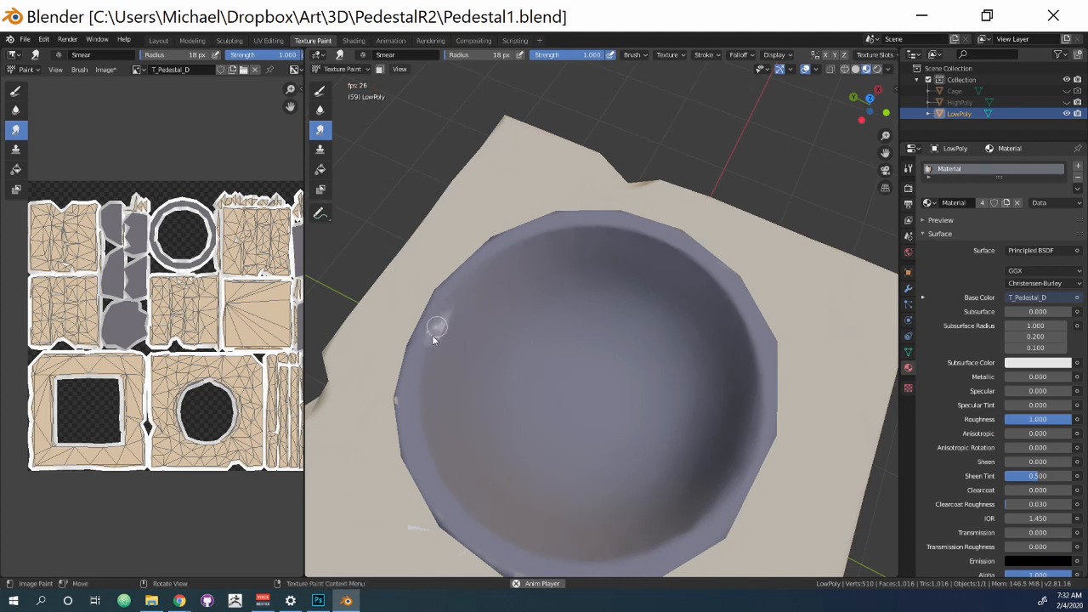
# Try to smear the thin white streak at the base of the collar's outer wall, and undo the stroke
pyautogui.moveTo(484, 357); pyautogui.dragTo(641, 362, button='middle')
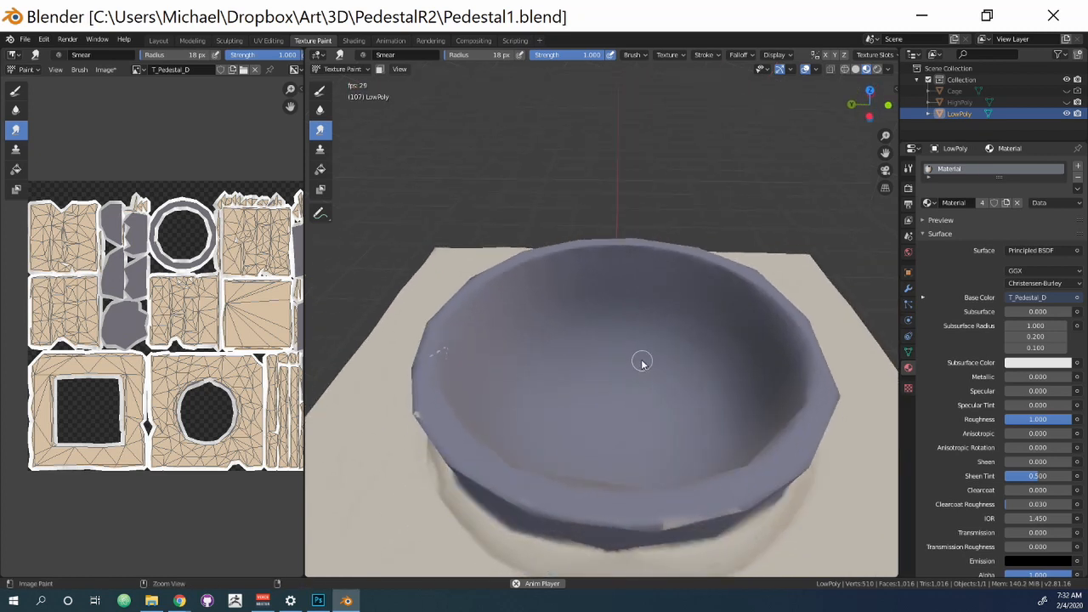
pyautogui.moveTo(580, 384); pyautogui.dragTo(627, 396, button='middle')
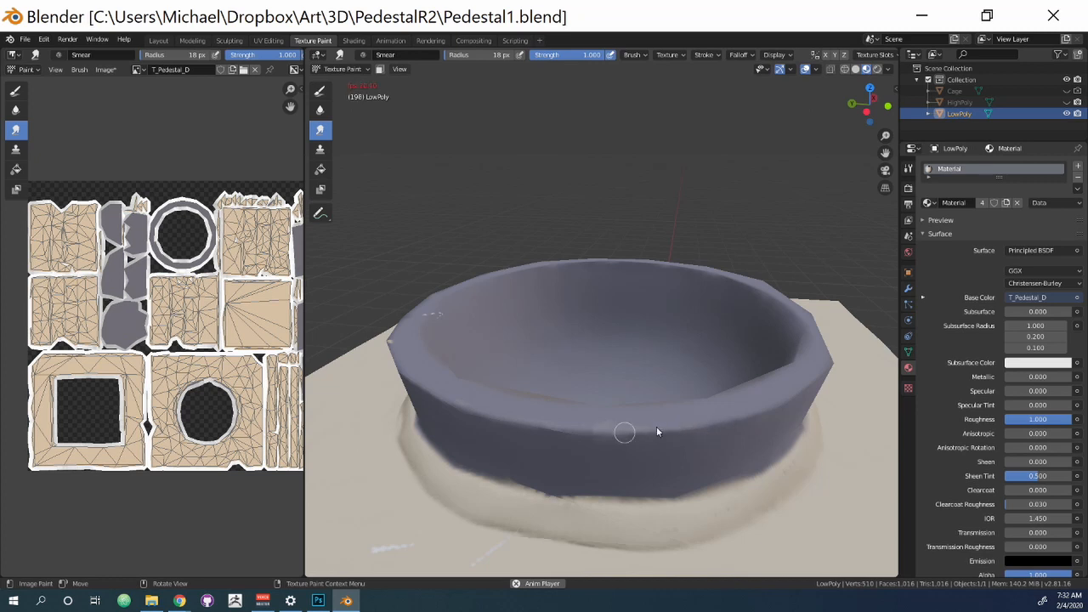
pyautogui.scroll(-5, 761, 467)
pyautogui.moveTo(762, 493); pyautogui.dragTo(624, 289, button='middle')
pyautogui.scroll(-5, 833, 382)
pyautogui.scroll(3, 624, 289)
pyautogui.scroll(6, 638, 264)
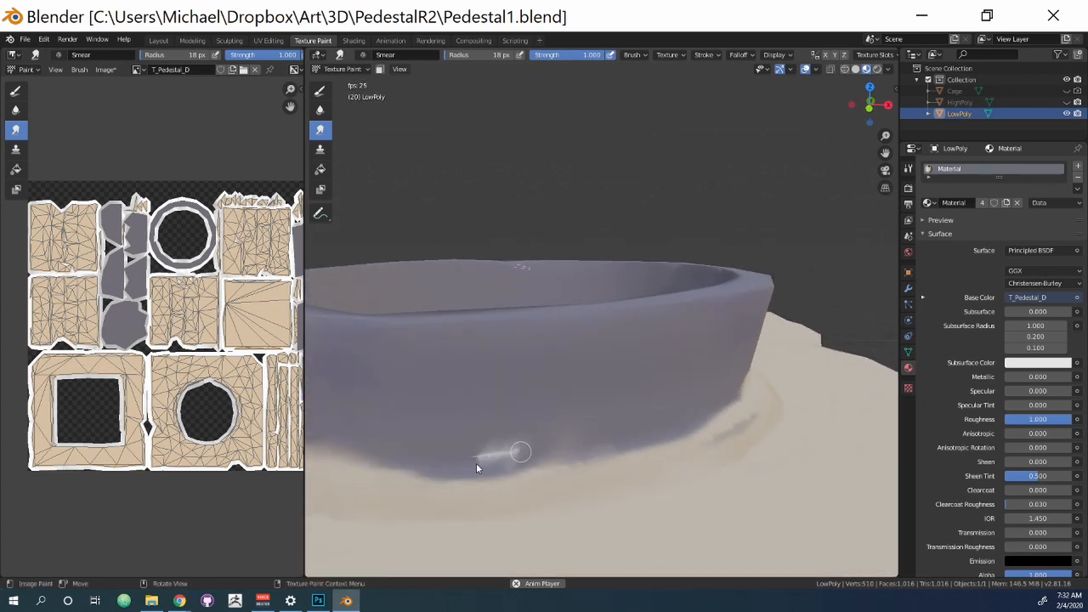
pyautogui.moveTo(476, 467); pyautogui.dragTo(528, 449)
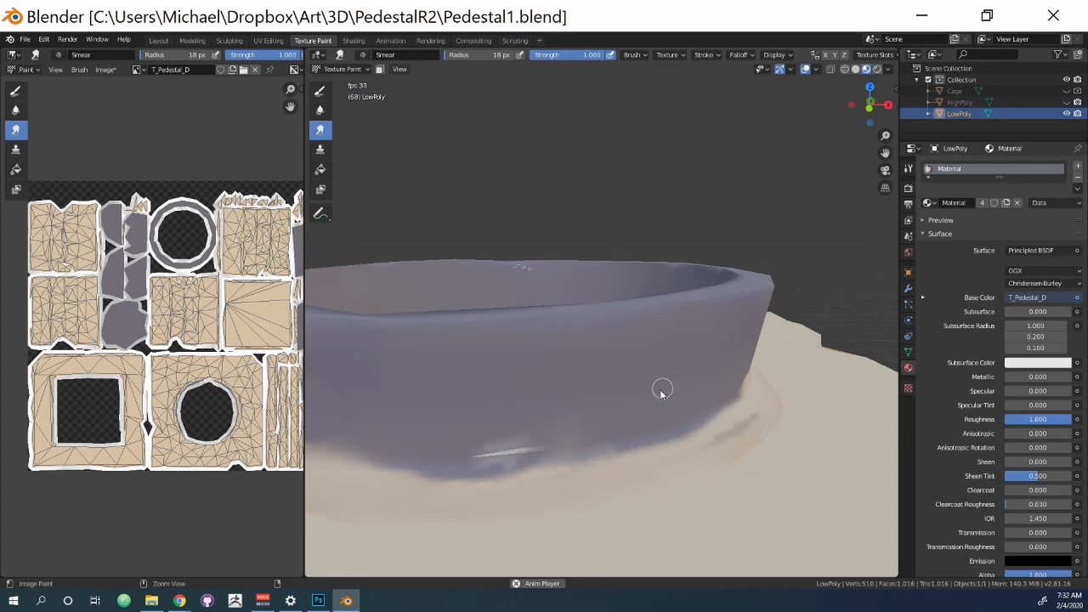
pyautogui.hotkey('ctrl', 'z')
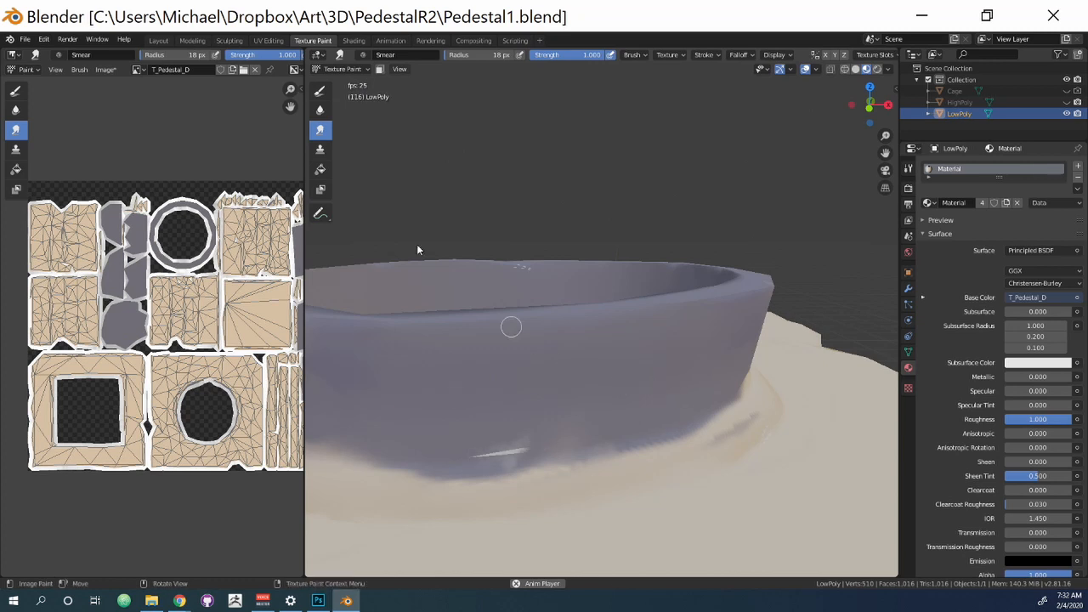
# Switch back to the Draw tool, sample the collar's greyish blue and paint over the white streak at its lower edge
pyautogui.click(321, 91)
pyautogui.press('s')
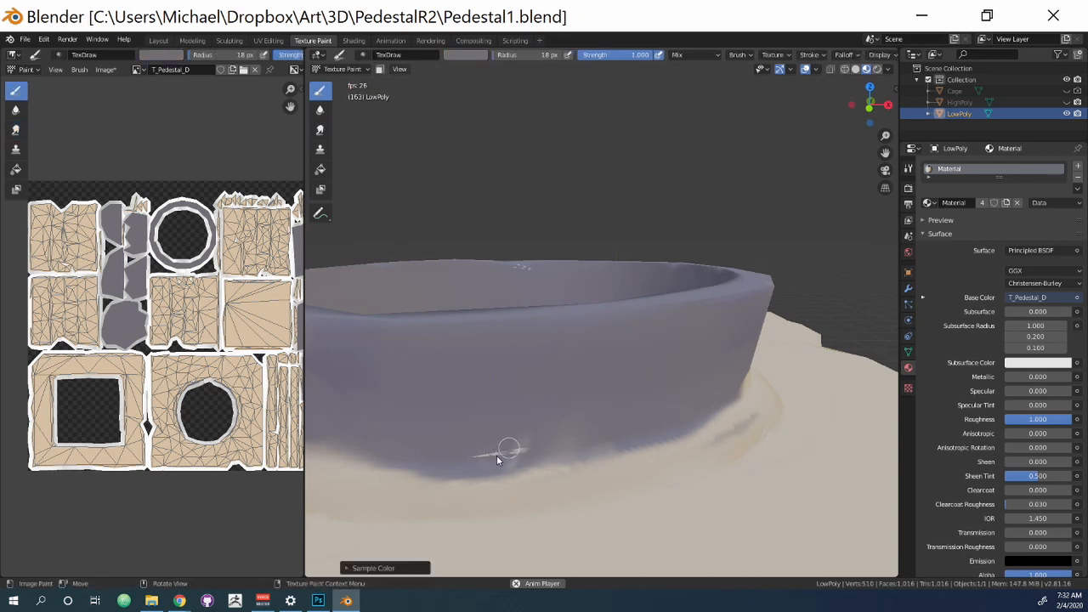
pyautogui.scroll(-6, 568, 434)
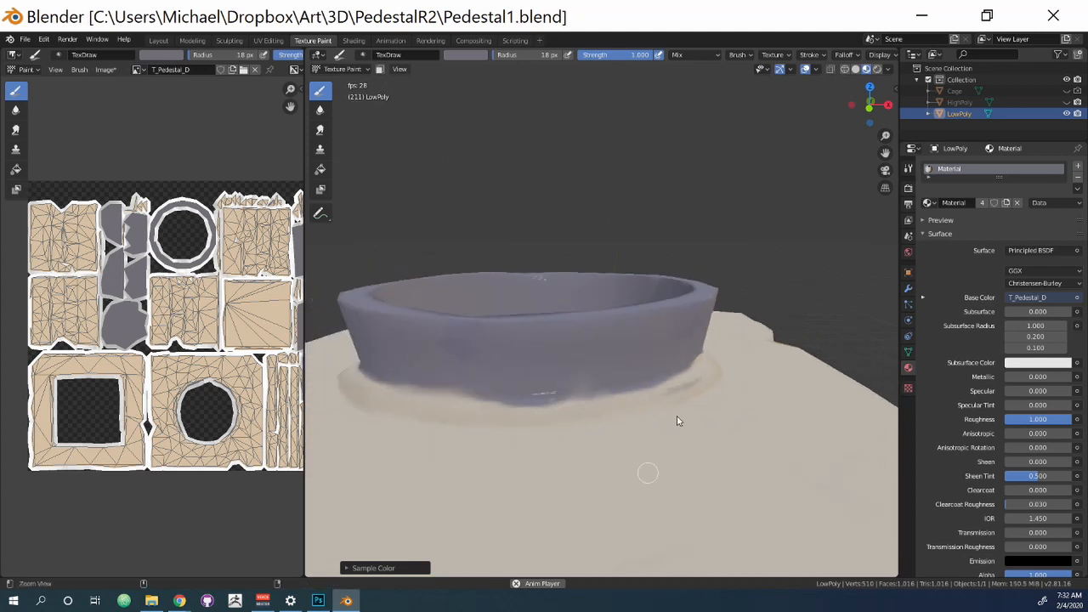
# Save the Pedestal1.blend file with the whole pedestal in view
pyautogui.scroll(-3, 698, 449)
pyautogui.moveTo(699, 451); pyautogui.dragTo(662, 451, button='middle')
pyautogui.hotkey('ctrl', 's')
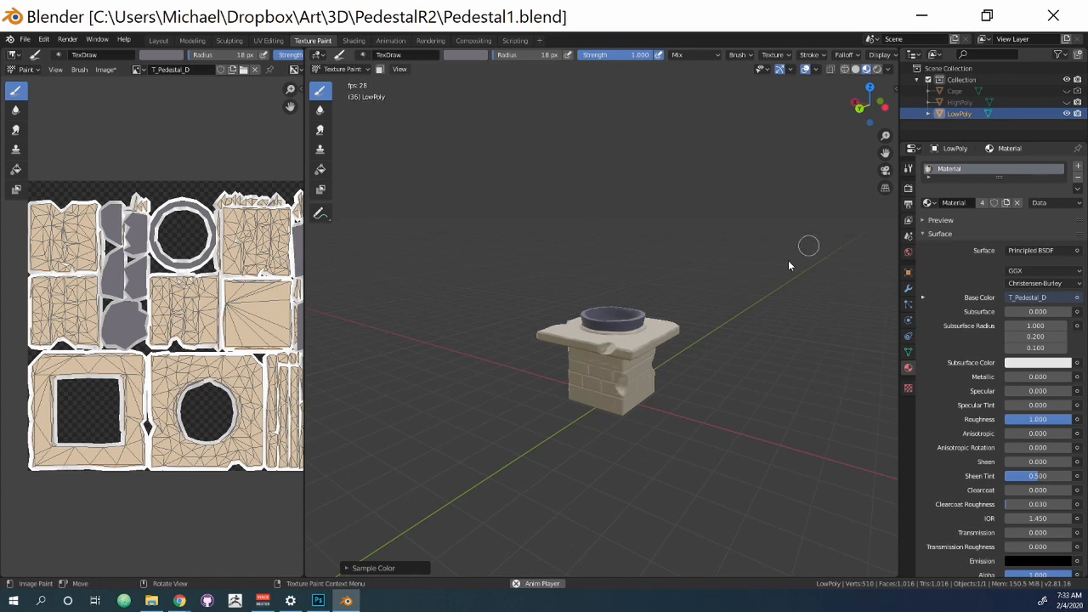
# Show the brush settings, sample the column's tan and change the brush colour to a dark green
pyautogui.press('n')
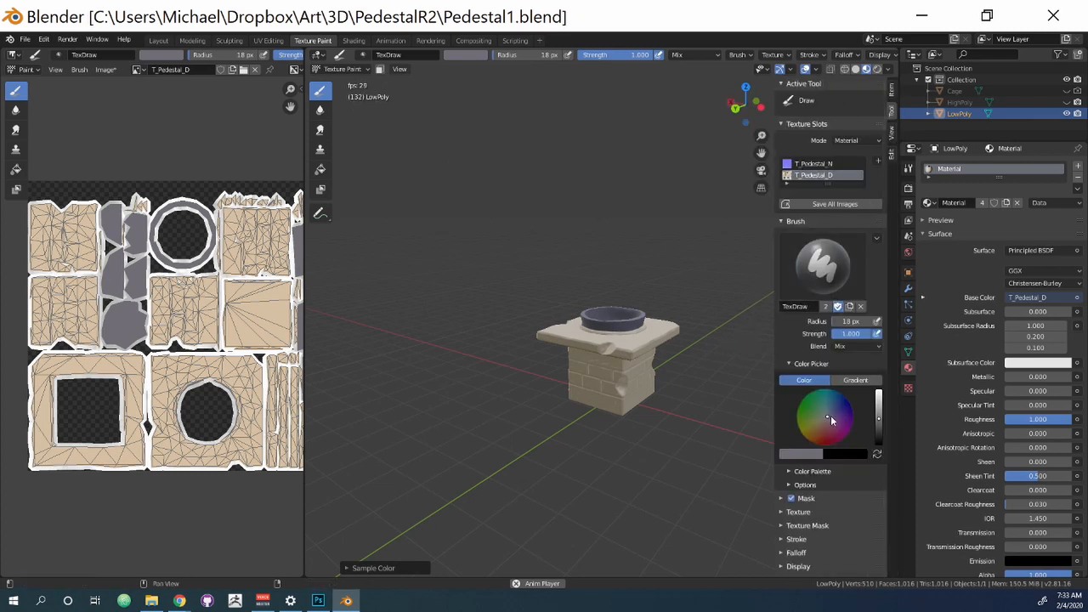
pyautogui.press('s')
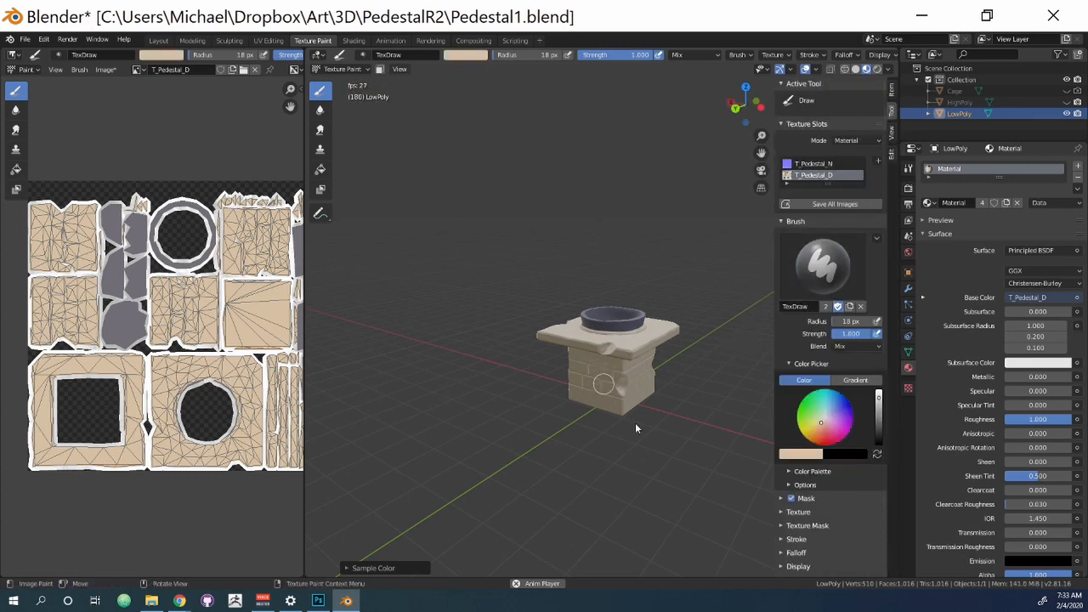
pyautogui.click(815, 417)
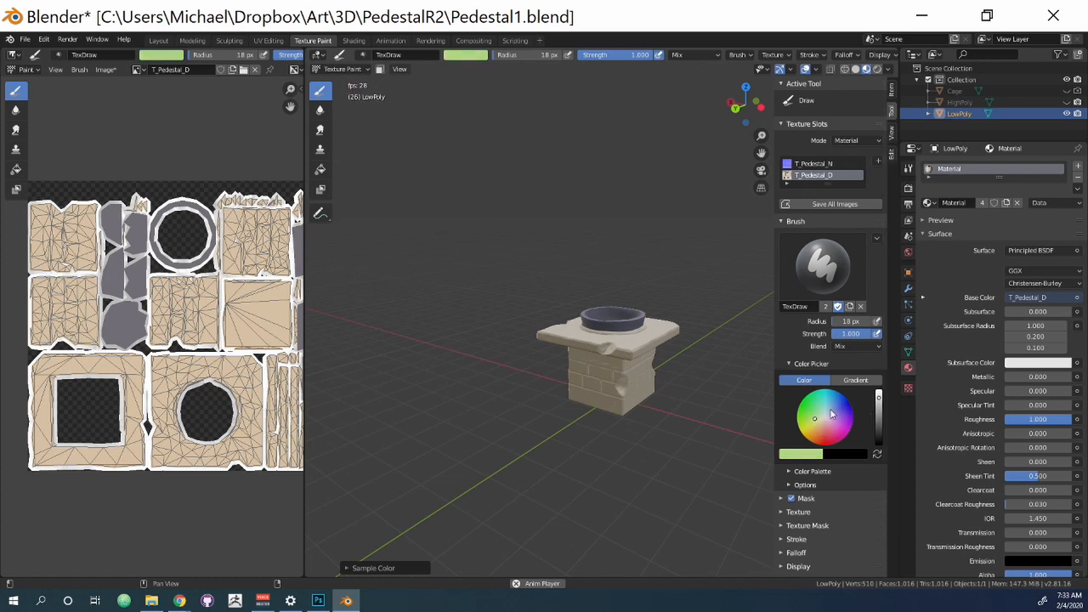
pyautogui.moveTo(880, 410); pyautogui.dragTo(880, 421)
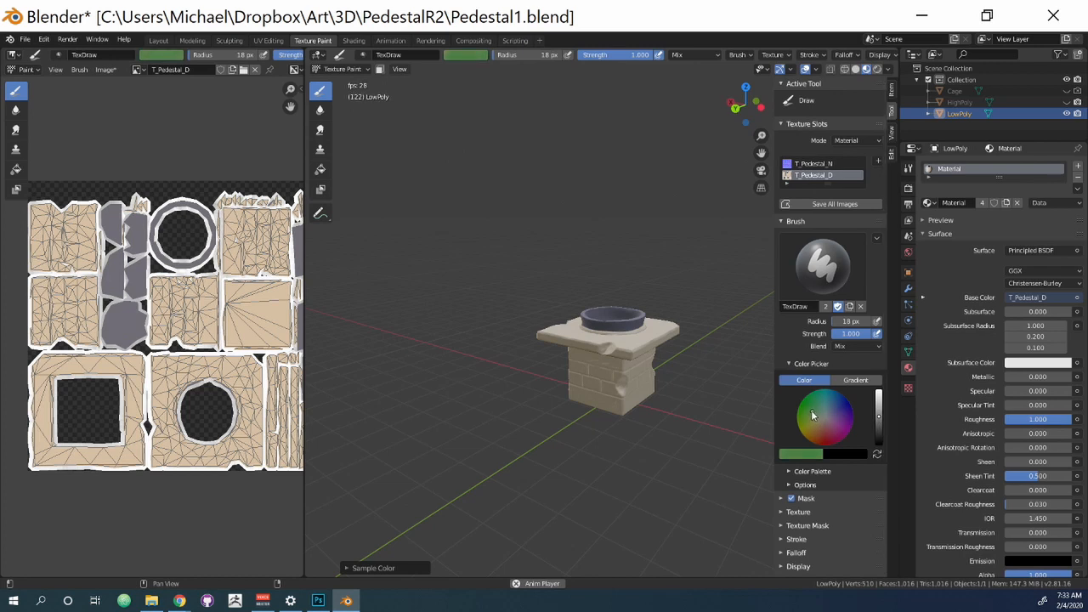
pyautogui.moveTo(880, 421); pyautogui.dragTo(880, 432)
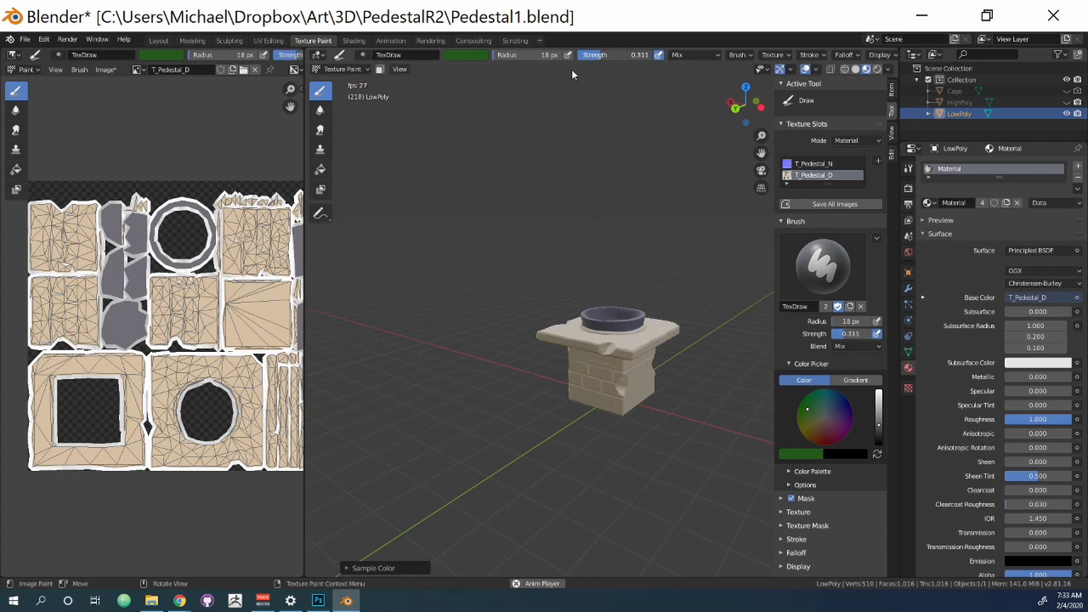
# Lower the Draw brush strength to 0.252 and give its falloff a straight linear curve
pyautogui.click(738, 55)
pyautogui.moveTo(818, 58)
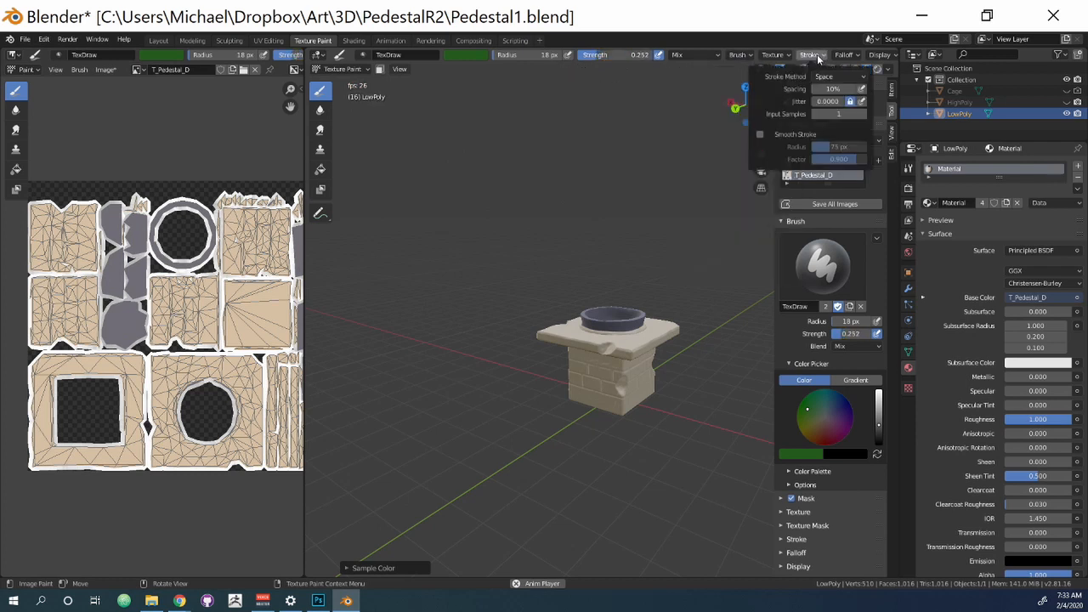
pyautogui.moveTo(844, 71)
pyautogui.click(840, 200)
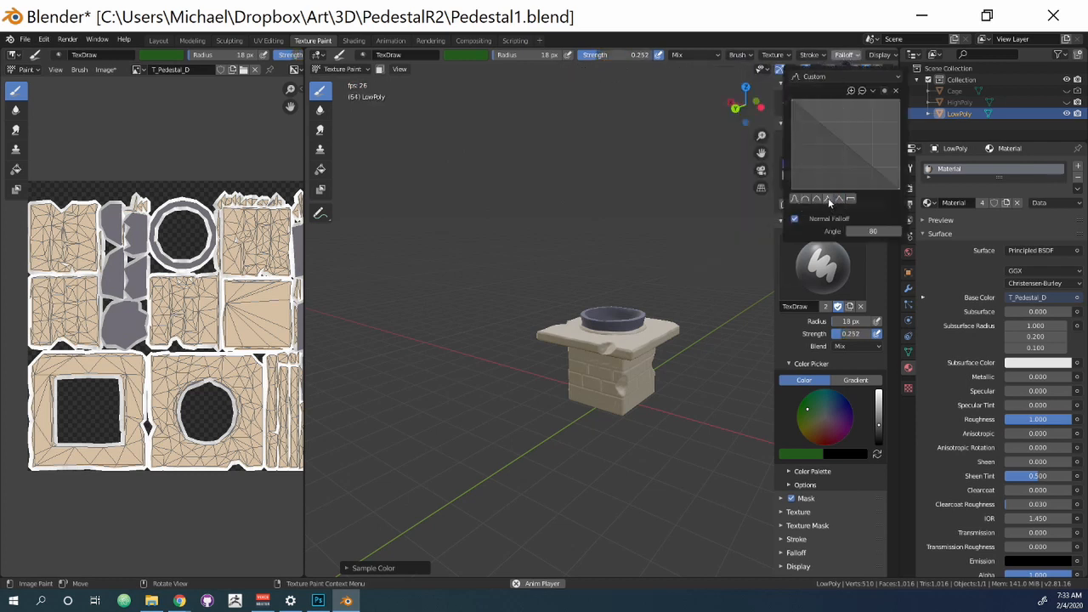
# Enlarge the brush to 82 px and brush dark green along the bottom of one column side
pyautogui.moveTo(651, 430)
pyautogui.mouseDown(button='middle')
pyautogui.moveTo(727, 392)
pyautogui.moveTo(681, 332)
pyautogui.moveTo(649, 416)
pyautogui.moveTo(662, 375)
pyautogui.mouseUp(button='middle')
pyautogui.press('f')
pyautogui.click(702, 443)
pyautogui.moveTo(656, 369); pyautogui.dragTo(484, 383)
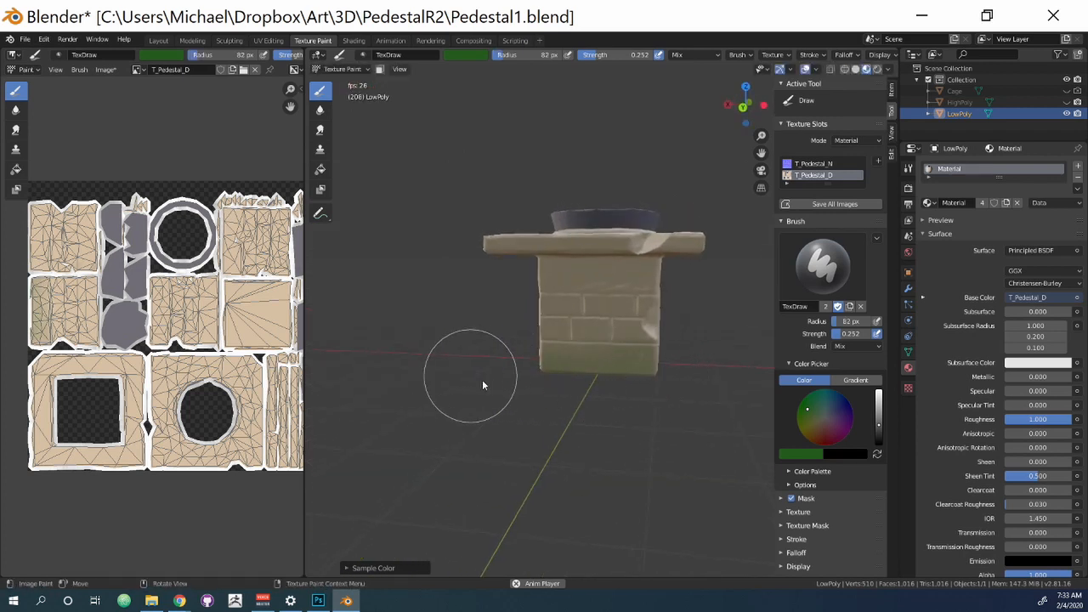
# Try to brush dark green along the bottoms of the neighbouring column sides, and undo the strokes
pyautogui.moveTo(629, 437)
pyautogui.mouseDown(button='middle')
pyautogui.moveTo(558, 427)
pyautogui.moveTo(581, 384)
pyautogui.mouseUp(button='middle')
pyautogui.moveTo(582, 384)
pyautogui.mouseDown()
pyautogui.moveTo(551, 392)
pyautogui.moveTo(682, 372)
pyautogui.mouseUp()
pyautogui.moveTo(682, 371)
pyautogui.mouseDown(button='middle')
pyautogui.moveTo(595, 417)
pyautogui.moveTo(577, 397)
pyautogui.mouseUp(button='middle')
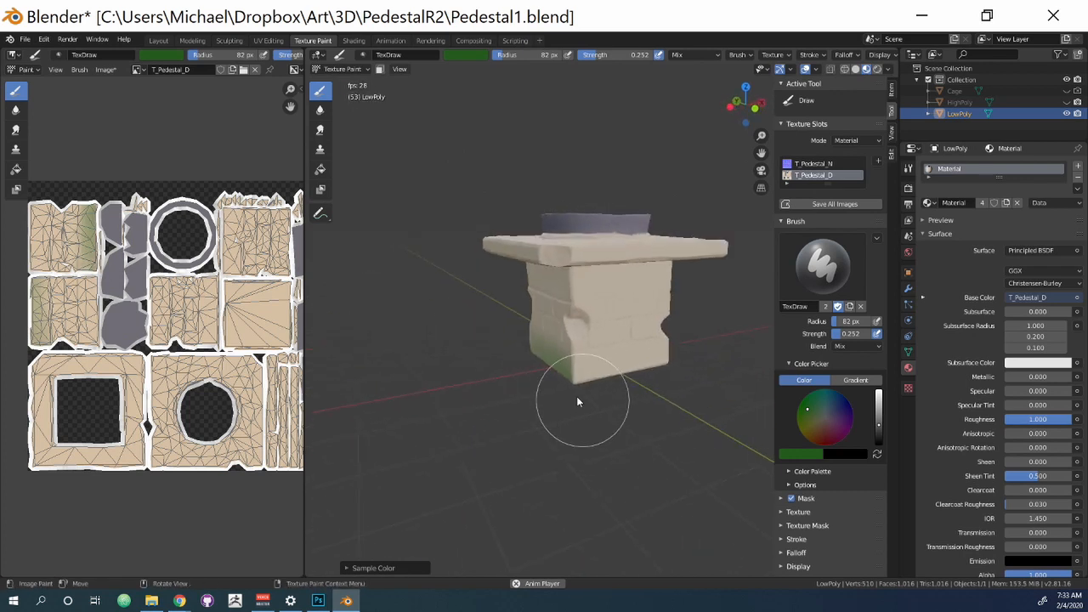
pyautogui.moveTo(577, 396); pyautogui.dragTo(647, 374)
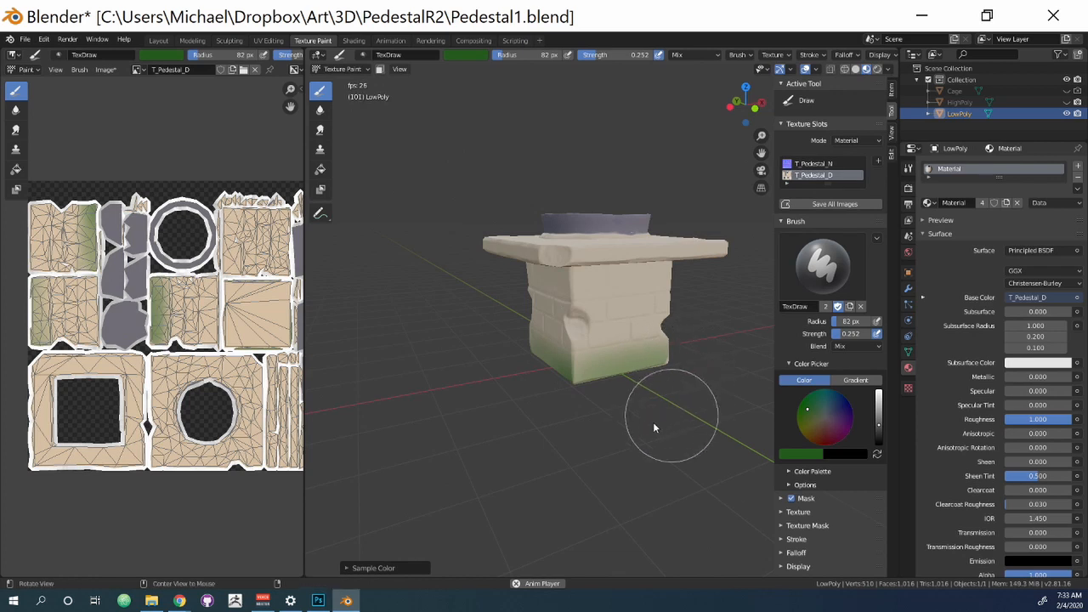
pyautogui.hotkey('ctrl', 'z')
pyautogui.hotkey('ctrl', 'z')
pyautogui.hotkey('ctrl', 'z')
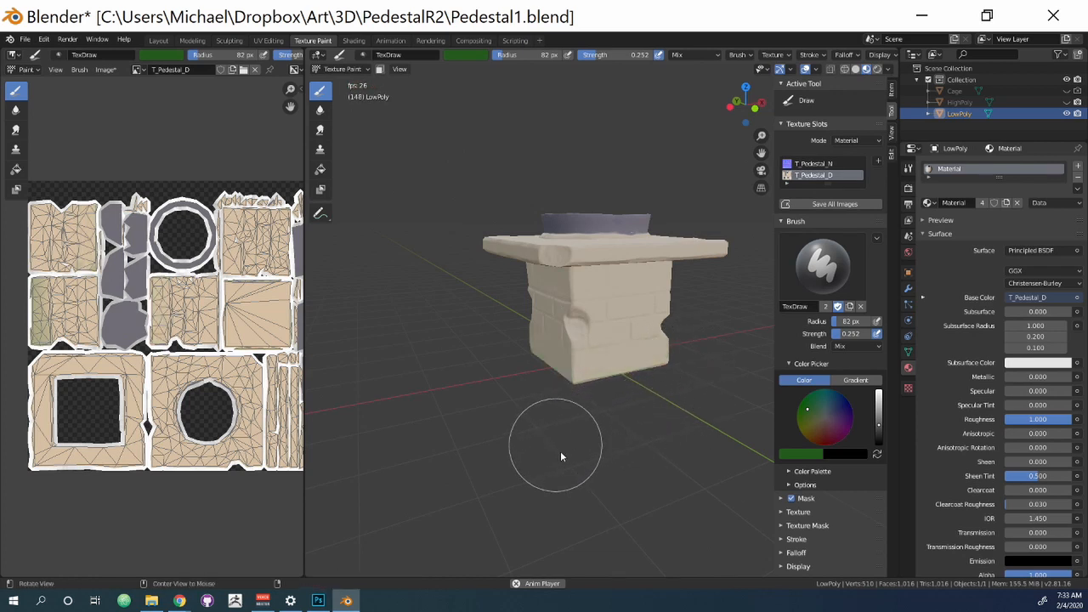
# Undo one more stroke and brush a faint green tint along the bottoms of the remaining column sides
pyautogui.moveTo(560, 450)
pyautogui.mouseDown(button='middle')
pyautogui.moveTo(716, 449)
pyautogui.moveTo(725, 437)
pyautogui.moveTo(727, 450)
pyautogui.mouseUp(button='middle')
pyautogui.hotkey('ctrl', 'z')
pyautogui.moveTo(685, 409)
pyautogui.mouseDown(button='middle')
pyautogui.moveTo(592, 438)
pyautogui.moveTo(578, 391)
pyautogui.moveTo(578, 418)
pyautogui.moveTo(583, 389)
pyautogui.mouseUp(button='middle')
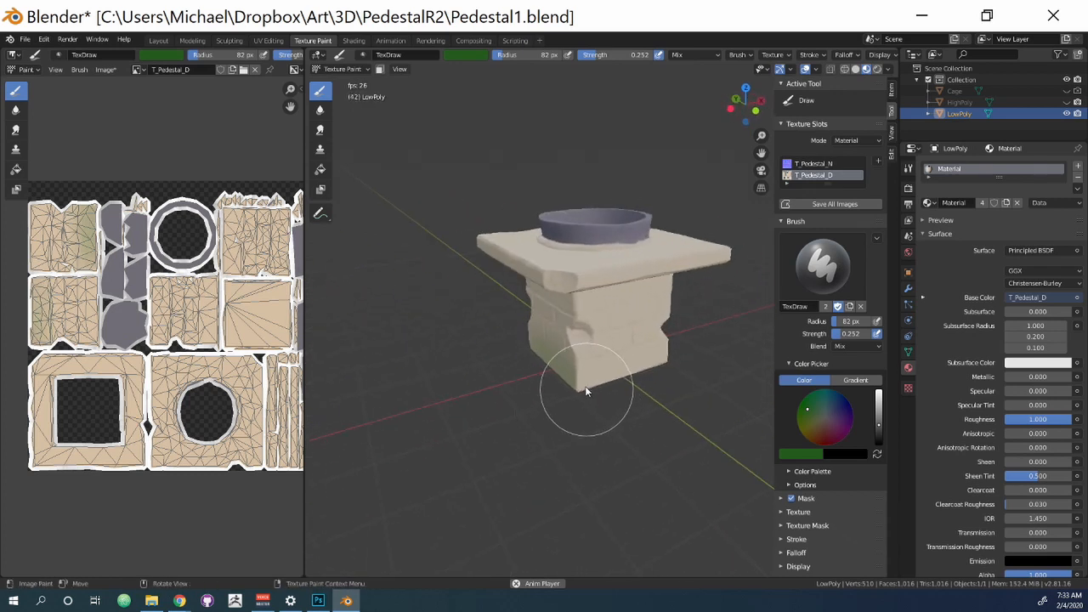
pyautogui.moveTo(672, 391)
pyautogui.mouseDown(button='middle')
pyautogui.moveTo(551, 385)
pyautogui.moveTo(581, 378)
pyautogui.moveTo(563, 398)
pyautogui.moveTo(712, 480)
pyautogui.moveTo(676, 532)
pyautogui.moveTo(717, 489)
pyautogui.mouseUp(button='middle')
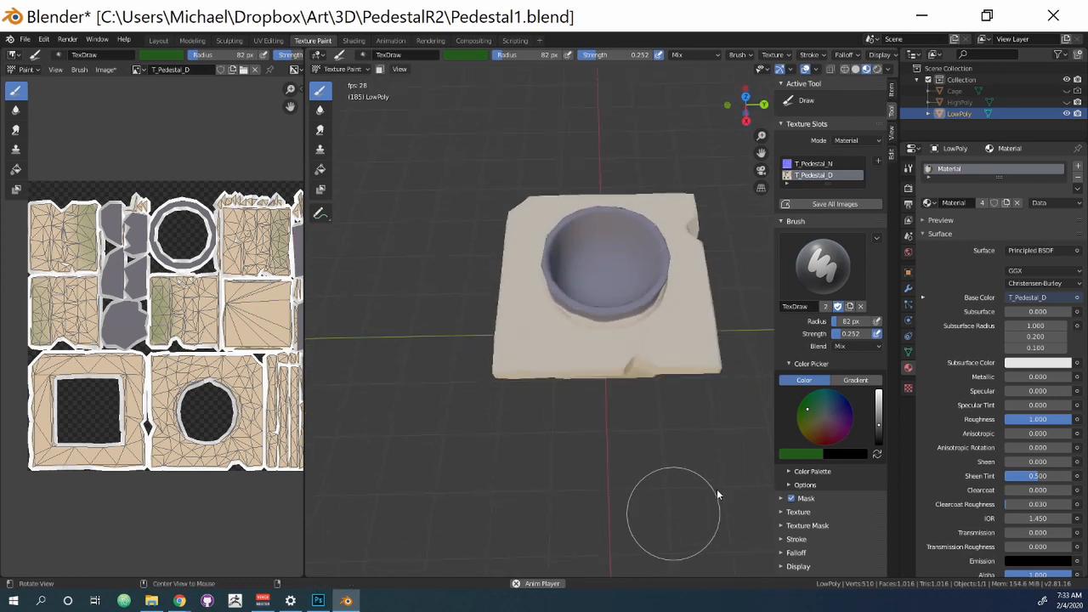
# Change the brush colour to dark brown and shade the edges and corners of the pedestal's top slab
pyautogui.click(813, 425)
pyautogui.moveTo(813, 424); pyautogui.dragTo(817, 436)
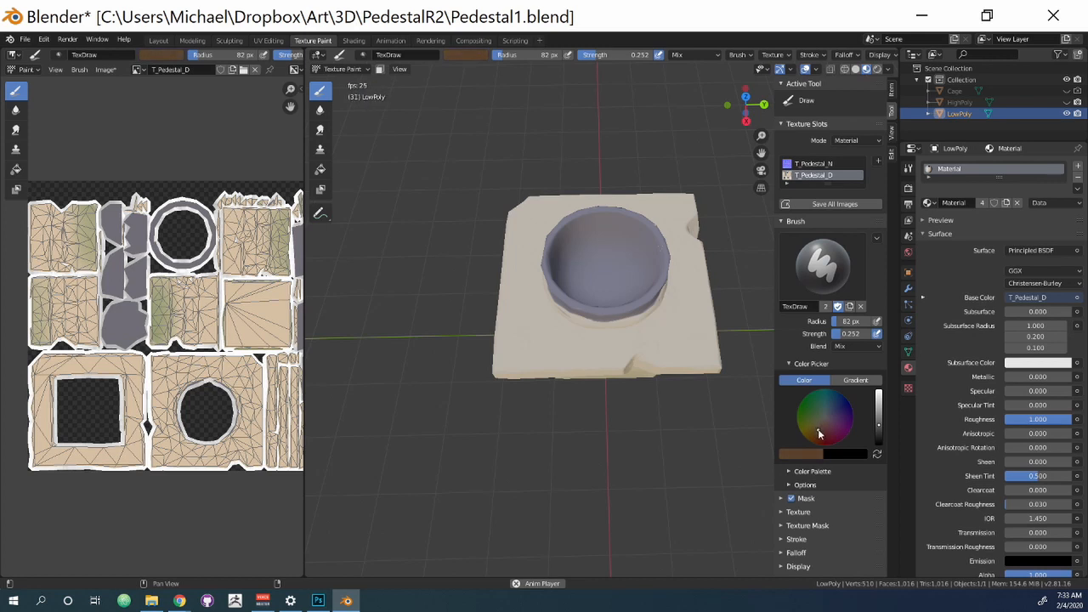
pyautogui.moveTo(502, 368)
pyautogui.mouseDown()
pyautogui.moveTo(620, 390)
pyautogui.moveTo(699, 336)
pyautogui.moveTo(693, 396)
pyautogui.mouseUp()
pyautogui.moveTo(693, 396); pyautogui.dragTo(621, 399, button='middle')
pyautogui.moveTo(600, 397)
pyautogui.mouseDown()
pyautogui.moveTo(701, 364)
pyautogui.moveTo(722, 325)
pyautogui.mouseUp()
pyautogui.moveTo(725, 313); pyautogui.dragTo(664, 367, button='middle')
pyautogui.moveTo(714, 279)
pyautogui.mouseDown()
pyautogui.moveTo(687, 249)
pyautogui.moveTo(510, 240)
pyautogui.moveTo(546, 294)
pyautogui.moveTo(624, 287)
pyautogui.mouseUp()
# Brush soft brown shading across the upper column sides beneath the slab
pyautogui.moveTo(624, 288)
pyautogui.mouseDown(button='middle')
pyautogui.moveTo(678, 341)
pyautogui.moveTo(686, 331)
pyautogui.moveTo(694, 337)
pyautogui.mouseUp(button='middle')
pyautogui.moveTo(559, 287); pyautogui.dragTo(583, 297)
pyautogui.moveTo(668, 371)
pyautogui.mouseDown(button='middle')
pyautogui.moveTo(597, 296)
pyautogui.moveTo(684, 382)
pyautogui.moveTo(554, 379)
pyautogui.mouseUp(button='middle')
pyautogui.moveTo(583, 288); pyautogui.dragTo(639, 294)
pyautogui.moveTo(667, 343)
pyautogui.mouseDown(button='middle')
pyautogui.moveTo(544, 409)
pyautogui.moveTo(654, 379)
pyautogui.mouseUp(button='middle')
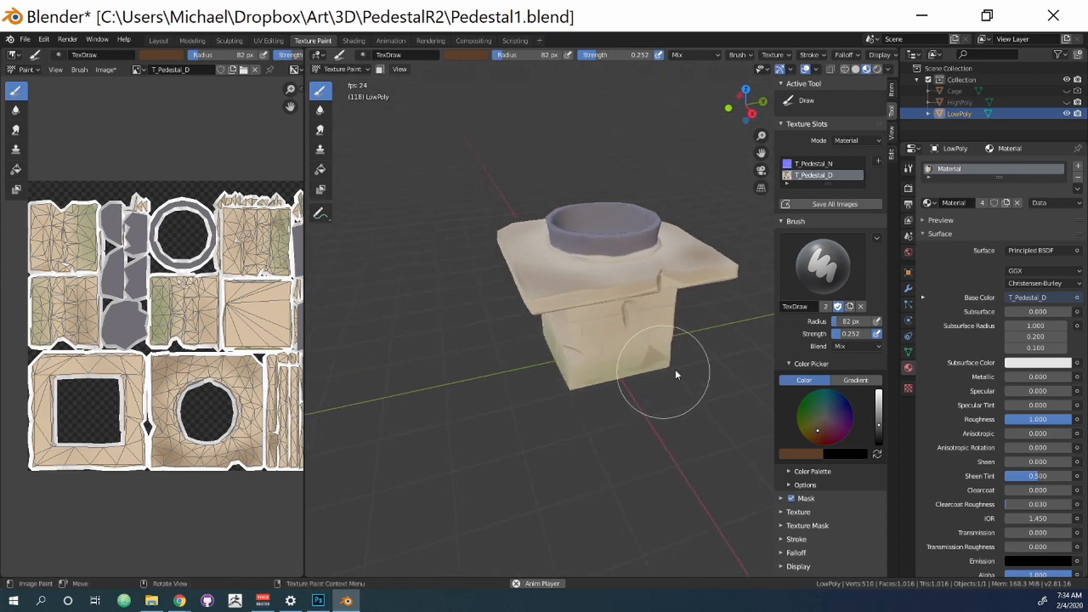
# Change the brush colour to a muted red and tint patches of the slab's top and the column sides
pyautogui.scroll(-5, 675, 374)
pyautogui.moveTo(624, 481)
pyautogui.mouseDown(button='middle')
pyautogui.moveTo(669, 442)
pyautogui.moveTo(723, 452)
pyautogui.moveTo(655, 457)
pyautogui.moveTo(692, 440)
pyautogui.moveTo(644, 420)
pyautogui.moveTo(670, 306)
pyautogui.moveTo(639, 422)
pyautogui.moveTo(860, 440)
pyautogui.mouseUp(button='middle')
pyautogui.scroll(6, 660, 294)
pyautogui.click(829, 435)
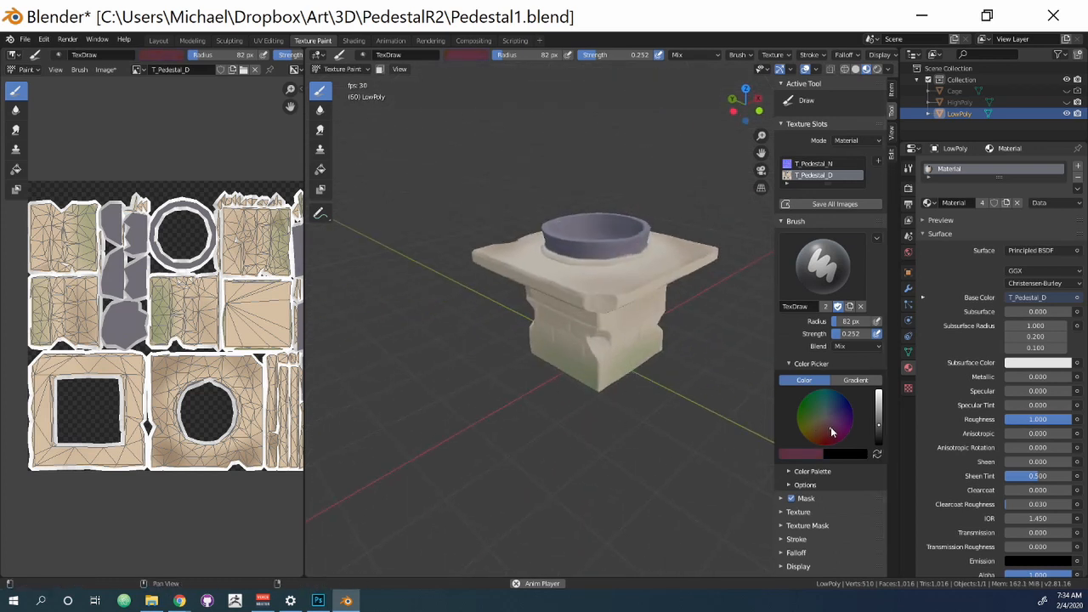
pyautogui.click(827, 423)
pyautogui.moveTo(880, 426)
pyautogui.mouseDown()
pyautogui.moveTo(880, 398)
pyautogui.moveTo(880, 409)
pyautogui.mouseUp()
pyautogui.click(829, 432)
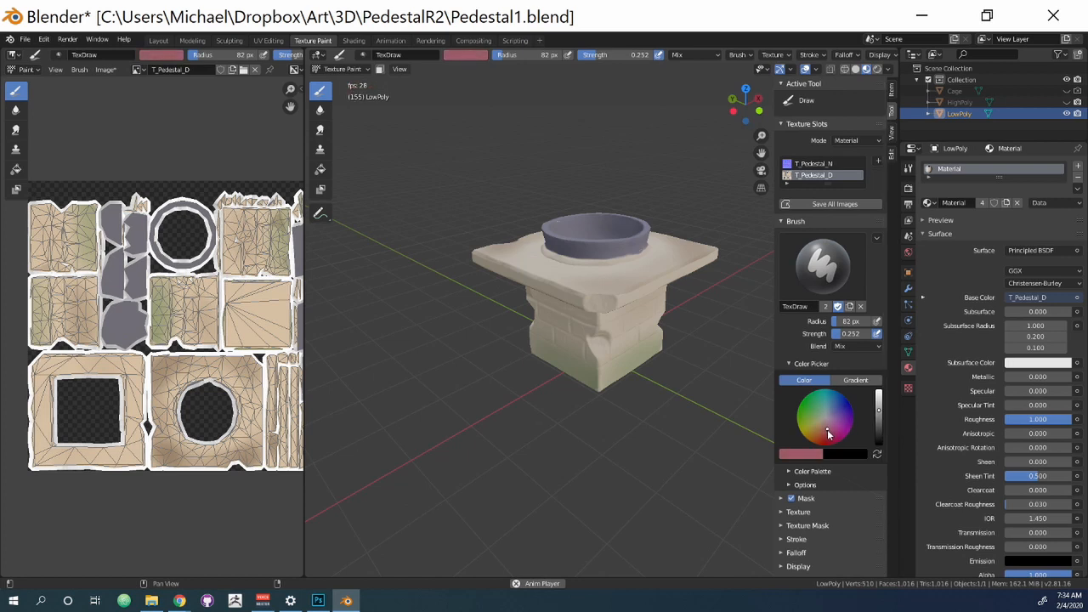
pyautogui.moveTo(679, 425)
pyautogui.mouseDown(button='middle')
pyautogui.moveTo(653, 437)
pyautogui.moveTo(627, 388)
pyautogui.moveTo(600, 401)
pyautogui.moveTo(633, 353)
pyautogui.moveTo(664, 364)
pyautogui.moveTo(596, 347)
pyautogui.moveTo(667, 376)
pyautogui.mouseUp(button='middle')
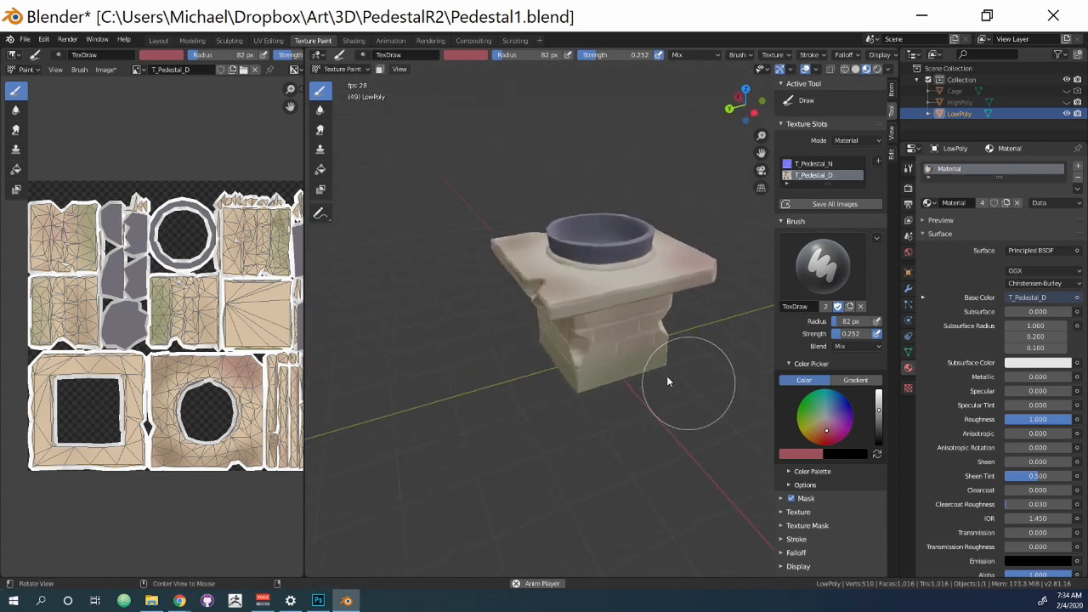
pyautogui.moveTo(584, 324); pyautogui.dragTo(622, 362, button='middle')
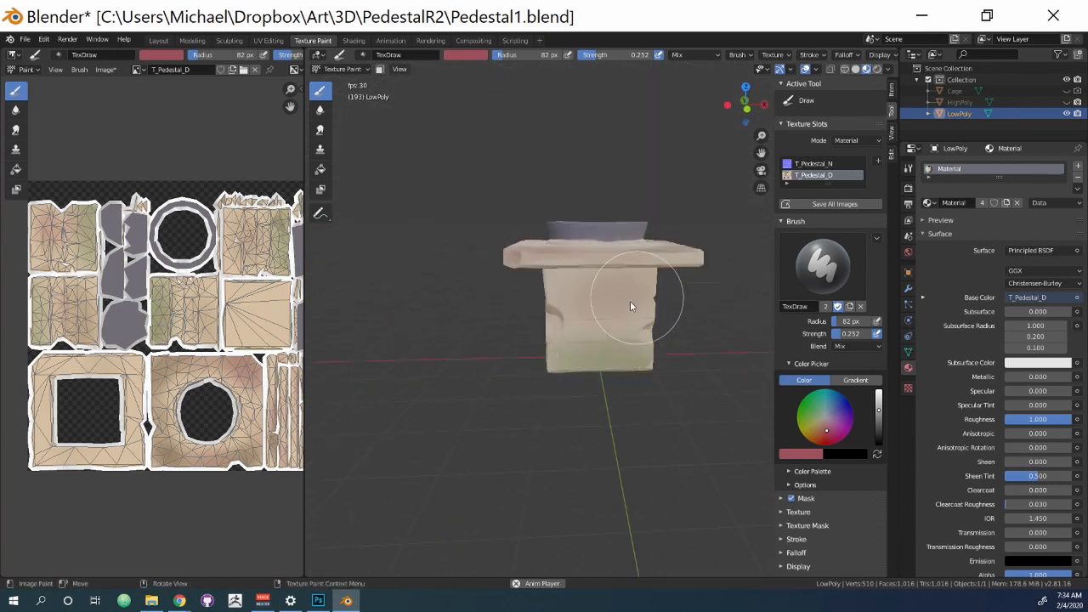
pyautogui.moveTo(630, 302); pyautogui.dragTo(430, 332, button='middle')
# Switch to the Smear tool at 0.370 strength and blend the tints down one side of the column
pyautogui.click(320, 129)
pyautogui.moveTo(633, 366)
pyautogui.mouseDown(button='middle')
pyautogui.moveTo(667, 393)
pyautogui.moveTo(575, 318)
pyautogui.mouseUp(button='middle')
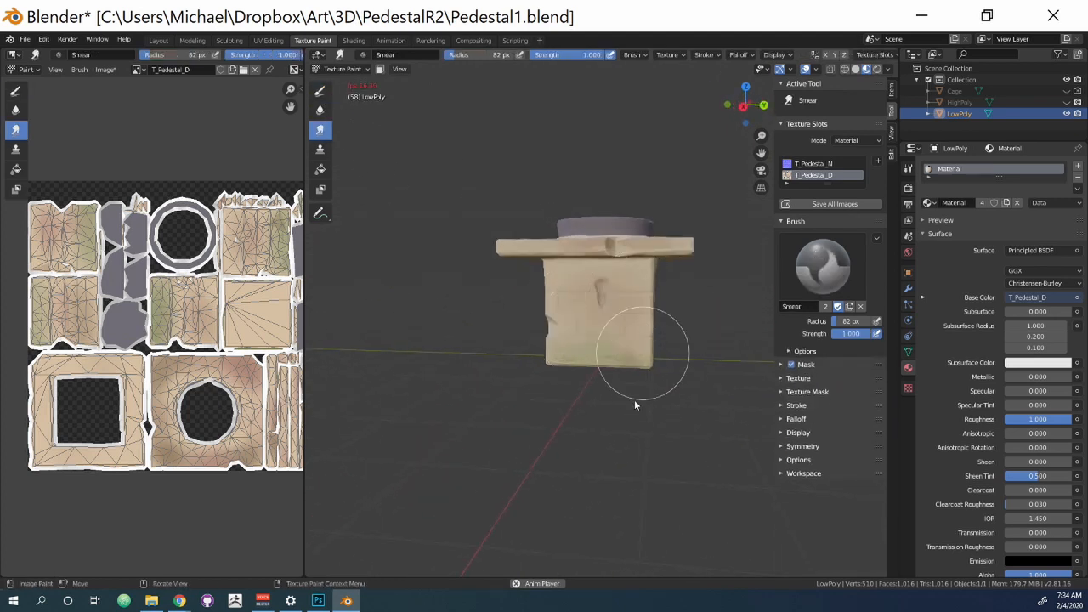
pyautogui.moveTo(635, 400)
pyautogui.mouseDown(button='middle')
pyautogui.moveTo(605, 393)
pyautogui.moveTo(655, 394)
pyautogui.mouseUp(button='middle')
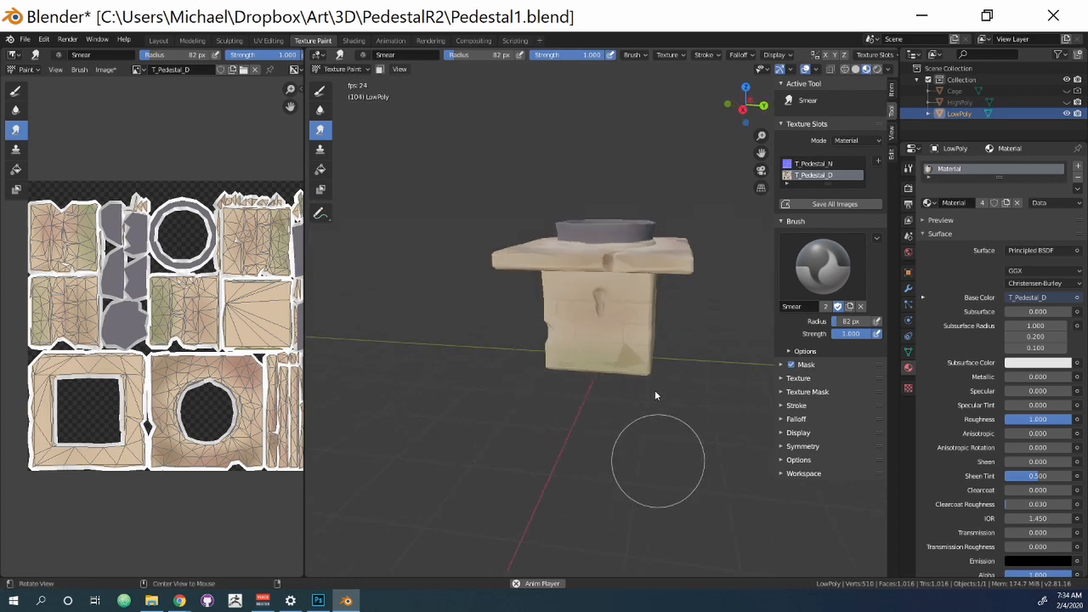
pyautogui.moveTo(587, 55); pyautogui.dragTo(535, 62)
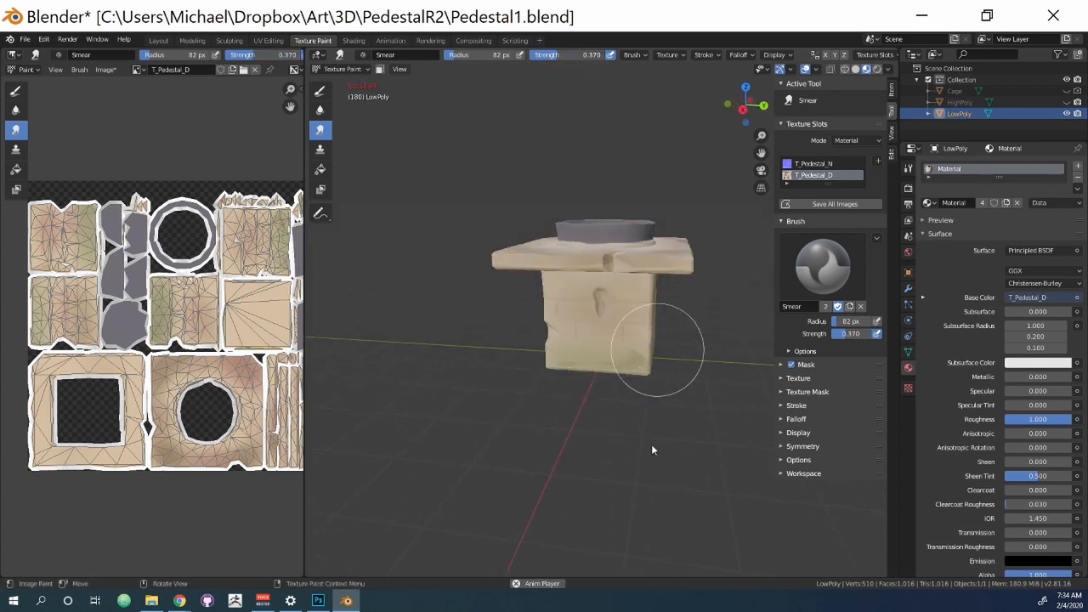
pyautogui.moveTo(651, 444); pyautogui.dragTo(587, 297, button='middle')
pyautogui.moveTo(586, 298)
pyautogui.mouseDown()
pyautogui.moveTo(571, 287)
pyautogui.moveTo(592, 342)
pyautogui.moveTo(584, 349)
pyautogui.mouseUp()
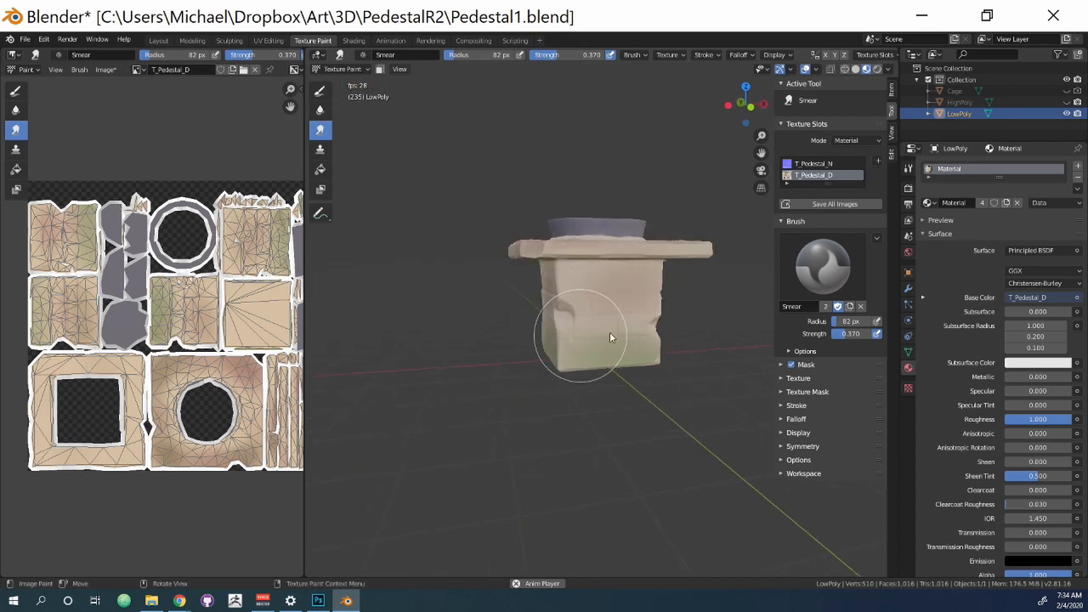
# Smear the green, brown and red tints together on the other column sides
pyautogui.moveTo(640, 438); pyautogui.dragTo(760, 430, button='middle')
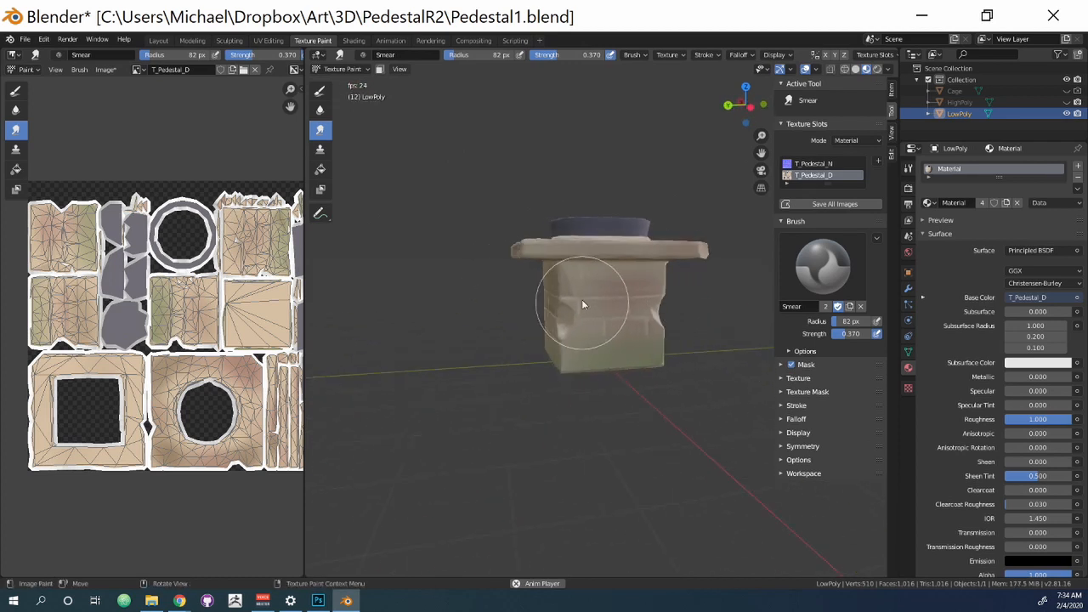
pyautogui.moveTo(583, 300)
pyautogui.mouseDown()
pyautogui.moveTo(586, 279)
pyautogui.moveTo(665, 279)
pyautogui.moveTo(585, 313)
pyautogui.moveTo(665, 299)
pyautogui.moveTo(586, 350)
pyautogui.moveTo(631, 338)
pyautogui.mouseUp()
pyautogui.moveTo(631, 337)
pyautogui.mouseDown(button='middle')
pyautogui.moveTo(599, 414)
pyautogui.moveTo(770, 415)
pyautogui.mouseUp(button='middle')
pyautogui.moveTo(605, 310)
pyautogui.mouseDown()
pyautogui.moveTo(633, 296)
pyautogui.moveTo(638, 315)
pyautogui.moveTo(651, 308)
pyautogui.moveTo(630, 333)
pyautogui.mouseUp()
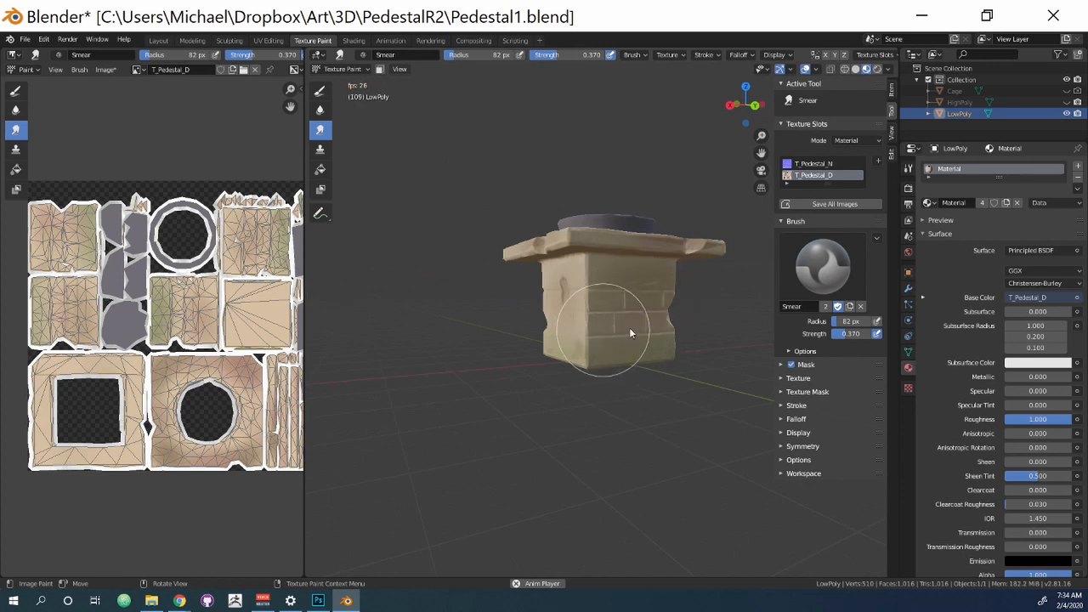
pyautogui.moveTo(600, 414); pyautogui.dragTo(704, 426, button='middle')
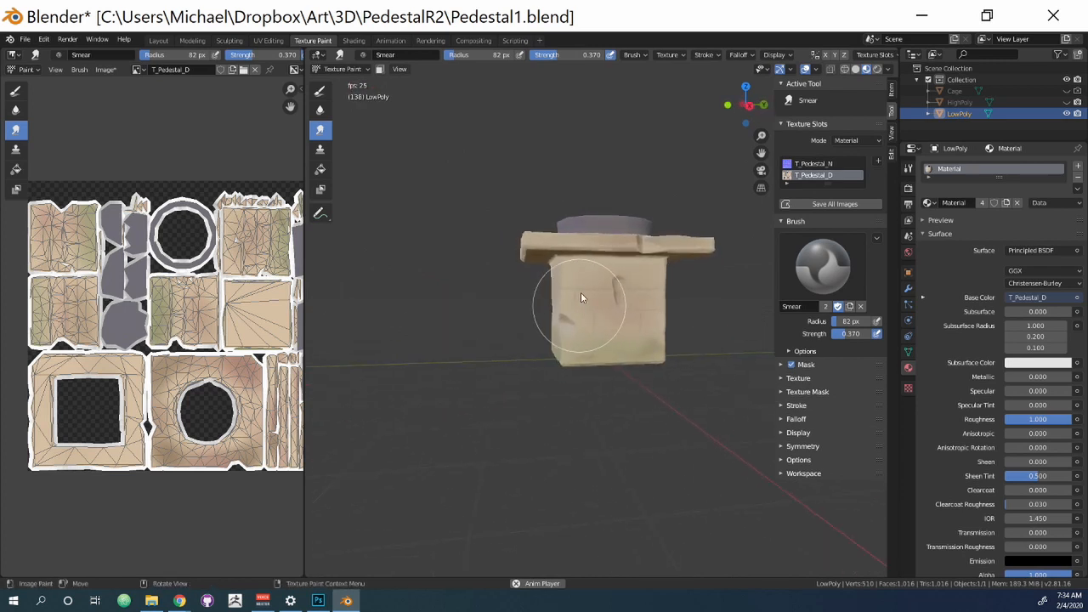
pyautogui.moveTo(613, 325); pyautogui.dragTo(675, 340)
pyautogui.moveTo(676, 340)
pyautogui.mouseDown(button='middle')
pyautogui.moveTo(705, 442)
pyautogui.moveTo(640, 437)
pyautogui.mouseUp(button='middle')
pyautogui.keyDown('alt'); pyautogui.moveTo(640, 437); pyautogui.dragTo(692, 429); pyautogui.keyUp('alt')
pyautogui.moveTo(606, 326); pyautogui.dragTo(643, 320)
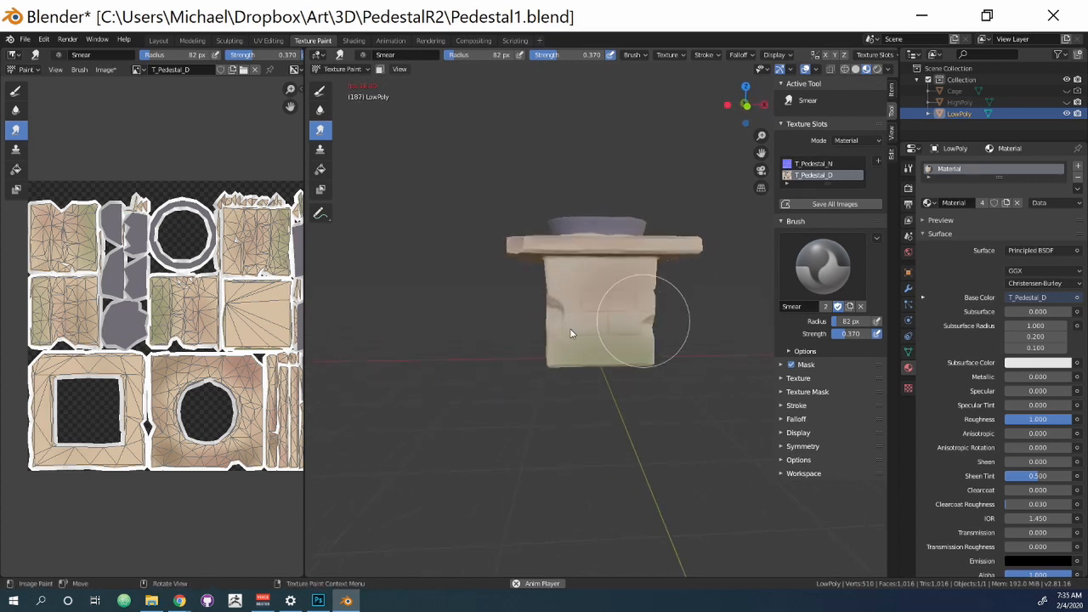
# Smear the colour patches on the upper column and the slab's top surface to soften them
pyautogui.moveTo(615, 442)
pyautogui.mouseDown(button='middle')
pyautogui.moveTo(655, 321)
pyautogui.moveTo(654, 287)
pyautogui.mouseUp(button='middle')
pyautogui.moveTo(654, 287)
pyautogui.mouseDown()
pyautogui.moveTo(660, 301)
pyautogui.moveTo(653, 294)
pyautogui.mouseUp()
pyautogui.moveTo(653, 295)
pyautogui.mouseDown(button='middle')
pyautogui.moveTo(644, 416)
pyautogui.moveTo(527, 344)
pyautogui.mouseUp(button='middle')
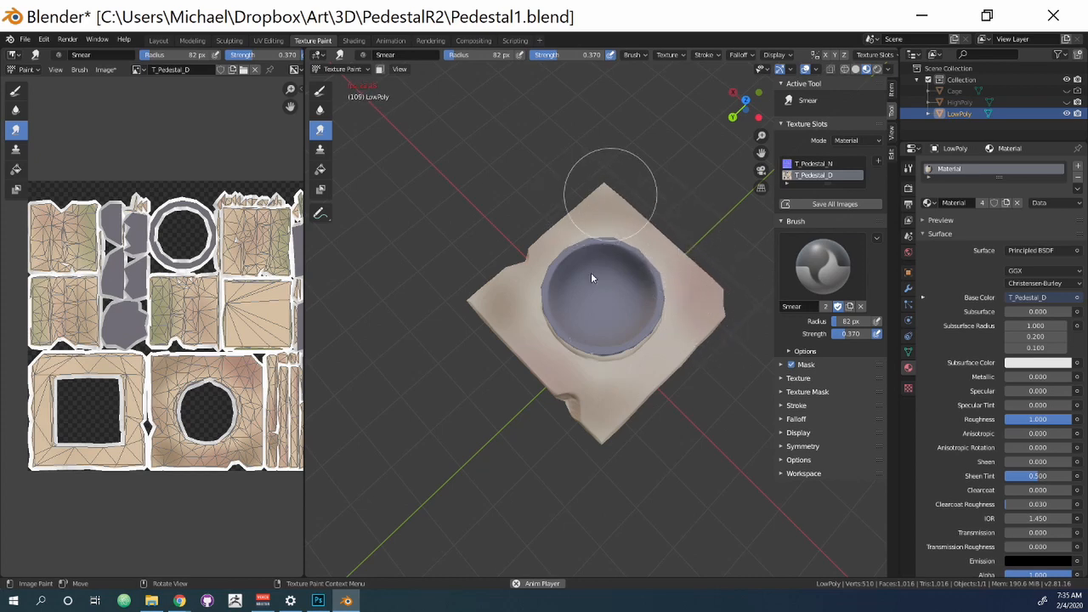
pyautogui.moveTo(591, 272)
pyautogui.mouseDown(button='middle')
pyautogui.moveTo(715, 308)
pyautogui.moveTo(717, 356)
pyautogui.mouseUp(button='middle')
# Smear the green tint sideways along the bottom of the brick-patterned column side
pyautogui.scroll(-7, 697, 355)
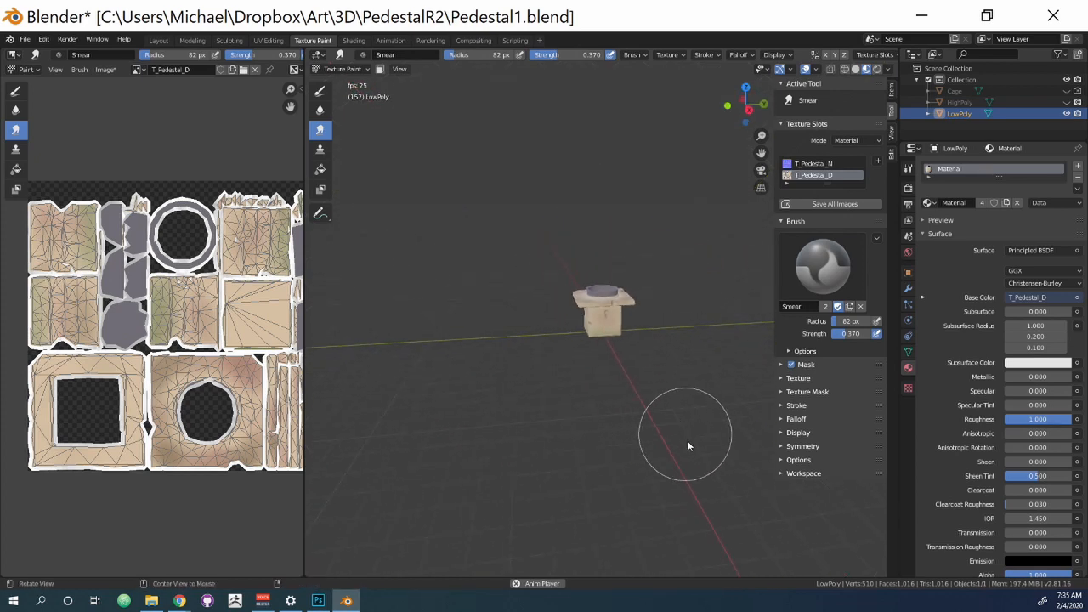
pyautogui.moveTo(687, 440)
pyautogui.mouseDown(button='middle')
pyautogui.moveTo(569, 495)
pyautogui.moveTo(673, 474)
pyautogui.moveTo(719, 440)
pyautogui.moveTo(654, 471)
pyautogui.moveTo(643, 430)
pyautogui.mouseUp(button='middle')
pyautogui.scroll(9, 658, 323)
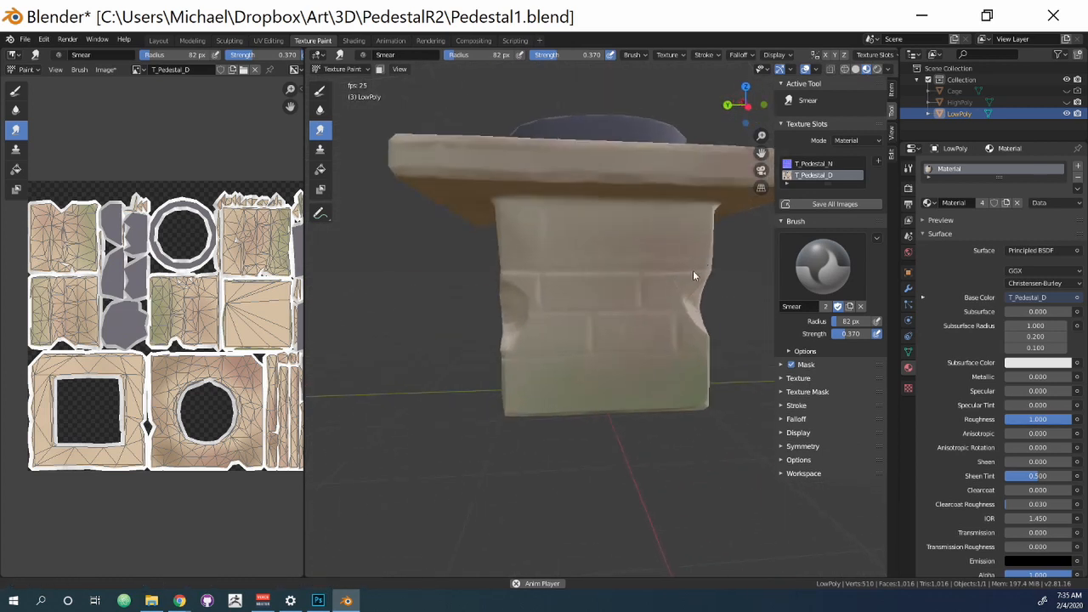
pyautogui.moveTo(684, 364)
pyautogui.mouseDown()
pyautogui.moveTo(695, 362)
pyautogui.moveTo(546, 345)
pyautogui.moveTo(586, 383)
pyautogui.mouseUp()
pyautogui.moveTo(587, 383); pyautogui.dragTo(692, 387, button='middle')
# Save the Pedestal1.blend file and minimise Blender to the desktop
pyautogui.hotkey('ctrl', 's')
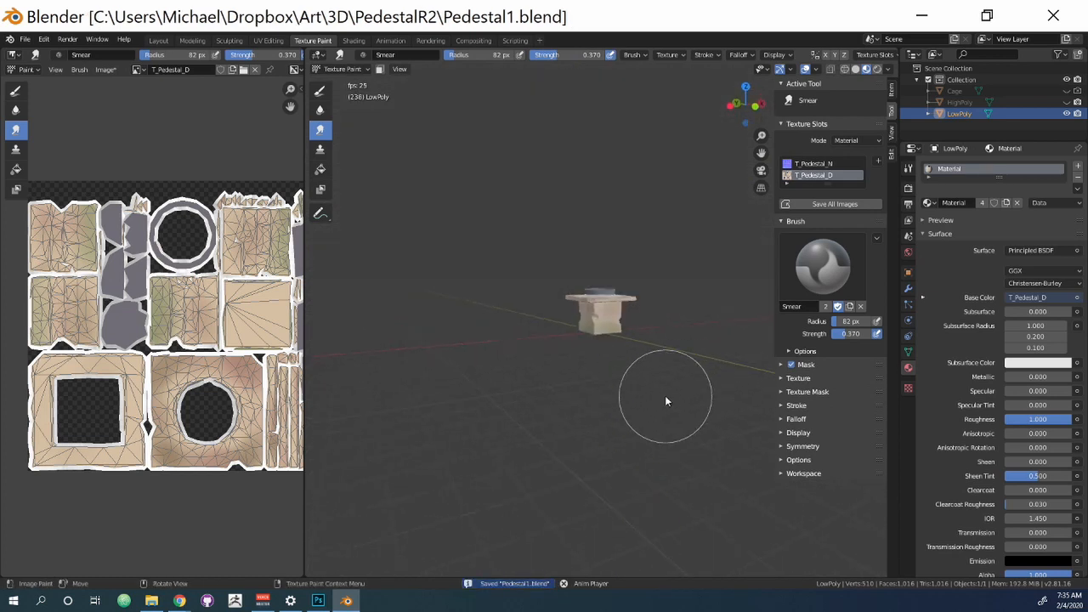
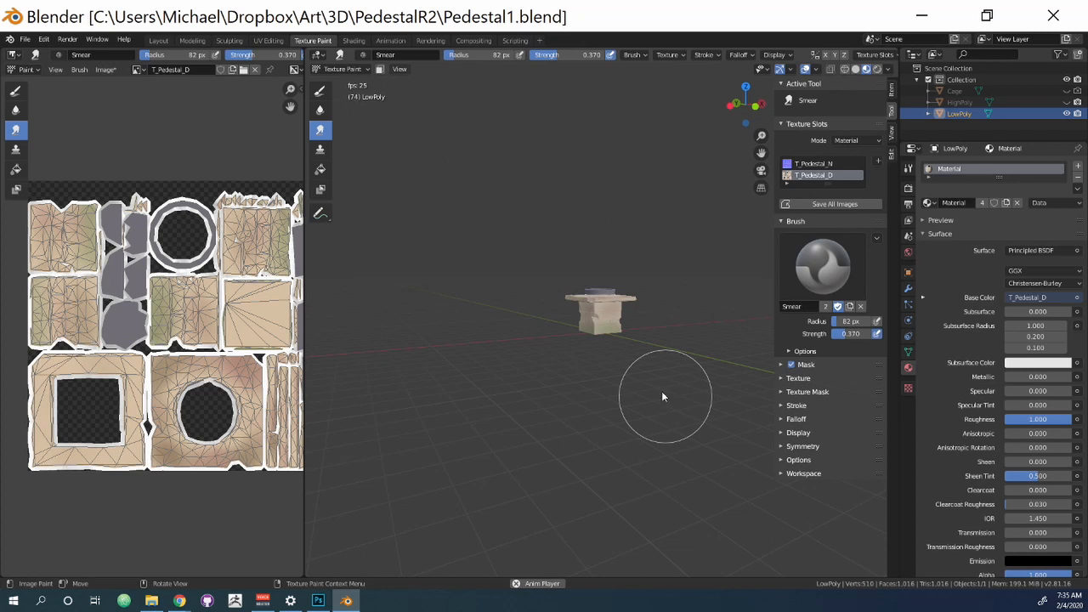
pyautogui.hotkey('ctrl', 's')
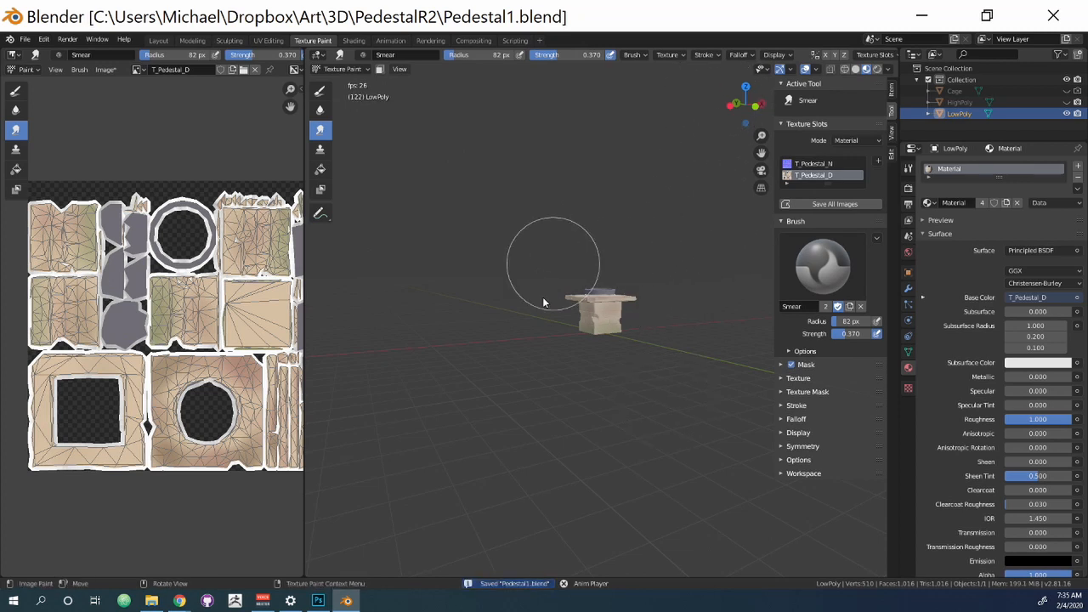
pyautogui.scroll(6, 569, 308)
pyautogui.scroll(-3, 640, 349)
pyautogui.moveTo(637, 384); pyautogui.dragTo(619, 359, button='middle')
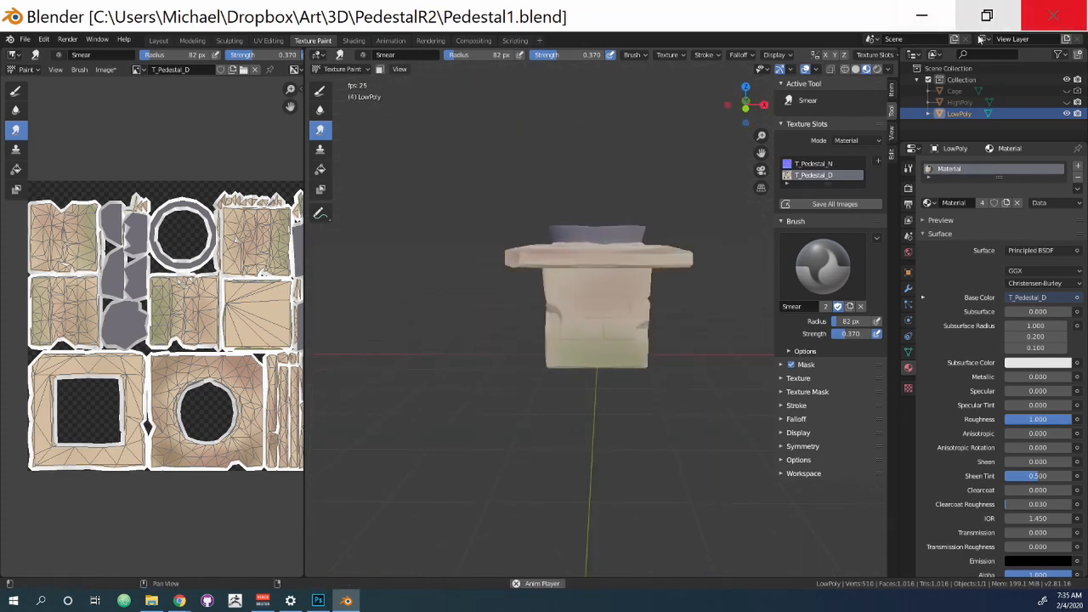
pyautogui.click(923, 15)
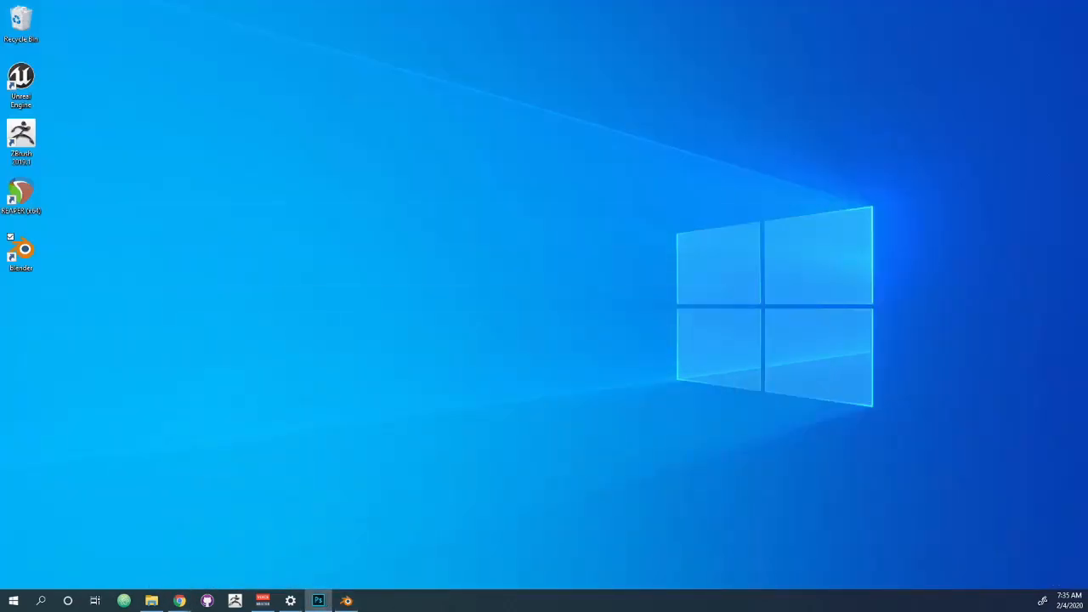
# Switch to Photoshop and place T_Pedestal_AO.png as a new layer above the T_Pedestal_D.png diffuse texture
pyautogui.click(318, 601)
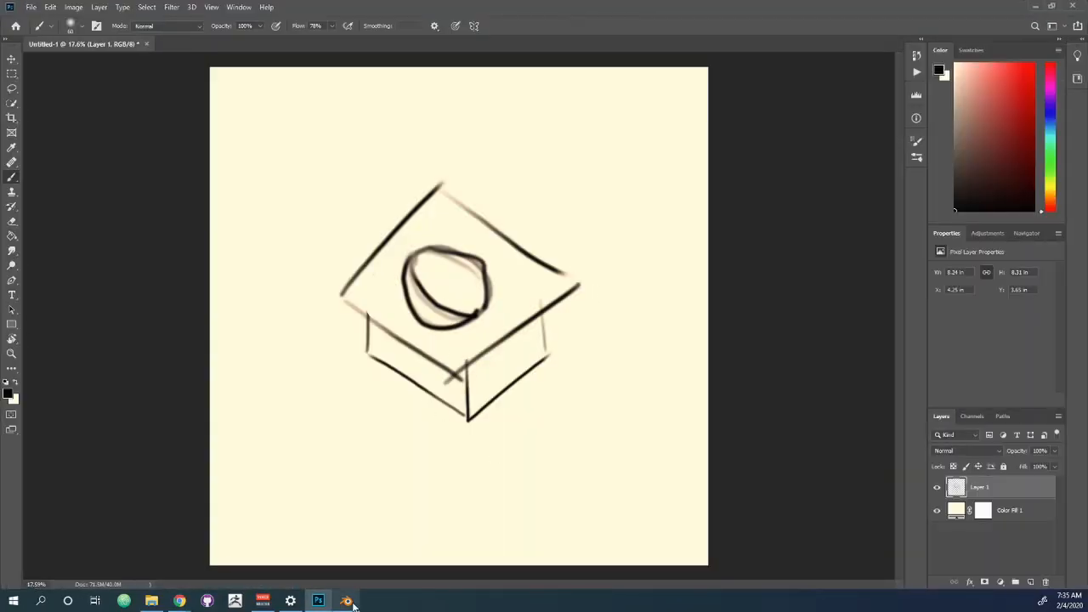
pyautogui.click(346, 601)
pyautogui.moveTo(571, 300); pyautogui.dragTo(624, 411, button='middle')
pyautogui.click(922, 15)
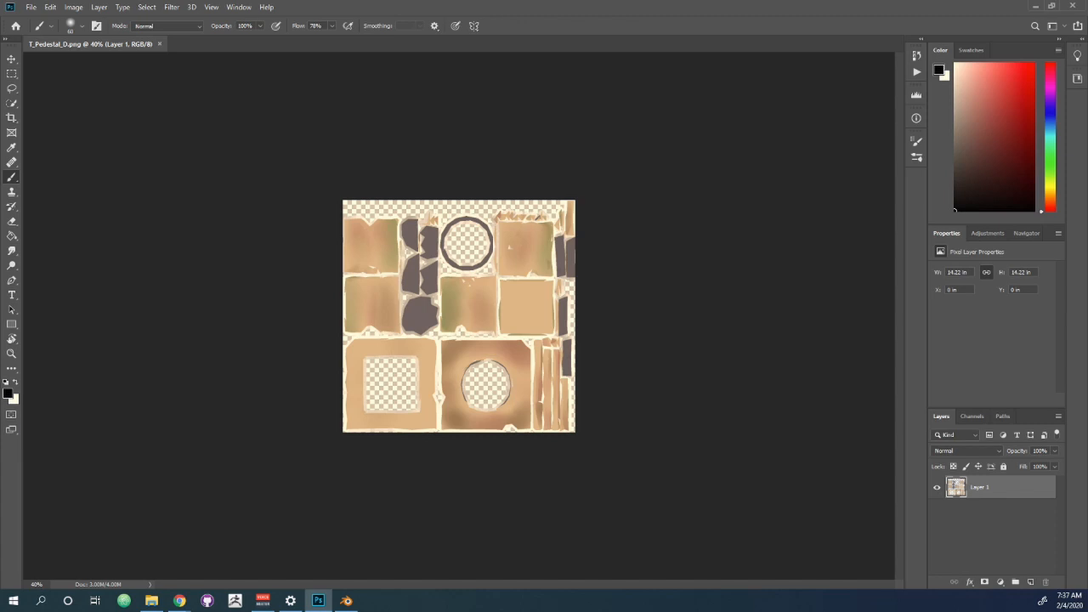
pyautogui.press('super+e')
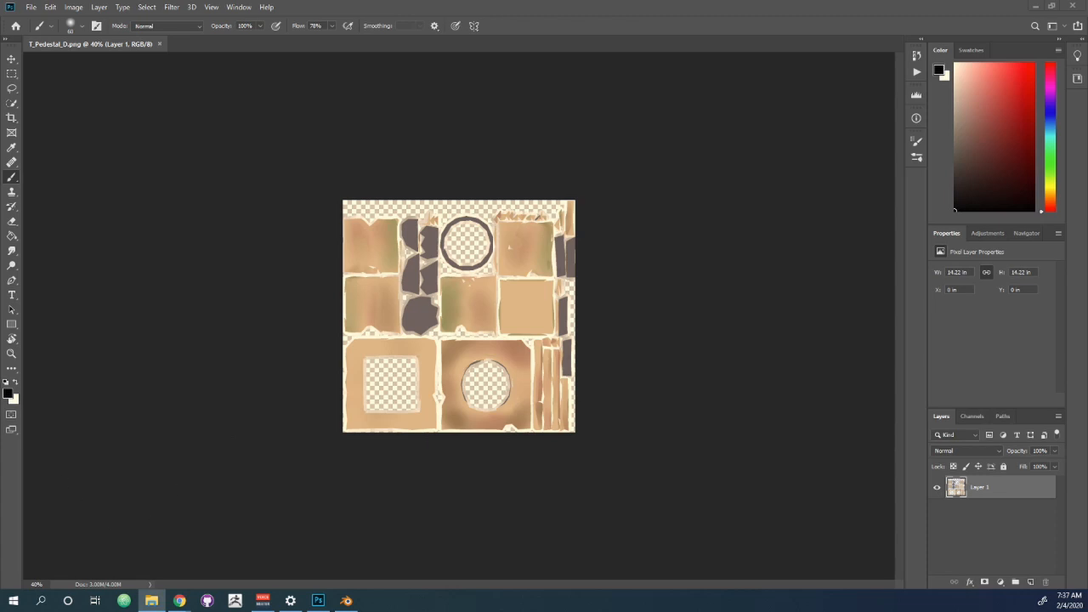
pyautogui.moveTo(68, 456); pyautogui.dragTo(416, 350)
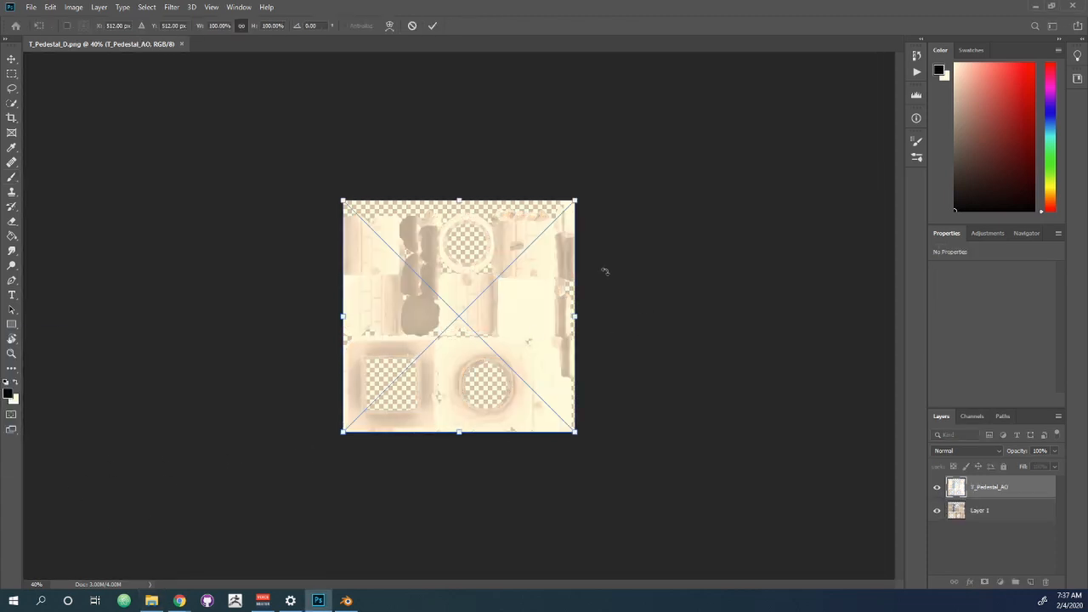
pyautogui.press('Return')
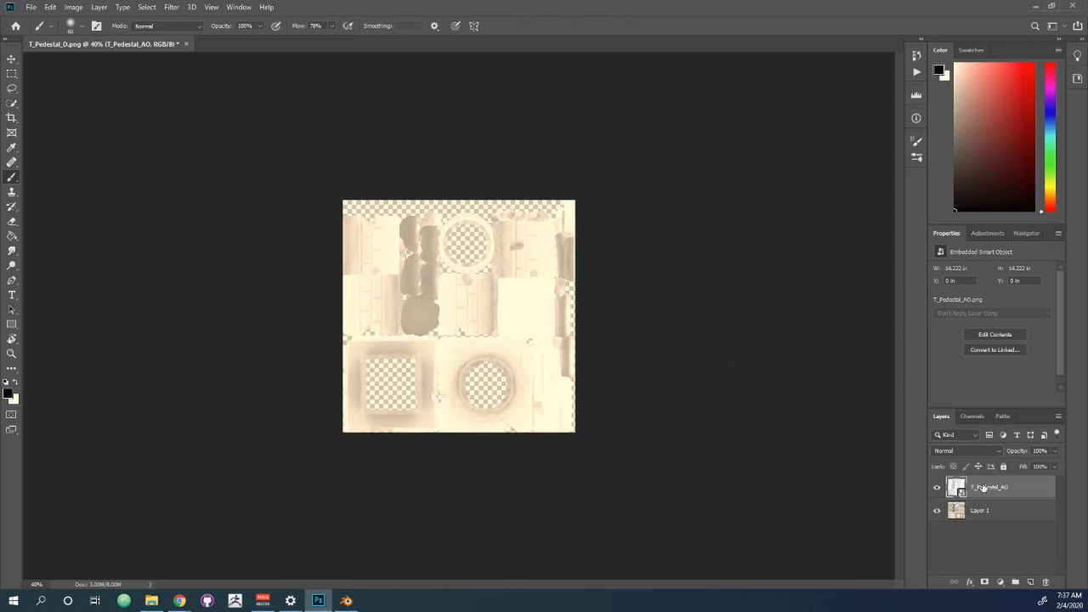
# Add a Brightness/Contrast adjustment layer above T_Pedestal_AO with brightness -150 and contrast 100
pyautogui.click(985, 234)
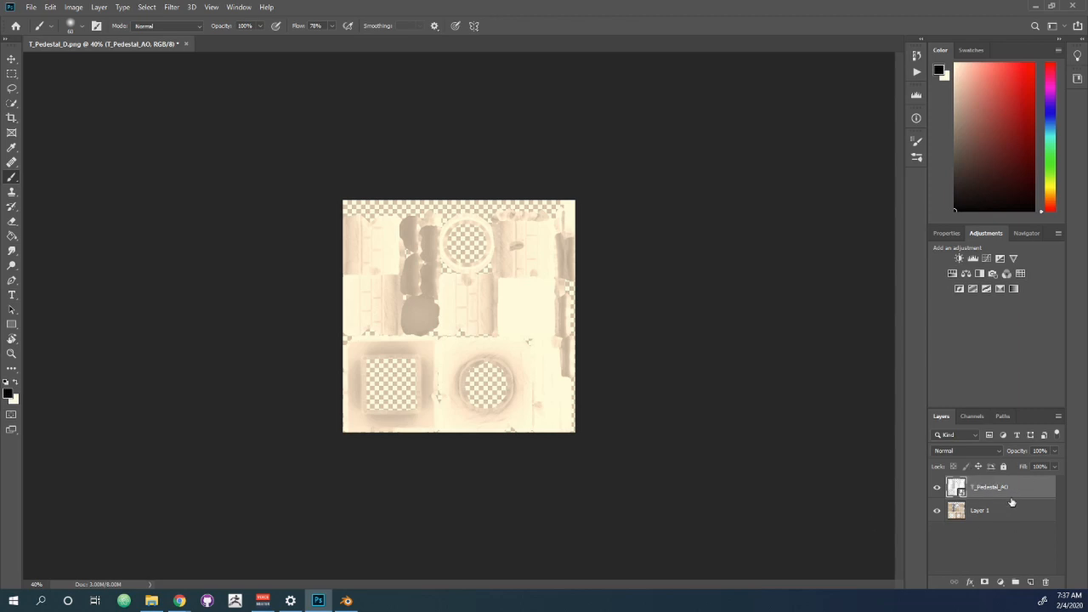
pyautogui.click(959, 257)
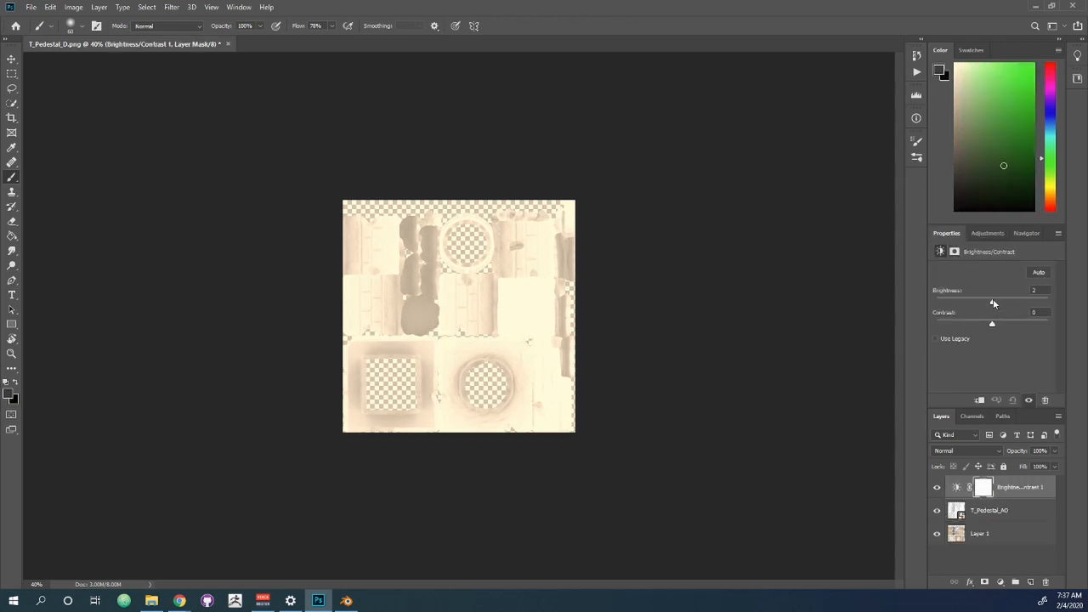
pyautogui.moveTo(992, 300); pyautogui.dragTo(922, 313)
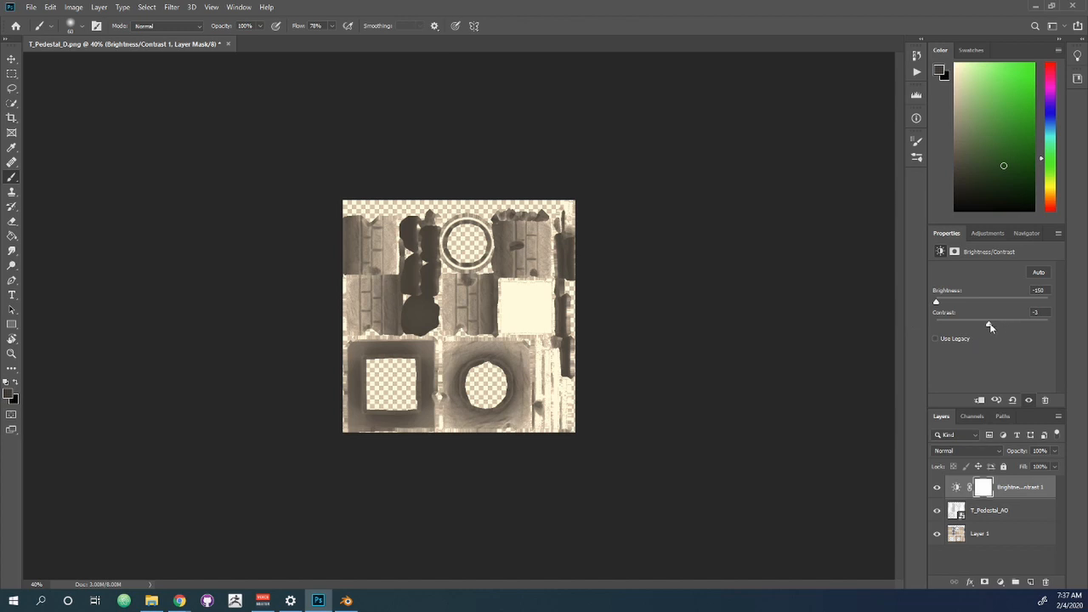
pyautogui.moveTo(989, 327); pyautogui.dragTo(1079, 332)
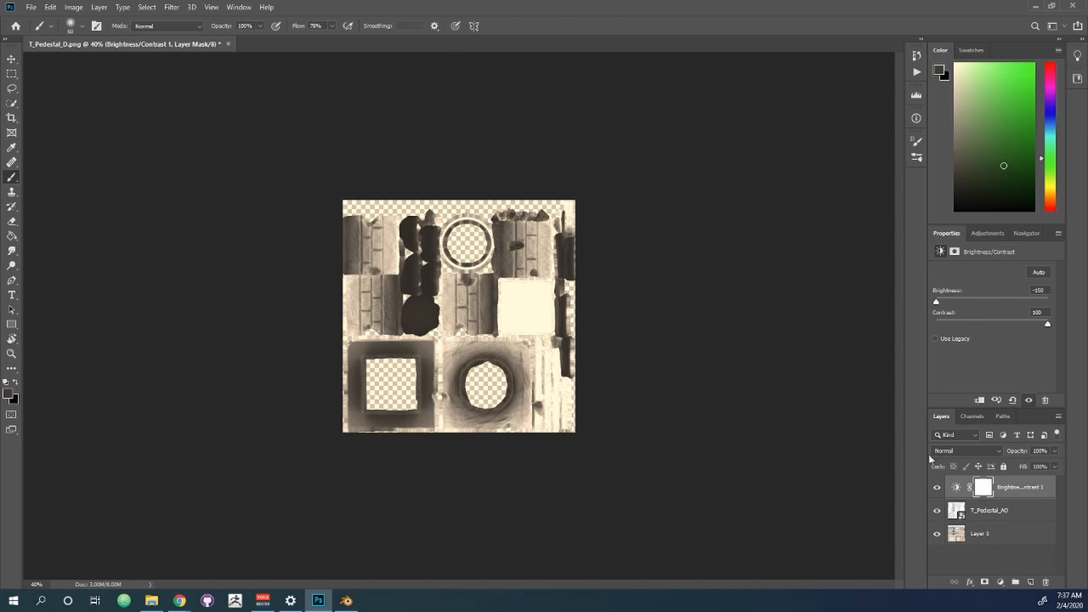
# Clip the Brightness/Contrast adjustment layer to the T_Pedestal_AO layer with a clipping mask
pyautogui.click(1007, 511)
pyautogui.click(1013, 490)
pyautogui.rightClick(1014, 489)
pyautogui.click(952, 248)
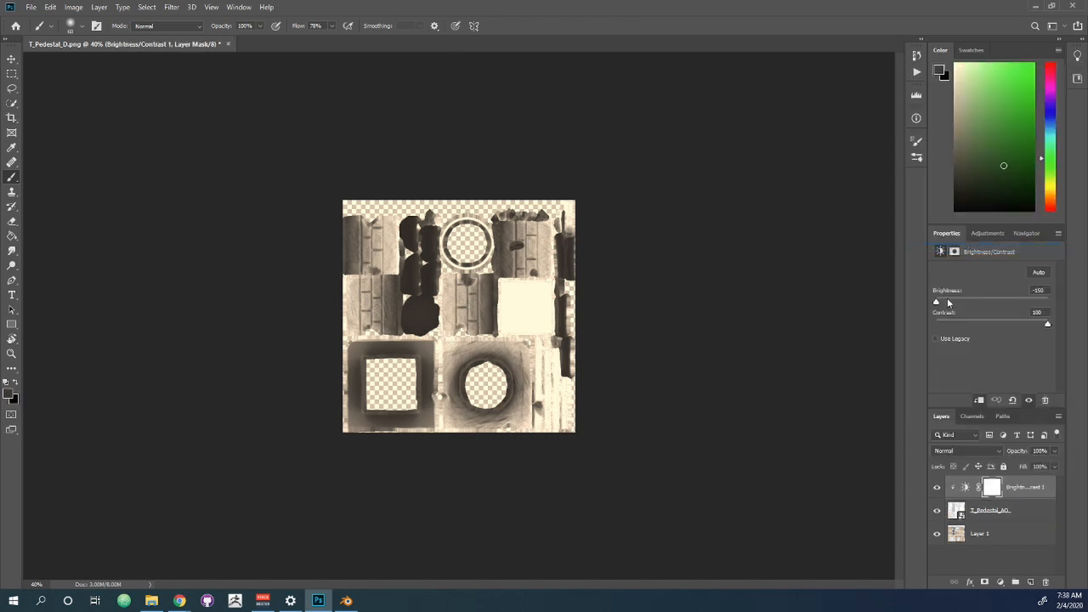
# Set the T_Pedestal_AO layer's blend mode to Overlay so it shades the diffuse layer
pyautogui.click(1024, 511)
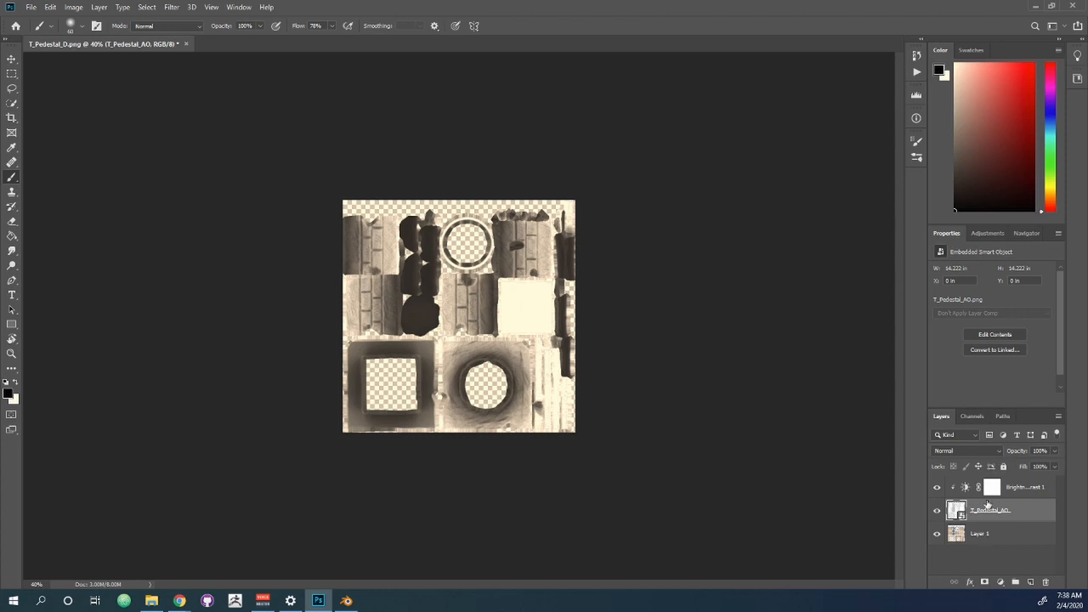
pyautogui.click(997, 447)
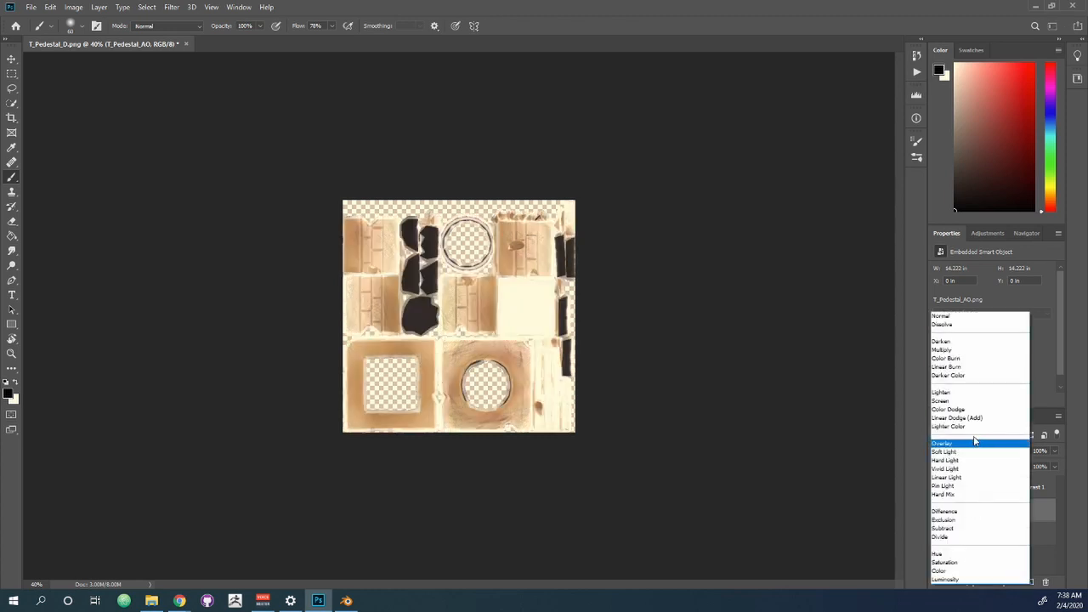
pyautogui.click(942, 444)
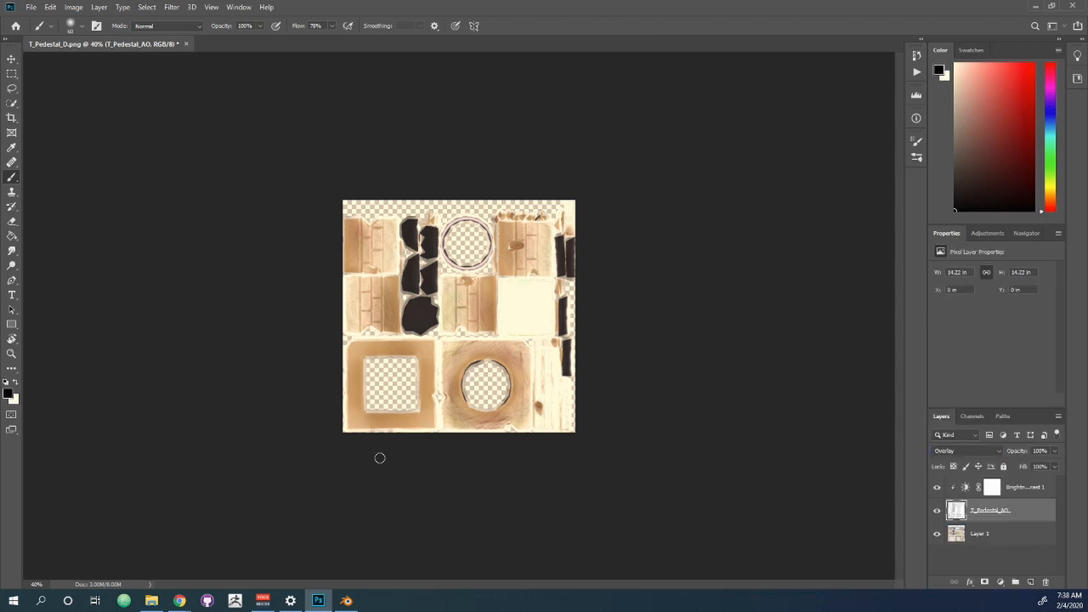
pyautogui.press('z')
pyautogui.moveTo(483, 376)
pyautogui.mouseDown()
pyautogui.moveTo(530, 316)
pyautogui.moveTo(510, 351)
pyautogui.mouseUp()
pyautogui.press('b')
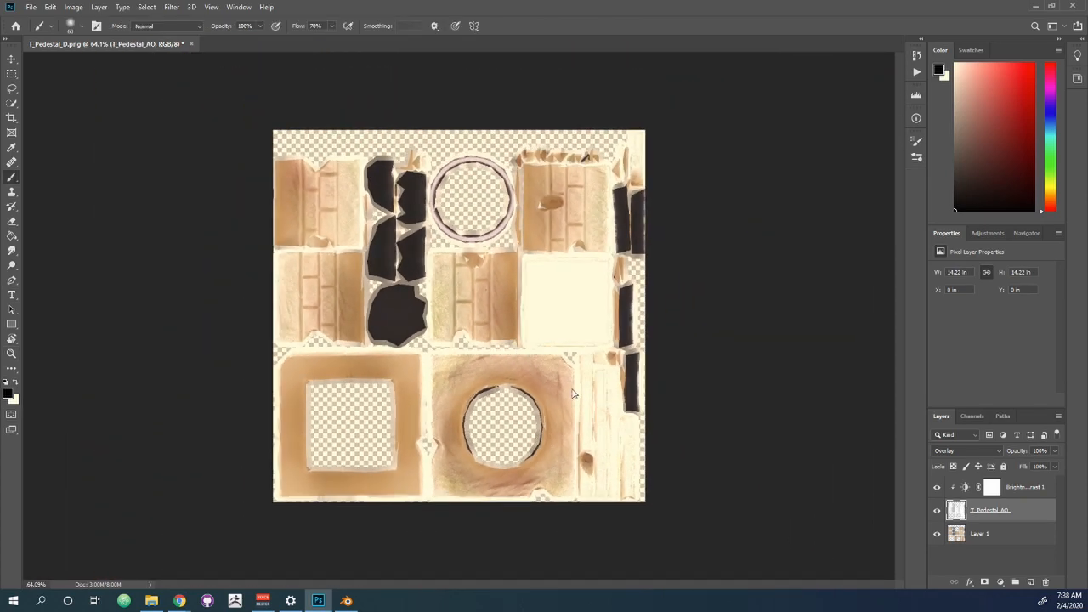
# Save the layered texture as T_Pedestal_D.psd in the PedestalR2 folder, comparing it with the ambient occlusion layer hidden and shown
pyautogui.hotkey('ctrl', 'shift', 's')
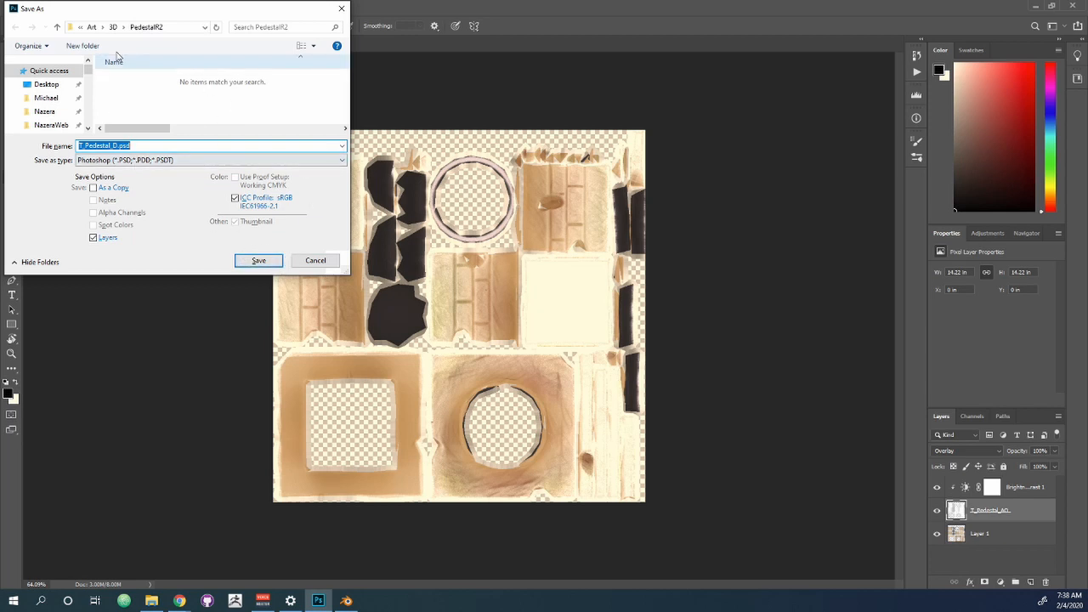
pyautogui.click(246, 259)
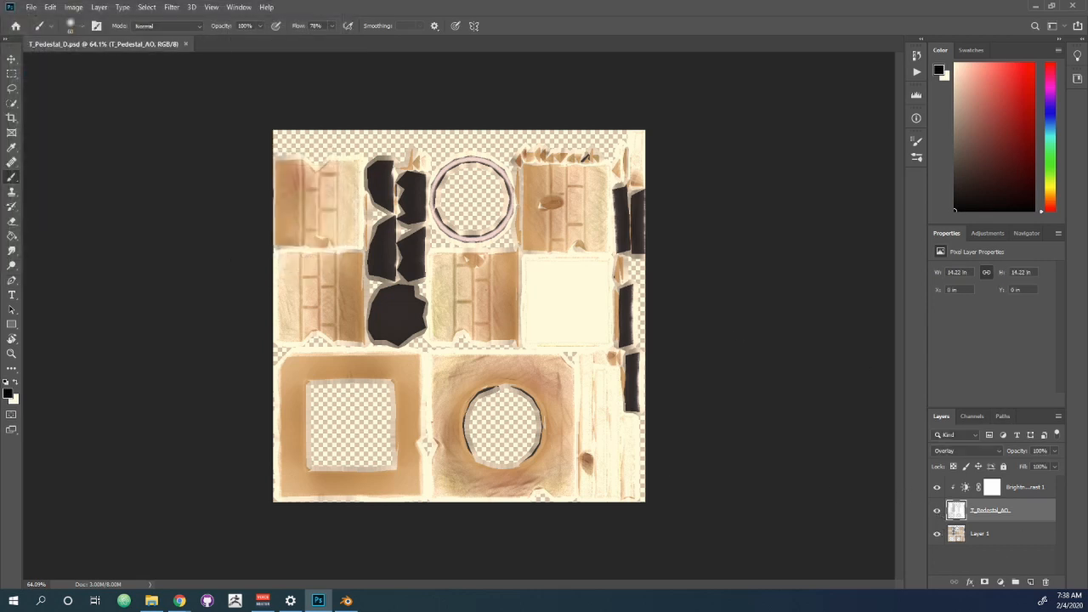
pyautogui.click(937, 510)
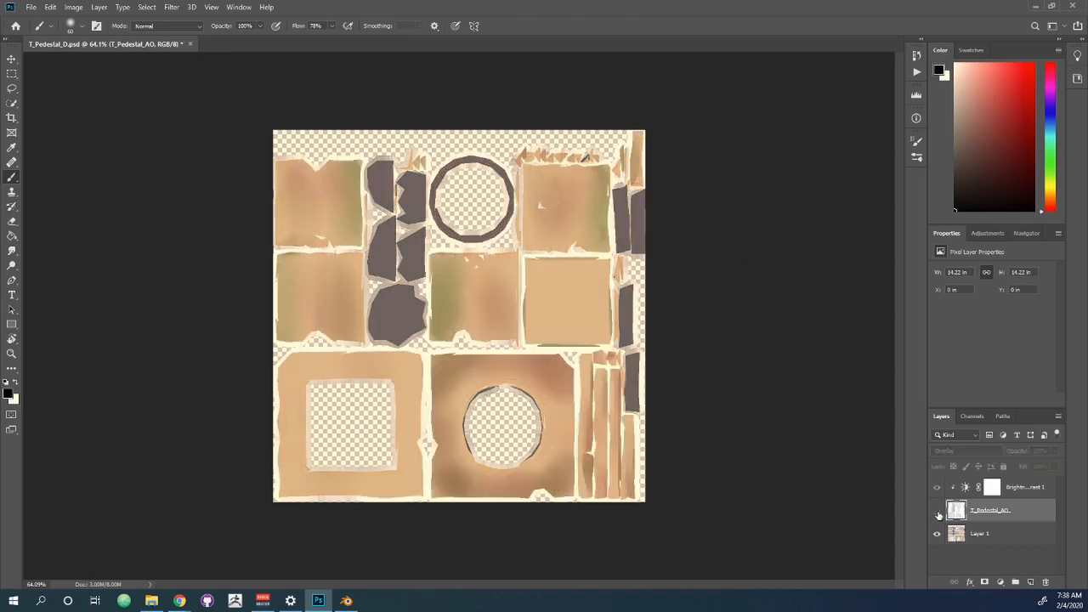
pyautogui.click(937, 510)
pyautogui.click(937, 511)
pyautogui.click(937, 510)
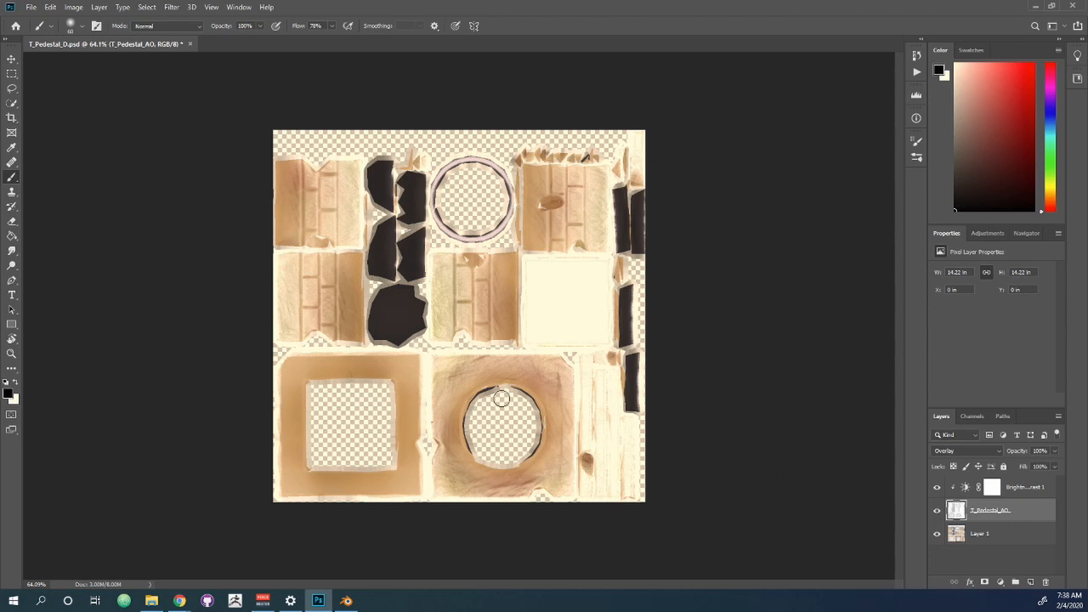
pyautogui.hotkey('ctrl', 's')
# Save a PNG copy of the texture over the existing T_Pedestal_D.png in the PedestalR2 folder
pyautogui.hotkey('ctrl', 'shift', 's')
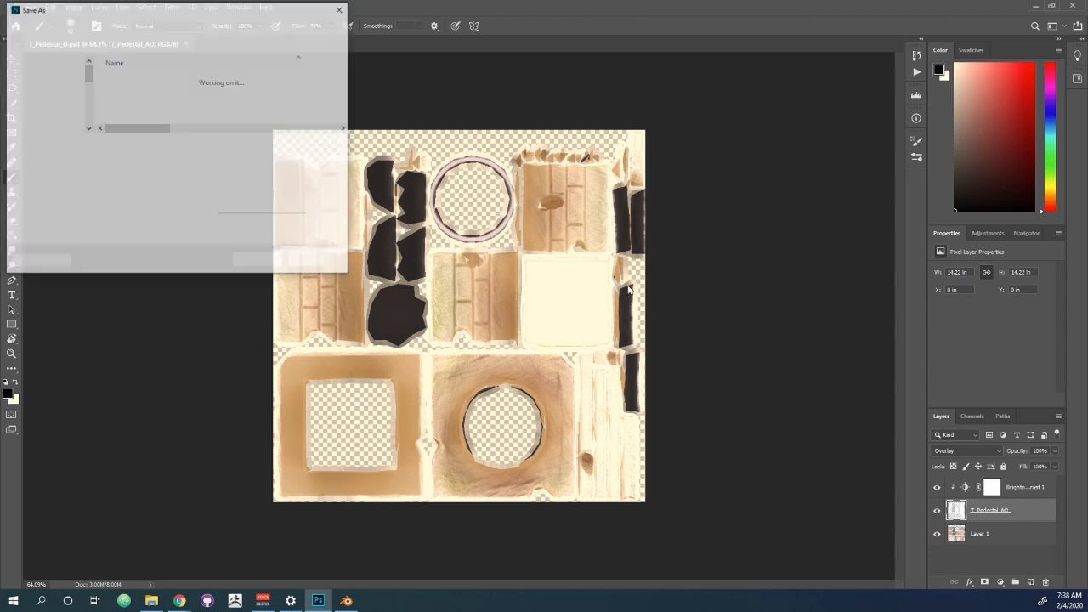
pyautogui.click(117, 160)
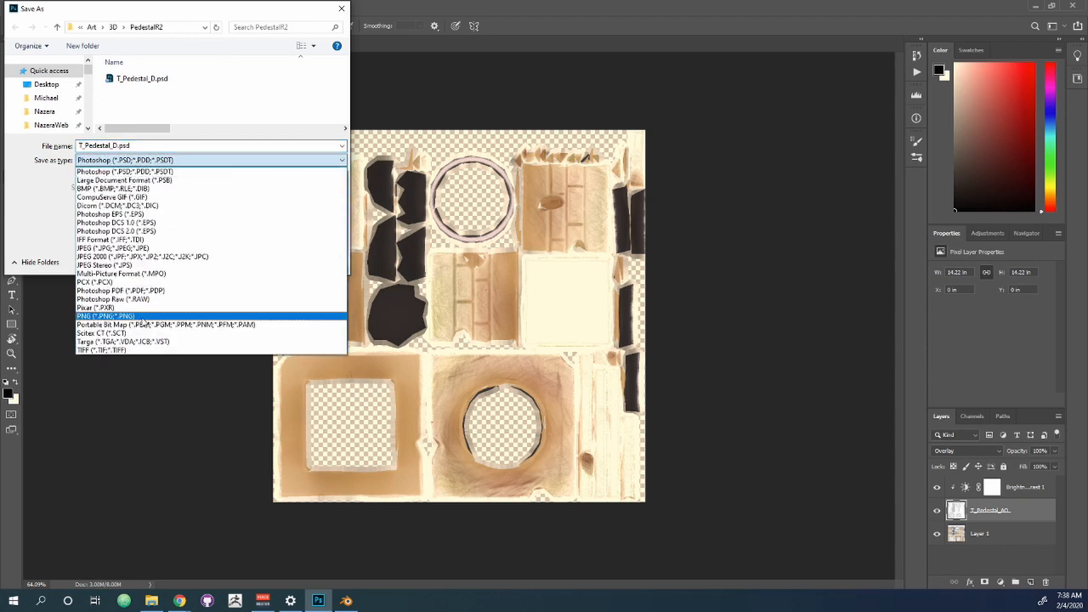
pyautogui.click(120, 318)
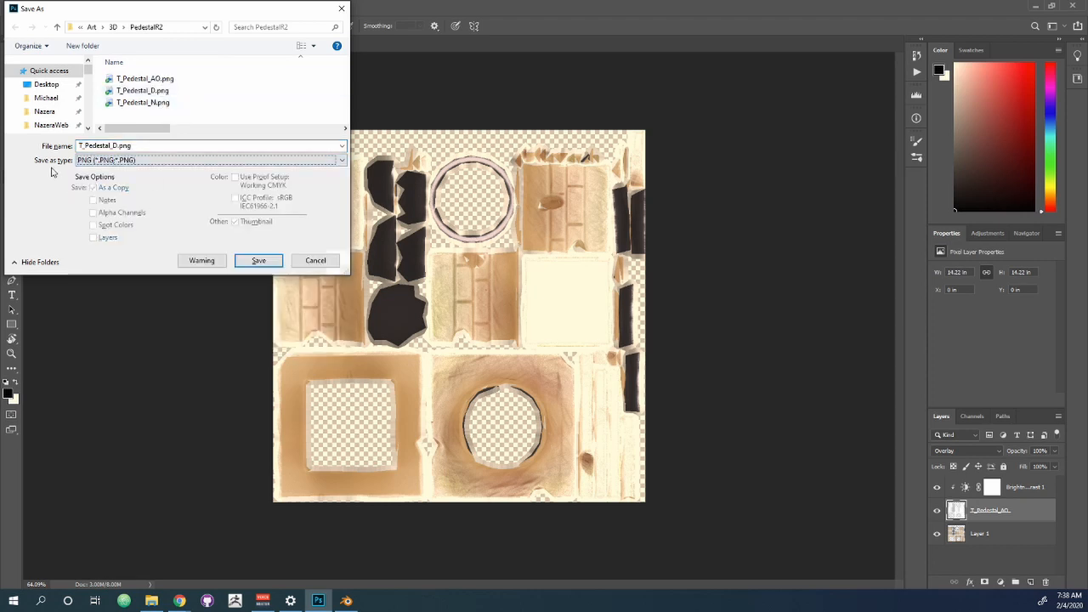
pyautogui.click(143, 90)
pyautogui.click(258, 262)
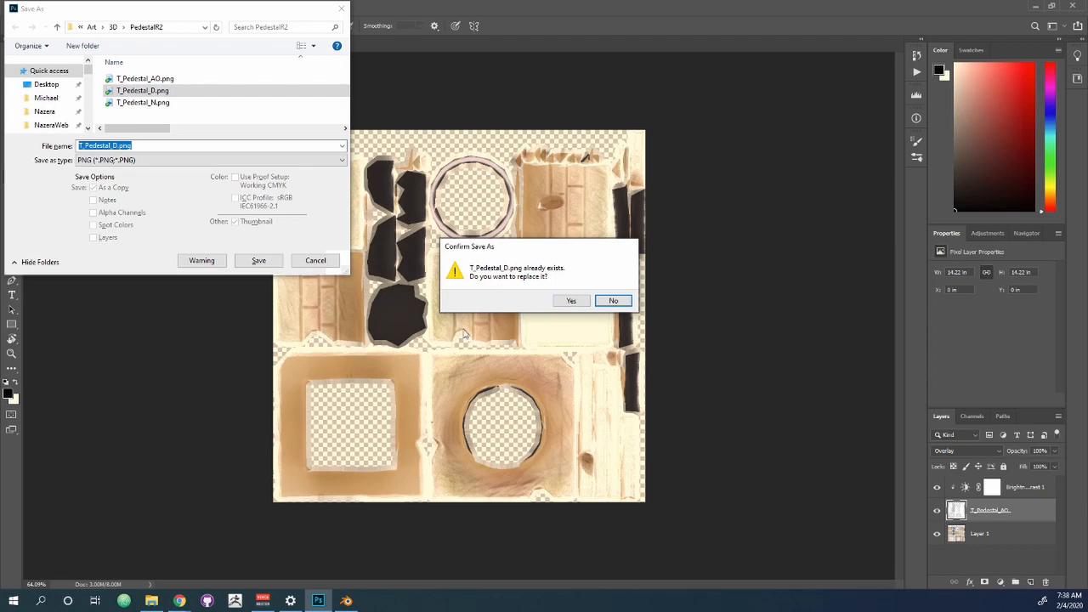
pyautogui.click(567, 302)
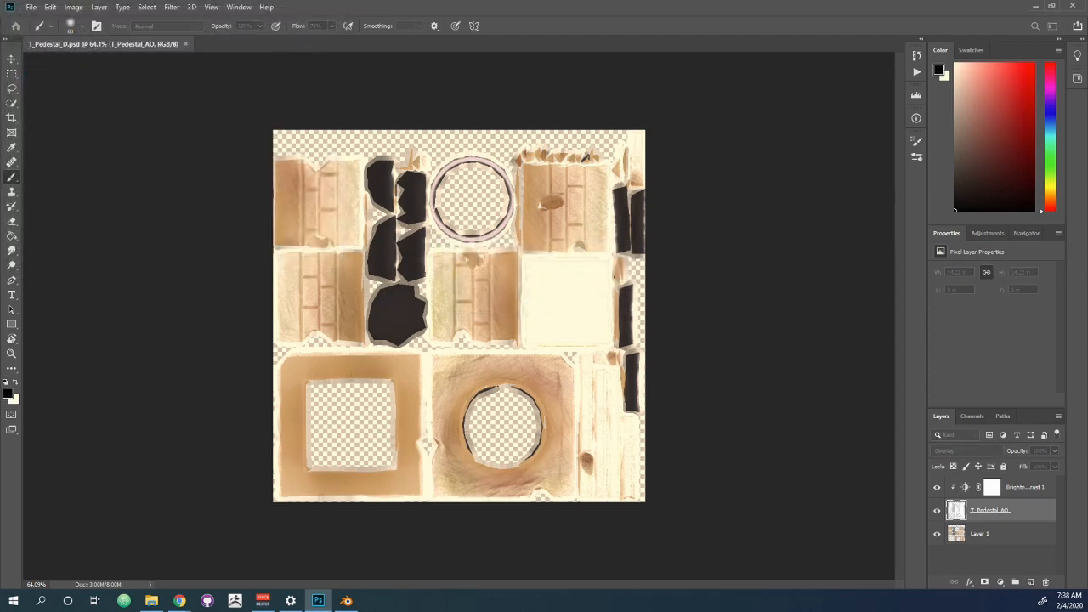
# Switch back to Blender and reload the T_Pedestal_D image from disk on the pedestal
pyautogui.click(1034, 6)
pyautogui.click(346, 600)
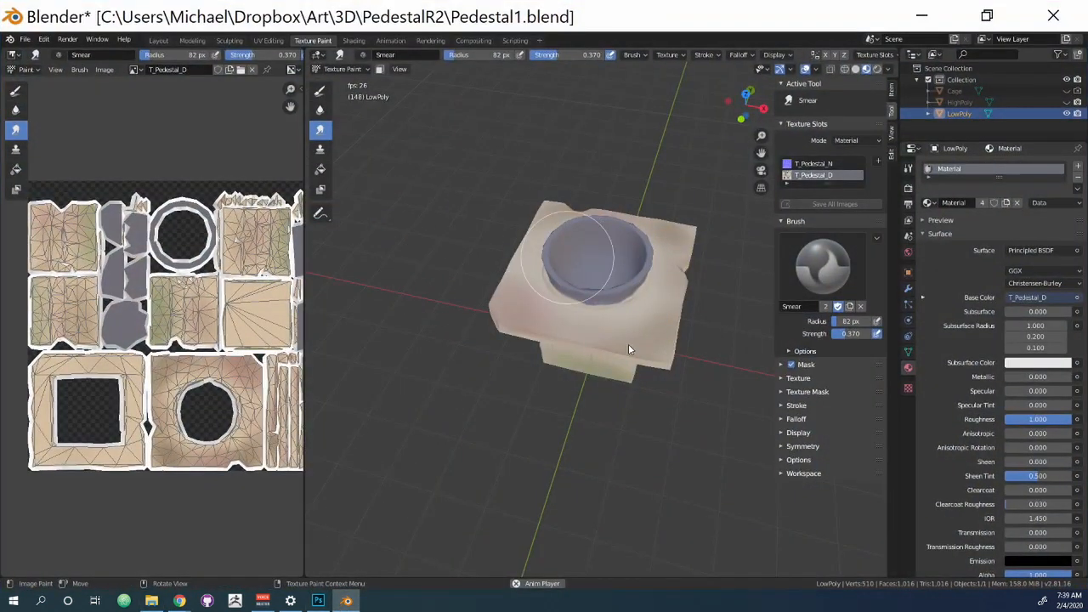
pyautogui.moveTo(630, 346); pyautogui.dragTo(659, 342, button='middle')
pyautogui.click(104, 69)
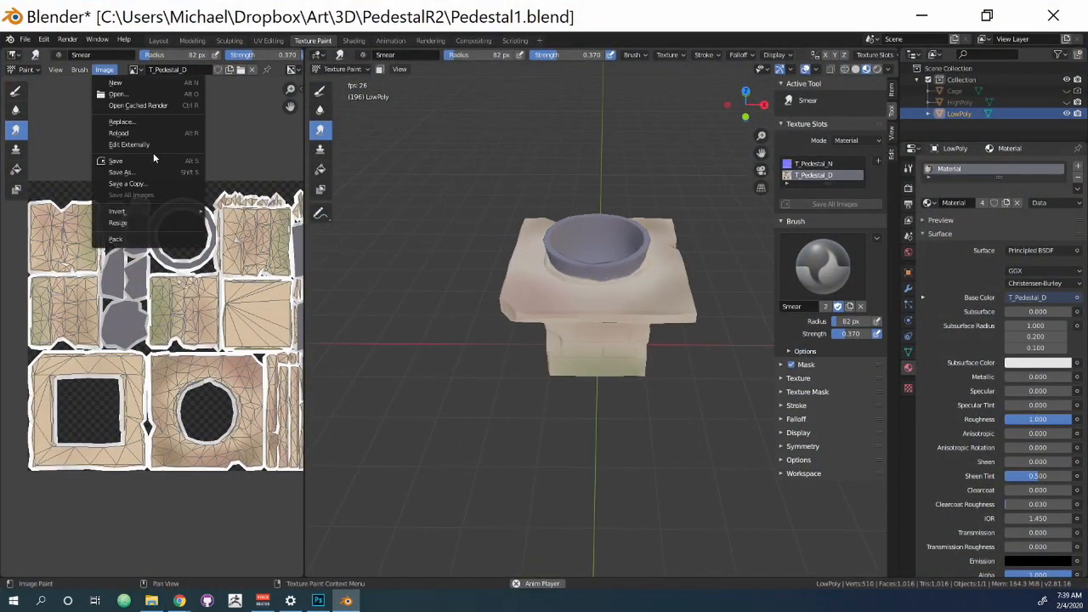
pyautogui.click(128, 132)
pyautogui.moveTo(612, 400); pyautogui.dragTo(615, 360, button='middle')
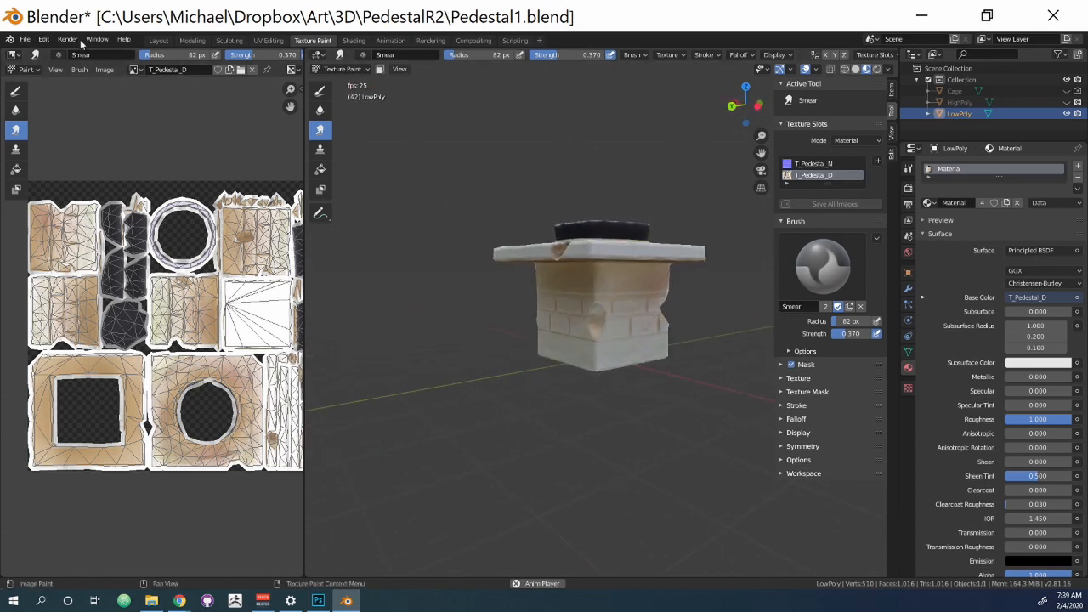
# Switch to the Layout workspace and examine the textured pedestal from several sides and distances
pyautogui.click(158, 40)
pyautogui.scroll(-5, 451, 425)
pyautogui.moveTo(448, 393); pyautogui.dragTo(143, 377, button='middle')
pyautogui.scroll(-5, 415, 338)
pyautogui.moveTo(399, 357); pyautogui.dragTo(512, 355, button='middle')
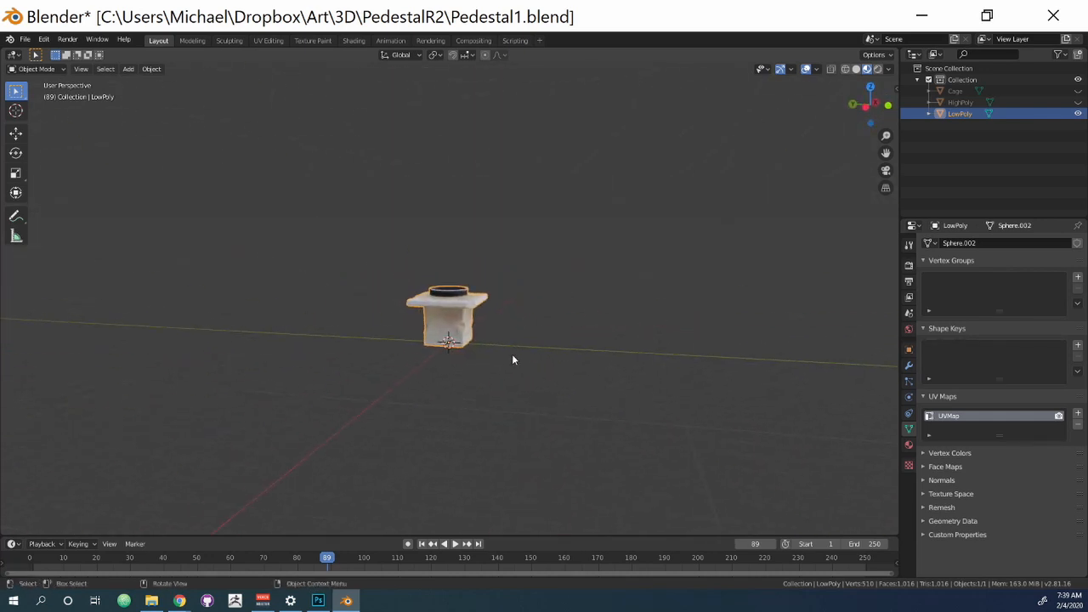
pyautogui.scroll(4, 445, 373)
pyautogui.moveTo(445, 379); pyautogui.dragTo(558, 366, button='middle')
pyautogui.scroll(3, 468, 371)
pyautogui.scroll(-3, 464, 374)
pyautogui.moveTo(458, 425); pyautogui.dragTo(199, 430, button='middle')
# Save the Pedestal1.blend file with the updated texture
pyautogui.hotkey('ctrl', 's')
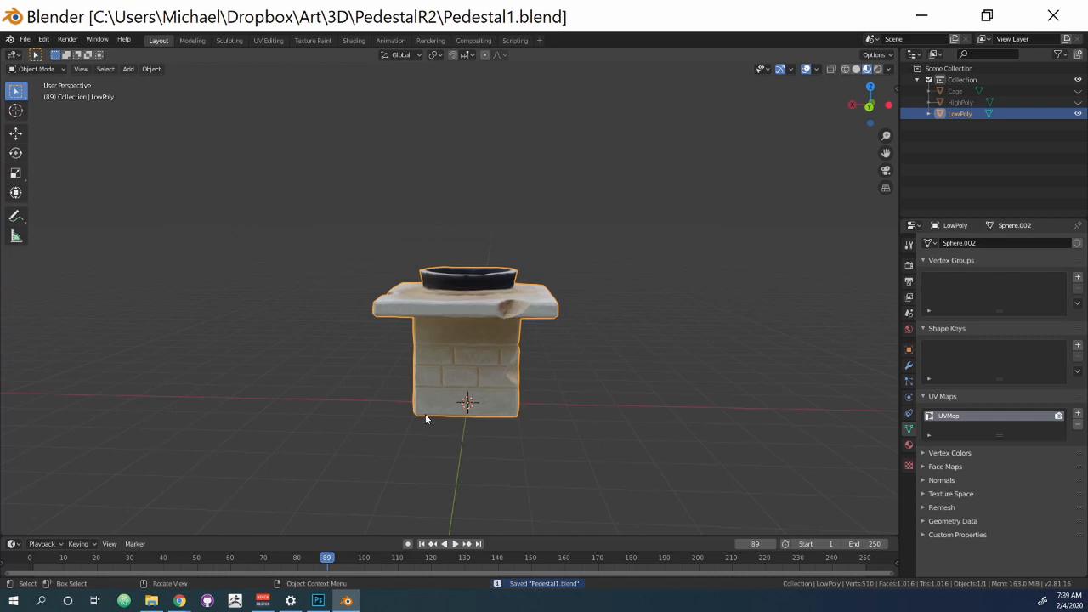
pyautogui.moveTo(681, 386); pyautogui.dragTo(634, 357, button='middle')
pyautogui.hotkey('ctrl', 's')
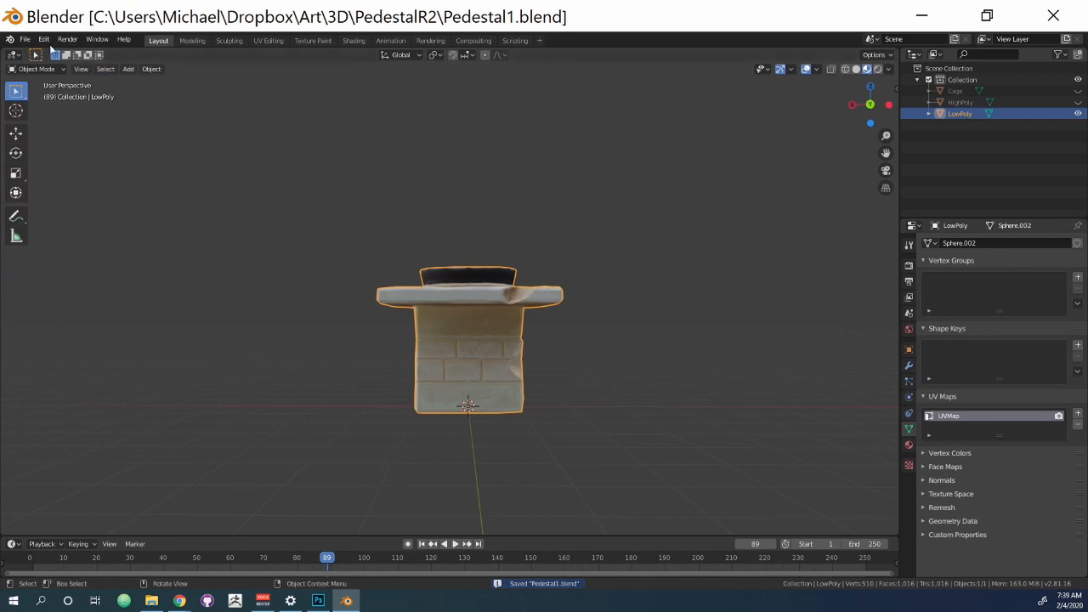
# Start an FBX export of the pedestal and create a new FBX directory inside the PedestalR2 folder
pyautogui.moveTo(574, 368); pyautogui.dragTo(194, 181, button='middle')
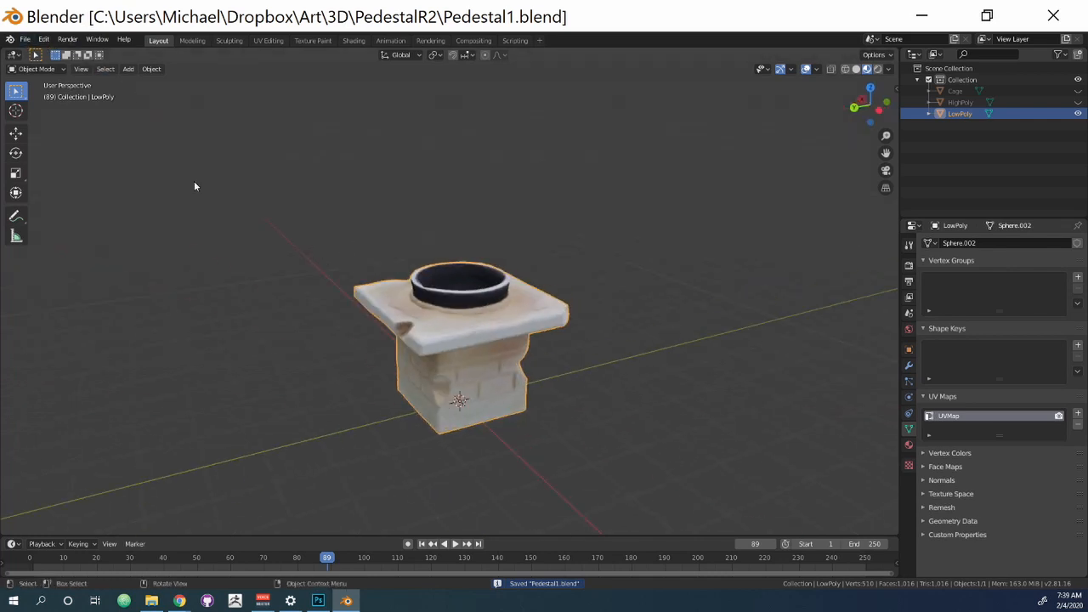
pyautogui.click(25, 40)
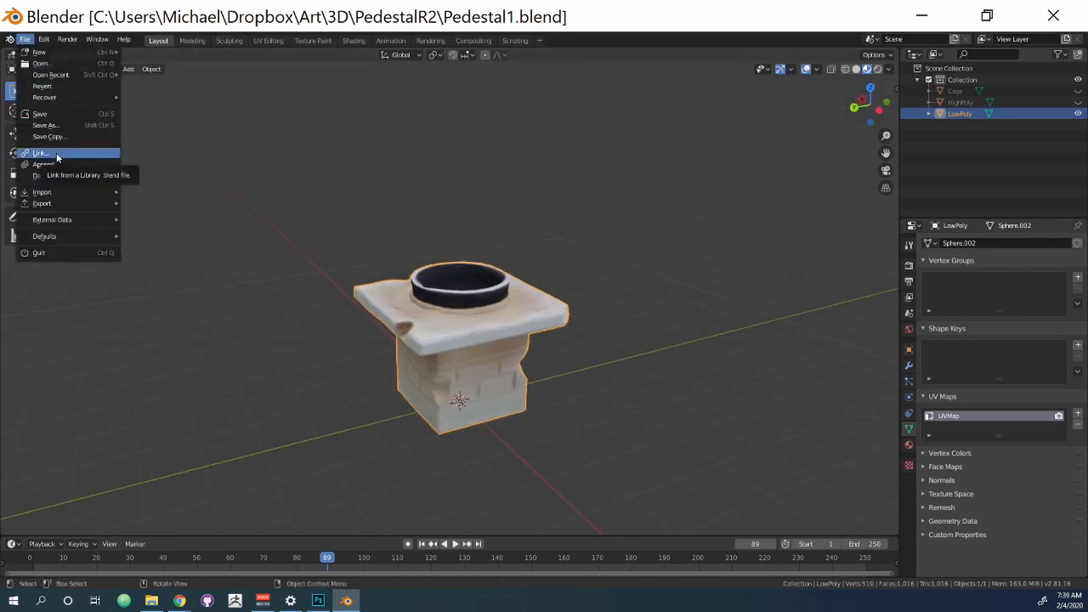
pyautogui.moveTo(51, 201)
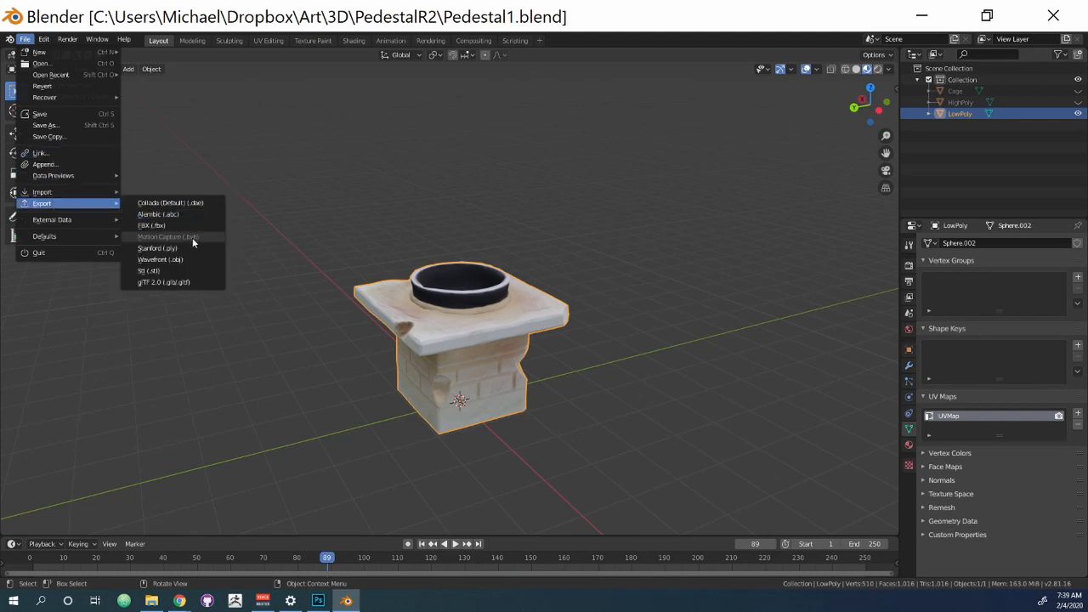
pyautogui.click(171, 226)
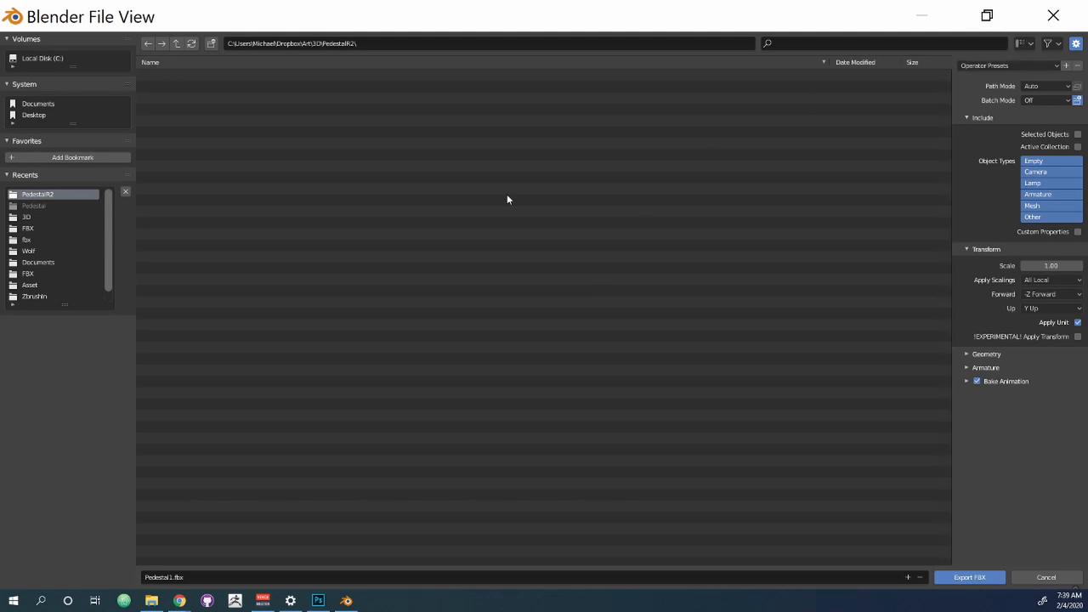
pyautogui.click(378, 42)
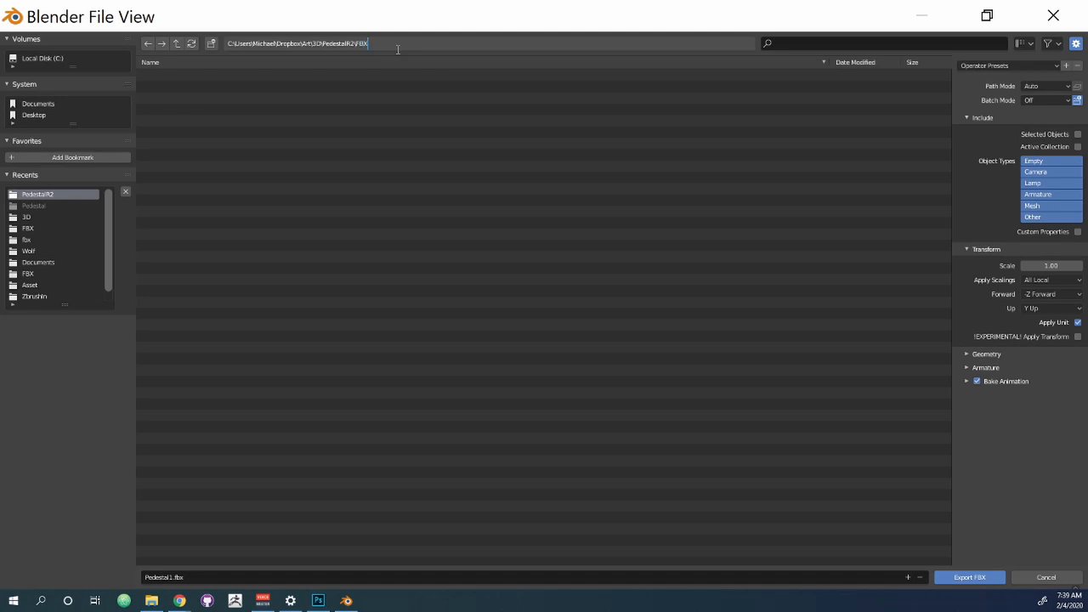
pyautogui.press('Return')
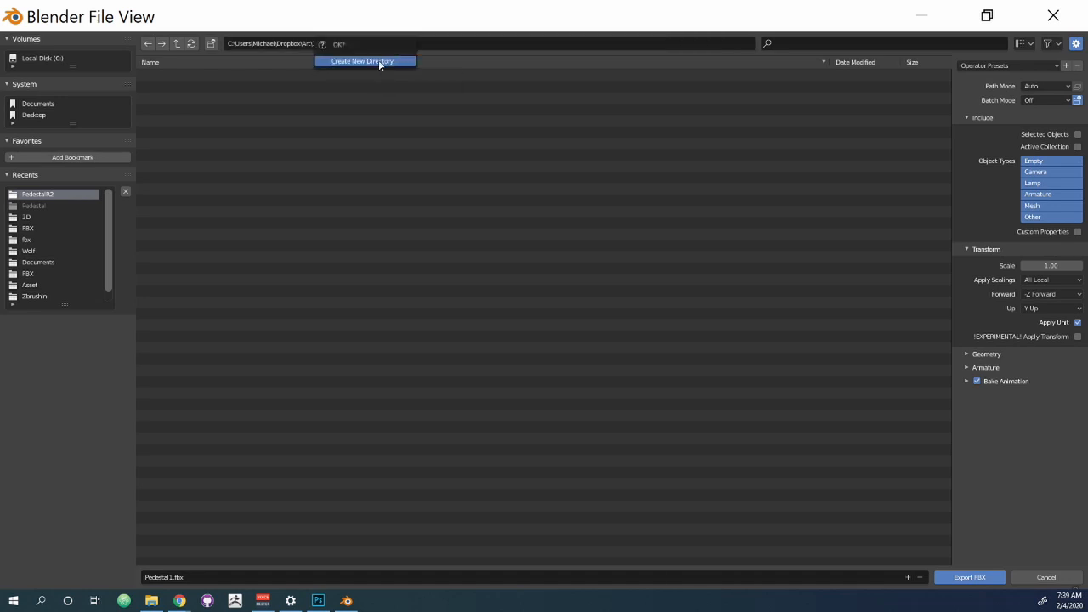
pyautogui.click(379, 61)
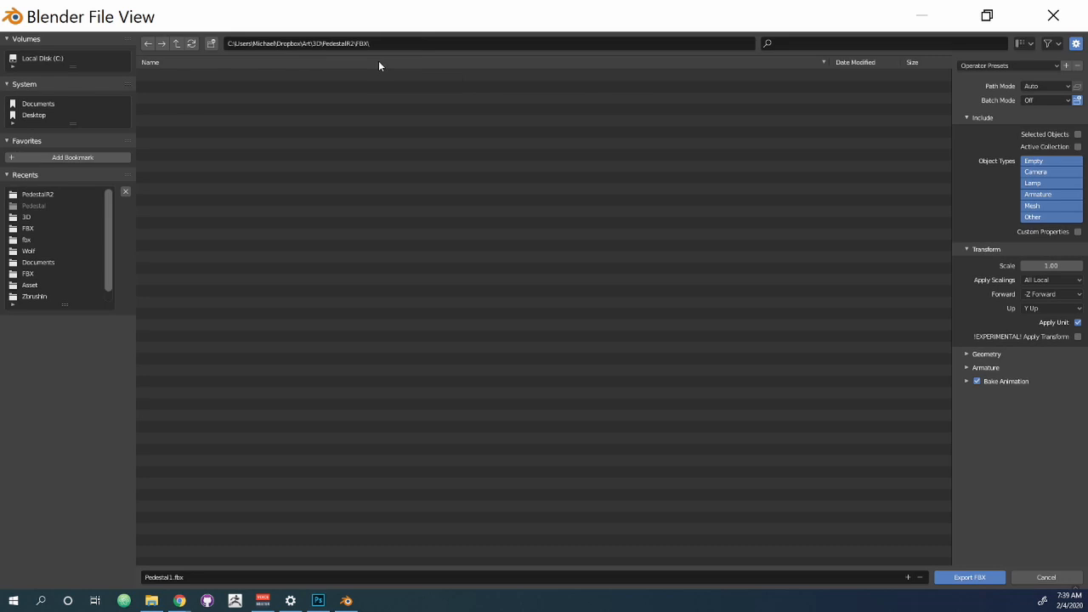
pyautogui.click(173, 580)
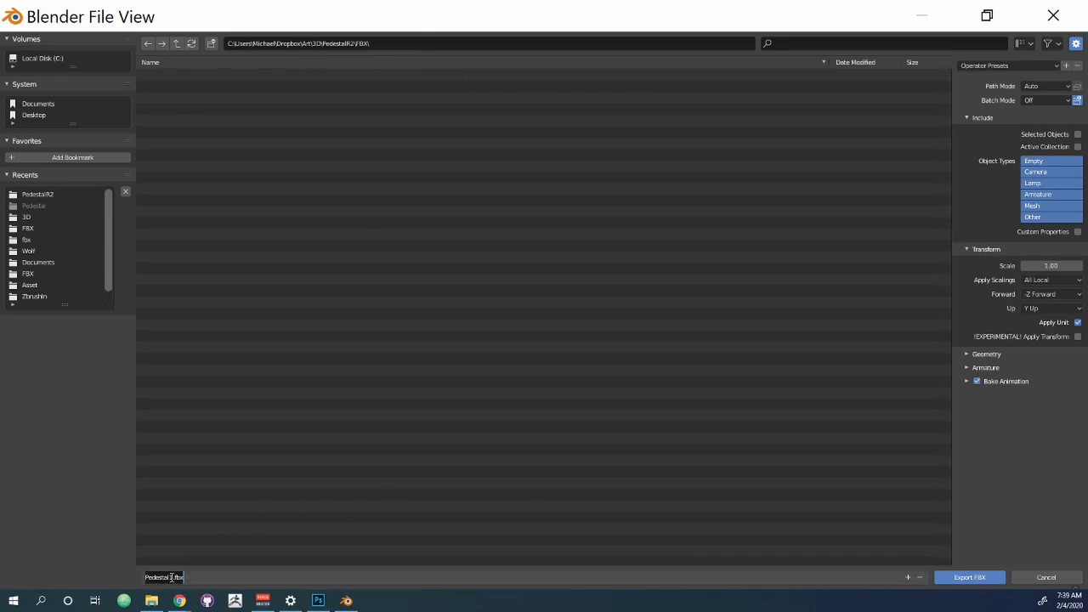
pyautogui.click(171, 580)
pyautogui.press('Return')
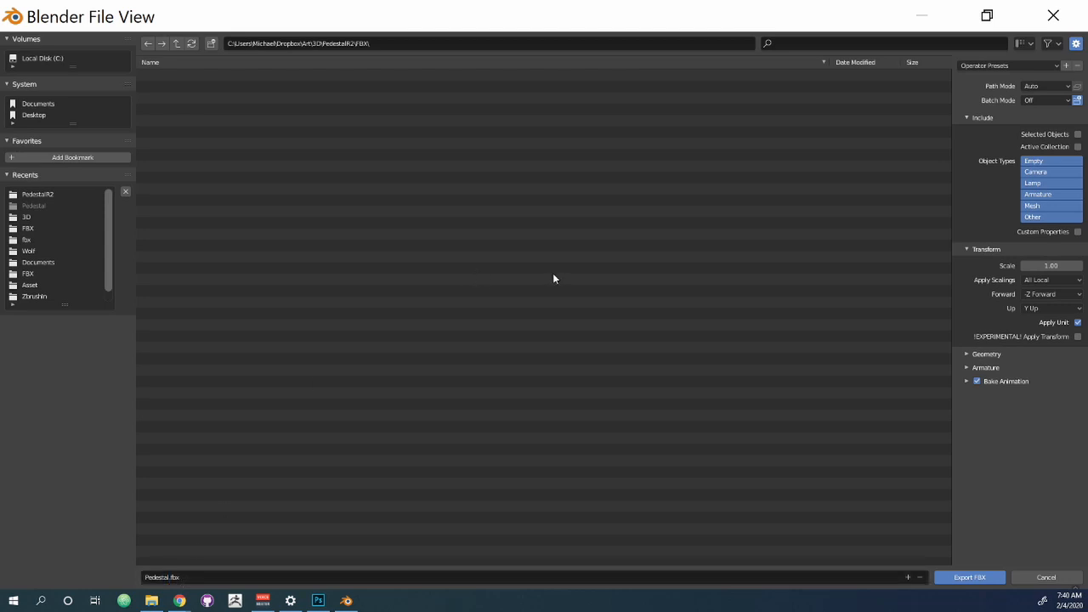
pyautogui.click(1044, 86)
pyautogui.click(1024, 161)
pyautogui.click(1077, 134)
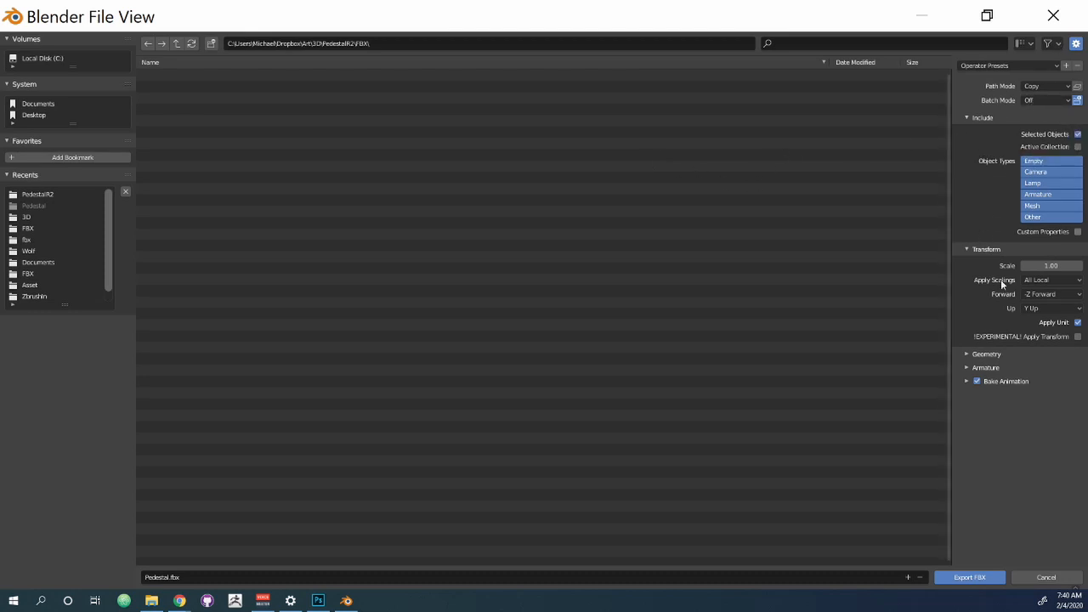
pyautogui.click(1046, 577)
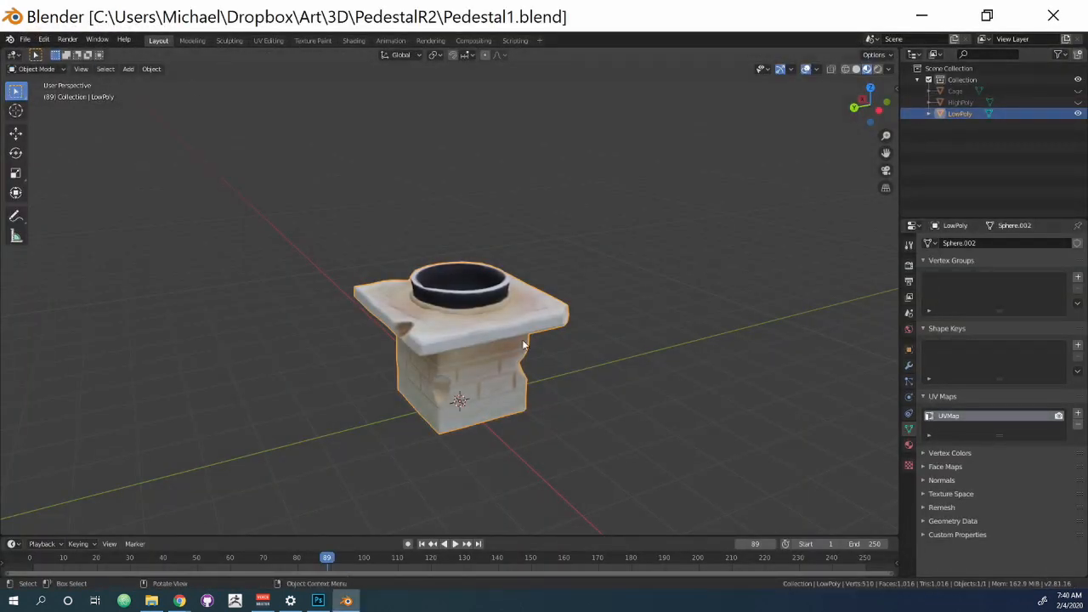
# Start an FBX export into the PedestalR2\FBX folder with path mode Copy, limited to selected objects of type Mesh
pyautogui.click(25, 40)
pyautogui.moveTo(51, 208)
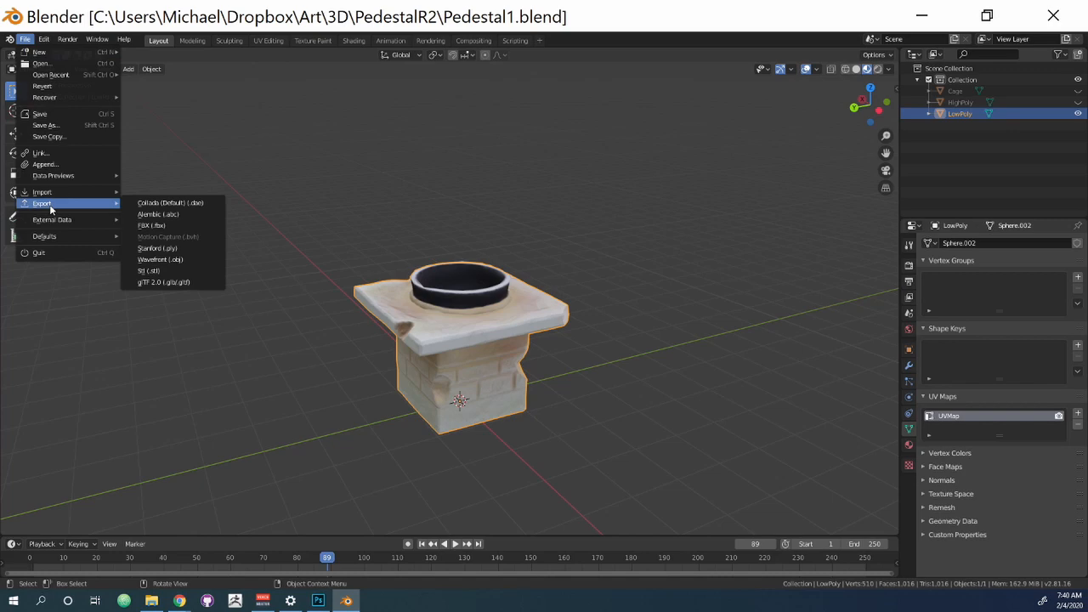
pyautogui.click(164, 227)
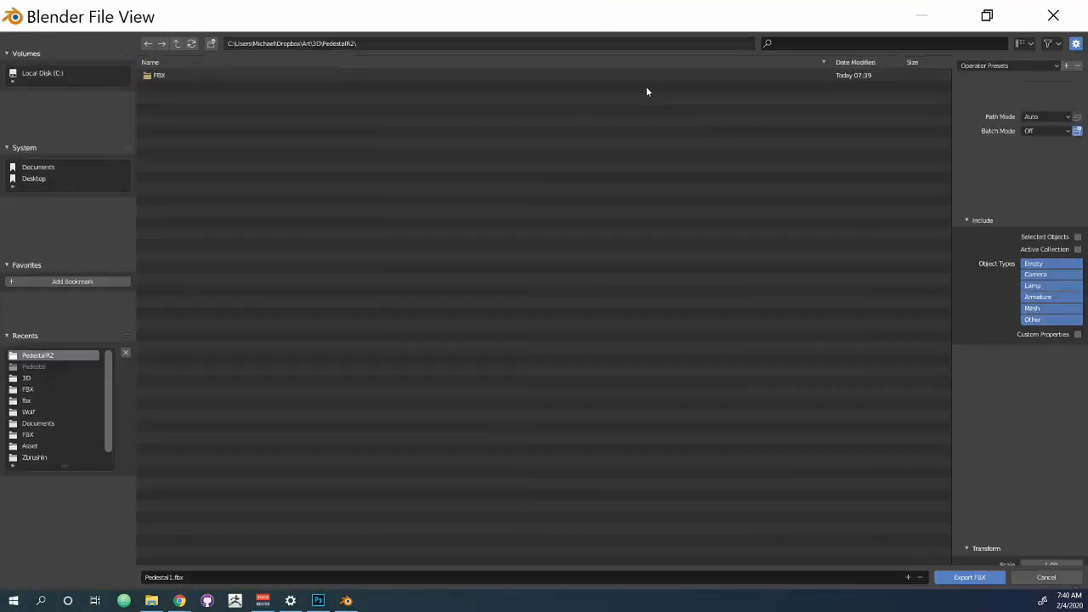
pyautogui.doubleClick(166, 75)
pyautogui.click(1044, 86)
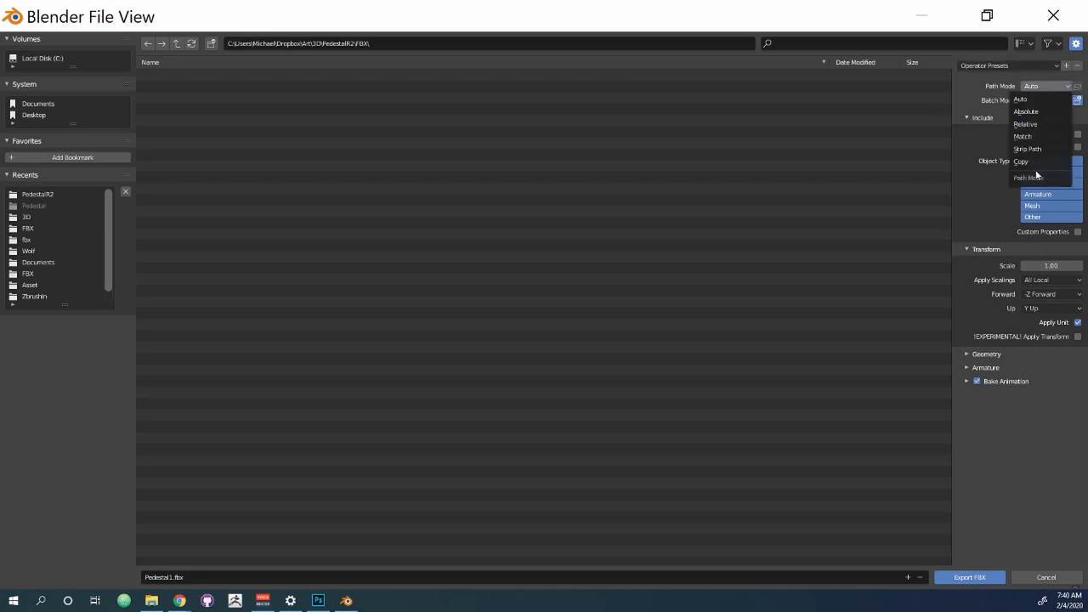
pyautogui.click(1032, 161)
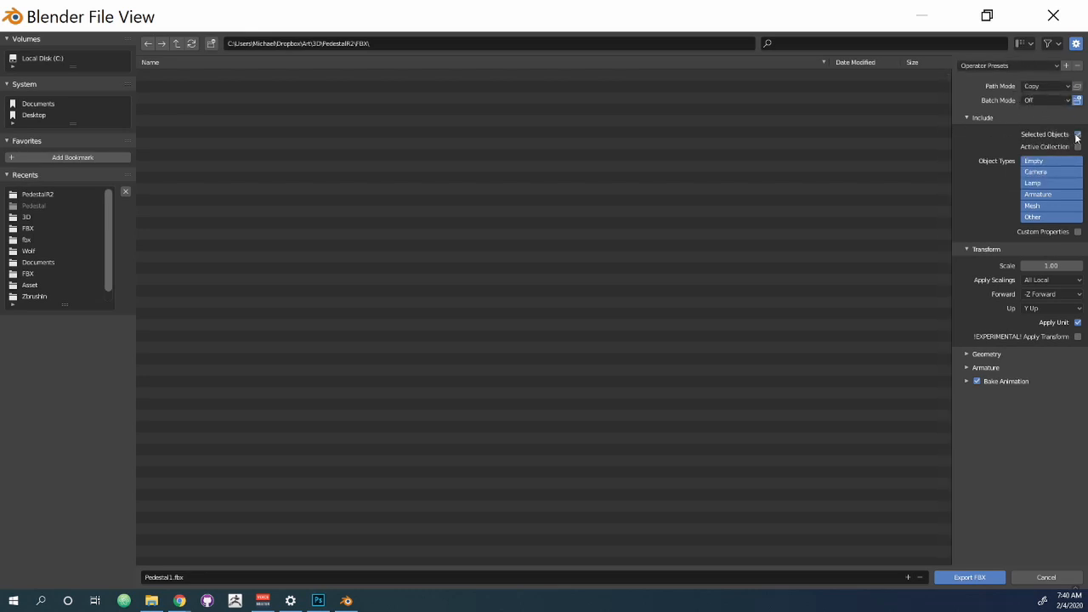
pyautogui.click(1043, 209)
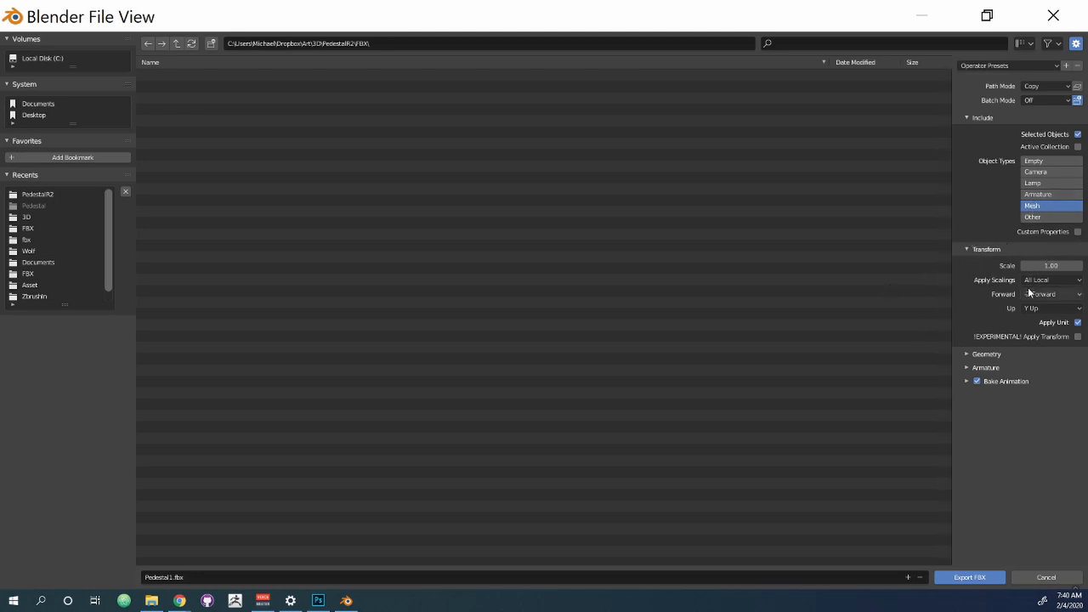
# Set the export axes to -Y Forward and Z Up, and the geometry smoothing to Face
pyautogui.click(1049, 294)
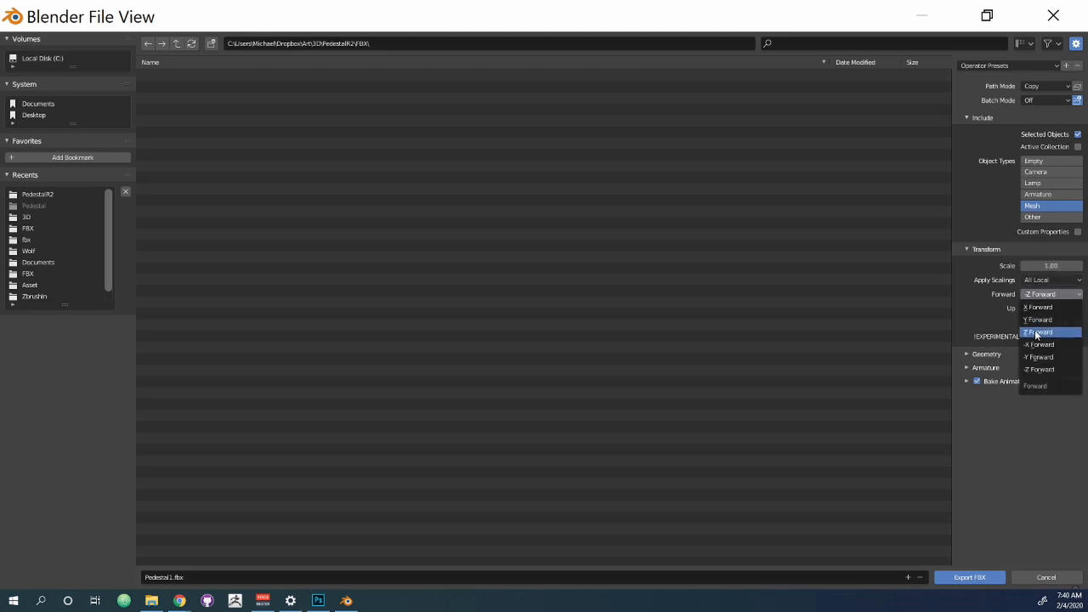
pyautogui.click(1044, 358)
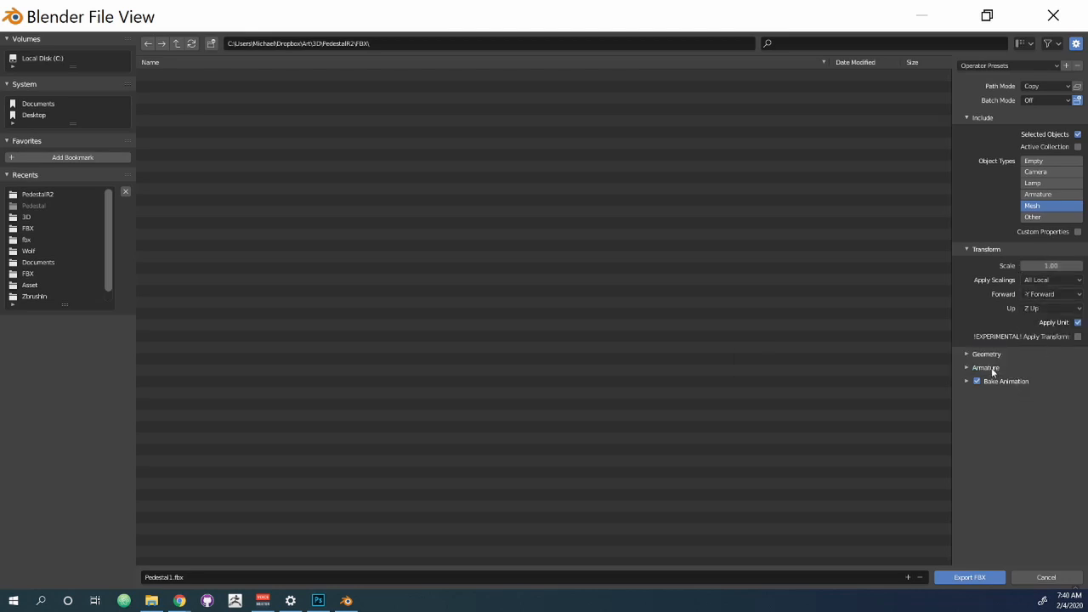
pyautogui.click(968, 358)
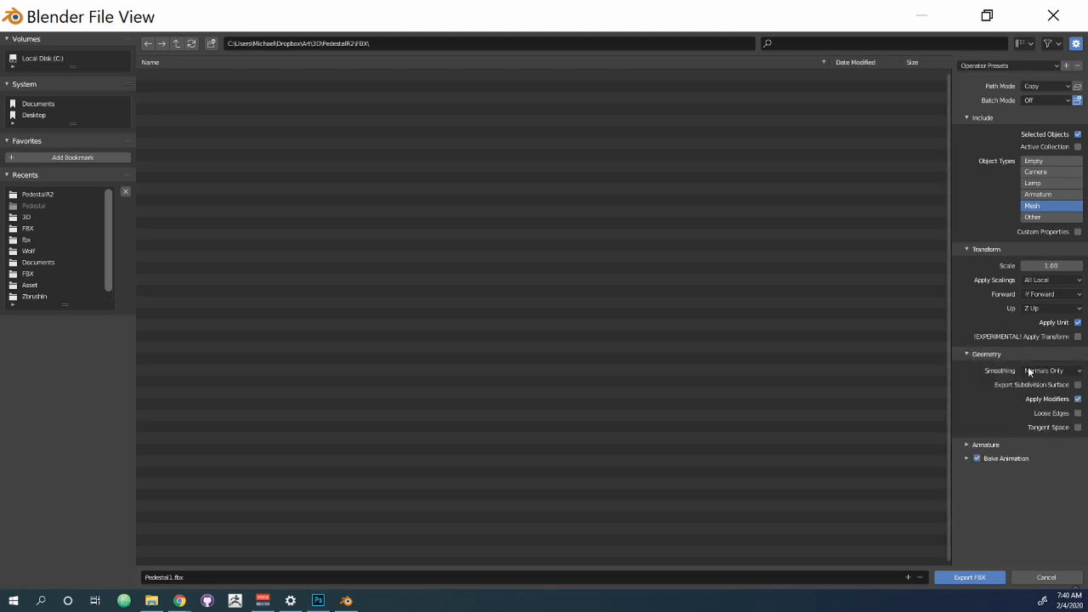
pyautogui.click(1035, 371)
pyautogui.click(1022, 396)
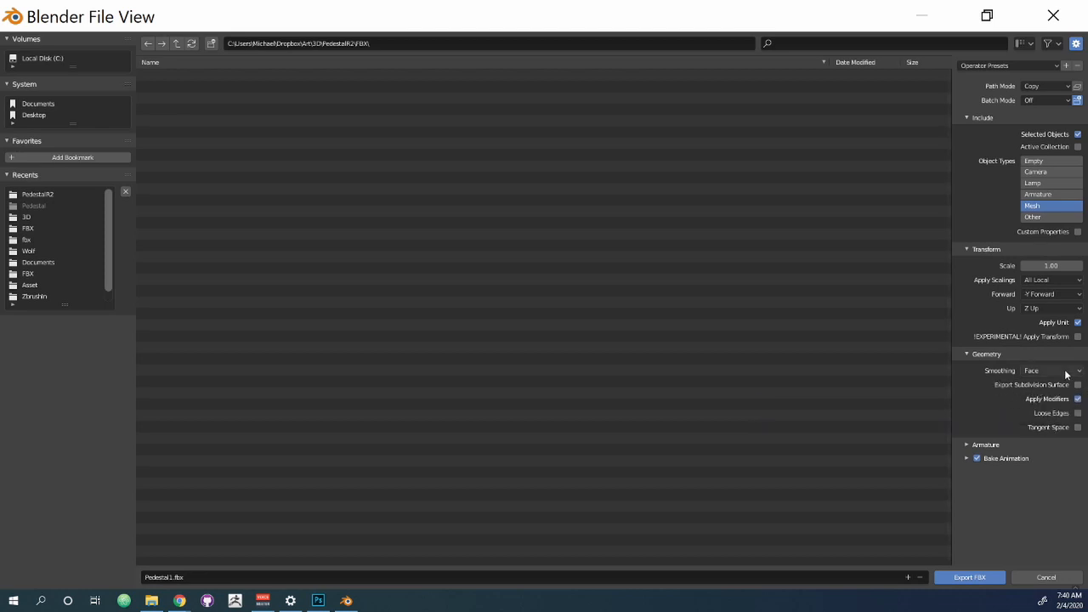
pyautogui.doubleClick(967, 444)
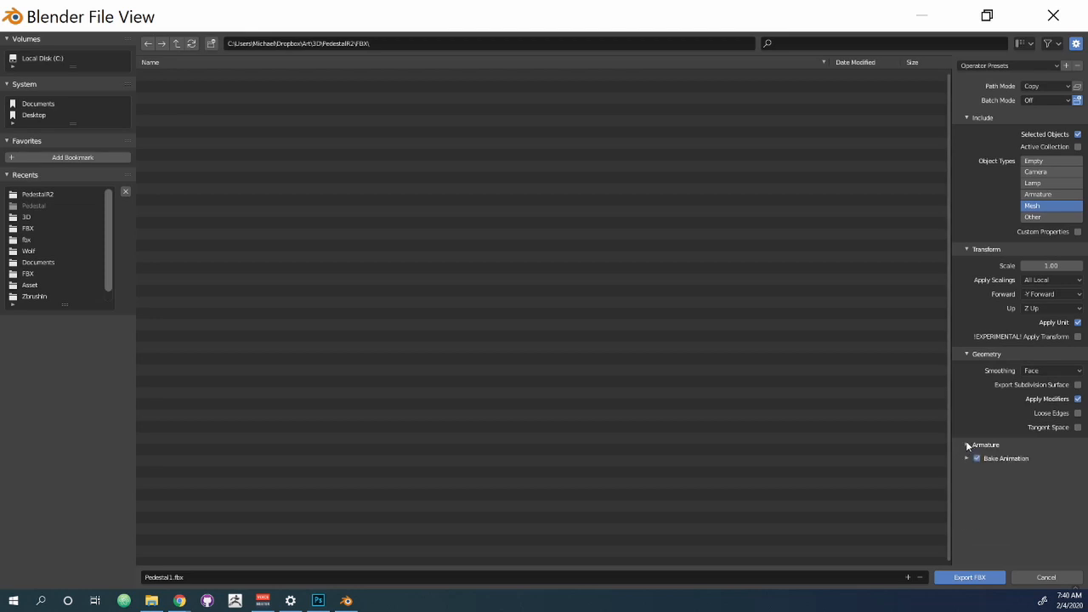
pyautogui.click(966, 444)
pyautogui.click(967, 445)
# Name the export file Pedestal.fbx and export it
pyautogui.click(174, 578)
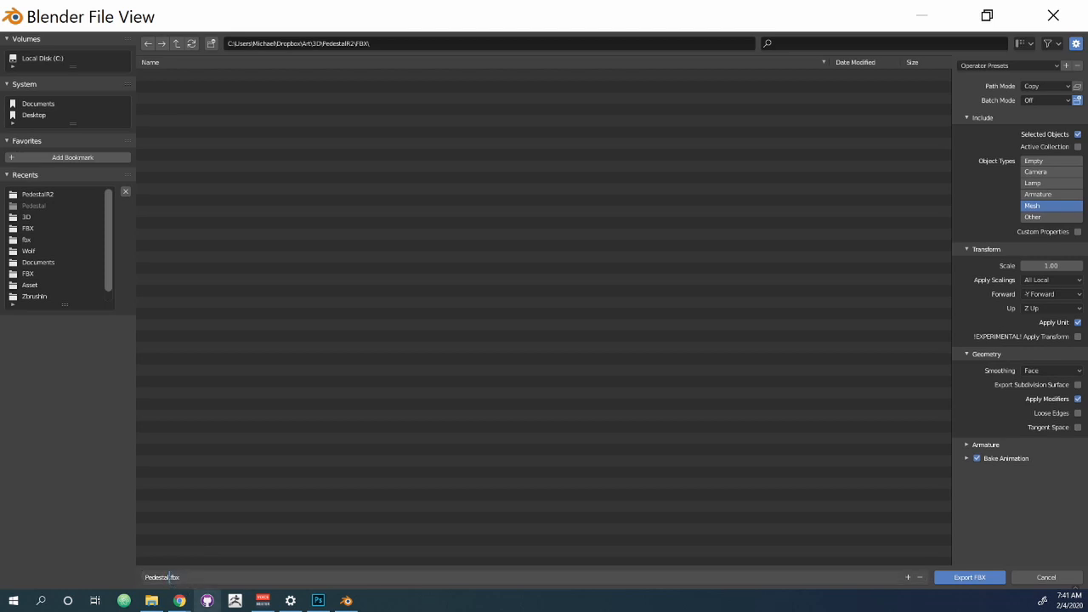
pyautogui.click(606, 383)
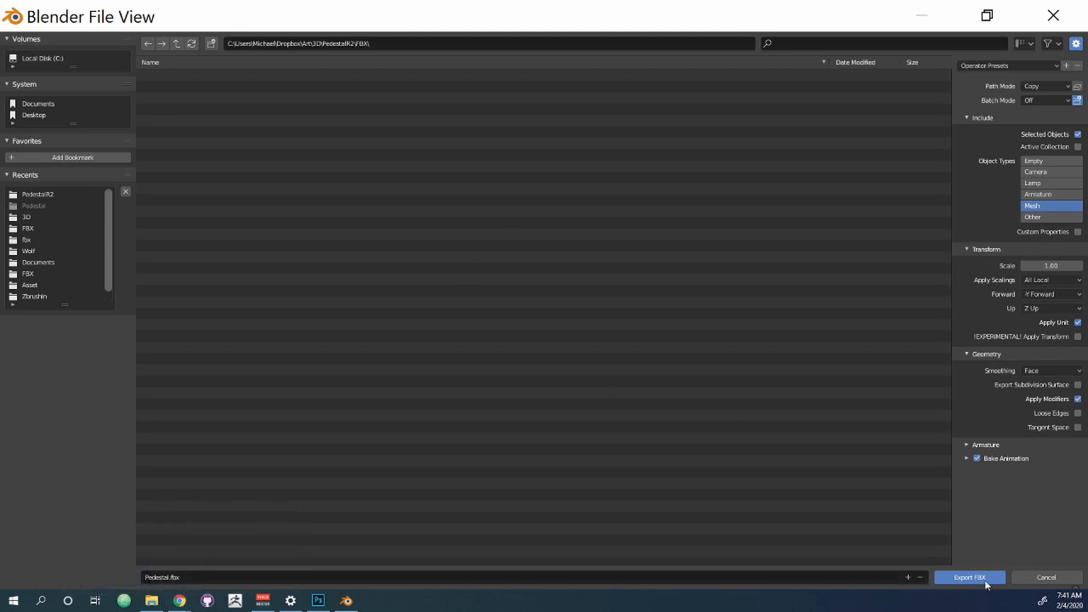
pyautogui.click(948, 583)
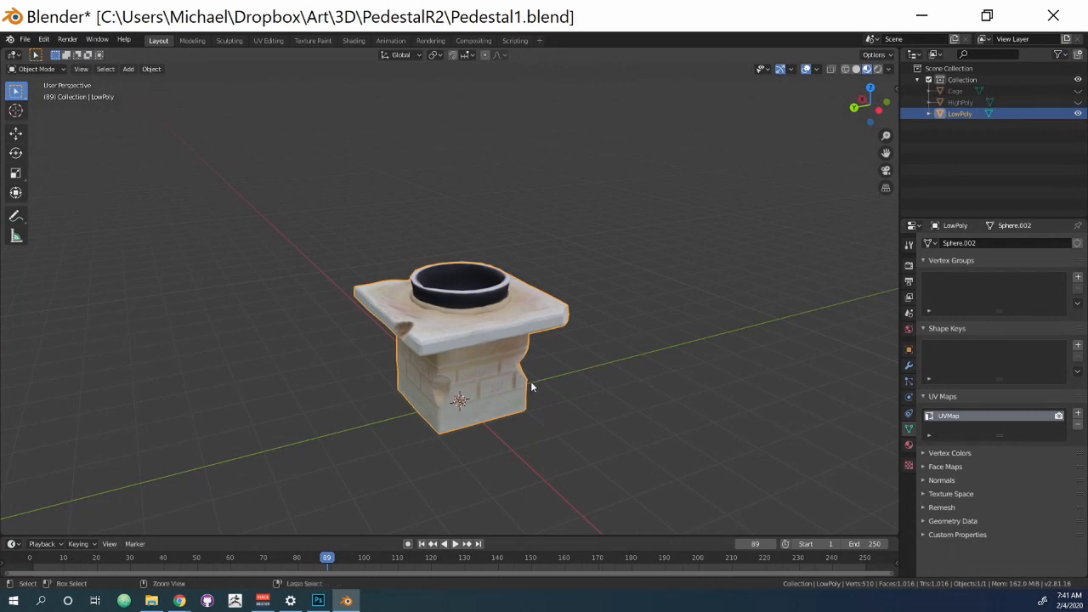
# Save the Pedestal1.blend file and close Blender
pyautogui.hotkey('ctrl', 's')
pyautogui.scroll(-4, 575, 358)
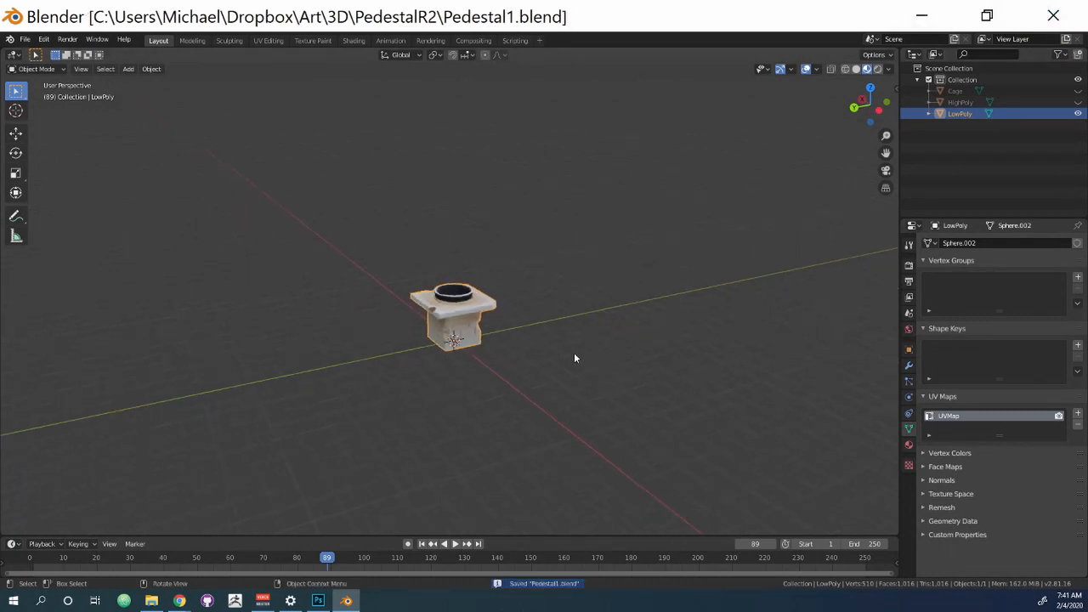
pyautogui.scroll(5, 575, 354)
pyautogui.moveTo(575, 354); pyautogui.dragTo(639, 335, button='middle')
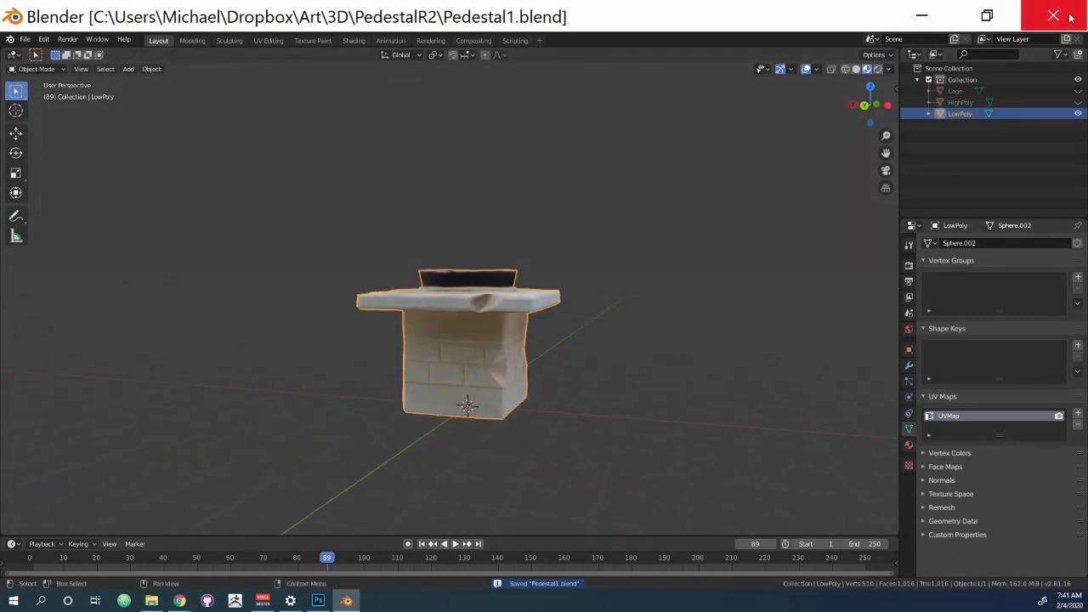
pyautogui.click(1064, 17)
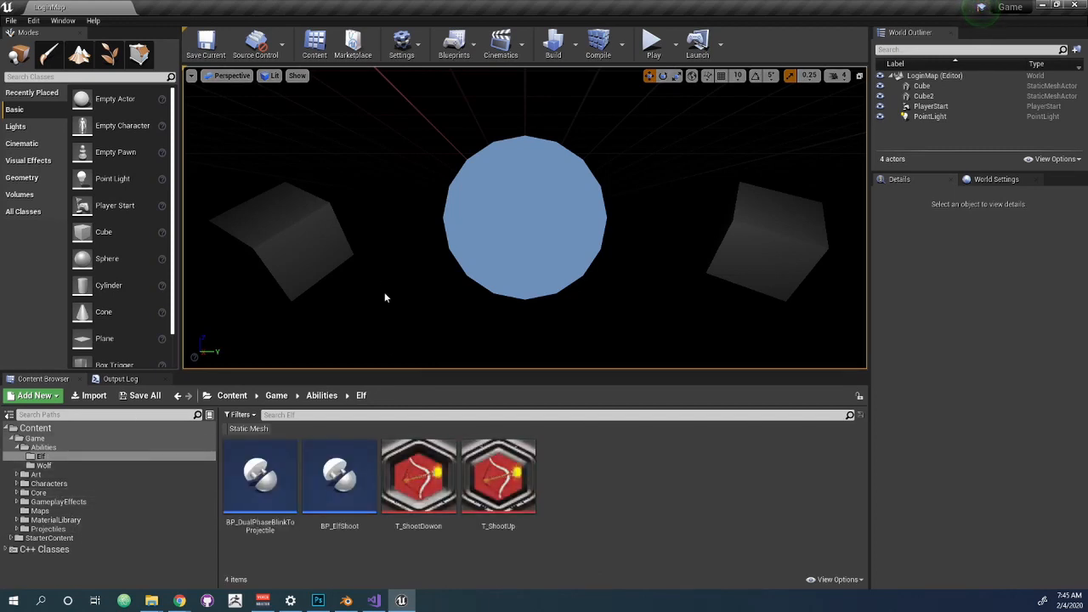
# In the Unreal Editor, create a folder named Pedestal inside Game/Art/NatureArena and open it
pyautogui.doubleClick(21, 448)
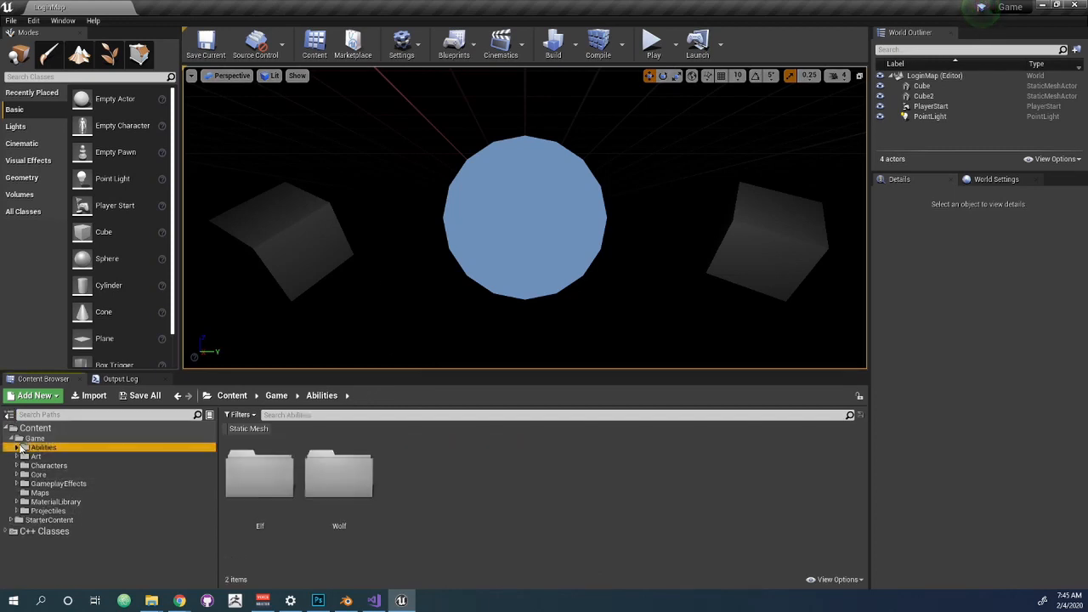
pyautogui.click(16, 456)
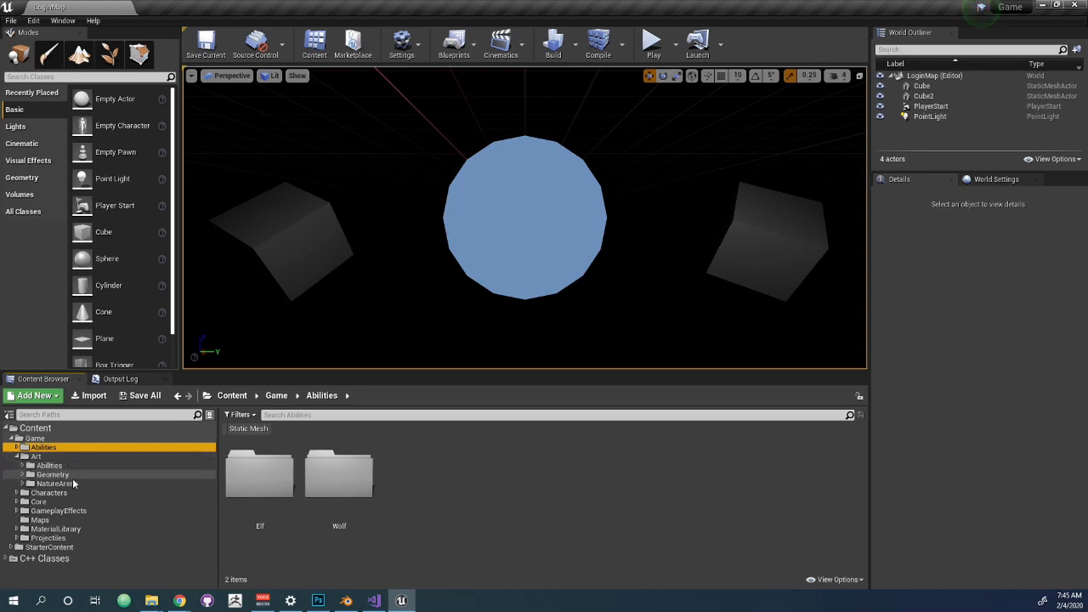
pyautogui.click(57, 483)
pyautogui.click(646, 507)
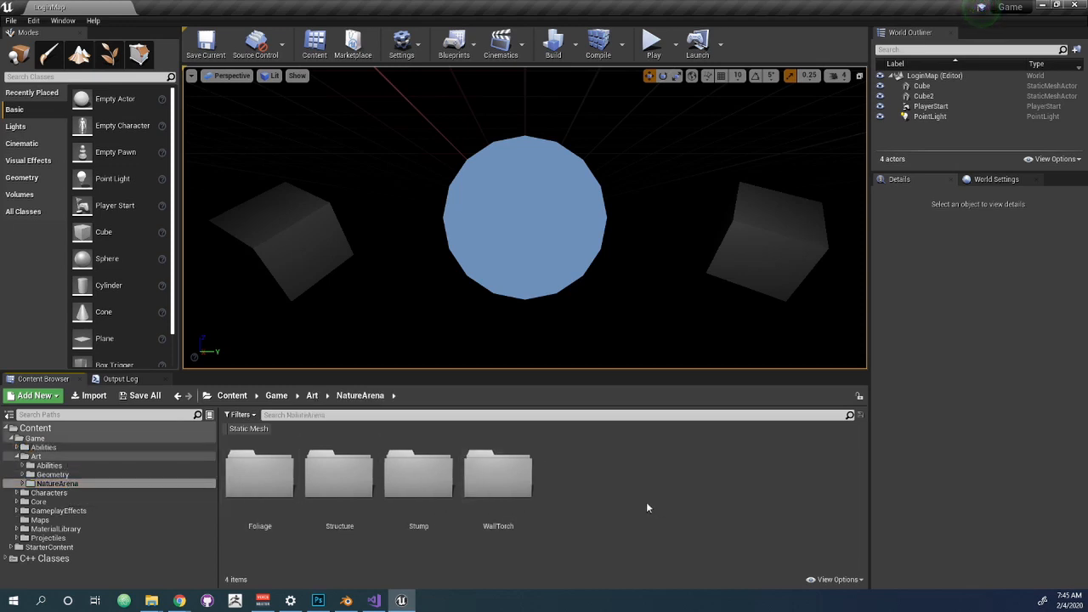
pyautogui.hotkey('ctrl', 'n')
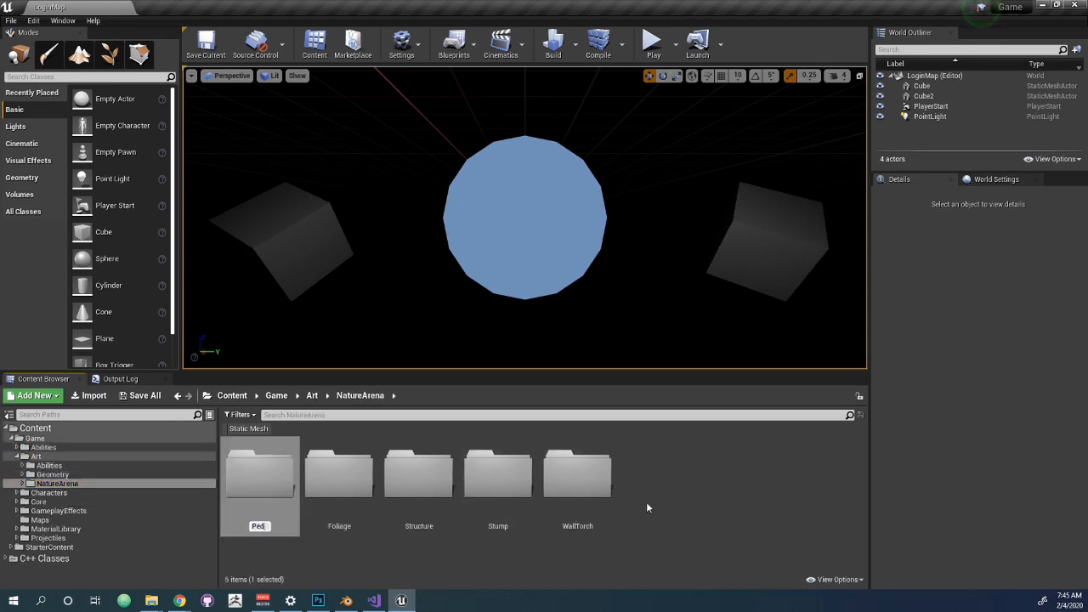
pyautogui.press('Return')
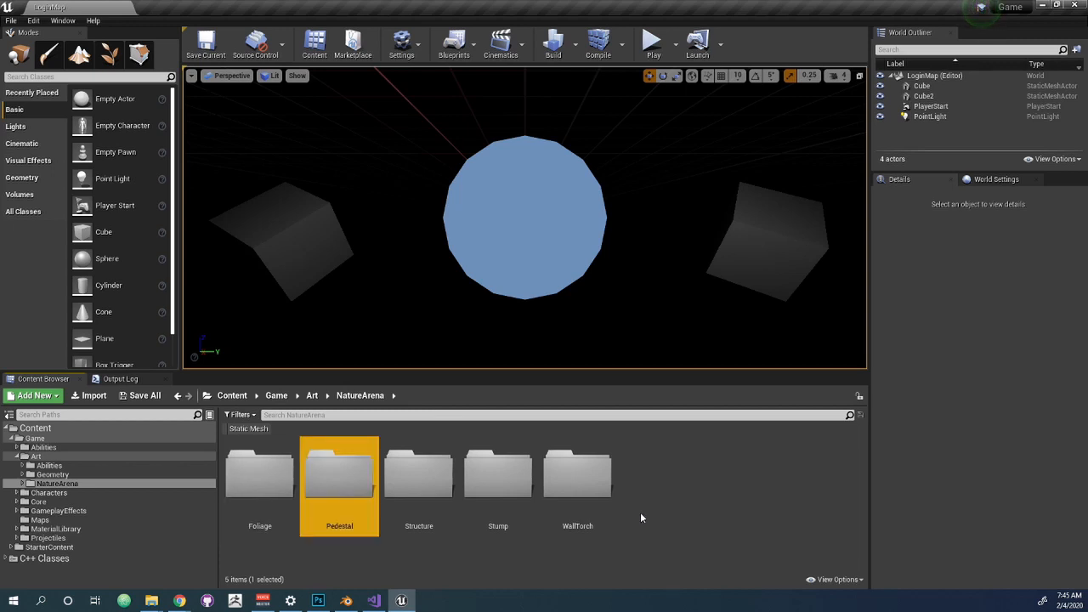
pyautogui.hotkey('ctrl', 's')
pyautogui.doubleClick(345, 475)
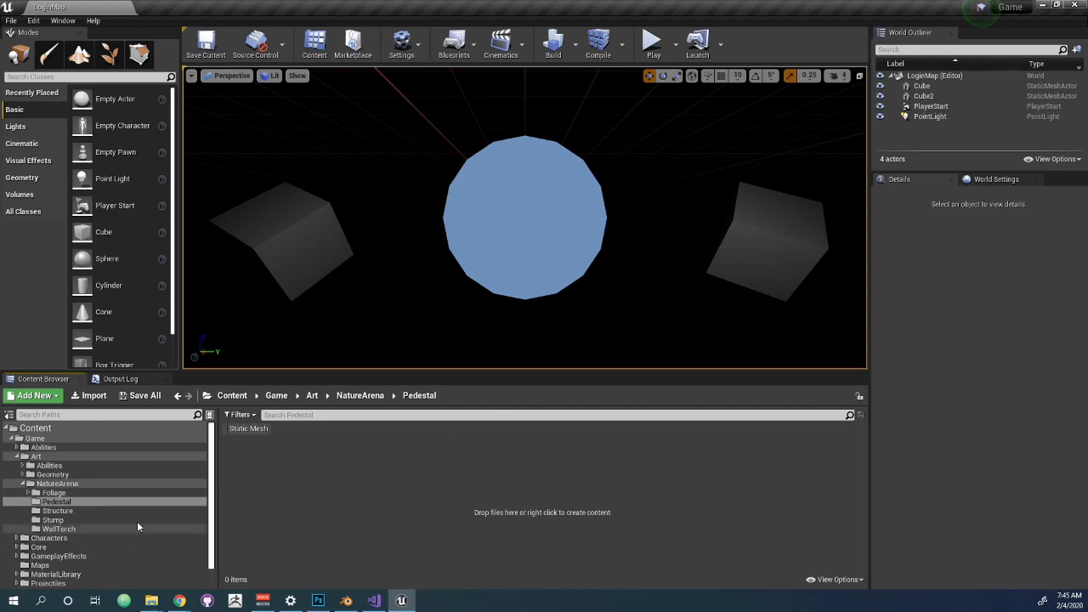
# Open the ArenaMap level from the Game/Maps folder
pyautogui.scroll(-1, 134, 516)
pyautogui.click(36, 544)
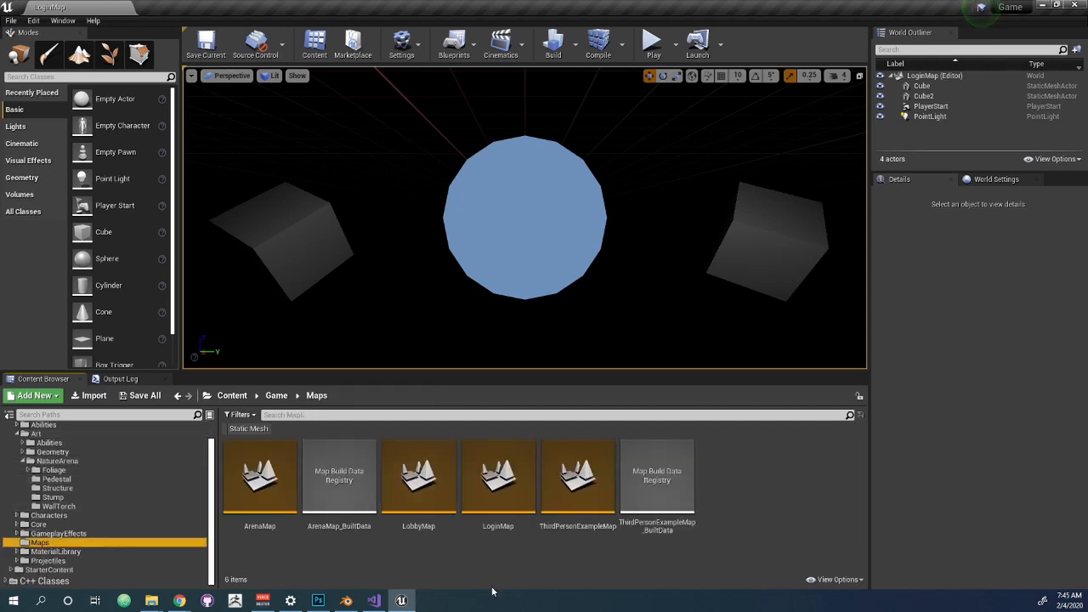
pyautogui.doubleClick(274, 540)
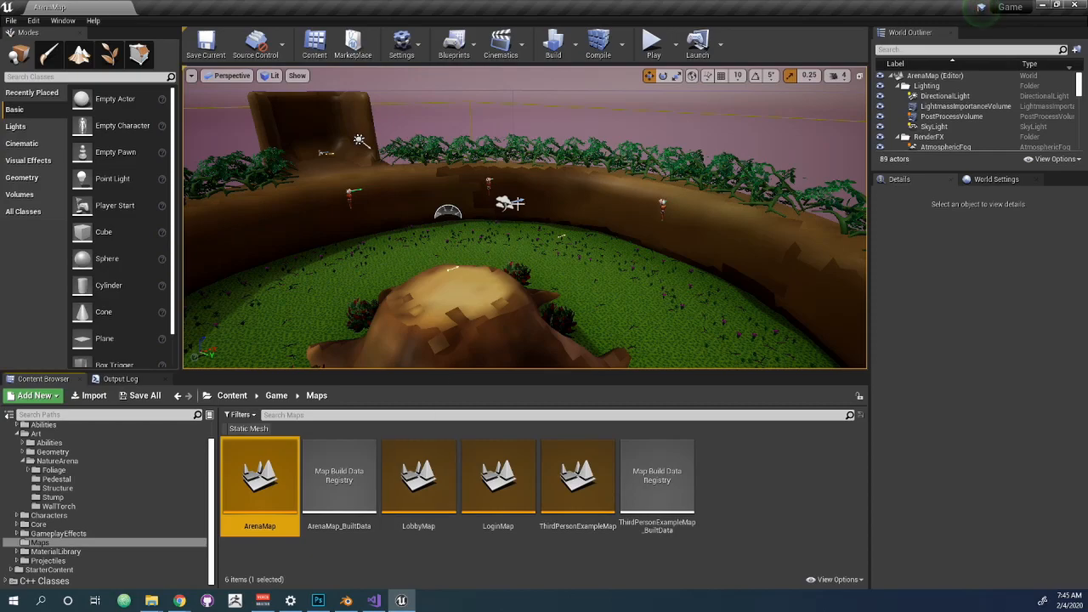
# Open the NatureArena/Pedestal content folder, start an import into it, and browse to Dropbox/Art/3D
pyautogui.scroll(-3, 497, 231)
pyautogui.moveTo(549, 287); pyautogui.dragTo(731, 328, button='right')
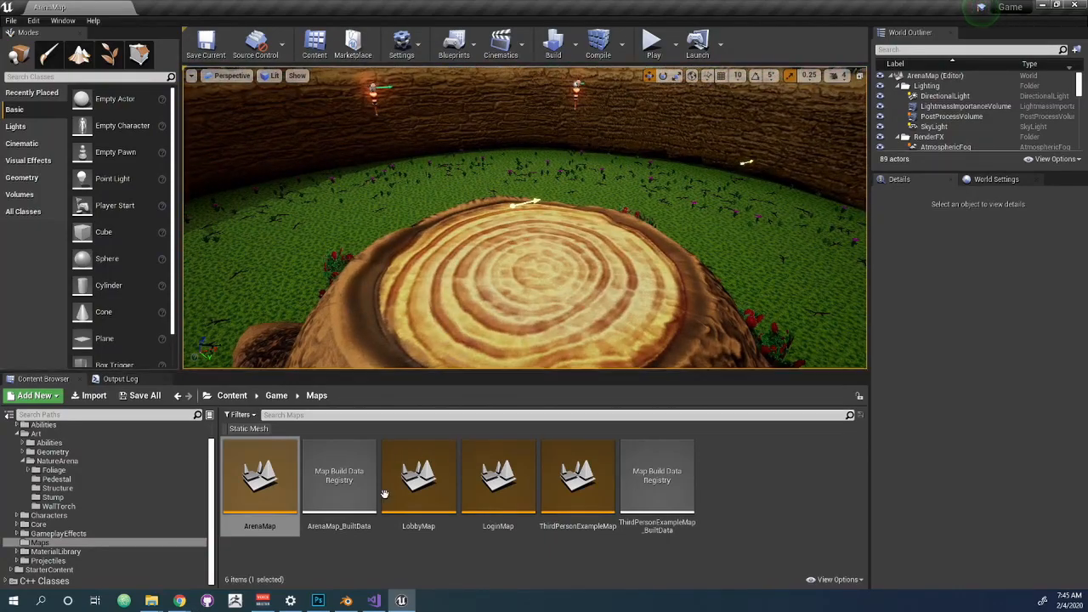
pyautogui.click(58, 480)
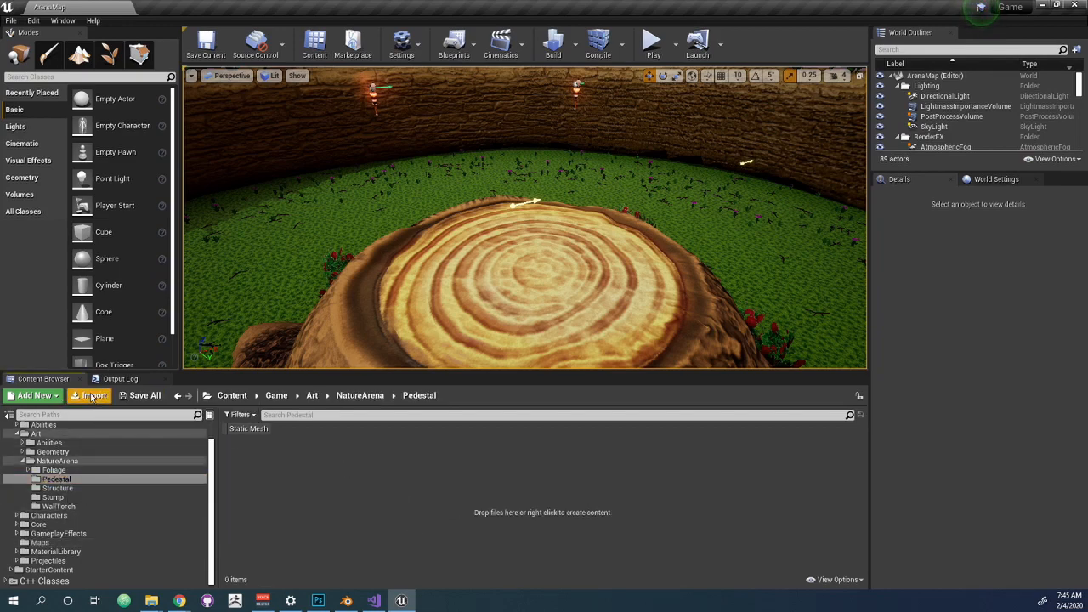
pyautogui.click(84, 397)
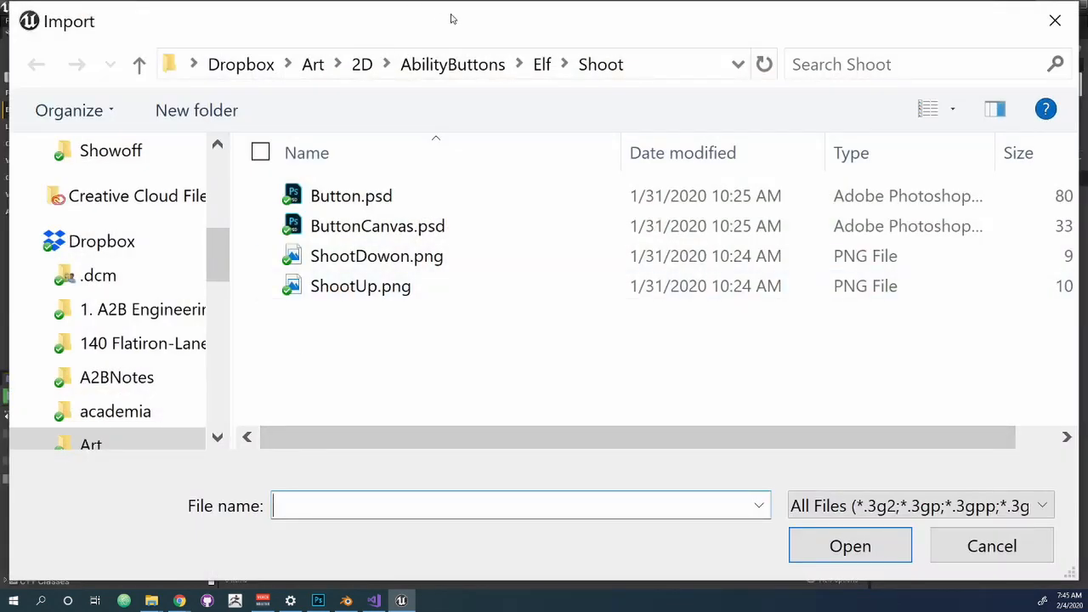
pyautogui.moveTo(450, 21)
pyautogui.mouseDown()
pyautogui.moveTo(402, 80)
pyautogui.moveTo(486, 73)
pyautogui.moveTo(494, 21)
pyautogui.moveTo(452, 19)
pyautogui.mouseUp()
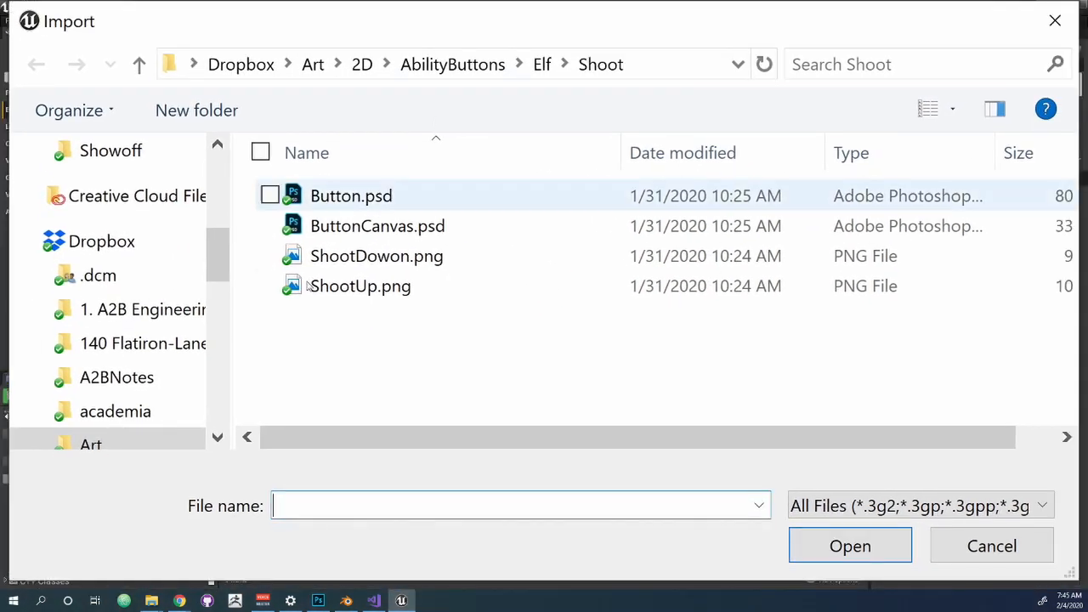
pyautogui.scroll(-1, 153, 323)
pyautogui.click(94, 327)
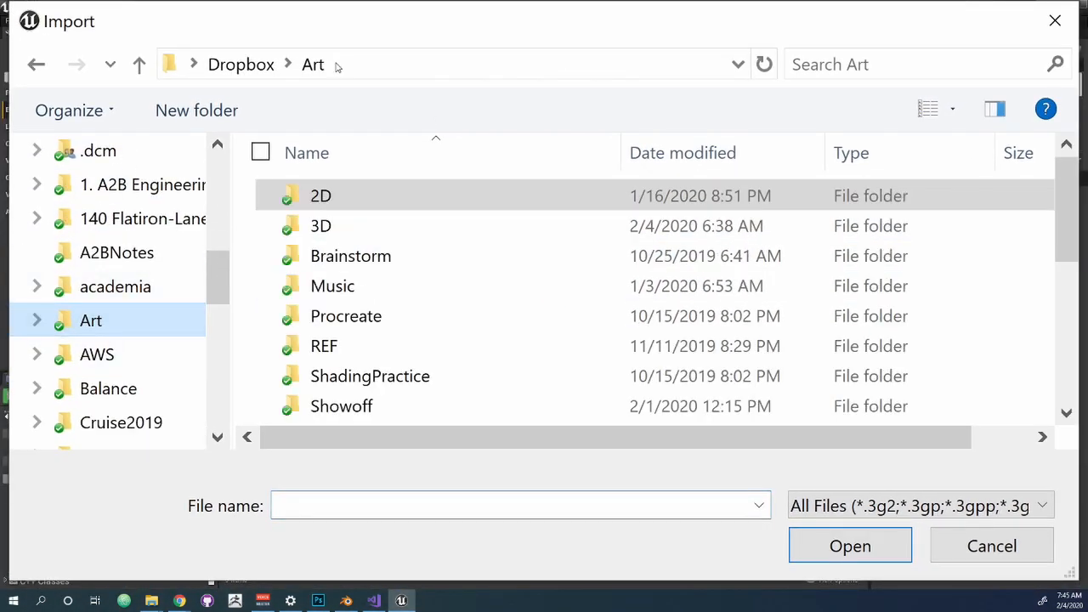
pyautogui.doubleClick(332, 223)
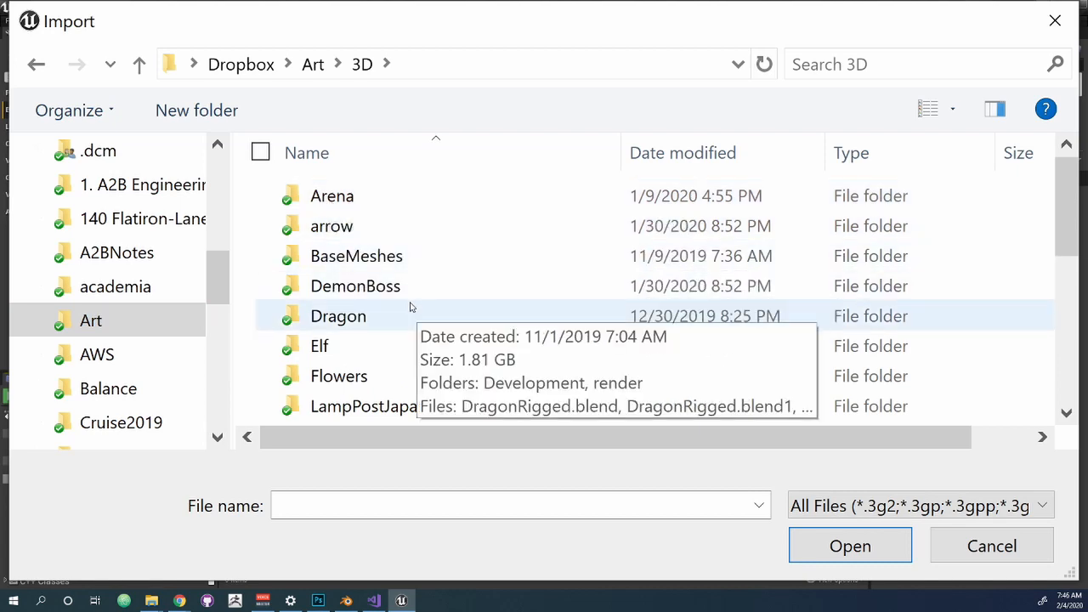
# Choose Pedestal.fbx from the PedestalR2/FBX folder as the file to import
pyautogui.scroll(-5, 408, 307)
pyautogui.scroll(1, 414, 313)
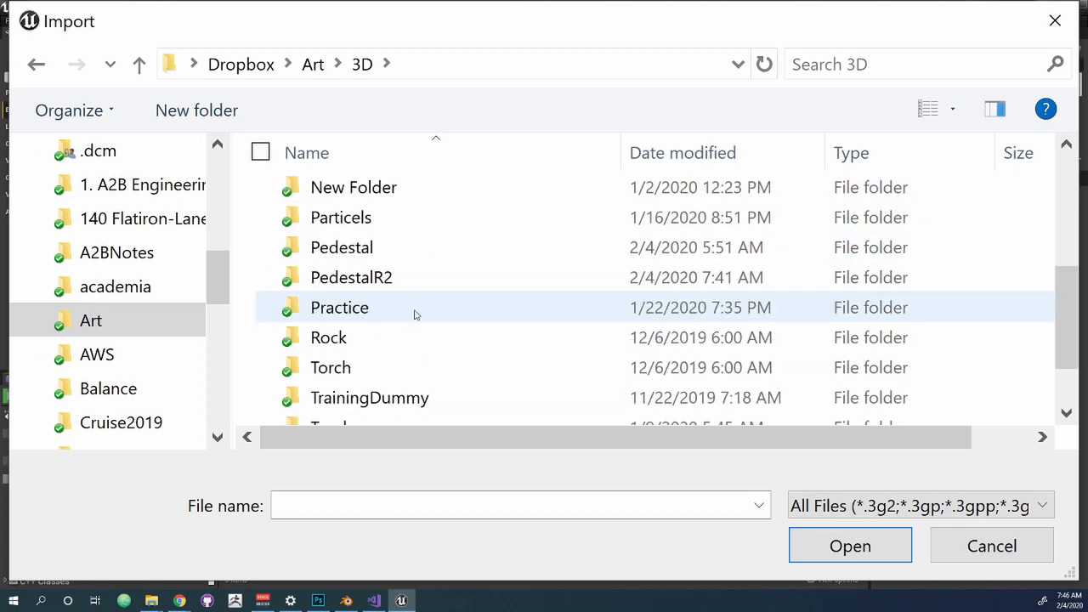
pyautogui.click(375, 286)
pyautogui.doubleClick(375, 285)
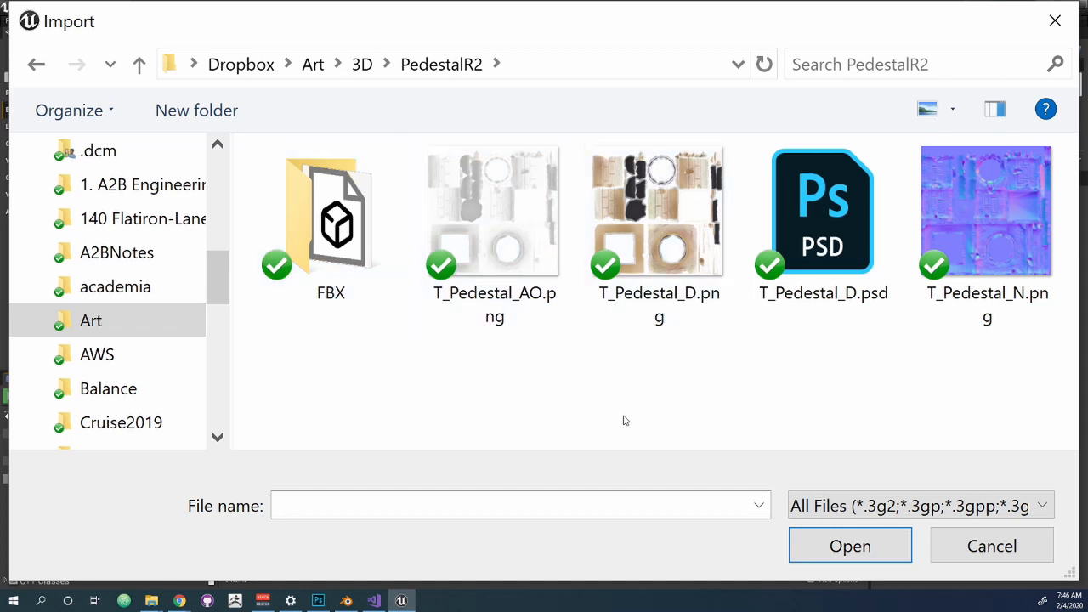
pyautogui.doubleClick(342, 246)
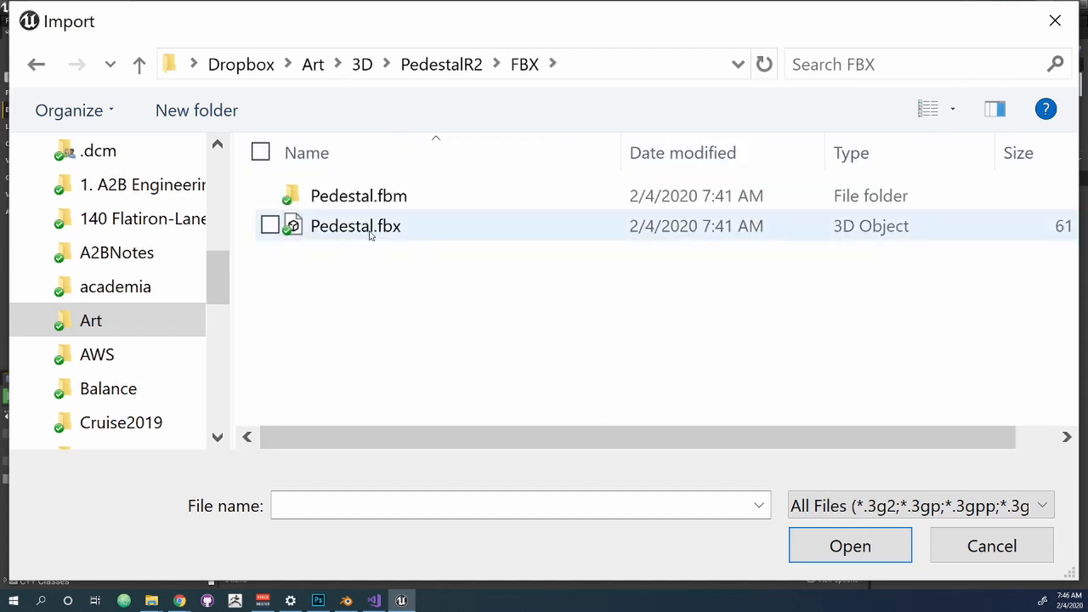
pyautogui.click(370, 231)
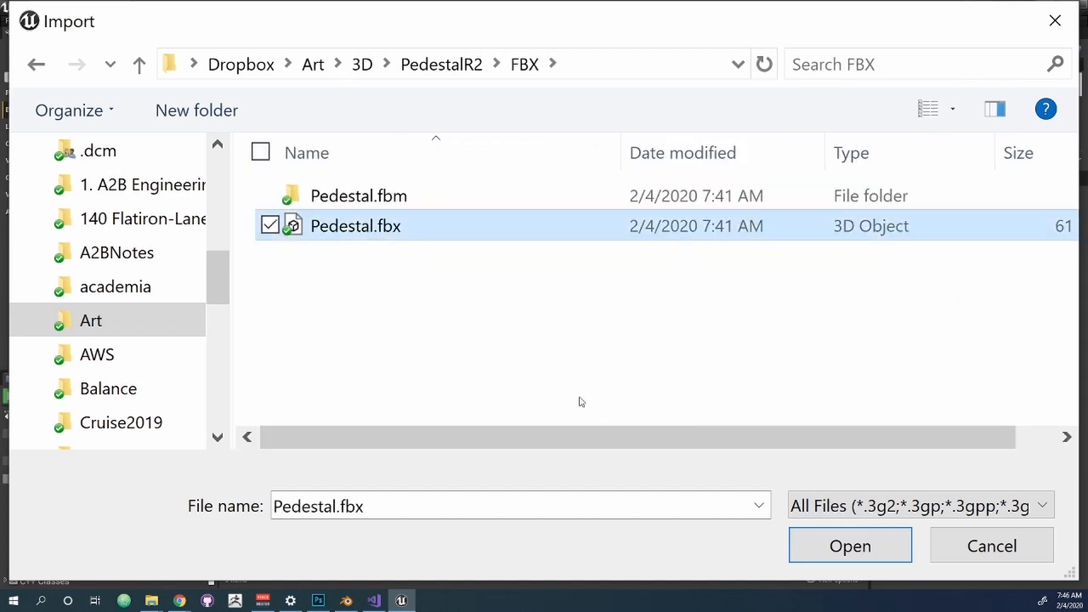
pyautogui.click(849, 549)
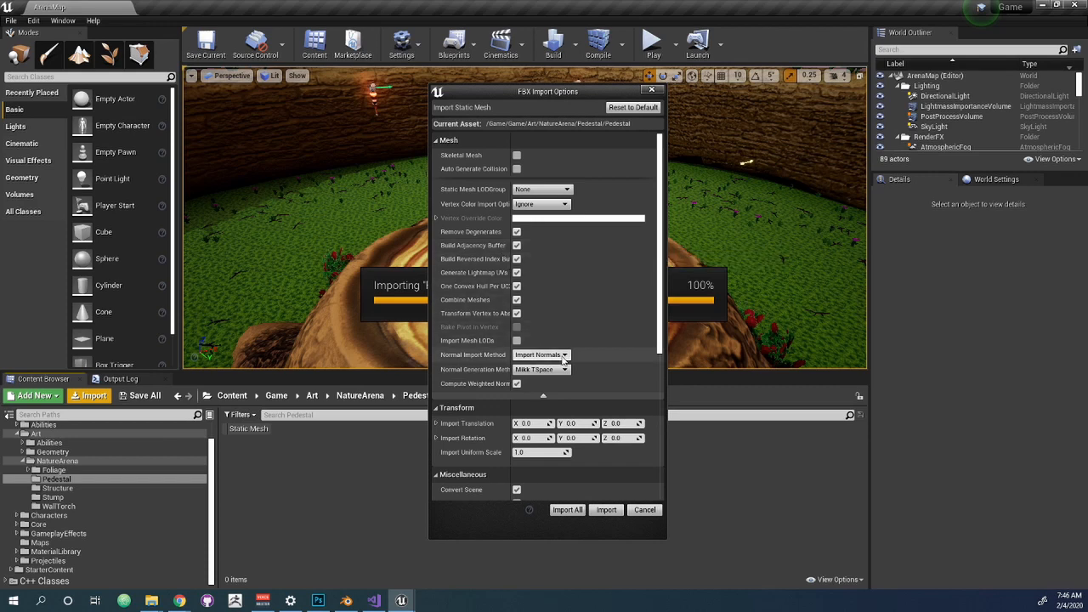
# Import the pedestal as a static mesh with Force Front XAxis, Create New Materials and Import Textures enabled, and save all assets
pyautogui.scroll(-4, 555, 344)
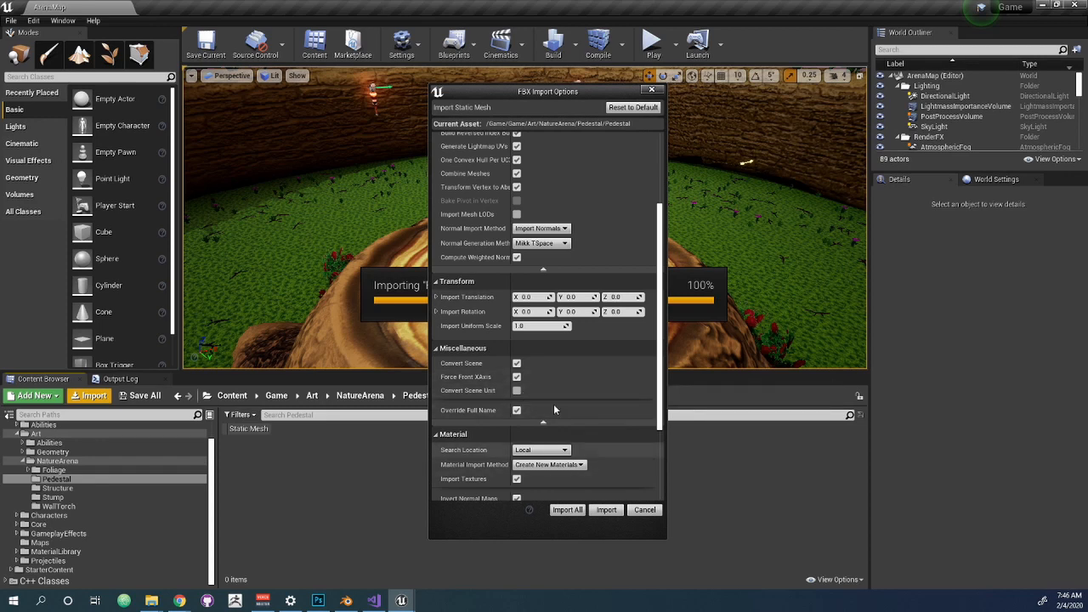
pyautogui.click(516, 377)
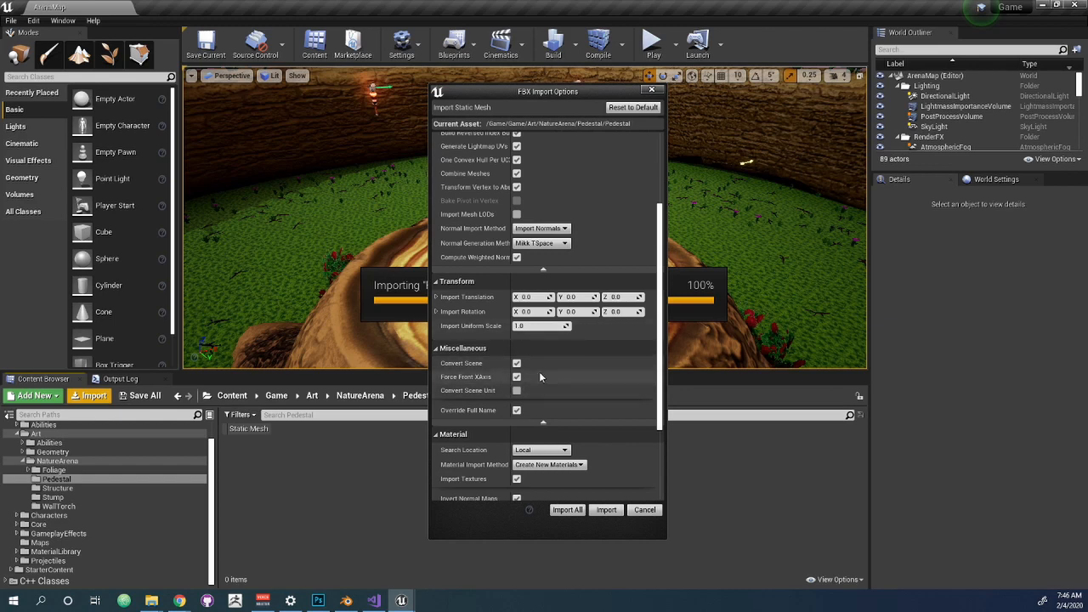
pyautogui.scroll(-3, 510, 353)
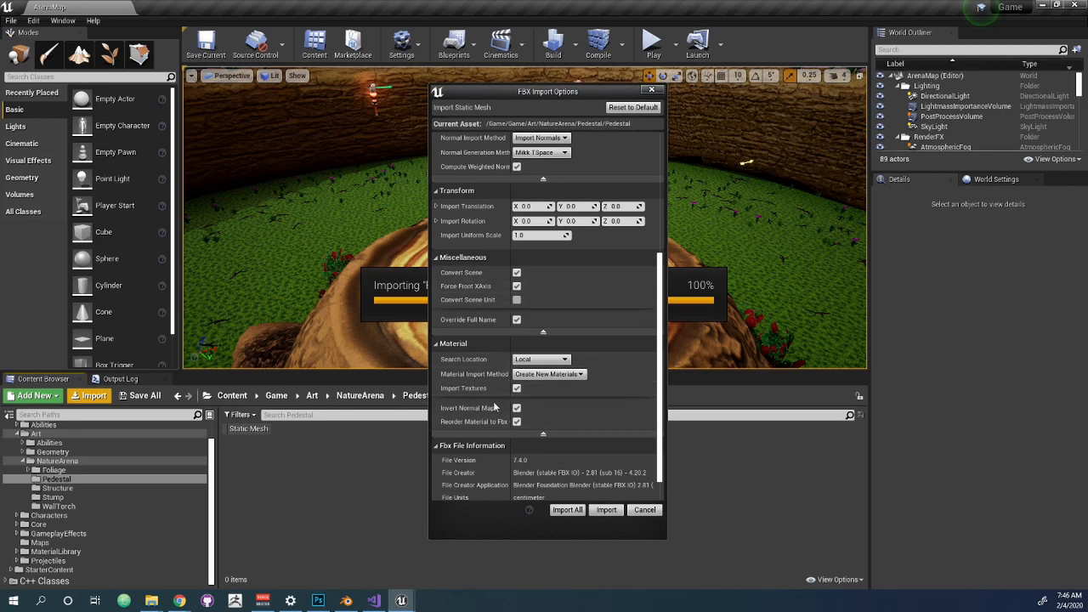
pyautogui.click(606, 510)
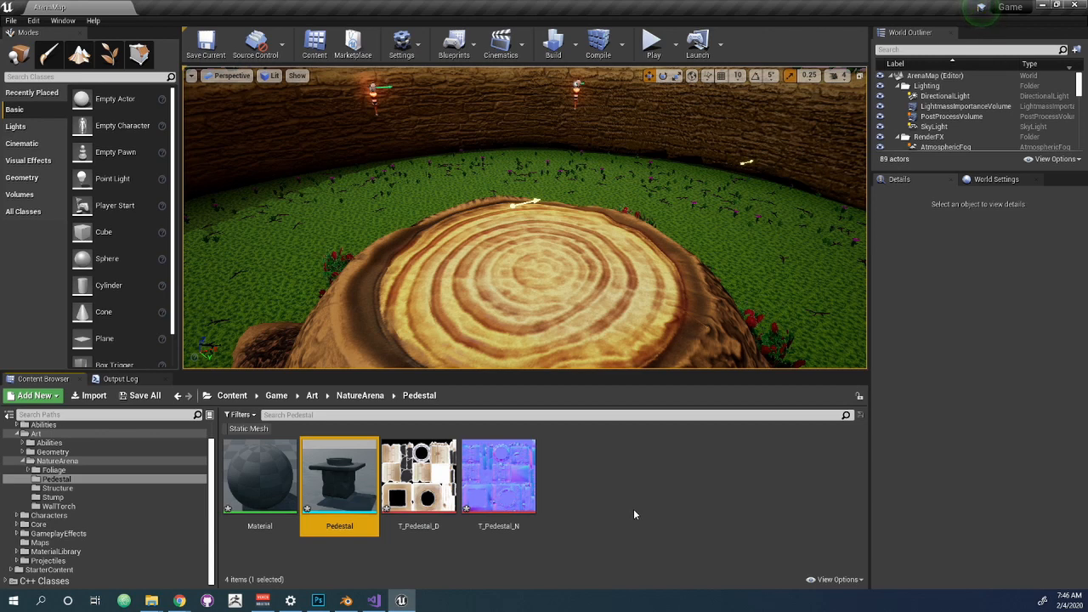
pyautogui.hotkey('ctrl', 'shift', 's')
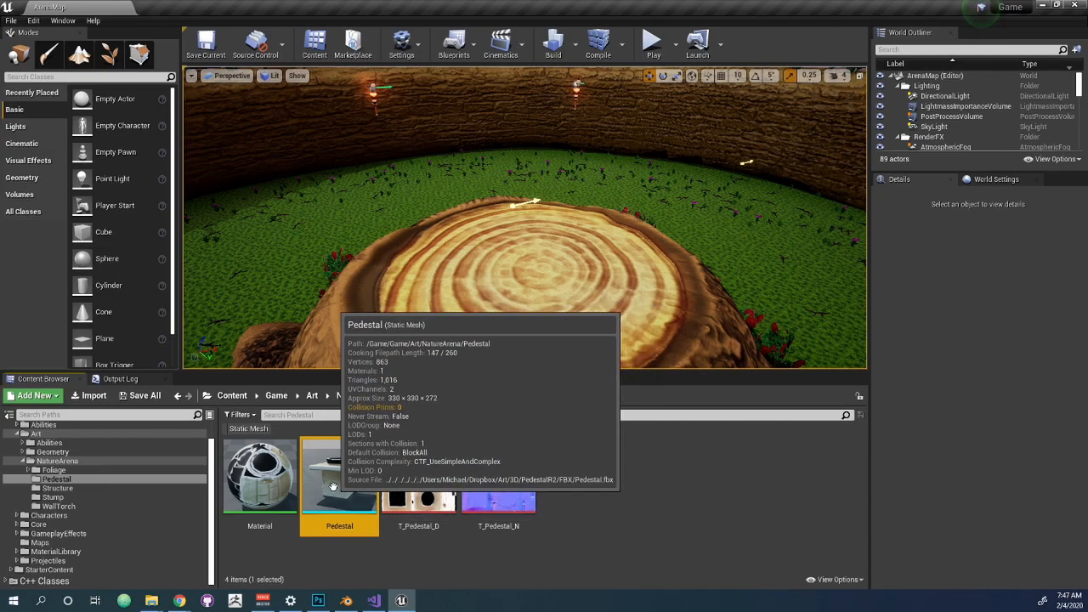
# Place the Pedestal static mesh in the arena level on the central tree stump
pyautogui.moveTo(339, 481); pyautogui.dragTo(537, 290)
pyautogui.moveTo(753, 227); pyautogui.dragTo(706, 247, button='right')
pyautogui.moveTo(700, 99); pyautogui.dragTo(668, 108, button='right')
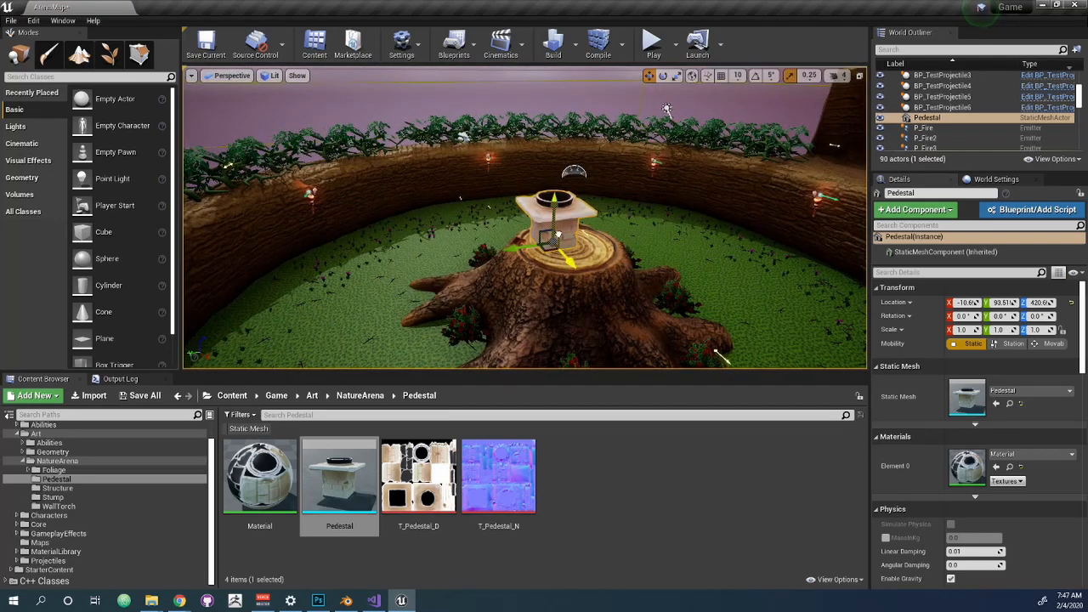
# Reposition the pedestal over the stump top at about X 104.5, Y 4.4, Z 495.6 and save the level
pyautogui.moveTo(558, 236); pyautogui.dragTo(597, 288)
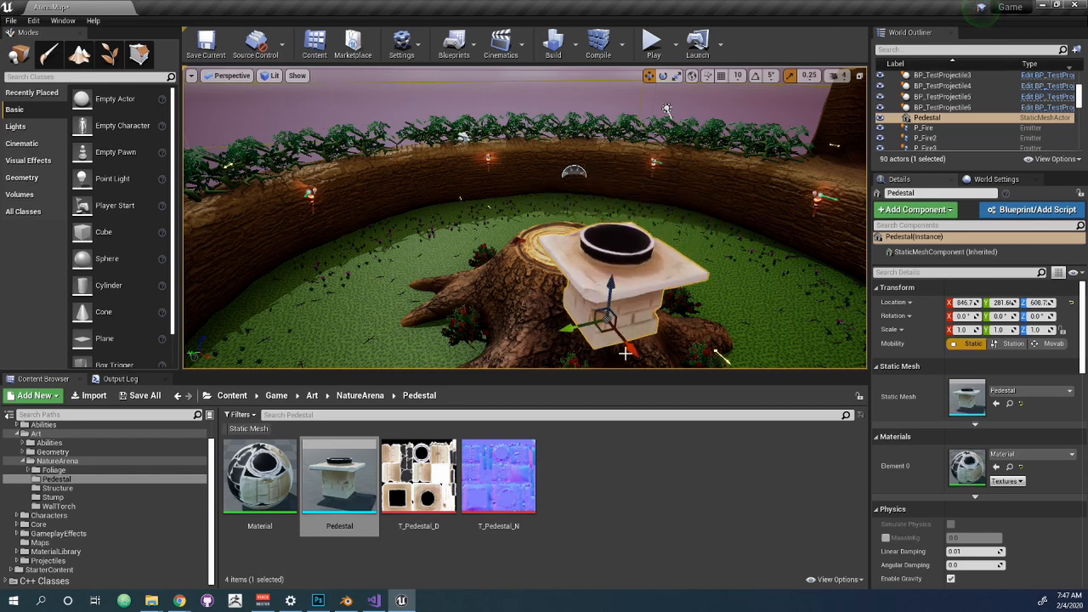
pyautogui.moveTo(626, 350); pyautogui.dragTo(551, 256)
pyautogui.moveTo(537, 202); pyautogui.dragTo(537, 224)
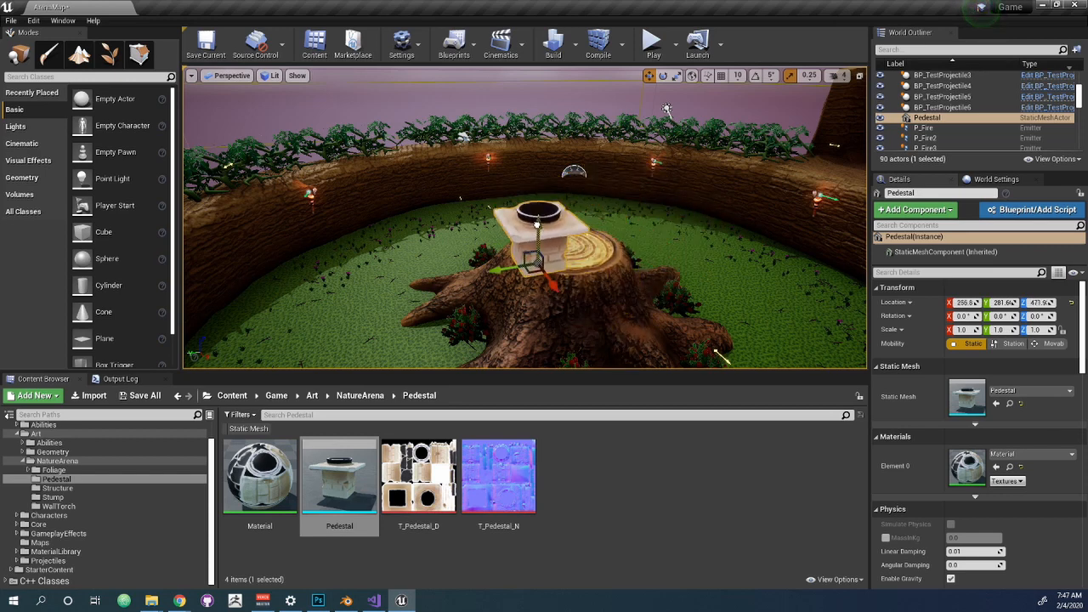
pyautogui.moveTo(498, 270); pyautogui.dragTo(577, 252)
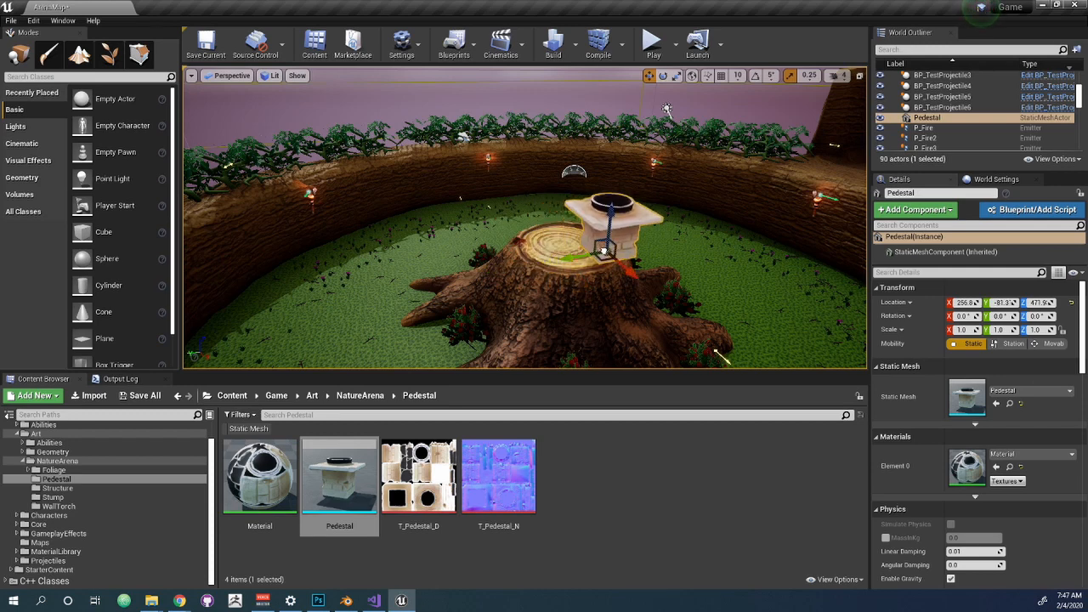
pyautogui.moveTo(604, 248); pyautogui.dragTo(574, 216)
pyautogui.press('End')
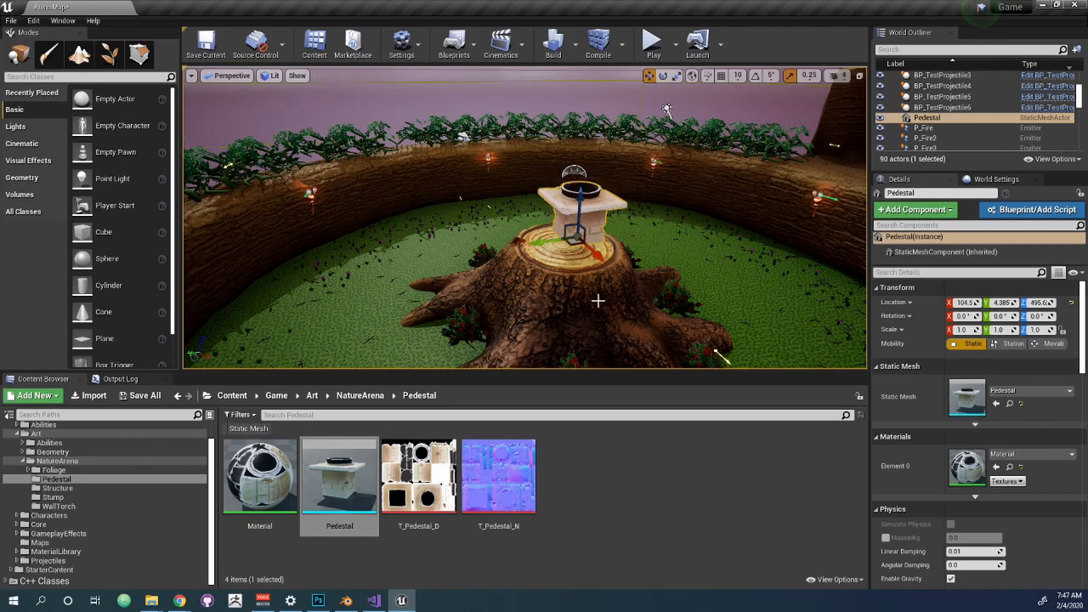
pyautogui.moveTo(598, 300); pyautogui.dragTo(749, 255, button='right')
pyautogui.hotkey('ctrl', 's')
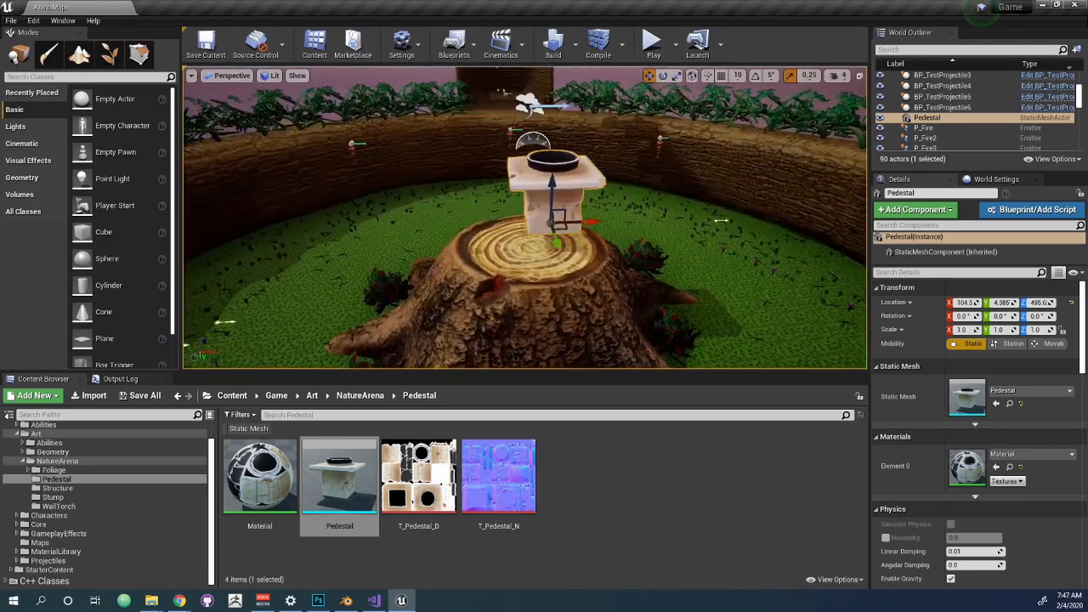
# Move the pedestal off the stump along X to about 1248, drop it onto the grass floor, and save the level
pyautogui.moveTo(530, 210)
pyautogui.mouseDown(button='right')
pyautogui.moveTo(442, 264)
pyautogui.moveTo(530, 210)
pyautogui.mouseUp(button='right')
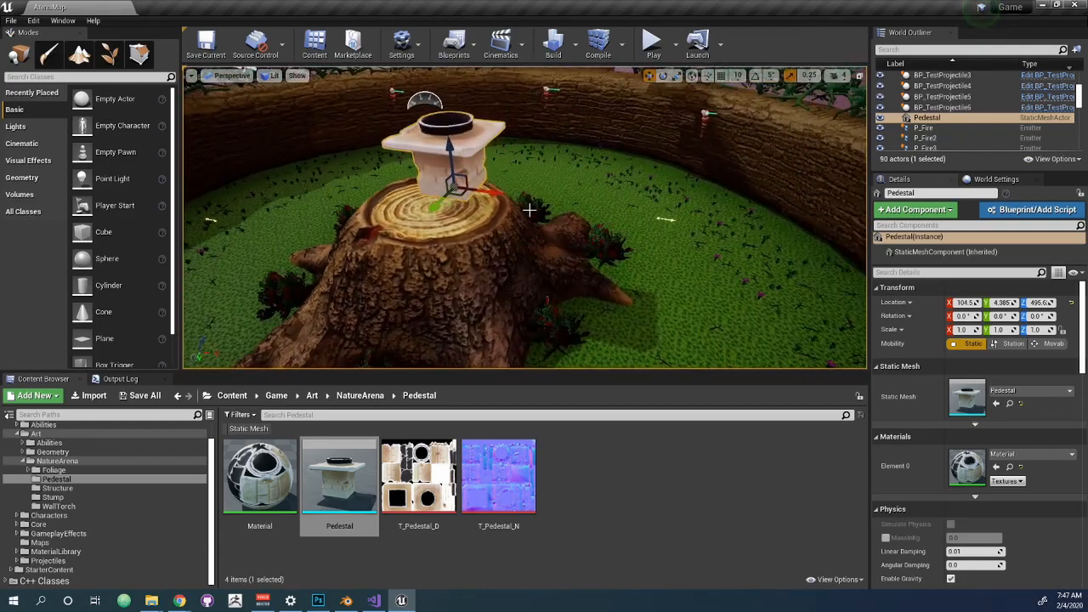
pyautogui.moveTo(497, 192); pyautogui.dragTo(818, 284)
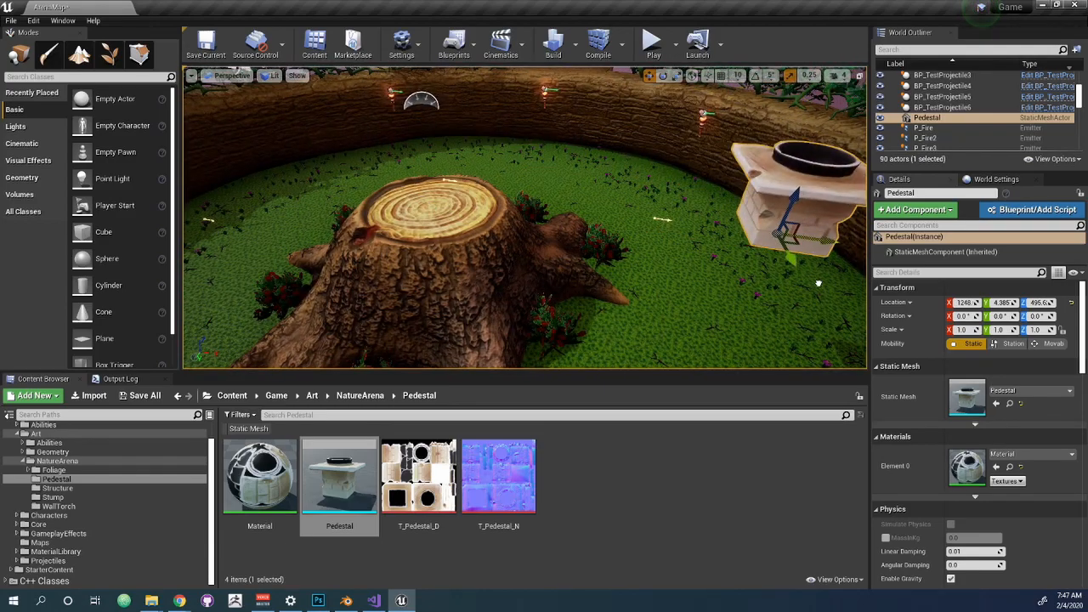
pyautogui.press('End')
pyautogui.moveTo(609, 269); pyautogui.dragTo(766, 271, button='right')
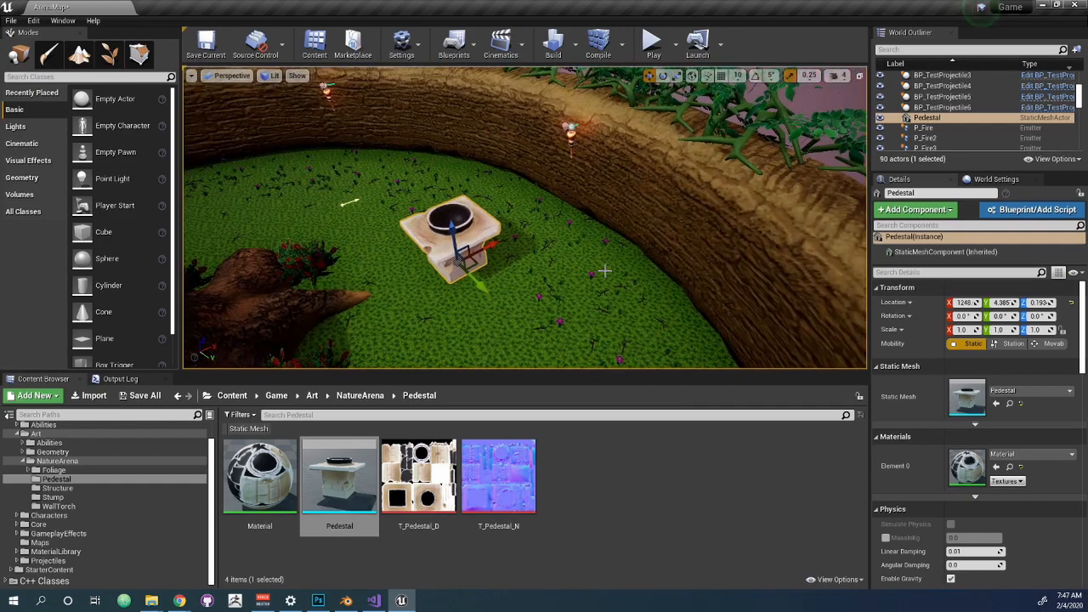
pyautogui.hotkey('ctrl', 's')
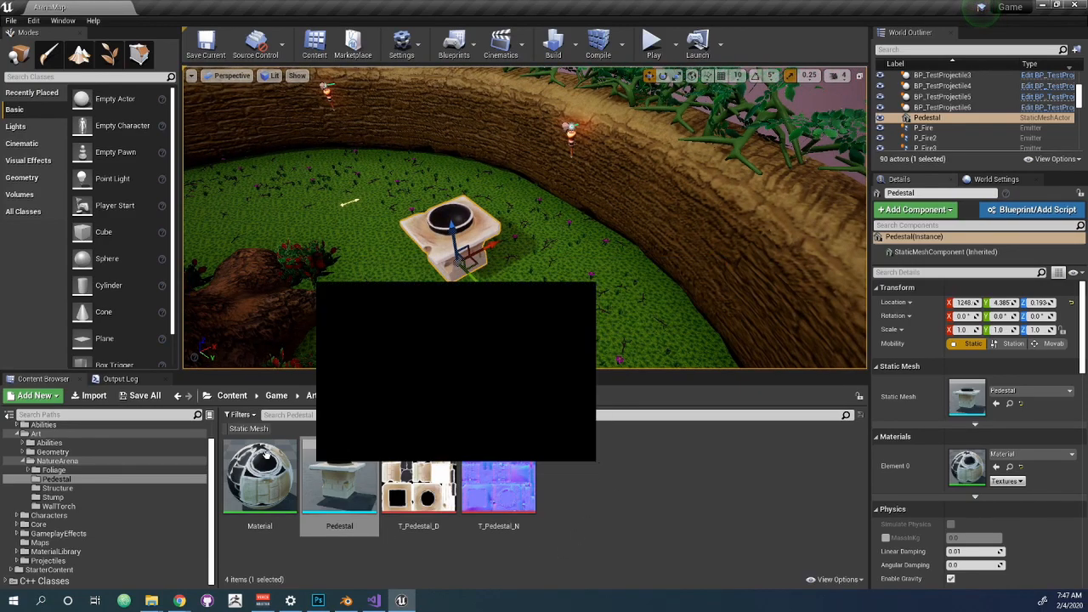
# Collapse the NatureArena folder and duplicate the P_Fire3 wall-torch emitter, placing the copy near the pedestal at about Z 317
pyautogui.moveTo(560, 248); pyautogui.dragTo(440, 371, button='right')
pyautogui.scroll(2, 25, 501)
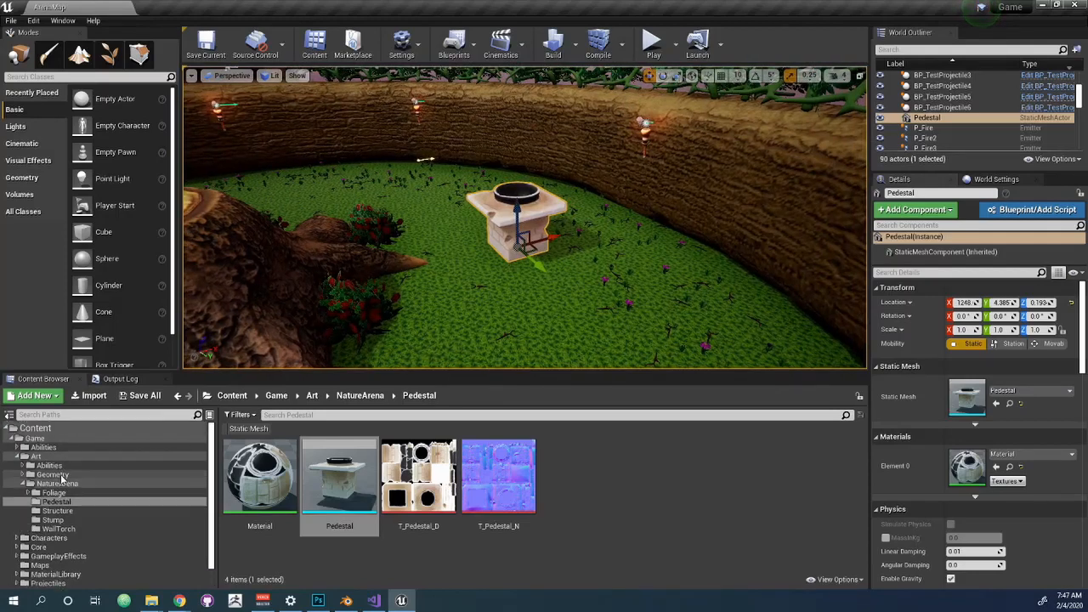
pyautogui.click(25, 484)
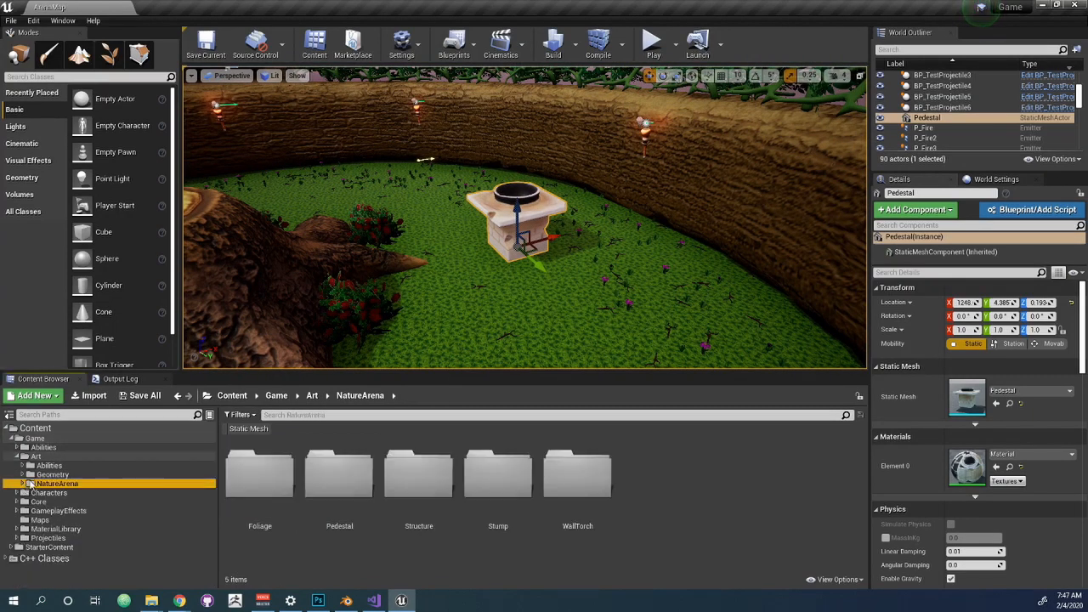
pyautogui.click(648, 127)
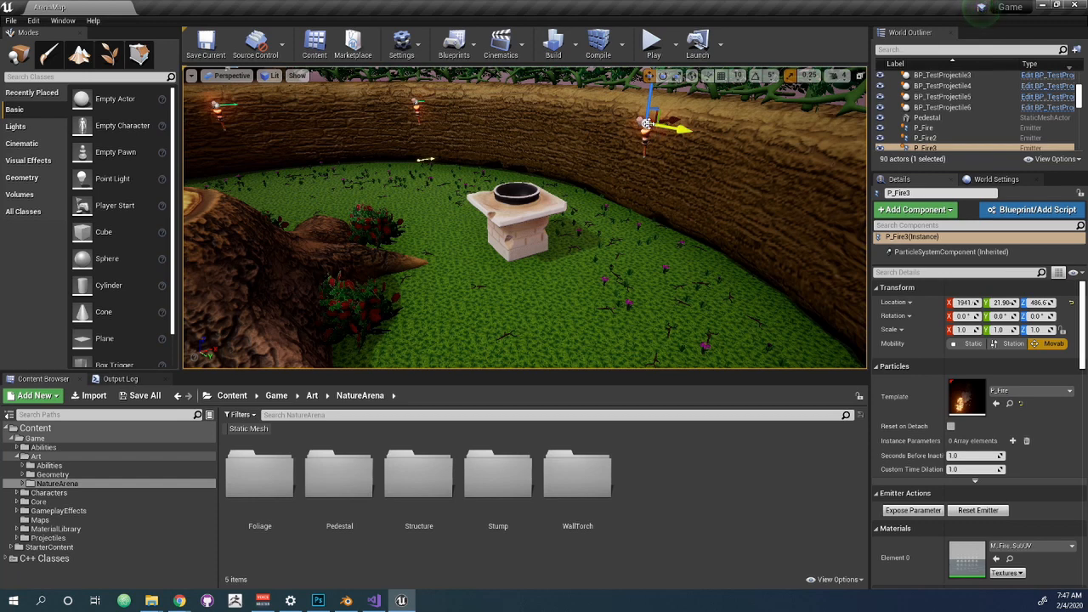
pyautogui.keyDown('alt'); pyautogui.moveTo(647, 123); pyautogui.dragTo(526, 191); pyautogui.keyUp('alt')
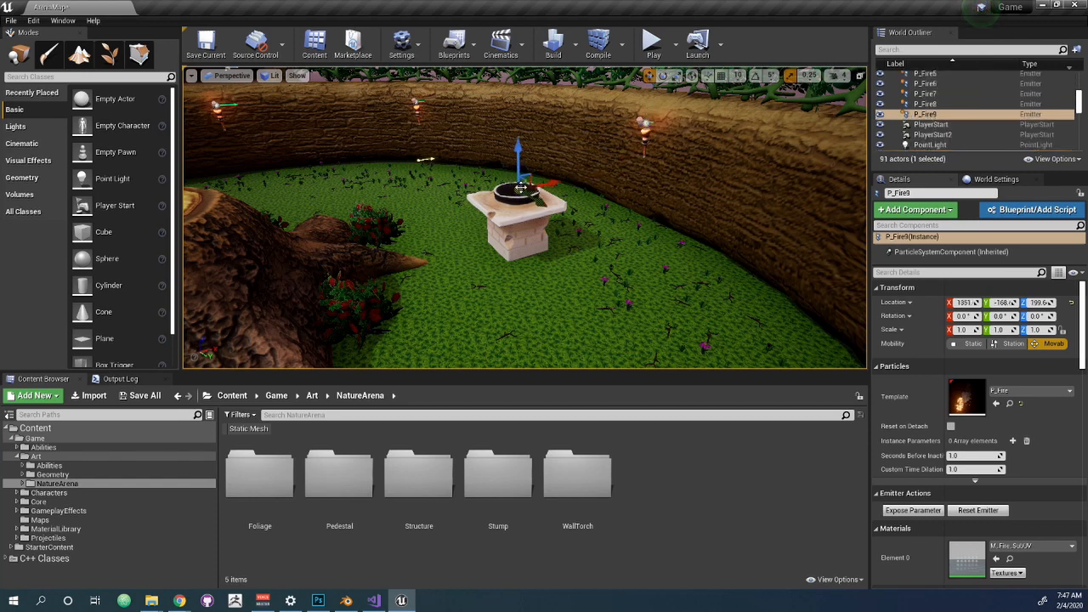
pyautogui.moveTo(526, 218); pyautogui.dragTo(701, 218, button='right')
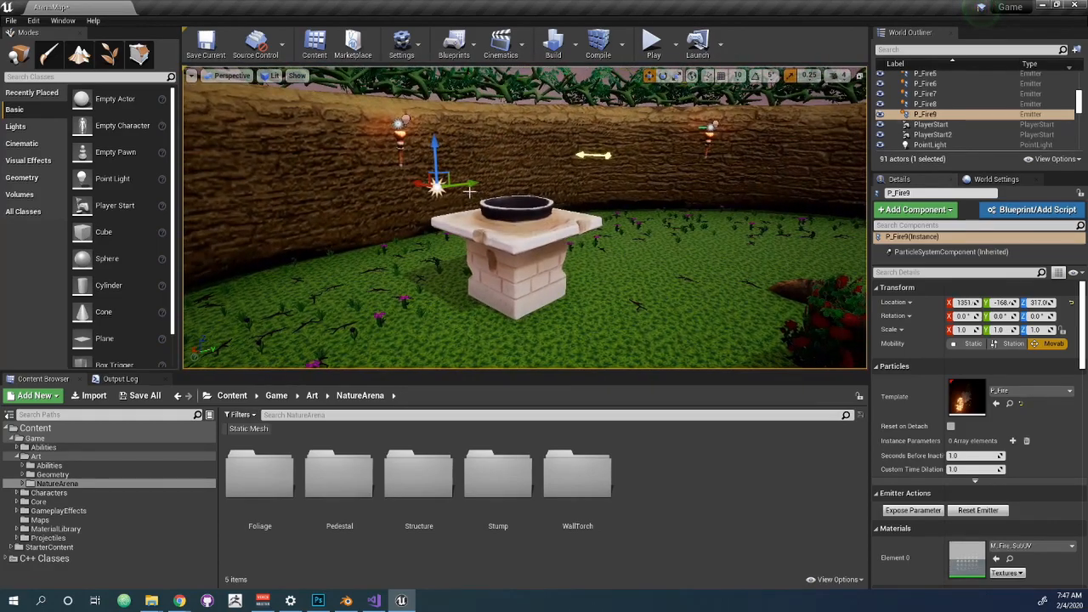
# Centre the duplicated fire emitter inside the pedestal's bowl at about X 1244, Y -6.7, Z 254.6 and save the level
pyautogui.moveTo(515, 179); pyautogui.dragTo(466, 255, button='right')
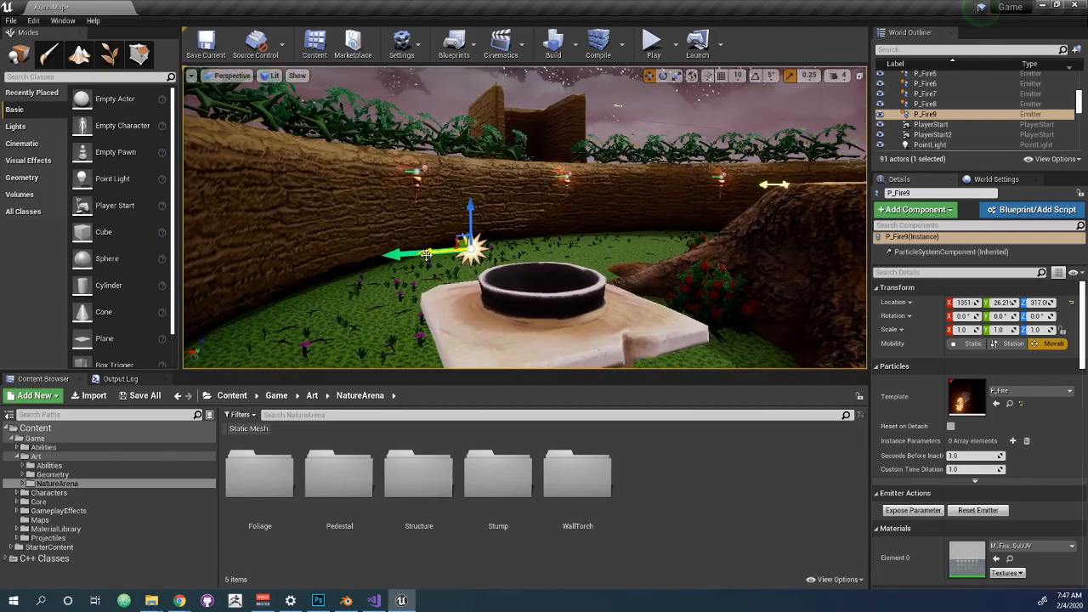
pyautogui.moveTo(466, 249); pyautogui.dragTo(521, 247)
pyautogui.moveTo(444, 173)
pyautogui.mouseDown(button='right')
pyautogui.moveTo(442, 182)
pyautogui.moveTo(374, 179)
pyautogui.moveTo(444, 172)
pyautogui.mouseUp(button='right')
pyautogui.moveTo(445, 162); pyautogui.dragTo(429, 163)
pyautogui.moveTo(393, 123); pyautogui.dragTo(380, 172)
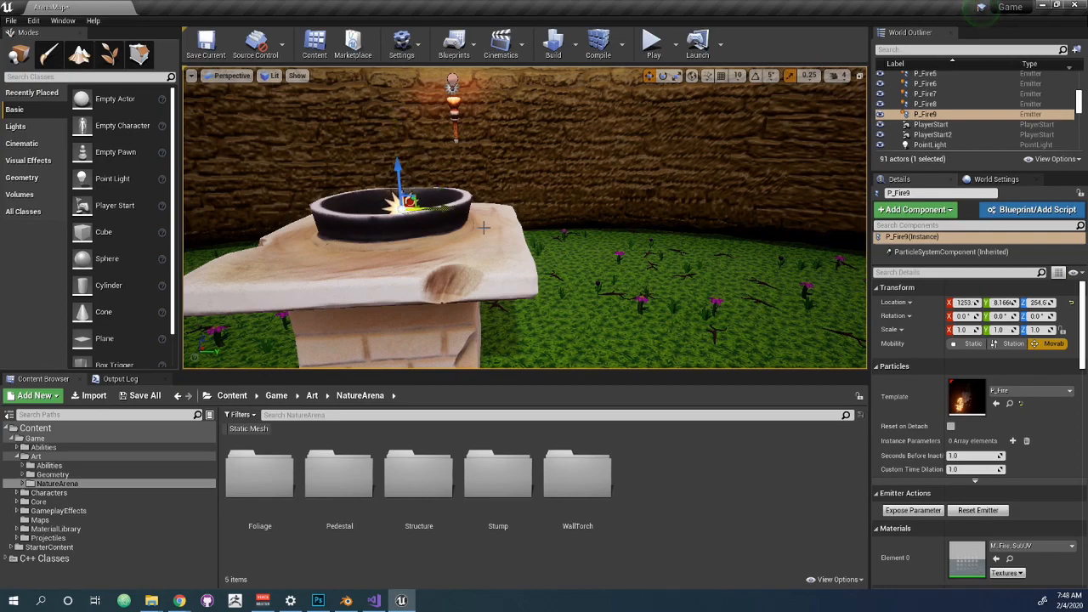
pyautogui.moveTo(484, 228)
pyautogui.mouseDown(button='right')
pyautogui.moveTo(450, 238)
pyautogui.moveTo(484, 228)
pyautogui.mouseUp(button='right')
pyautogui.moveTo(426, 155); pyautogui.dragTo(447, 158, button='right')
pyautogui.moveTo(418, 149); pyautogui.dragTo(429, 152)
pyautogui.moveTo(483, 127); pyautogui.dragTo(473, 137)
pyautogui.hotkey('ctrl', 's')
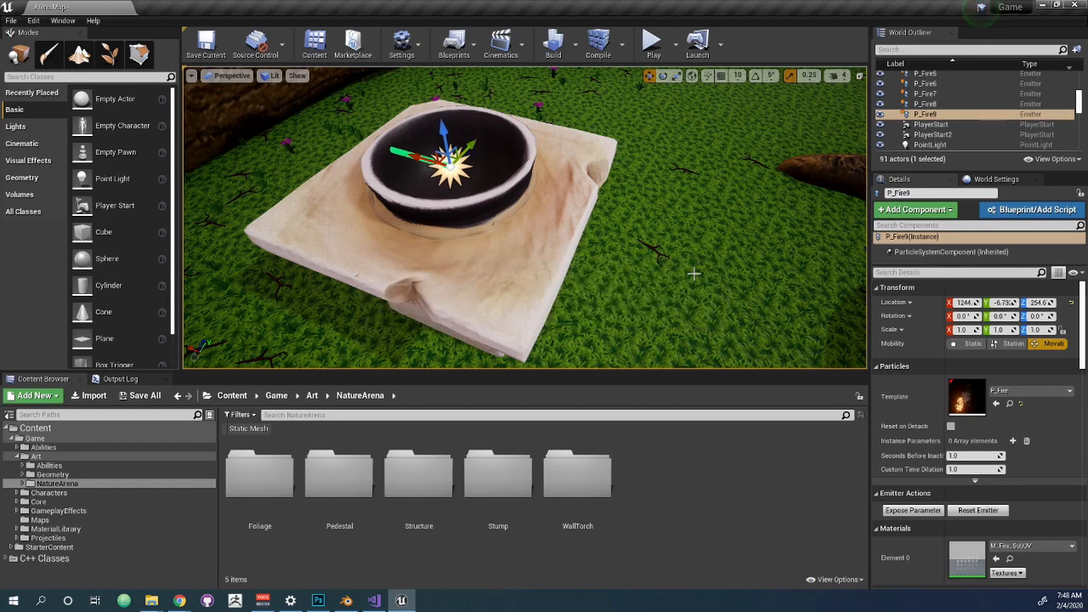
pyautogui.scroll(-5, 561, 267)
pyautogui.scroll(3, 561, 266)
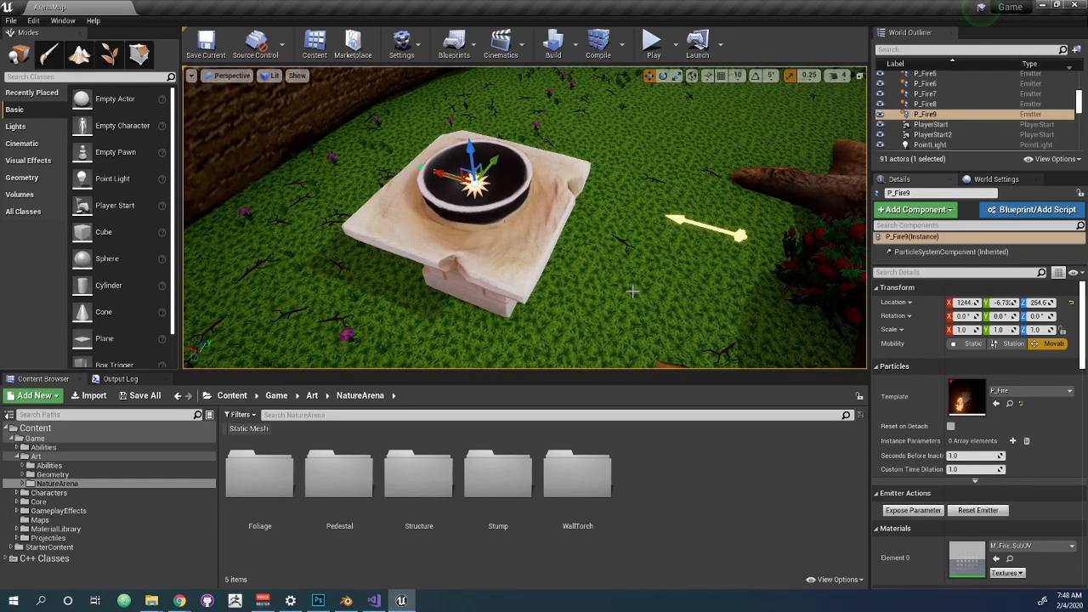
# Save the arena level, close the Unreal editor, and close Visual Studio
pyautogui.scroll(3, 634, 290)
pyautogui.hotkey('ctrl', 's')
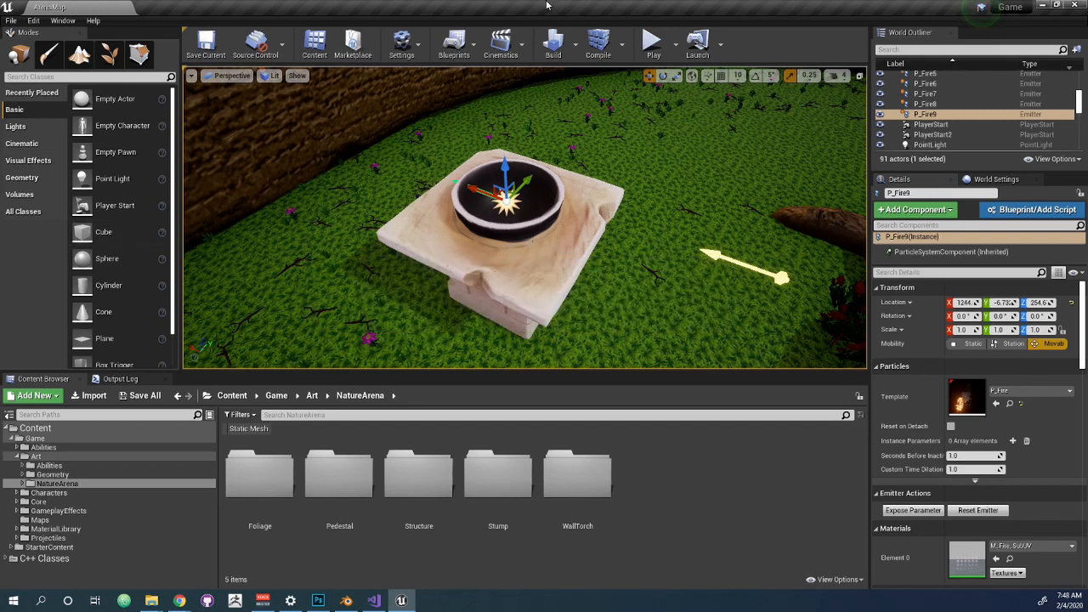
pyautogui.click(1080, 5)
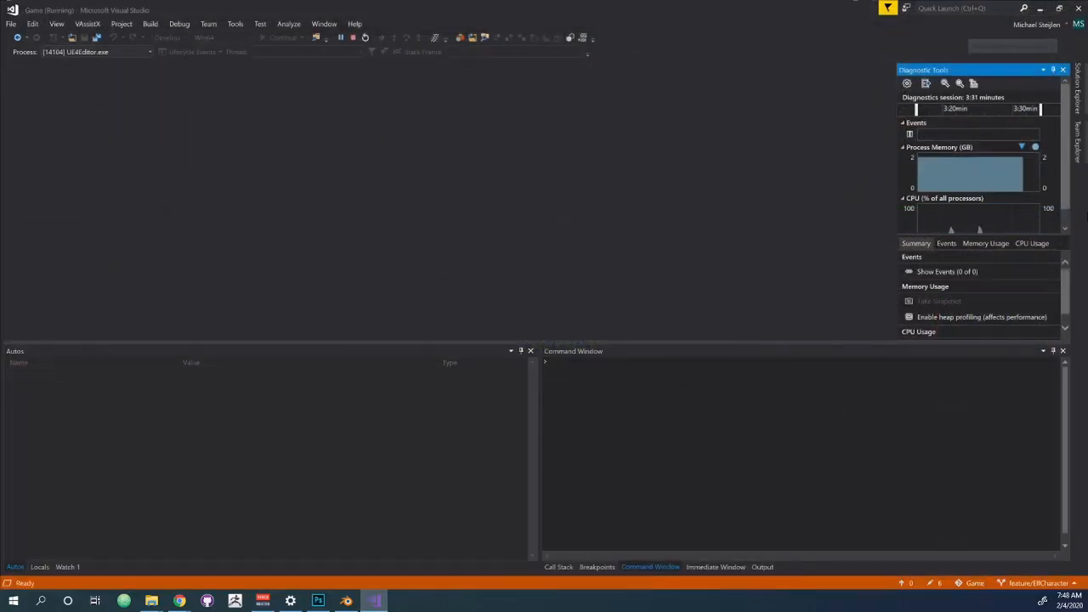
pyautogui.click(1078, 7)
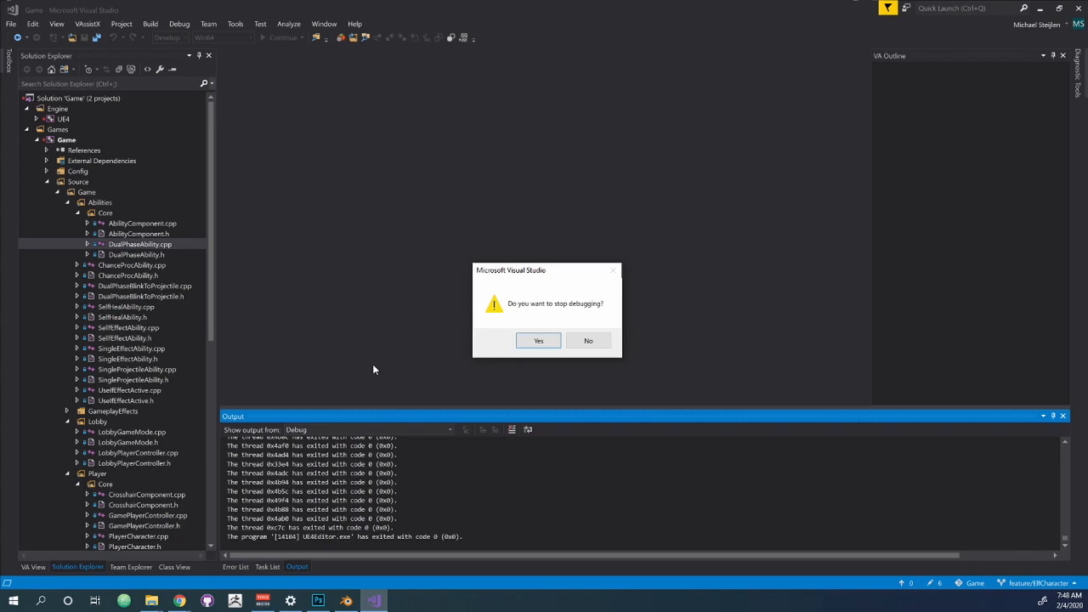
pyautogui.click(591, 341)
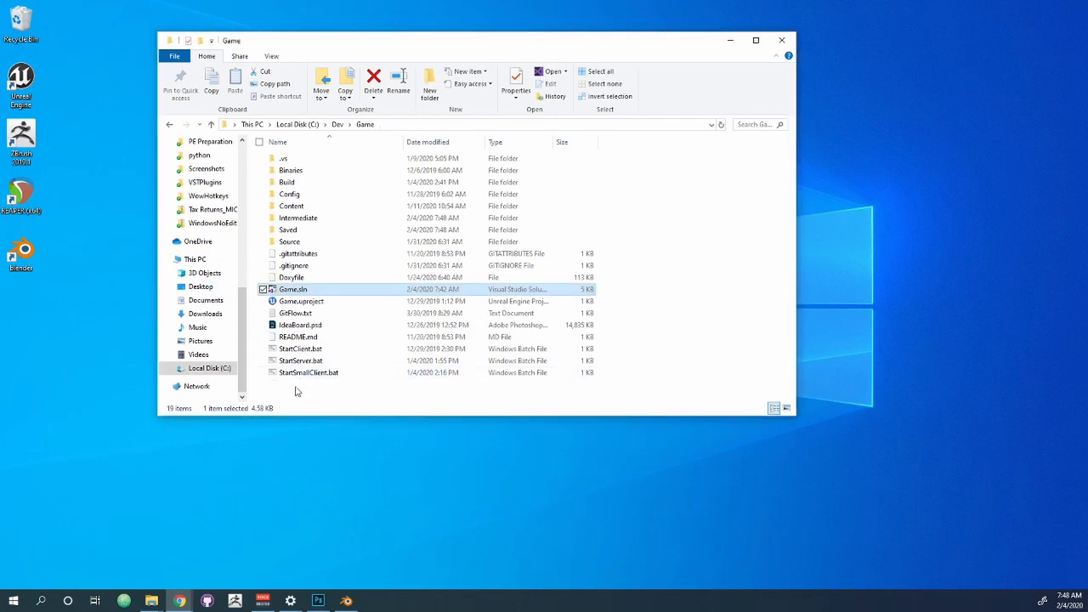
# Launch StartClient.bat, StartServer.bat and StartSmallClient.bat together from the Game folder, clear the folder window away, and maximise the game window
pyautogui.moveTo(302, 393); pyautogui.dragTo(308, 345)
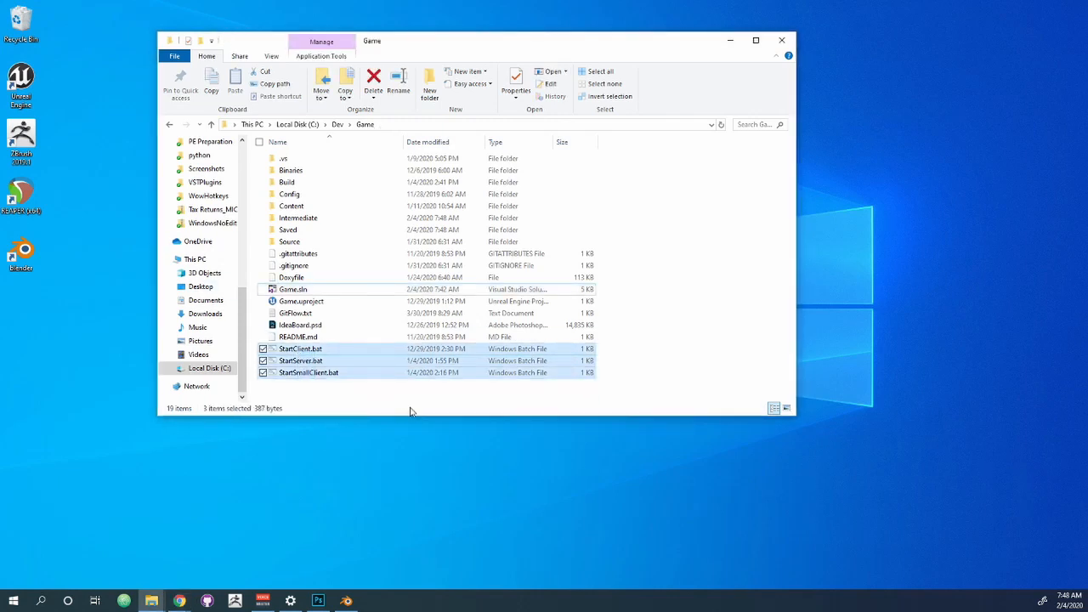
pyautogui.press('Return')
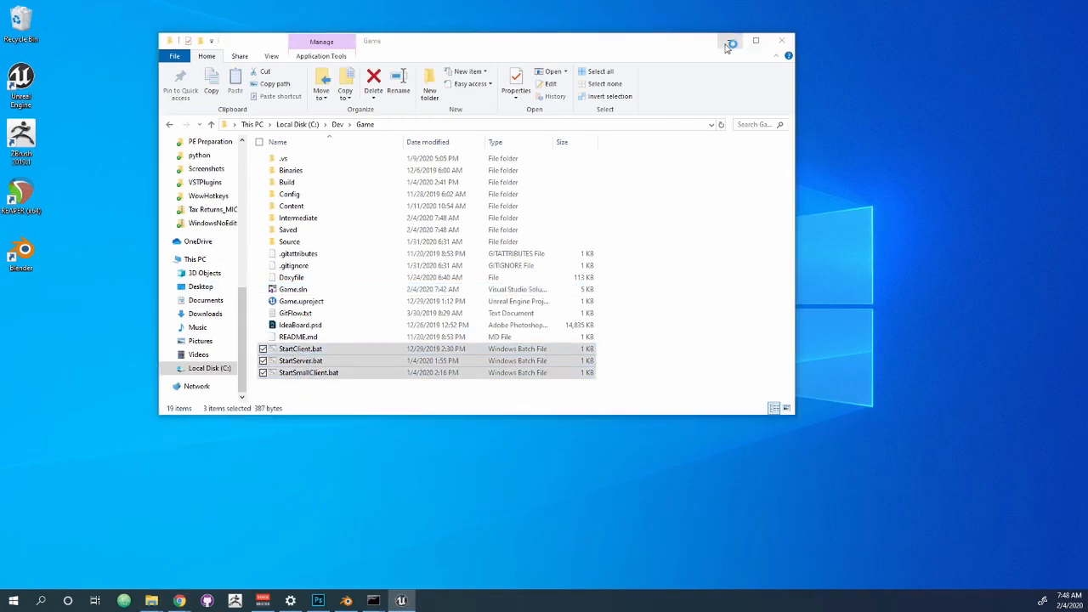
pyautogui.click(729, 40)
pyautogui.moveTo(513, 428); pyautogui.dragTo(593, 202)
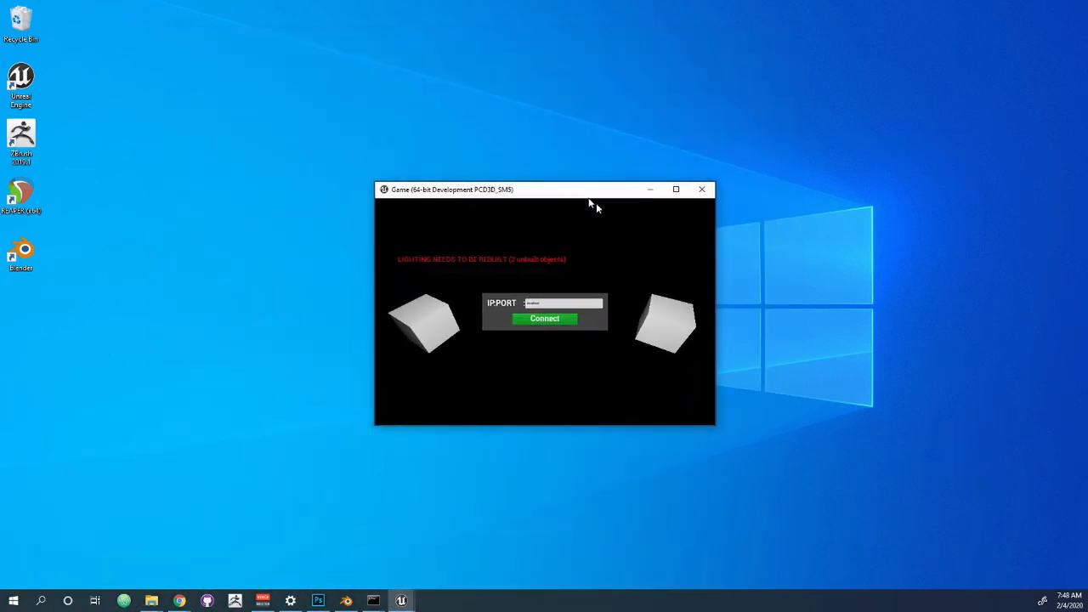
pyautogui.click(676, 187)
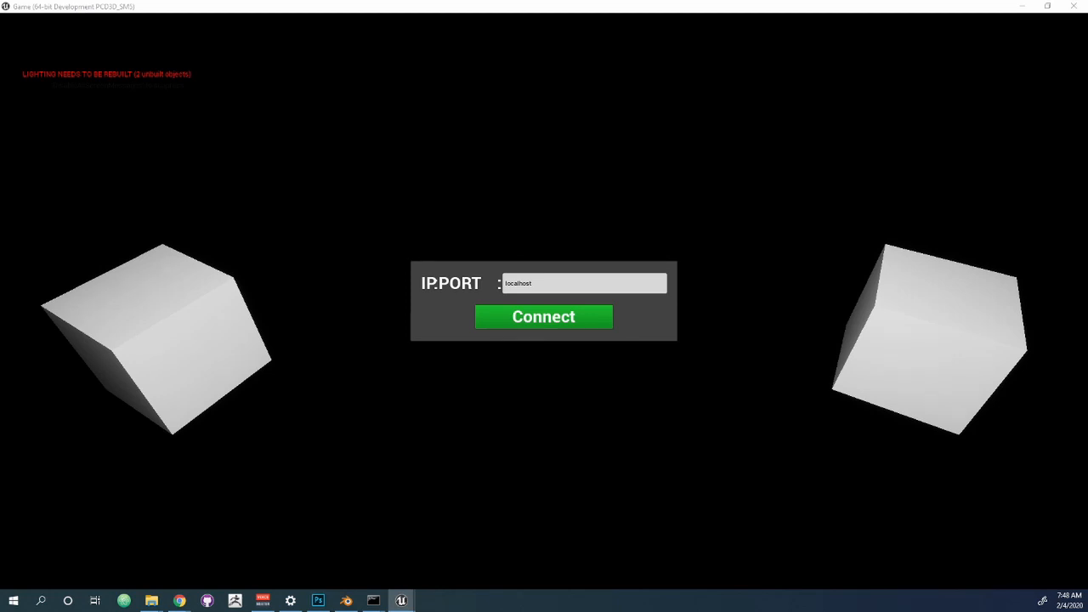
# Connect the game client to localhost, enter a player name in the lobby, and mark the player as ready
pyautogui.click(544, 321)
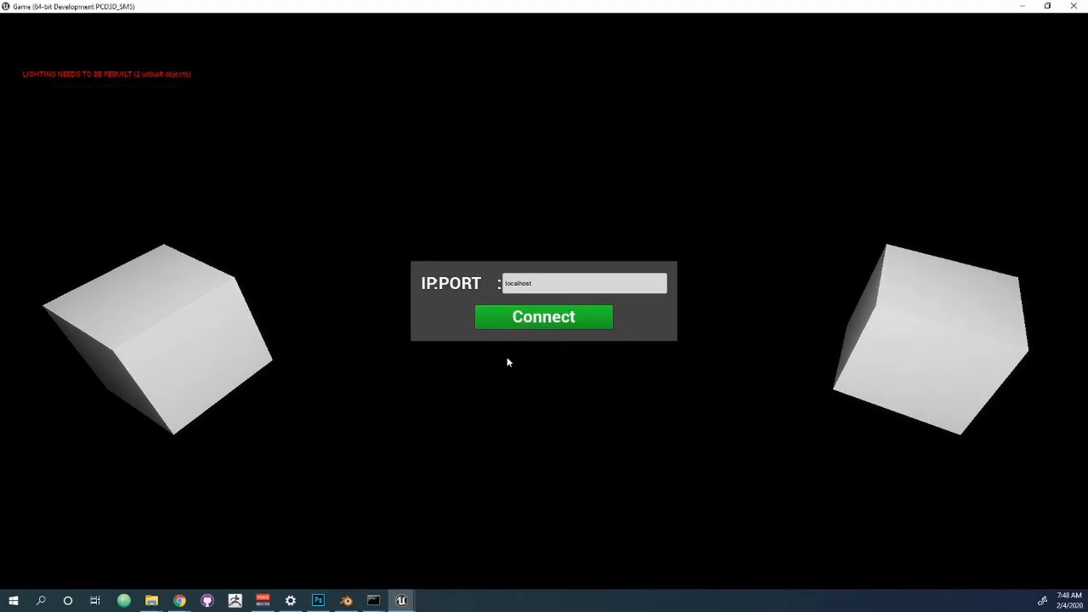
pyautogui.click(480, 277)
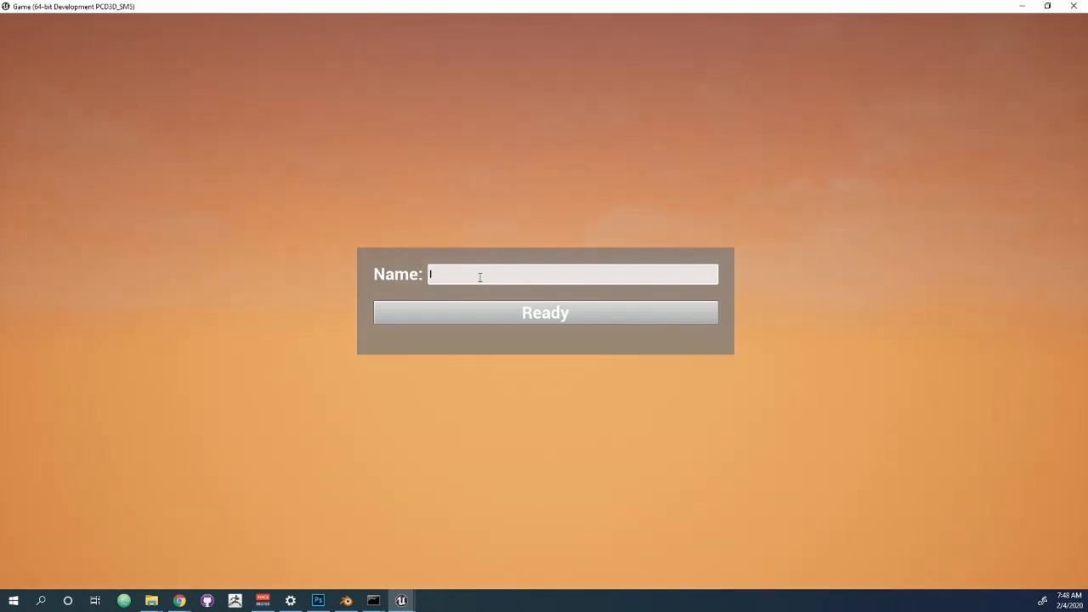
pyautogui.write('Chris')
pyautogui.click(458, 322)
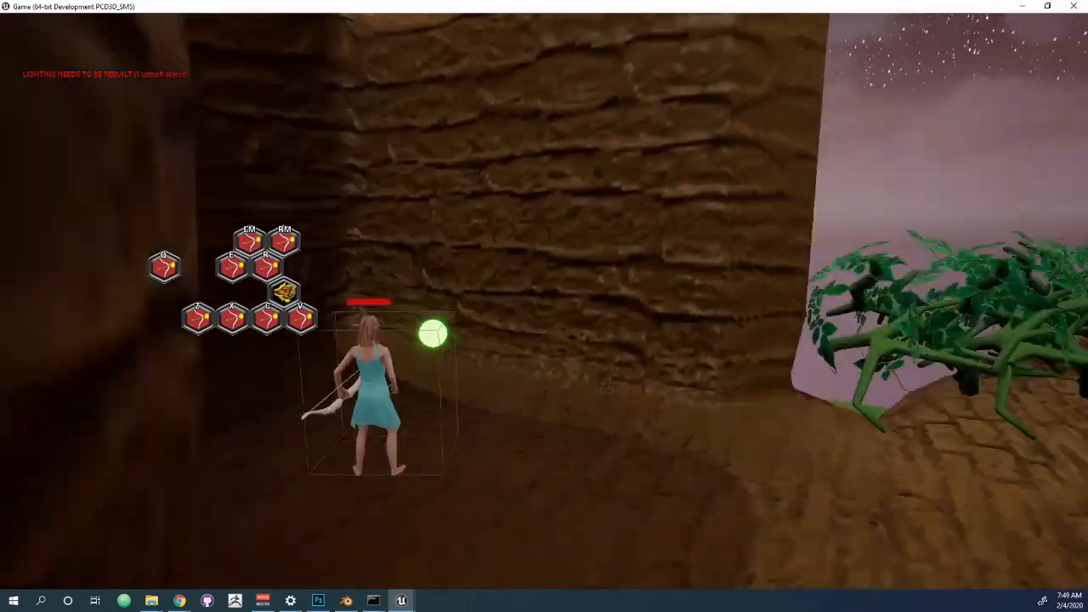
# Run the character into the arena and around the pedestal to examine its placement and bowl fire from several sides
pyautogui.press('w')
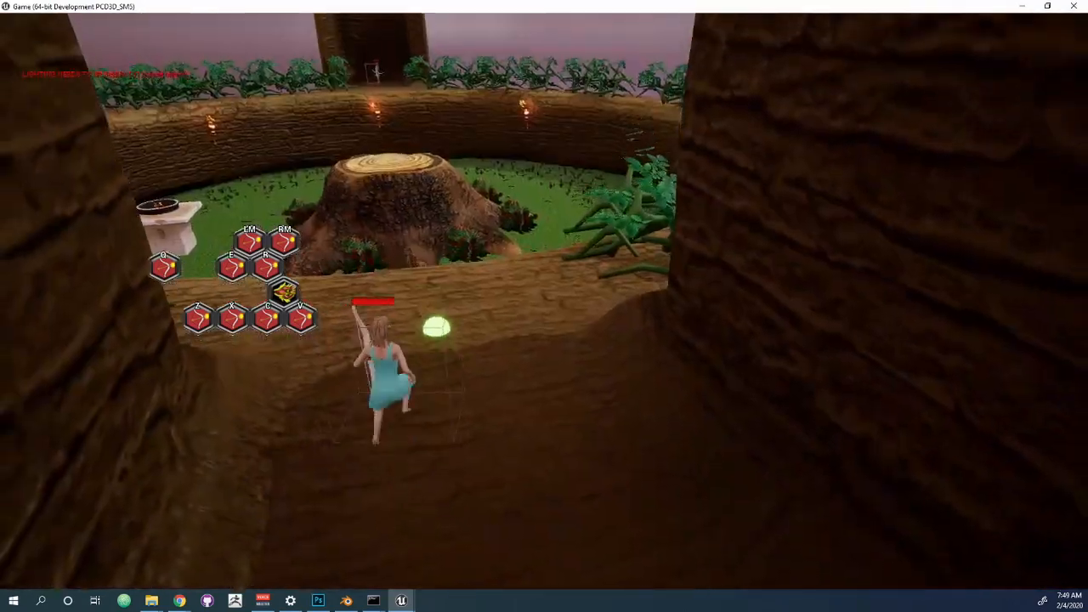
pyautogui.press('w')
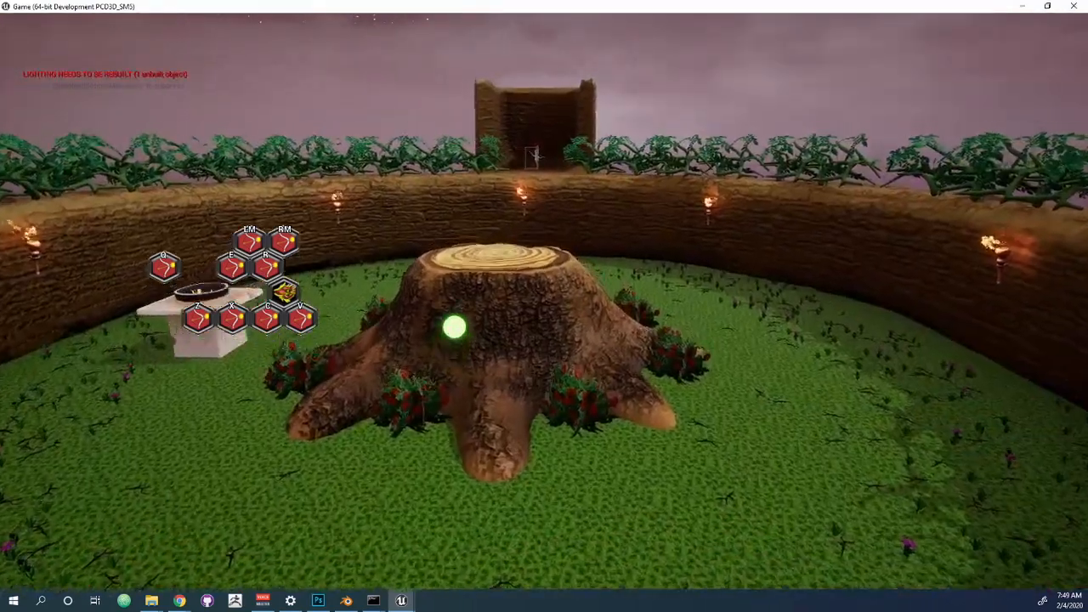
pyautogui.press('w')
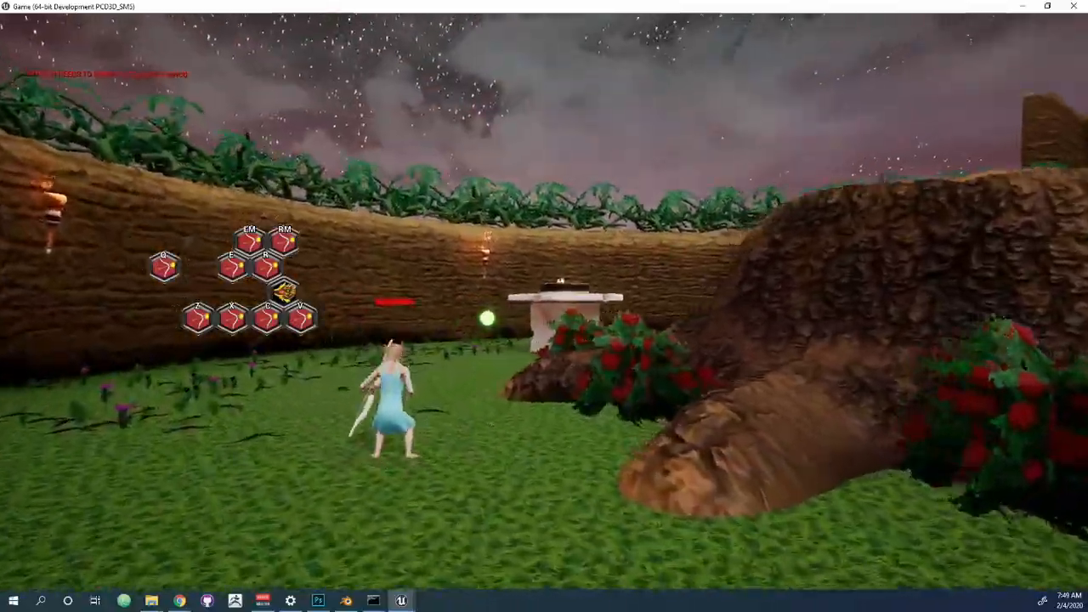
pyautogui.press('w')
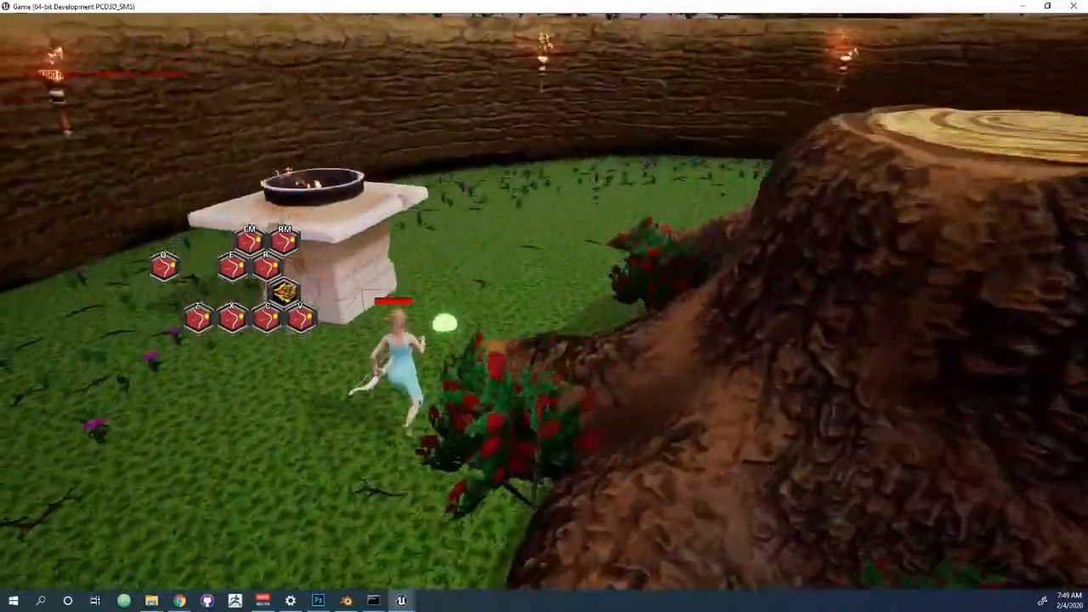
pyautogui.press('d')
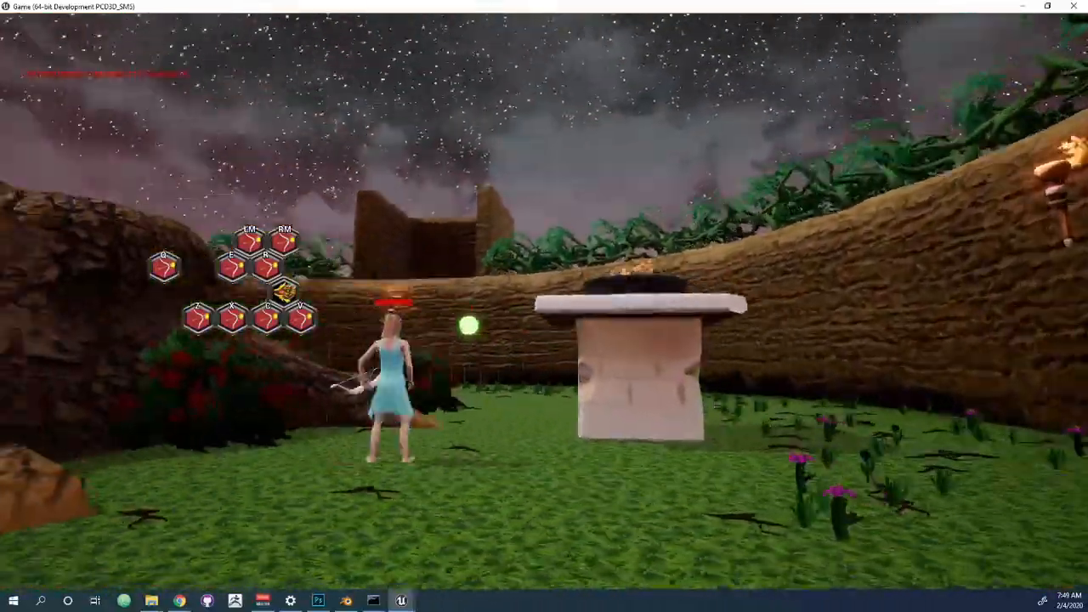
pyautogui.press('d')
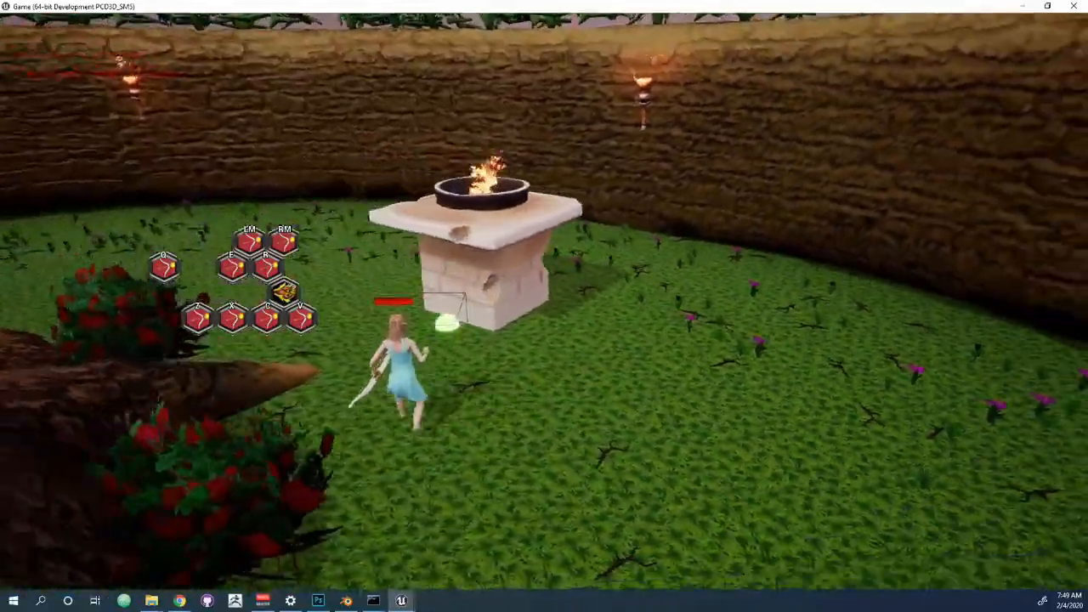
pyautogui.press('d')
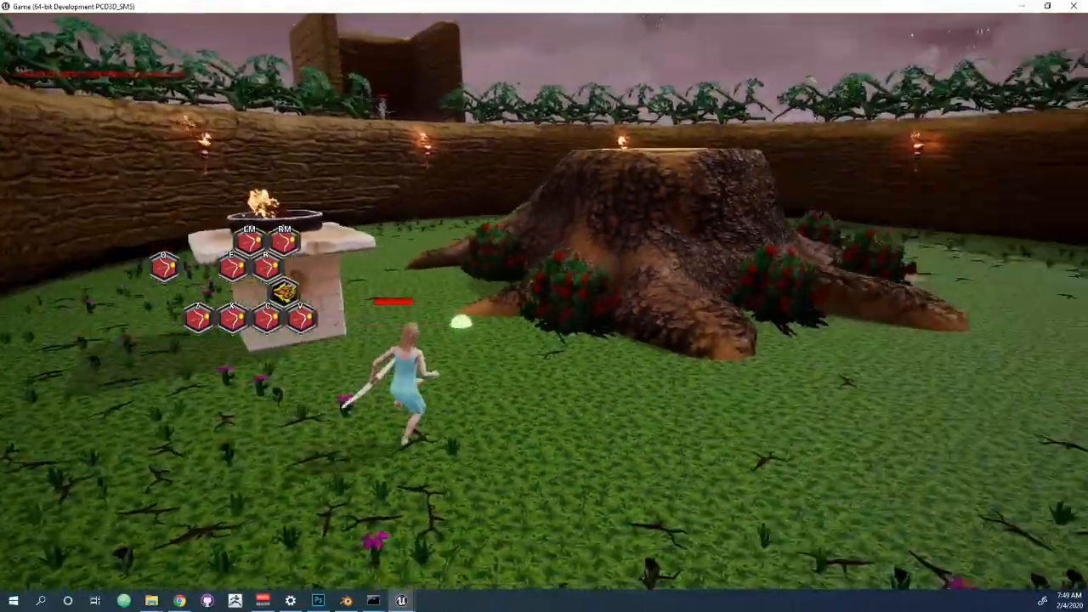